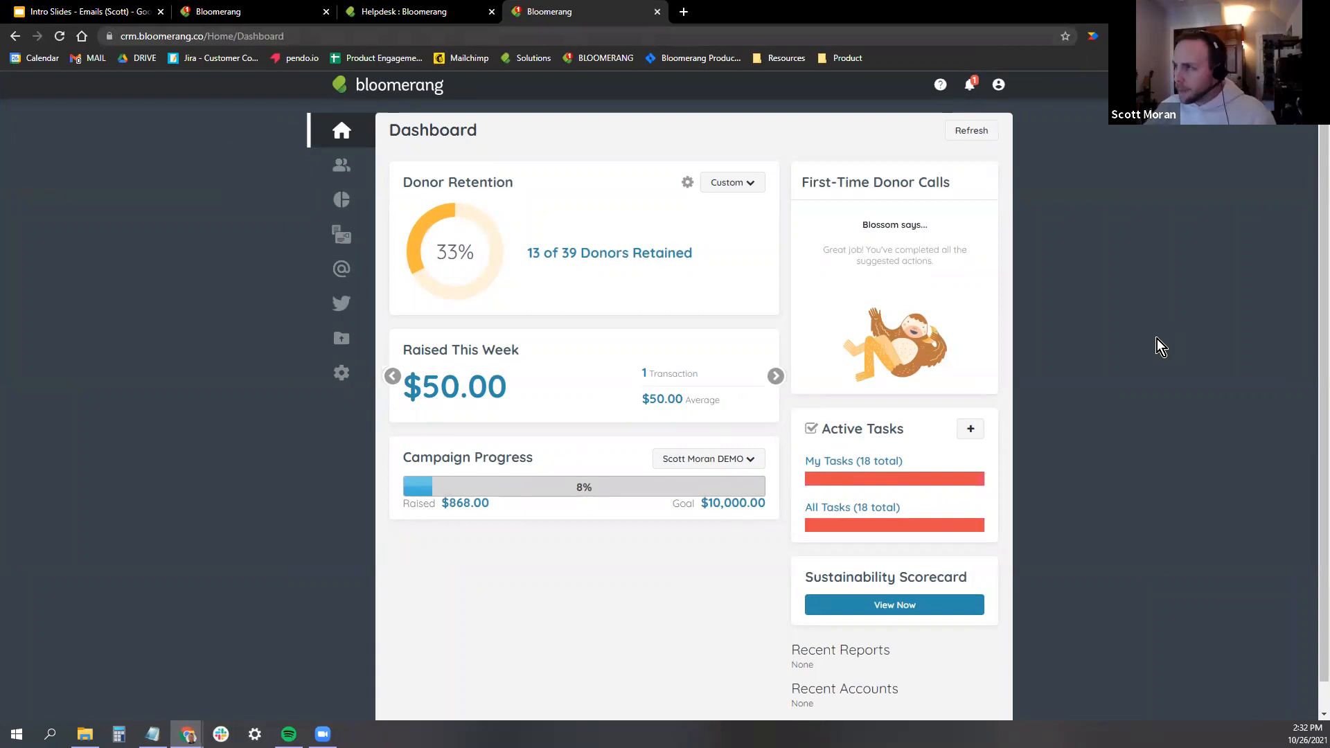
Open the email settings and look over the Mailchimp Integration option.
key(ctrl+plus)
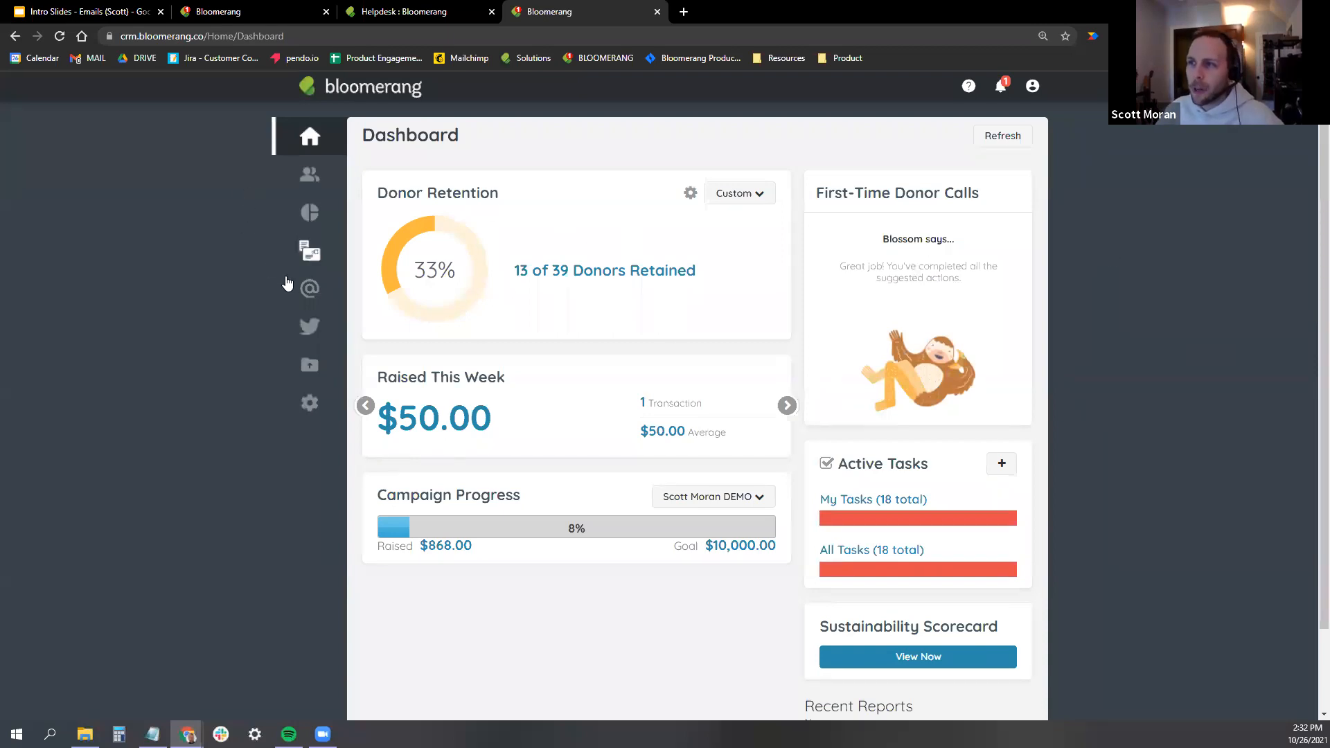
click(310, 289)
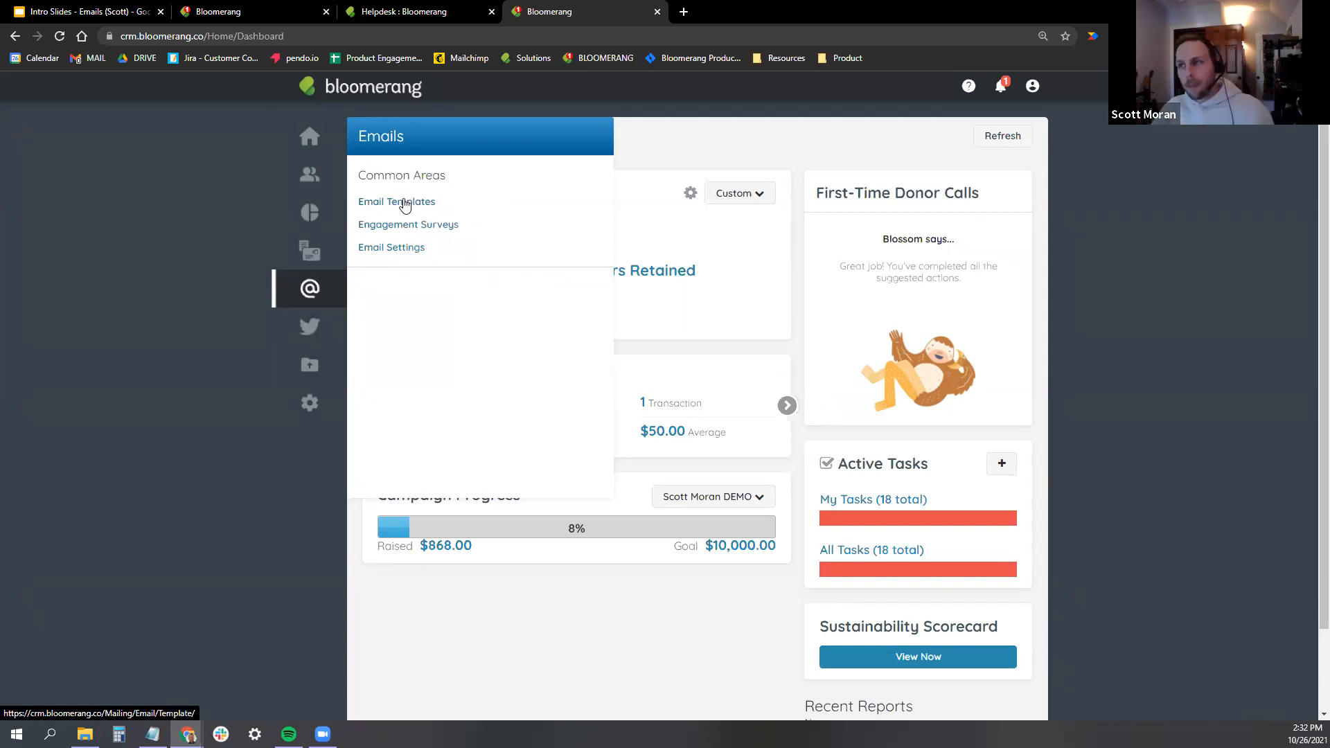
click(406, 249)
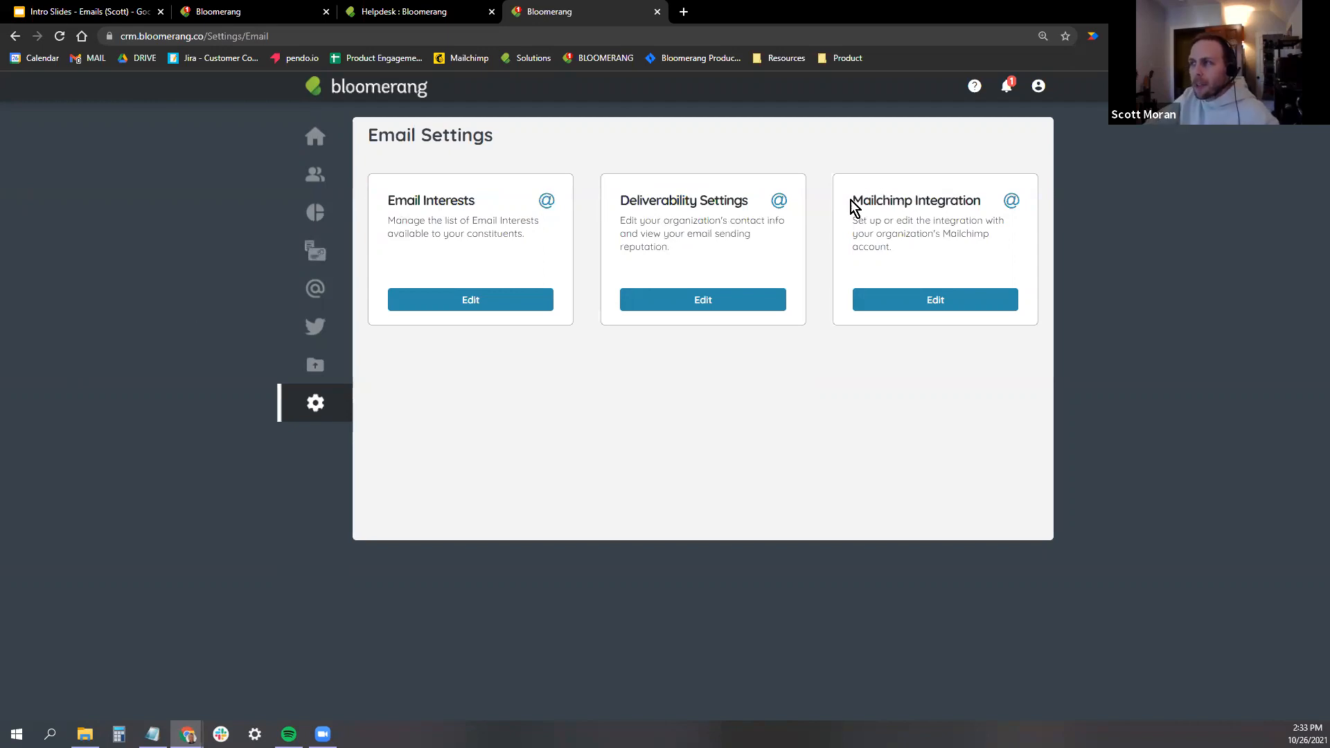
drag(852, 200, 978, 203)
click(859, 267)
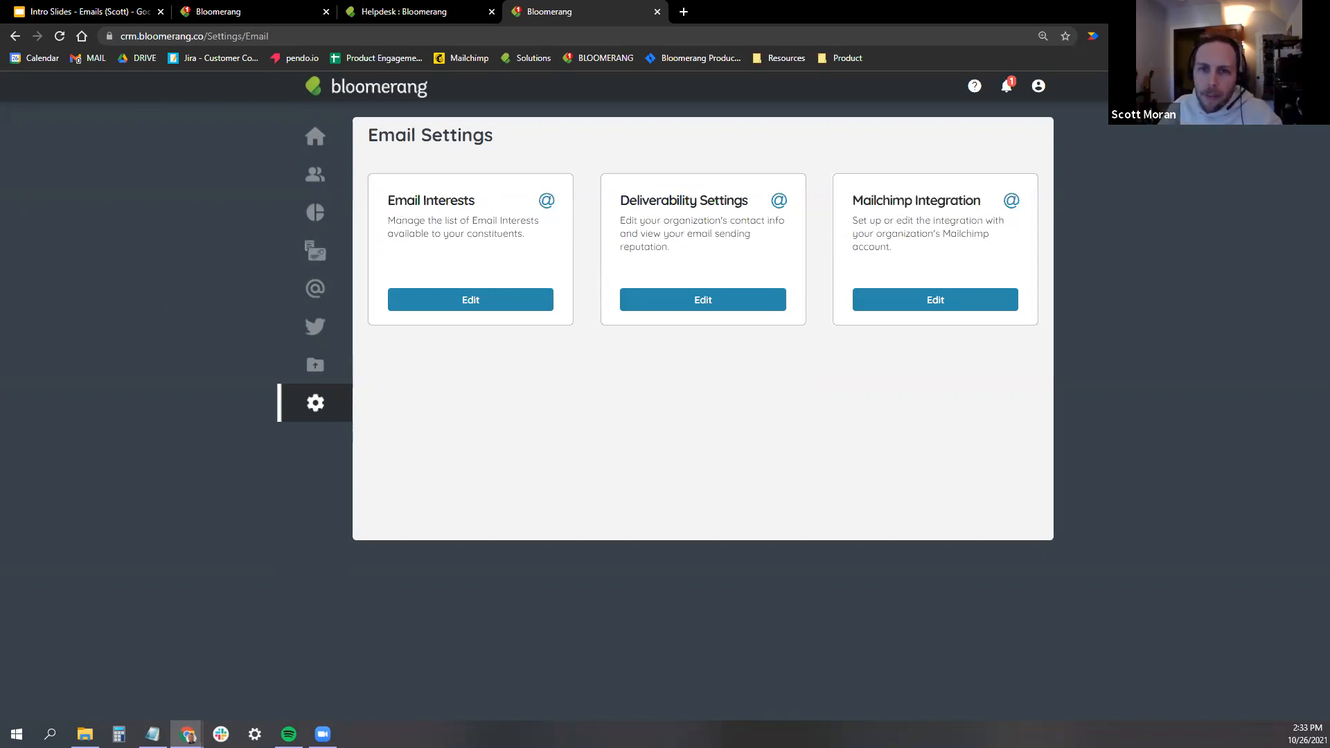
Preview the constituents' email preferences form from Email Interests, trying the unsubscribe, interest-based (Event, Newsletter, COVID-19) and subscribe-to-all options.
click(440, 300)
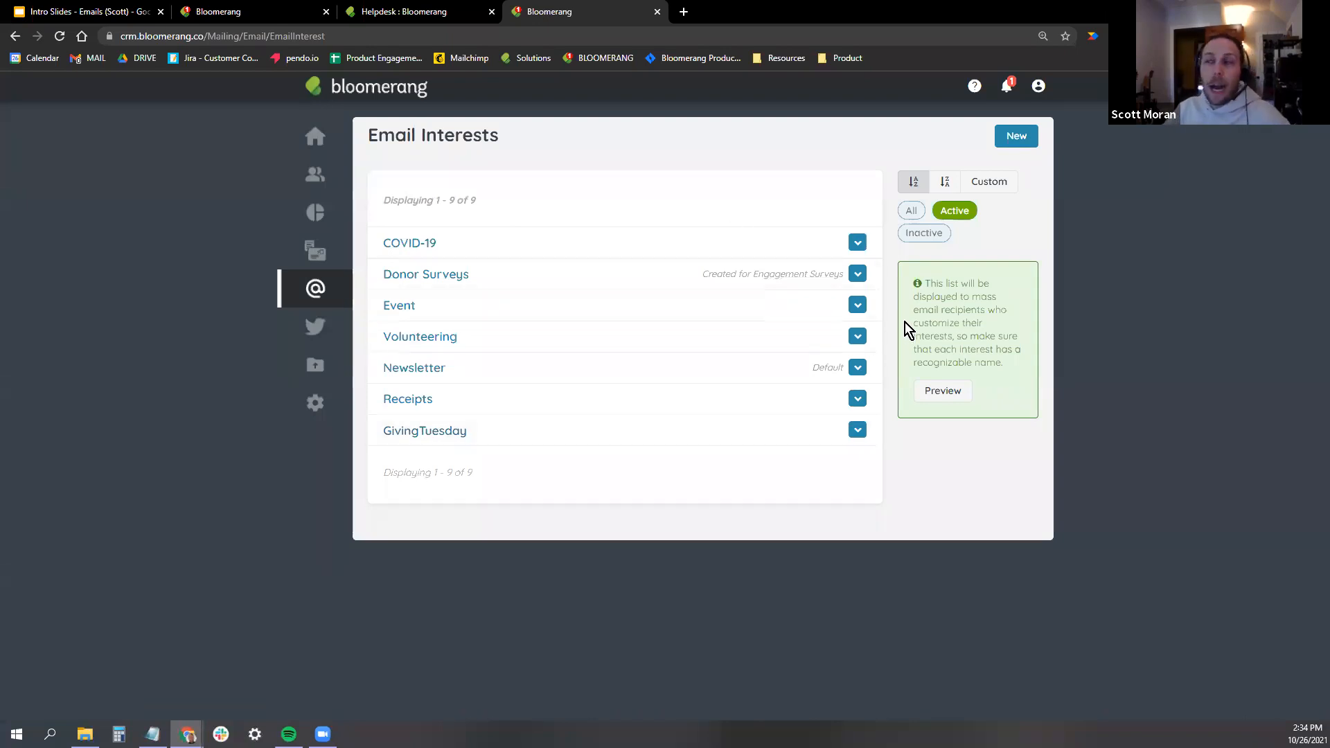
click(944, 393)
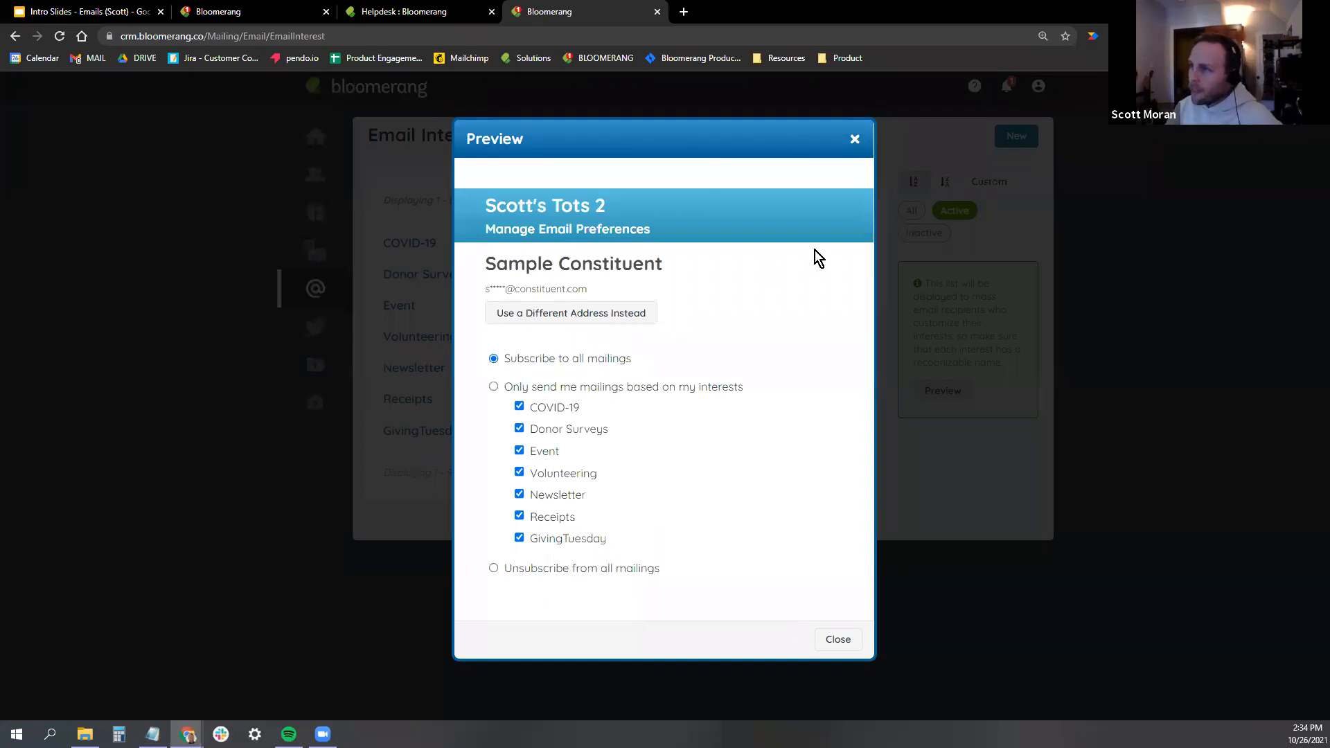
click(494, 569)
click(494, 387)
click(519, 451)
click(518, 494)
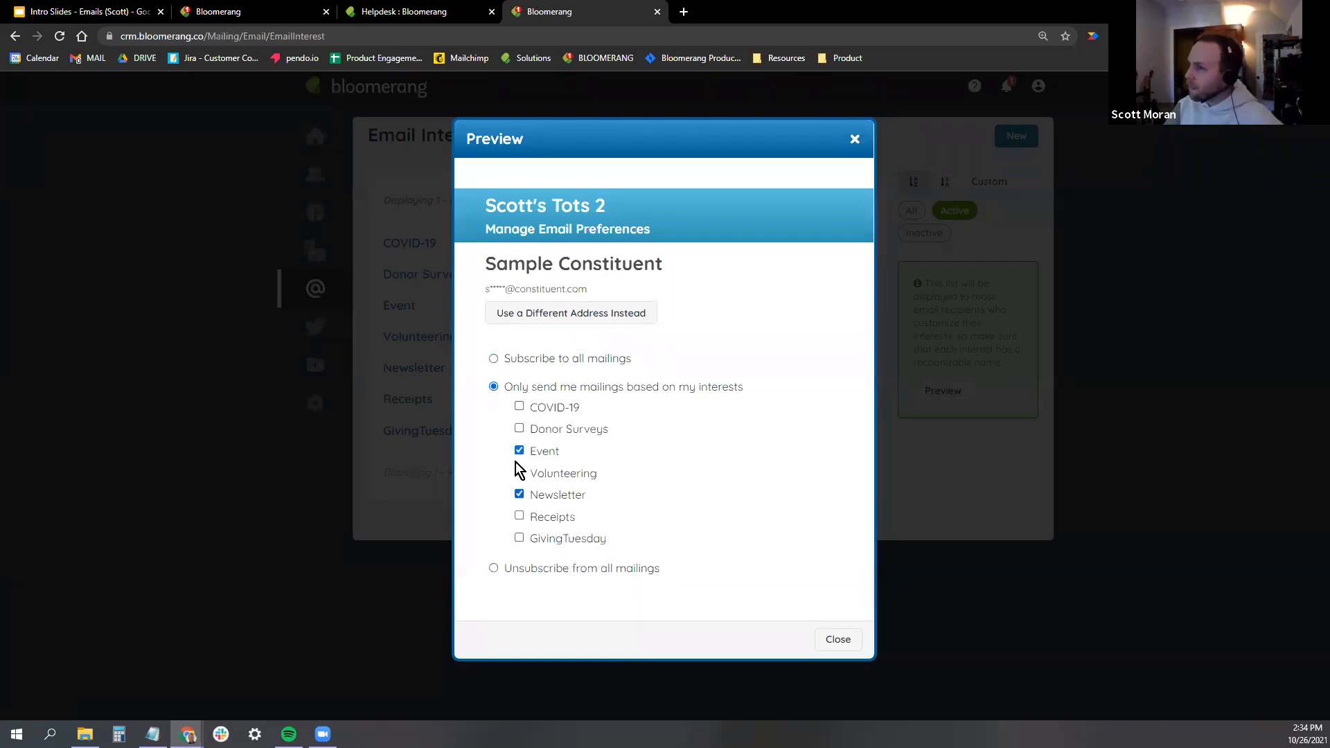
click(519, 407)
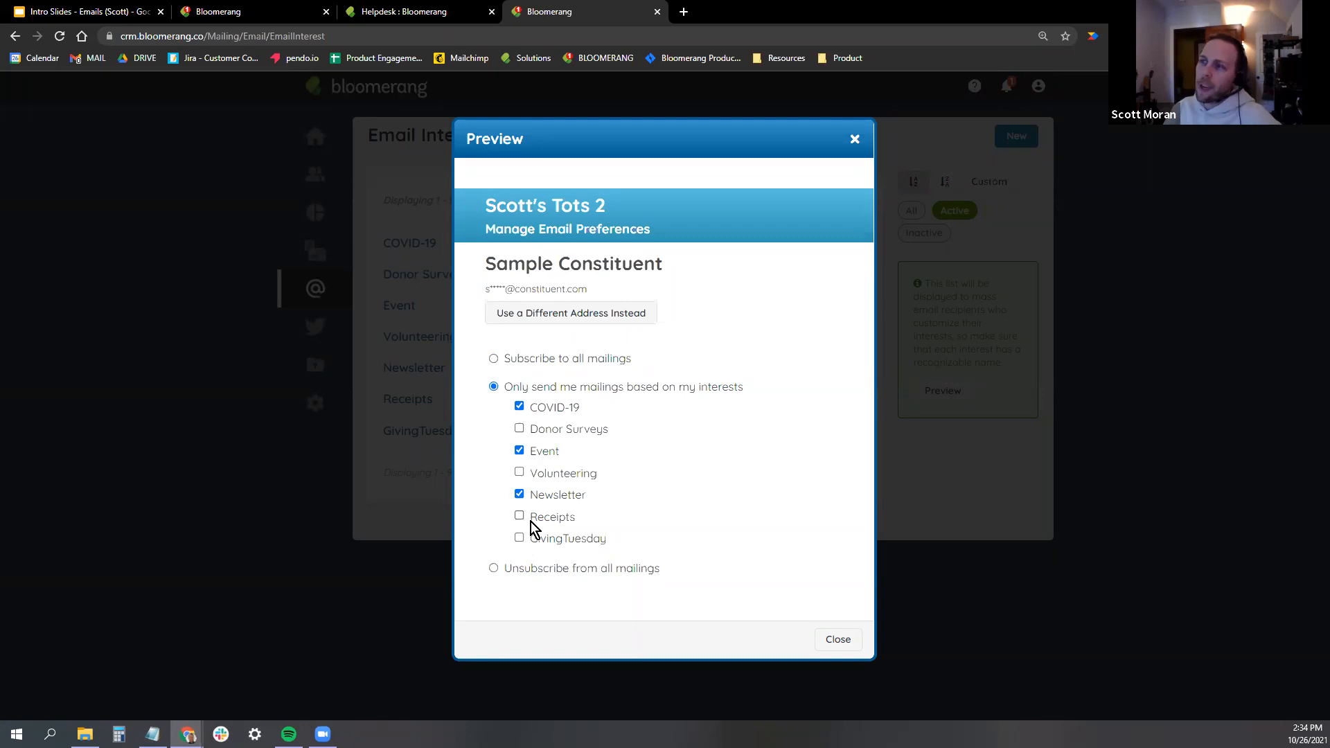
click(509, 359)
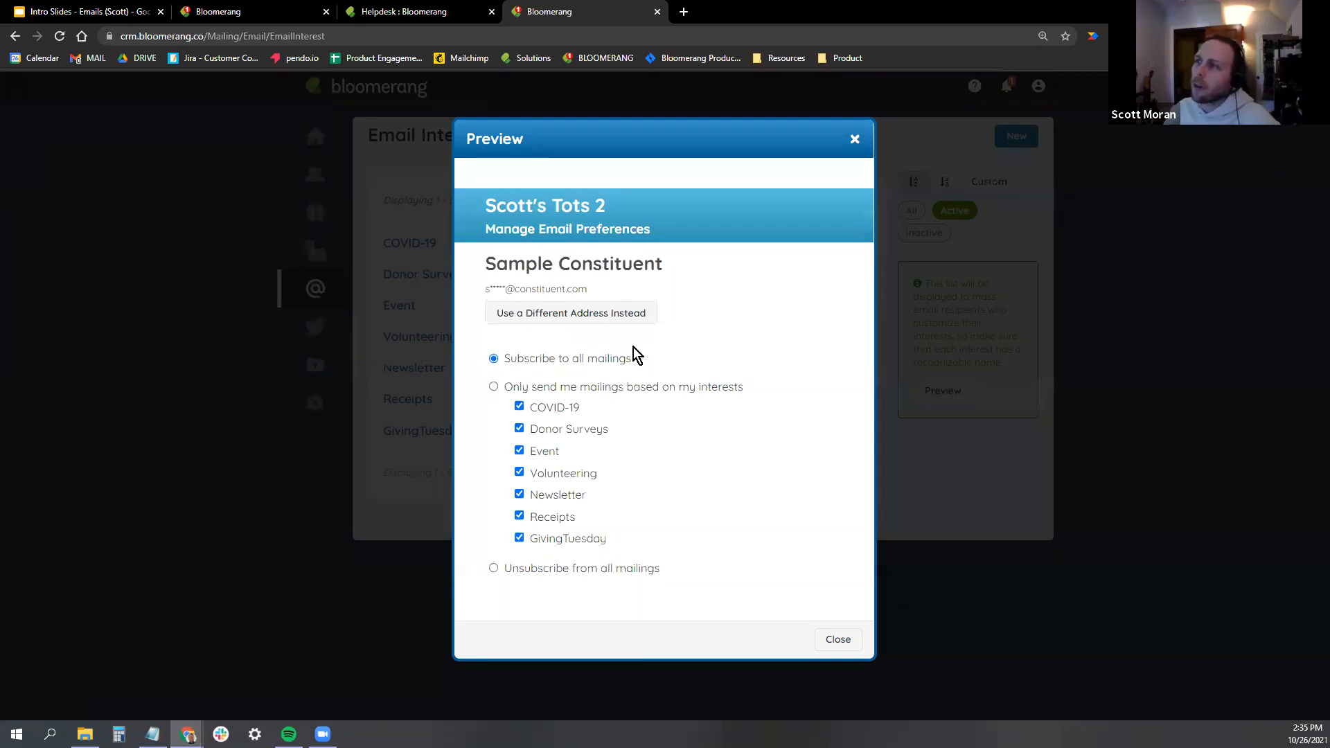
click(856, 139)
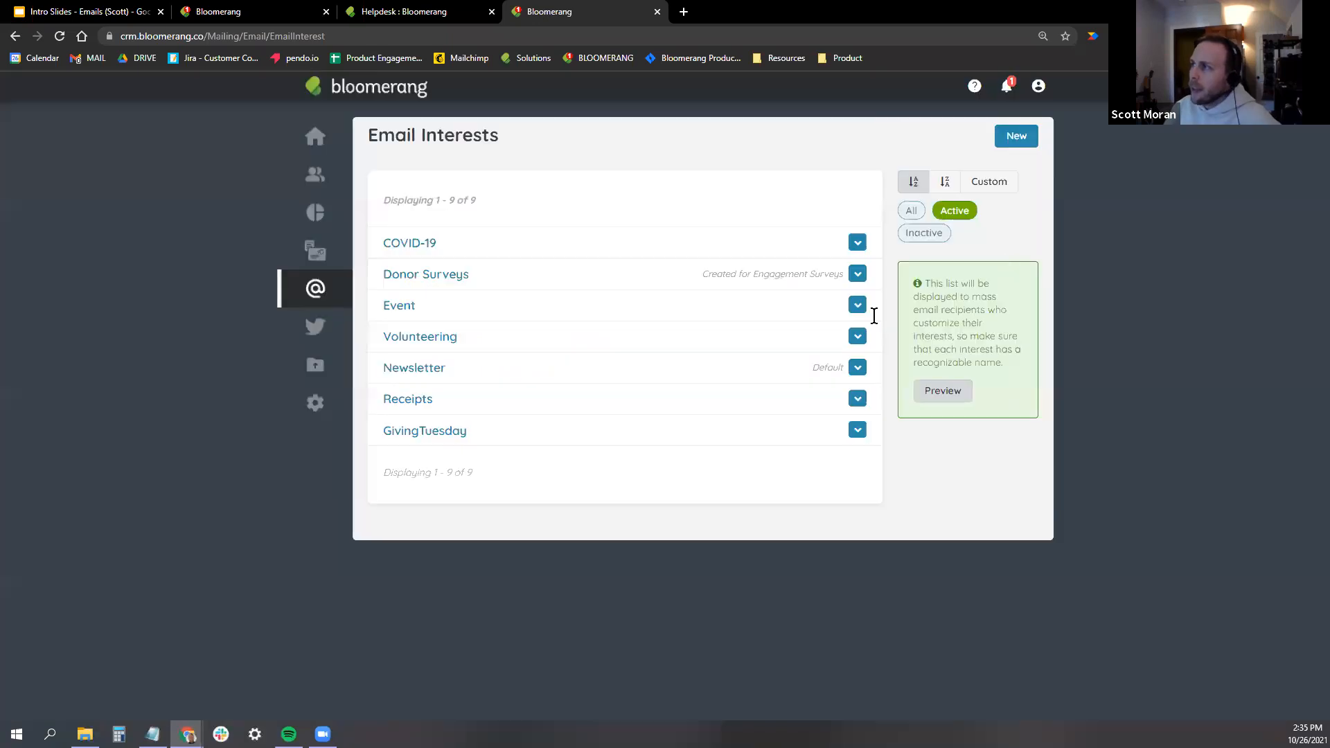
Show and hide the inactive email interests, and check the actions available for the Event interest.
click(918, 235)
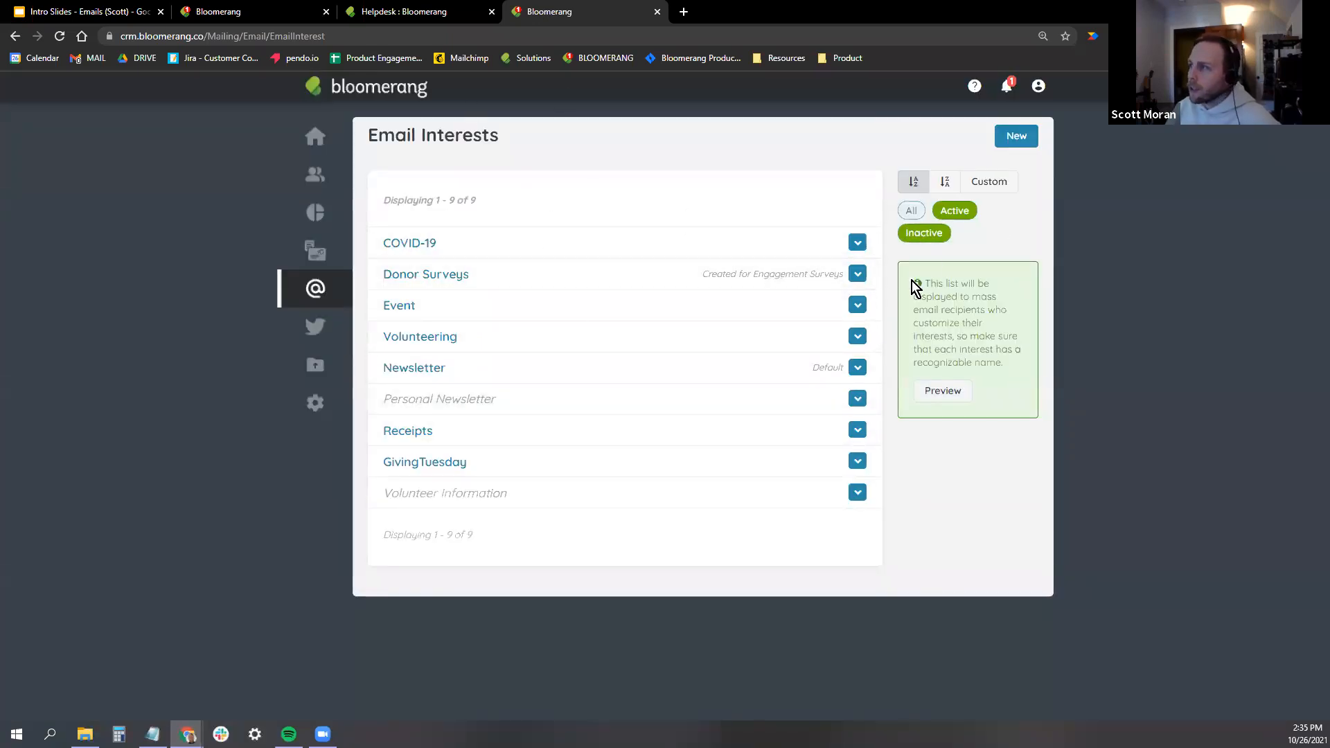
click(929, 234)
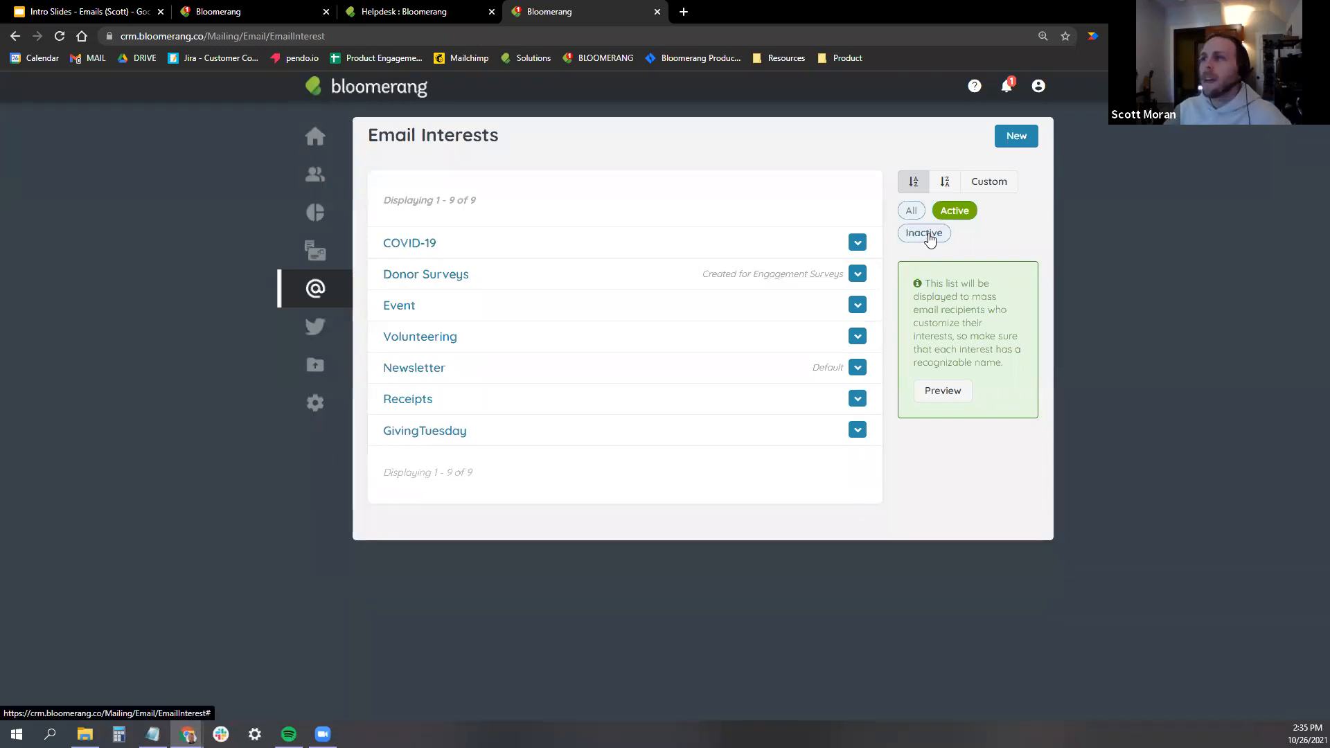
click(861, 280)
click(859, 306)
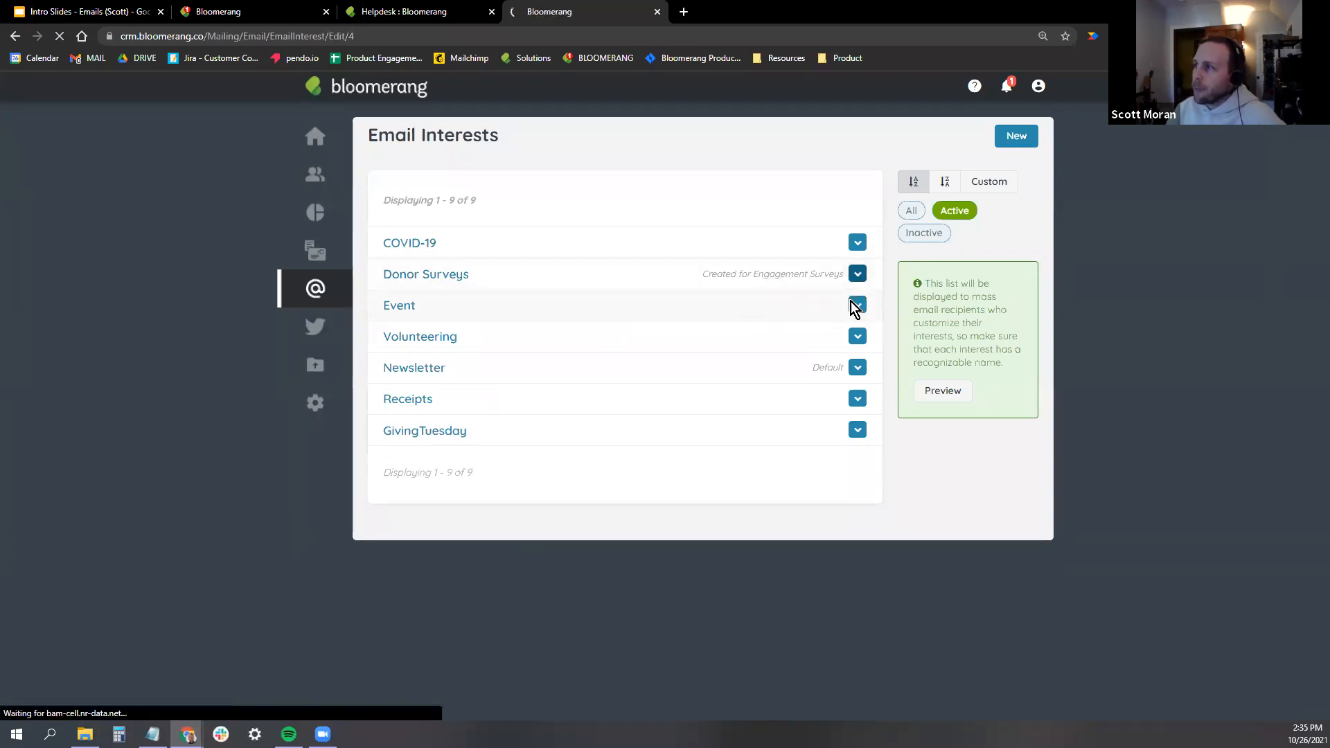
click(950, 197)
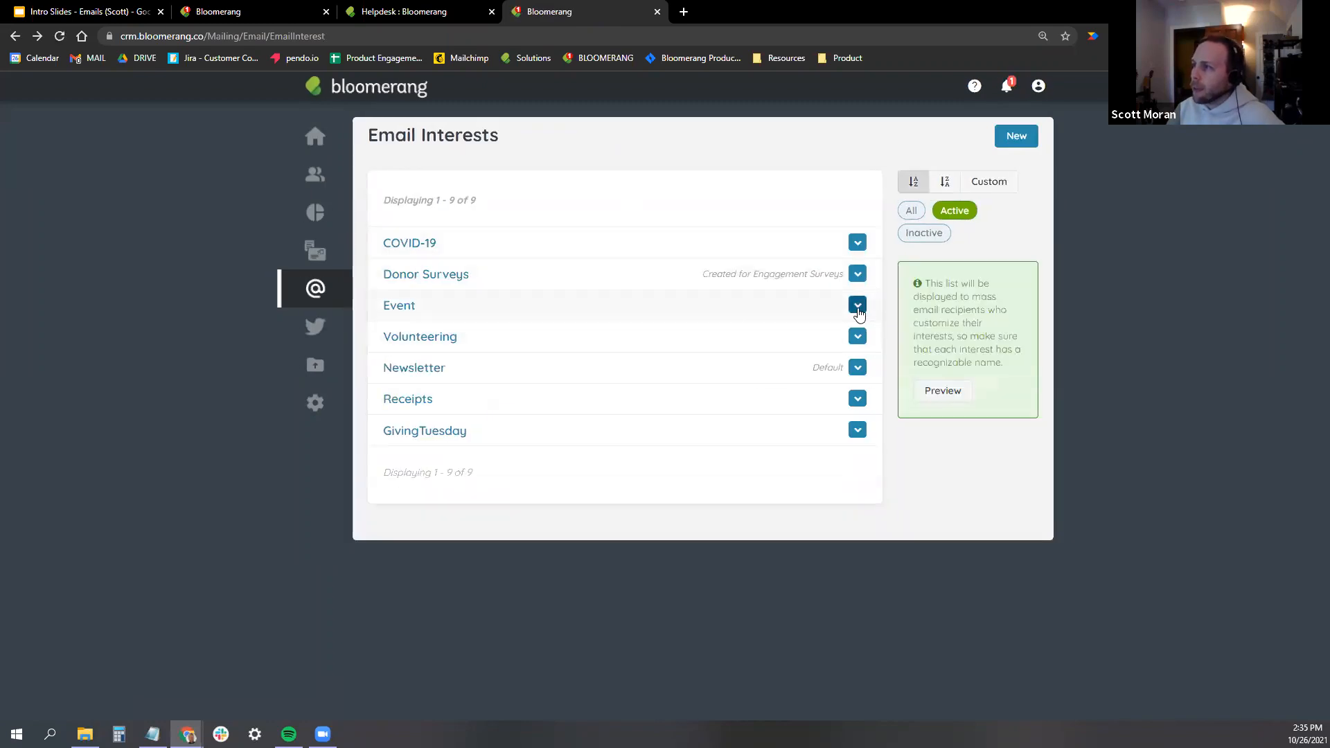
click(857, 304)
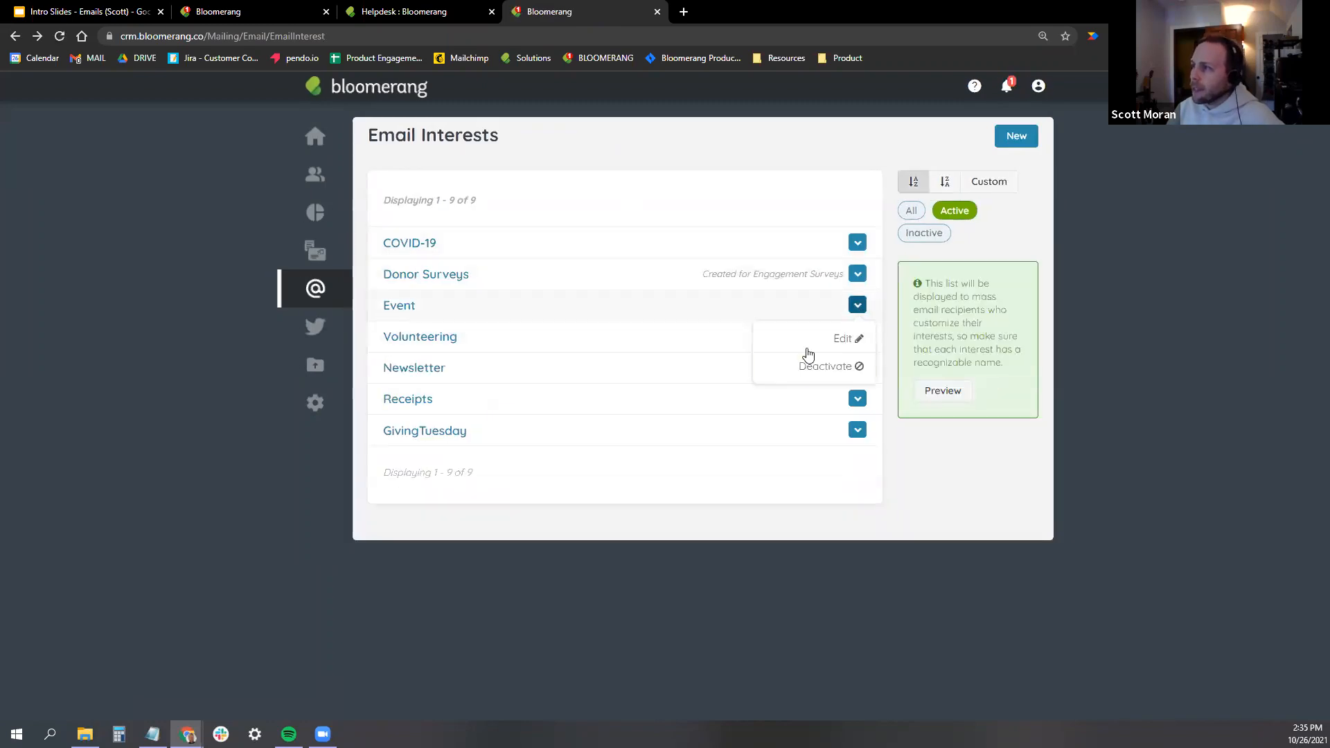
click(1110, 258)
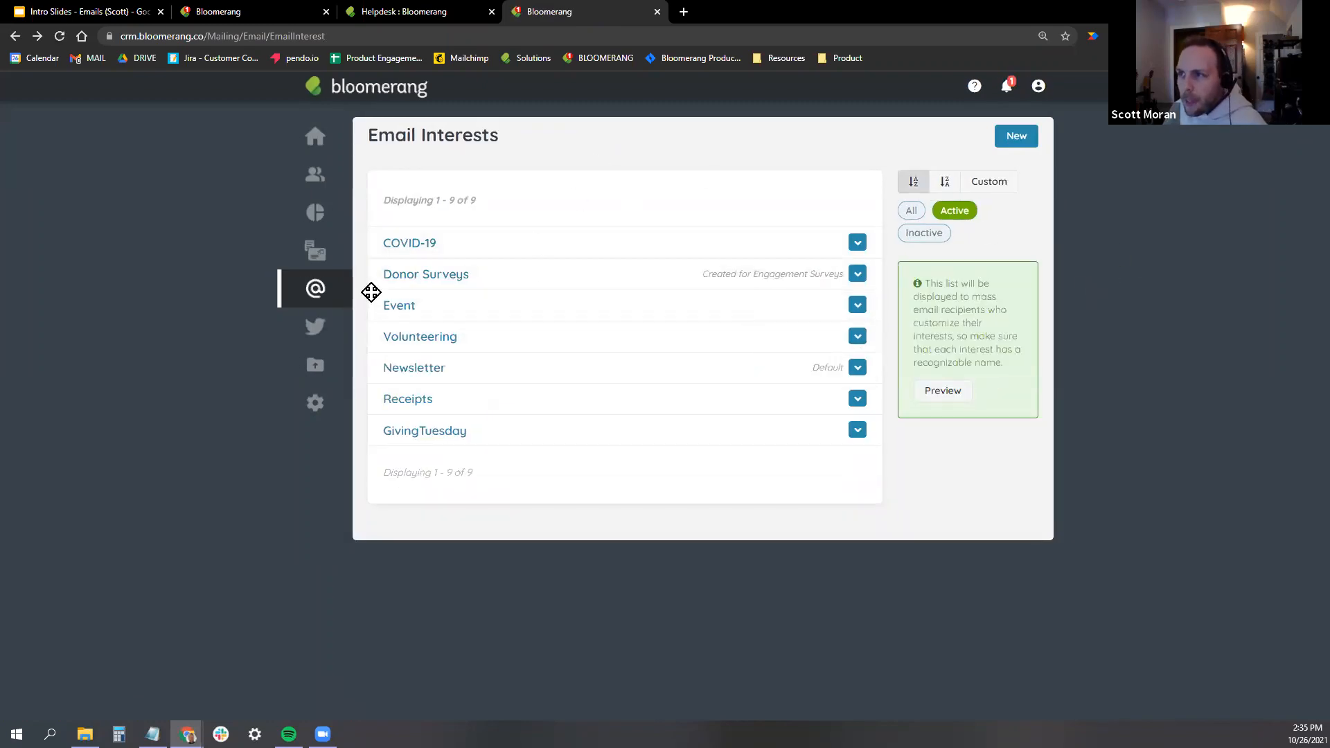
Open the deliverability settings from the email settings and review the organization's contact info and email sending reputation.
mouse_move(315, 286)
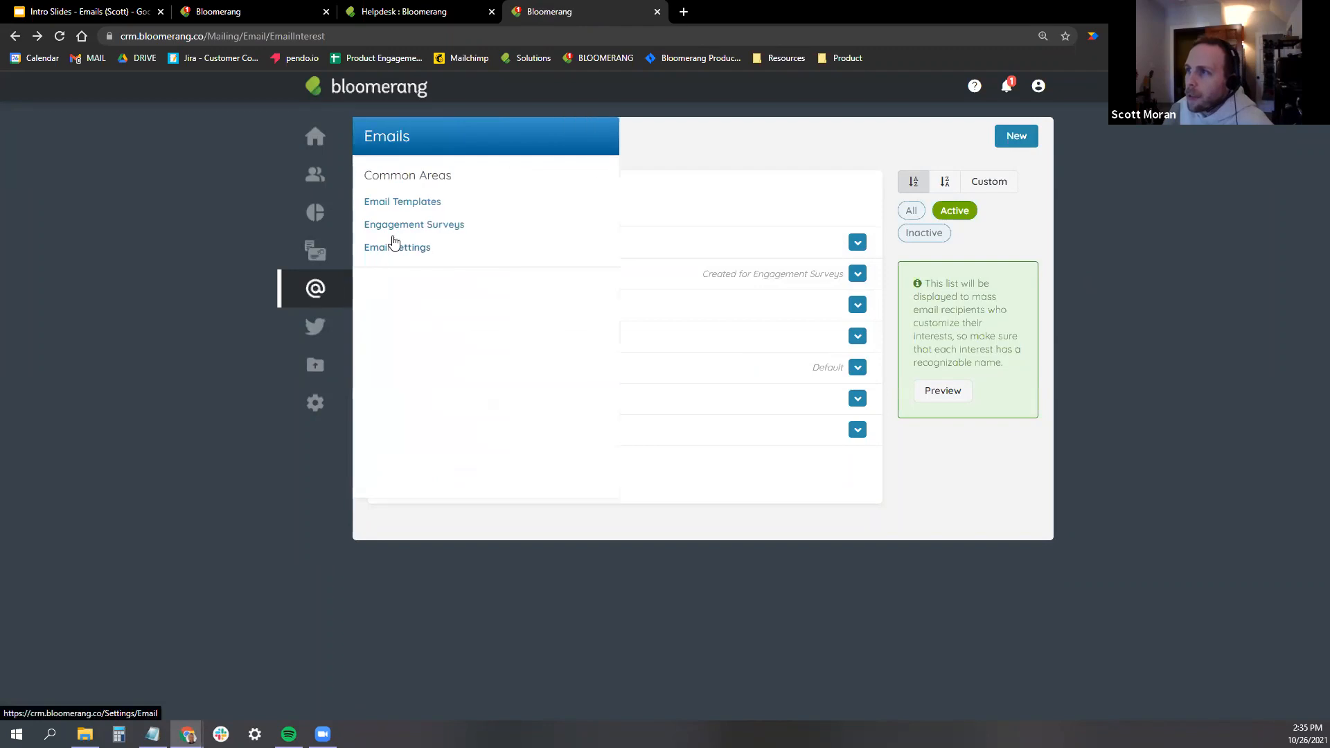
click(398, 248)
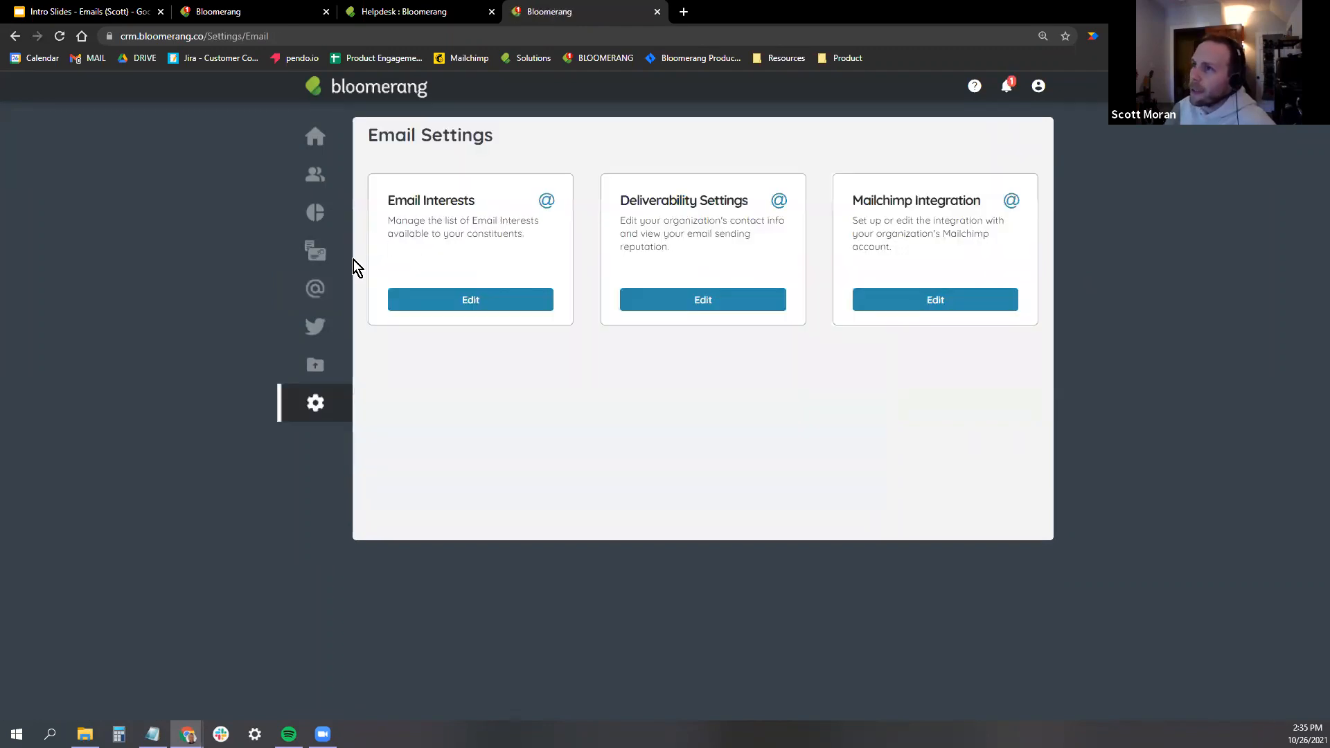
click(697, 305)
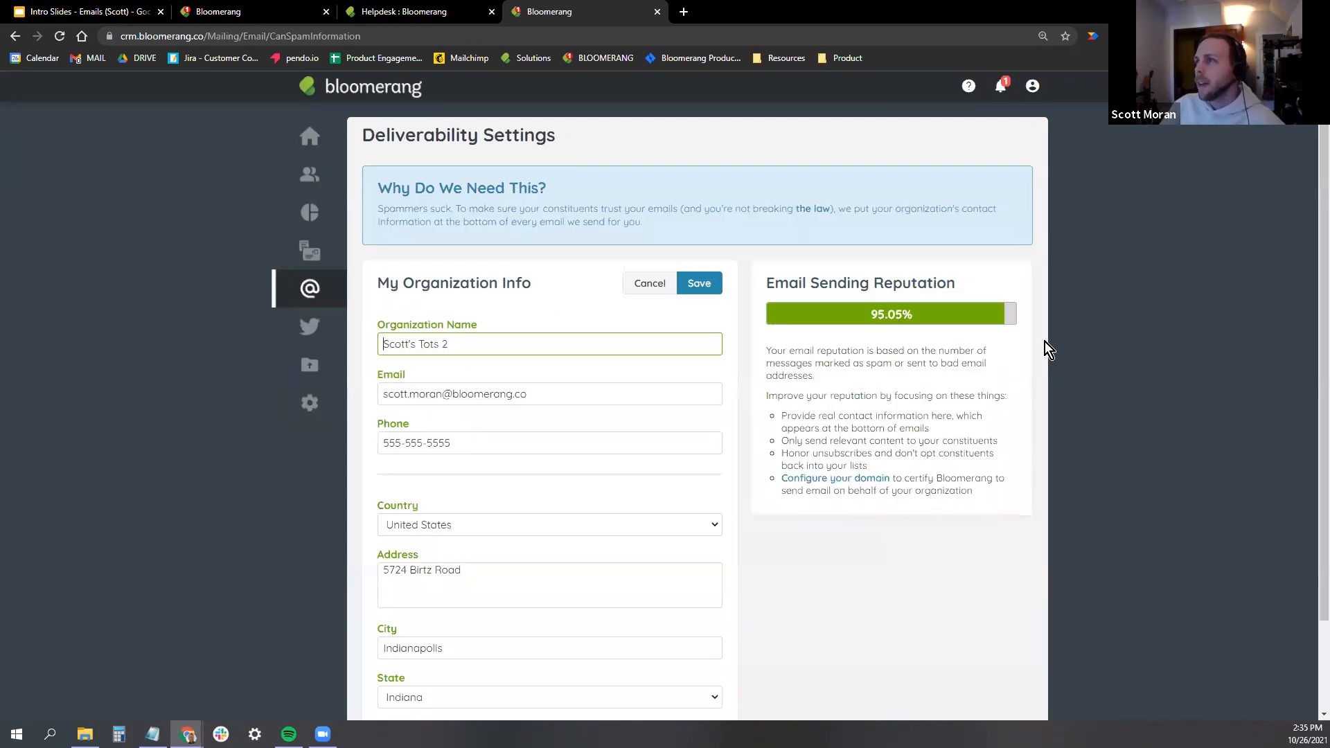
scroll(1044, 342, down, 1)
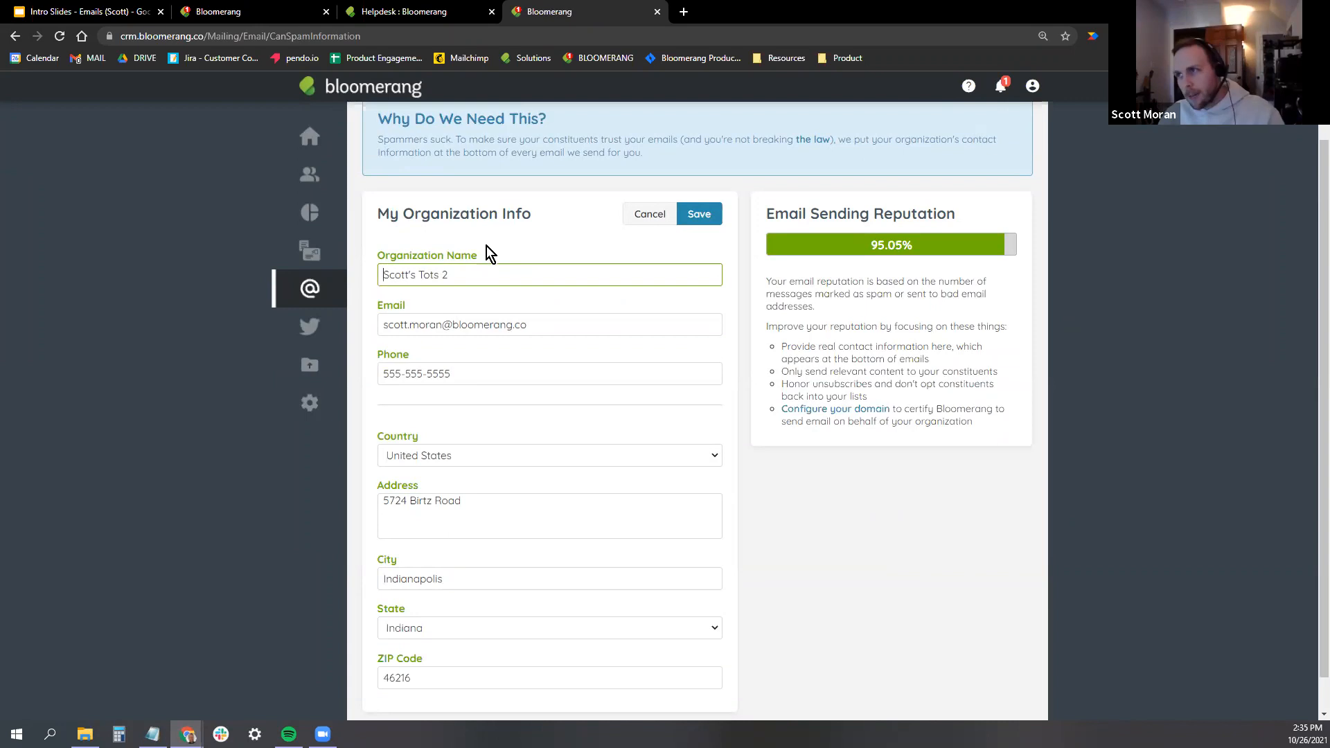
scroll(464, 193, down, 1)
drag(486, 210, 349, 201)
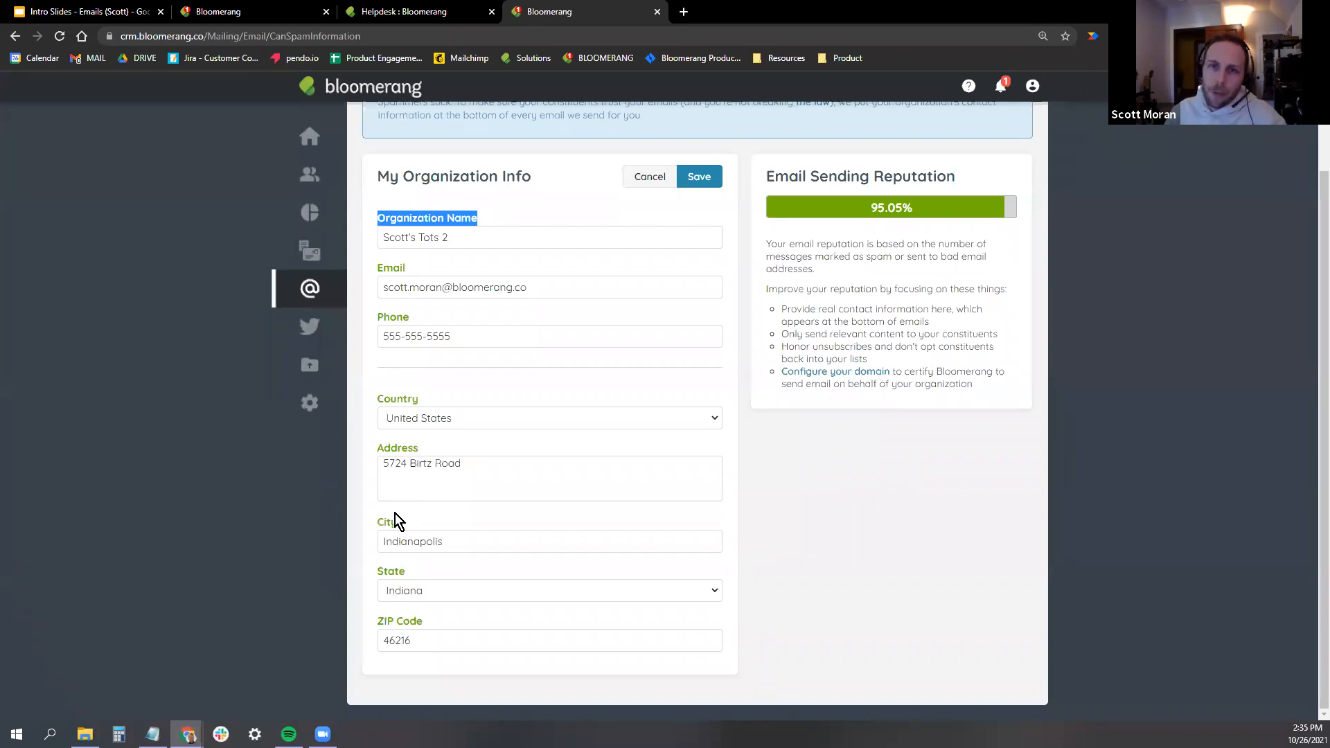
click(595, 207)
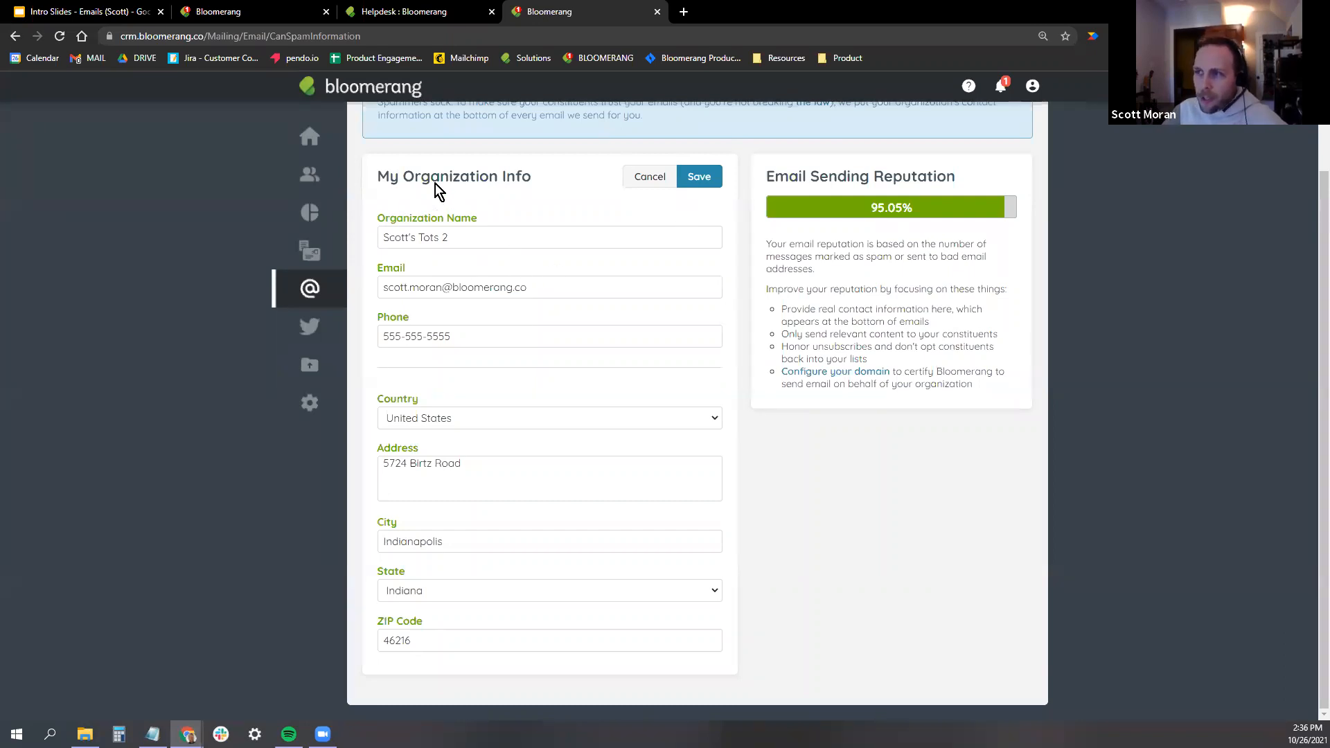
scroll(544, 272, up, 2)
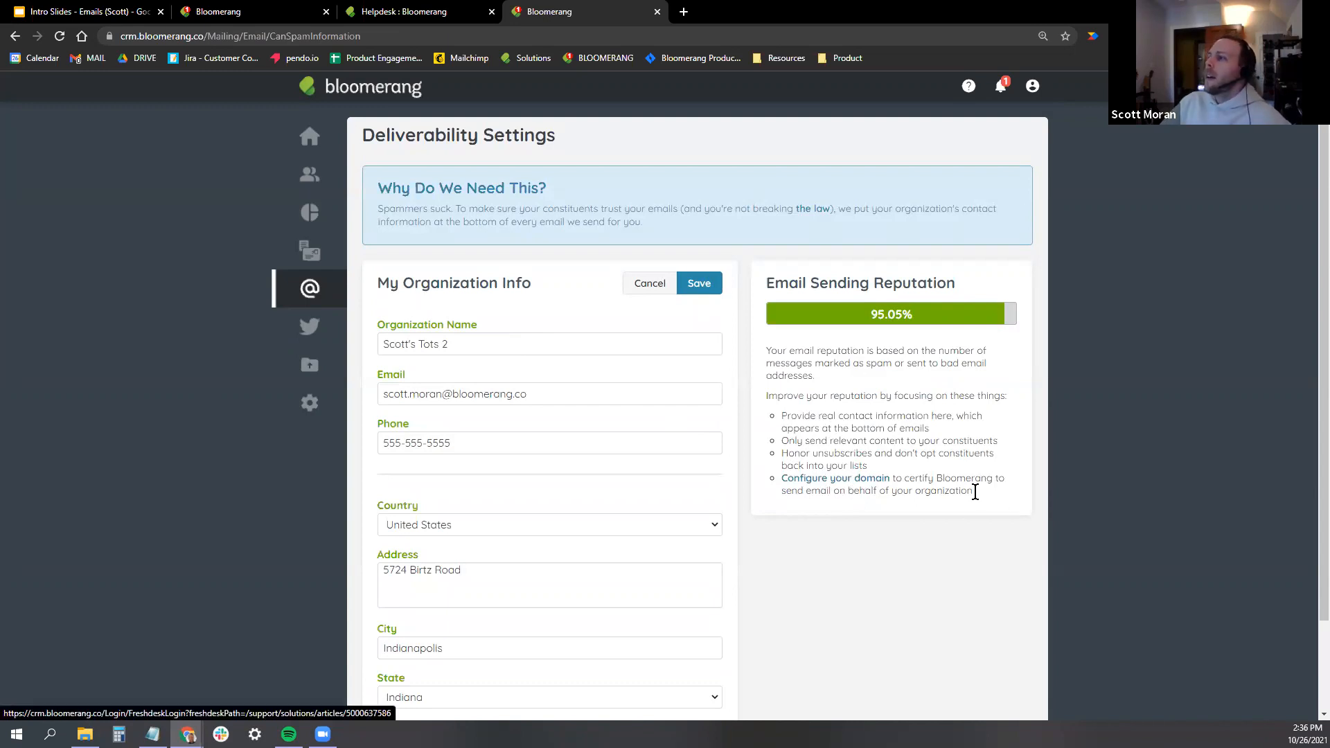
Open the help article on configuring the domain and read why SPF setup matters and who needs it.
click(844, 479)
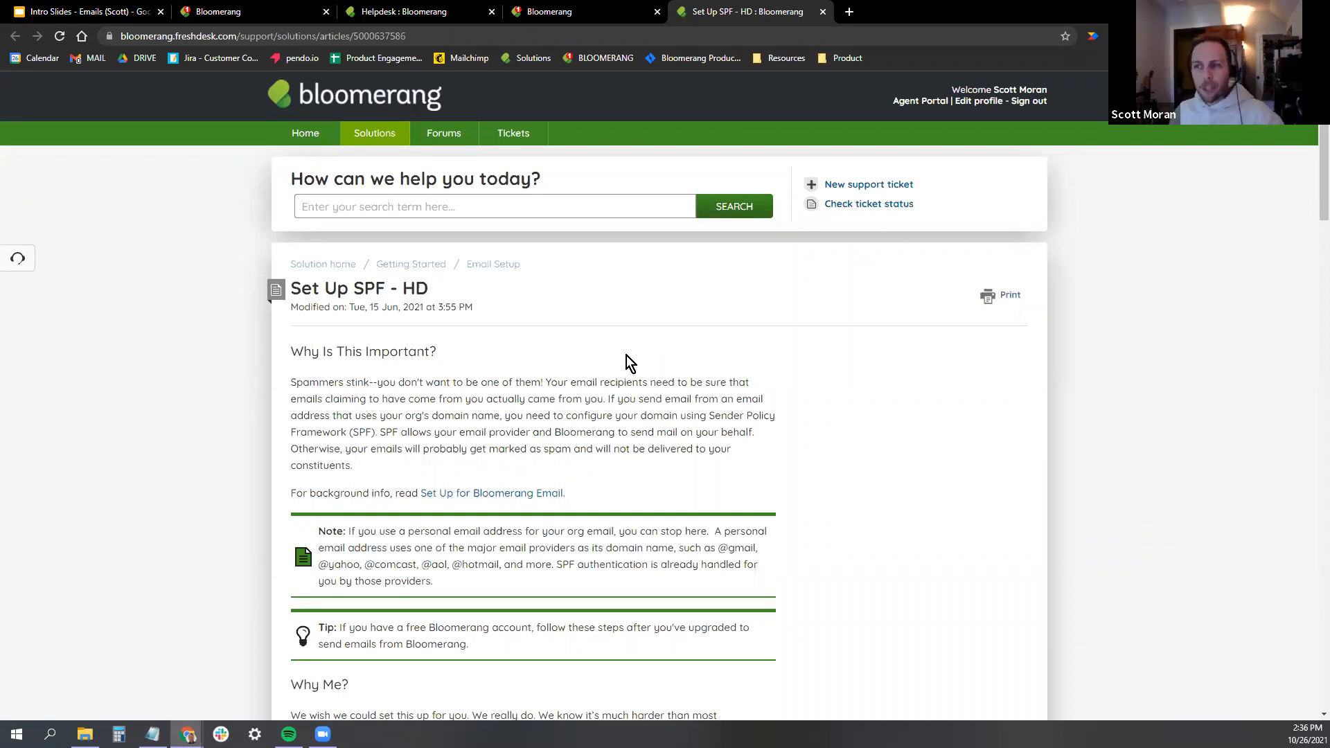
drag(294, 284, 386, 290)
scroll(690, 351, down, 3)
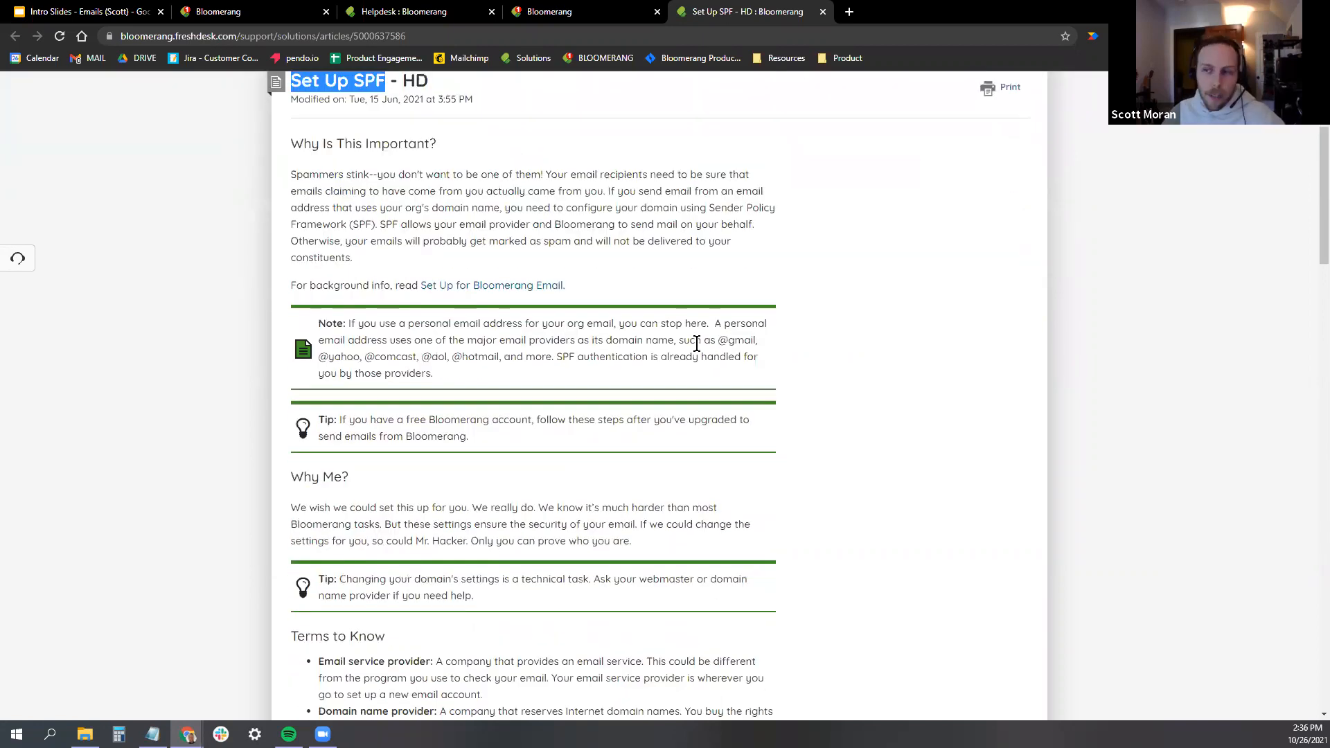
scroll(671, 356, down, 2)
scroll(402, 258, up, 2)
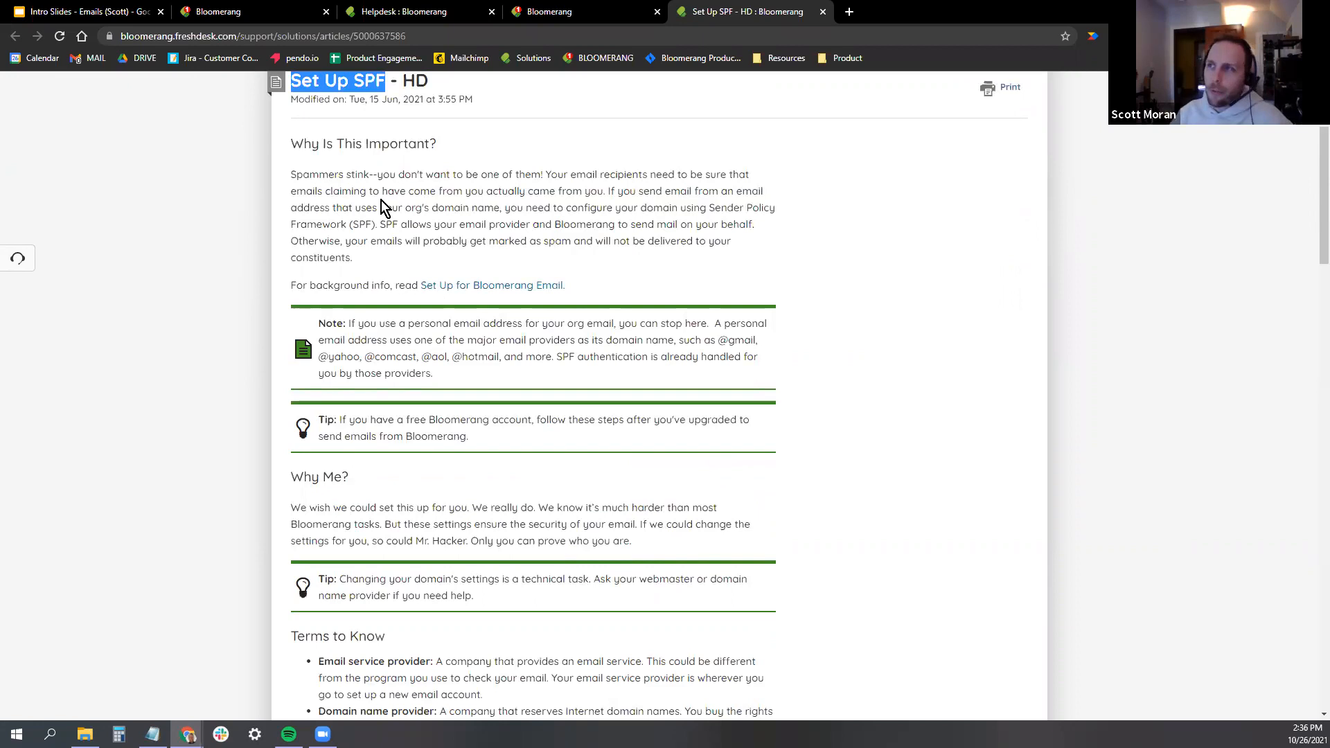
click(824, 222)
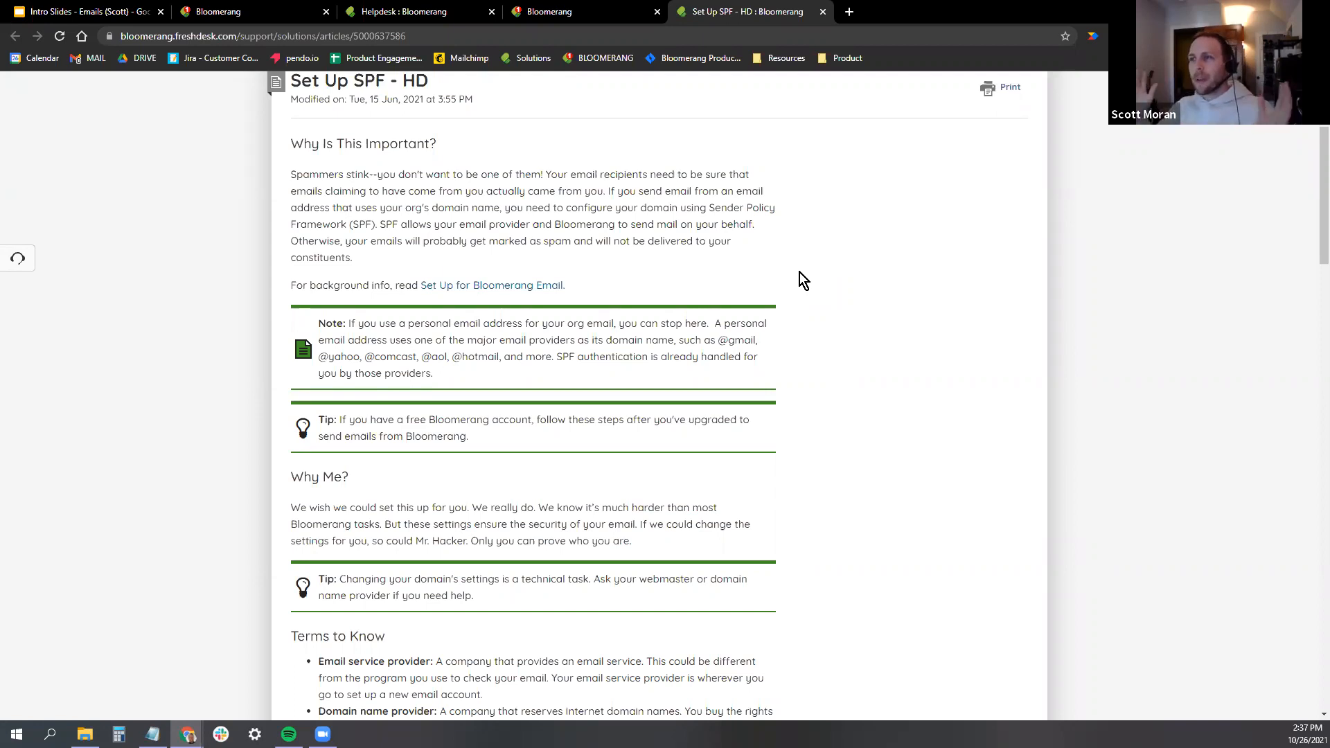
scroll(519, 252, up, 1)
scroll(623, 285, down, 1)
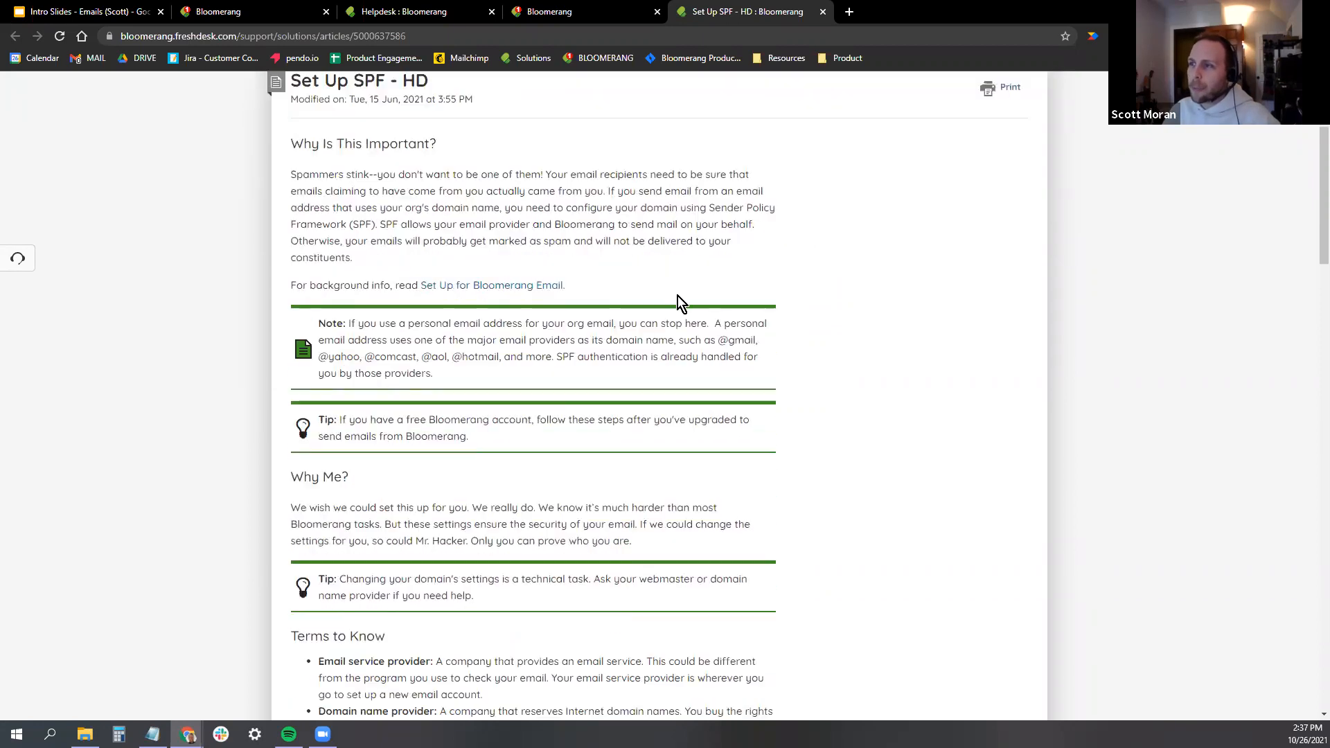
scroll(787, 184, up, 3)
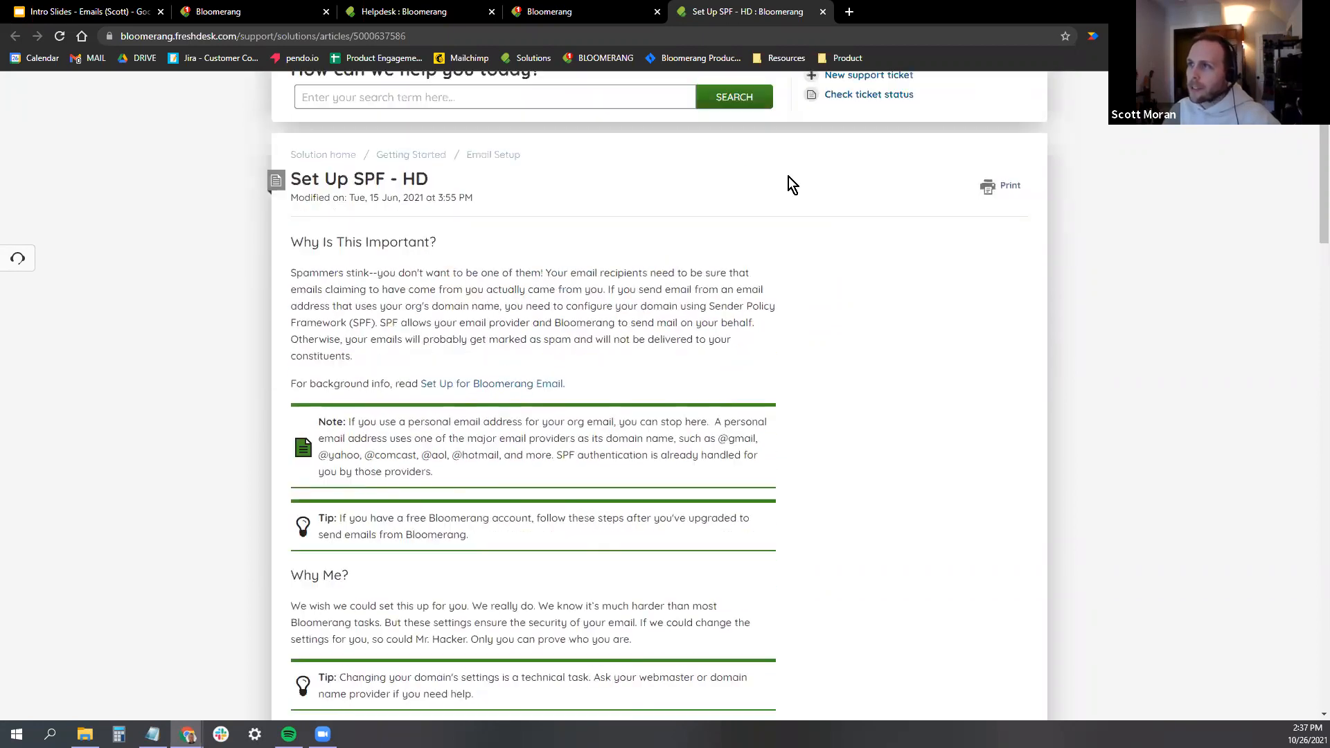
Return from the help article to the CRM and search the email templates for "News".
click(597, 4)
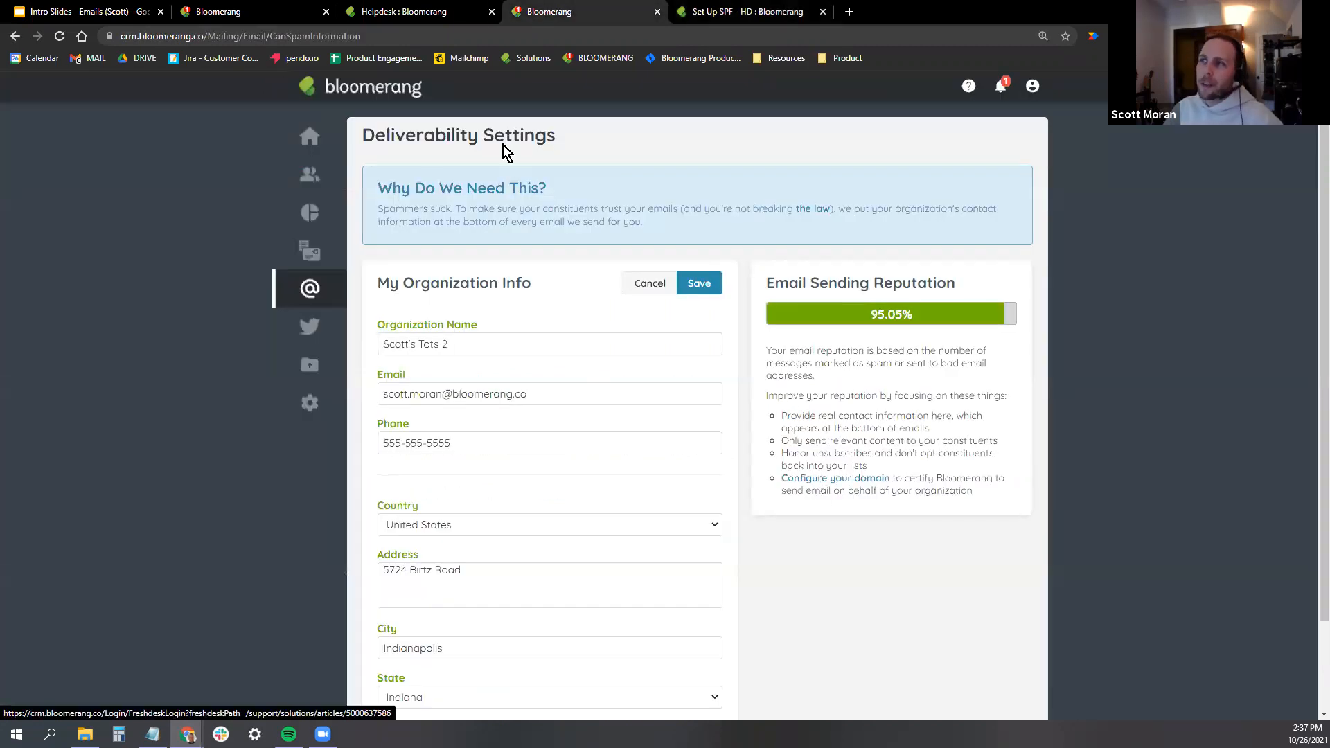
triple_click(455, 135)
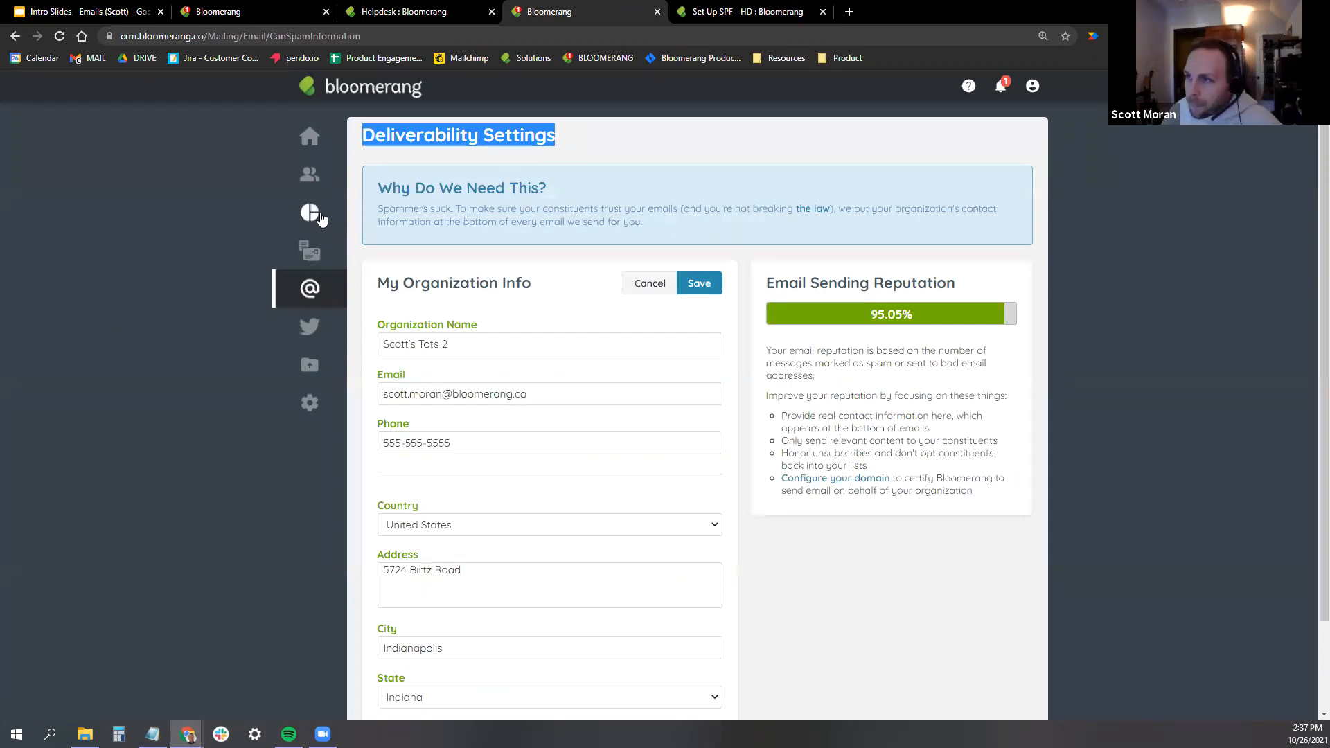
mouse_move(330, 291)
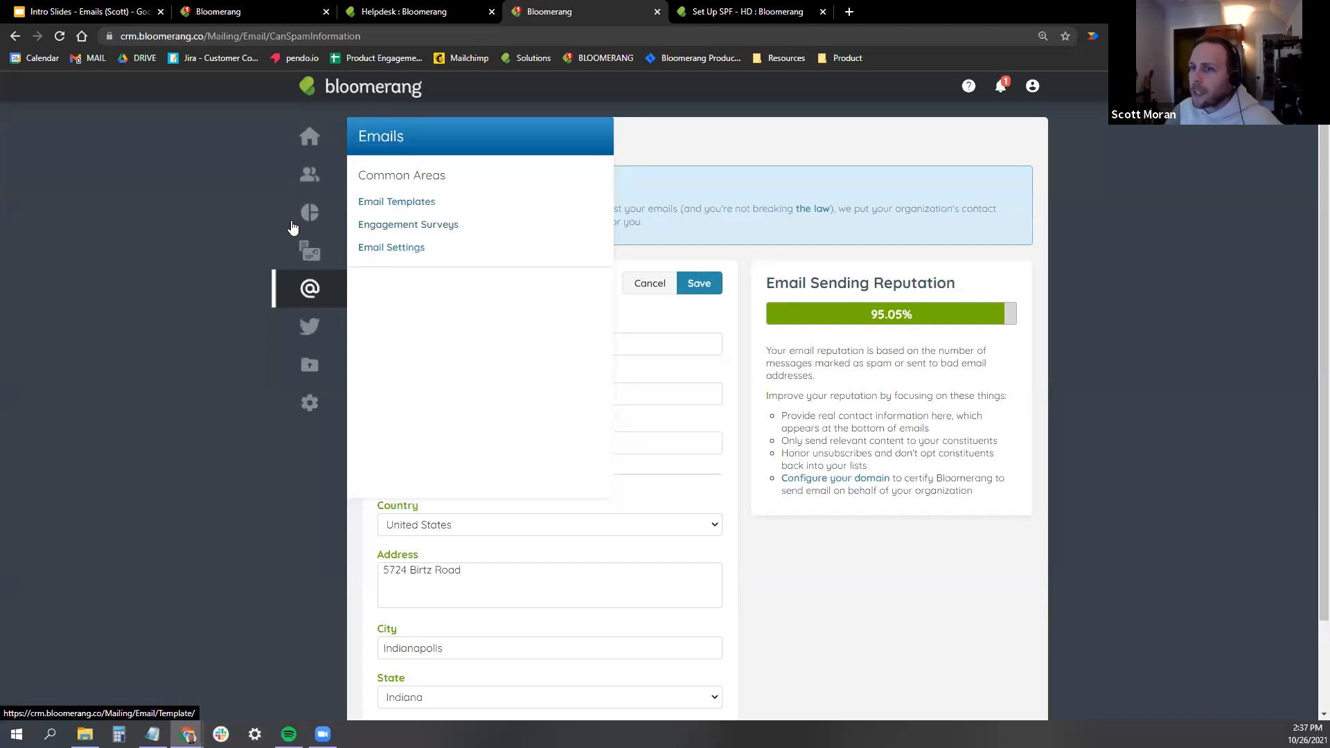
click(396, 203)
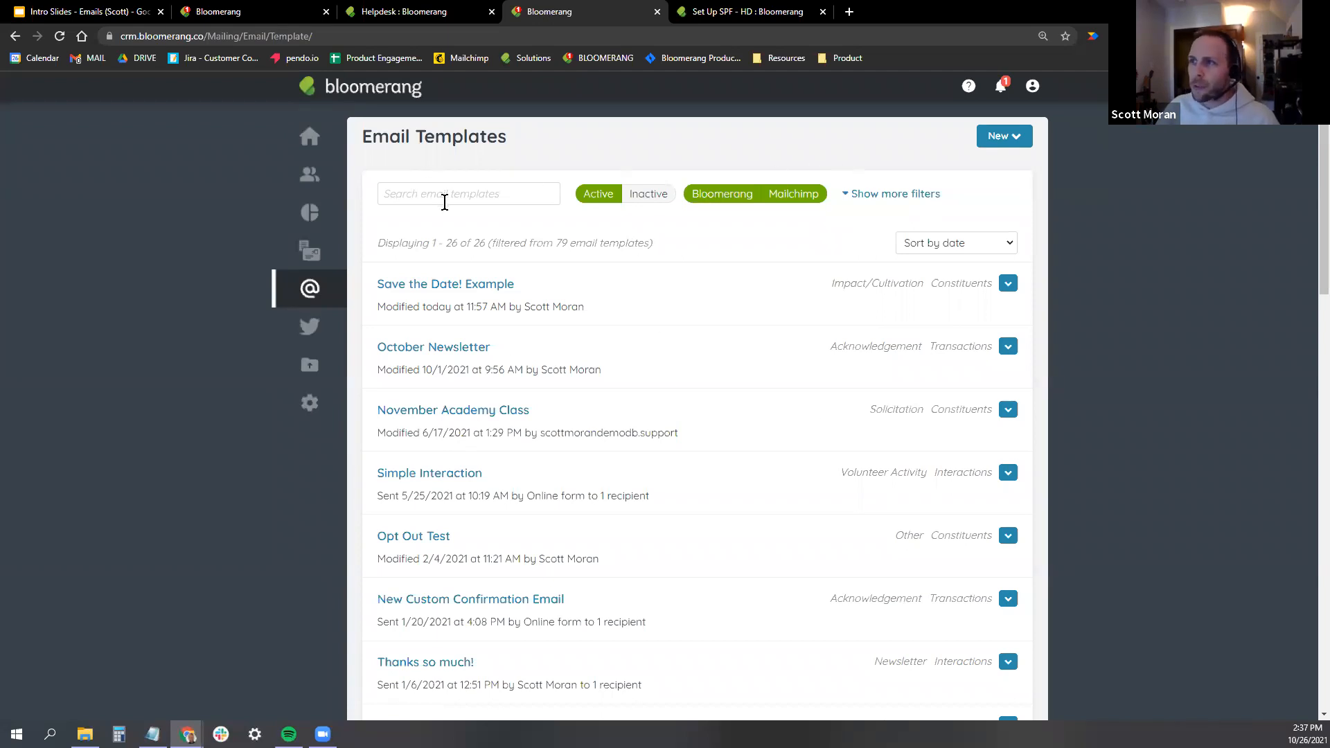
click(481, 194)
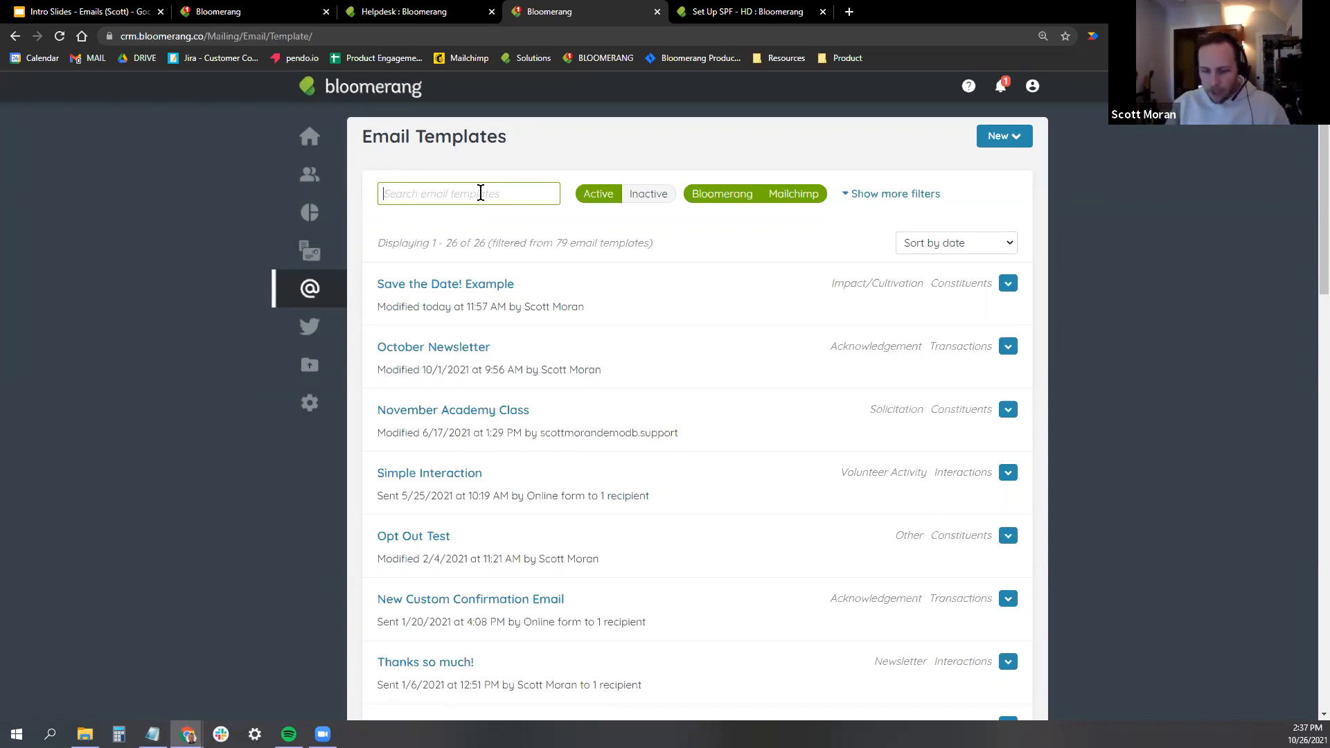
text(News)
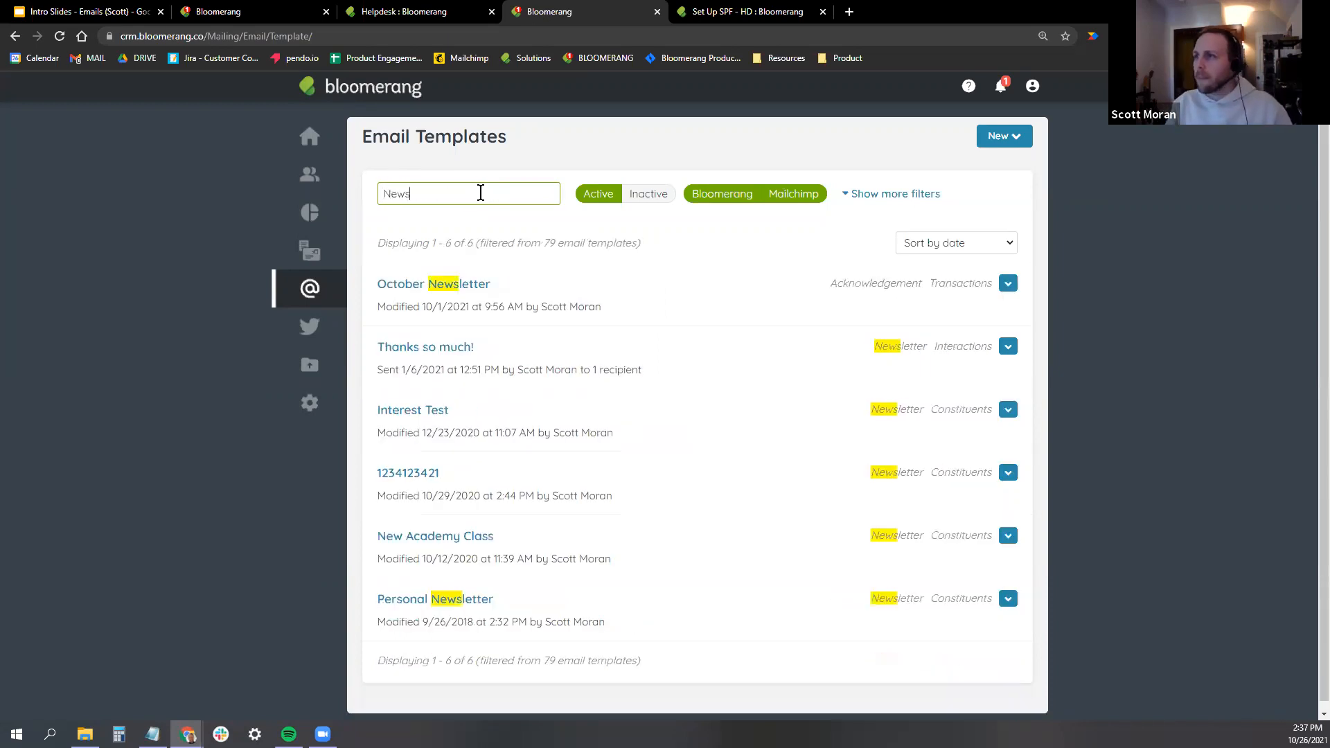
Clear the template search and toggle the Bloomerang and Mailchimp source filters, leaving only Bloomerang templates listed.
key(BackSpace)
key(BackSpace)
key(BackSpace)
key(BackSpace)
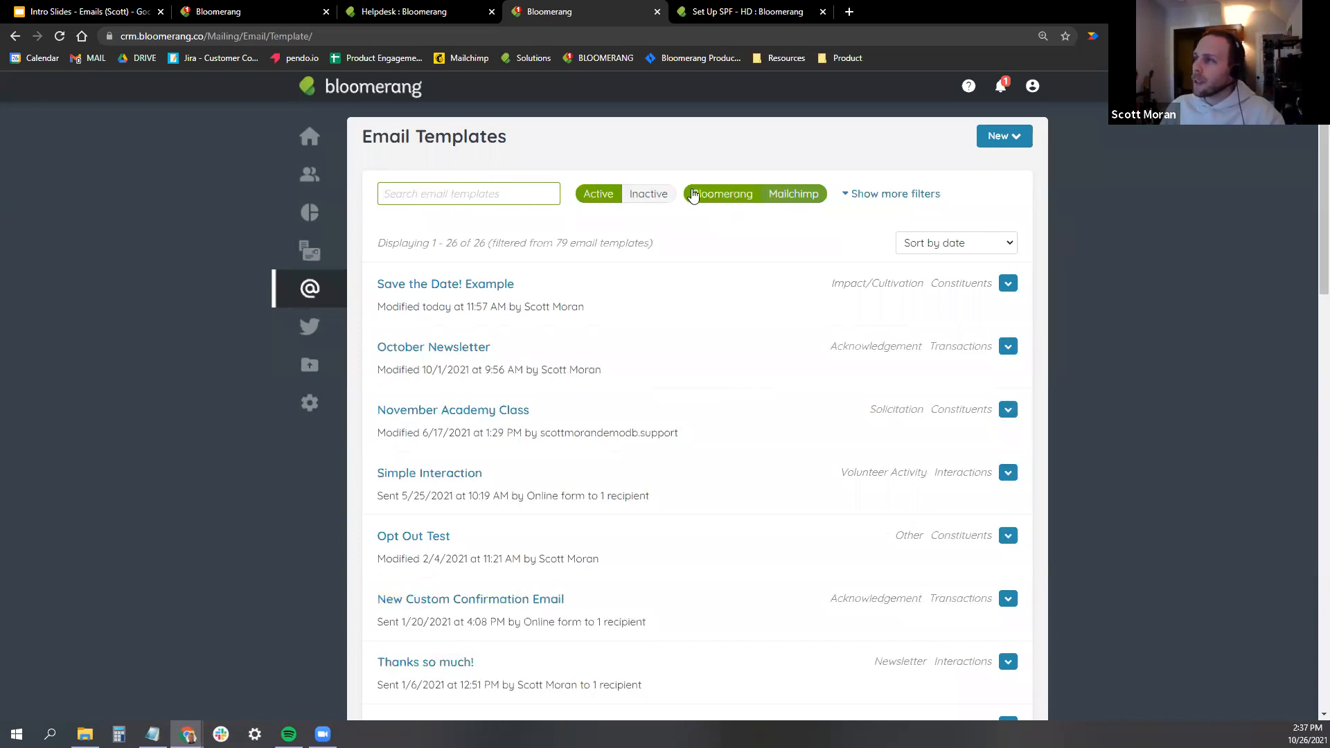
click(718, 196)
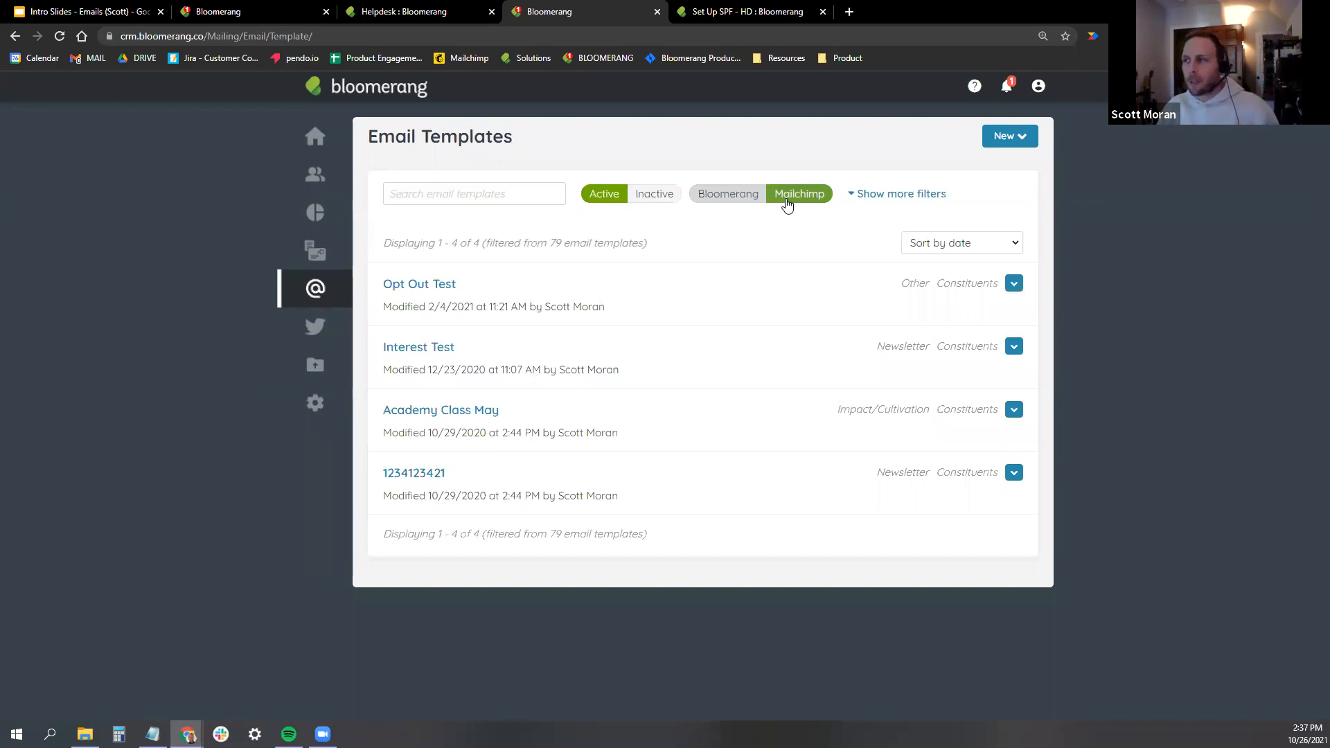
click(728, 196)
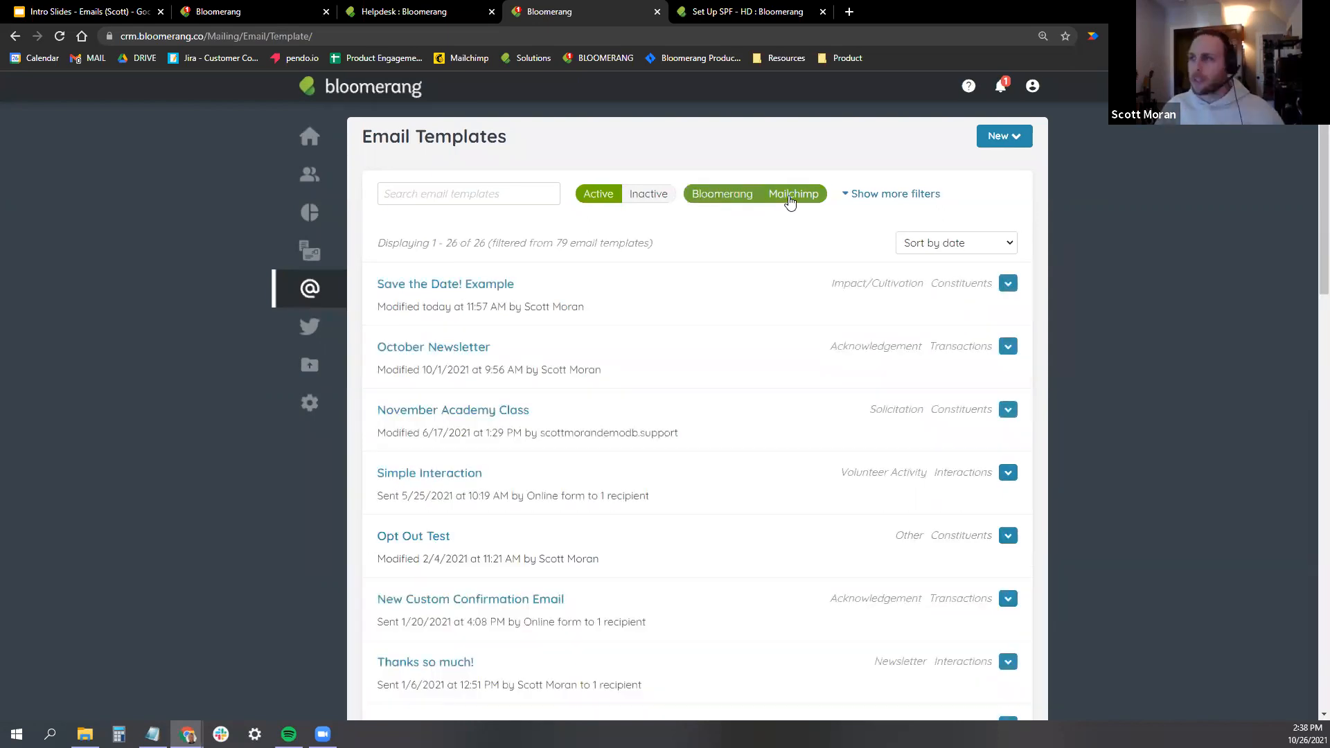
click(807, 200)
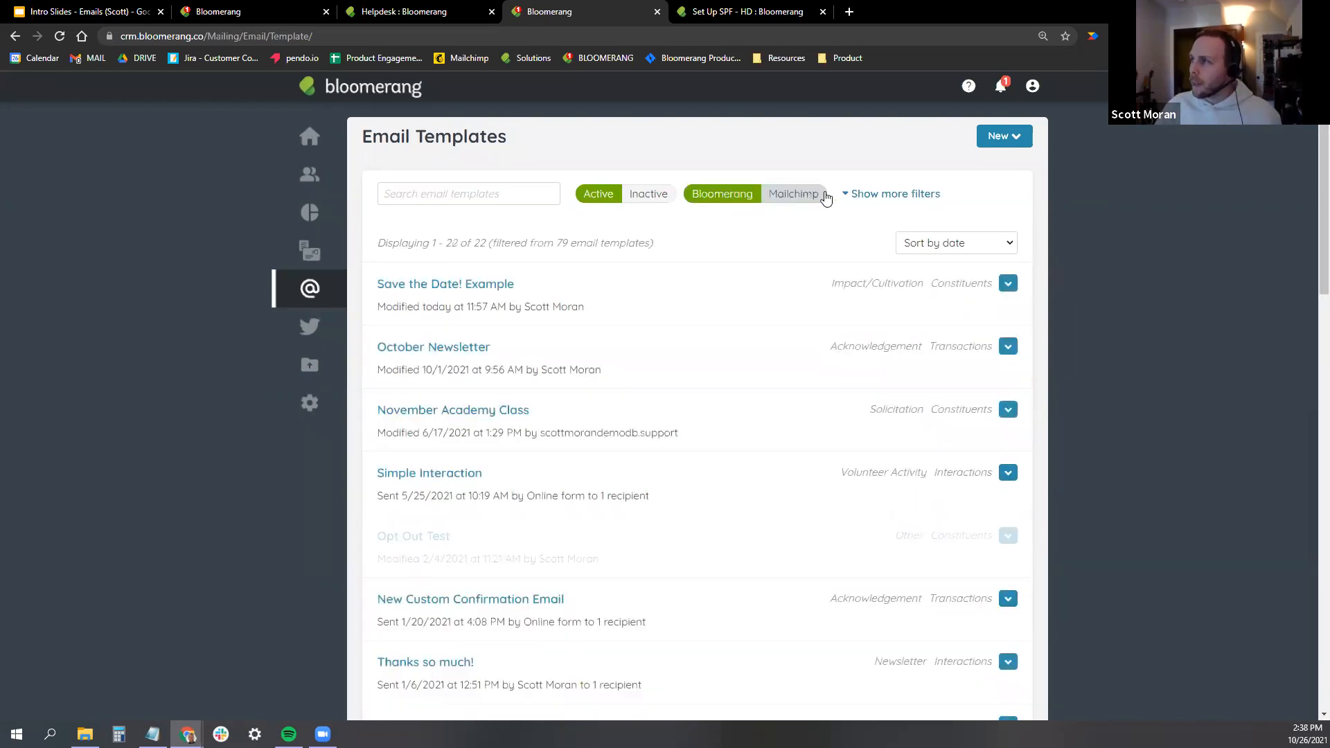
Expand the additional template filters and review the options for statuses, types, purposes, email interests and users.
click(859, 194)
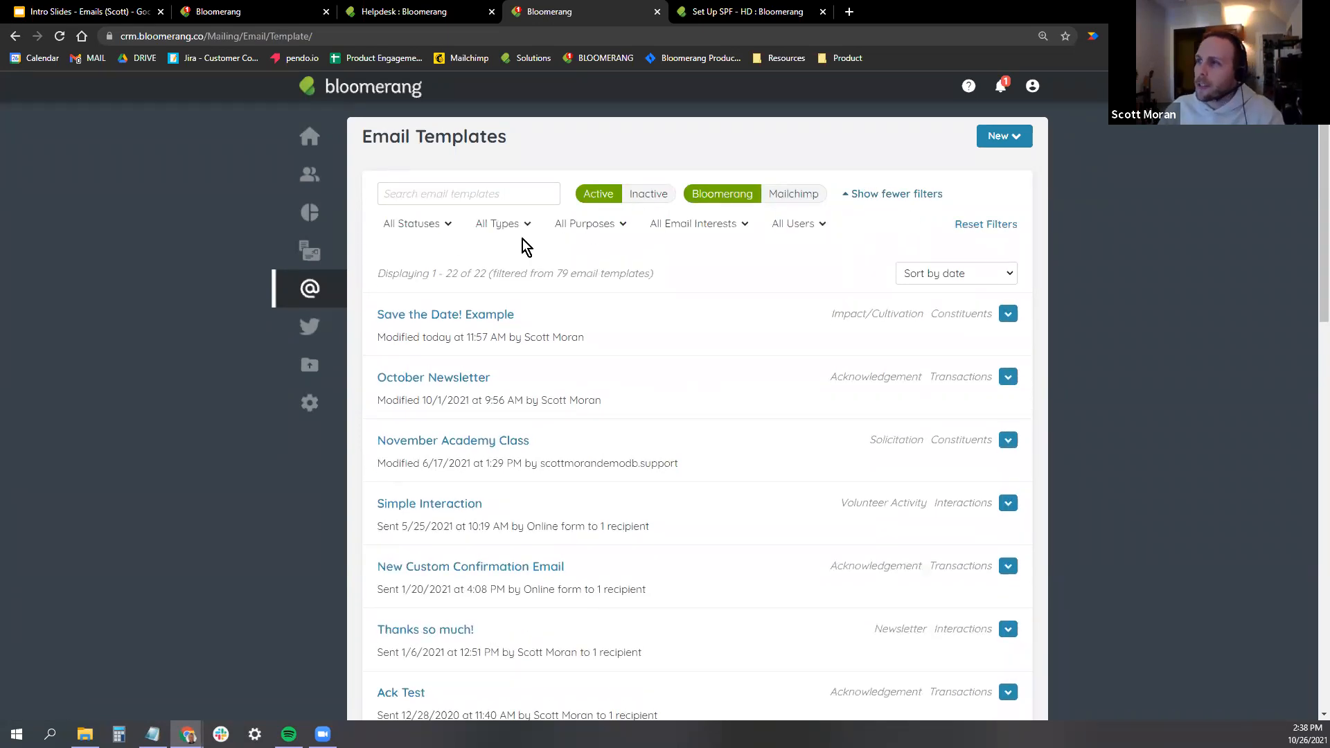
click(441, 224)
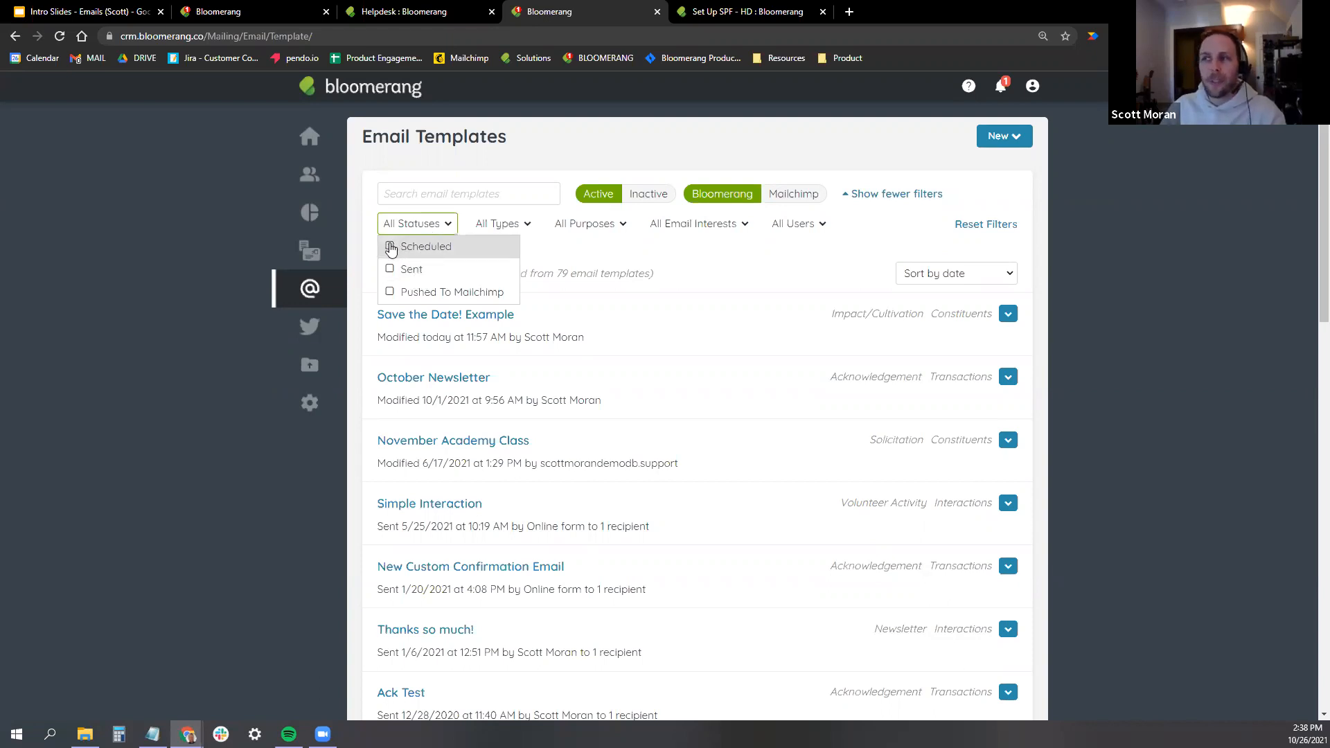
click(498, 224)
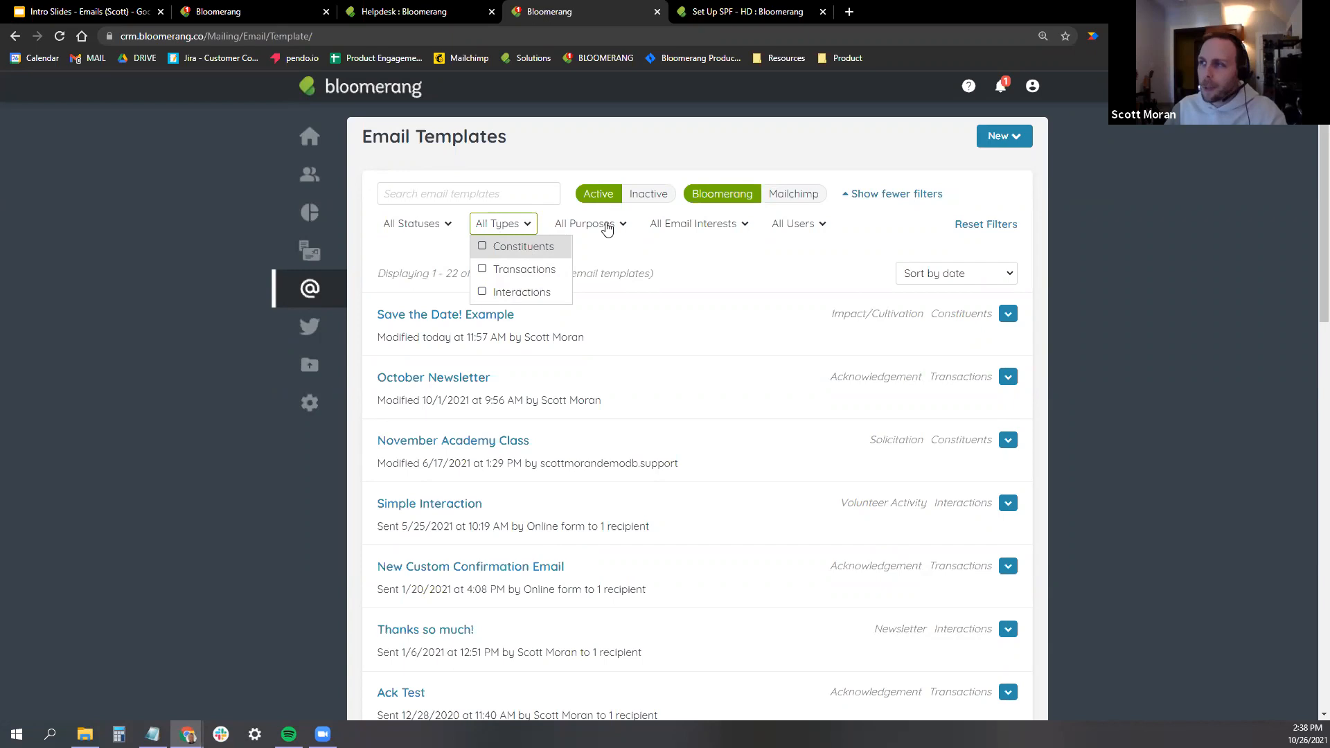
click(603, 223)
click(688, 228)
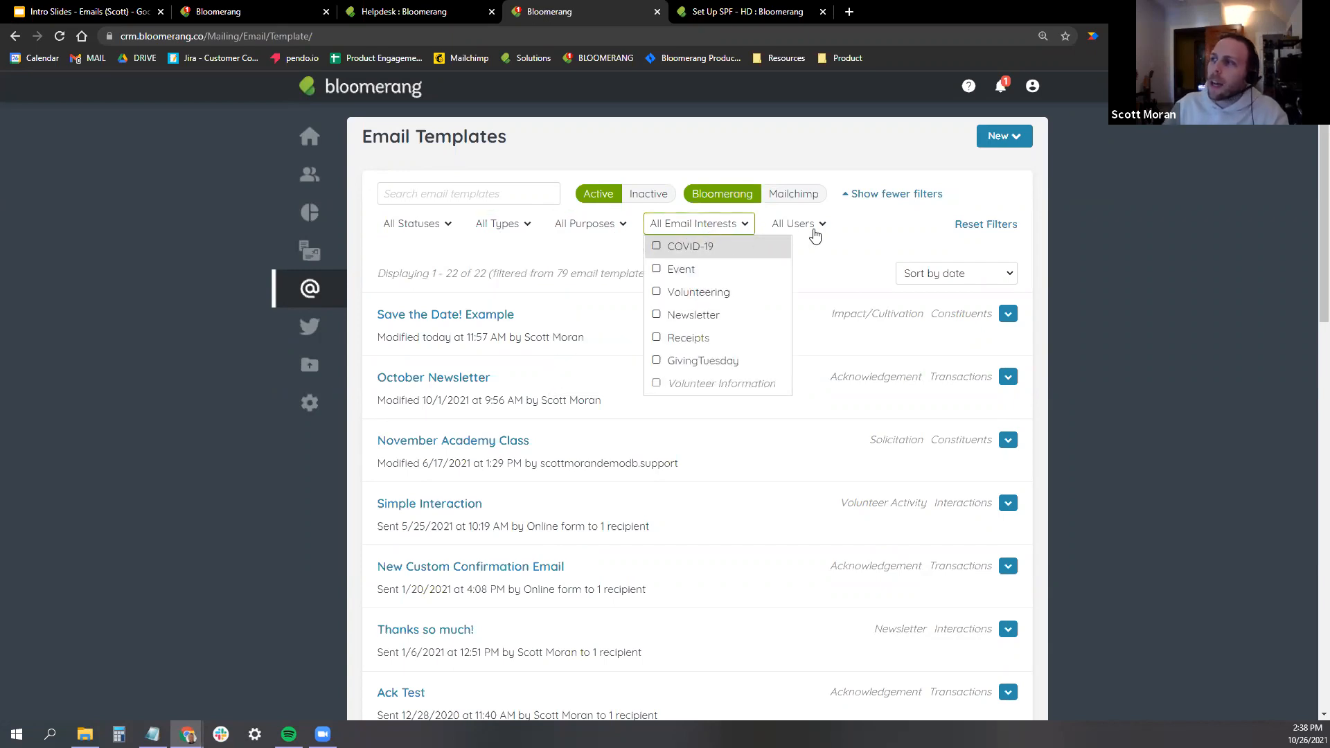
click(812, 233)
click(874, 223)
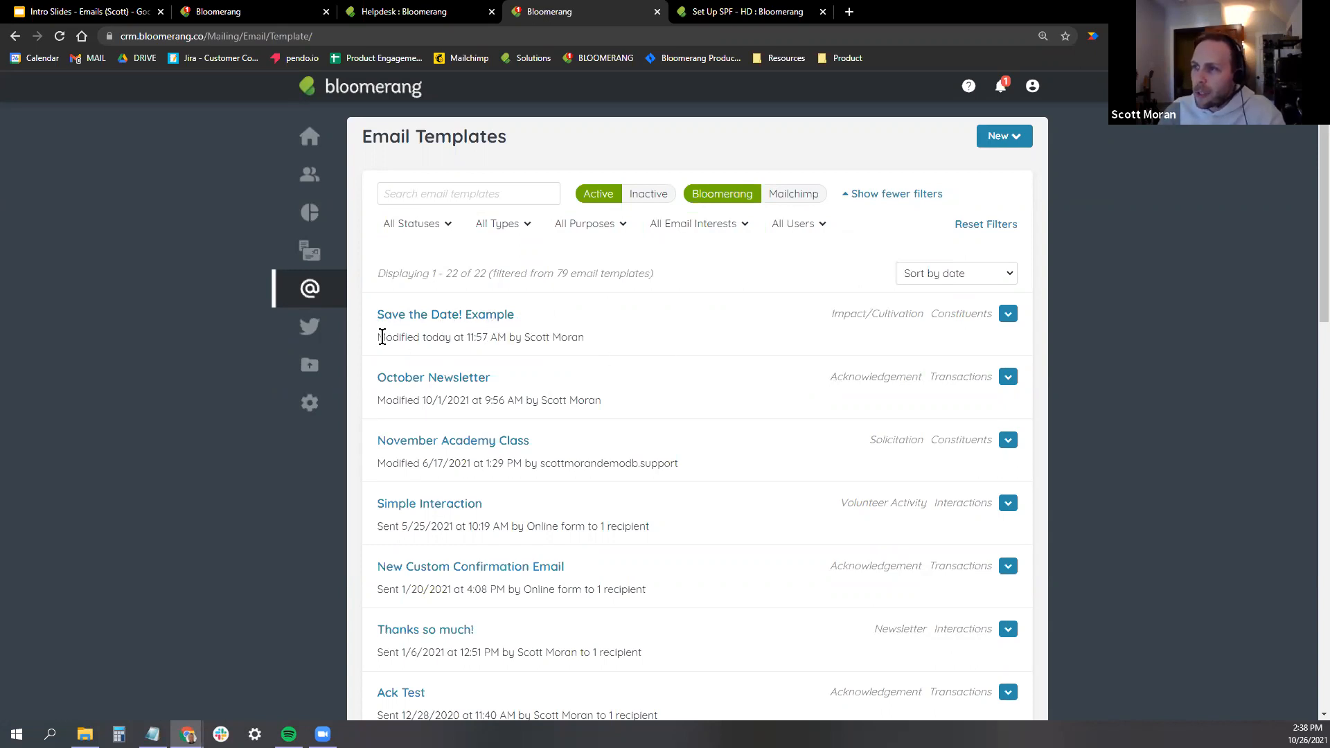
Examine the modification details, purpose and type of the "Save the Date! Example" template and check its available actions.
drag(378, 337, 462, 336)
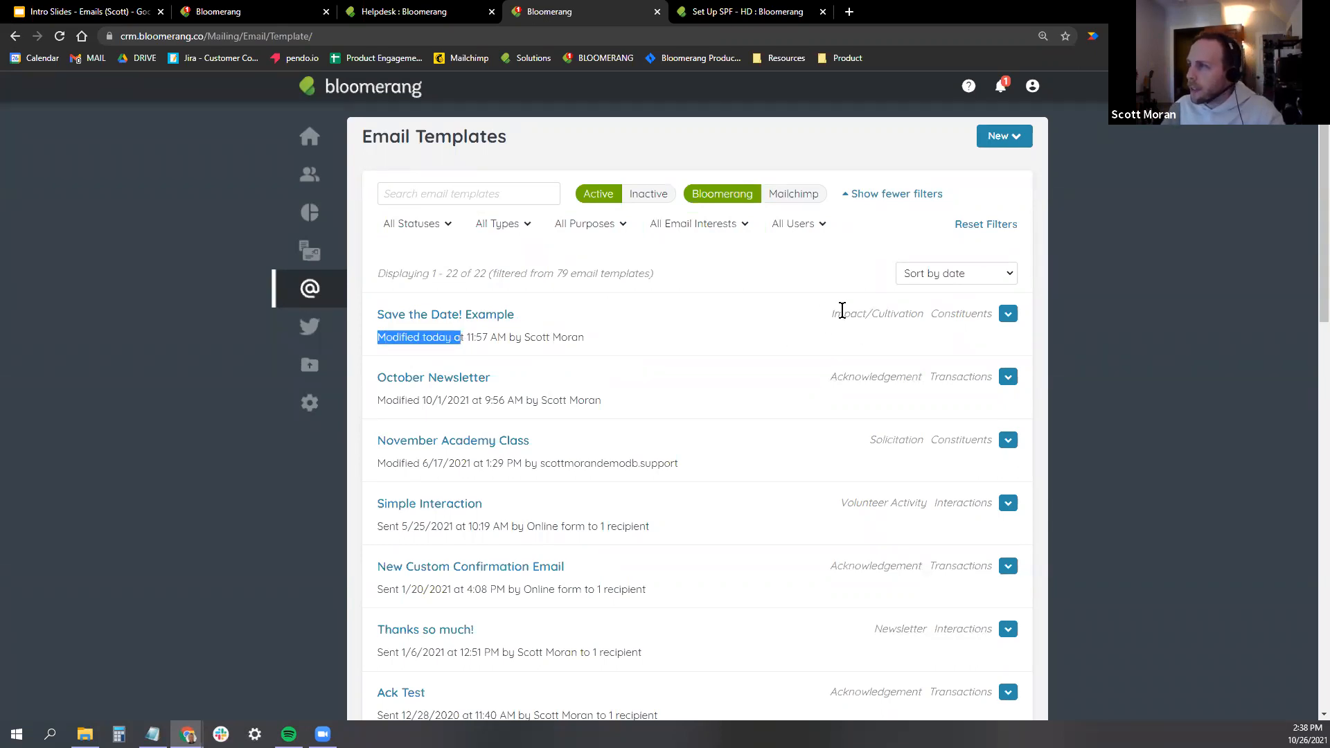
drag(585, 338, 524, 337)
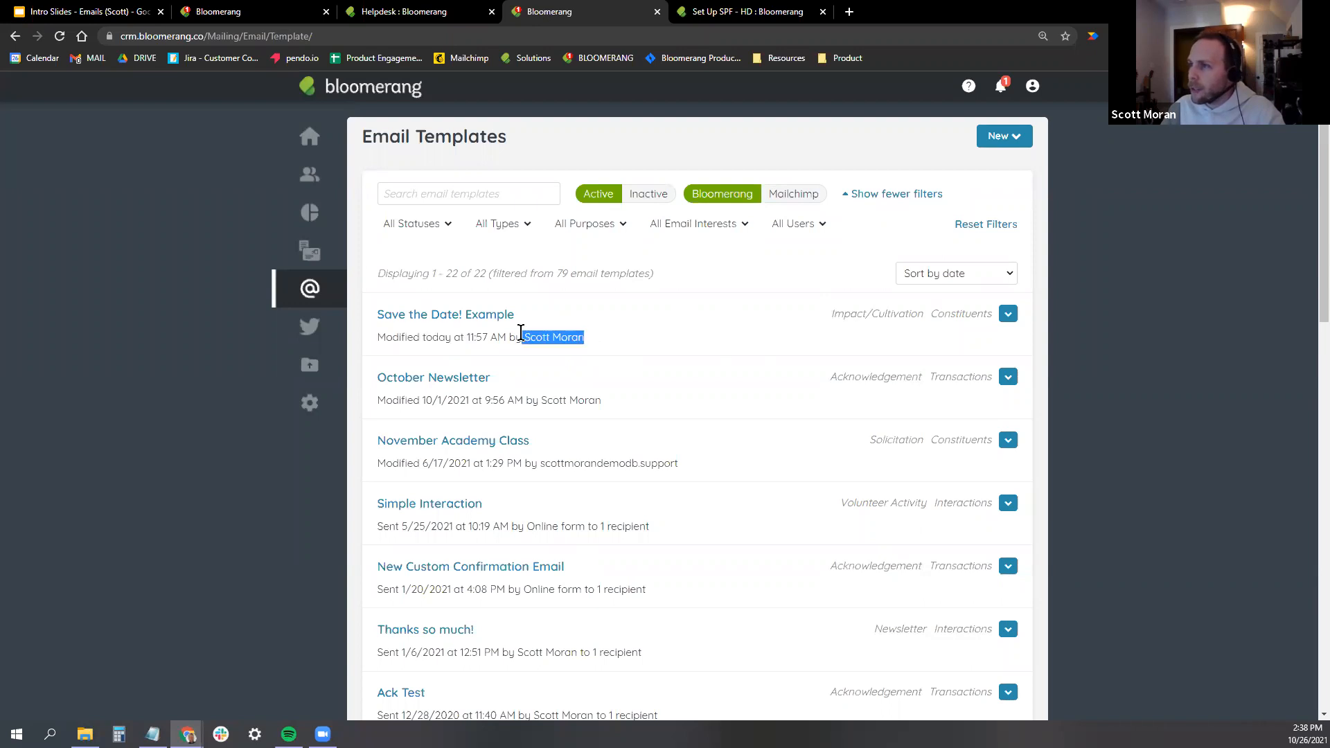
click(832, 317)
drag(832, 316, 916, 313)
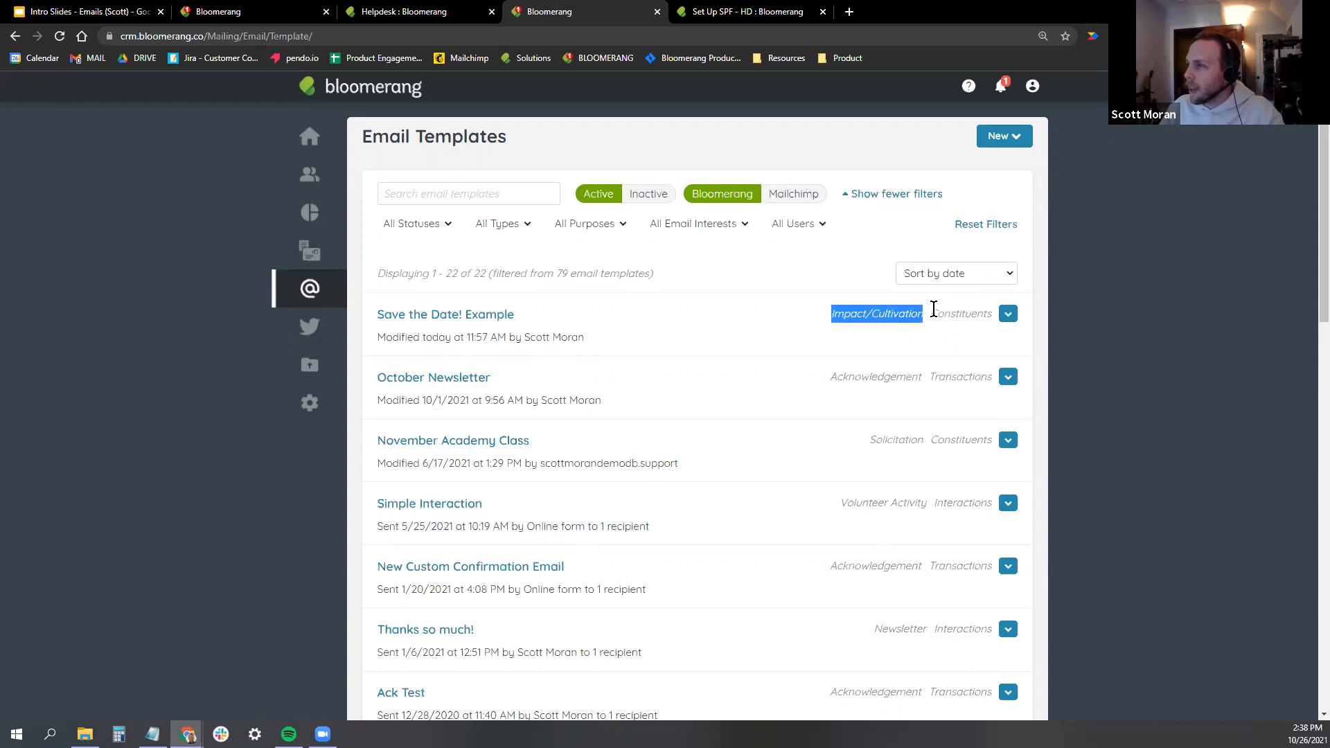
drag(929, 313, 991, 311)
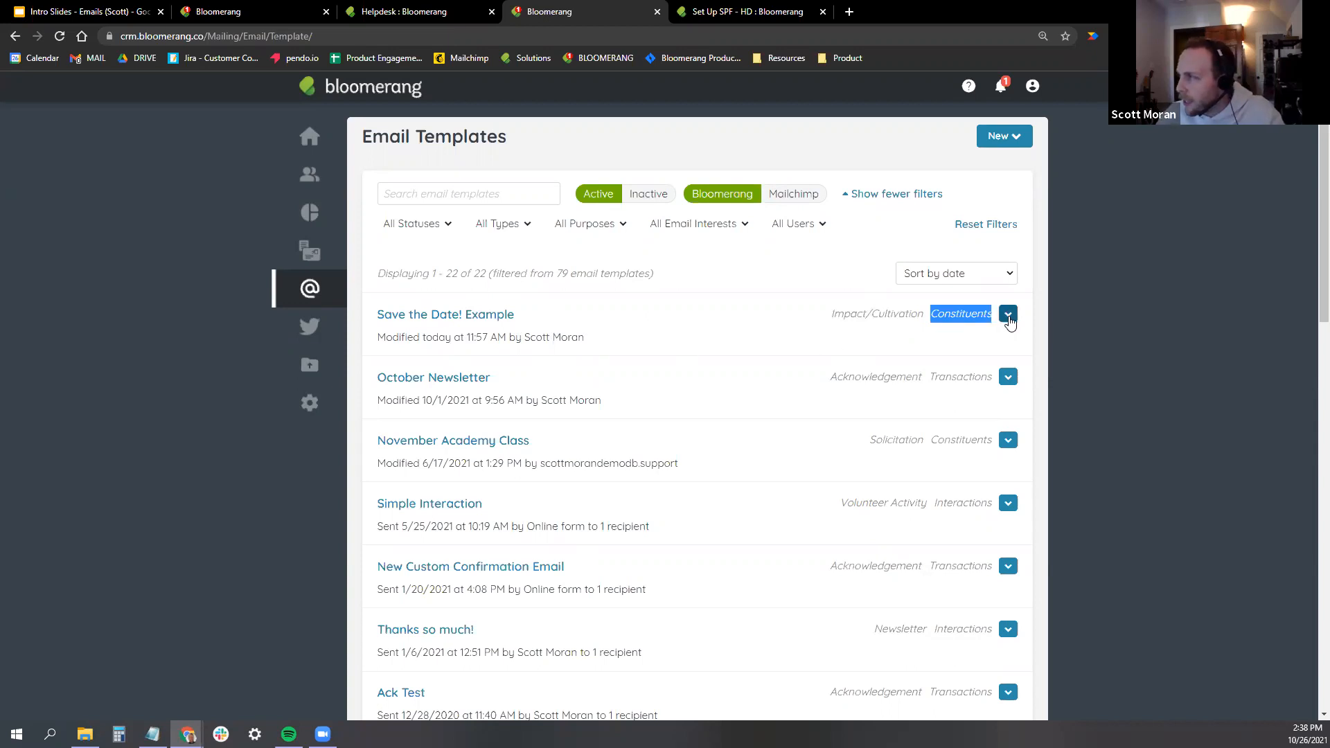
click(1009, 317)
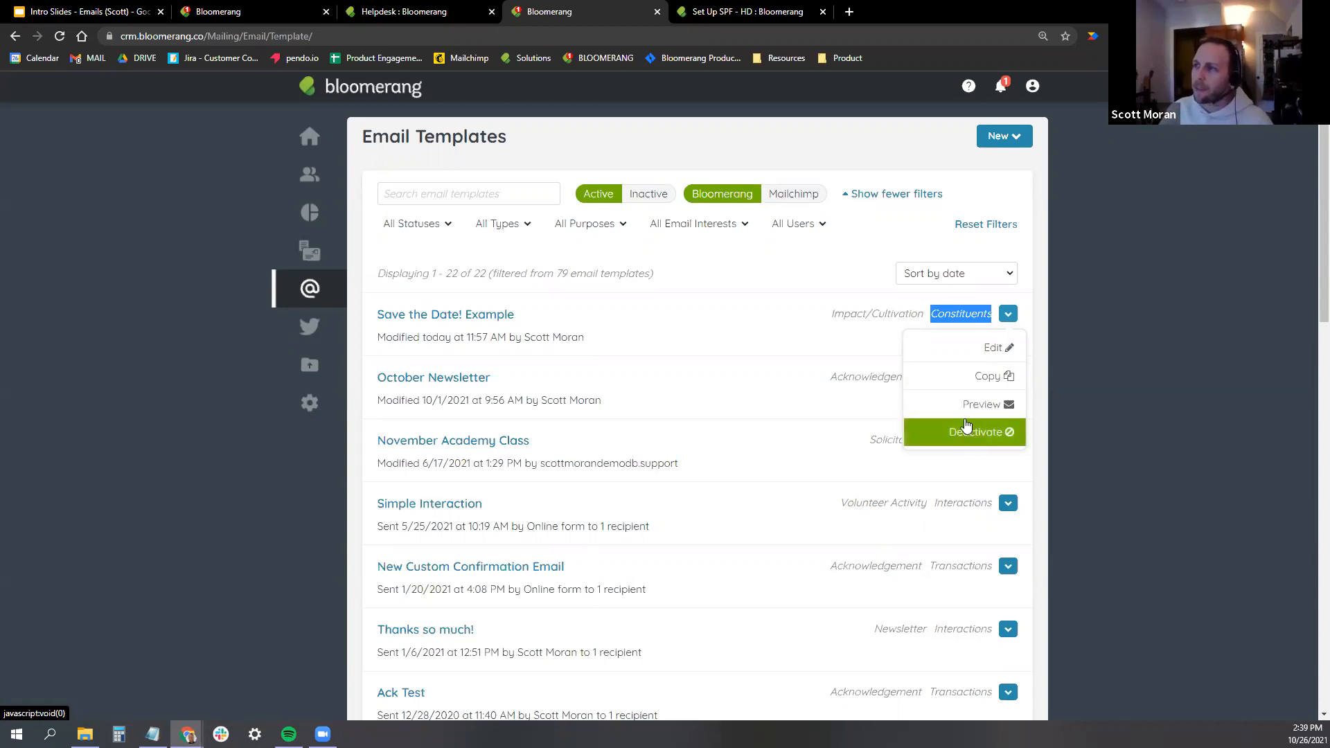
click(680, 306)
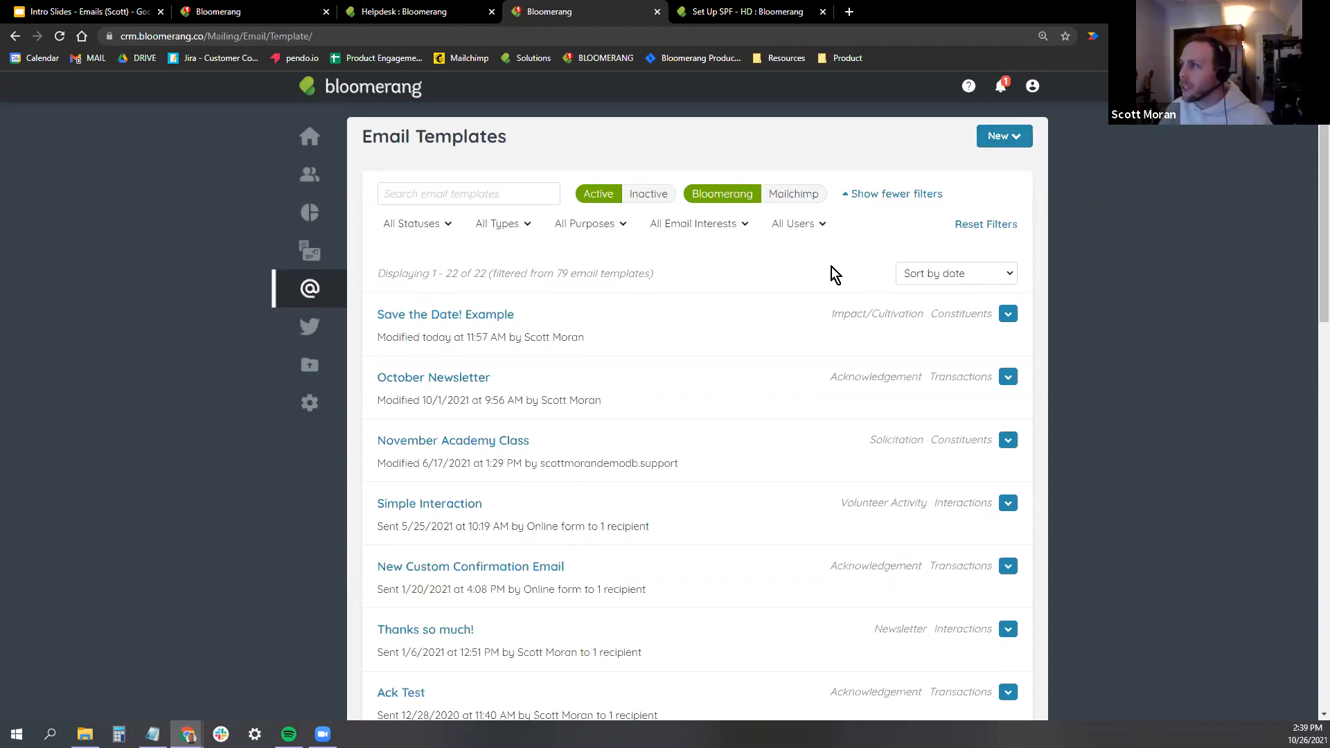
Start a new email from a starter template, browse the available starter designs and return to the email templates.
click(1009, 136)
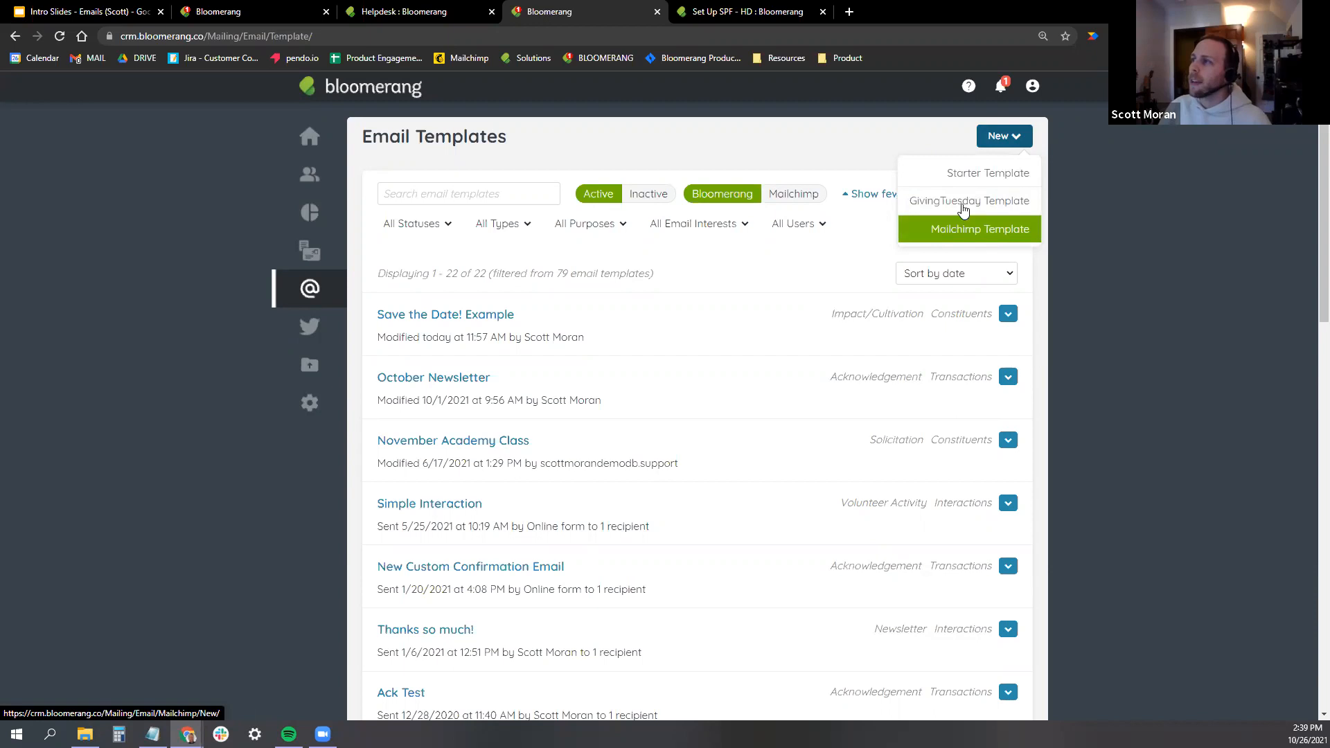
click(988, 182)
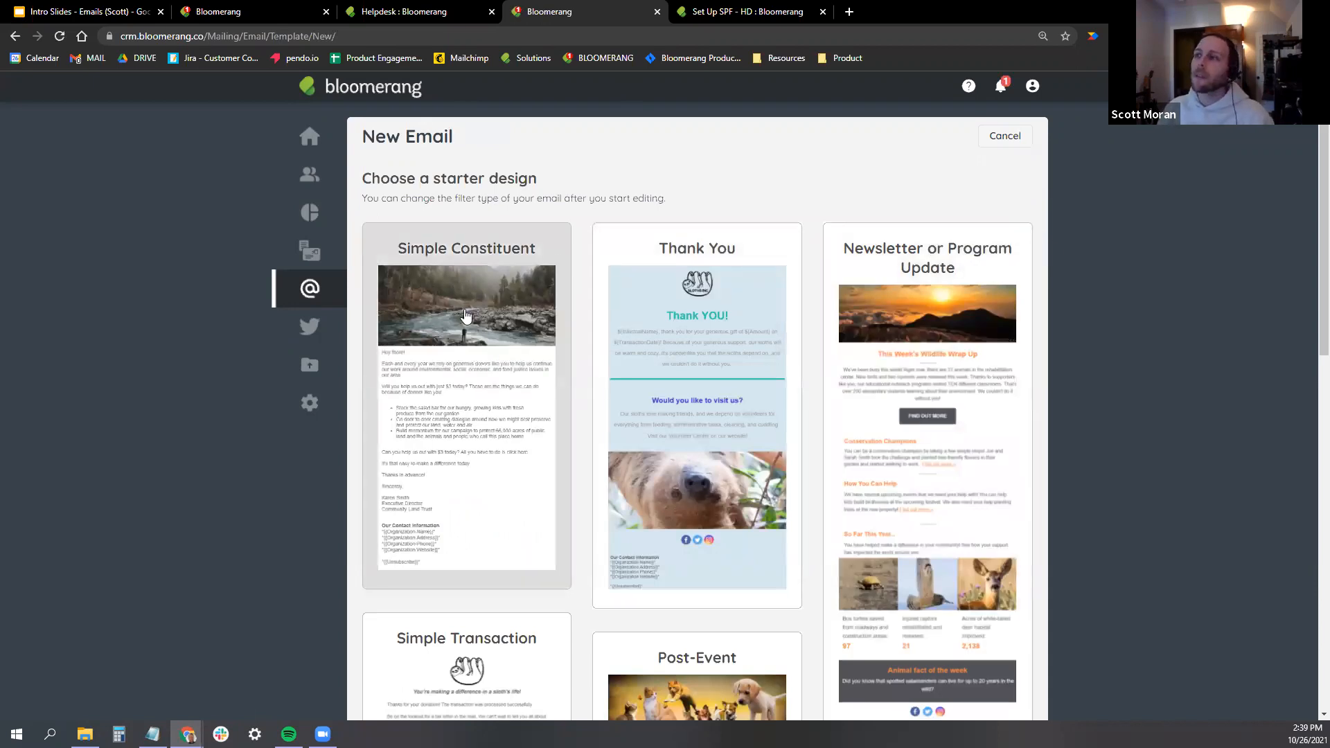
scroll(746, 282, down, 2)
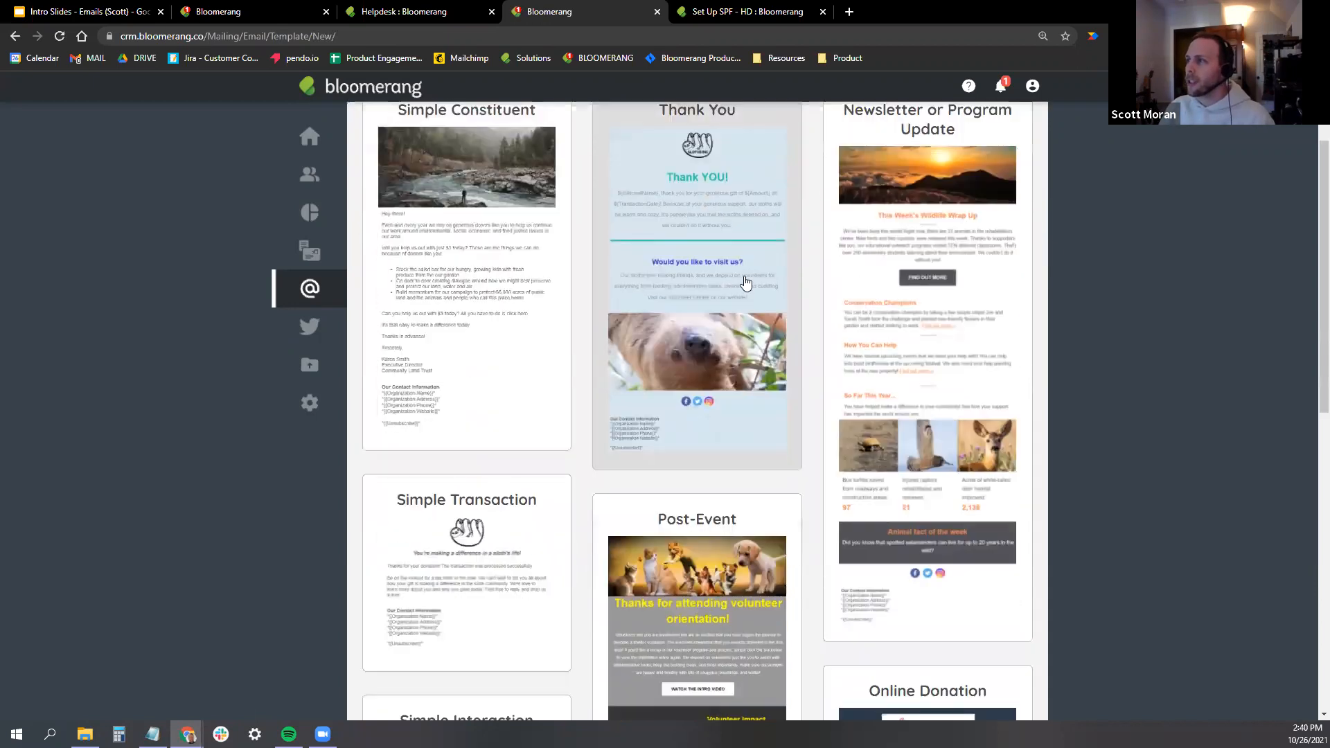
scroll(715, 522, down, 4)
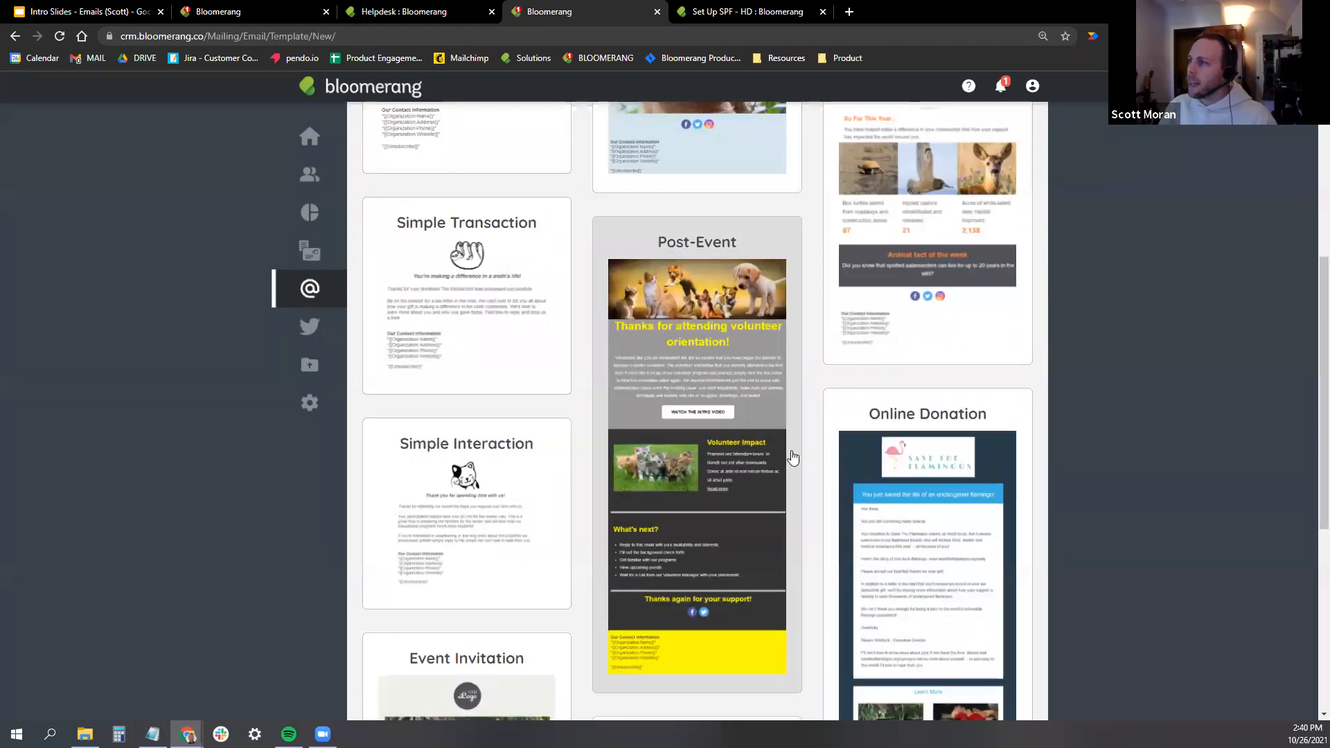
scroll(714, 485, down, 5)
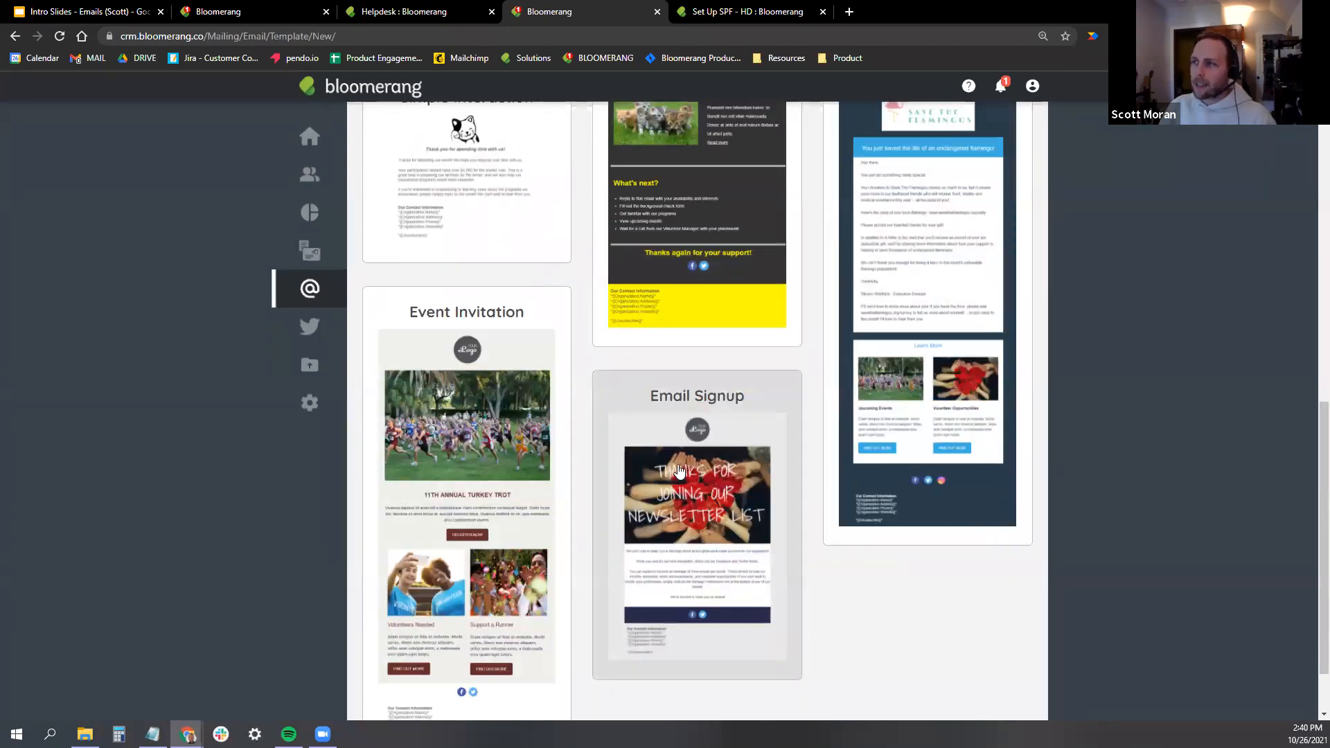
scroll(678, 472, up, 10)
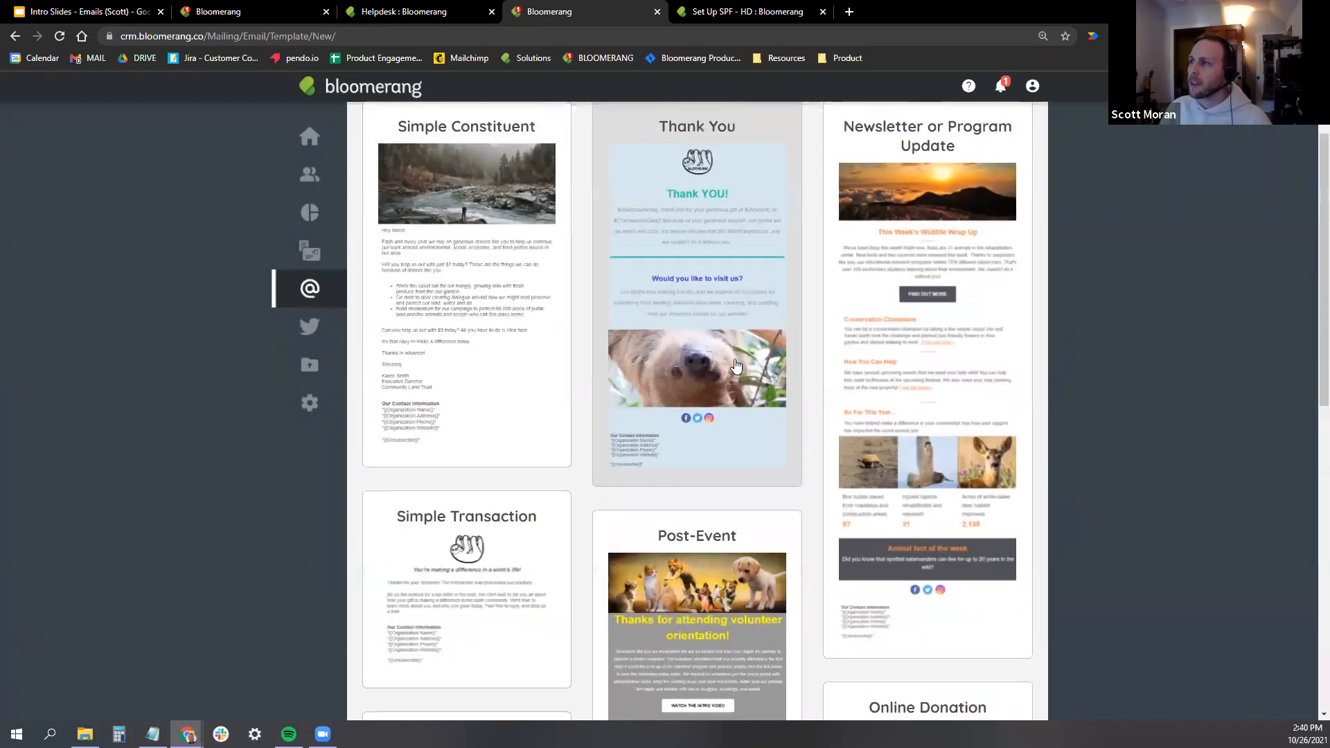
scroll(727, 298, up, 2)
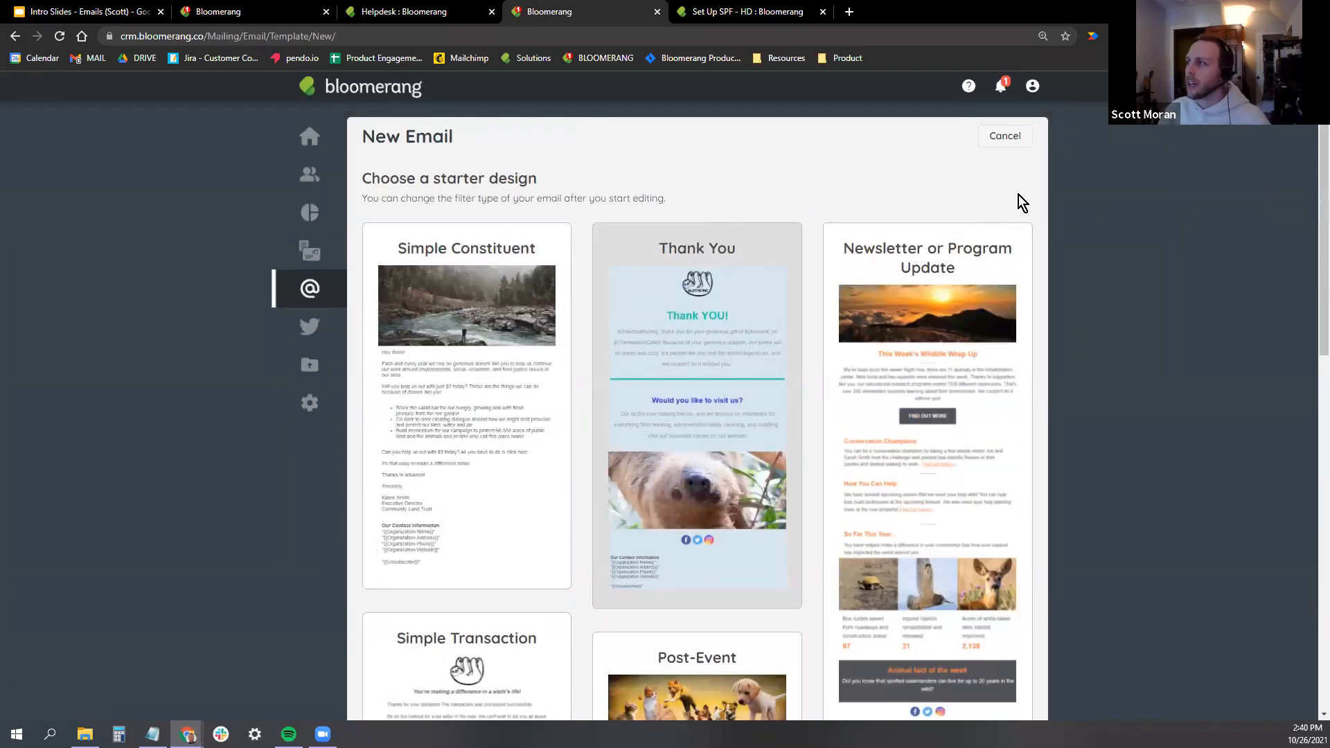
click(1013, 141)
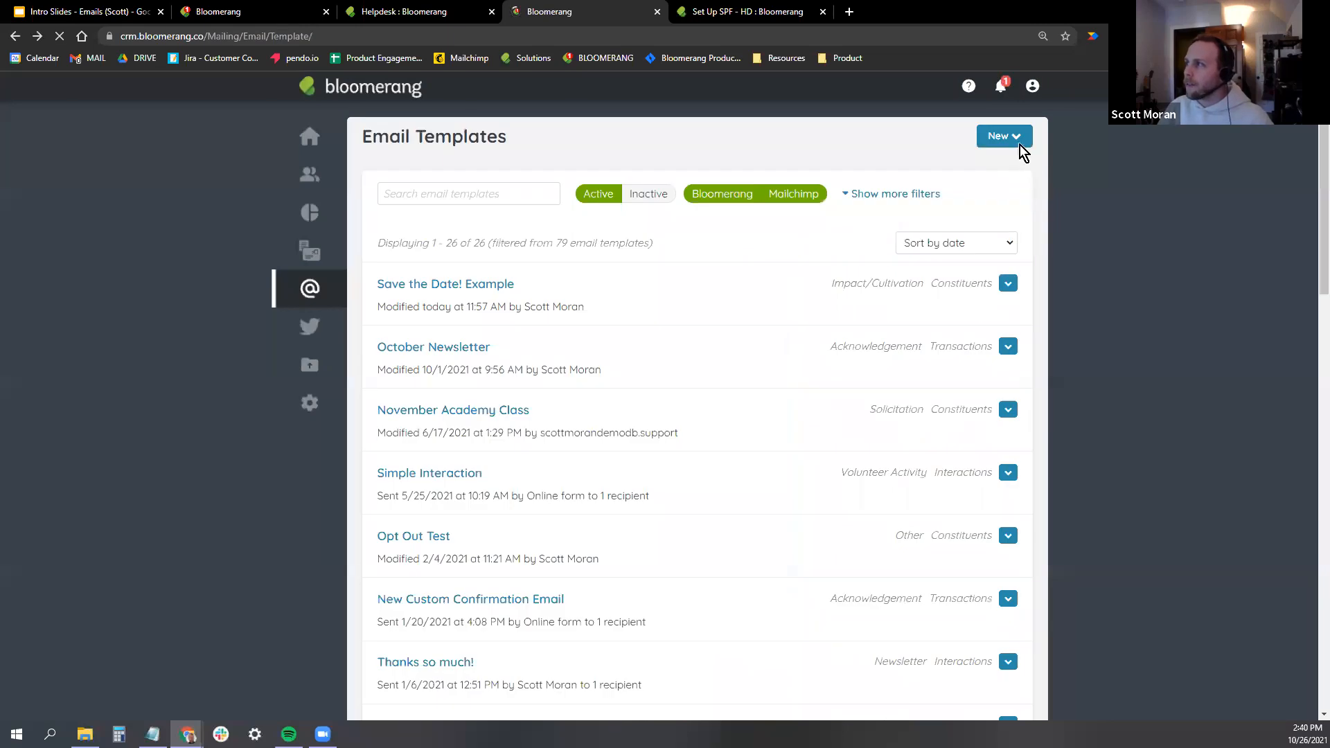
Create a new email from the GivingTuesday templates using the "November 30 Save the Date" design.
click(1017, 143)
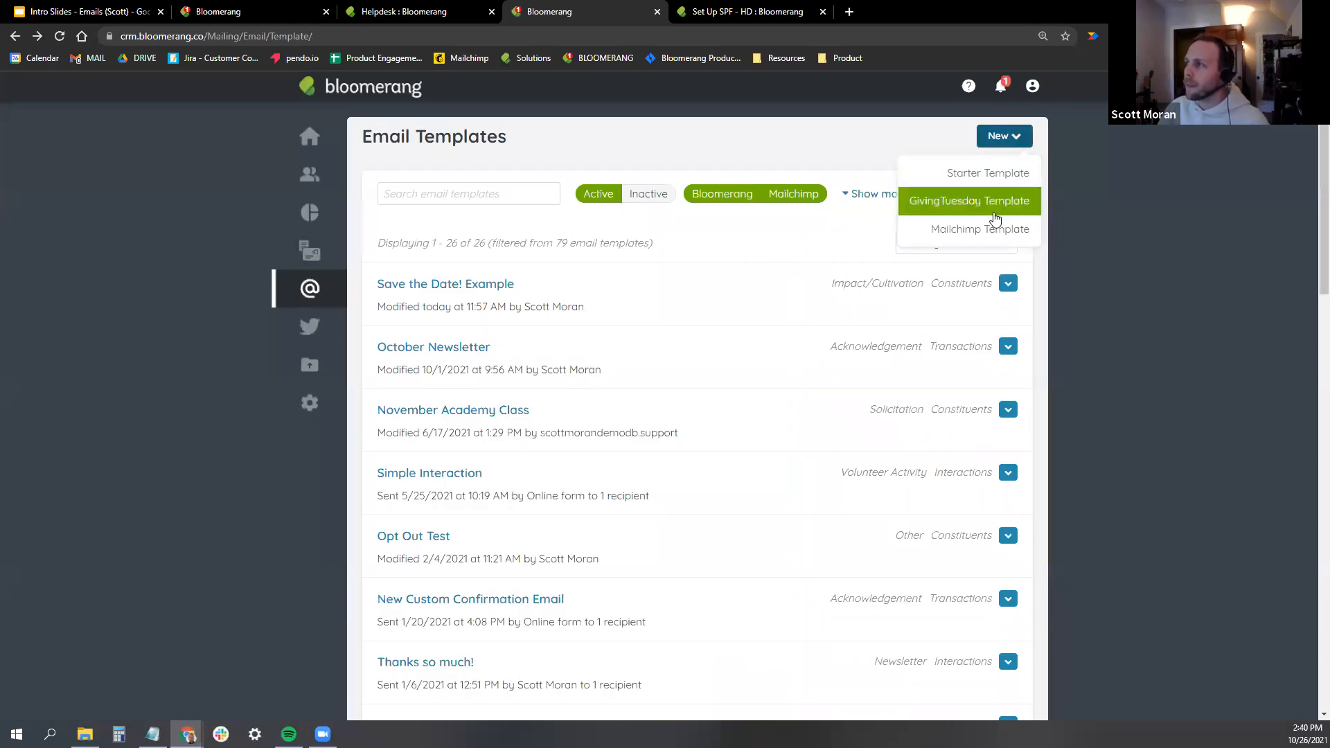
click(989, 202)
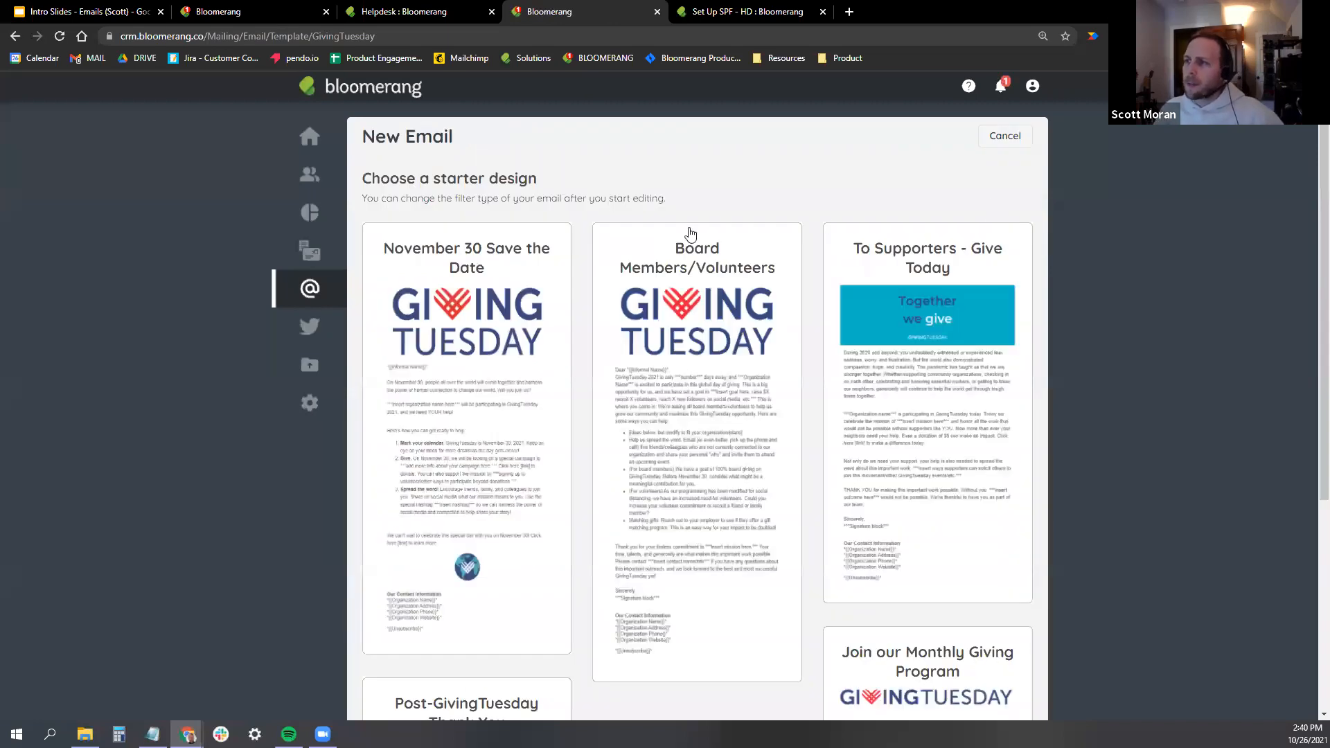
scroll(720, 338, down, 4)
scroll(720, 337, up, 4)
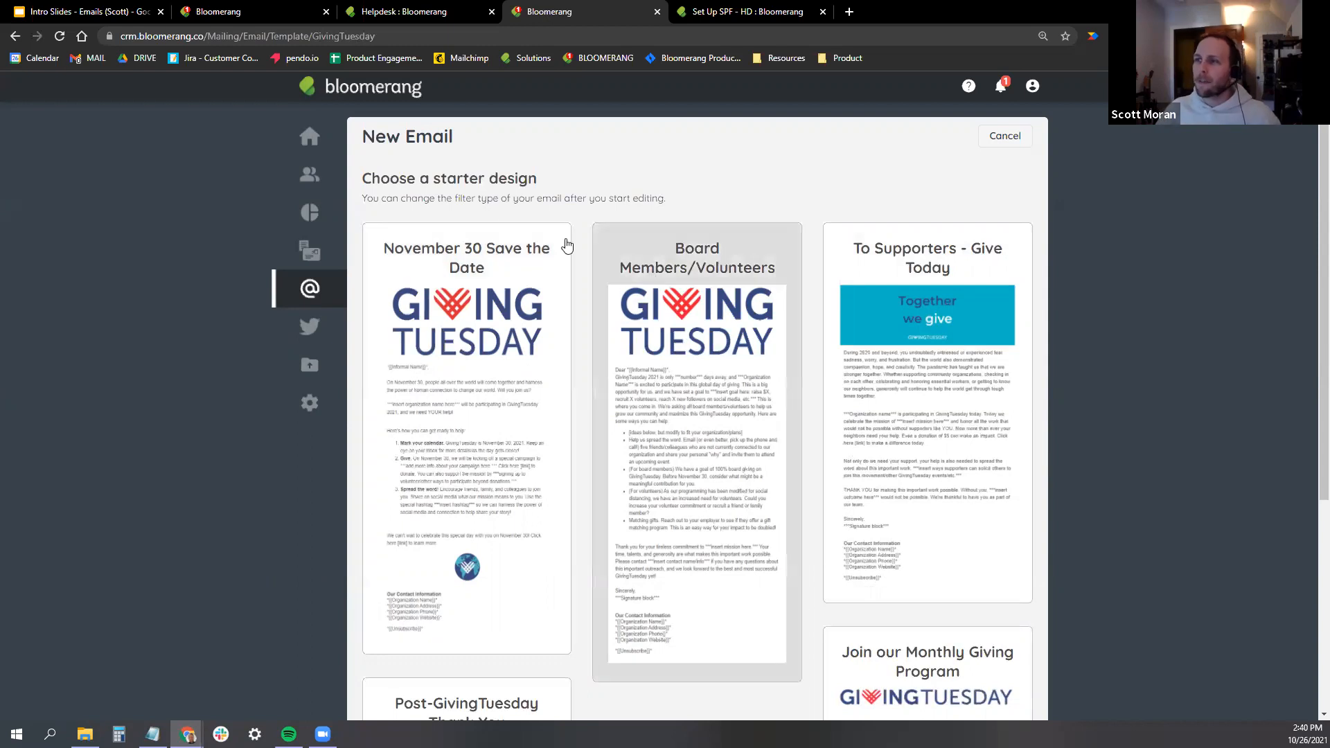
scroll(884, 134, down, 2)
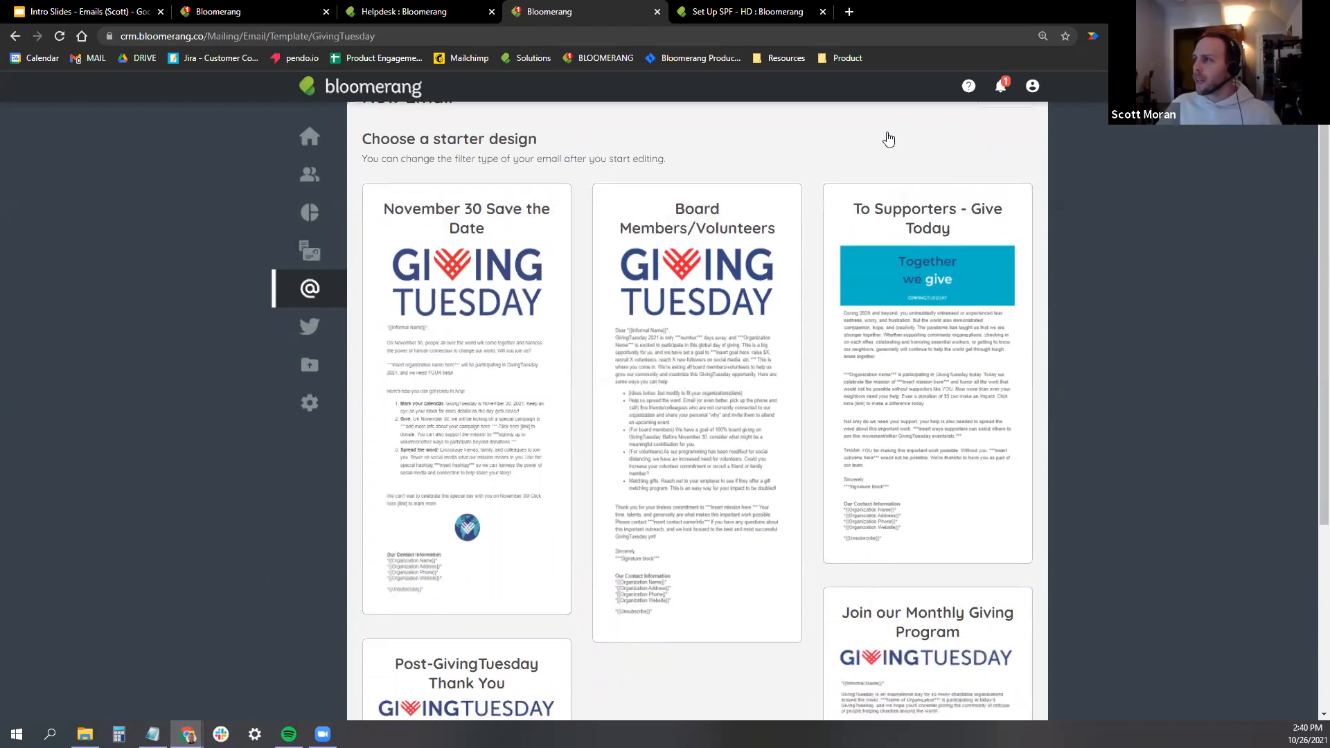
scroll(1043, 287, up, 1)
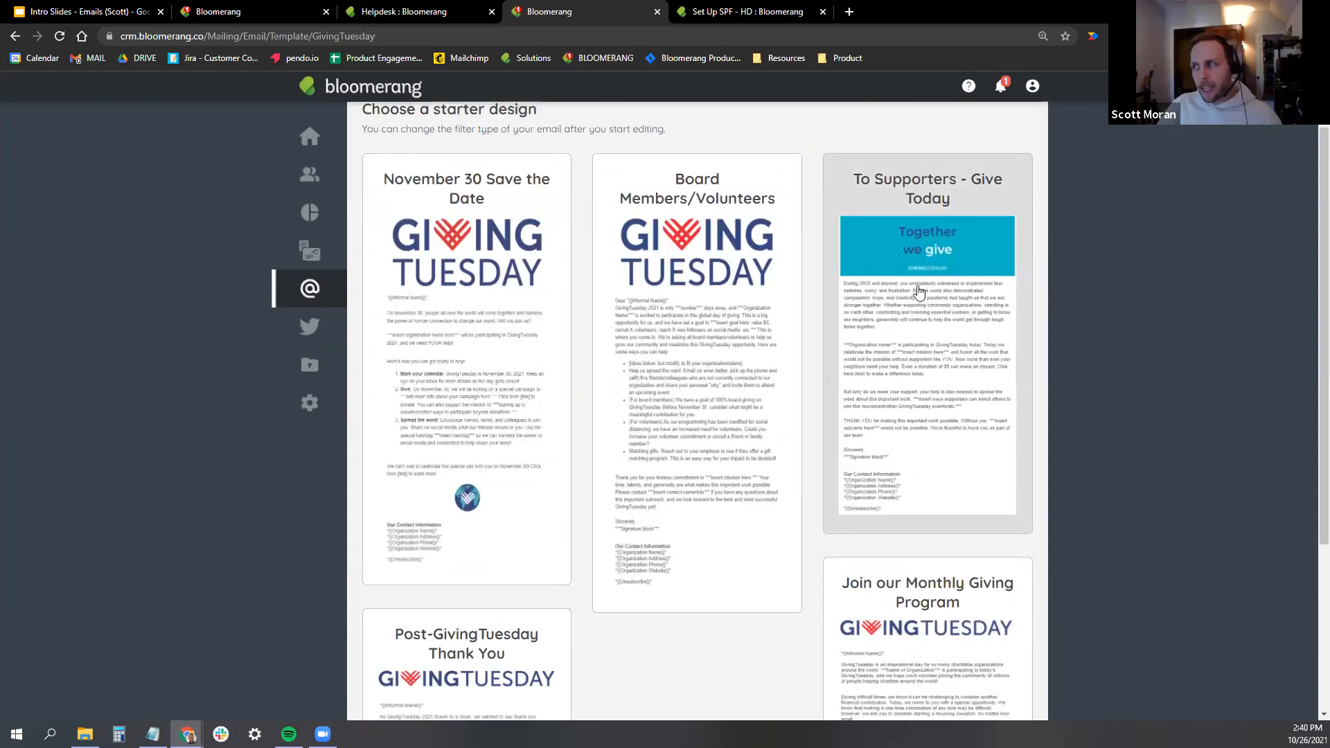
scroll(492, 424, down, 2)
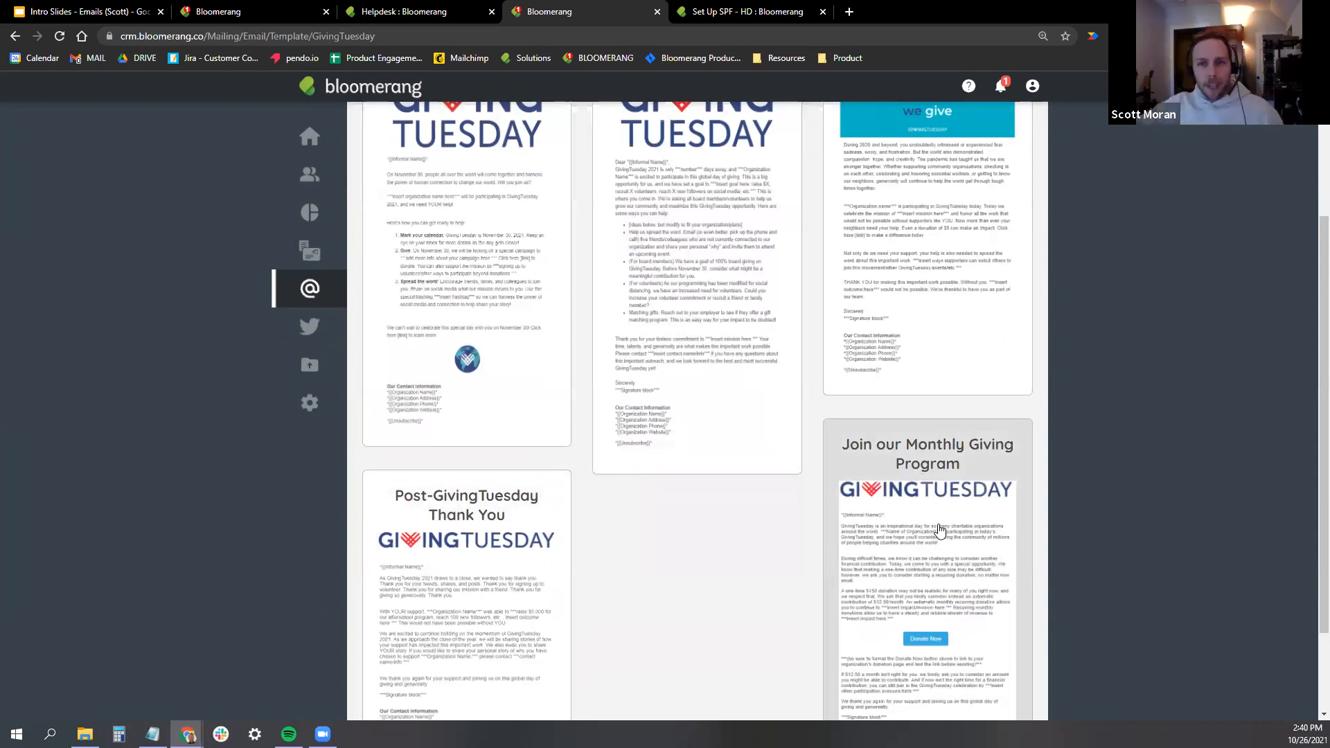
scroll(968, 437, up, 3)
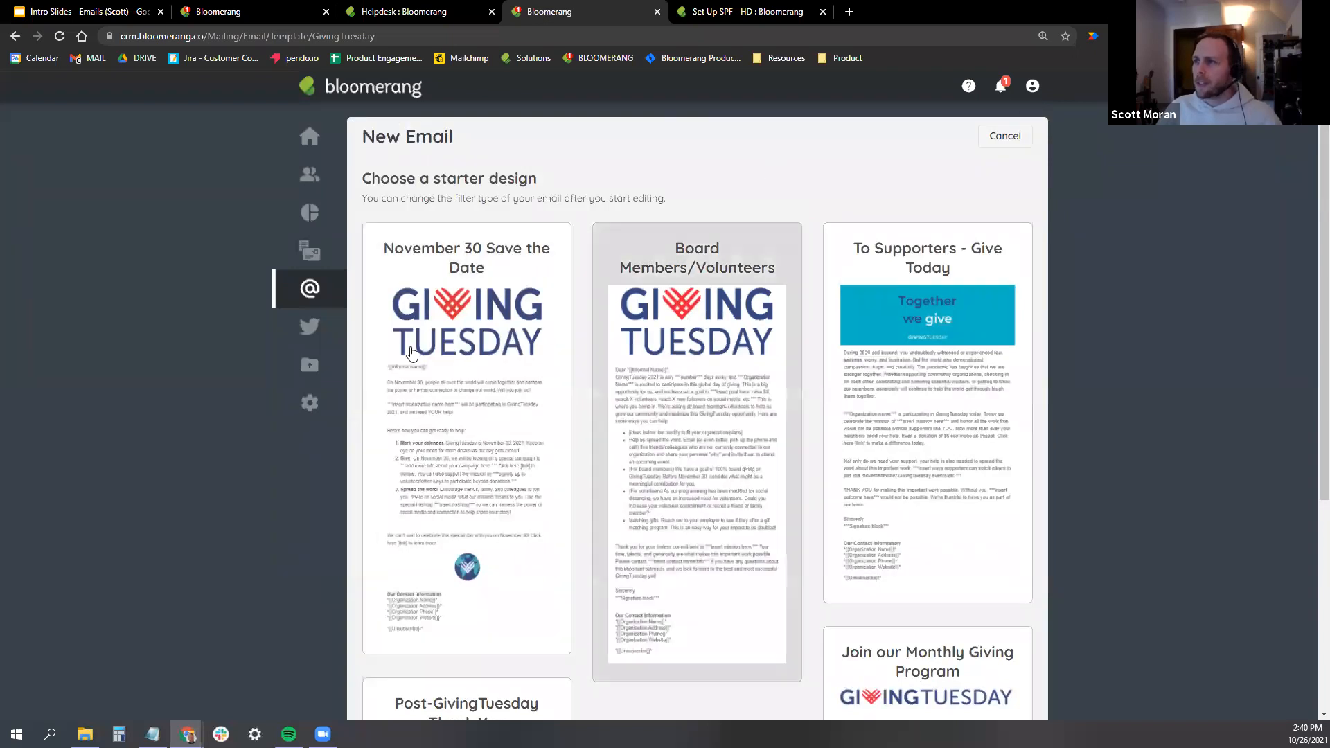
click(494, 355)
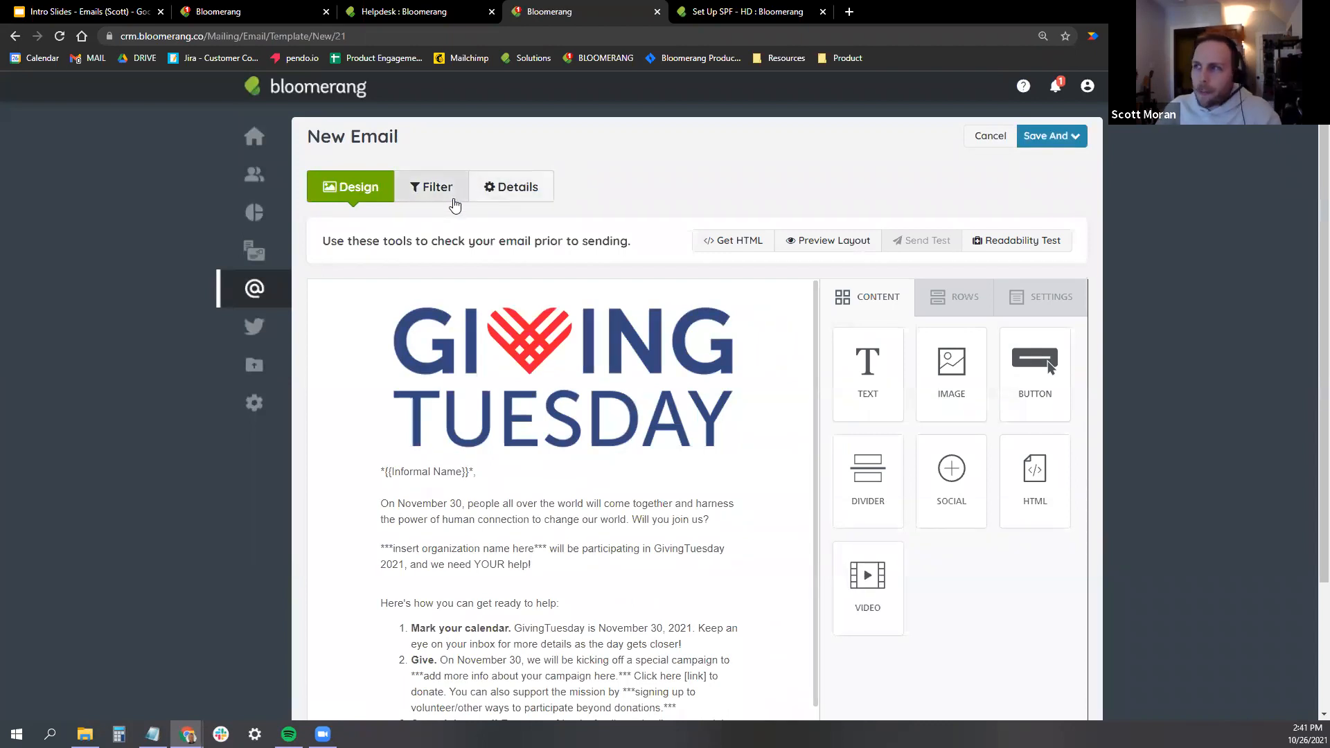
Open the new email's details and name it "Save The Date Template".
click(519, 190)
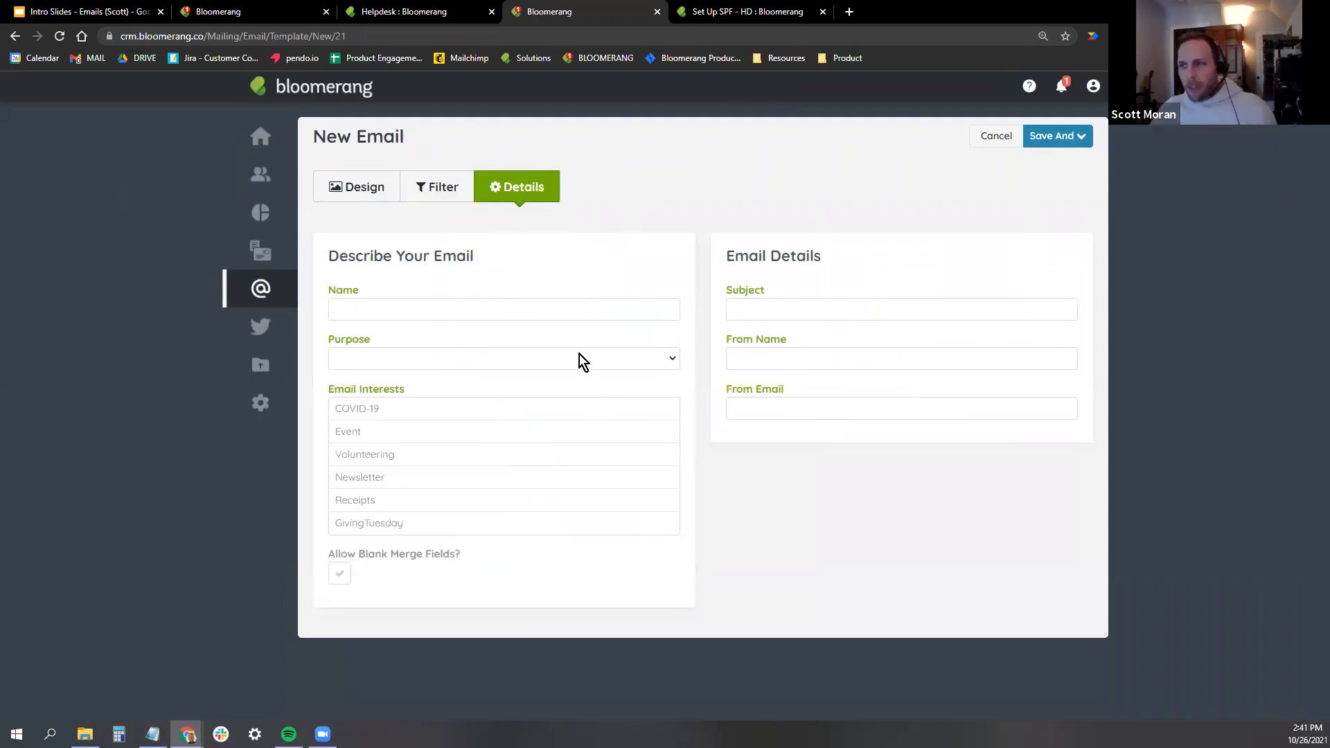
click(473, 300)
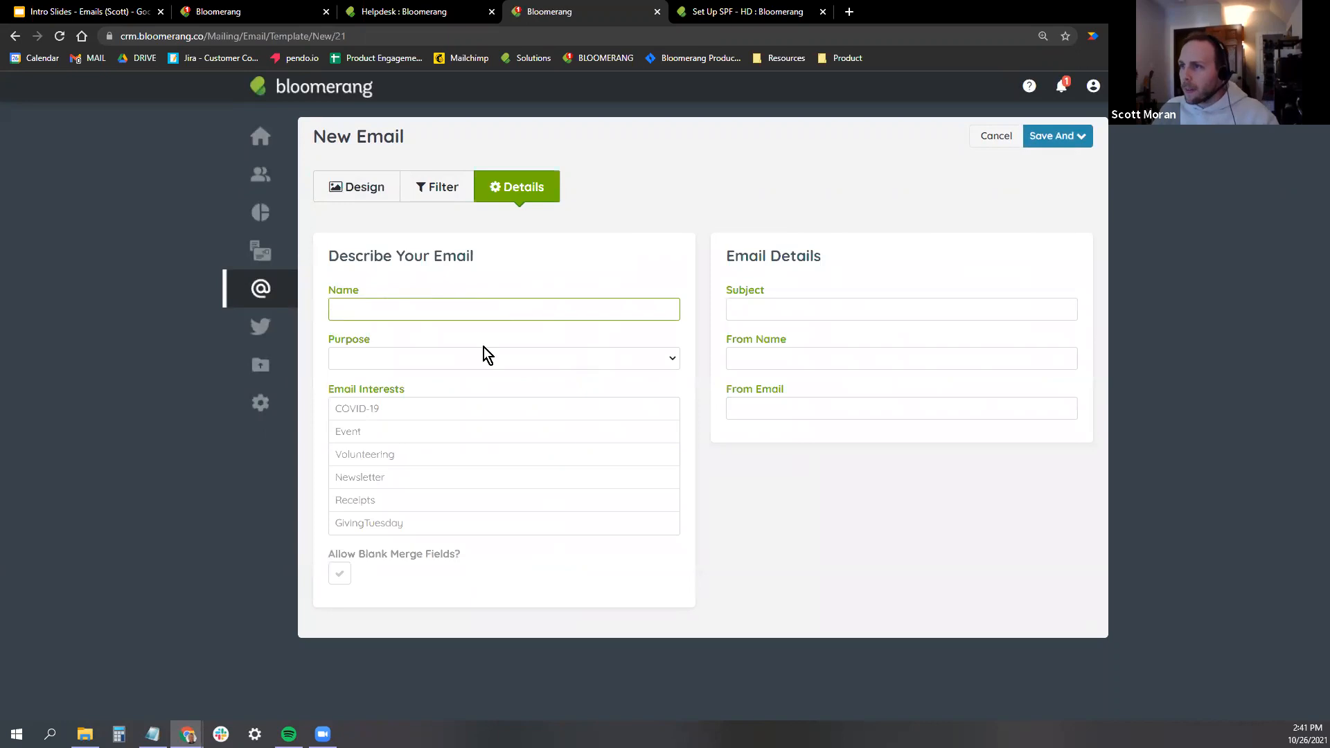
click(808, 500)
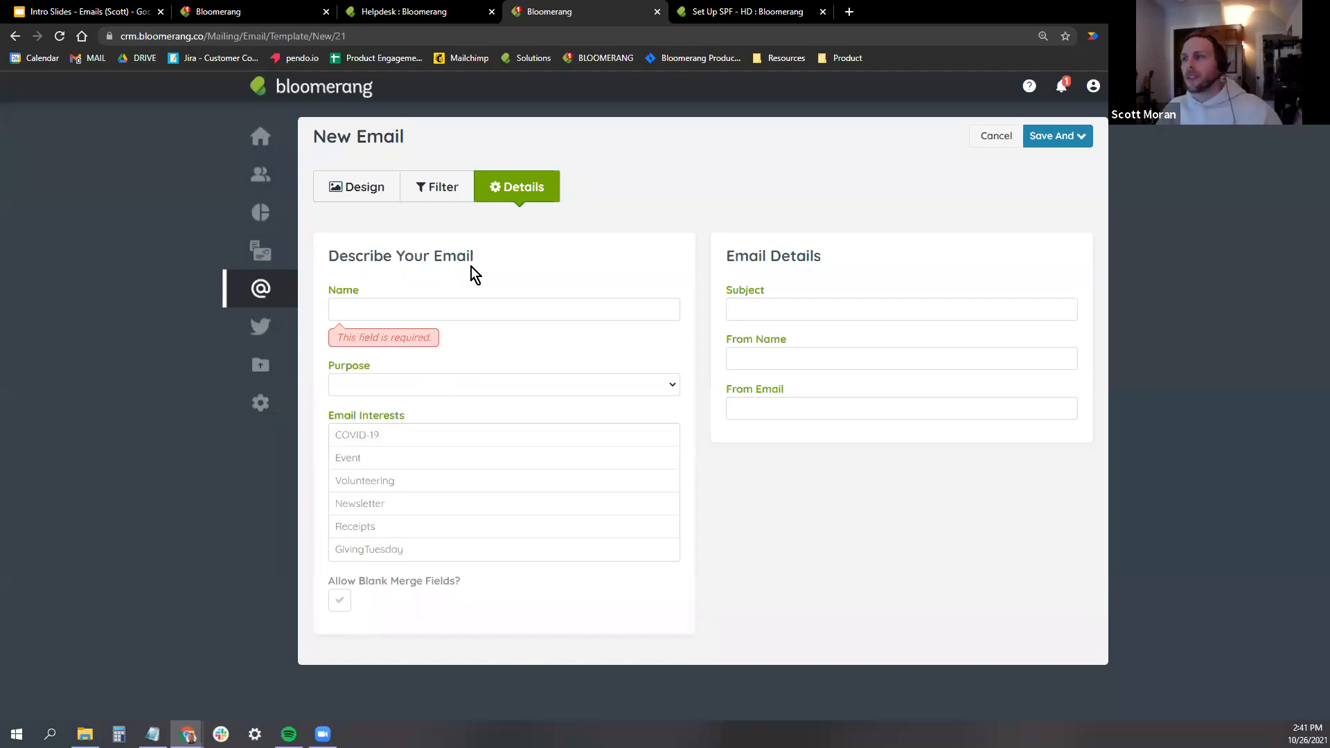
click(401, 303)
text(S)
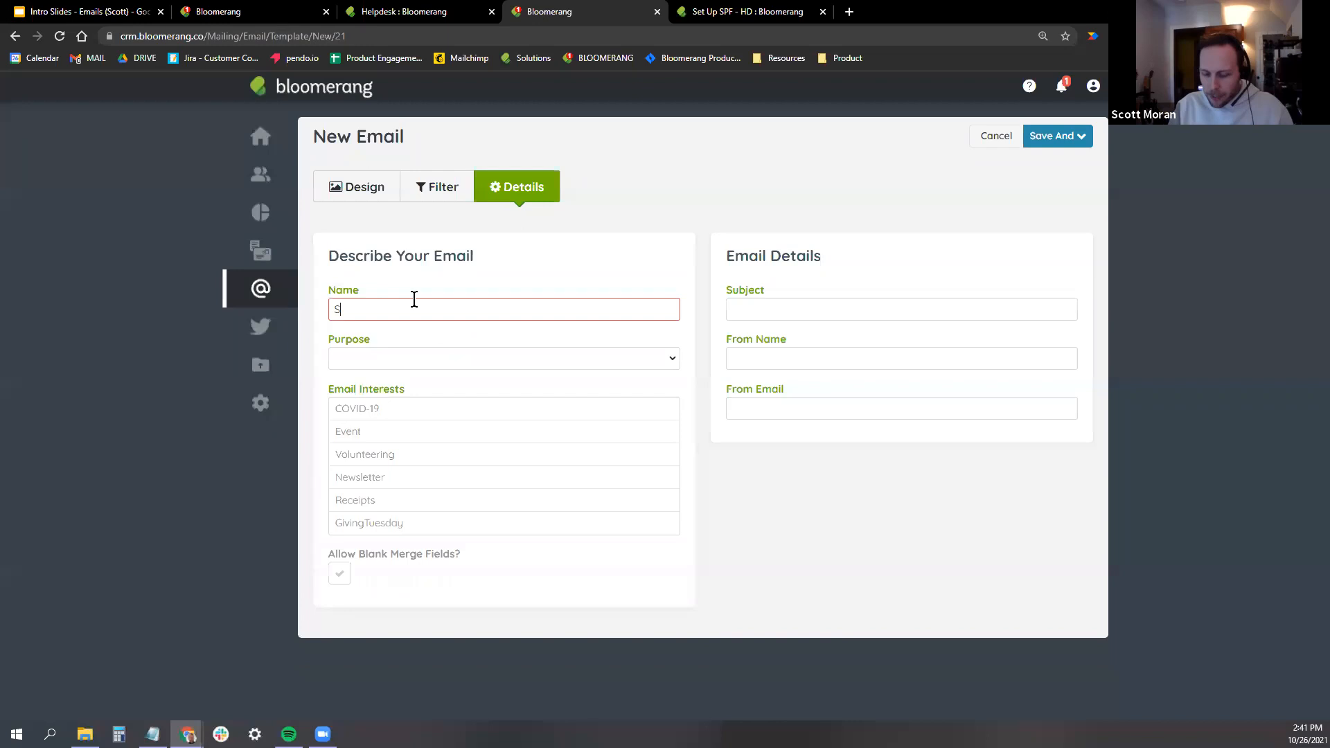
text(ave The Date Template)
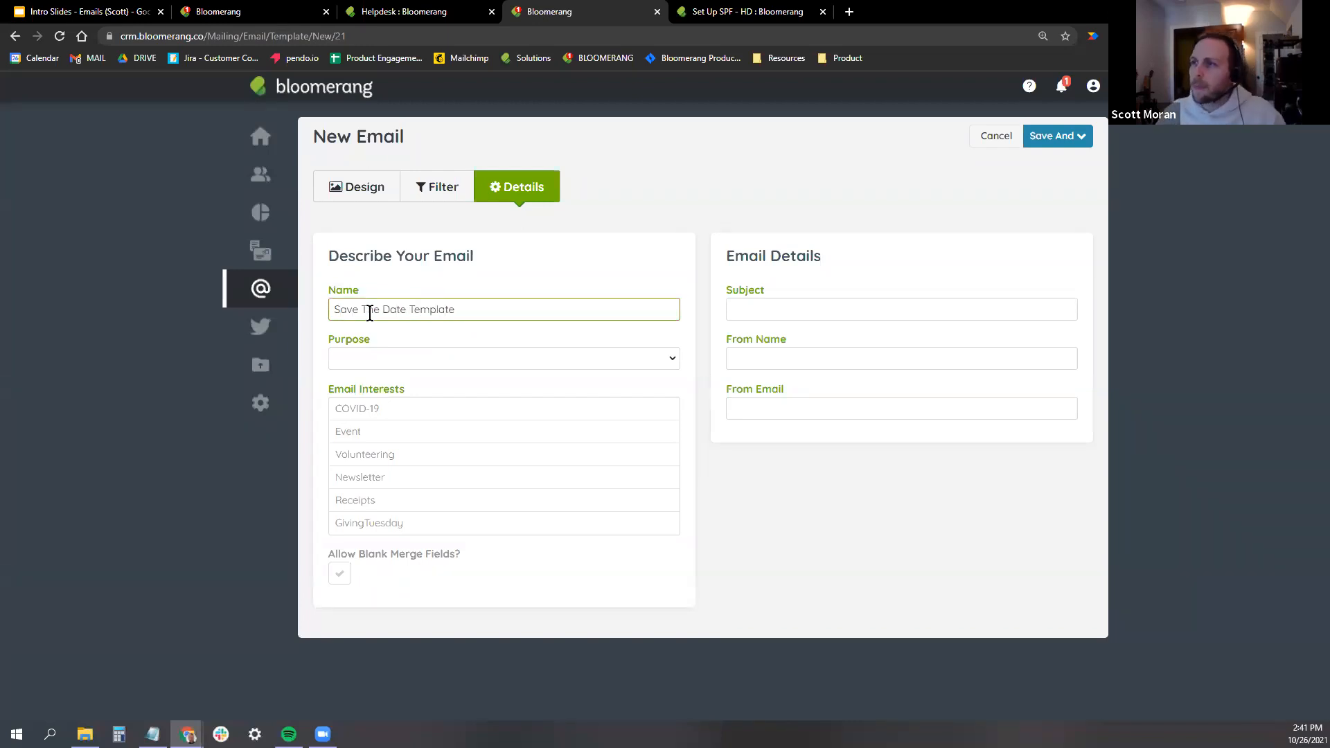
Set the email's purpose to Impact/Cultivation and assign the GivingTuesday email interest.
click(375, 363)
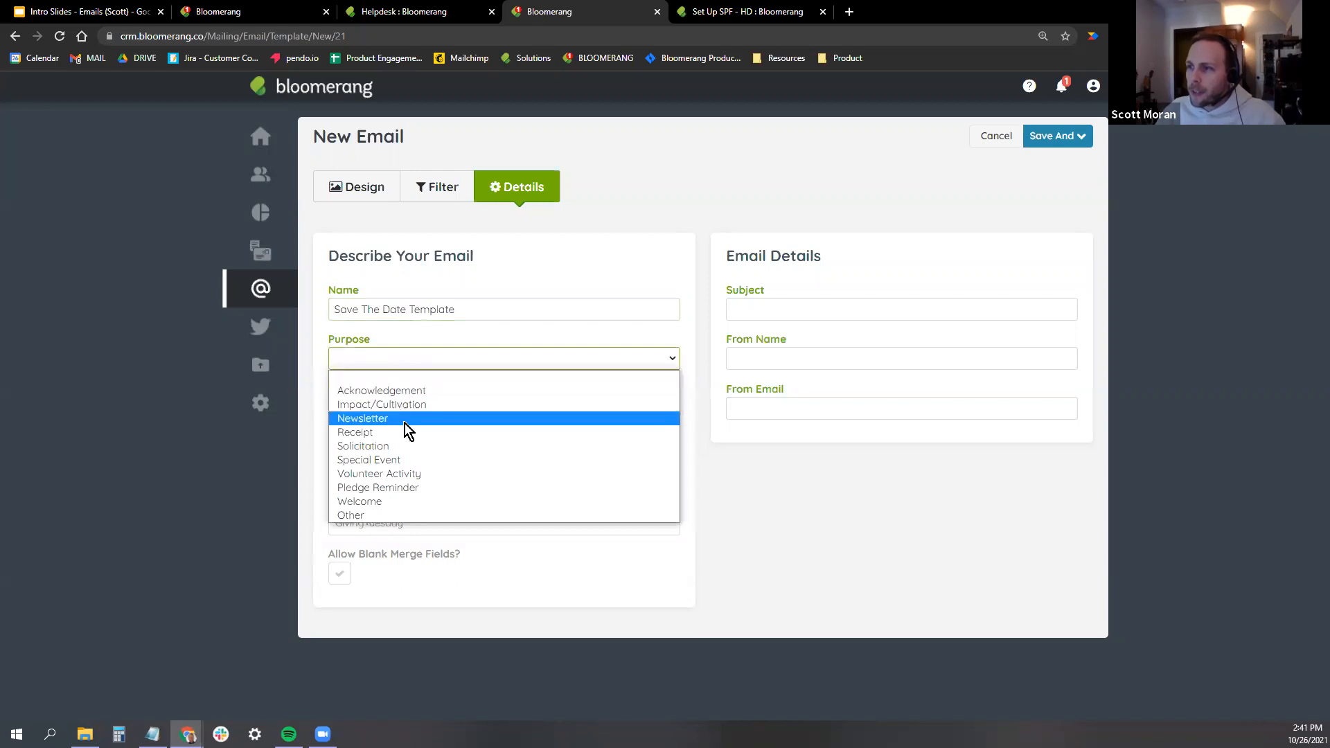
click(406, 405)
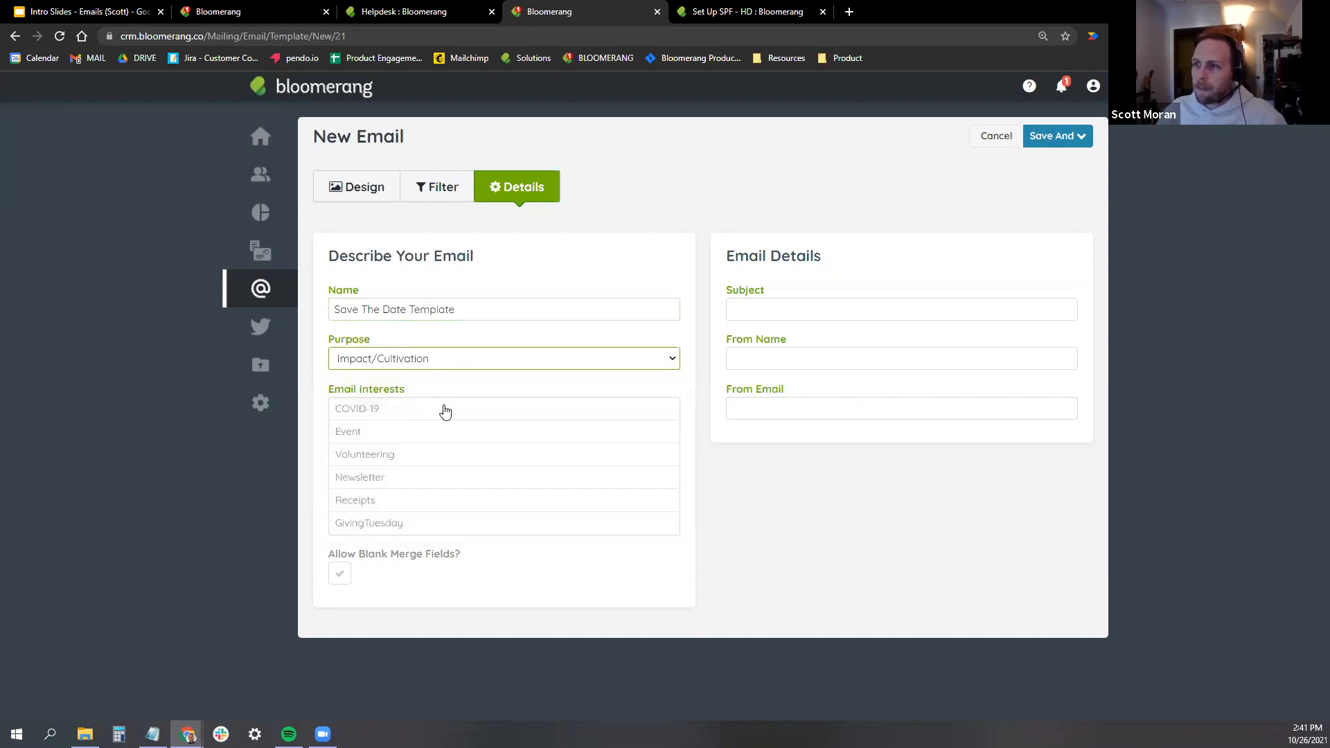
click(345, 530)
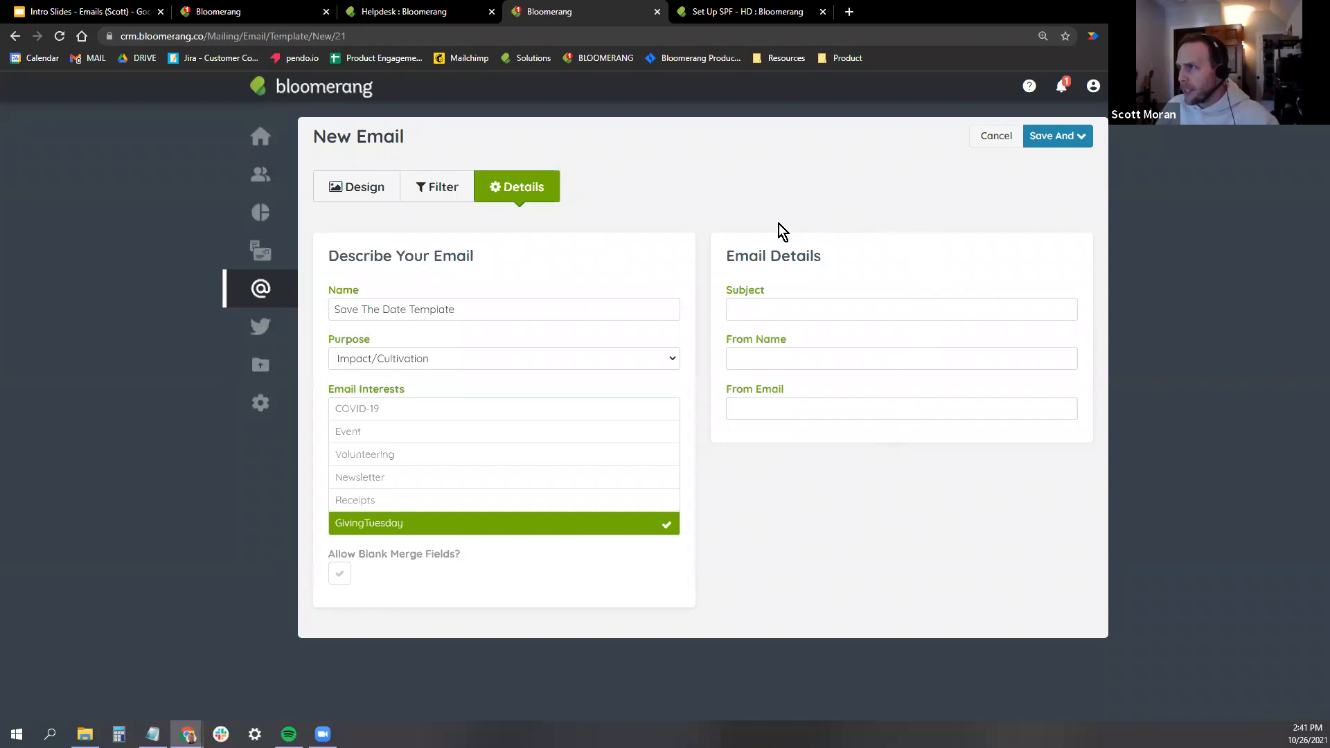
Set the email's subject to "Save the Date! GivingTuesday 2021".
click(774, 312)
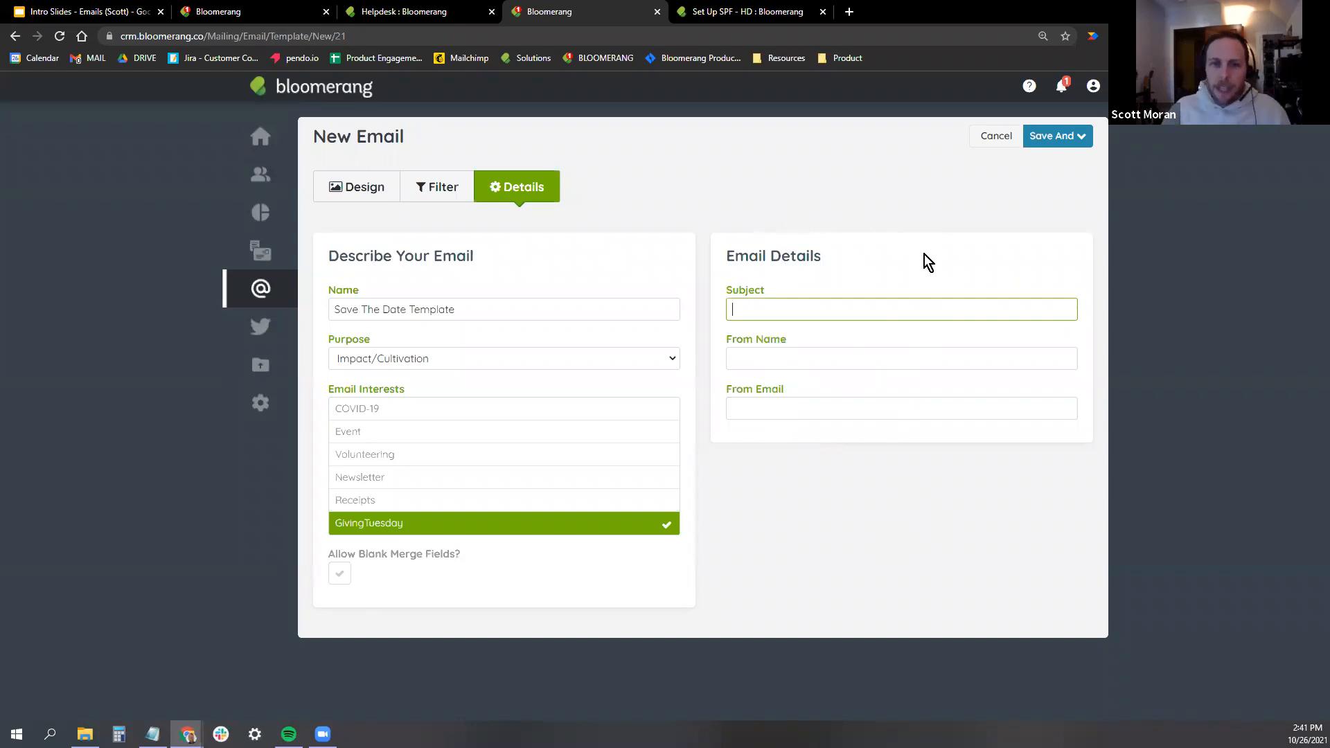
text(Save the da)
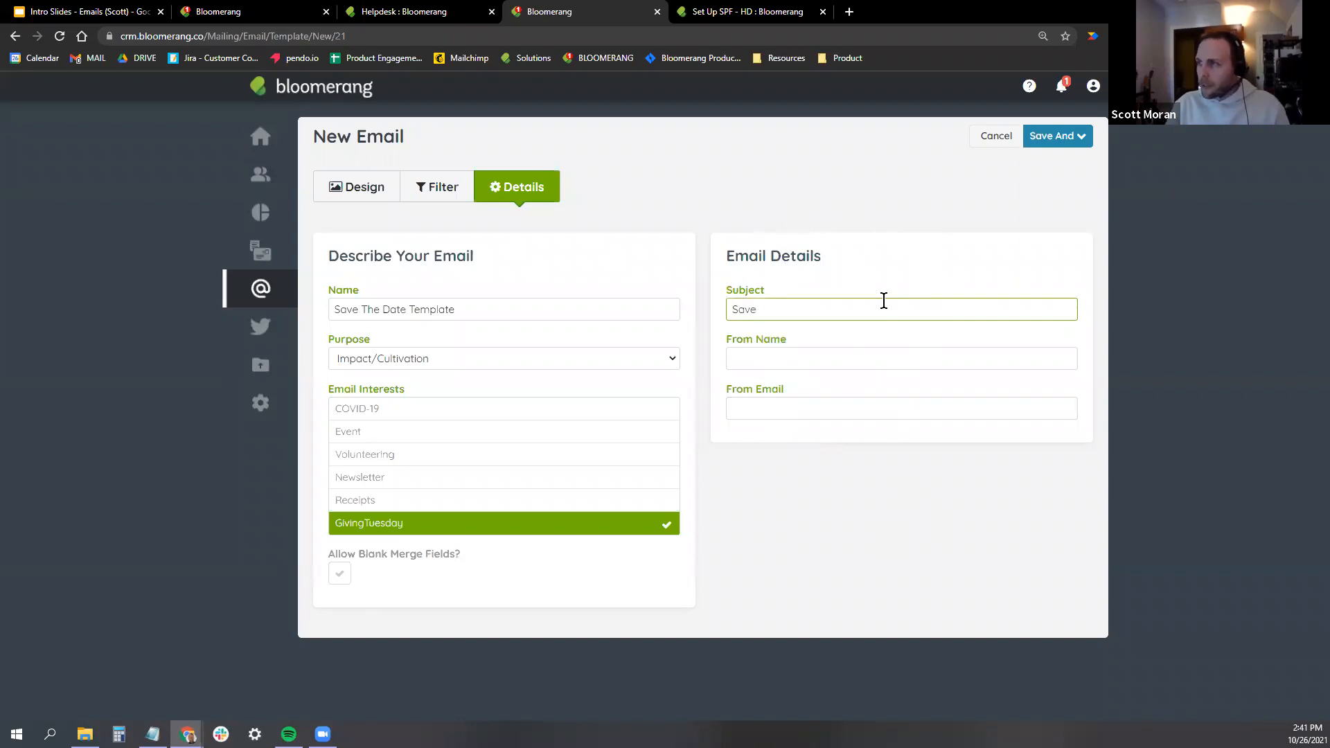
key(BackSpace)
key(BackSpace)
text(Da)
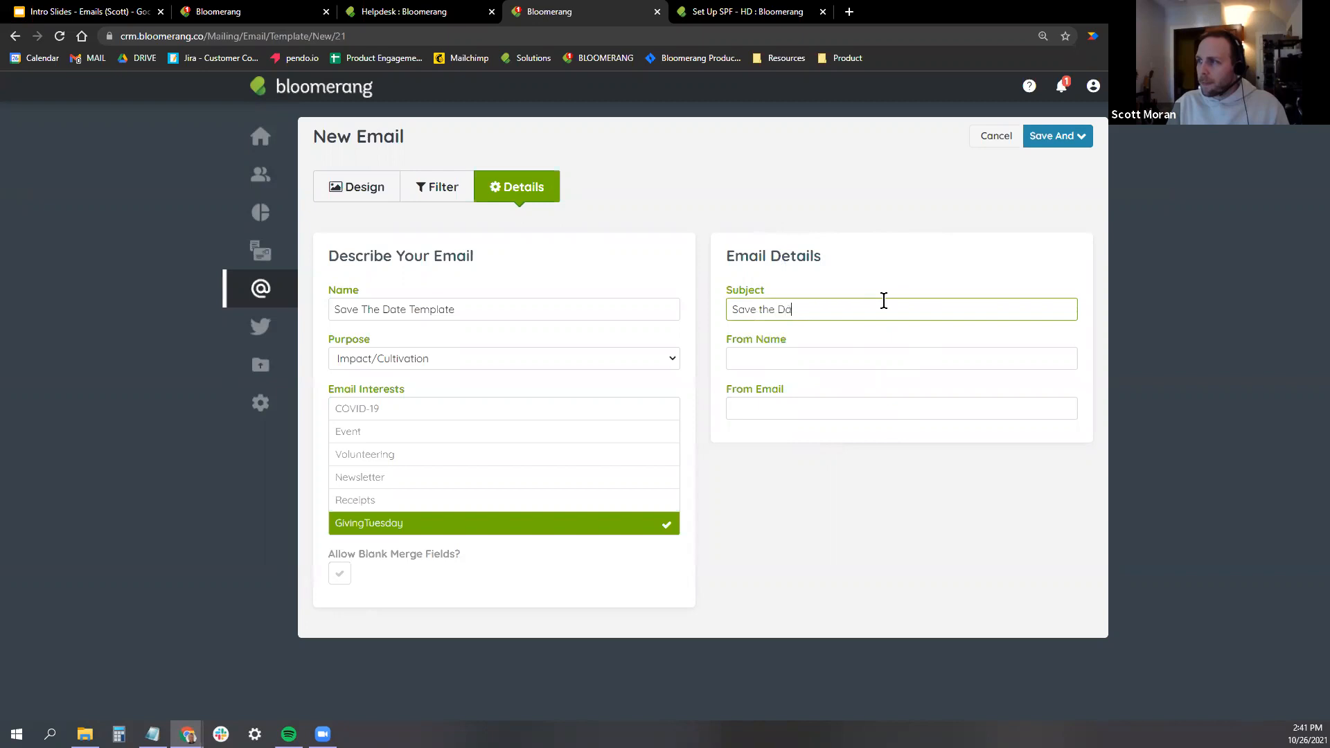
text(te! Givi)
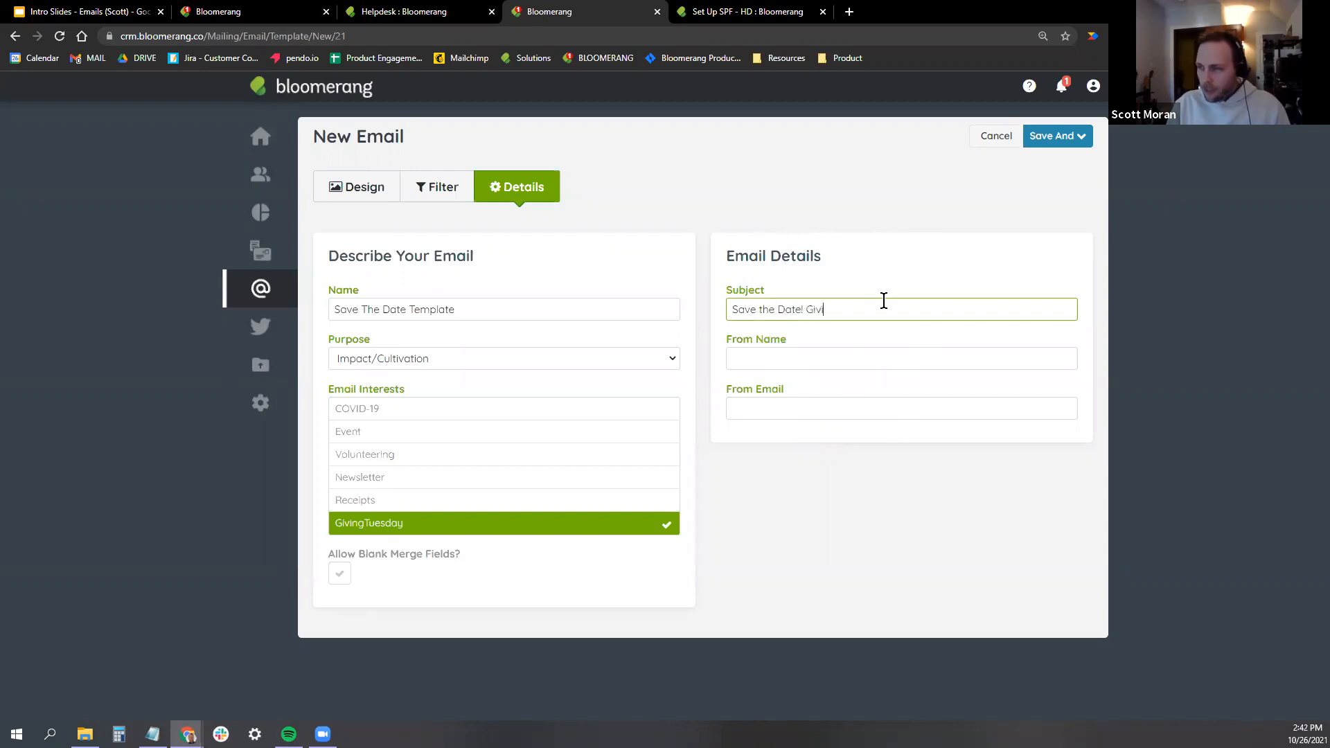
text(ngTuesday 2021)
key(Tab)
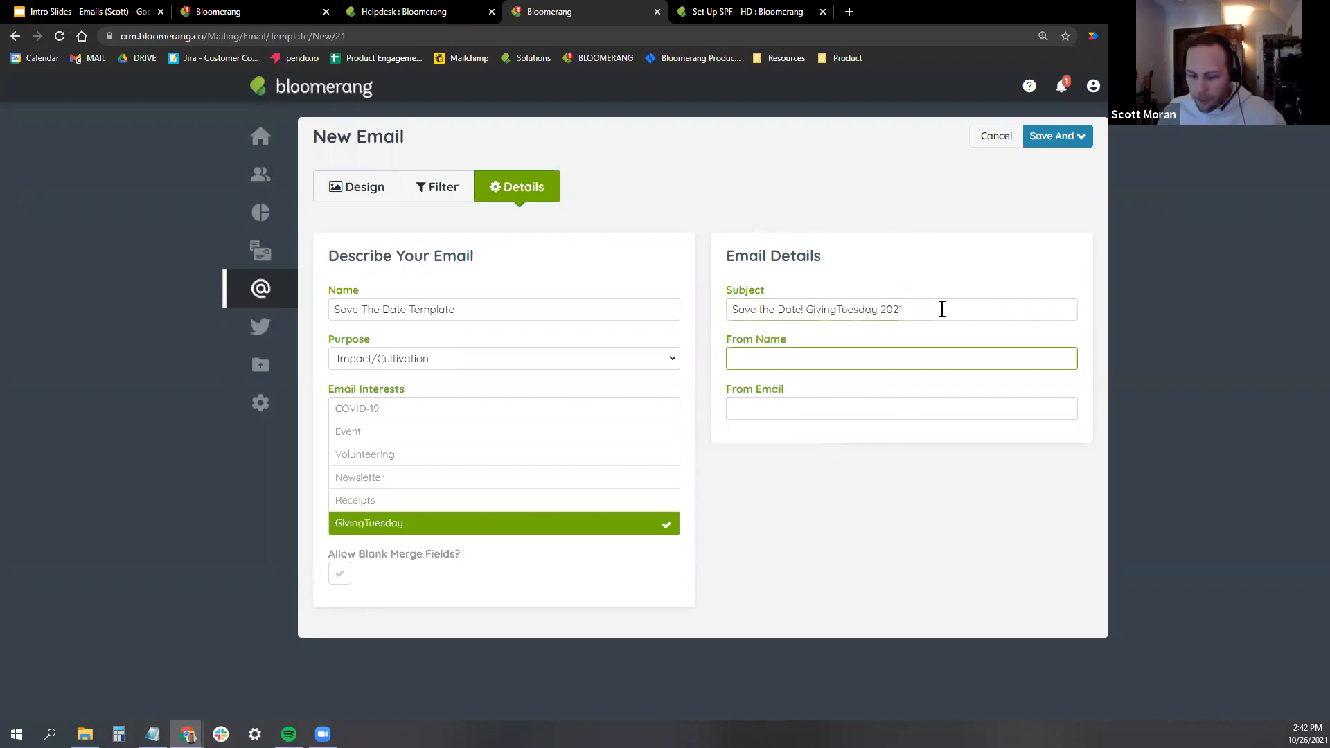
Fill in the From Name with the sender's capitalised first name and the From Email with the sender's email address.
text(scott)
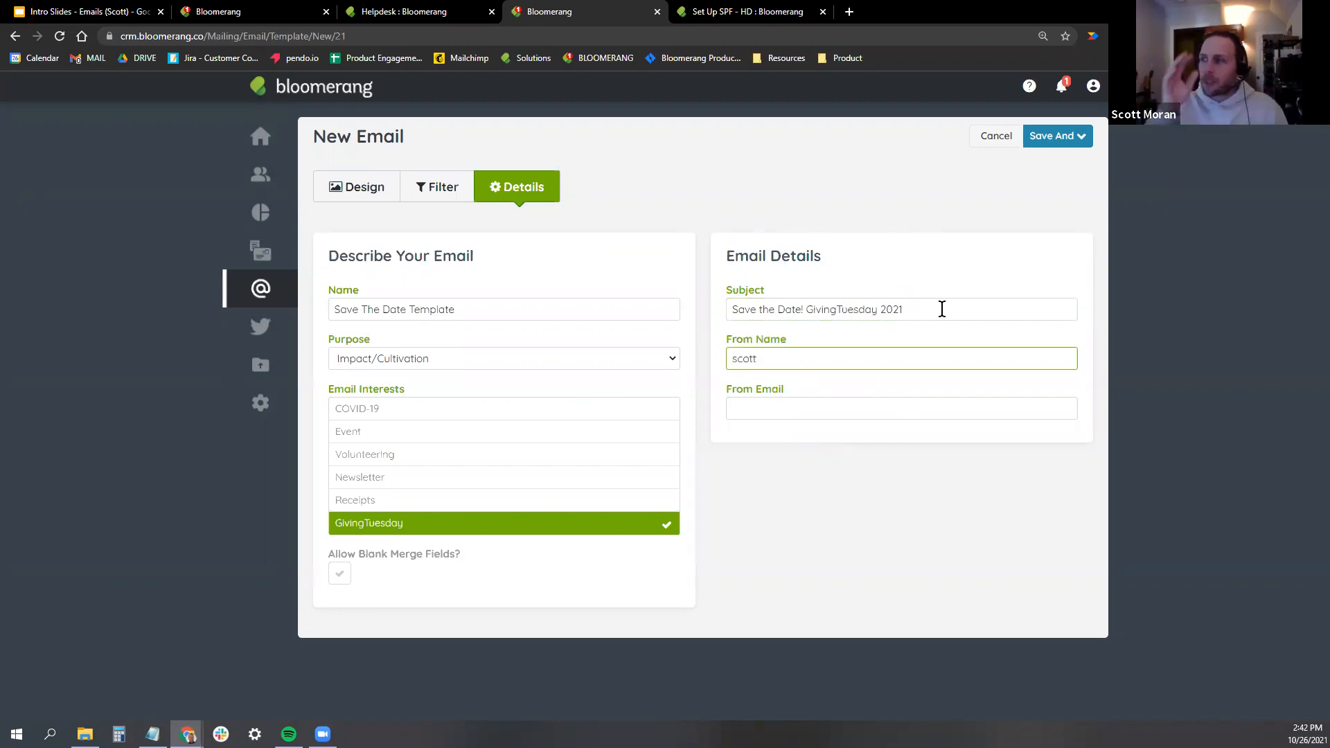
key(BackSpace)
key(BackSpace)
key(BackSpace)
key(BackSpace)
key(BackSpace)
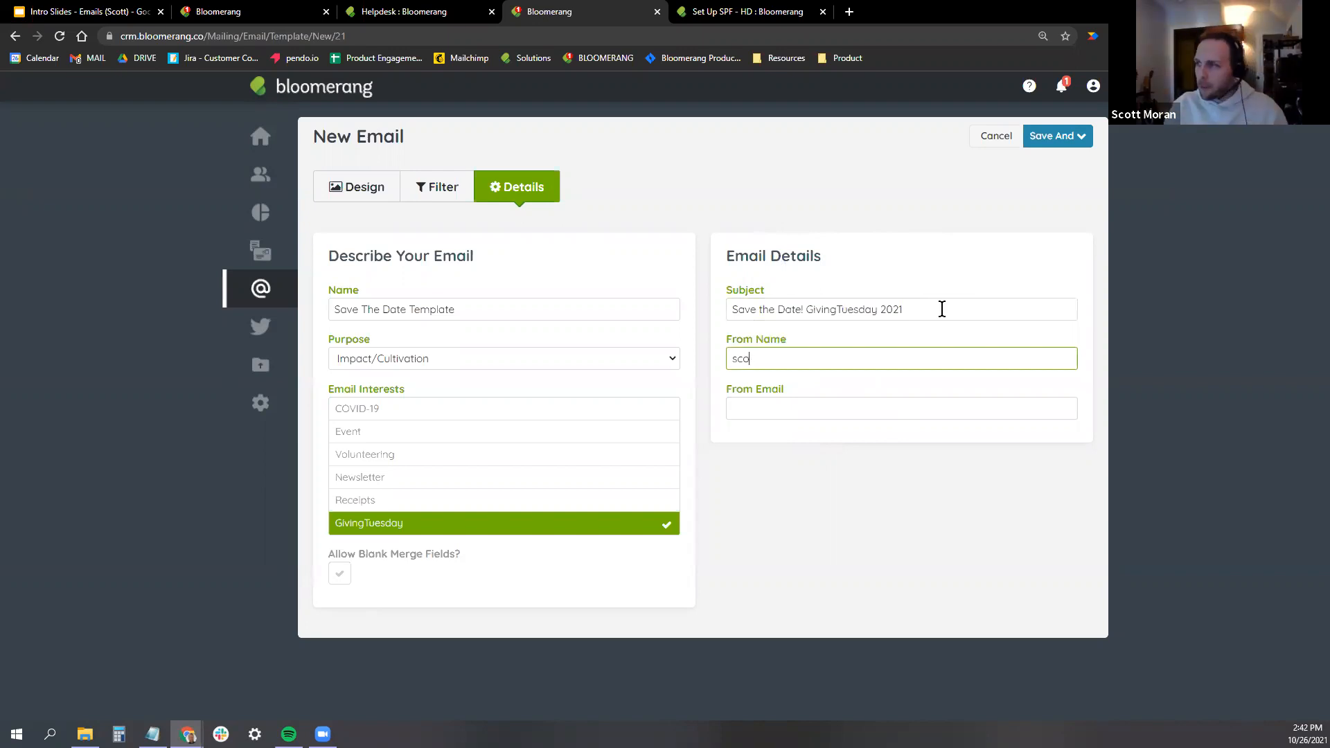
text(Scott)
key(Tab)
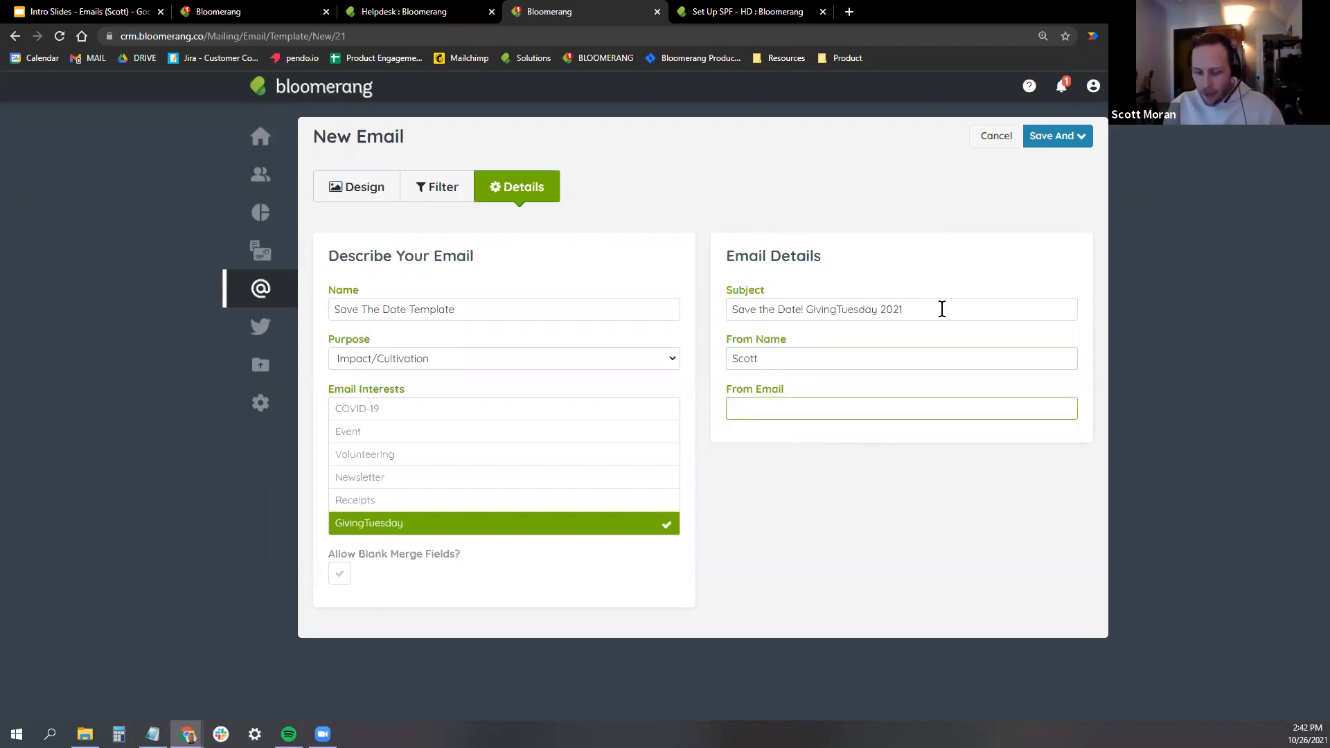
key(ctrl+v)
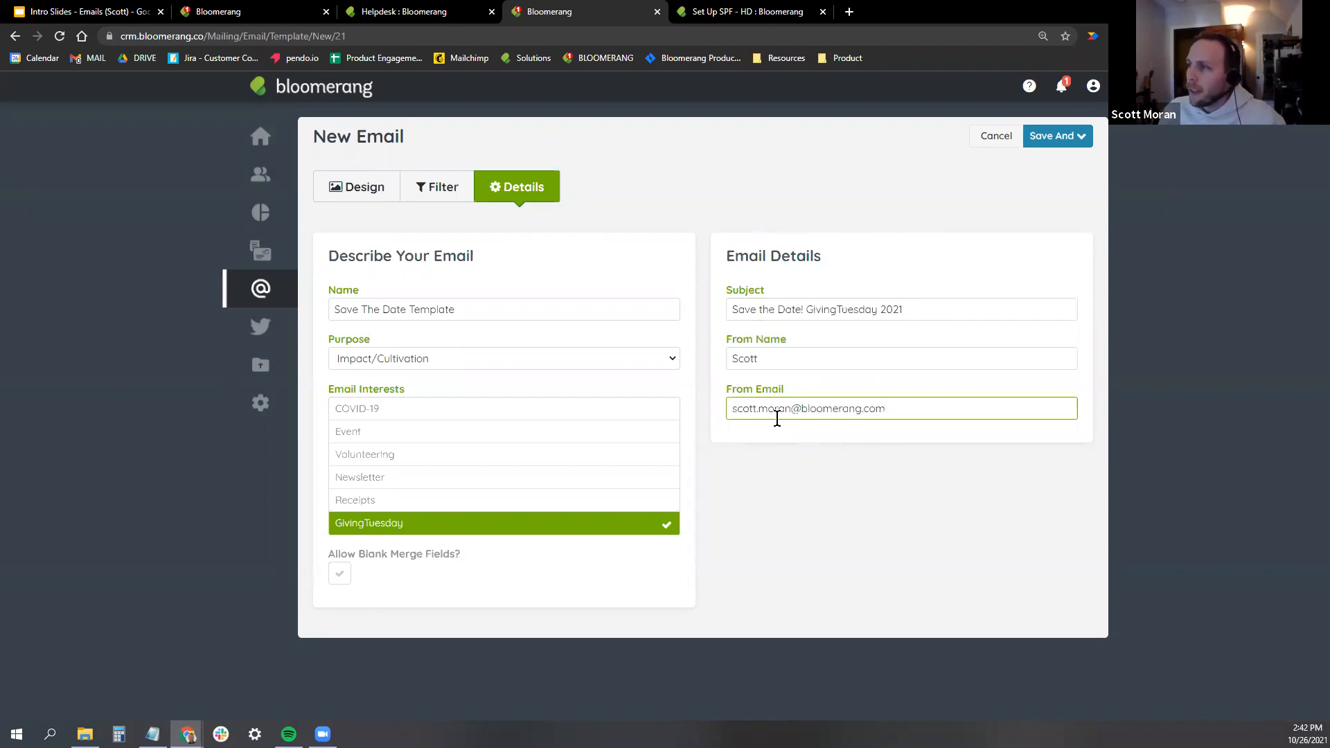
drag(897, 406, 709, 414)
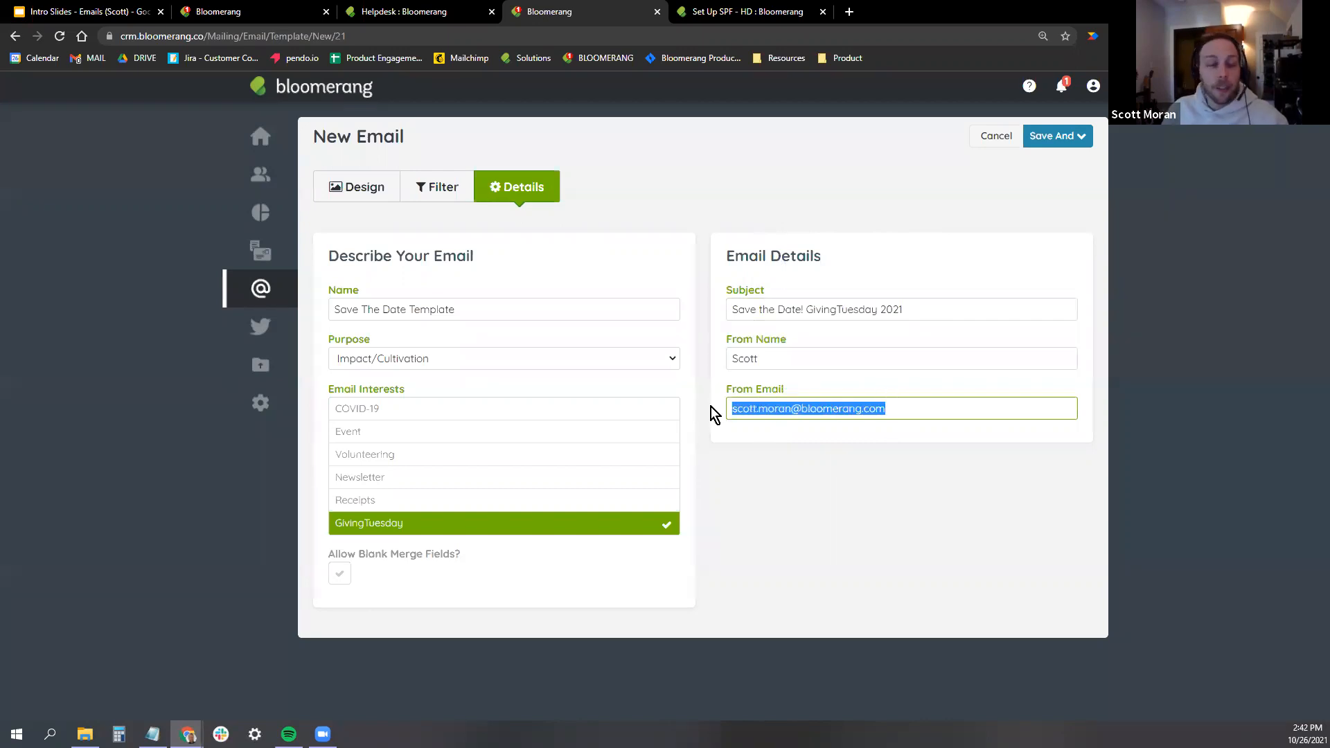
click(898, 408)
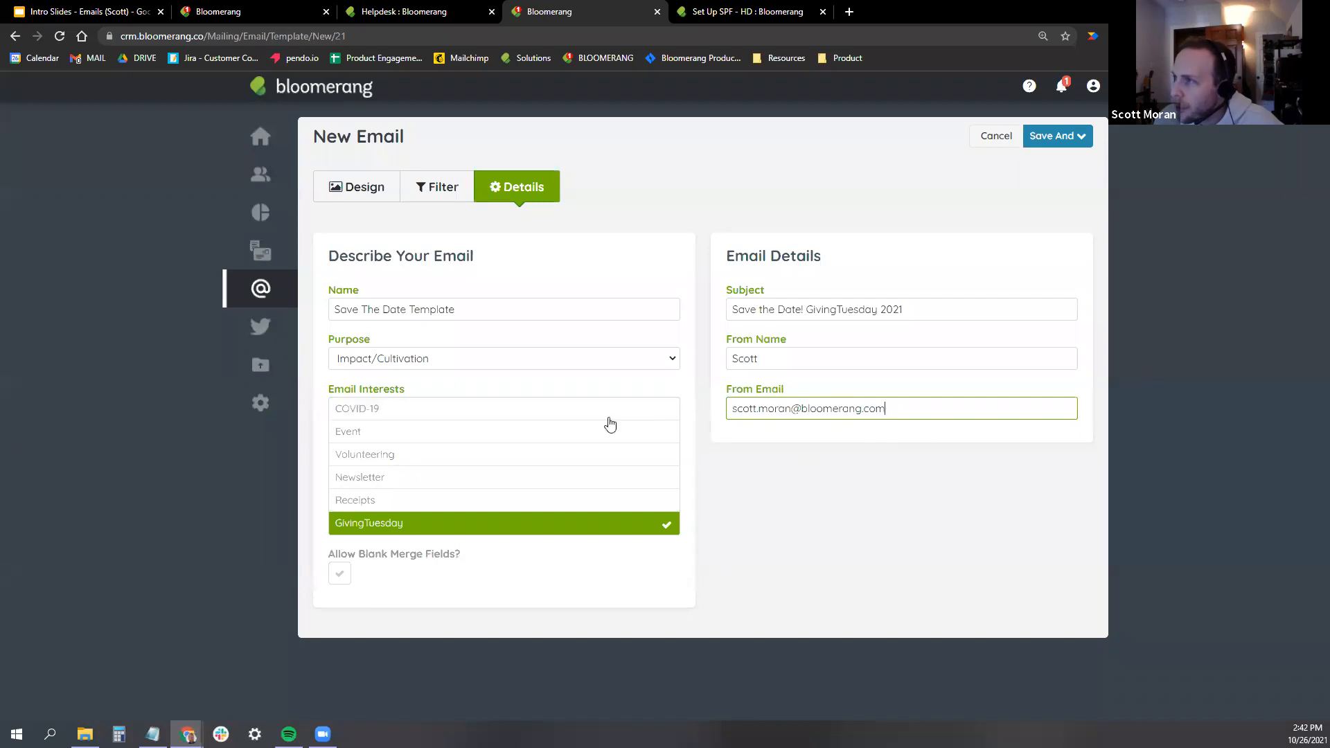
Examine the email's constituent filters and number of matching constituents, and browse the fields available for an include filter.
click(454, 200)
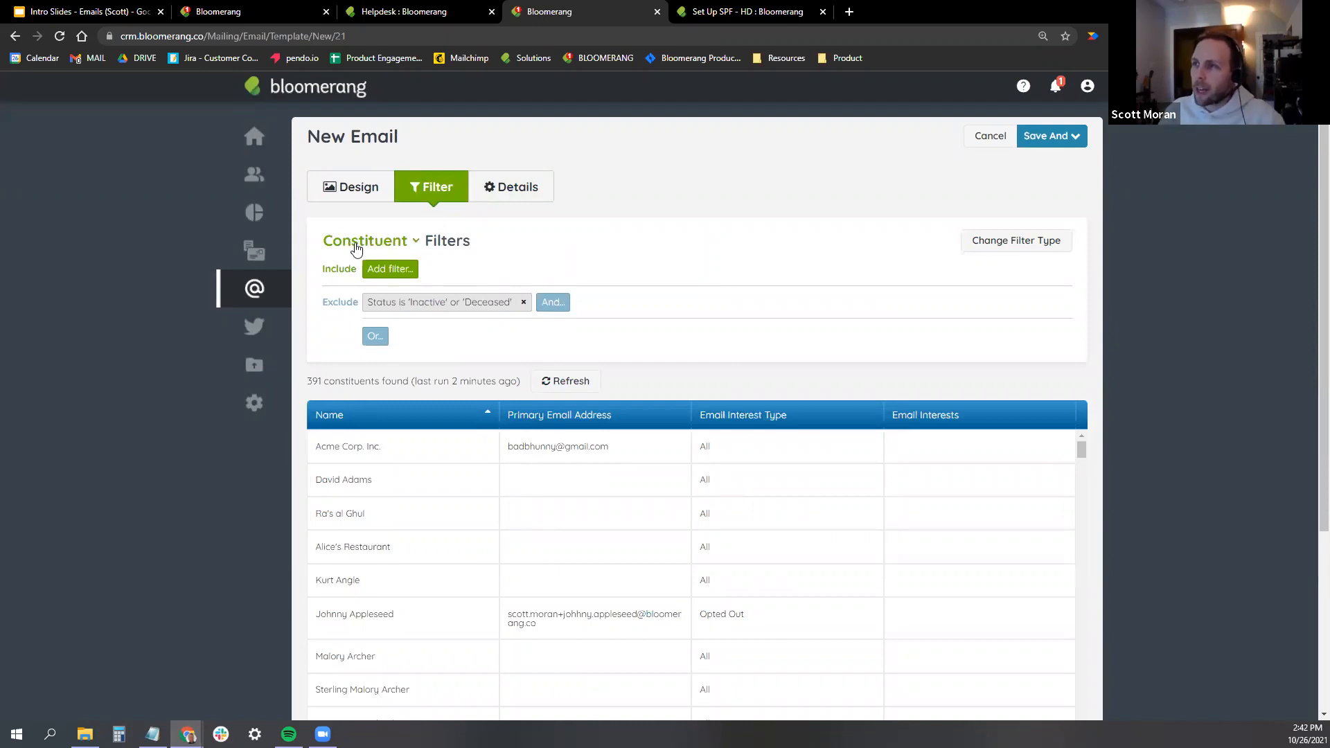
drag(480, 240, 342, 233)
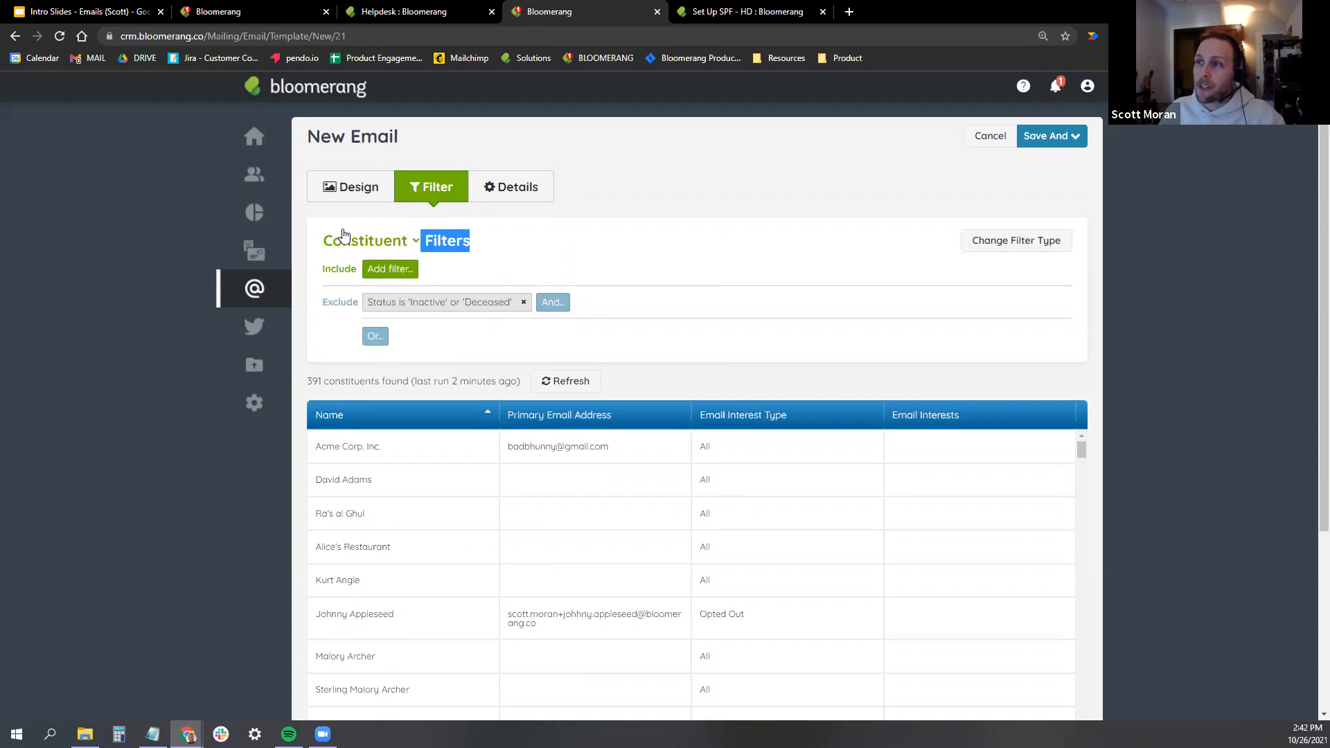
click(547, 240)
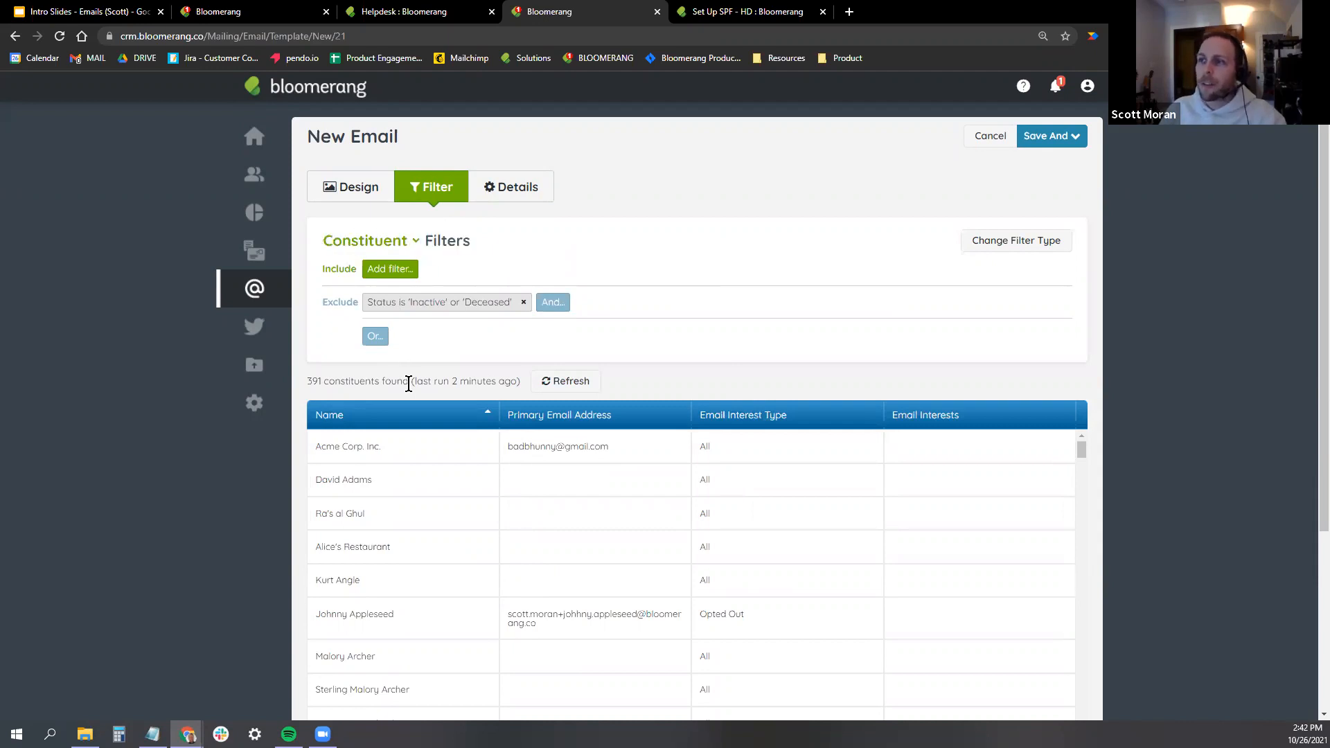
drag(409, 385, 297, 392)
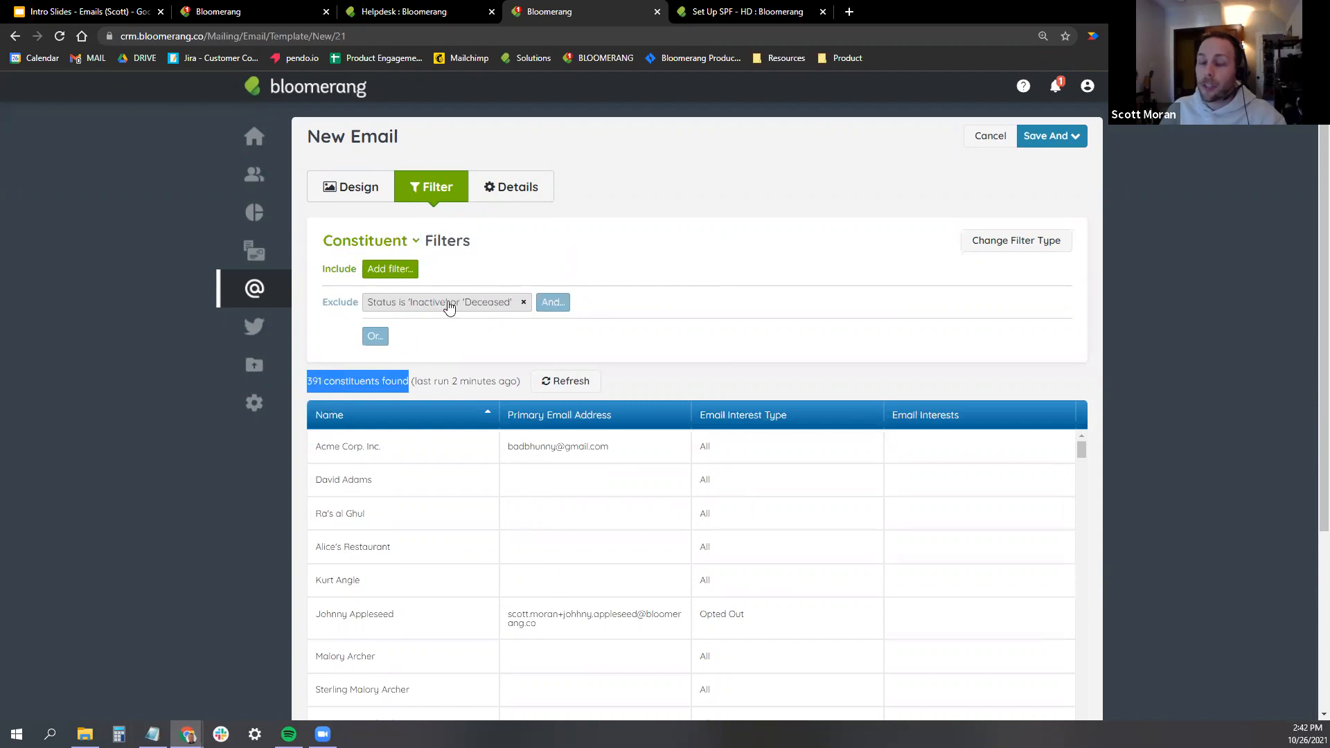
click(399, 382)
drag(306, 383, 413, 377)
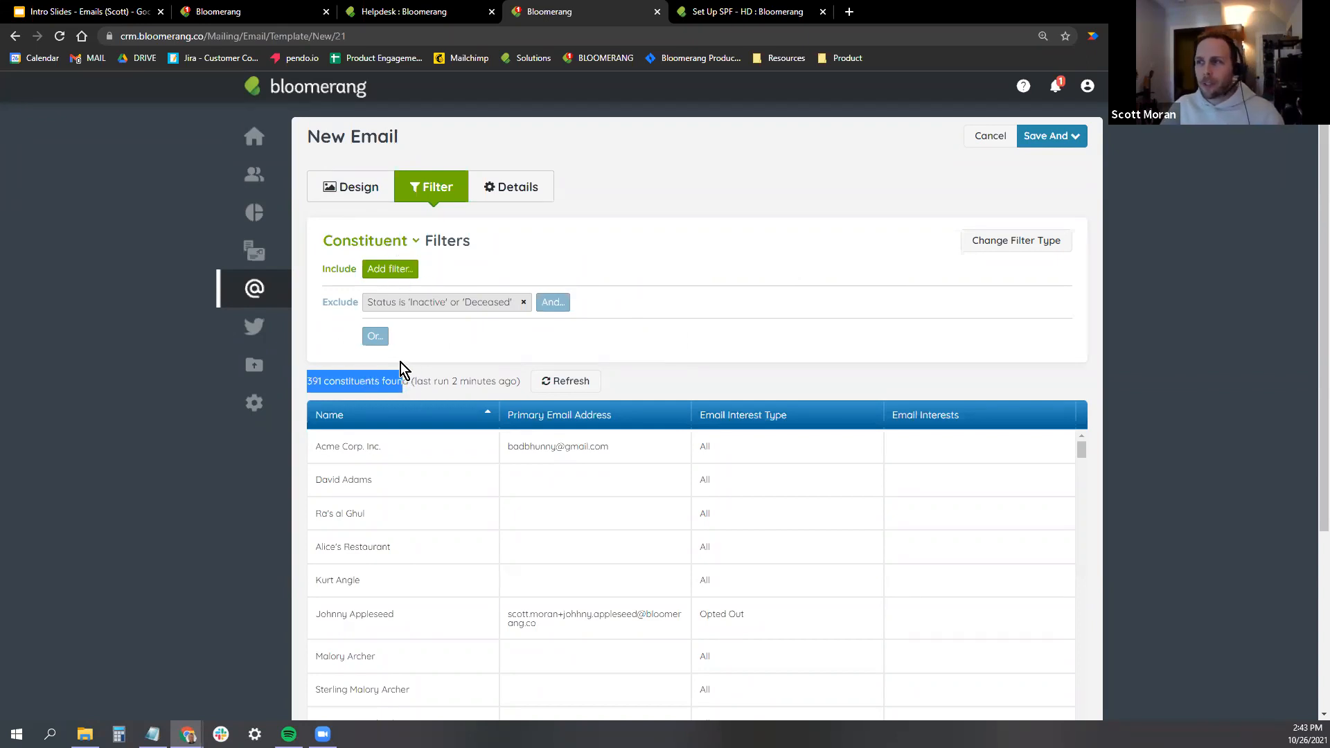
click(393, 269)
scroll(575, 407, down, 3)
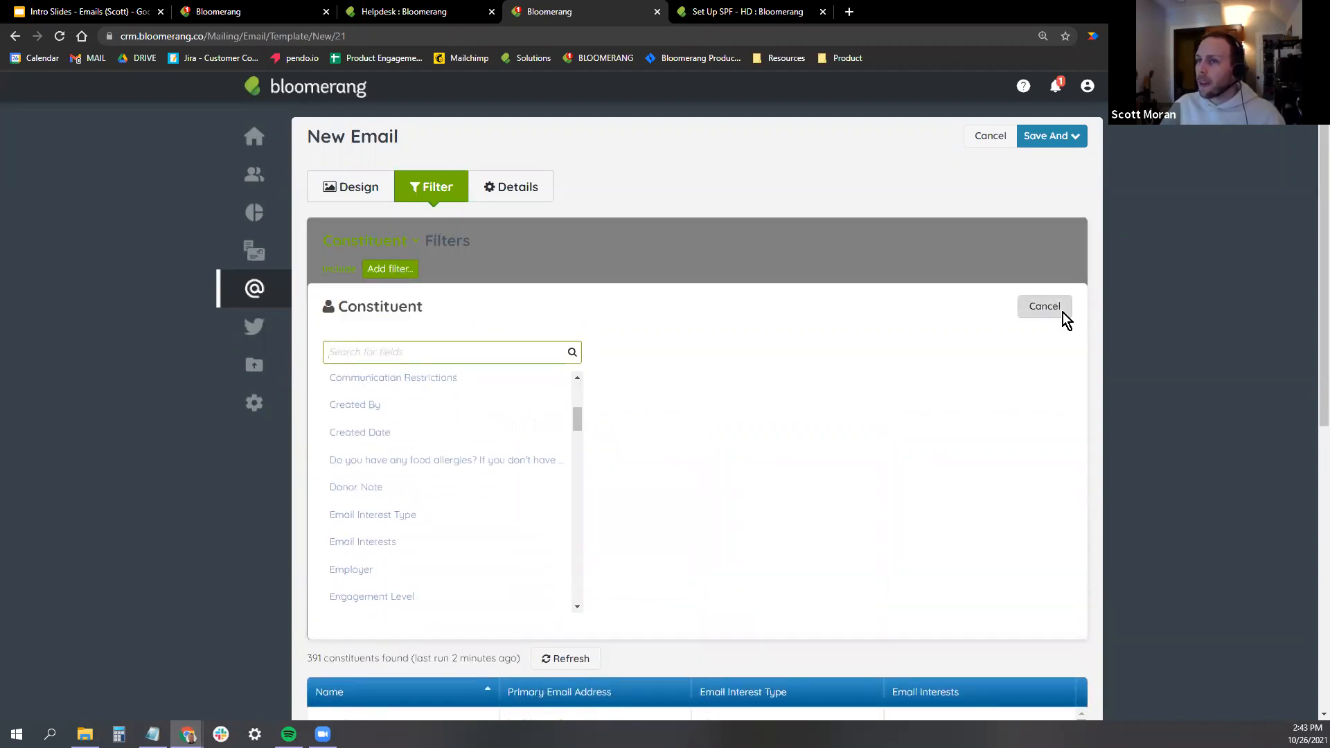
click(1061, 309)
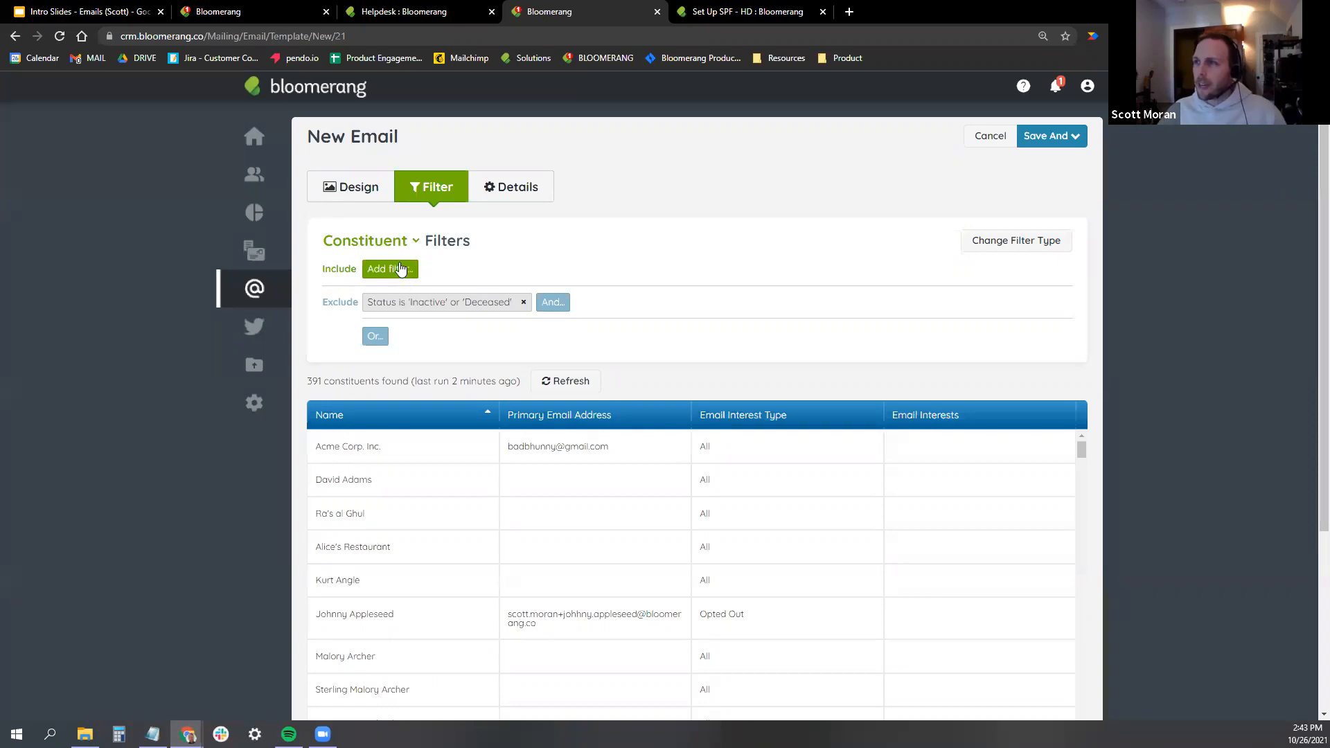
Start an include filter for constituents that have any Specific Addresses.
click(386, 269)
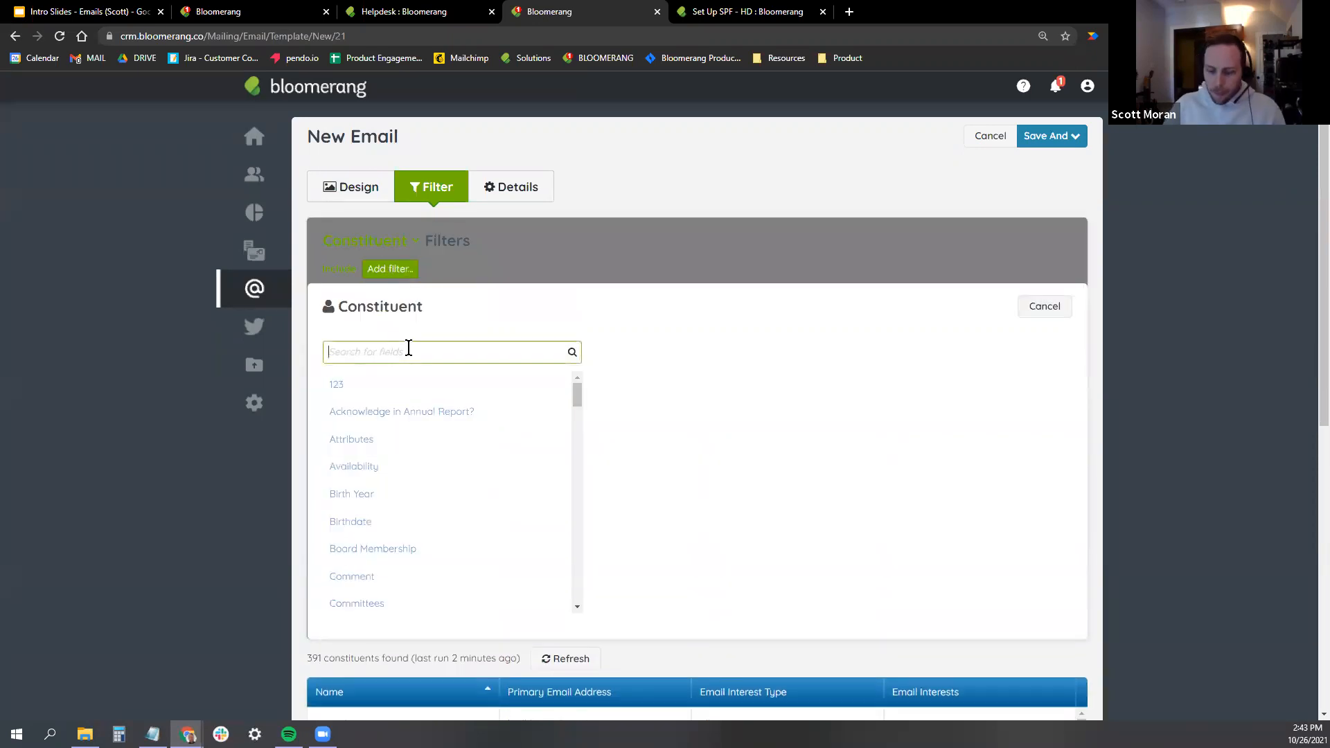
text(has)
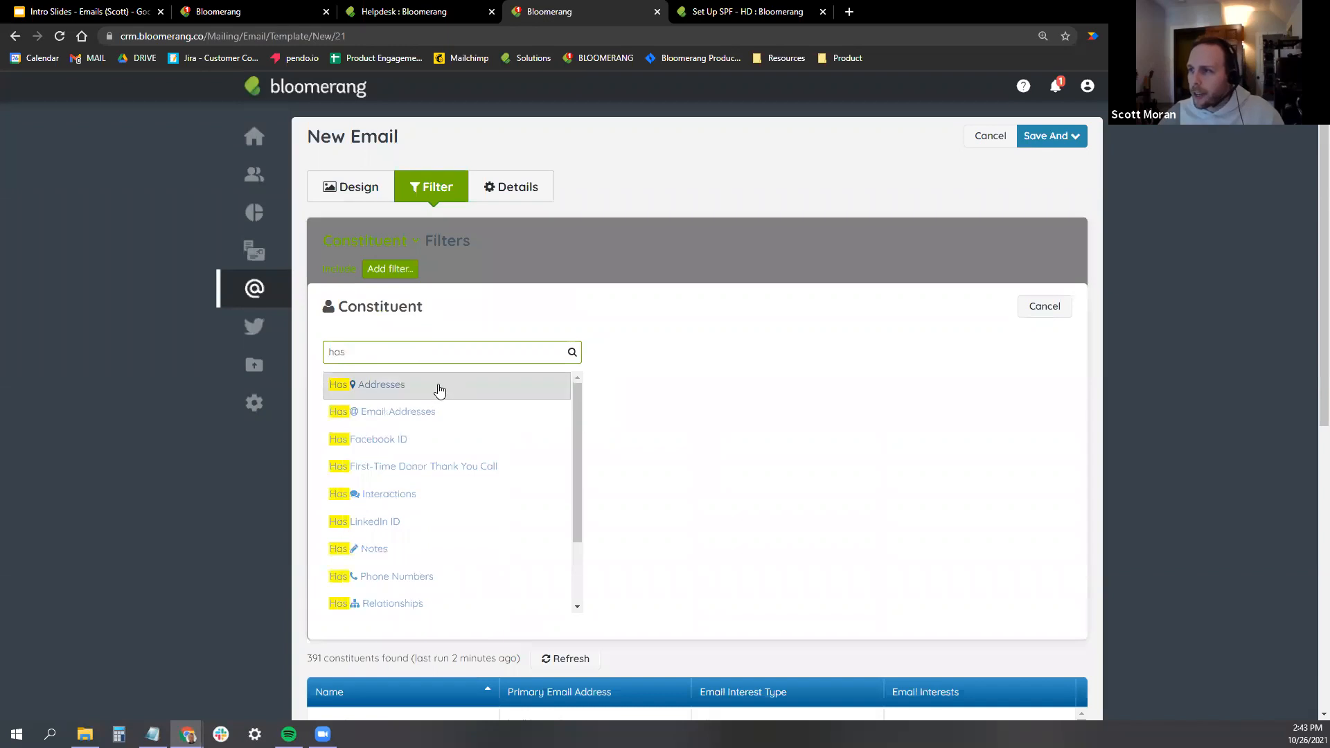
click(429, 386)
click(433, 353)
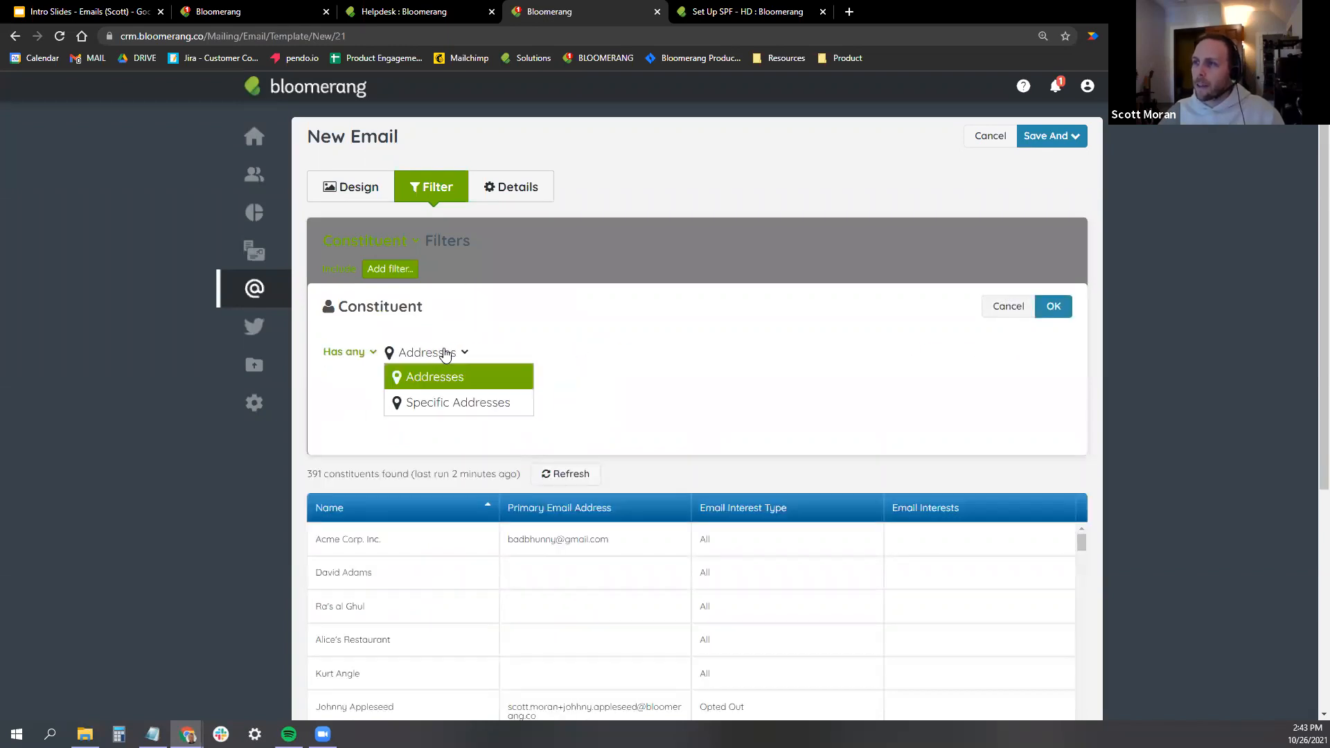
click(439, 401)
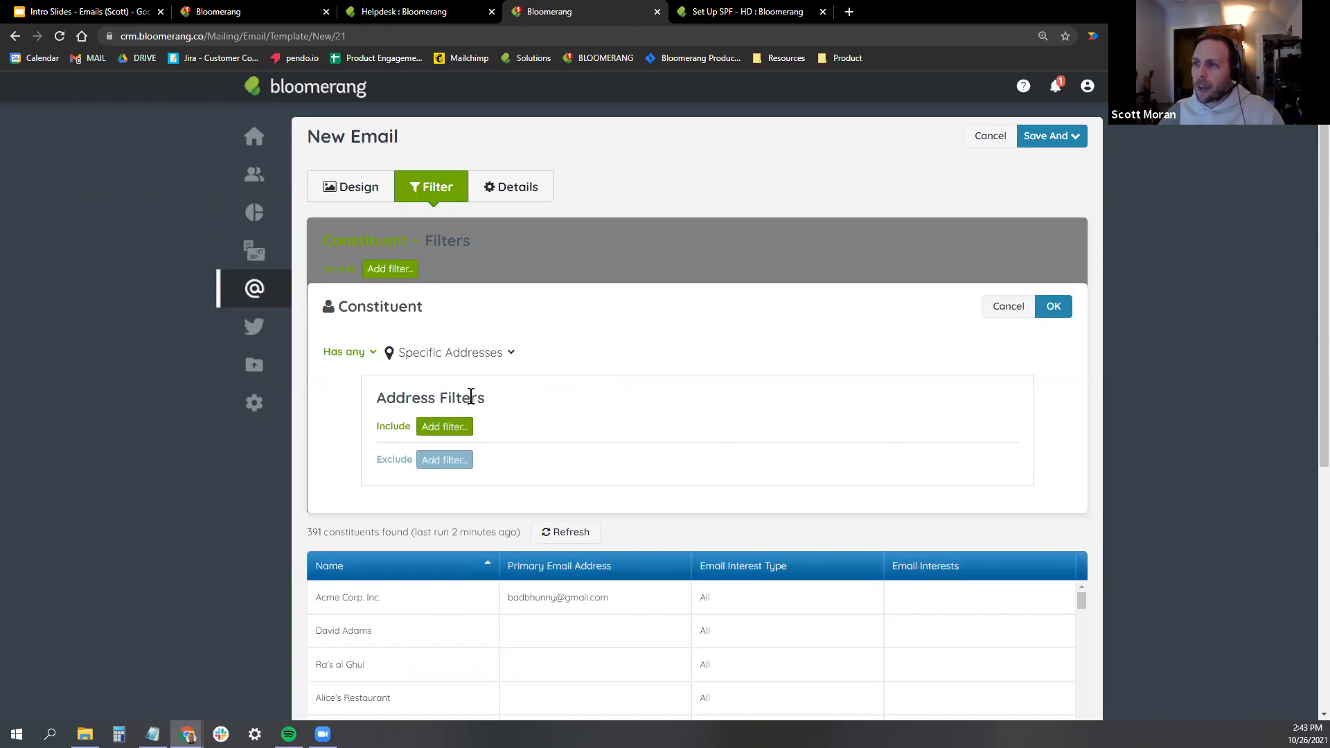
Add an include condition to the address filters requiring the state to be Indiana.
click(436, 429)
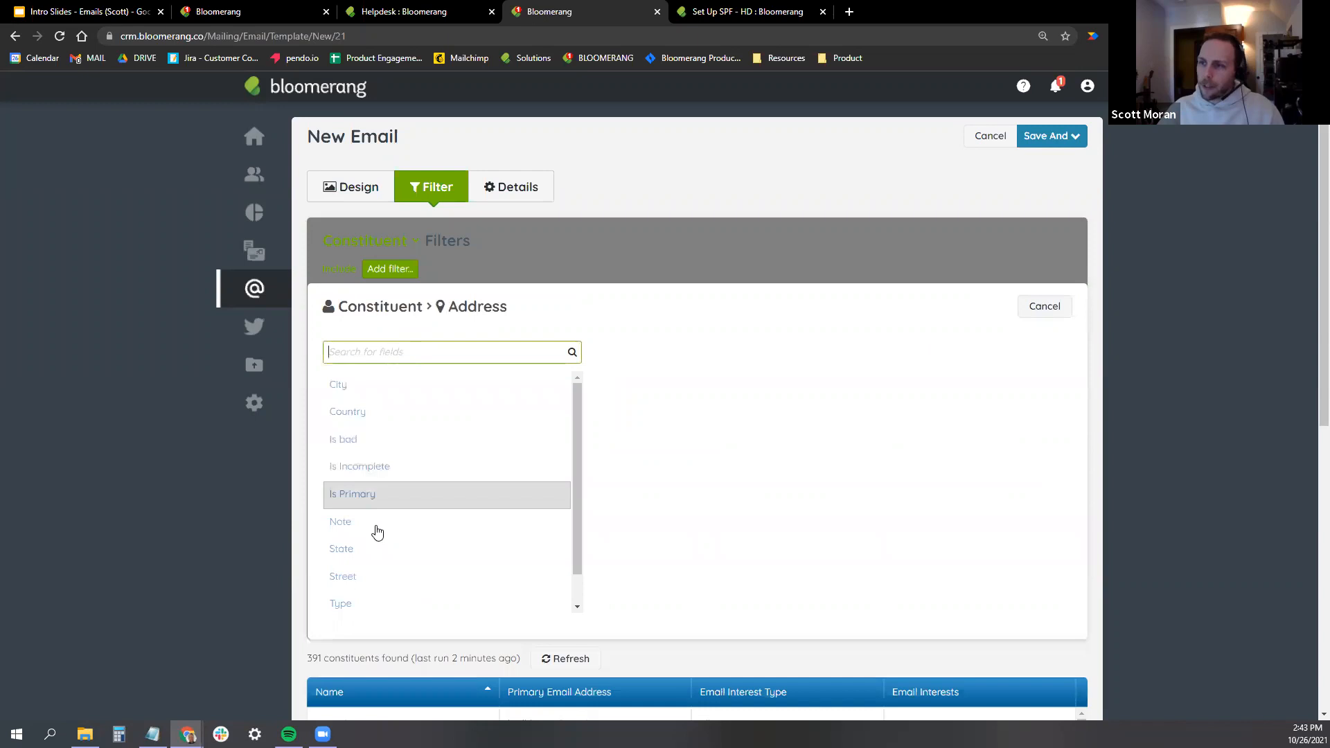
click(378, 552)
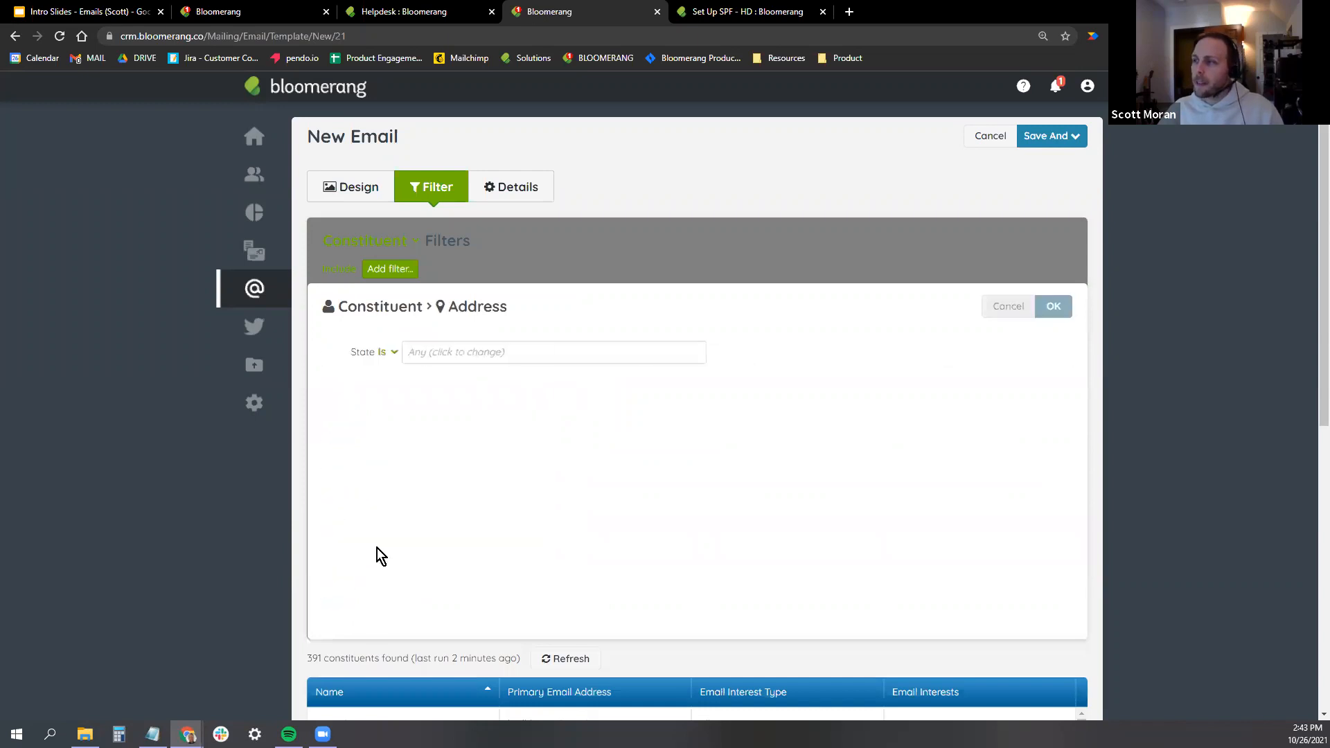
click(417, 352)
text(indn)
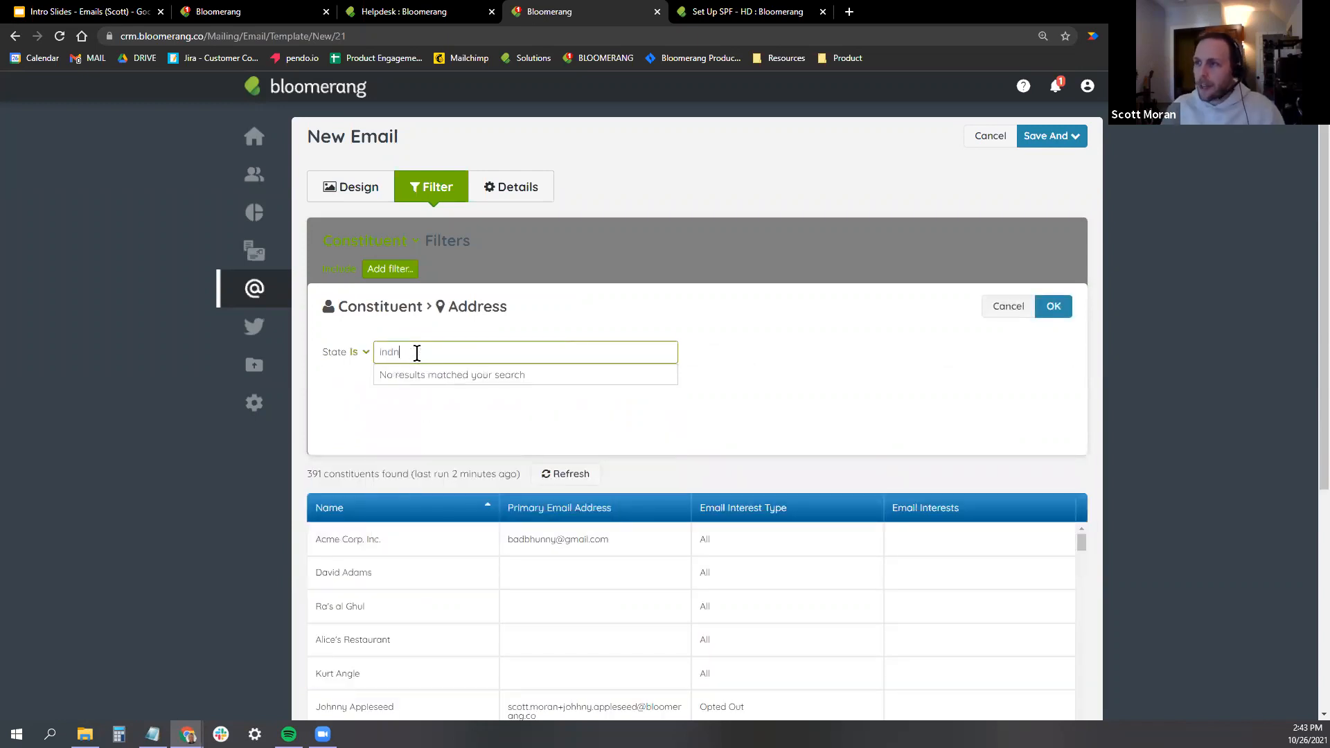
key(BackSpace)
click(425, 376)
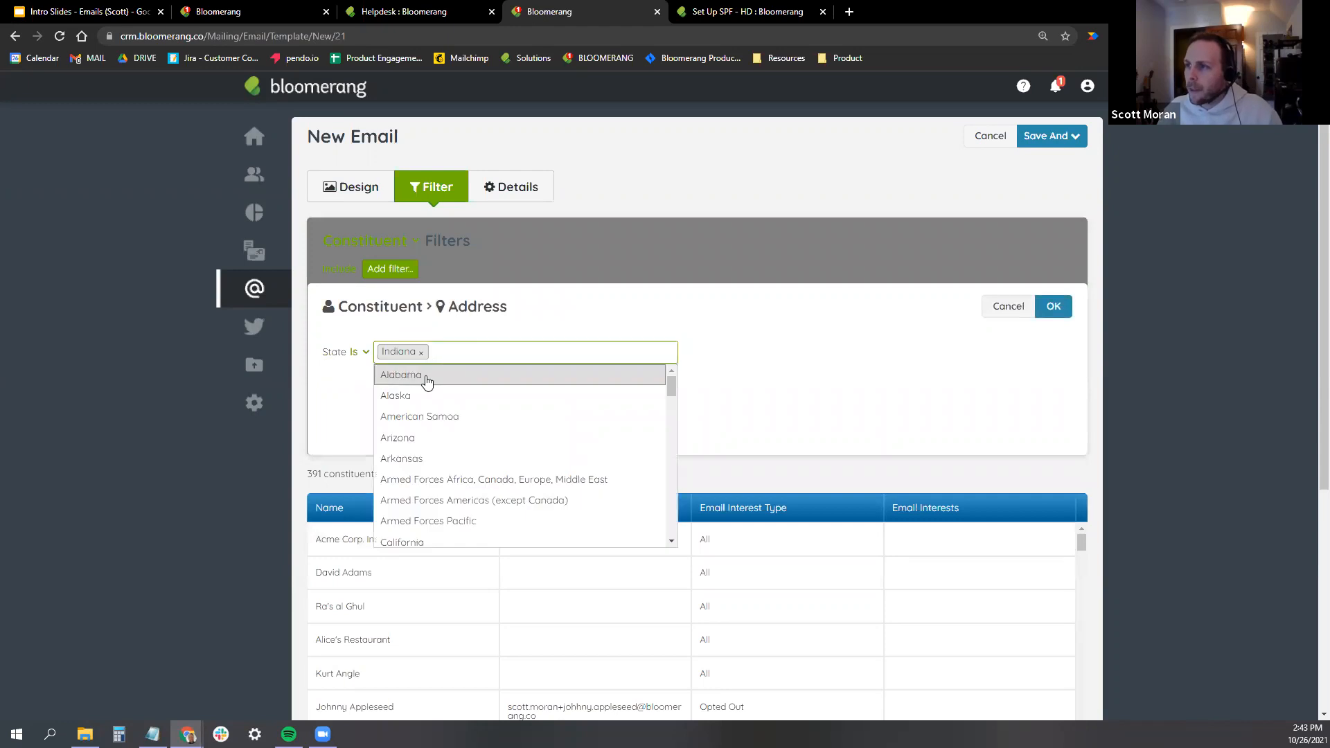
click(1049, 304)
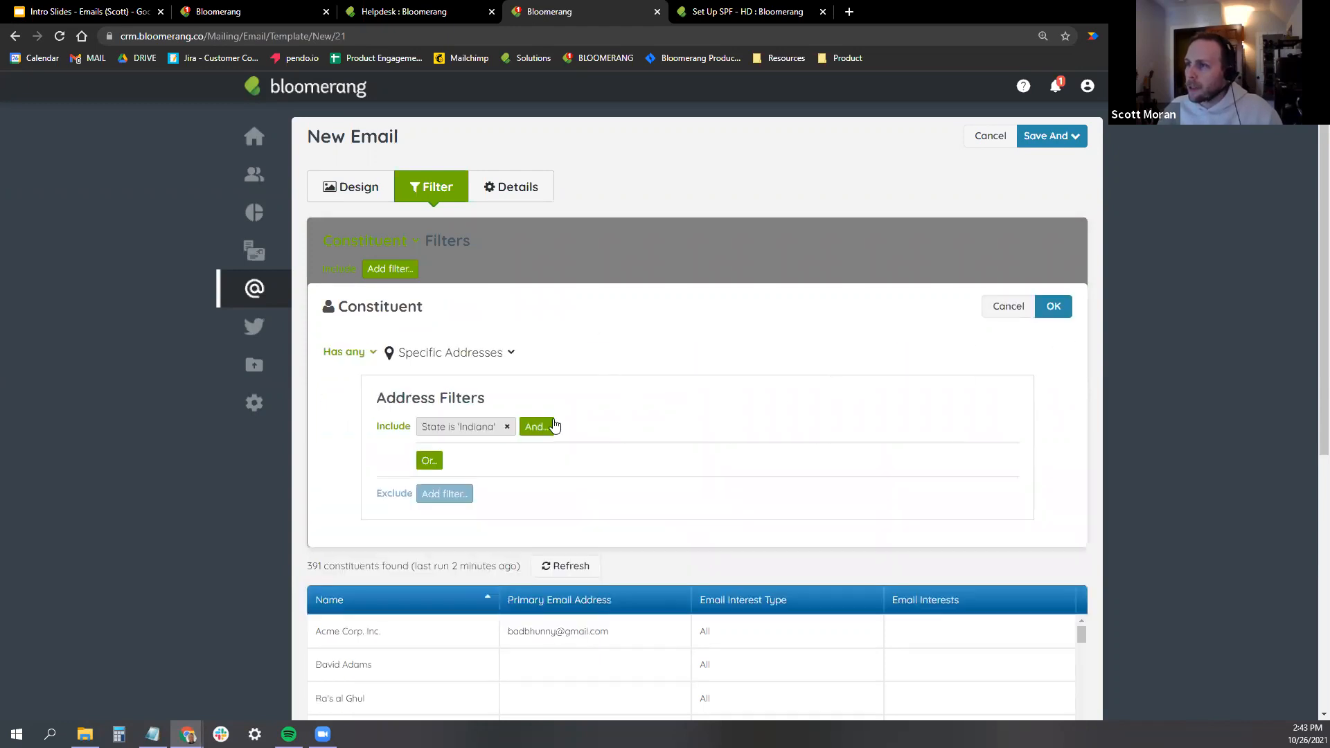
Add an include condition requiring the address to be primary, and apply the Indiana address filter to the email's recipients.
click(535, 428)
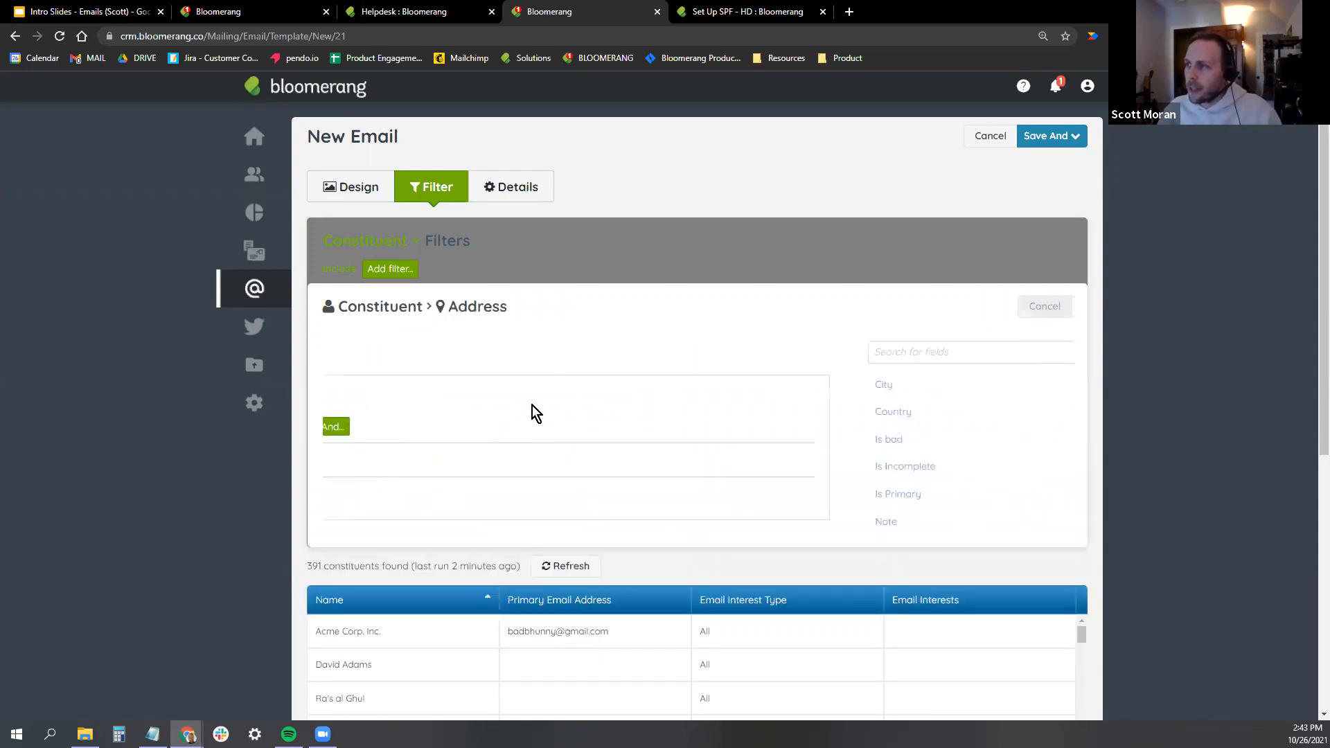
click(367, 495)
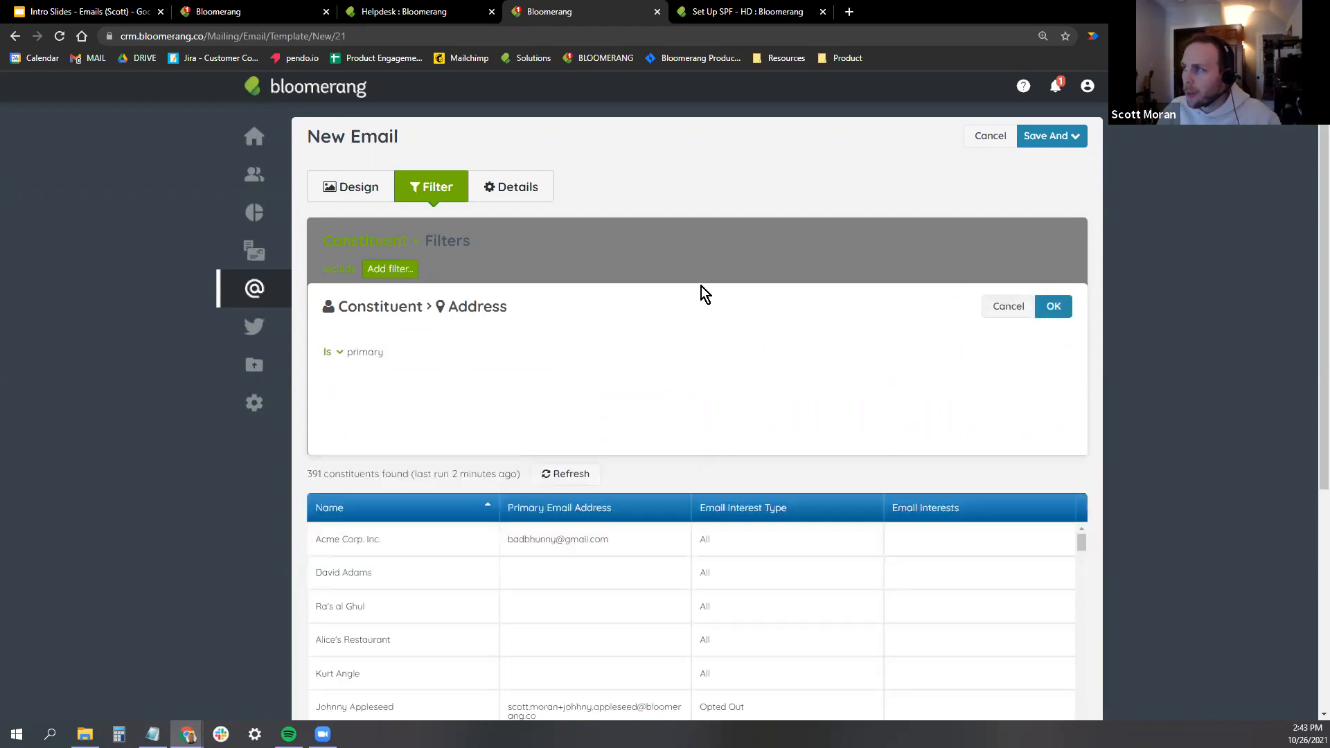
click(1053, 308)
click(1060, 312)
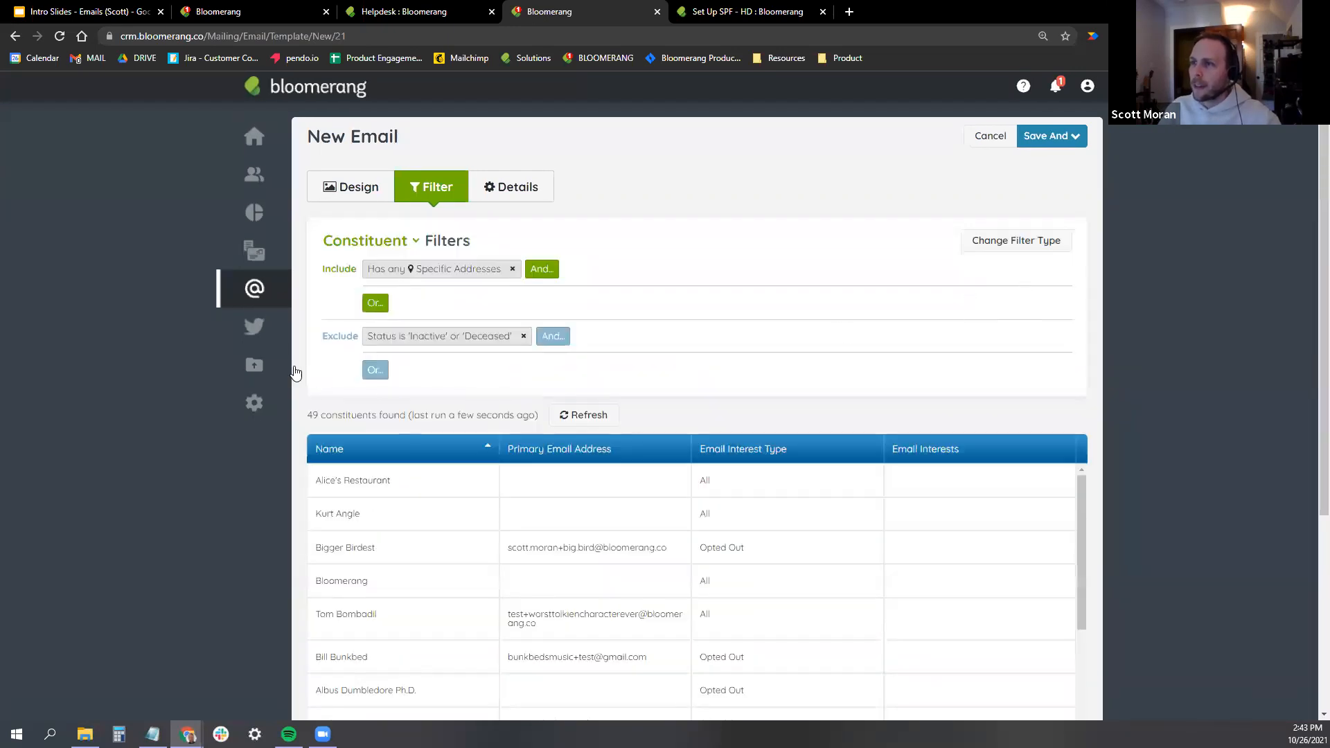
mouse_move(307, 416)
mouse_down()
mouse_move(409, 410)
mouse_move(328, 409)
mouse_up()
click(330, 411)
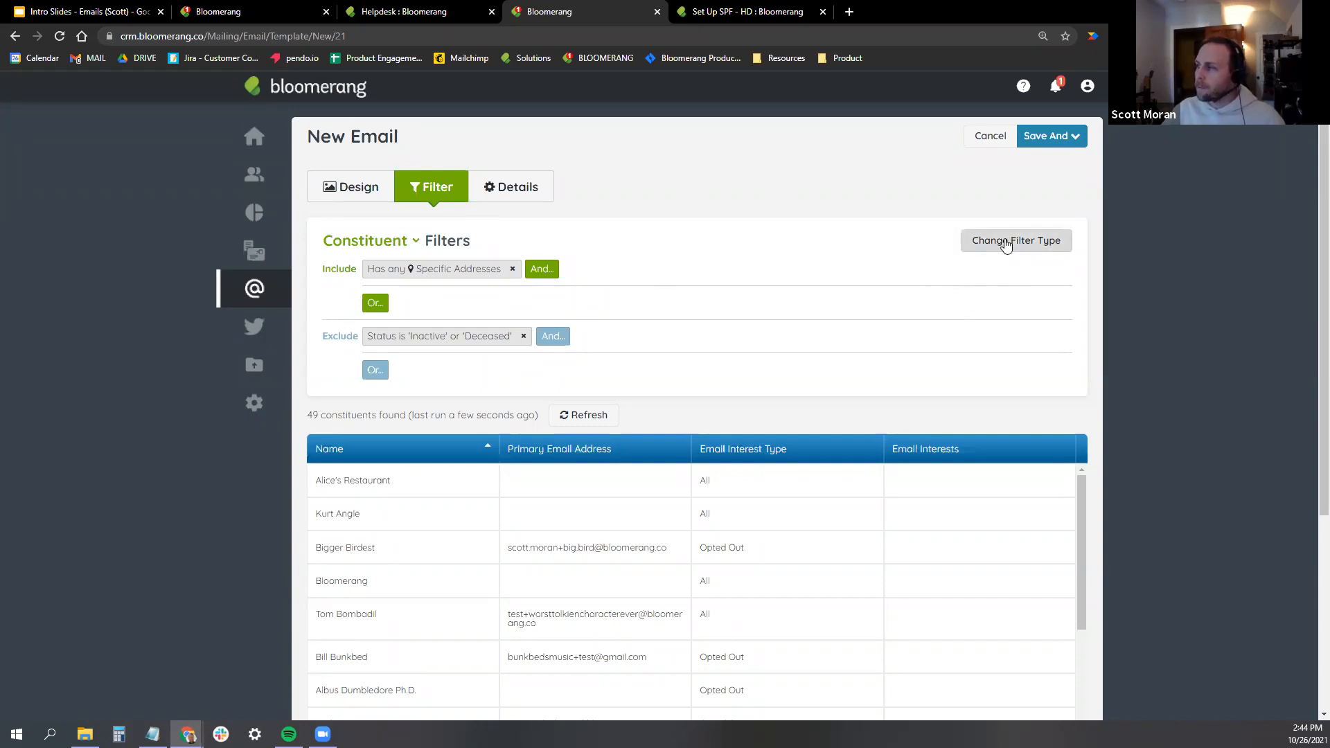
Change the email's filter type from Constituent to Interaction and check how many interactions match.
double_click(437, 244)
click(983, 264)
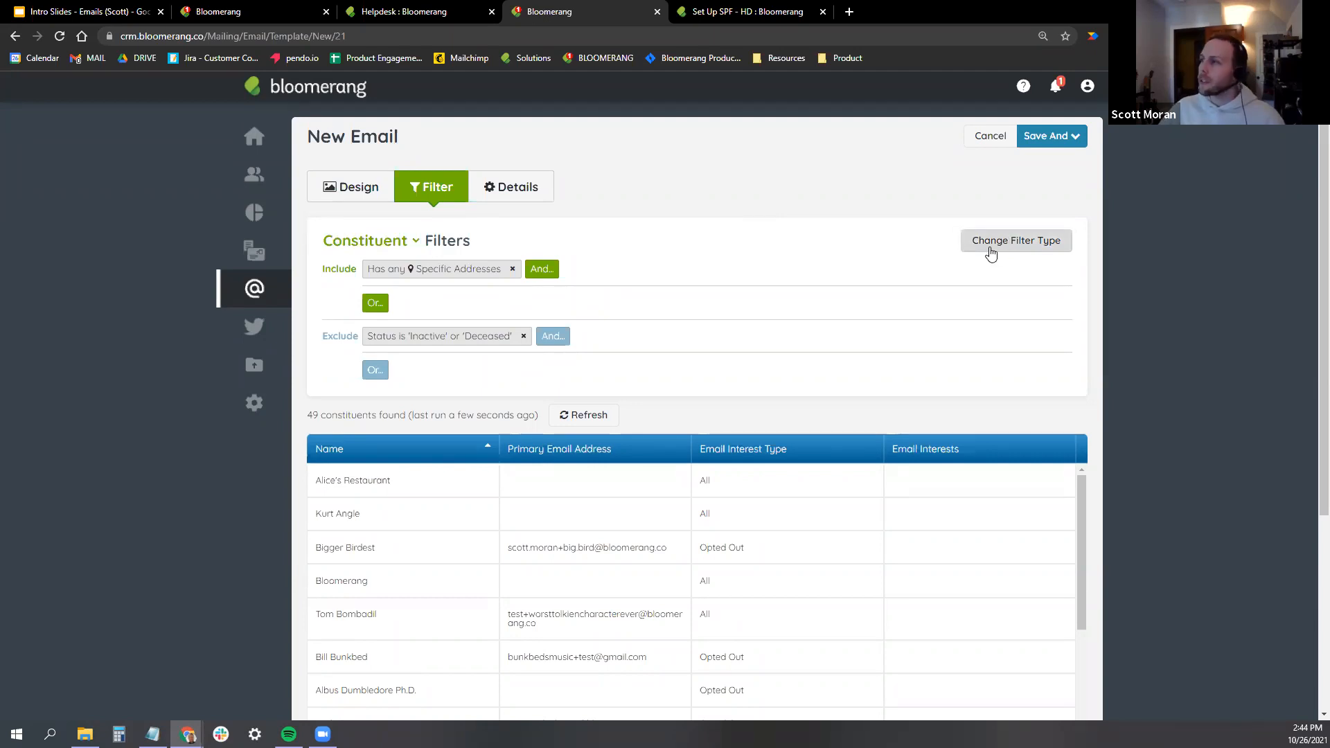
click(1000, 243)
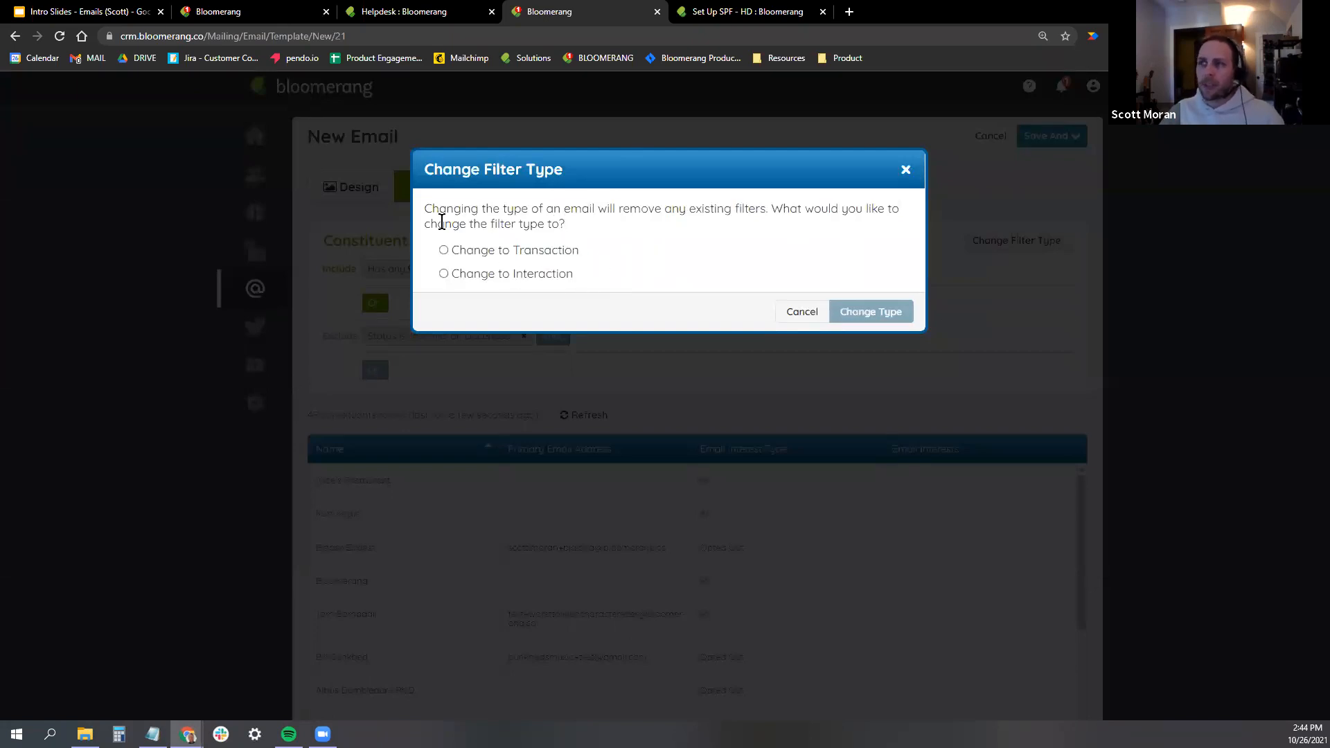
click(475, 277)
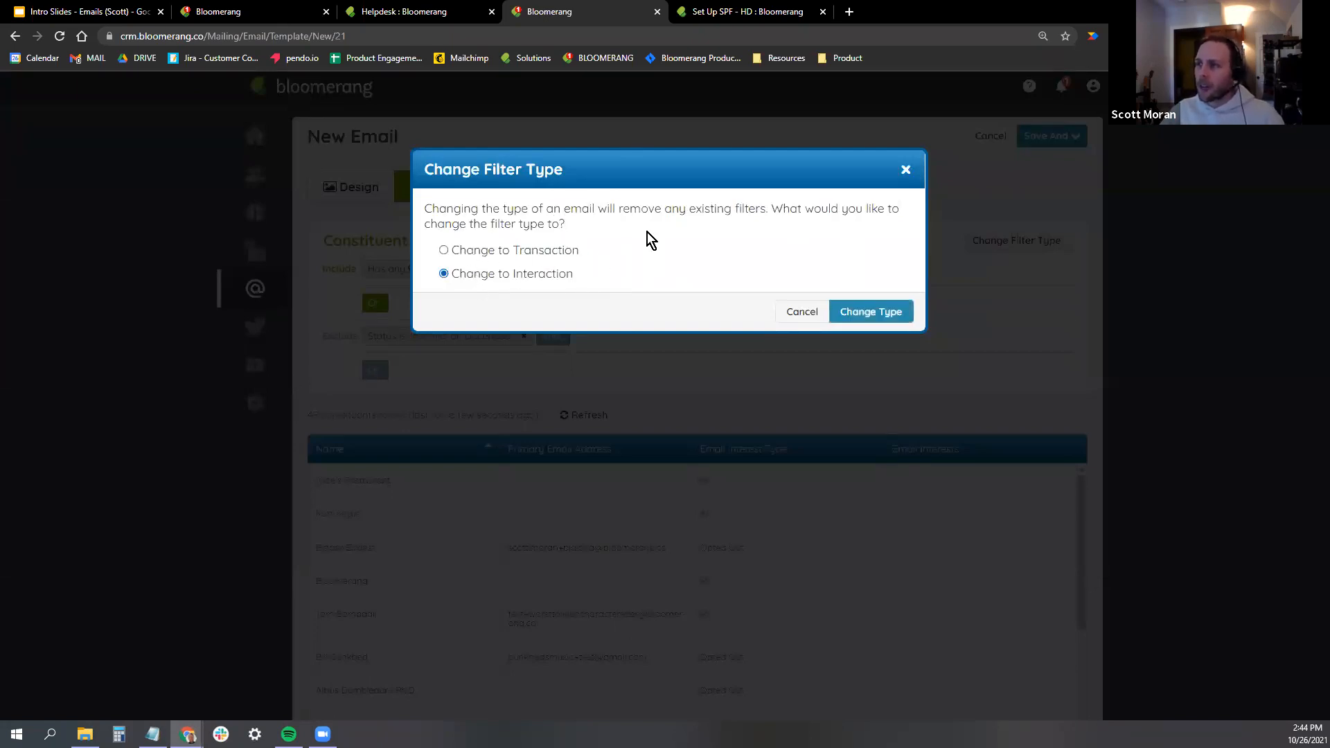
click(875, 316)
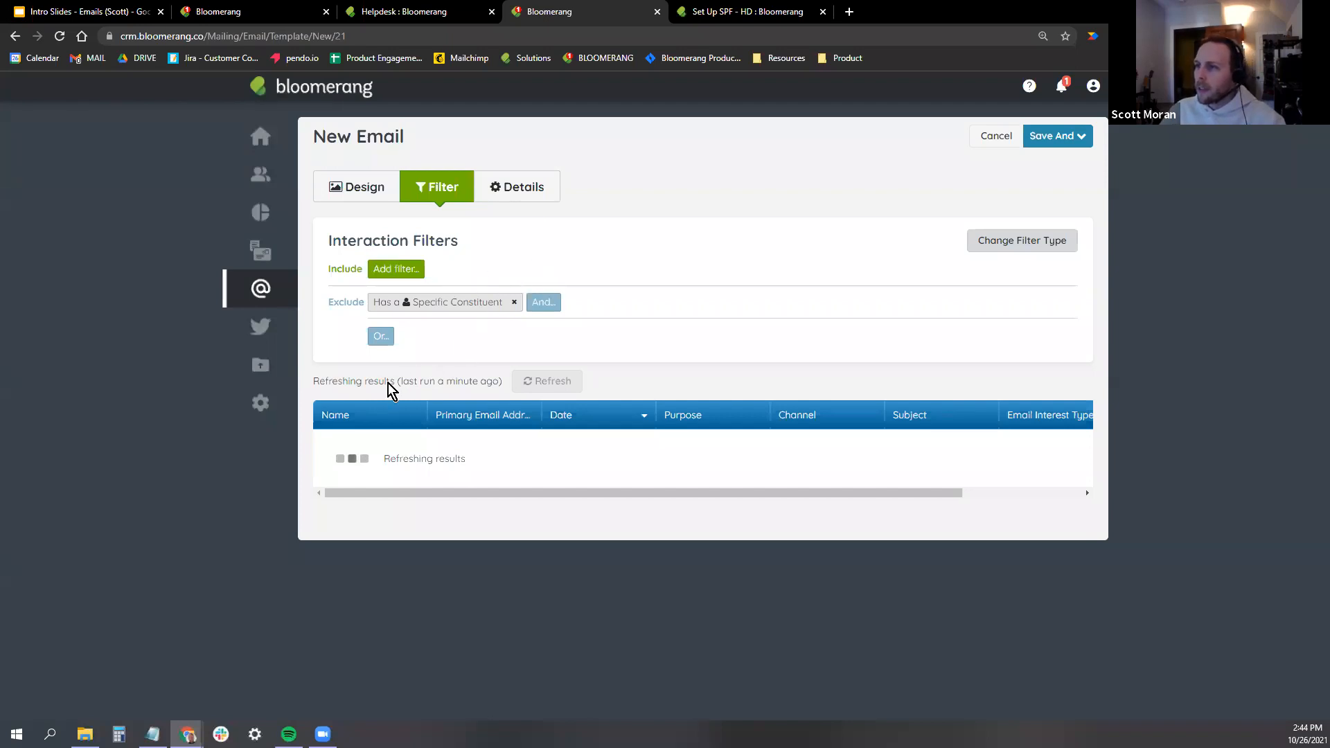
drag(414, 383, 305, 383)
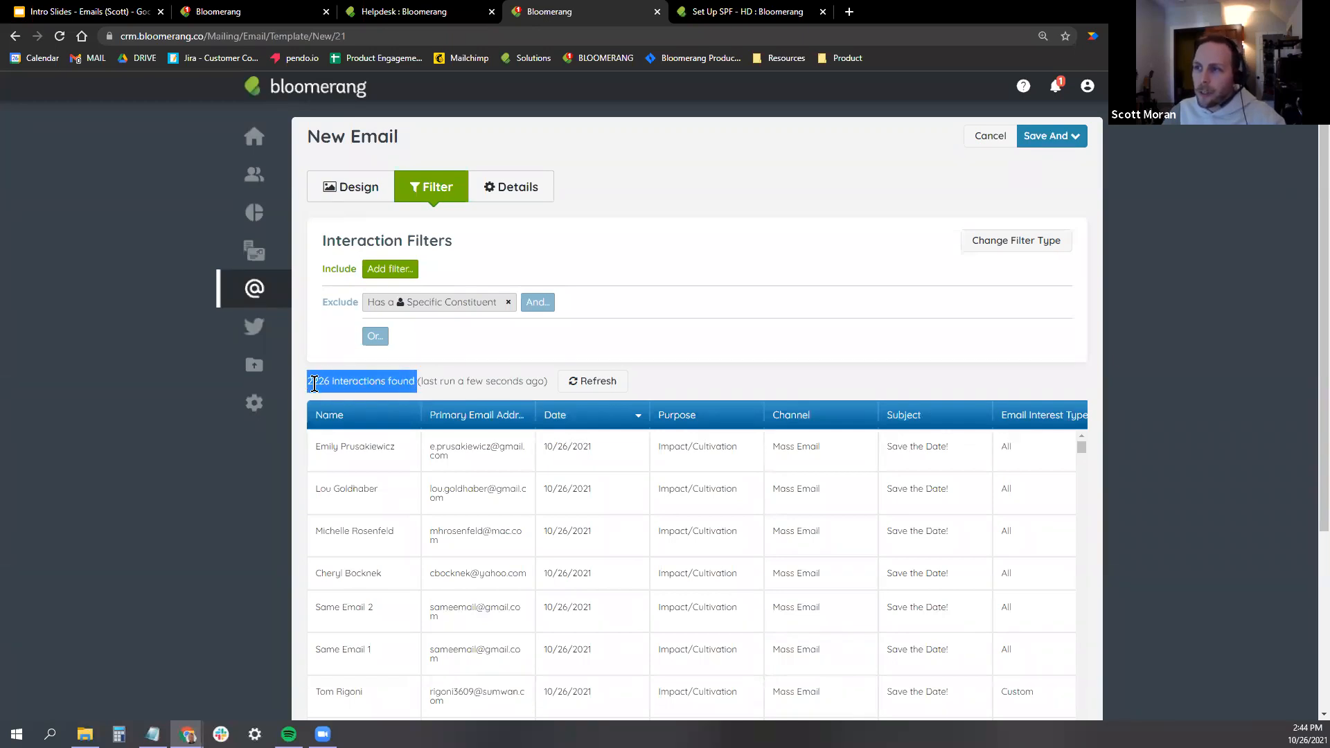
click(349, 383)
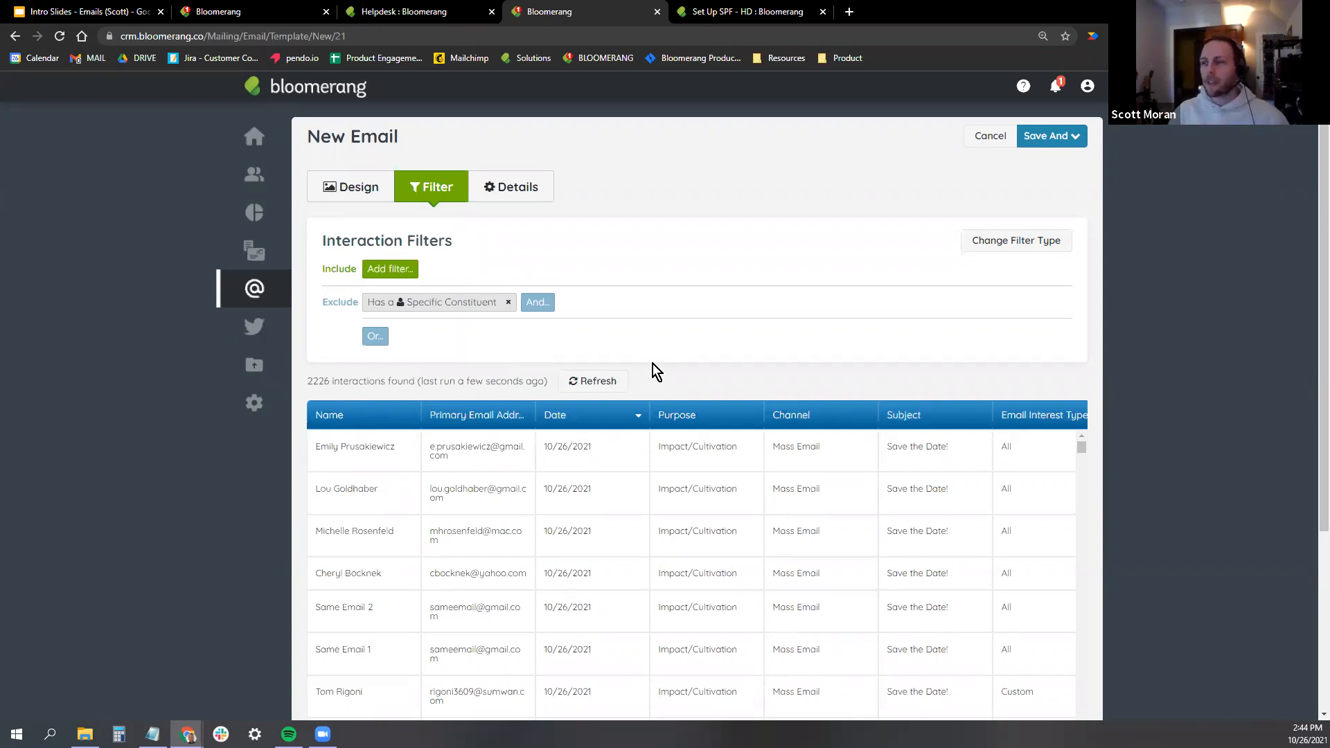
Add an include filter for interactions with at least 1 in Hours Volunteered.
scroll(623, 408, down, 2)
scroll(380, 459, down, 10)
scroll(435, 402, down, 10)
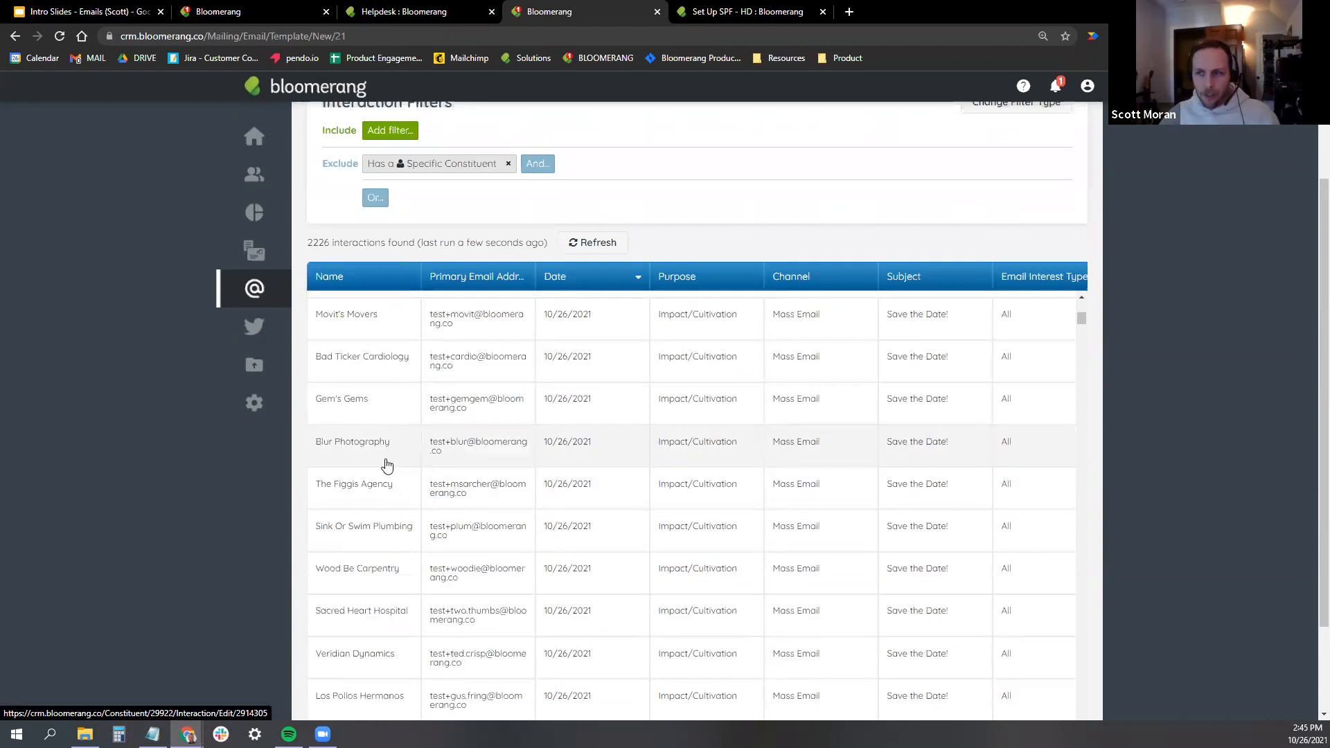
scroll(755, 277, up, 2)
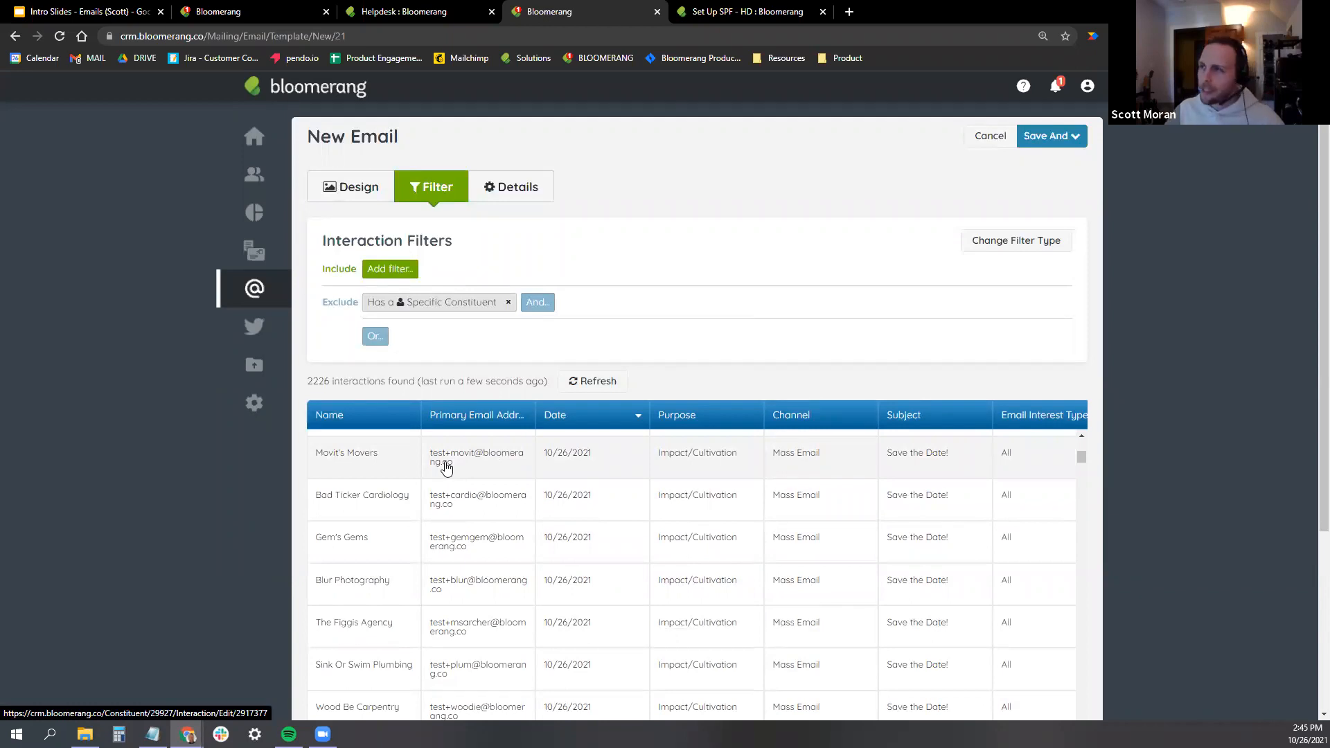
click(392, 274)
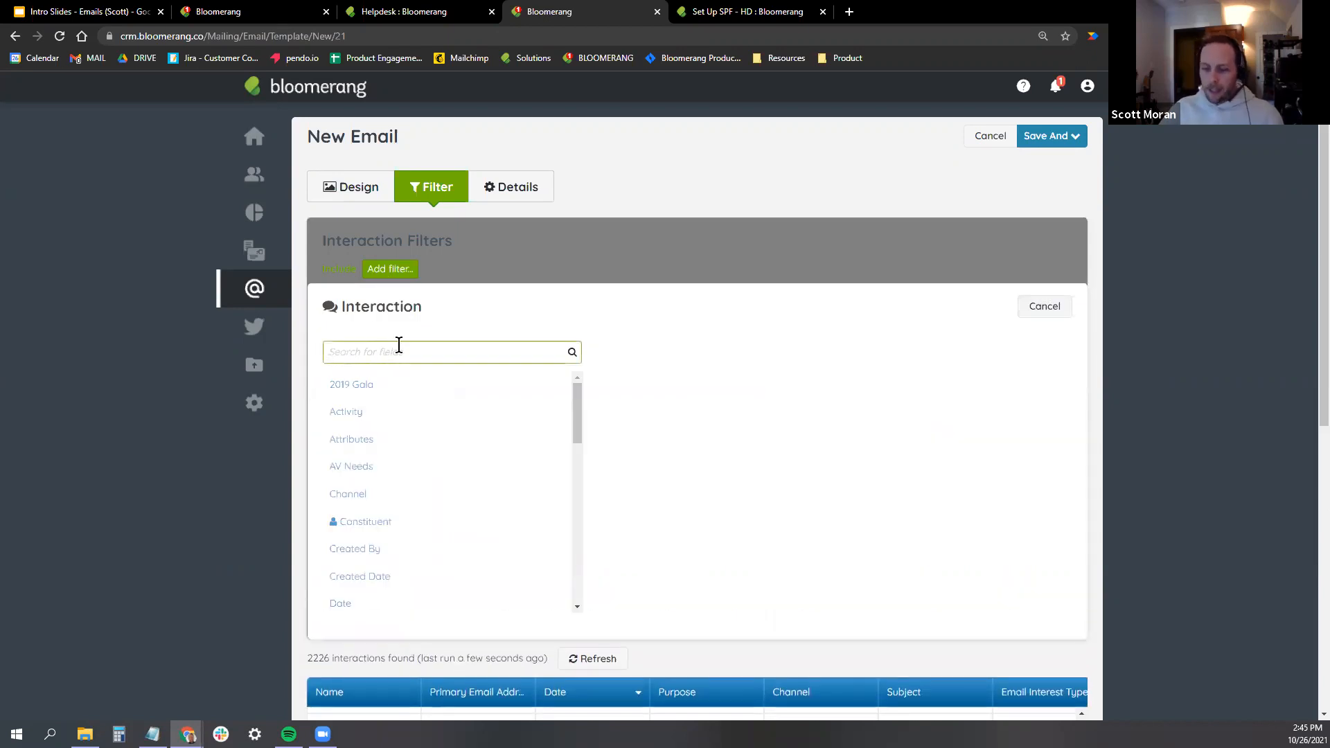
text(vo)
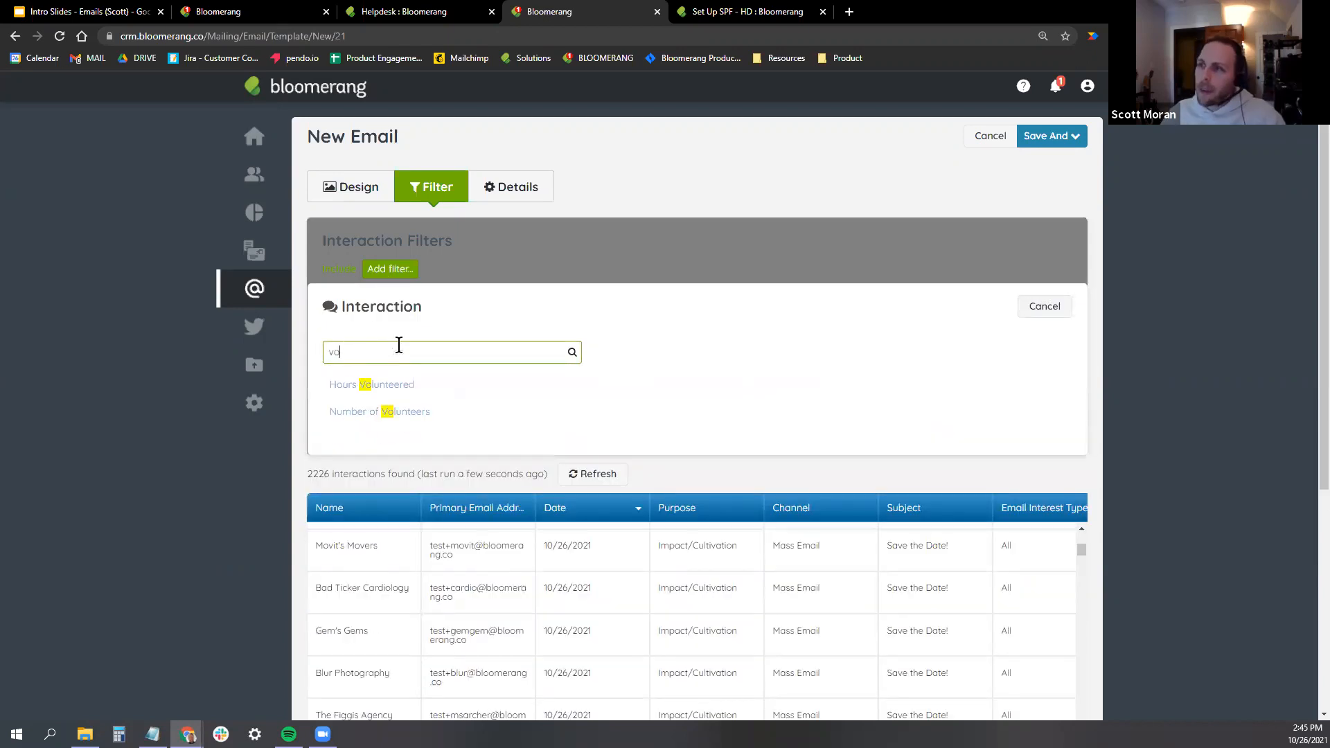
click(371, 385)
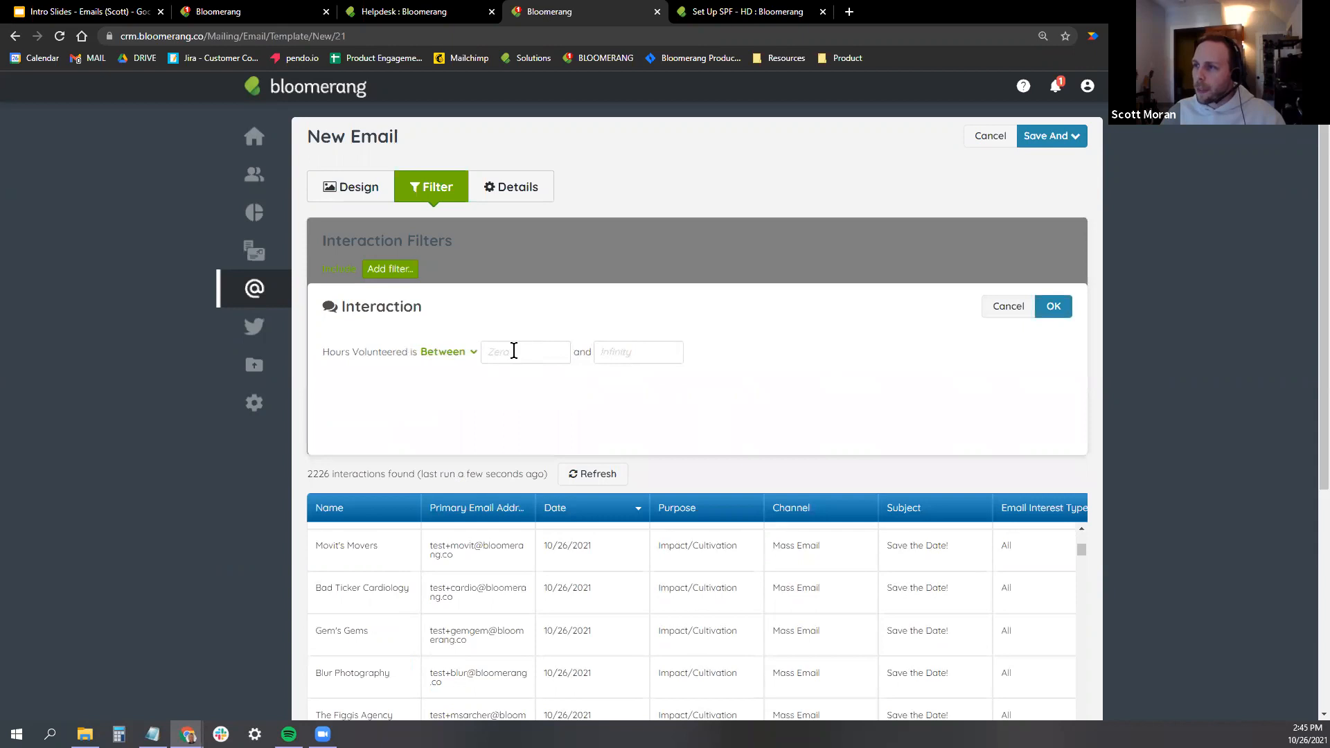
click(524, 352)
text(1)
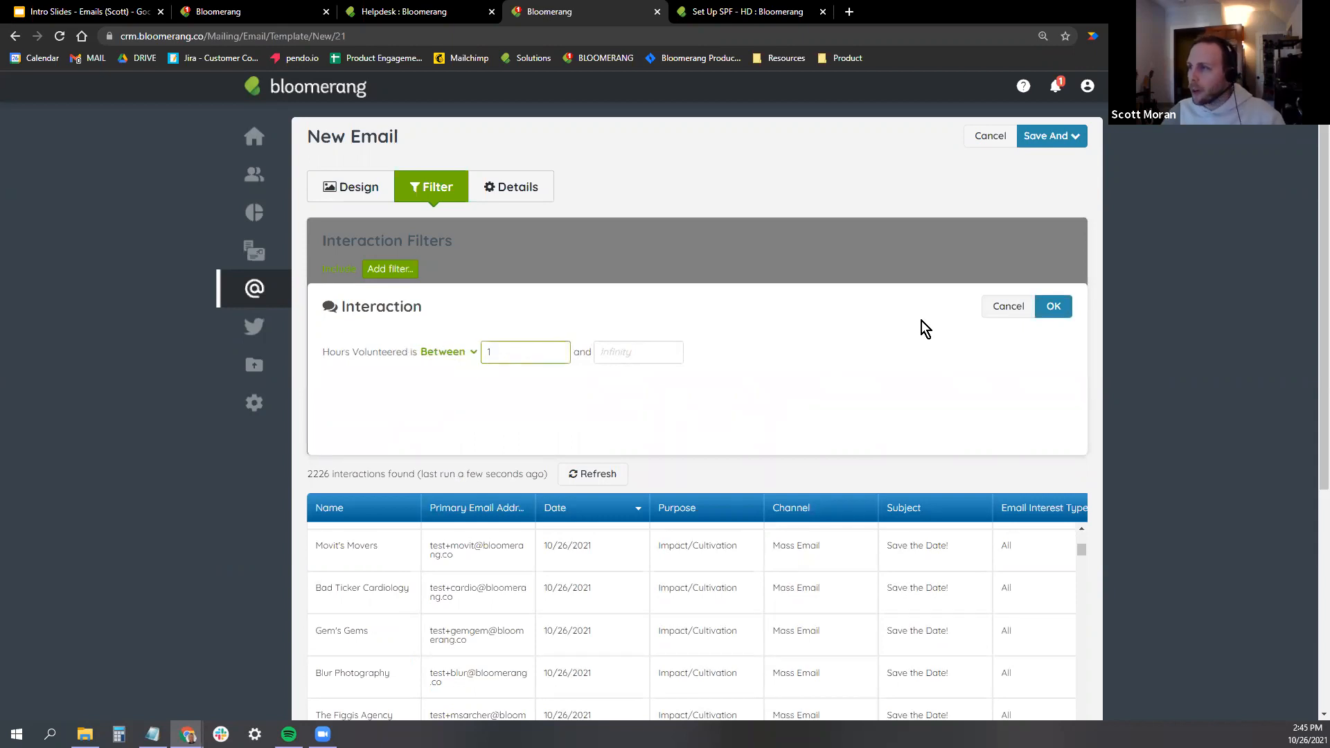
click(1054, 309)
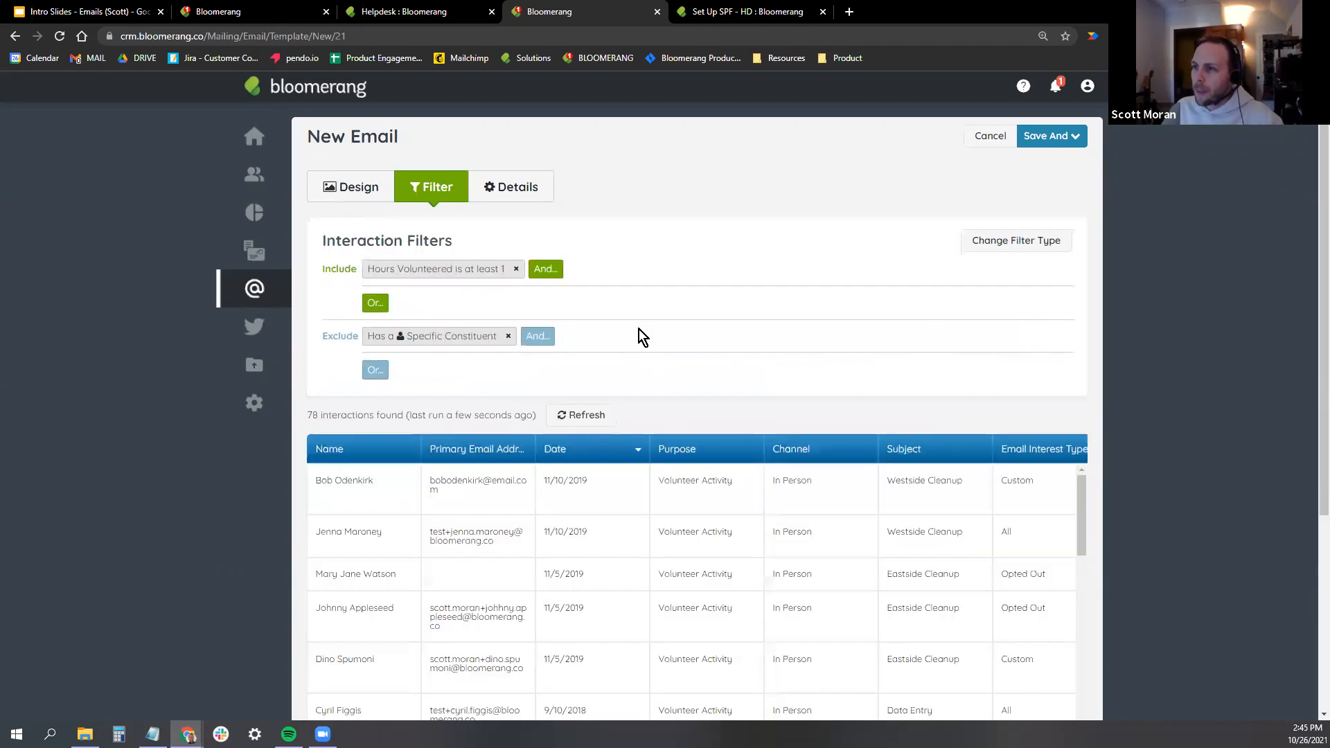
Add an include condition requiring the interaction's Date to be during this year.
click(557, 276)
text(date)
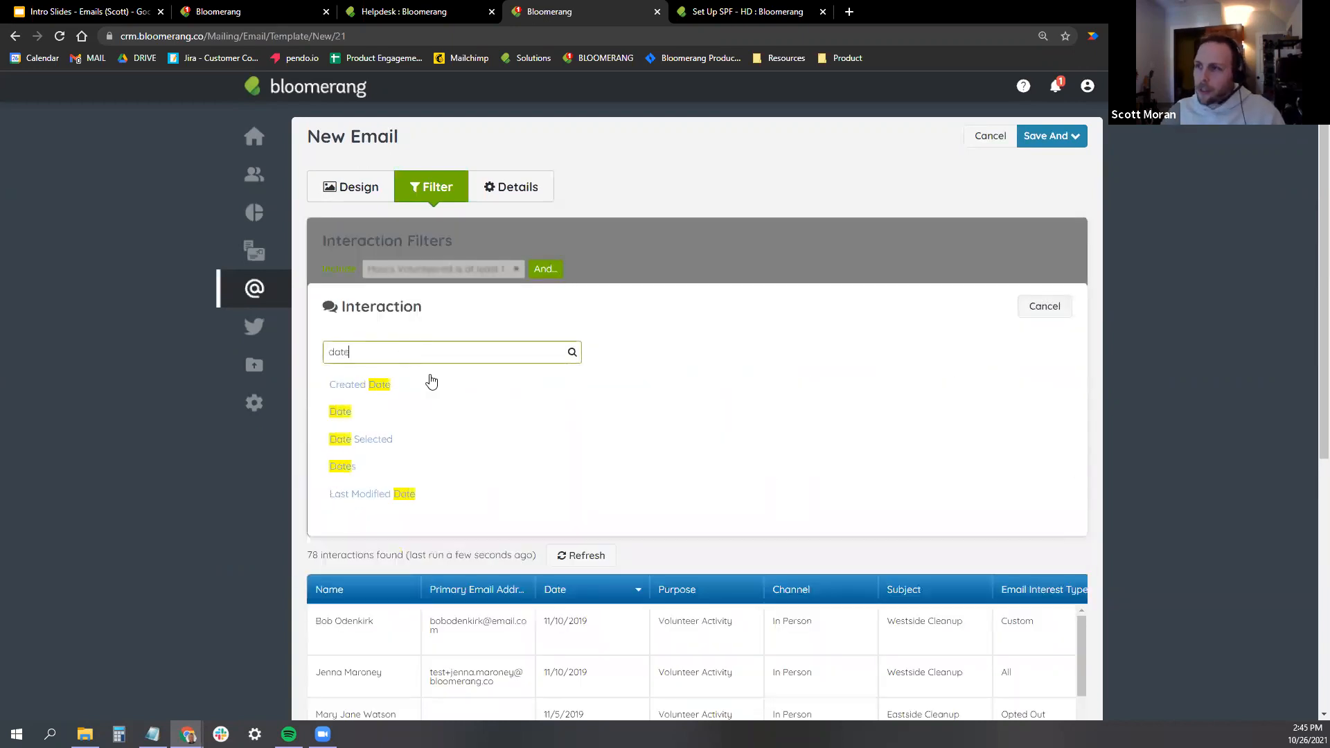
click(409, 413)
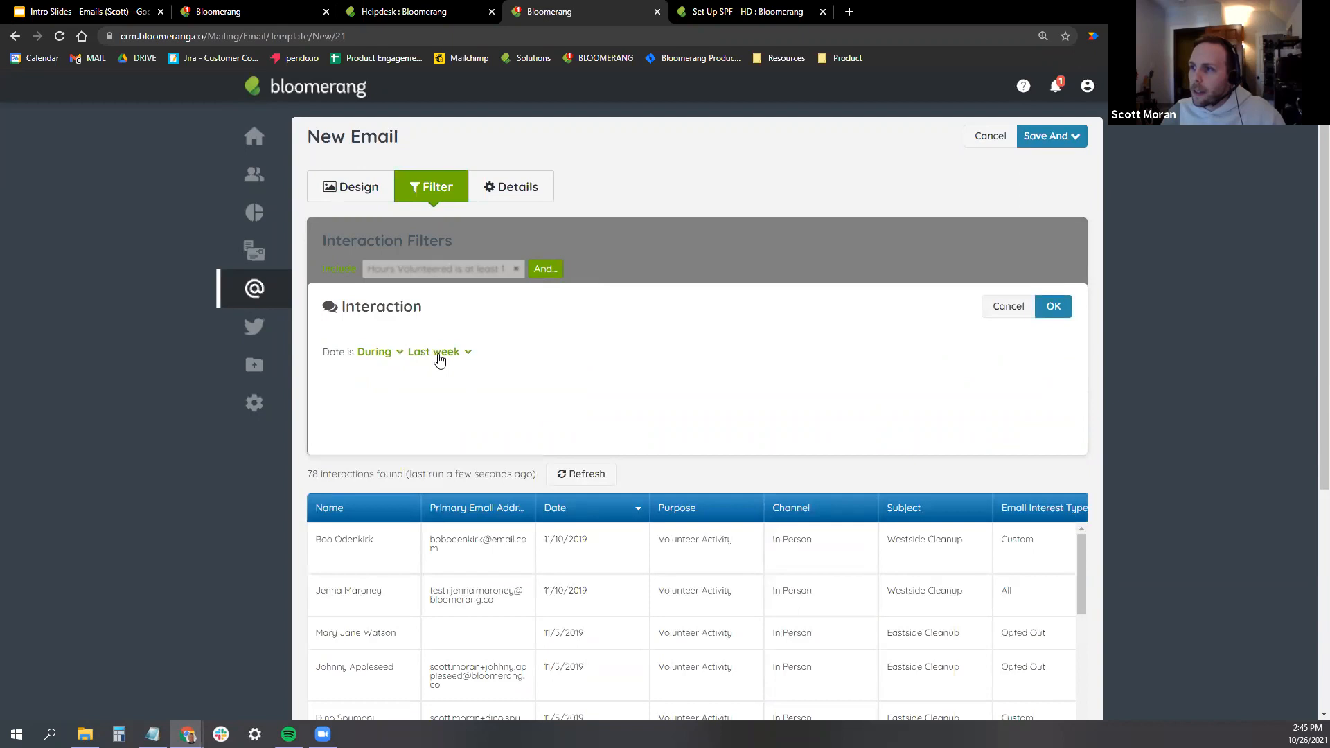
click(438, 353)
scroll(460, 453, down, 5)
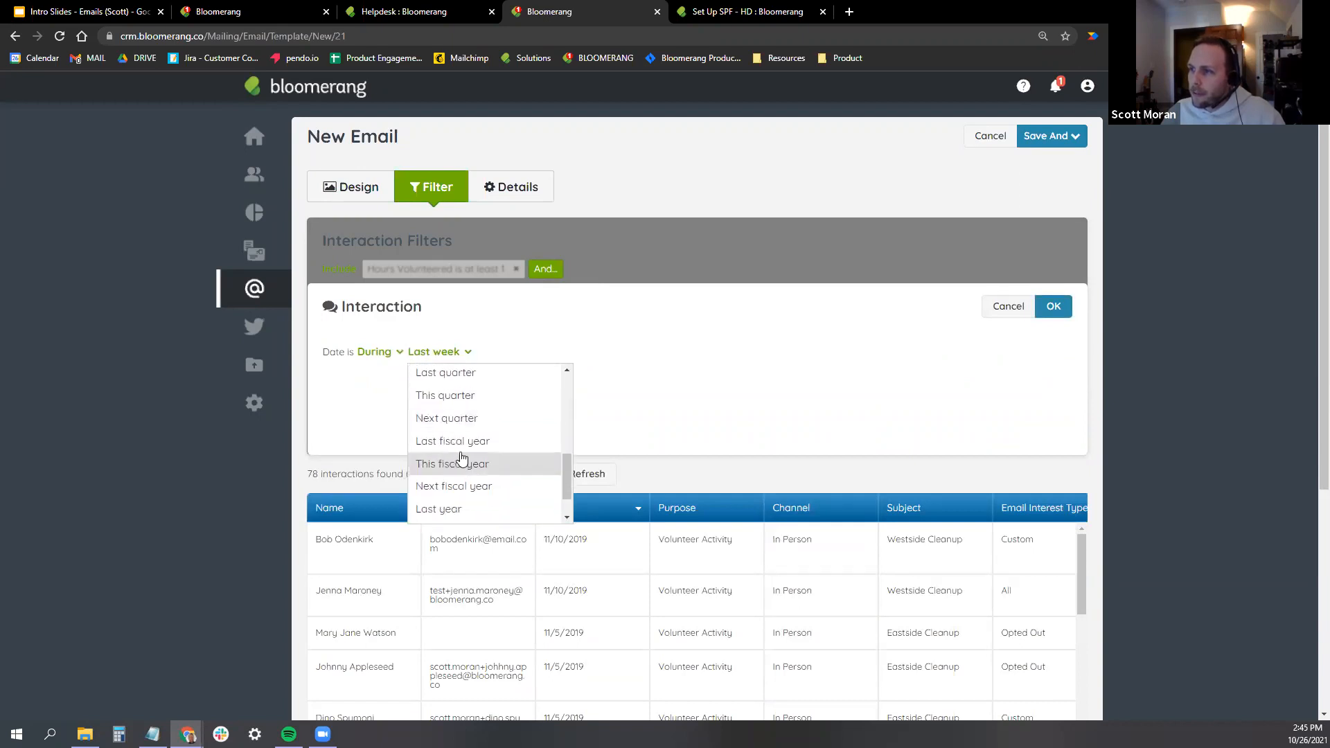
scroll(466, 443, down, 2)
click(462, 484)
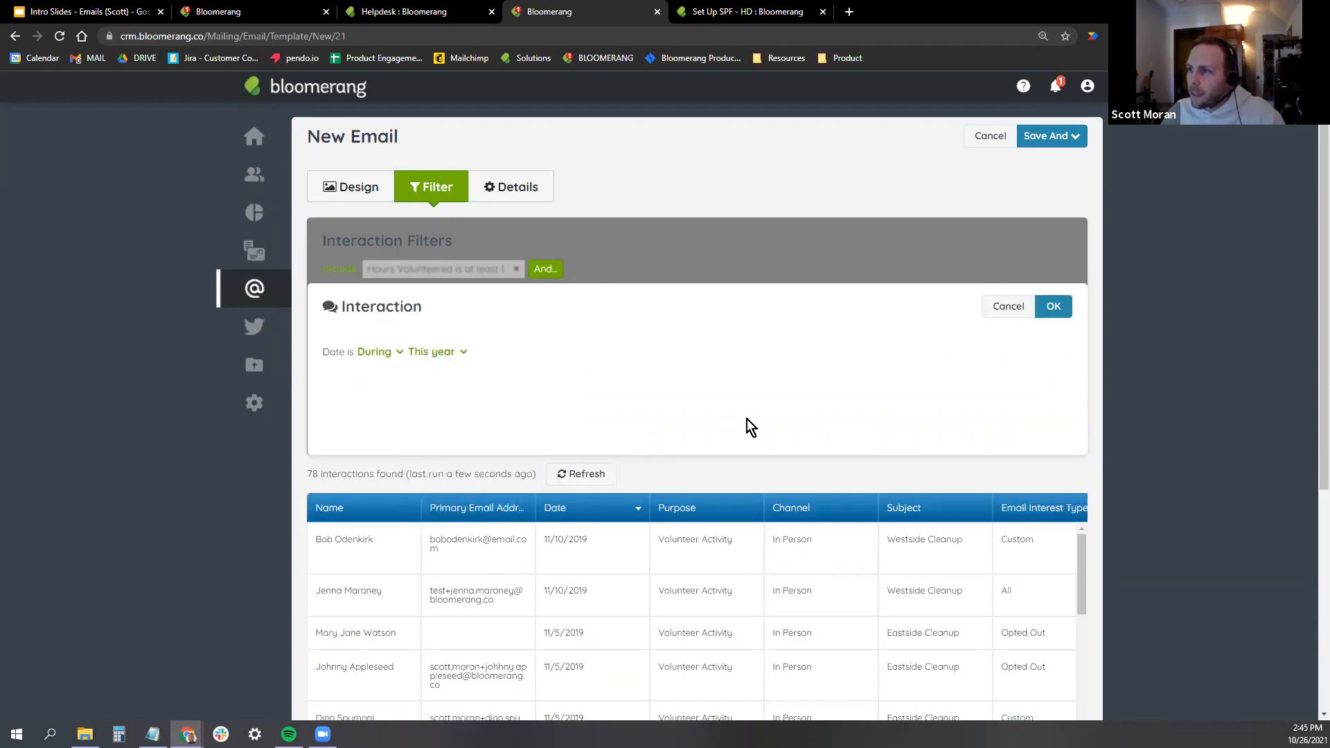
click(1069, 306)
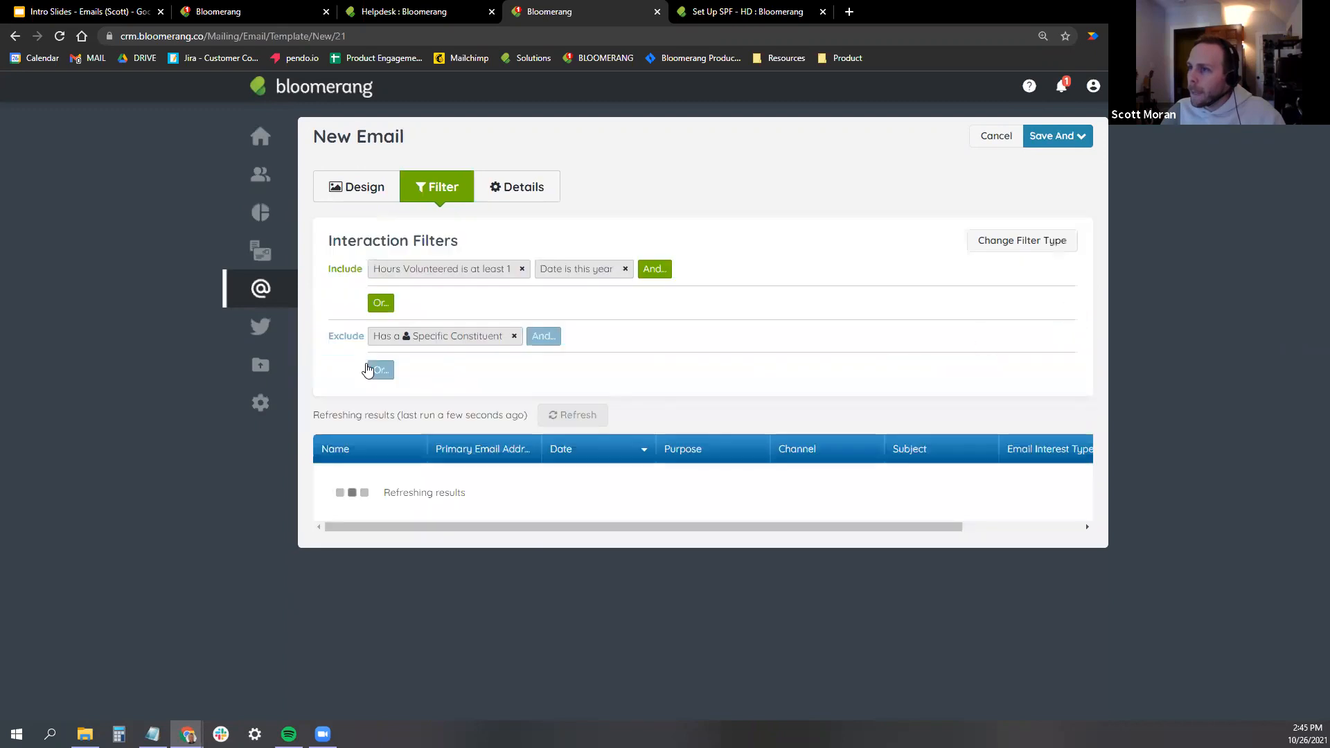
Change the Date condition of the include filters to last year.
click(609, 269)
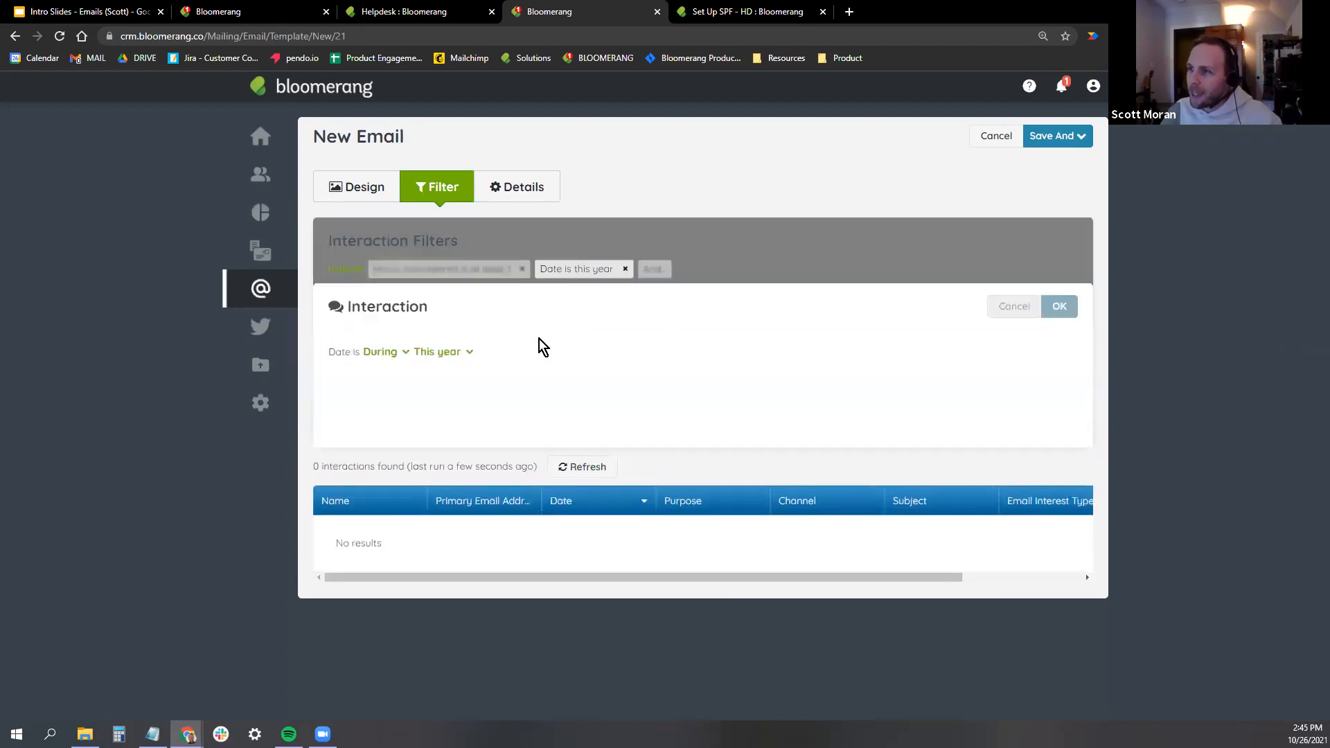
click(435, 352)
click(393, 356)
click(451, 351)
click(489, 490)
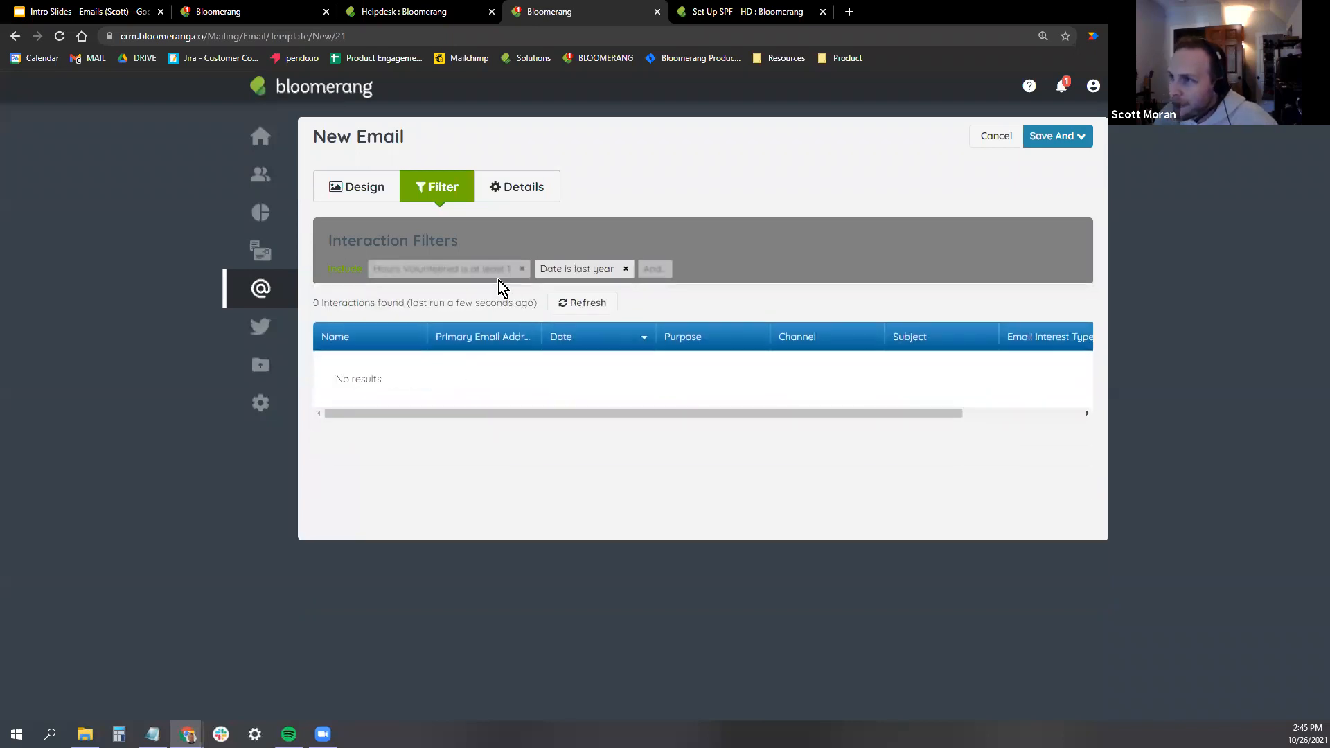
Remove the Date condition from the include filters and review the matching volunteer interactions and their number.
click(488, 269)
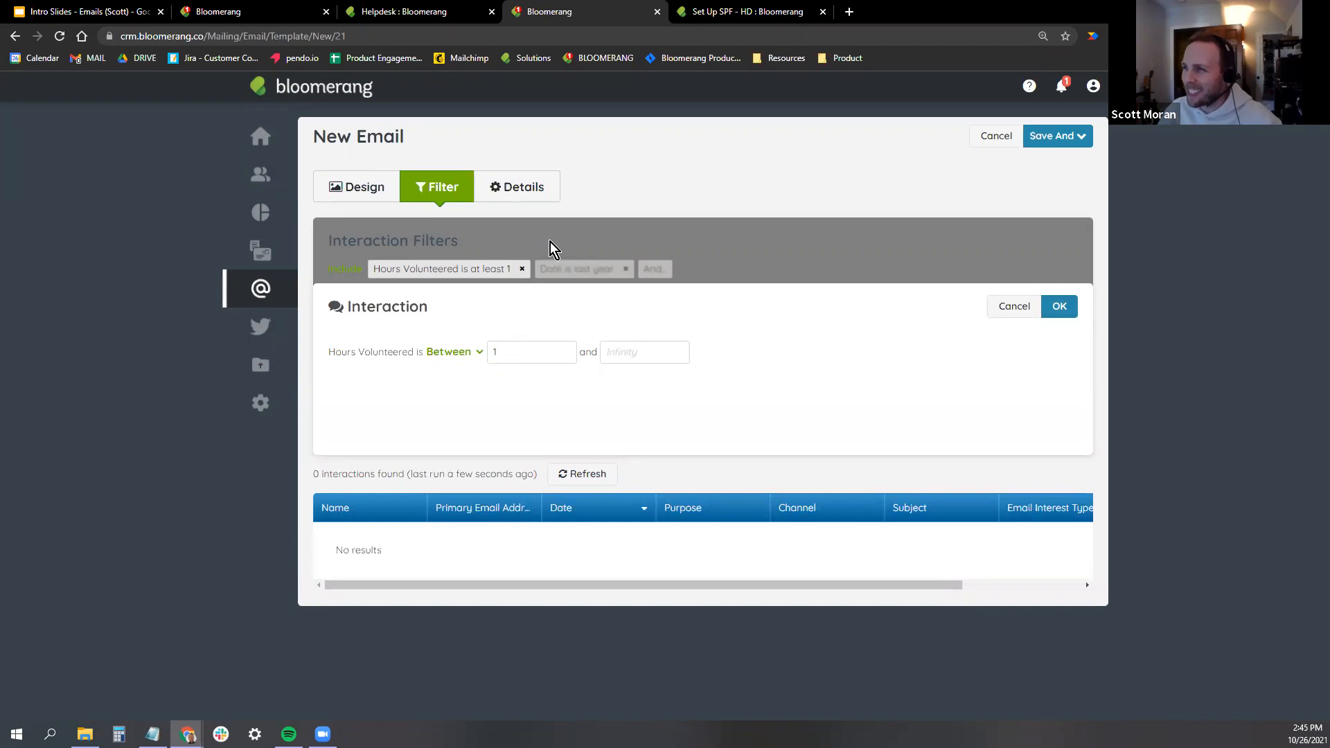
click(1010, 306)
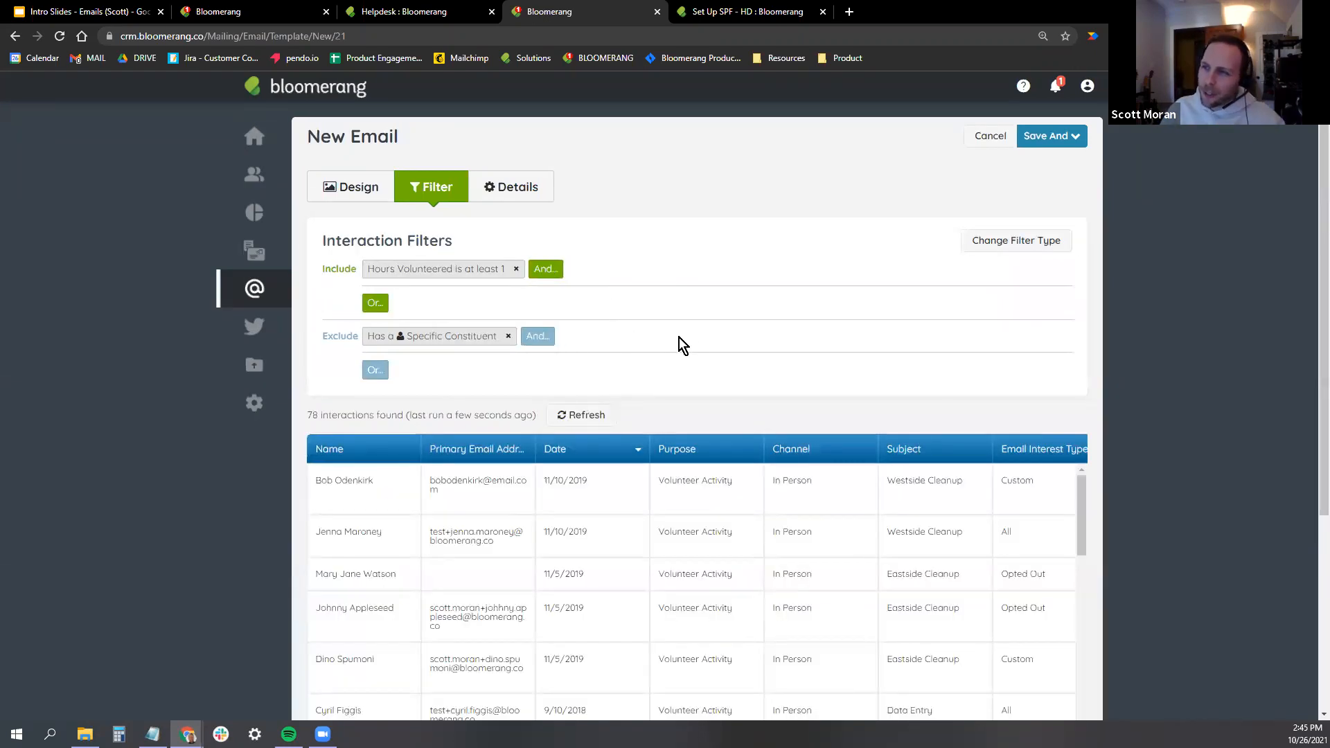
scroll(510, 439, down, 2)
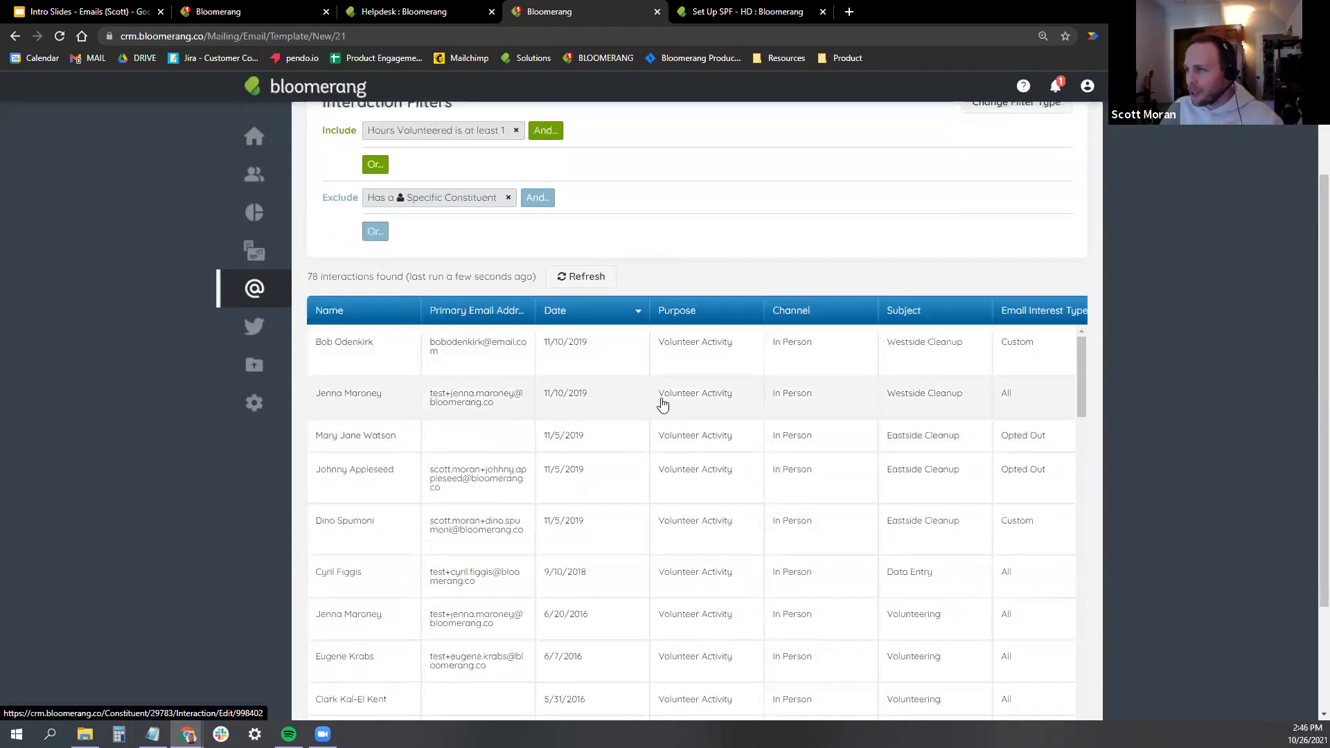
scroll(637, 321, up, 2)
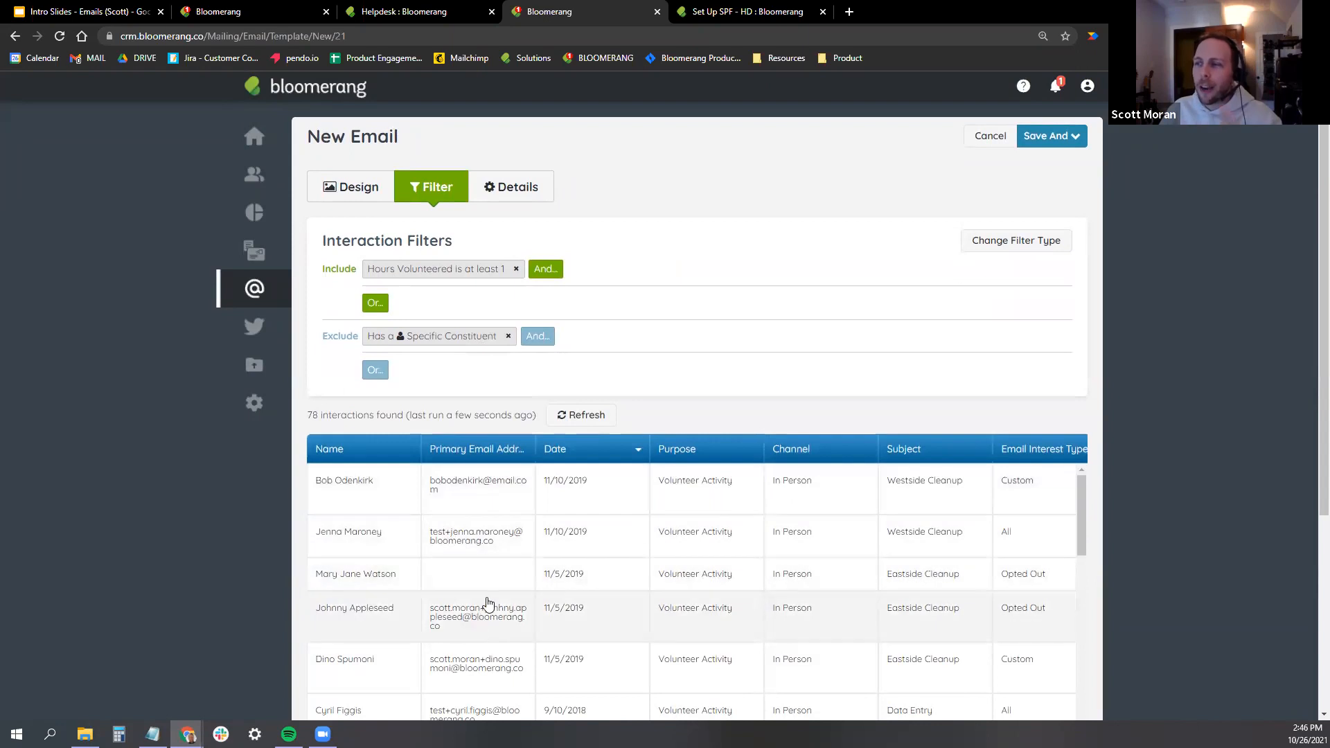
scroll(786, 384, down, 2)
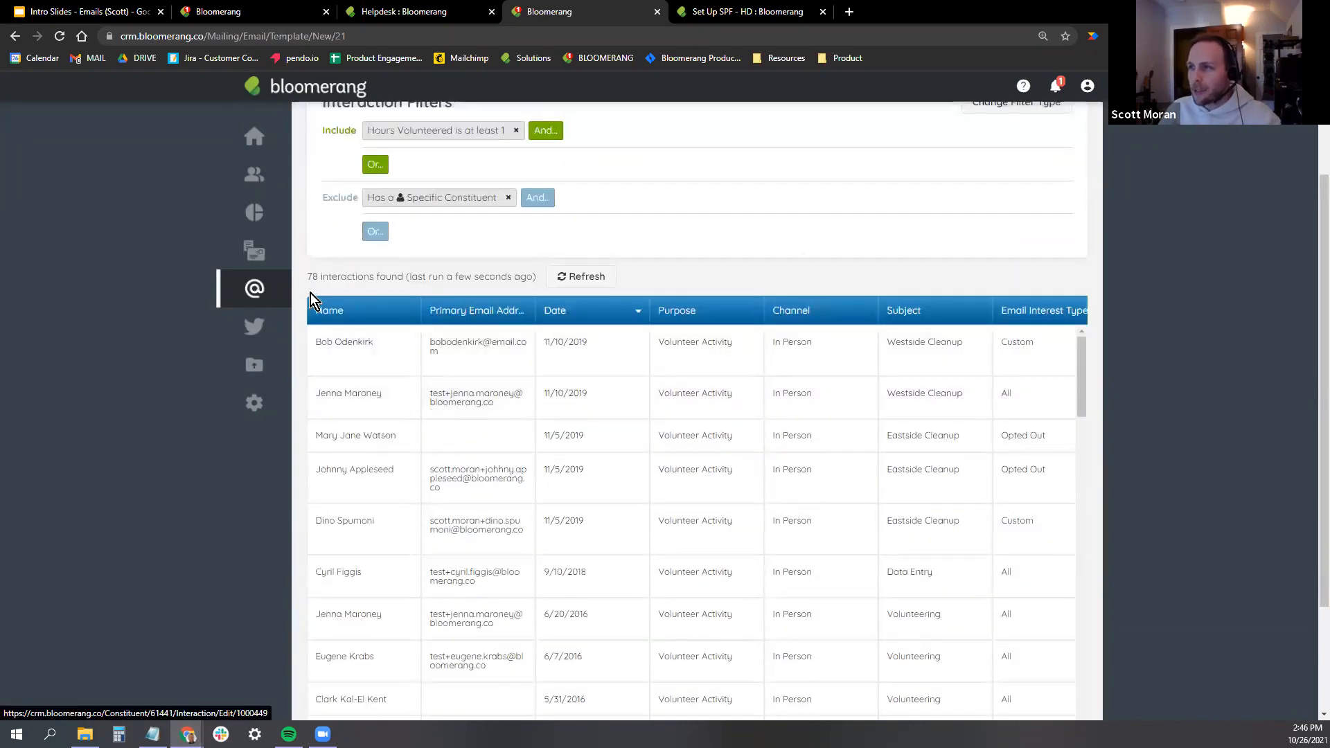
drag(405, 277, 301, 276)
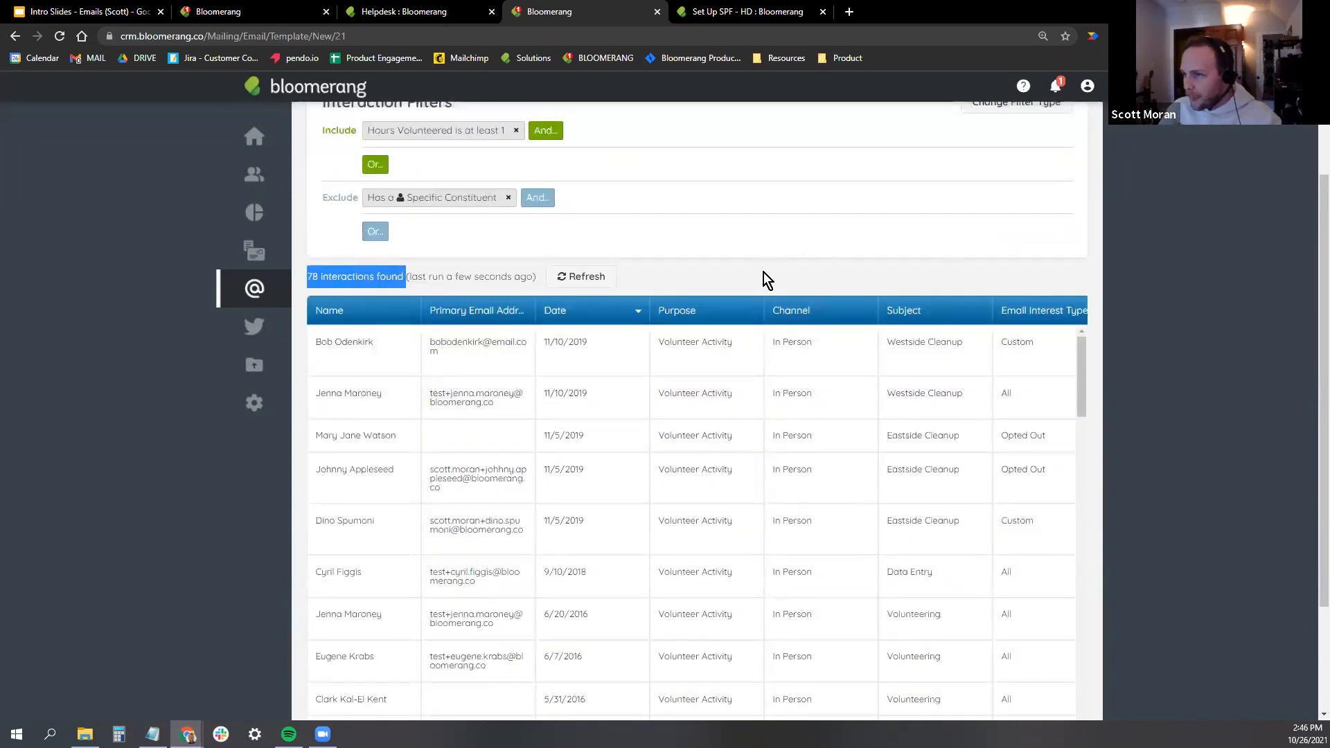
scroll(781, 395, up, 2)
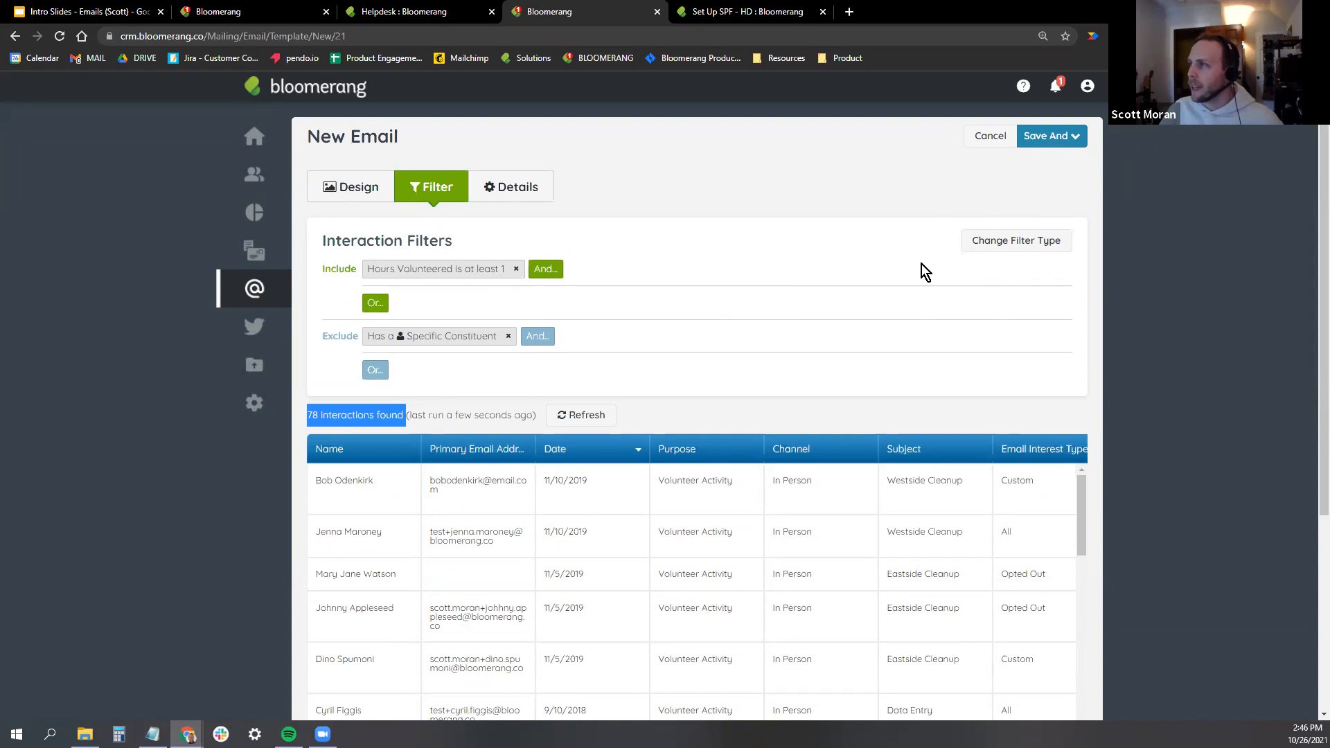
Change the email's filter type from Interaction to Transaction.
click(1020, 243)
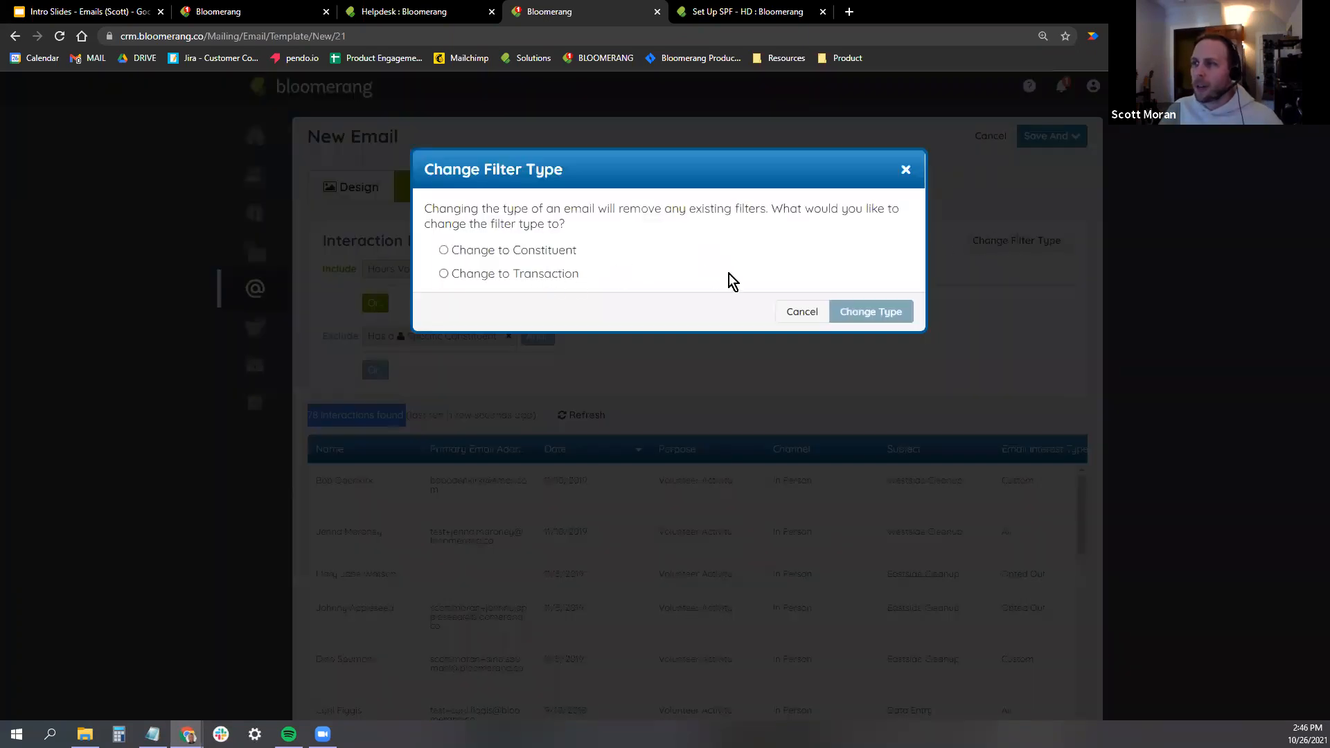
click(513, 275)
click(865, 313)
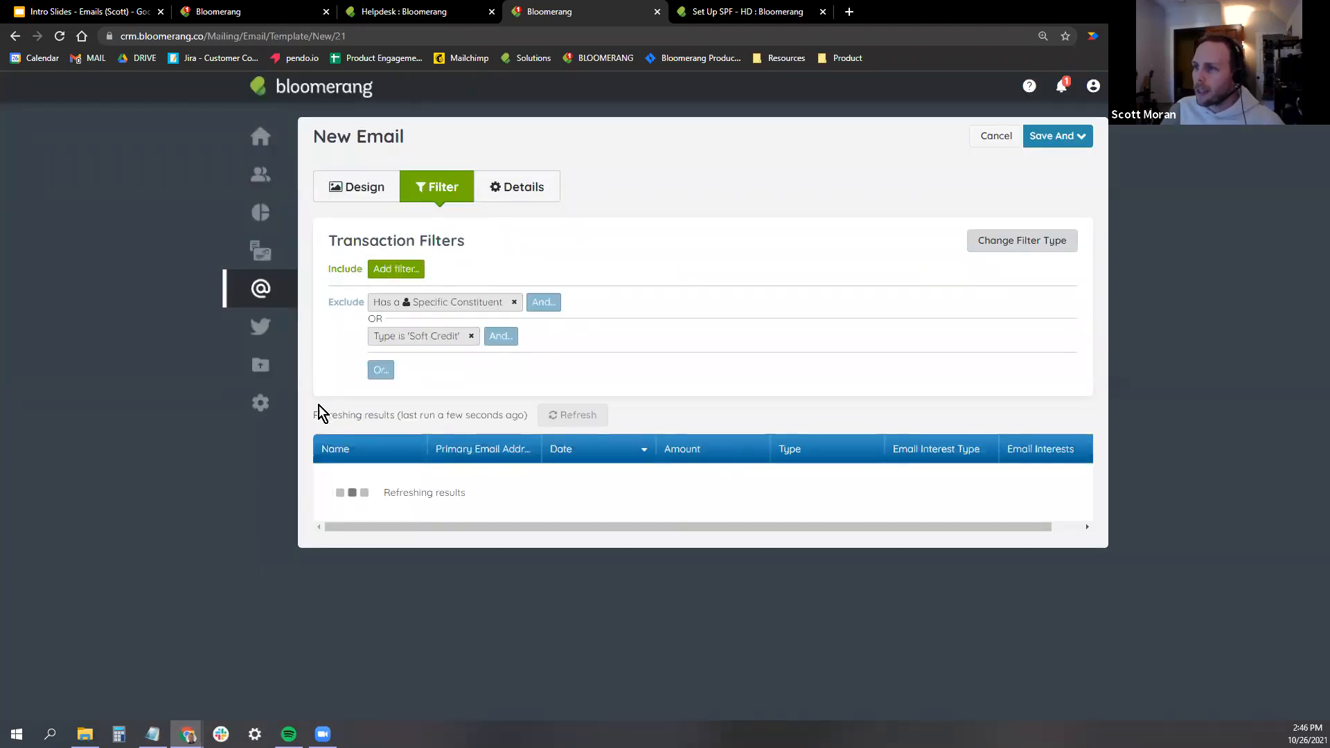
Examine the default exclude filters for transactions, including the statuses behind the Specific Constituent condition.
drag(412, 414, 309, 132)
click(426, 300)
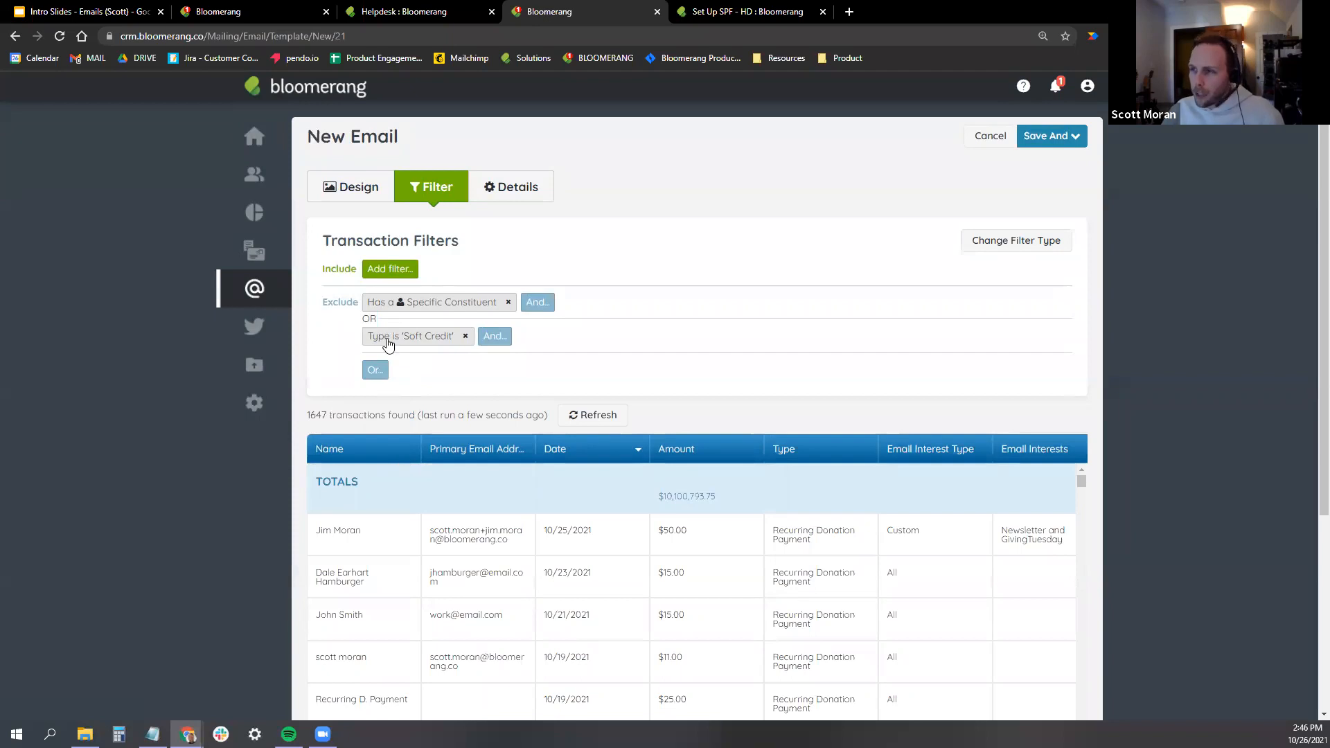
click(448, 303)
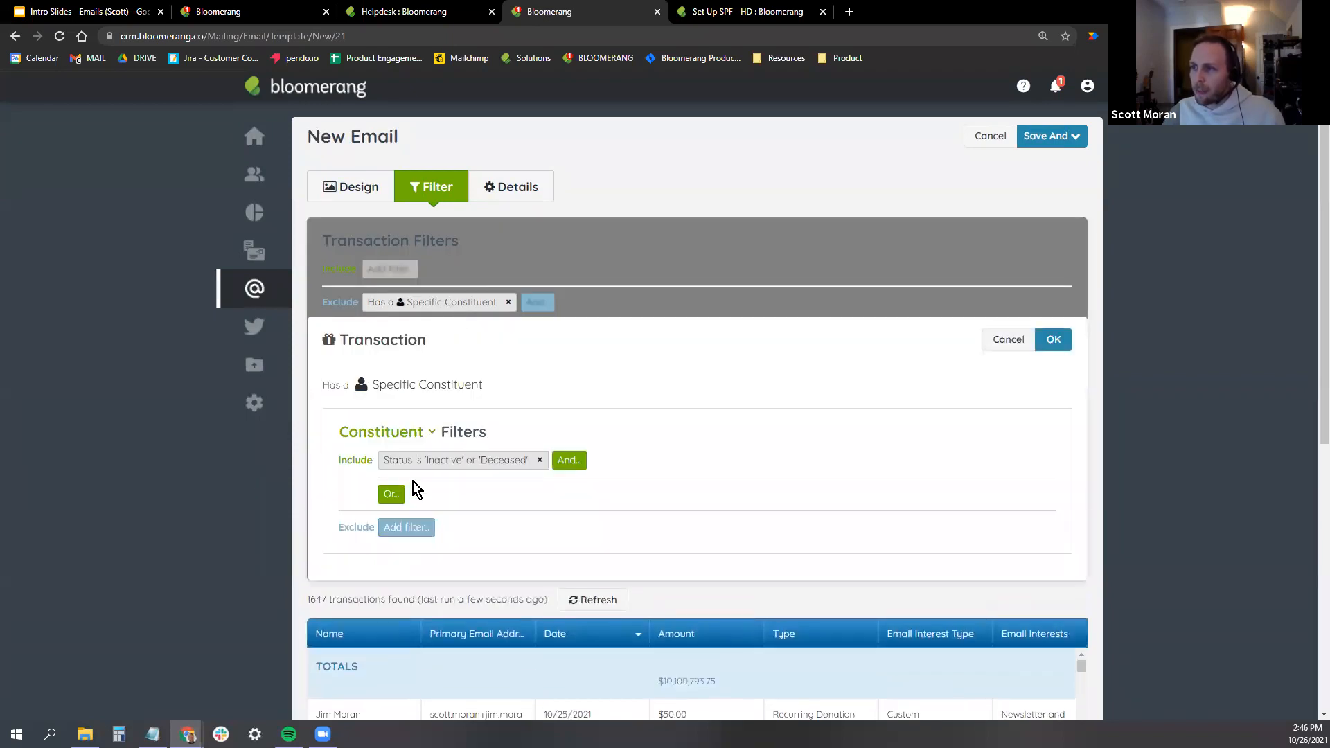
click(1010, 340)
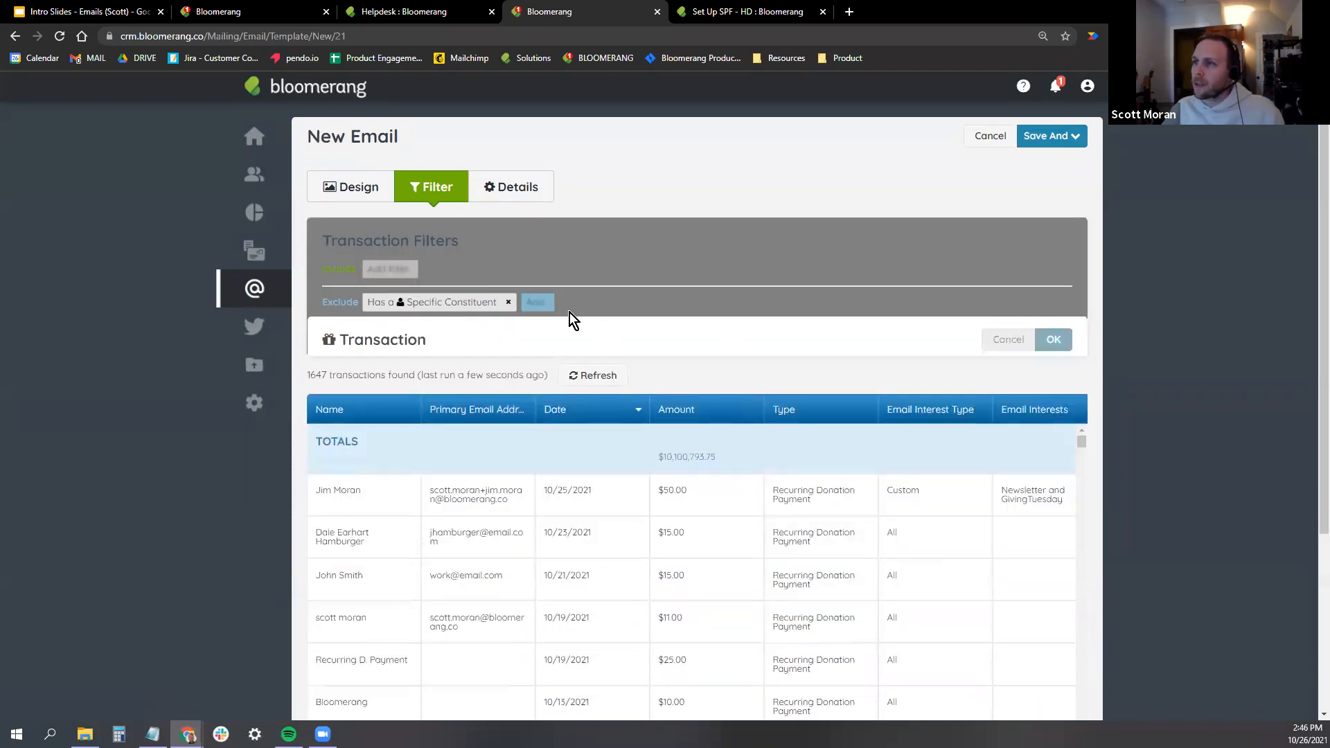
Add an include condition requiring the transaction's Fund to be Health & Research.
click(401, 267)
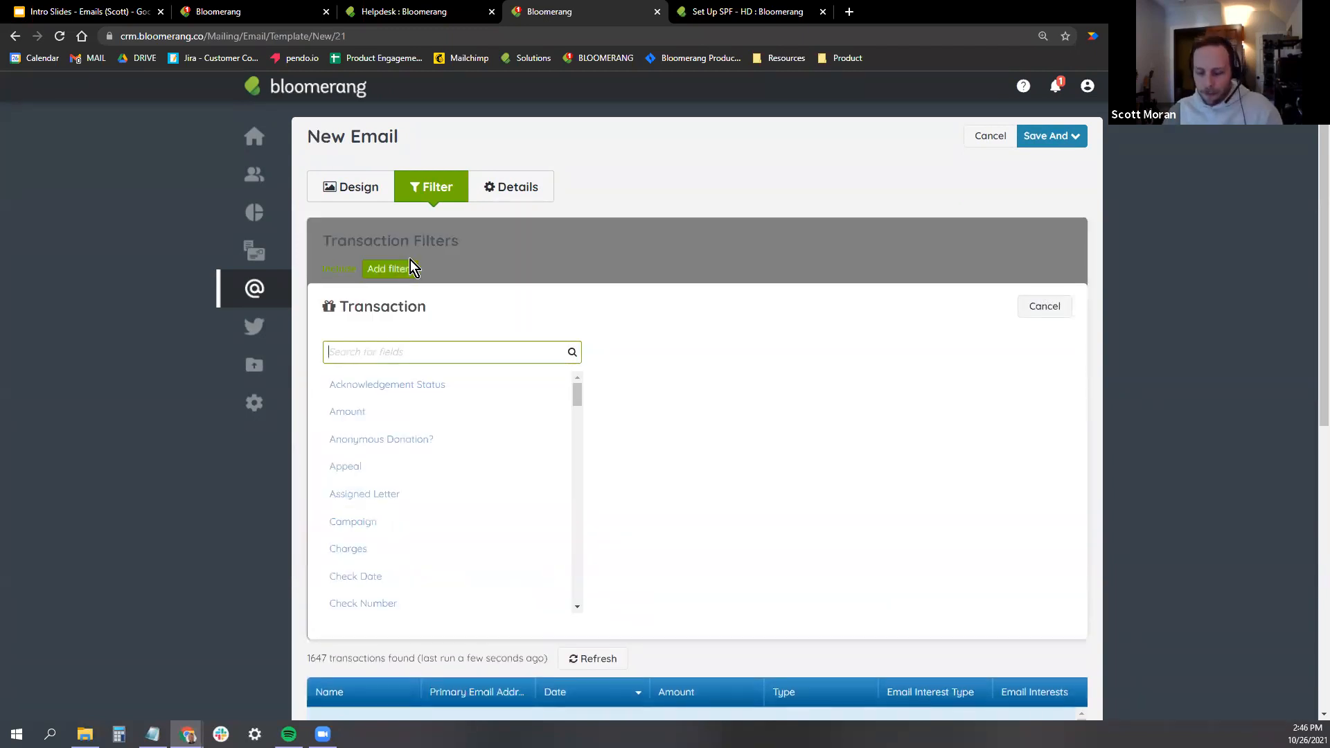
text(Fund)
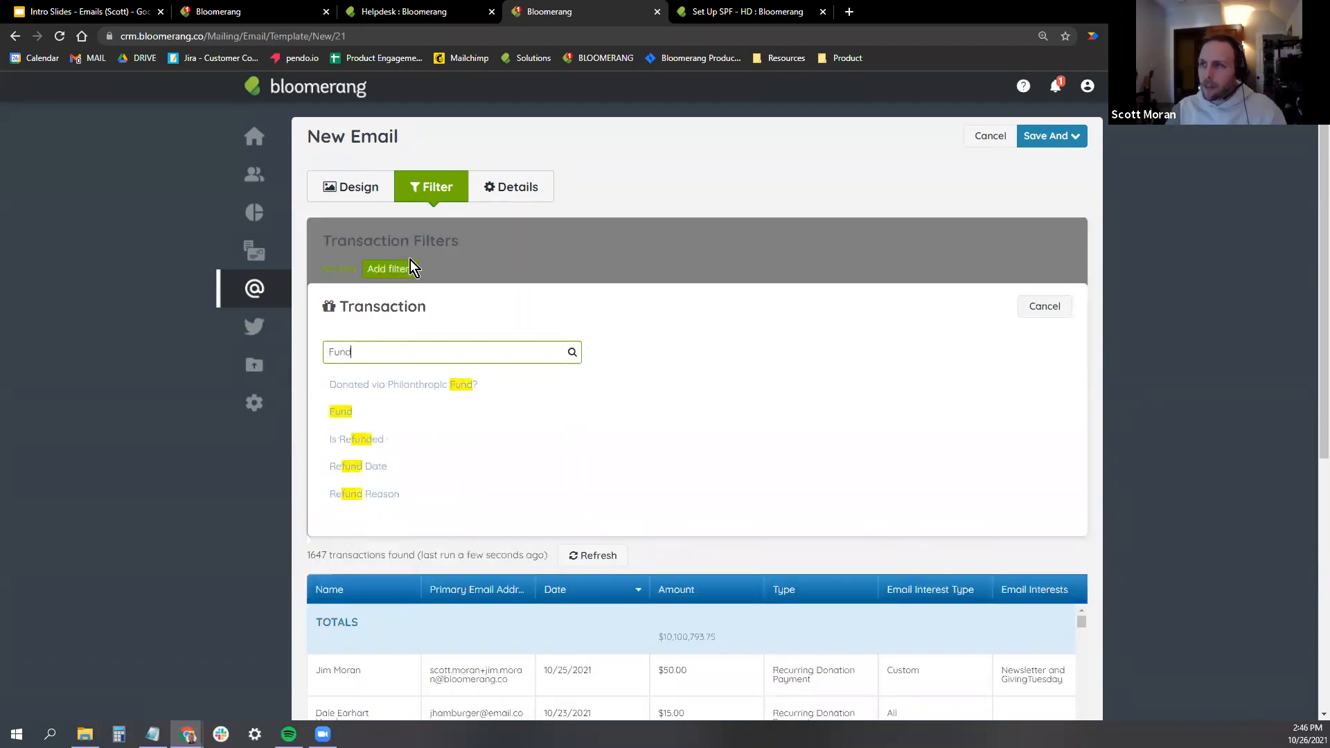
click(365, 413)
click(431, 349)
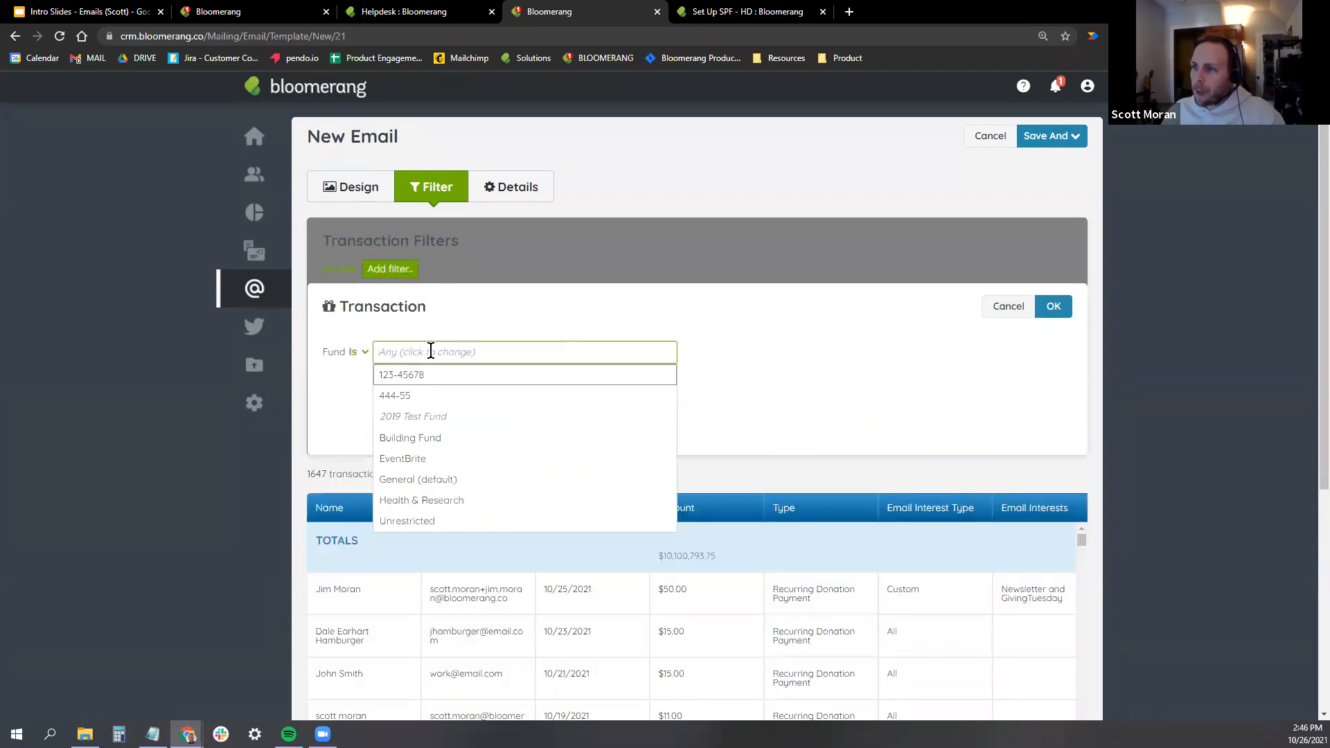
click(426, 500)
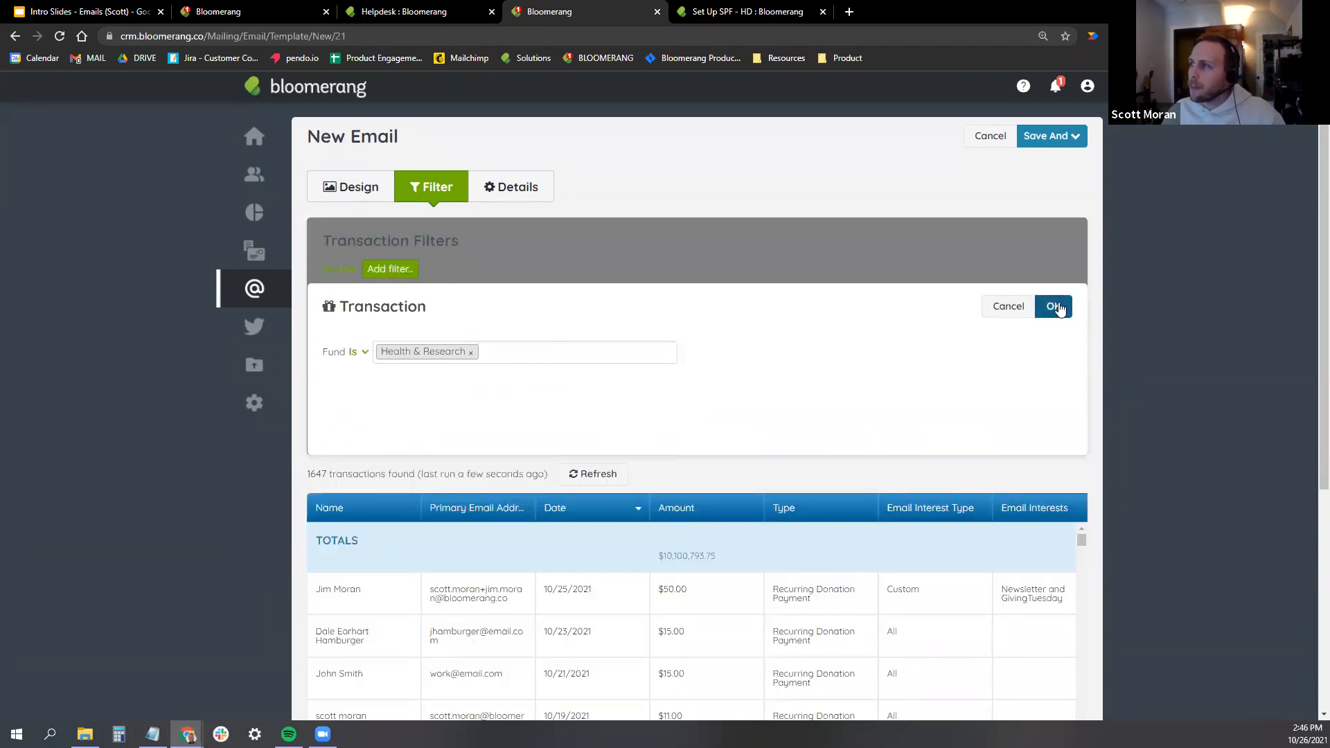
click(1060, 306)
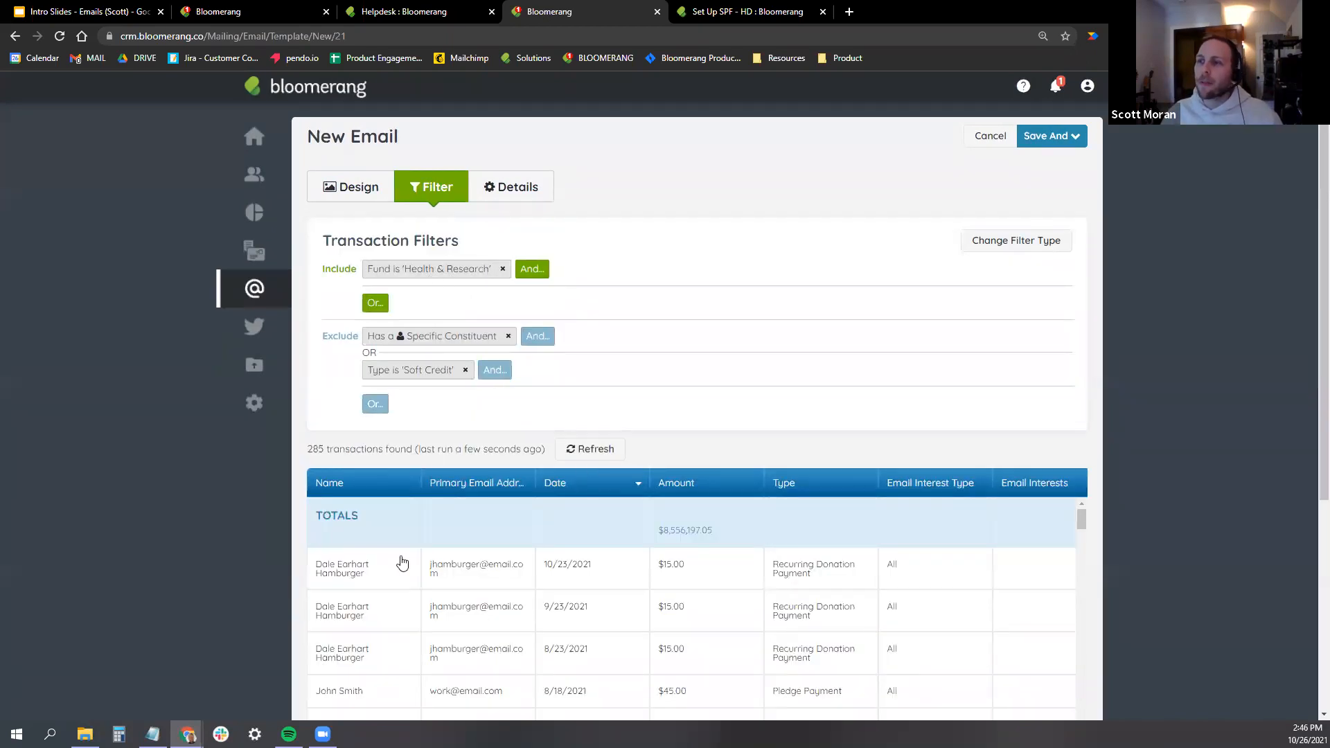
Review the matching transactions for constituents that are listed more than once.
scroll(638, 388, down, 2)
scroll(513, 453, down, 5)
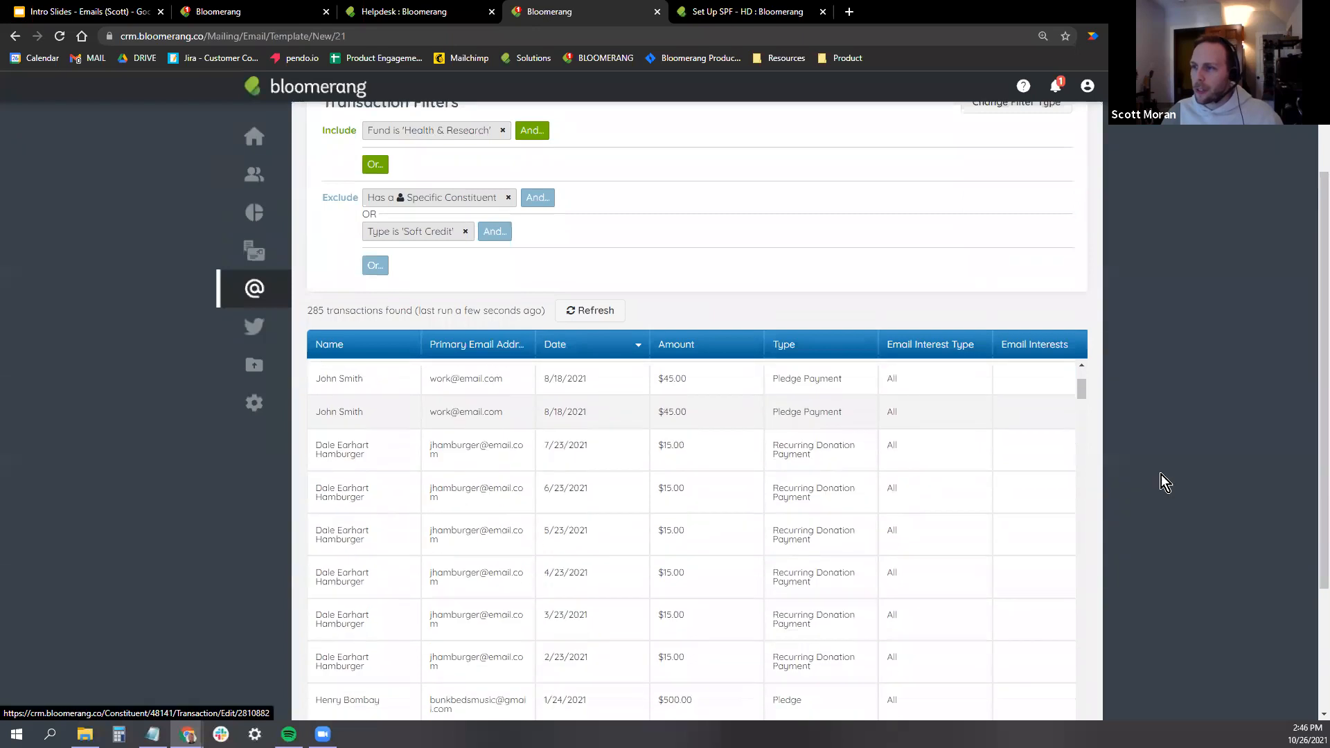
scroll(485, 520, up, 5)
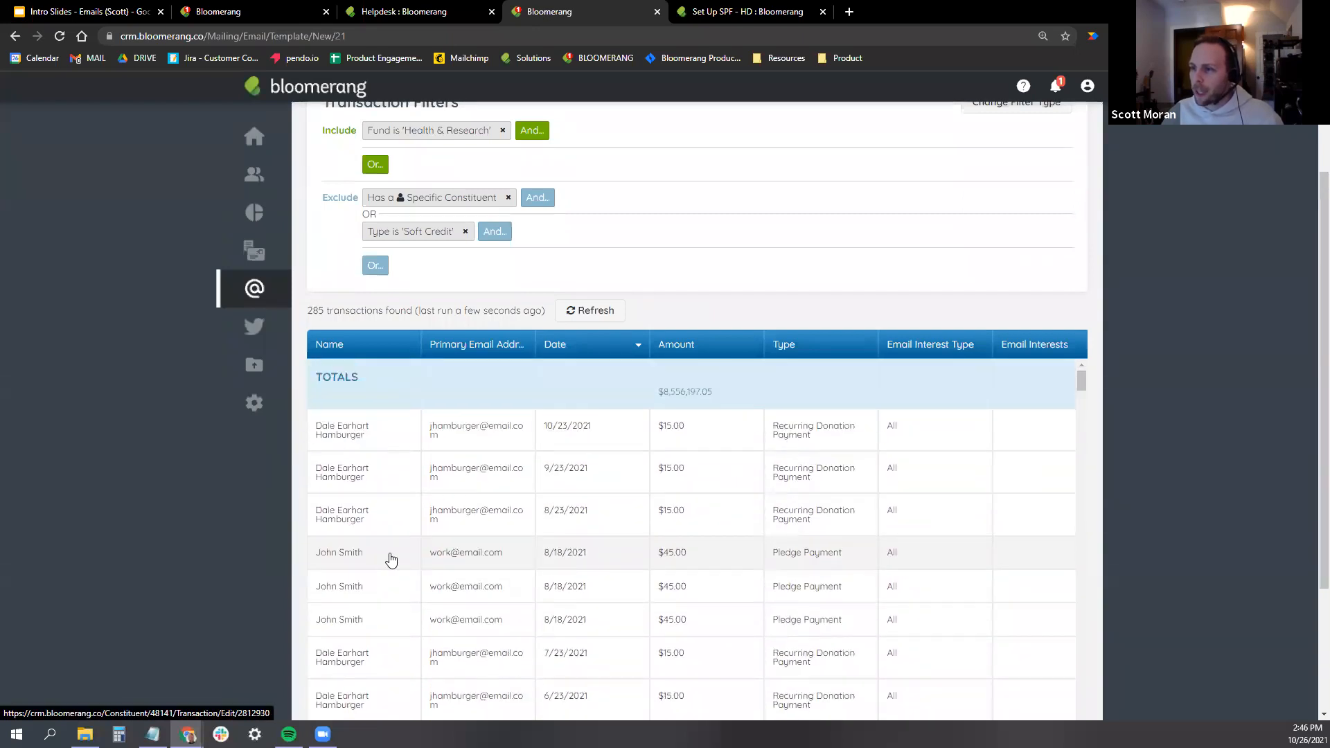
scroll(499, 478, down, 6)
scroll(500, 506, down, 10)
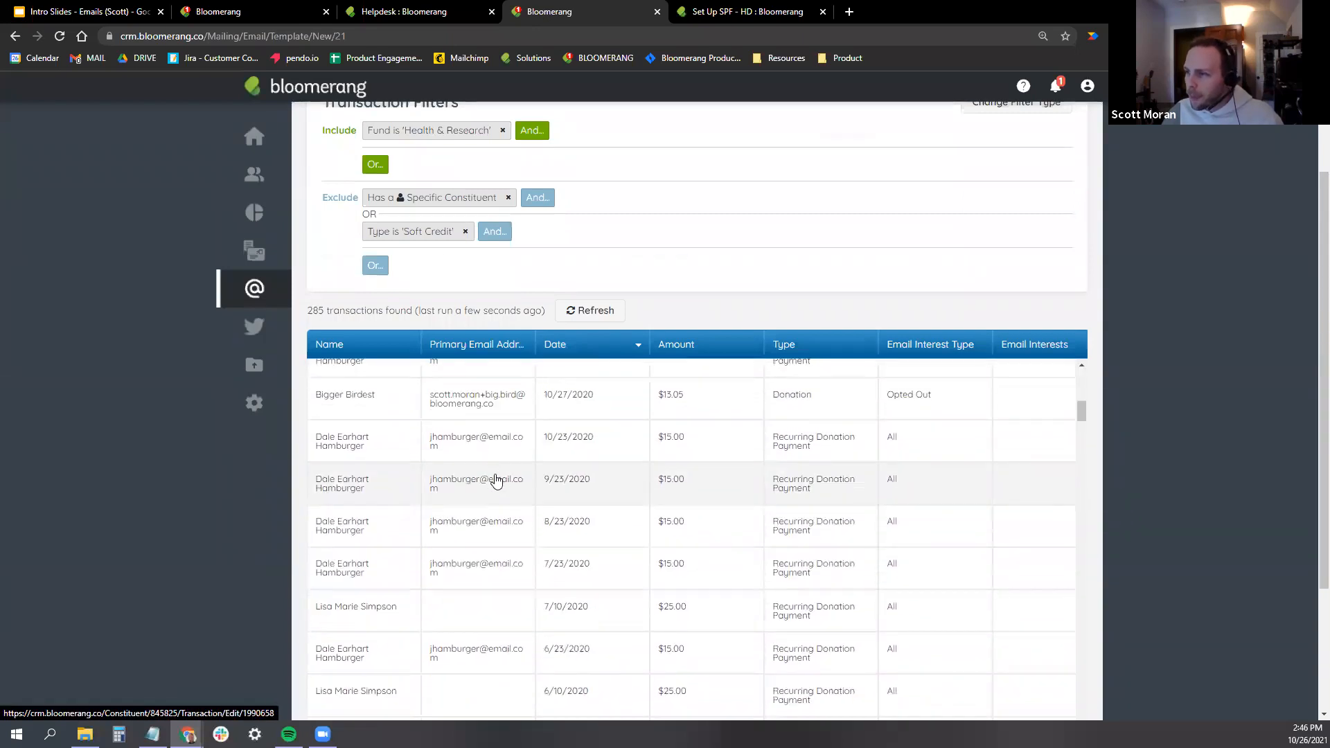
scroll(748, 450, up, 15)
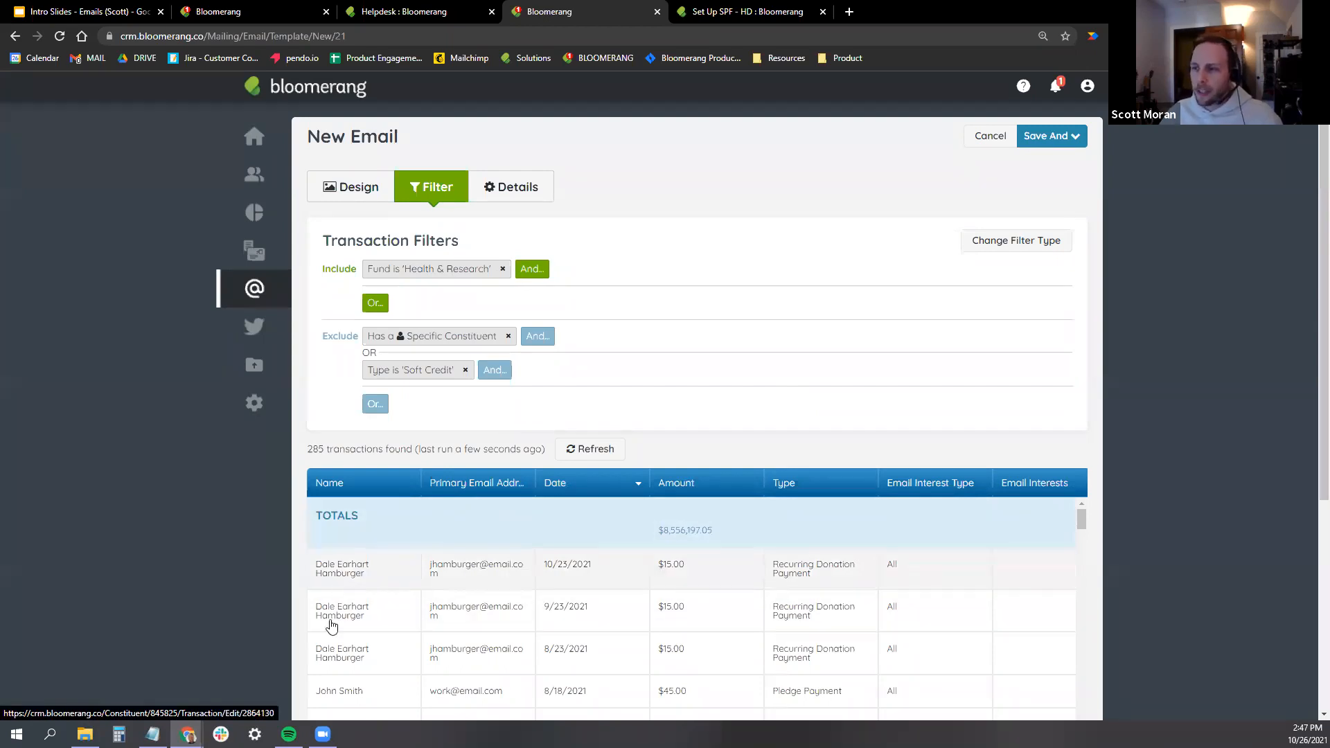
scroll(380, 598, down, 3)
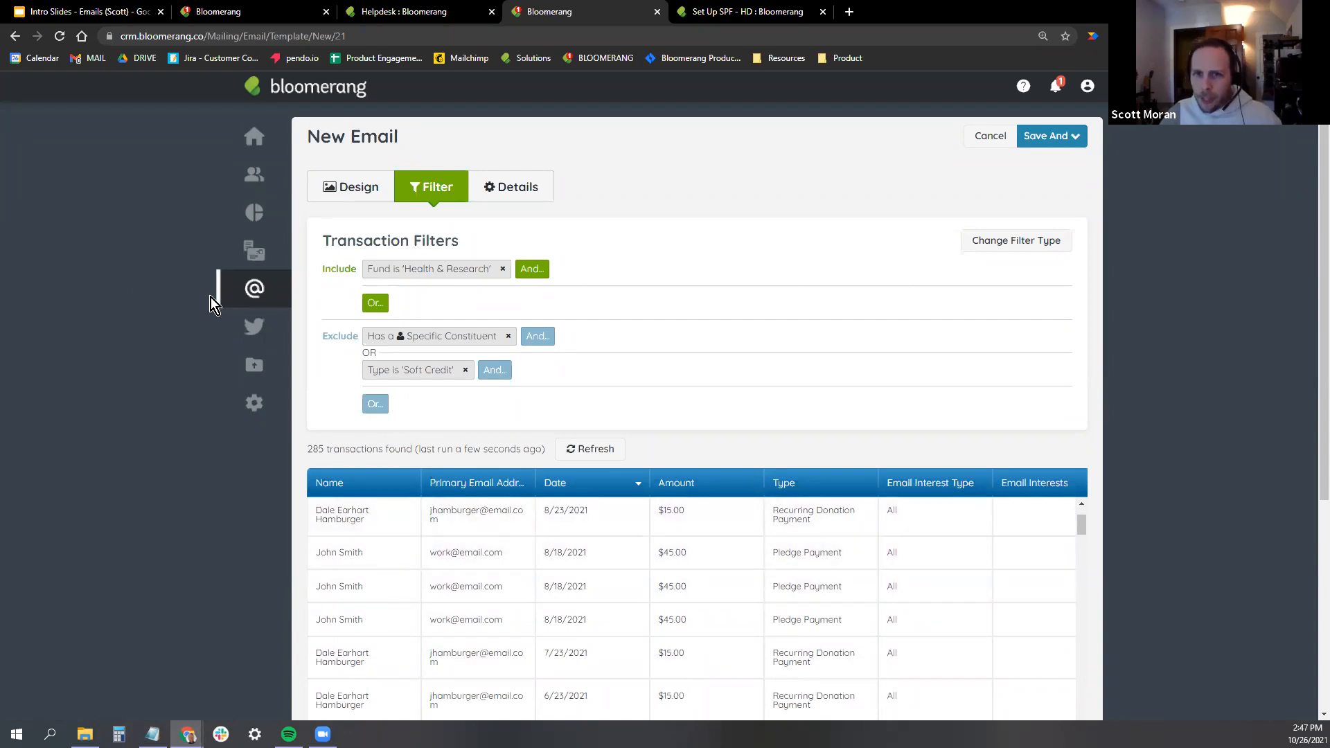
Change the email's filter type from Transaction to Constituent.
click(985, 246)
click(499, 252)
click(874, 311)
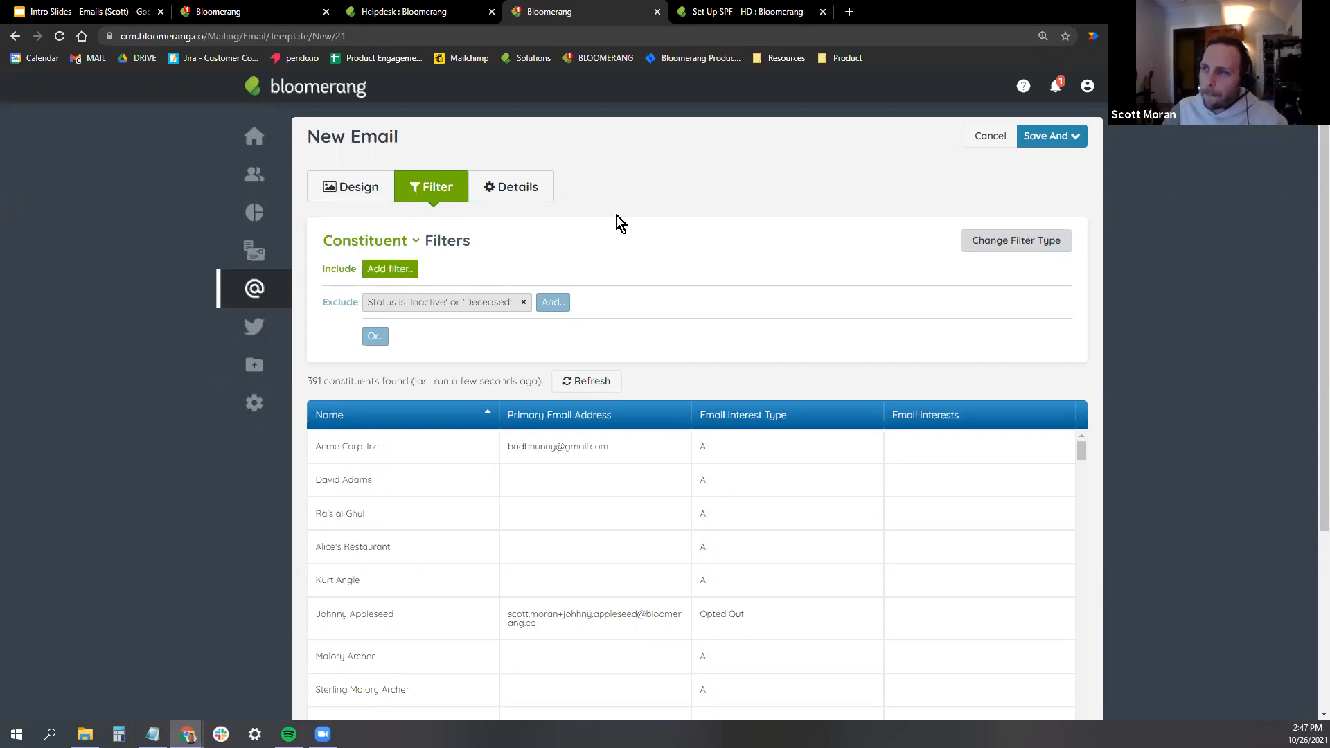
Return to the email's design and read through the GivingTuesday template's content.
click(360, 187)
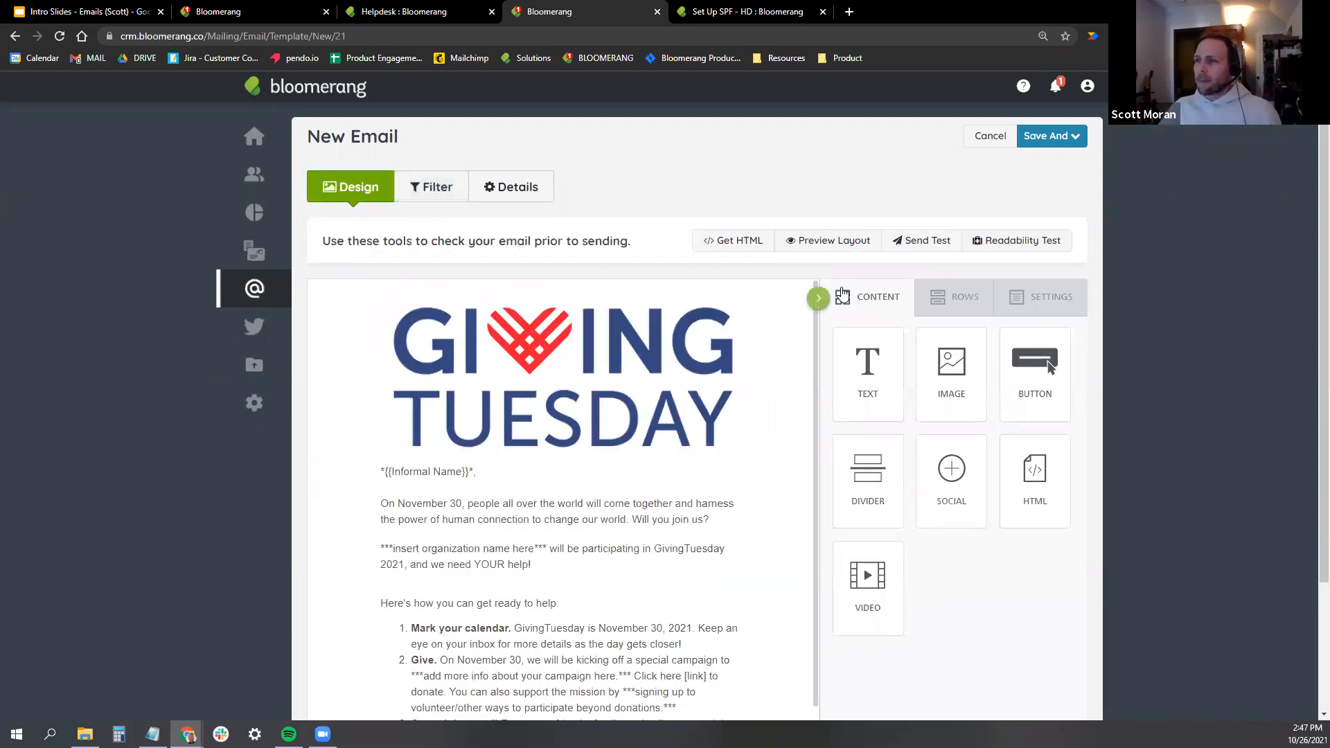
scroll(647, 347, down, 4)
scroll(580, 469, up, 5)
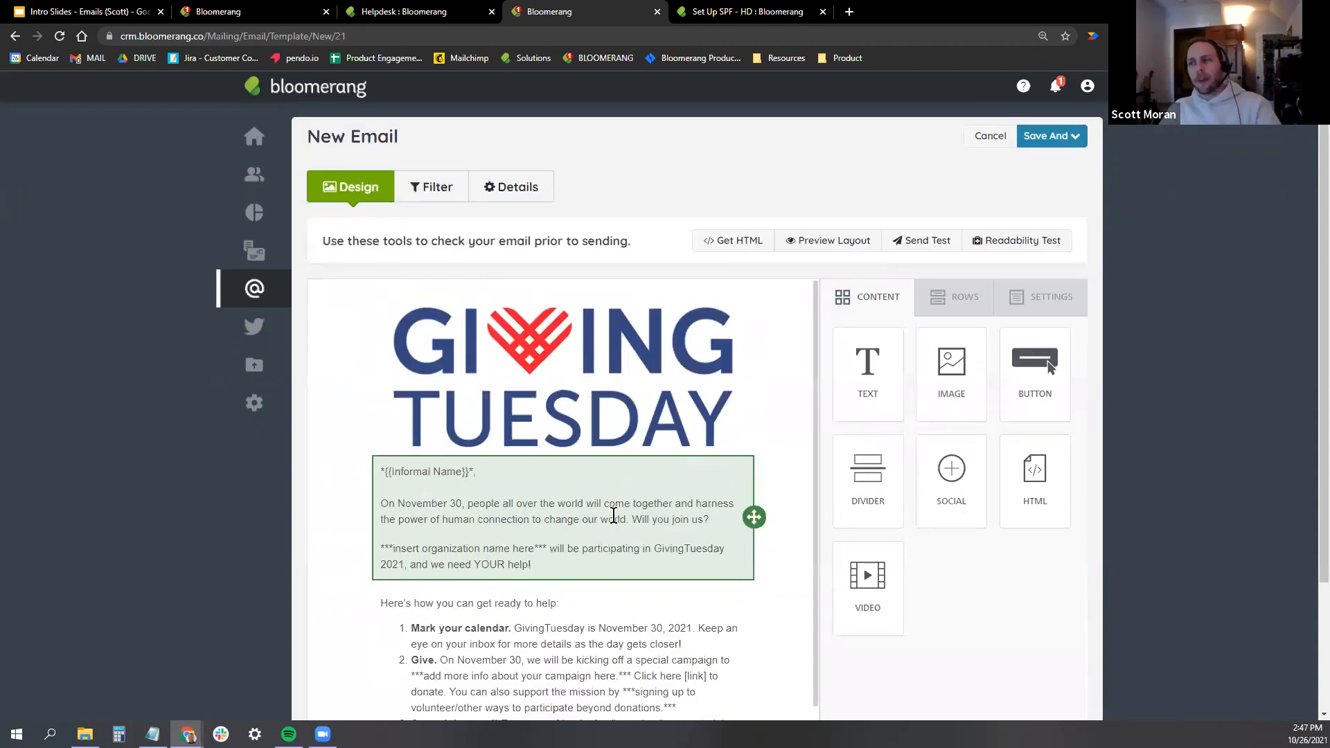
scroll(592, 446, down, 2)
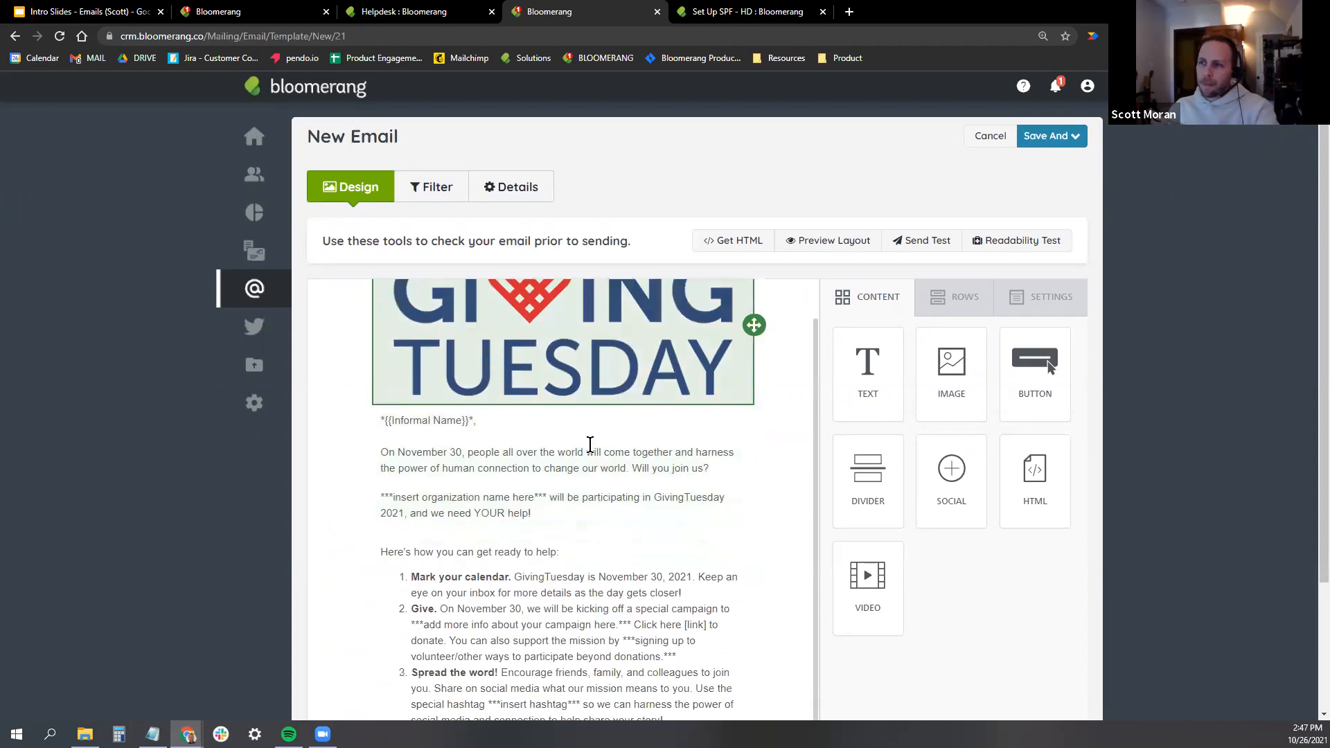
scroll(539, 480, down, 2)
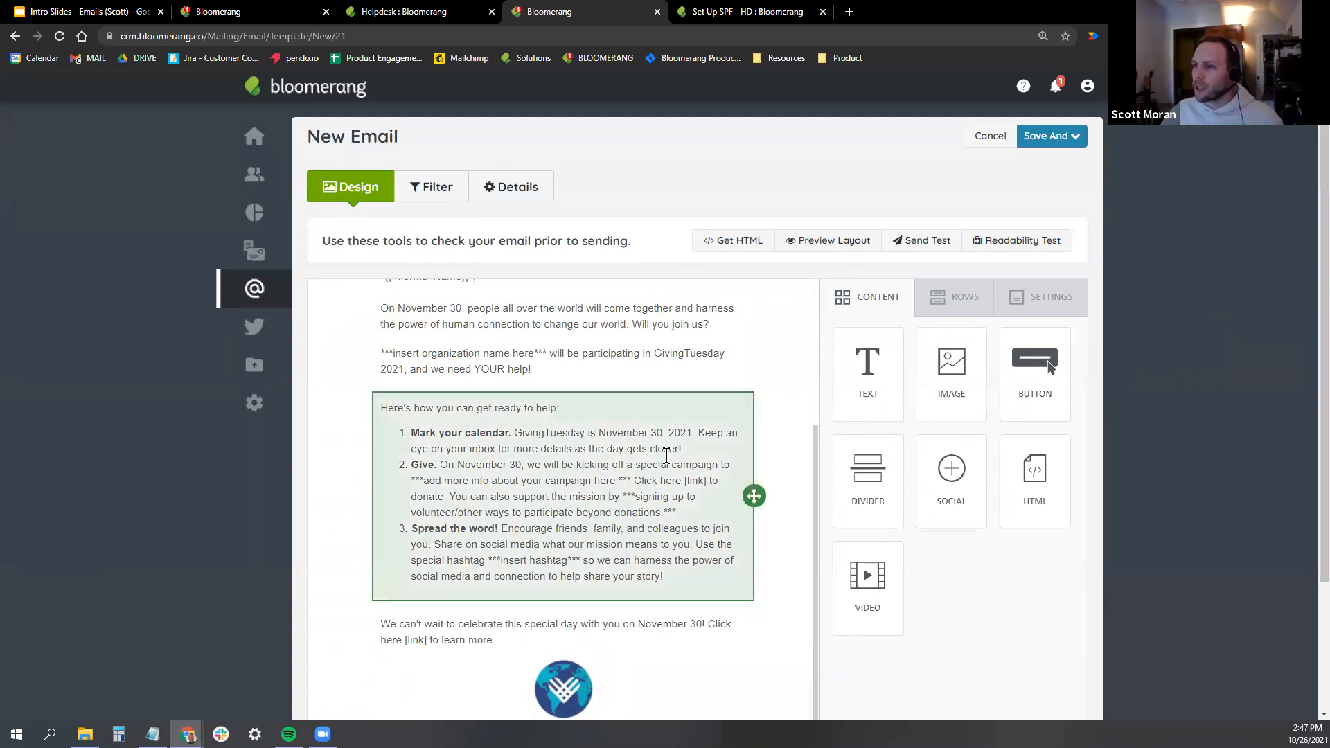
scroll(591, 428, down, 1)
scroll(530, 453, up, 3)
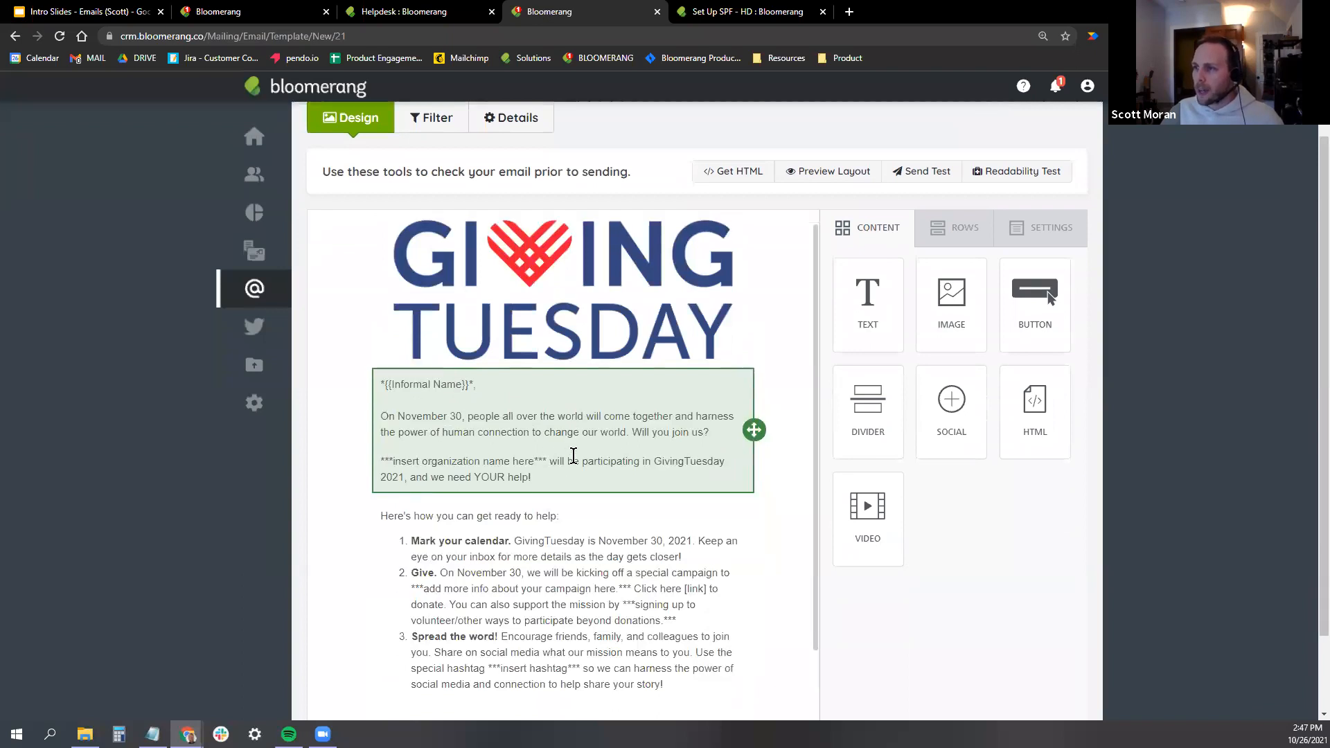
Examine the organization name placeholder and the content properties of the numbered-list text block and the logo image.
scroll(575, 450, down, 1)
double_click(544, 413)
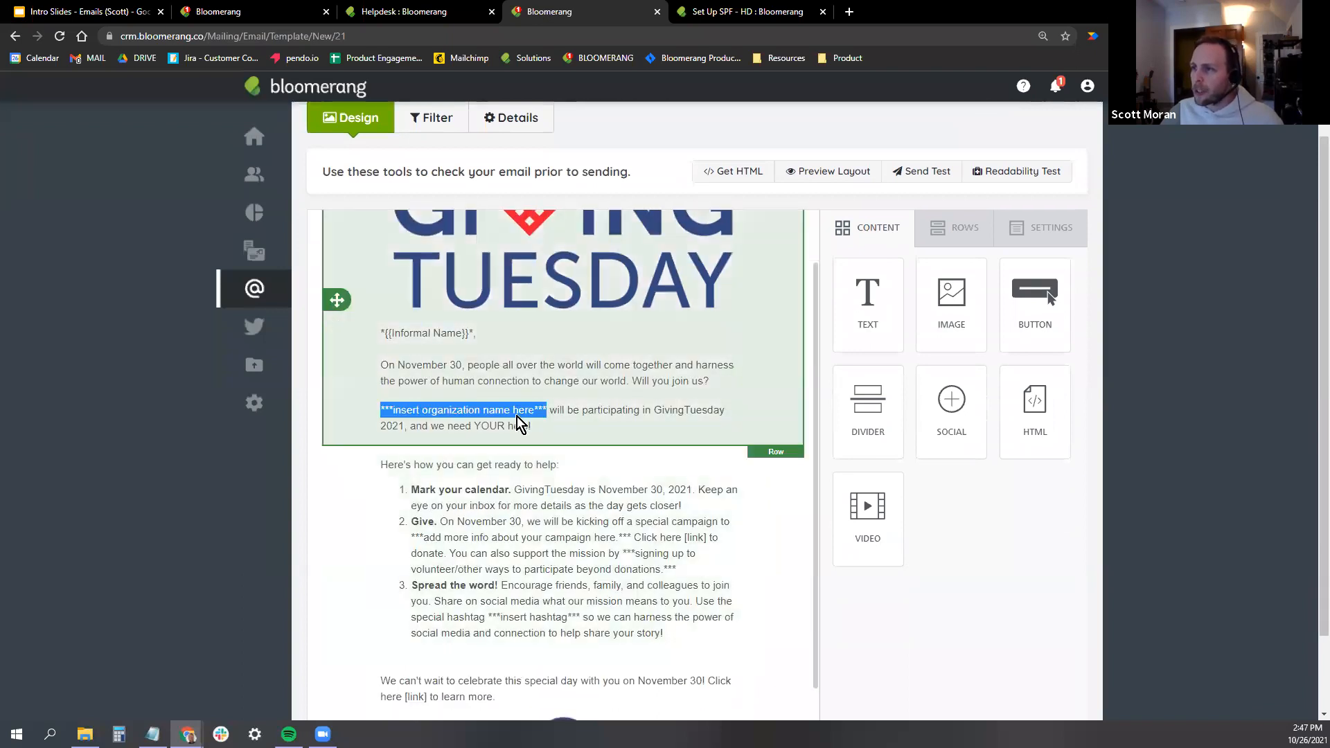
click(659, 537)
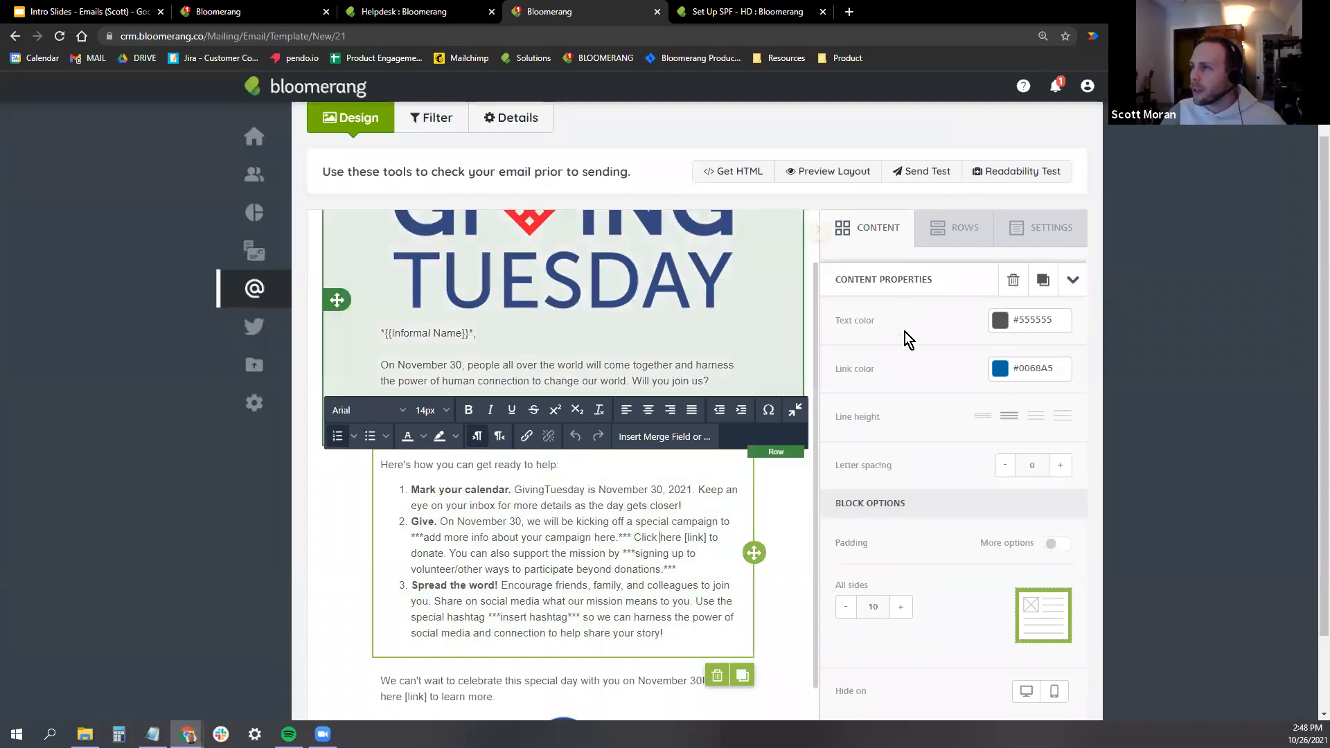
scroll(748, 326, up, 1)
scroll(1199, 346, up, 1)
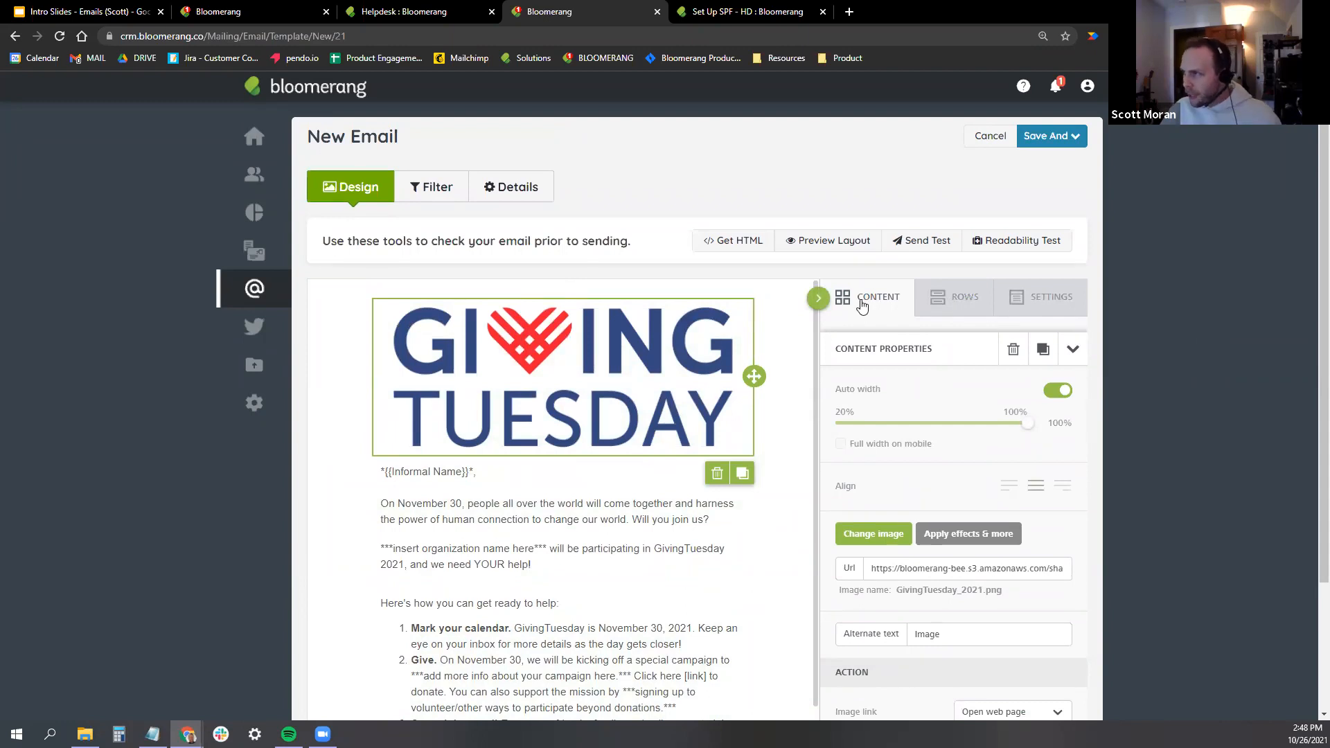
In the email's general settings, widen the content area to 600px and further to 635px.
click(956, 298)
click(1031, 299)
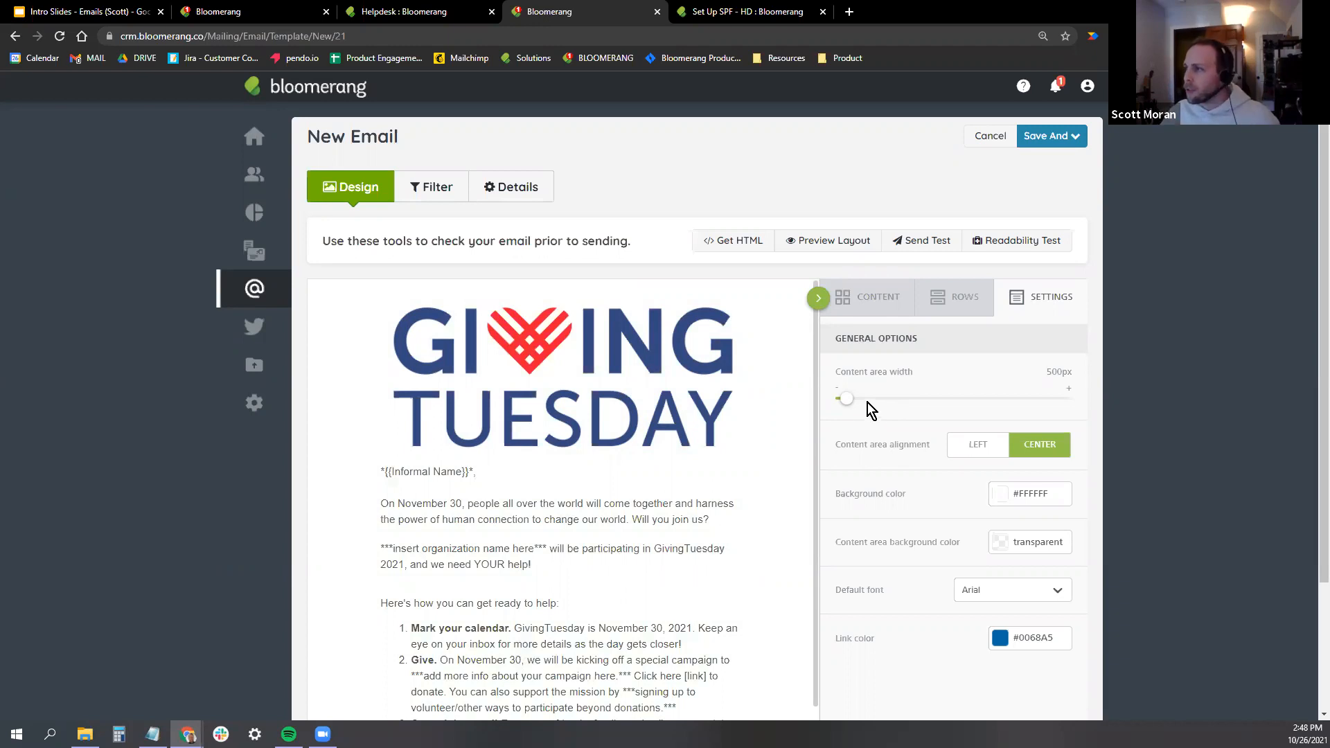
drag(847, 399, 927, 400)
scroll(404, 252, down, 2)
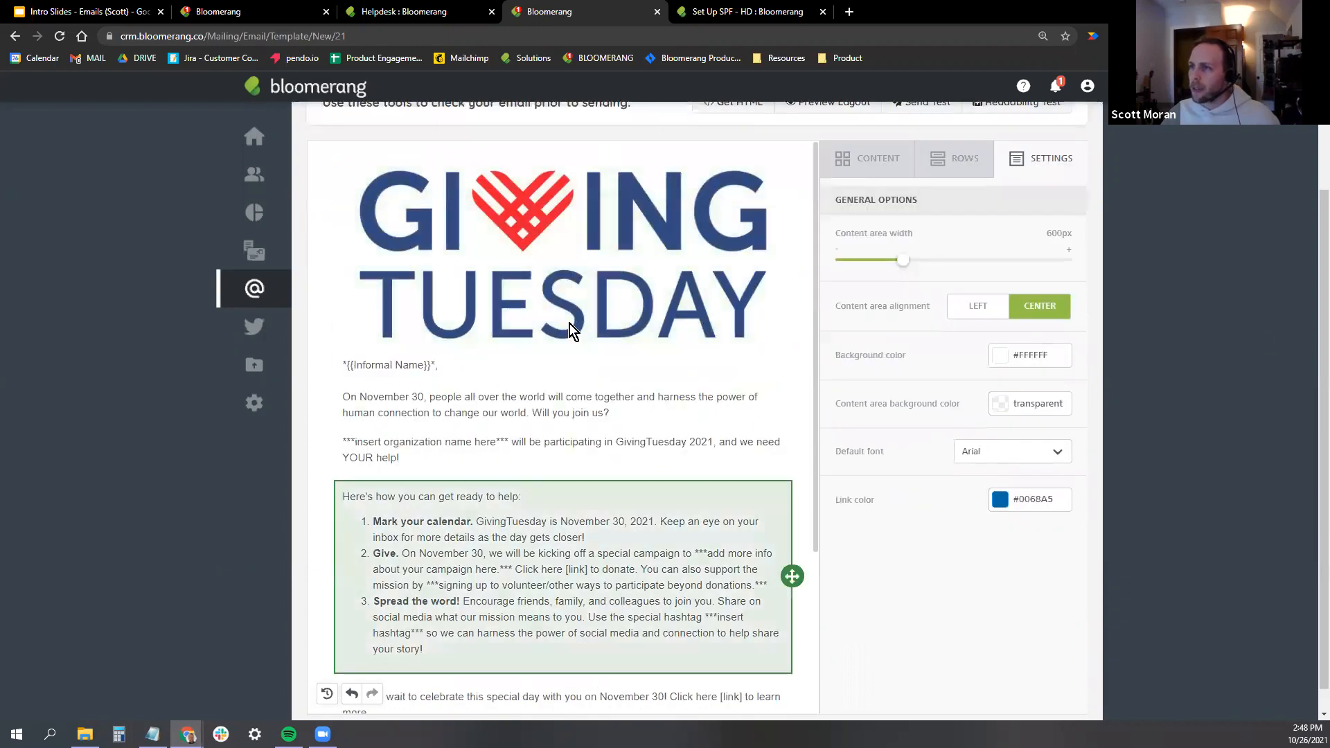
drag(903, 261, 921, 264)
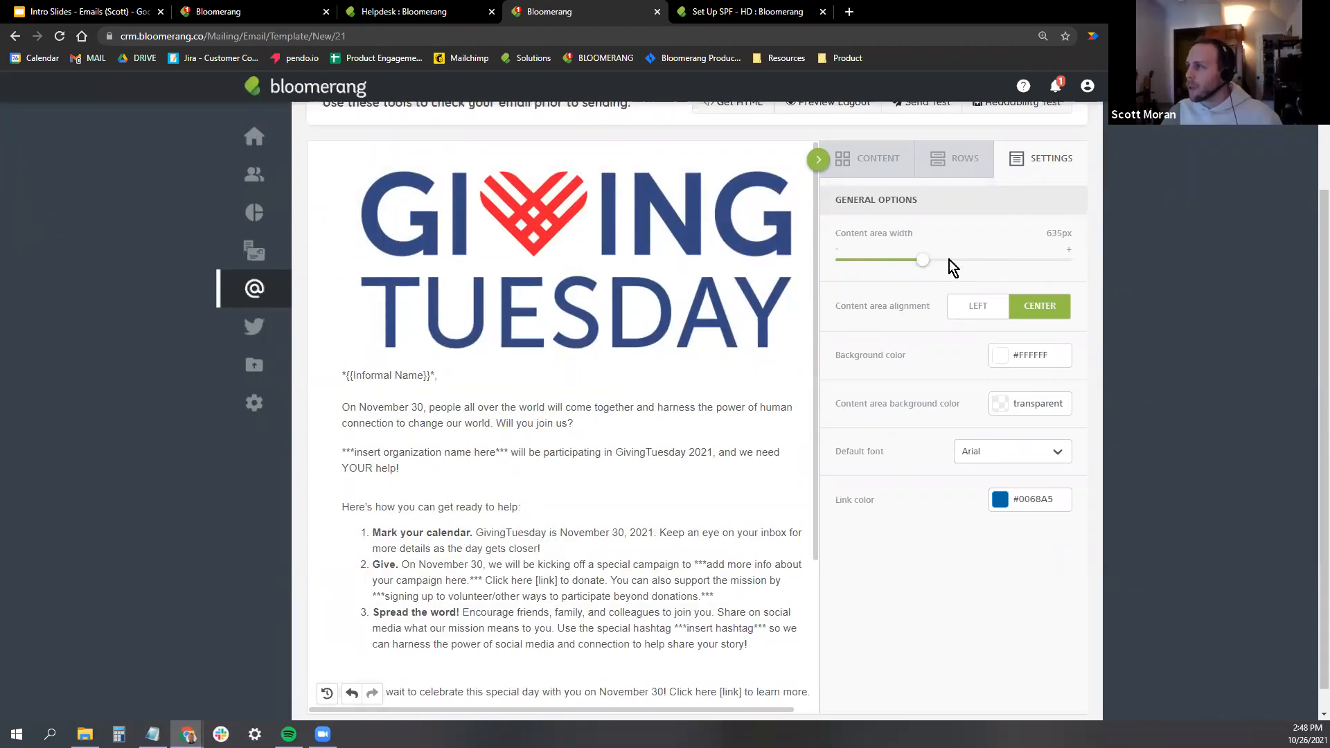
Return the content area width to 500px, and try left content alignment before restoring center.
drag(916, 261, 845, 260)
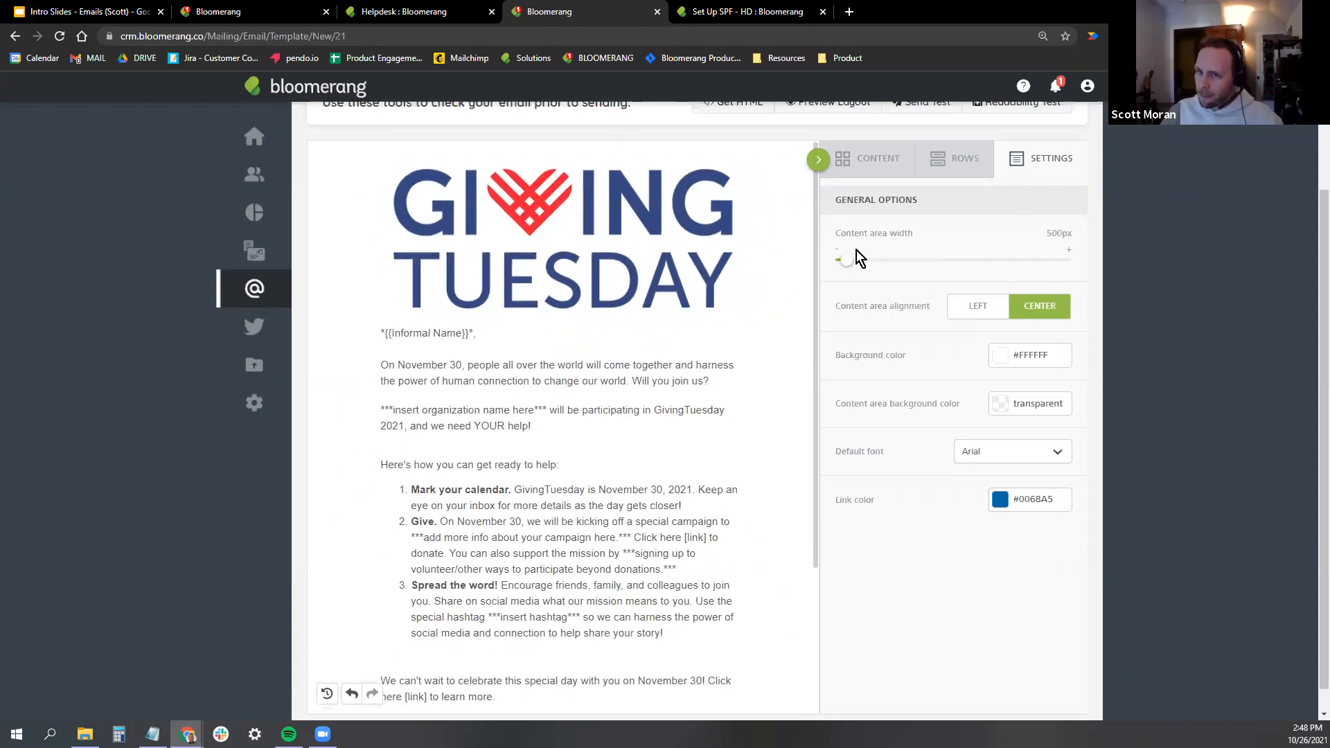
mouse_move(857, 264)
mouse_down()
mouse_move(1026, 259)
mouse_move(846, 259)
mouse_up()
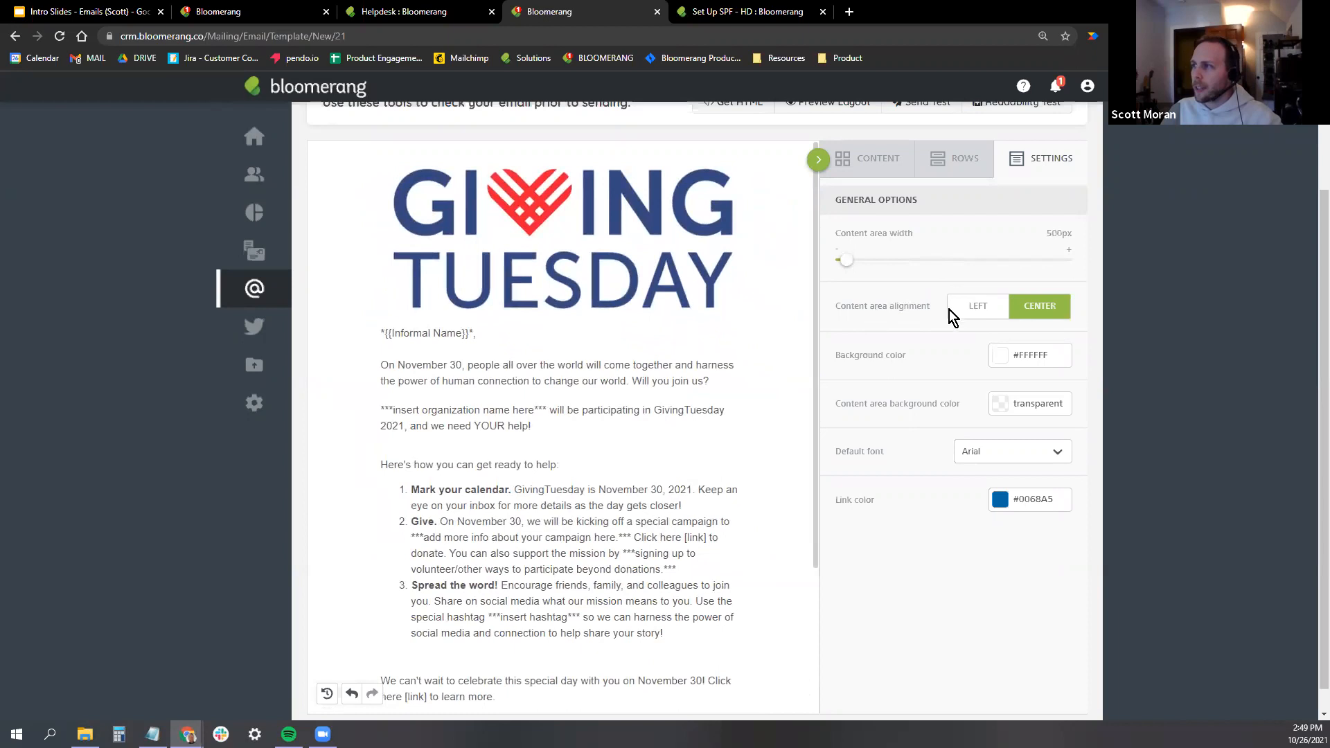
click(989, 318)
click(1045, 311)
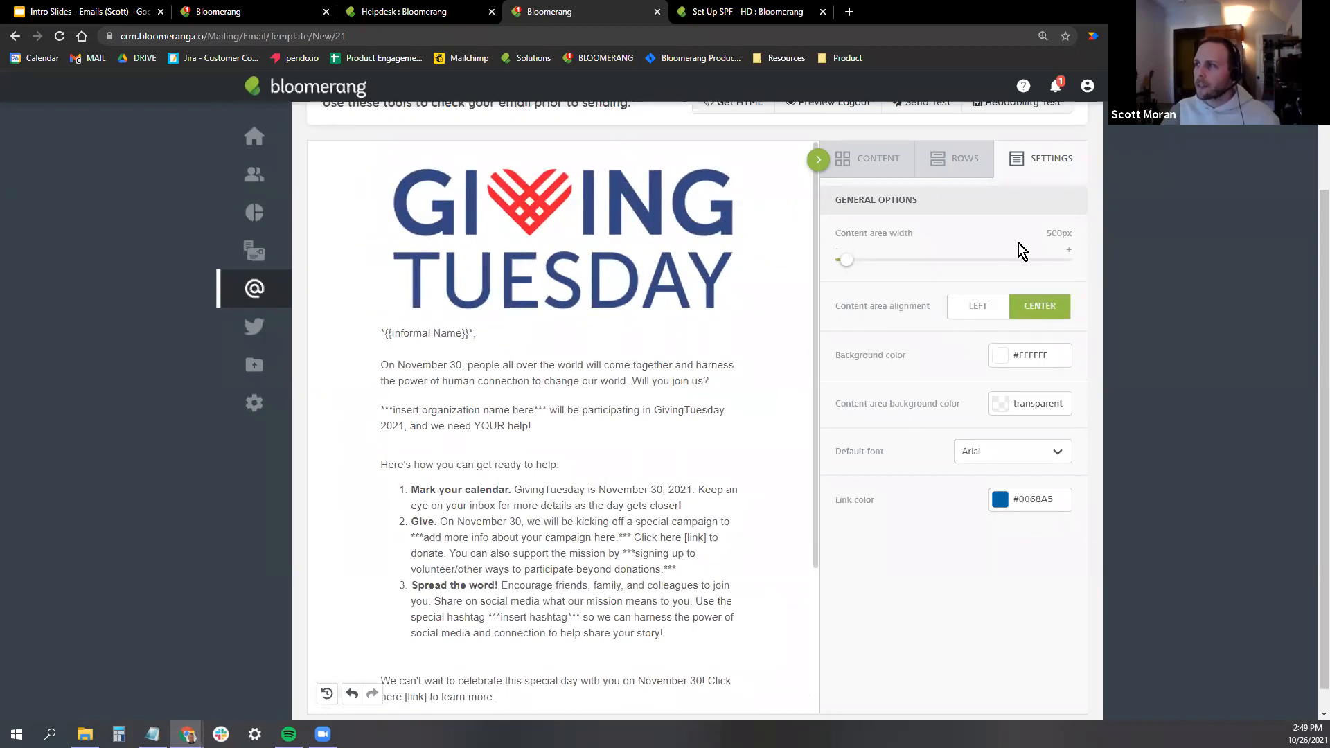
Try the light green #a3d08b as the email's background color and restore it to white #ffffff.
click(1002, 357)
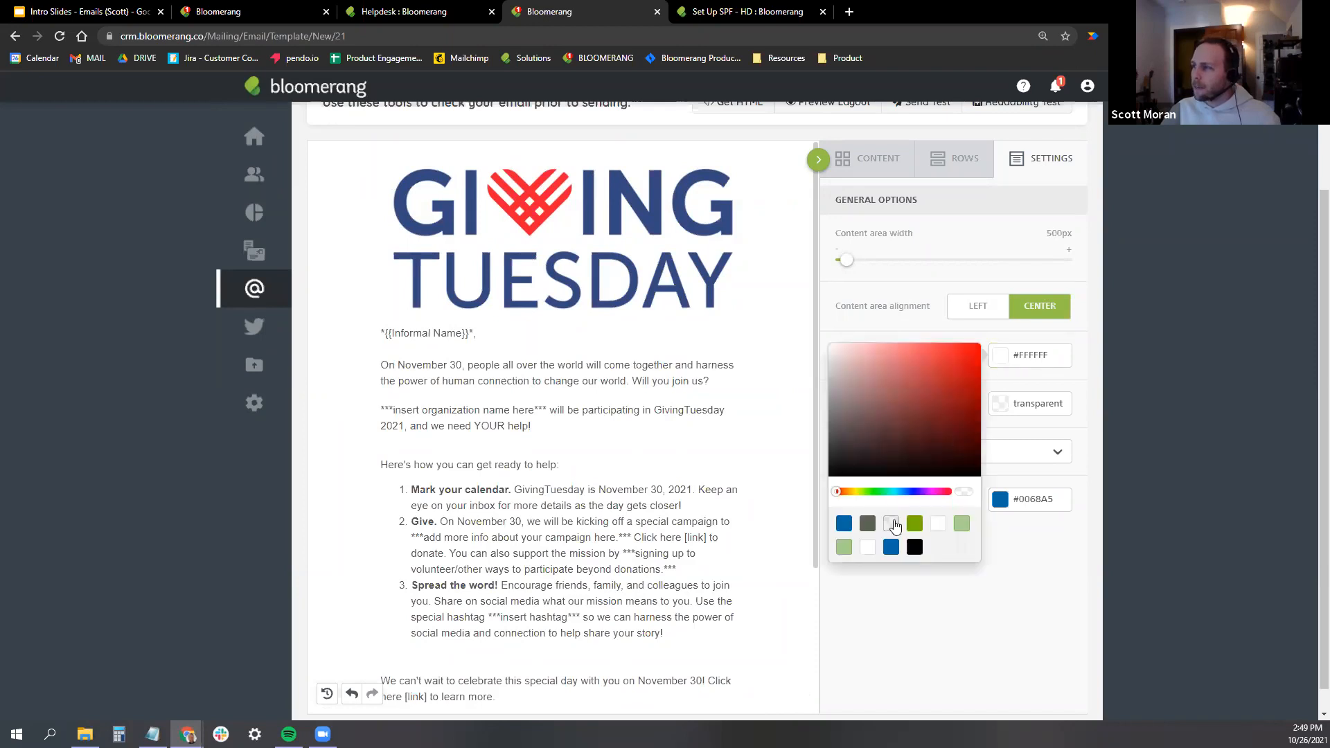
click(960, 525)
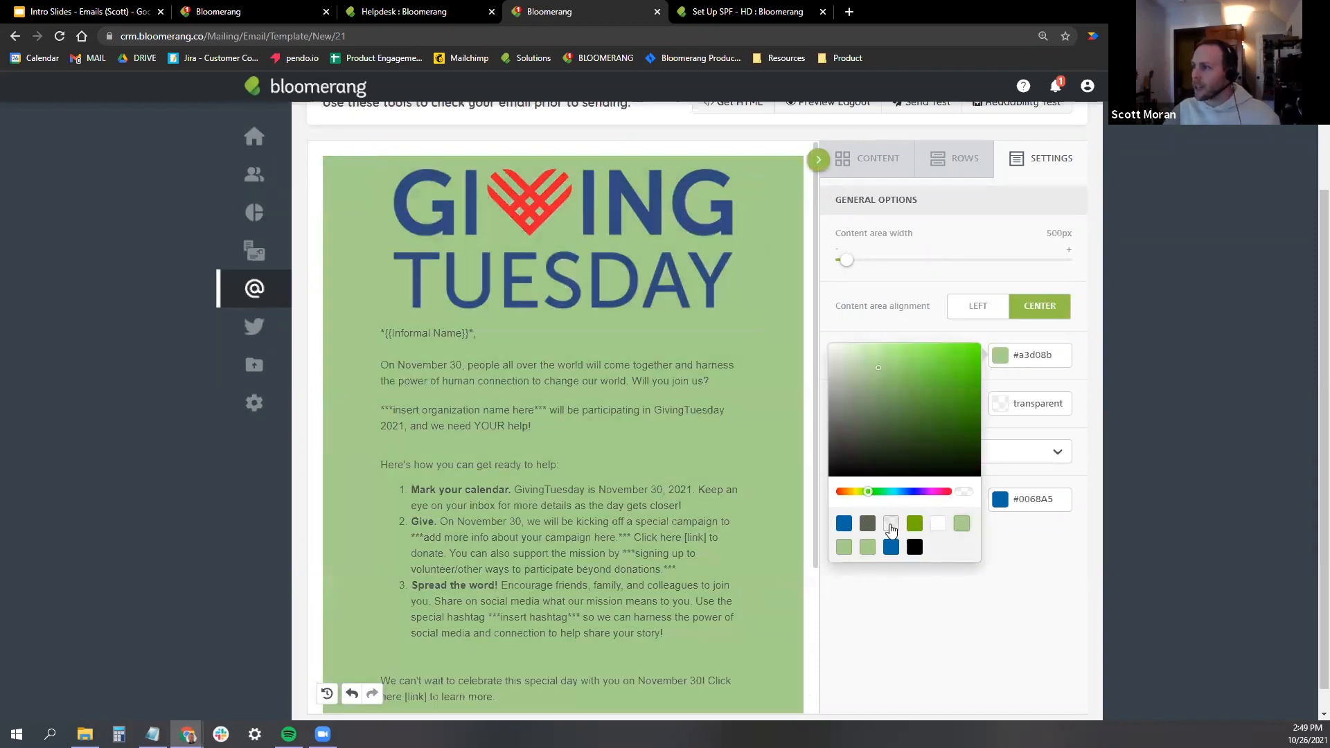
click(892, 526)
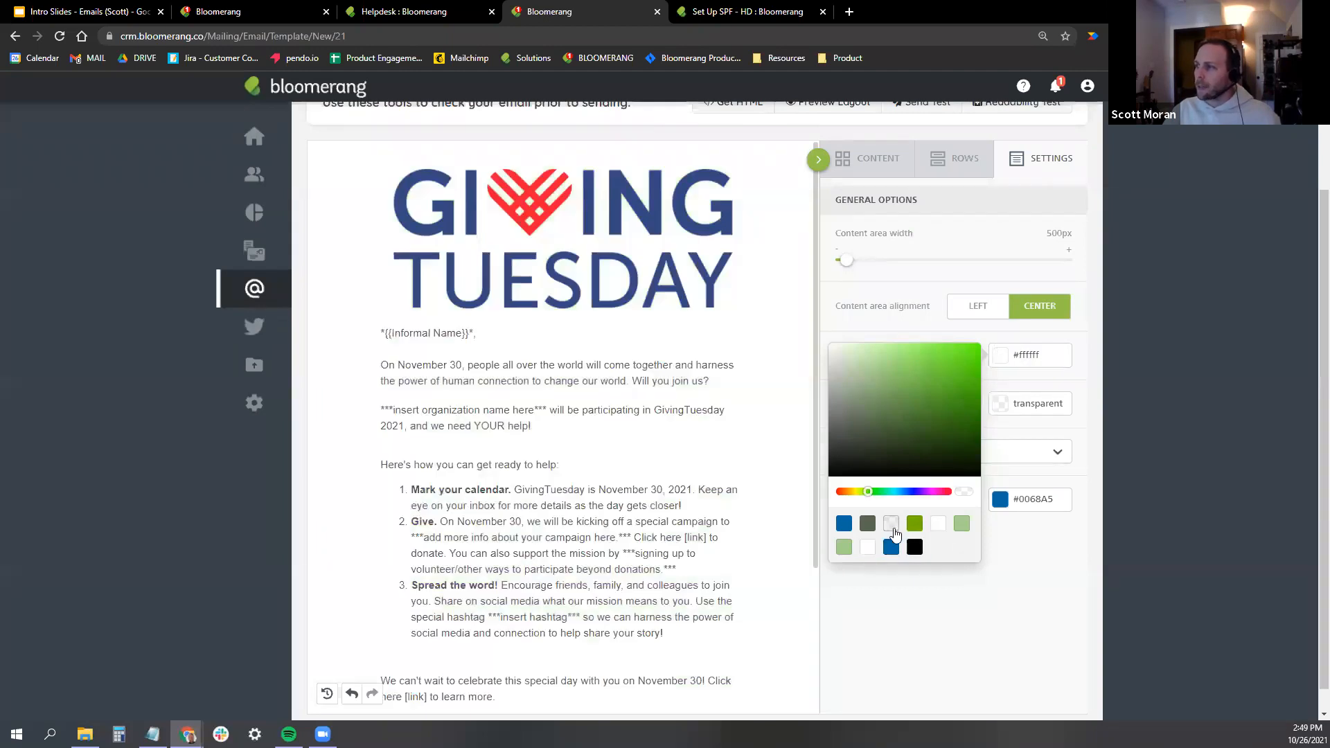
double_click(1030, 356)
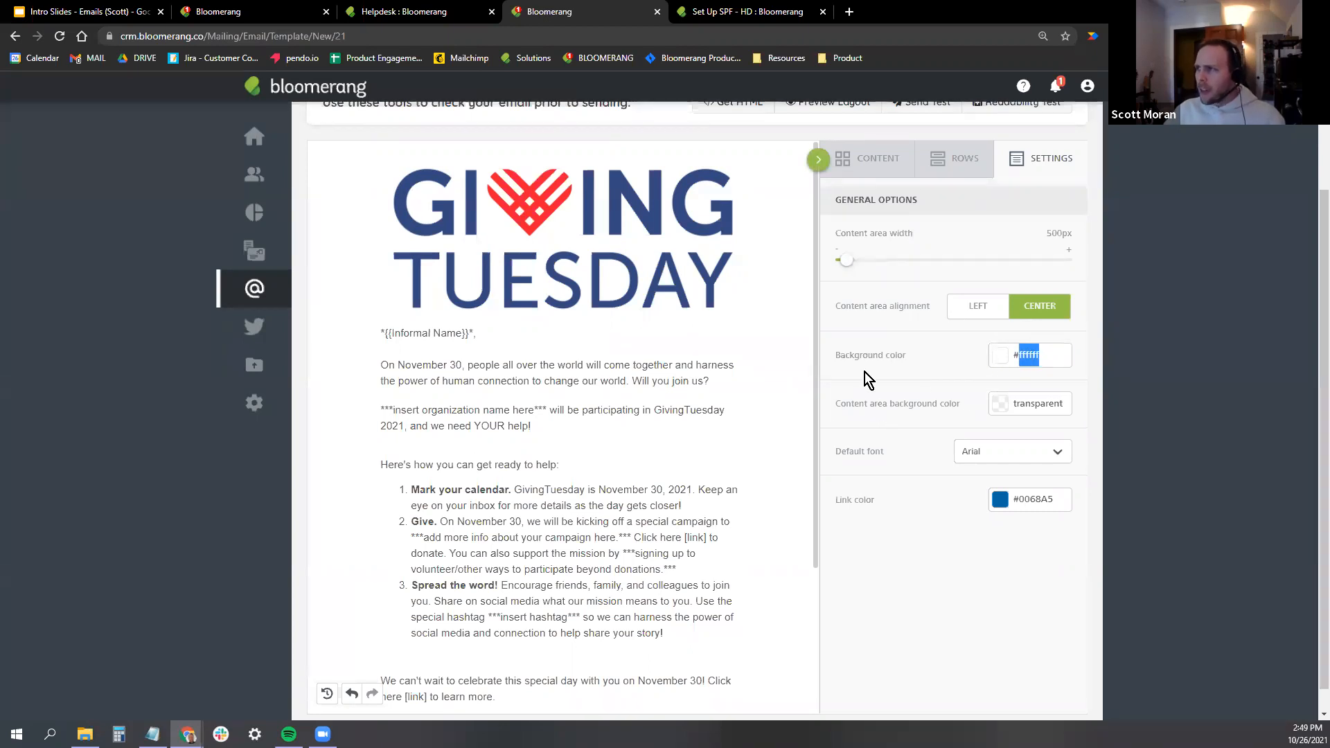
Try blue #0068a5 as the content area background color and green #70b300 as the email's background color.
click(998, 408)
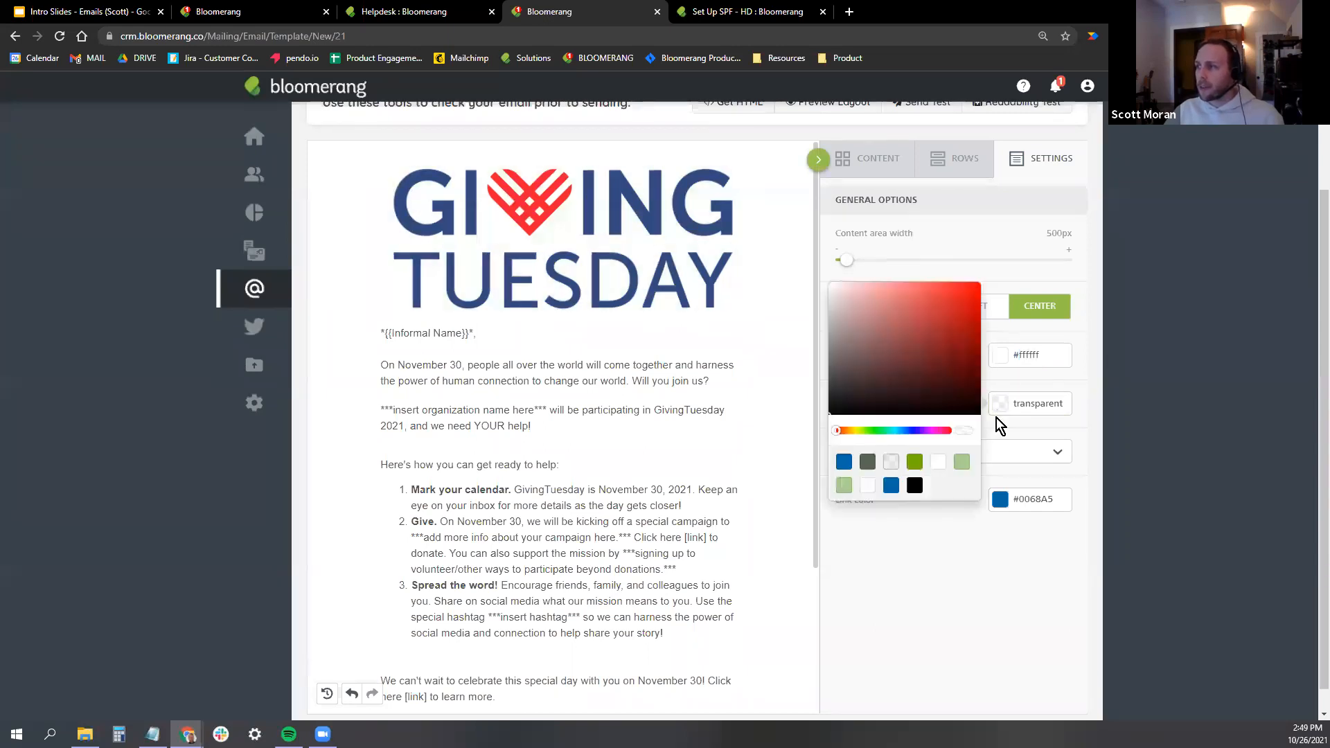
click(890, 486)
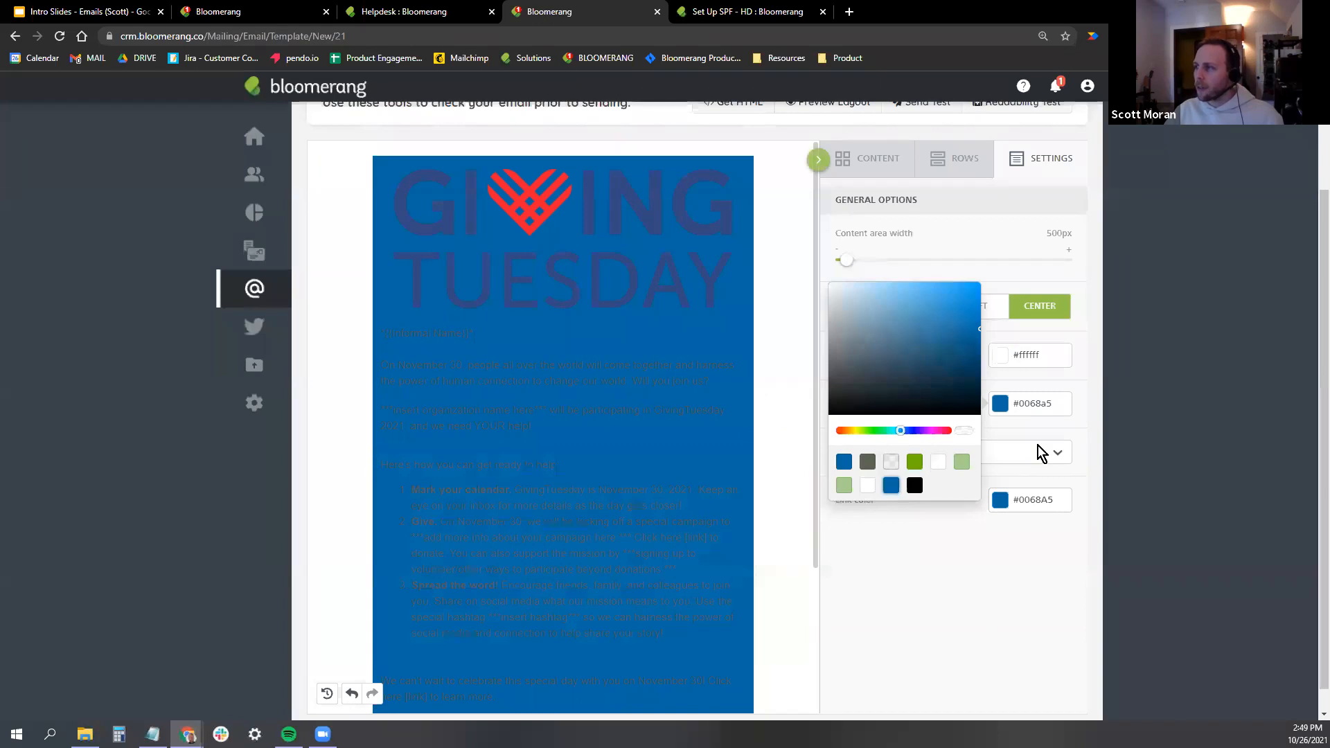
click(1007, 356)
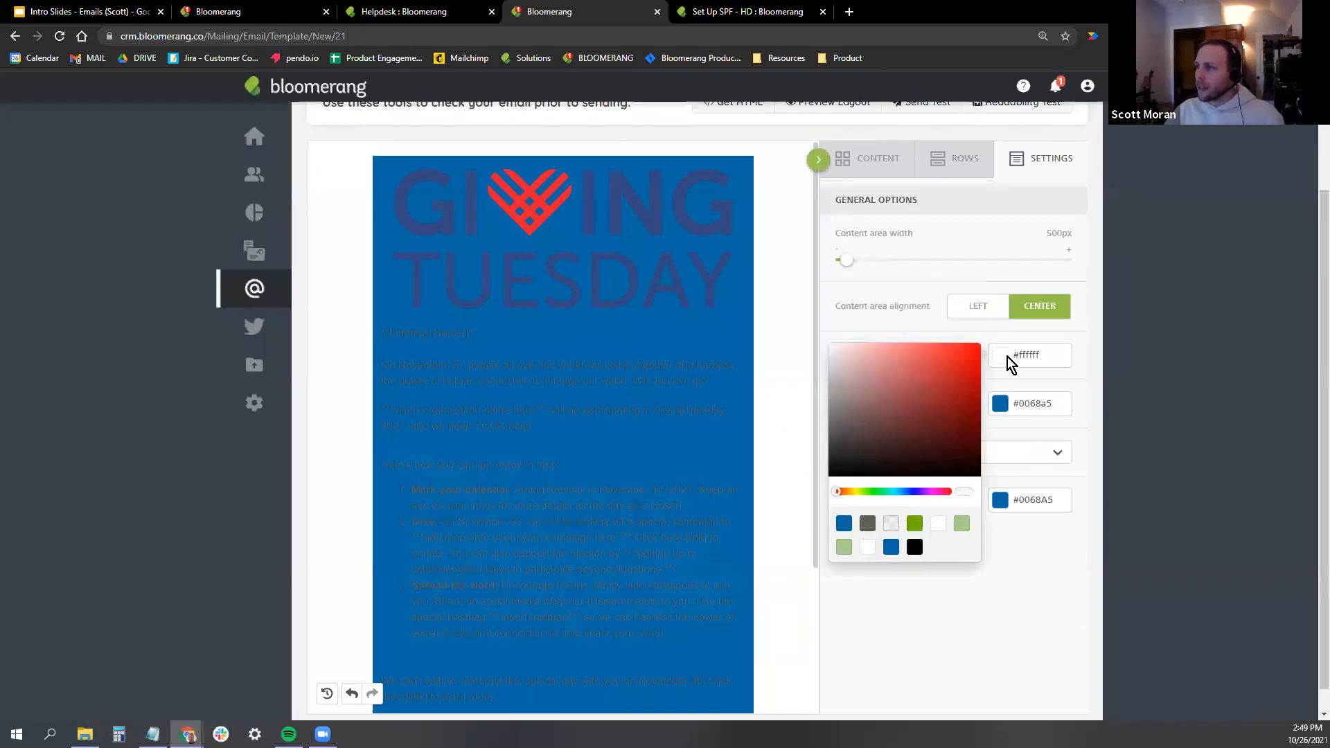
click(918, 526)
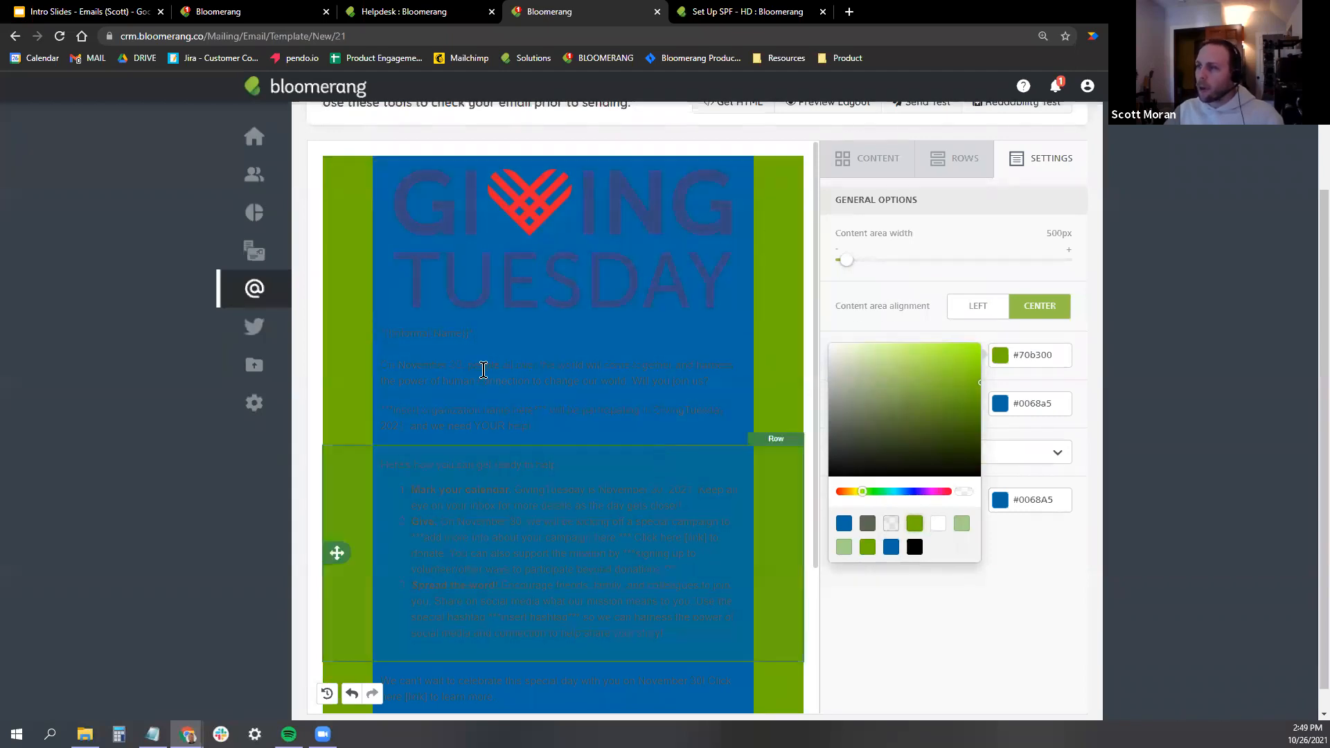
Set both the email's background color and the content area background color to white #ffffff.
click(939, 529)
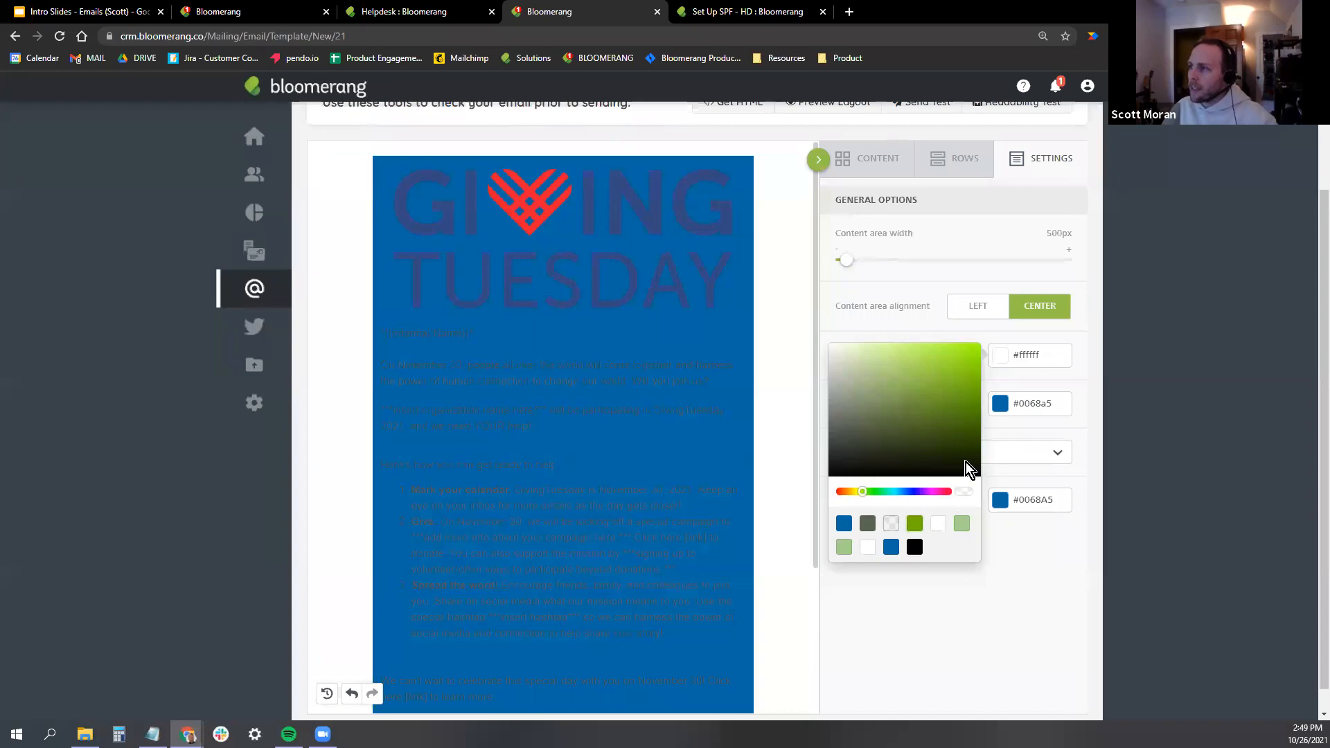
click(1002, 403)
click(938, 462)
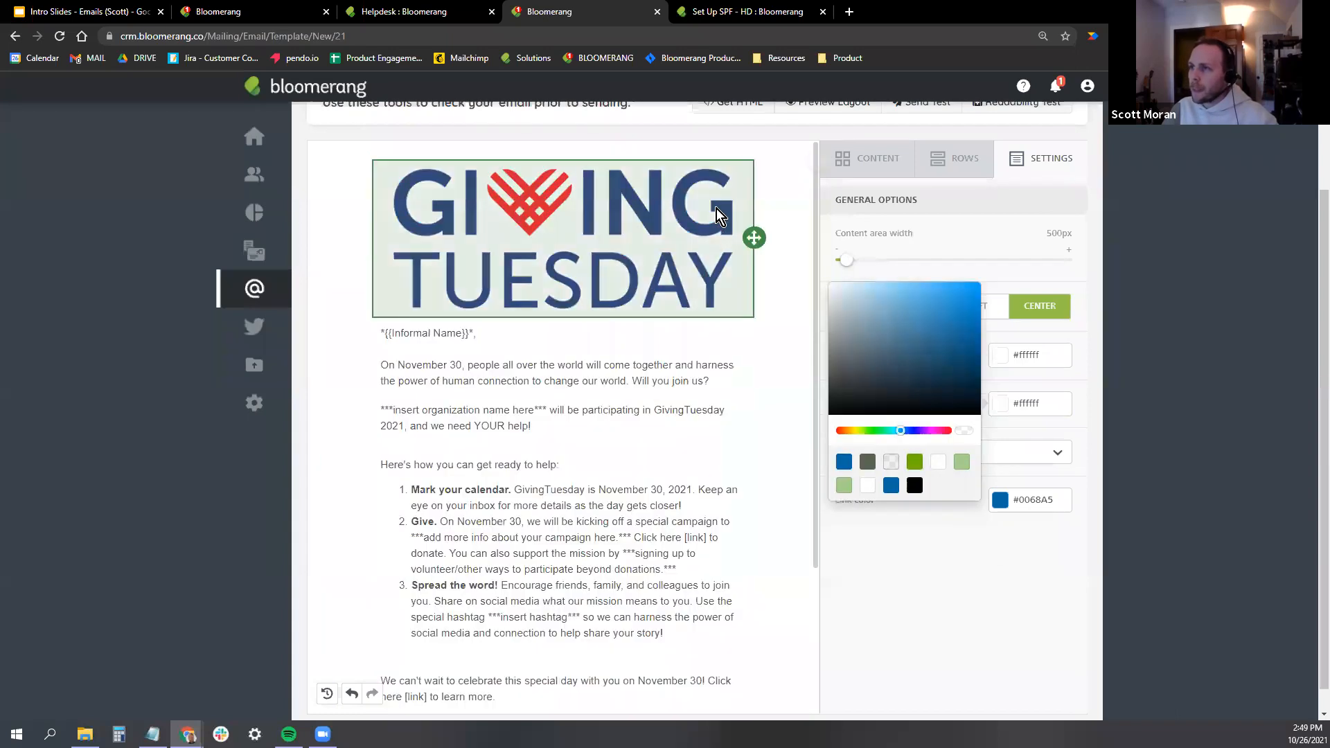
click(974, 512)
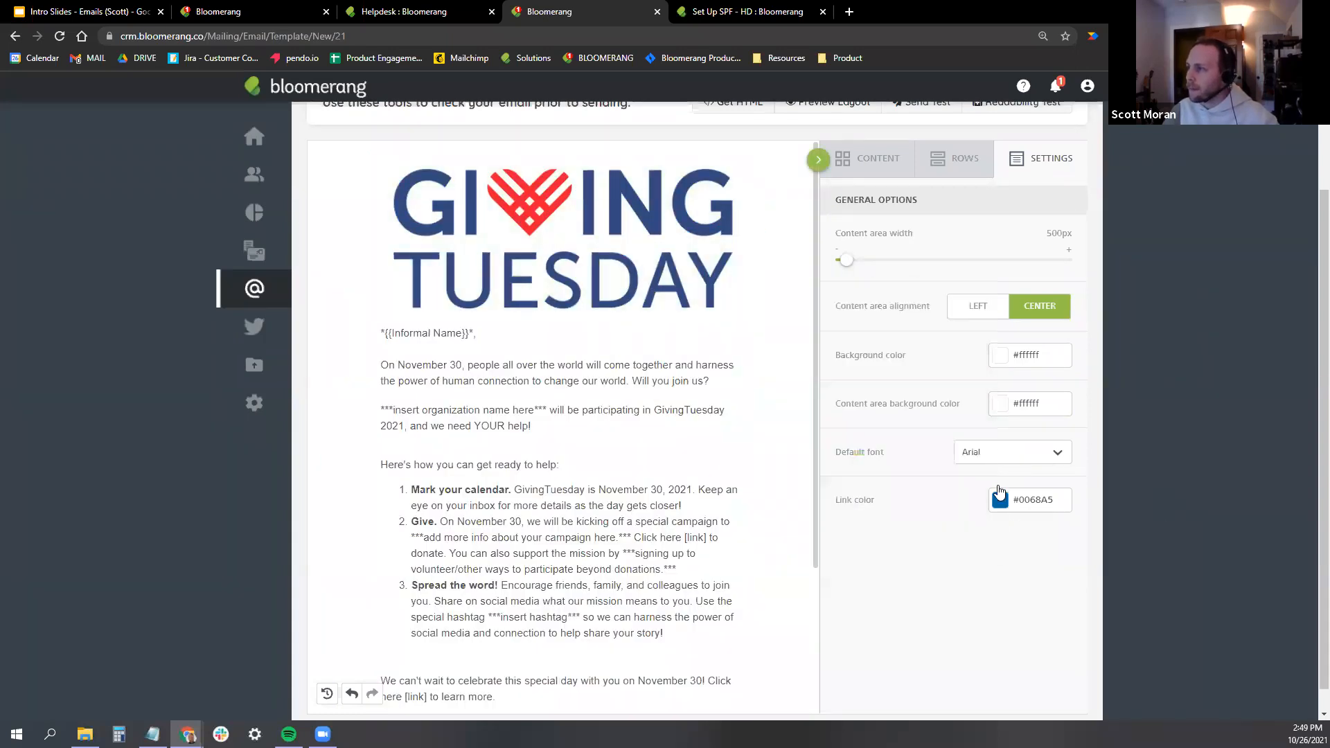
Try Lucida Sans as the email's default font and switch it back to Arial.
click(1007, 450)
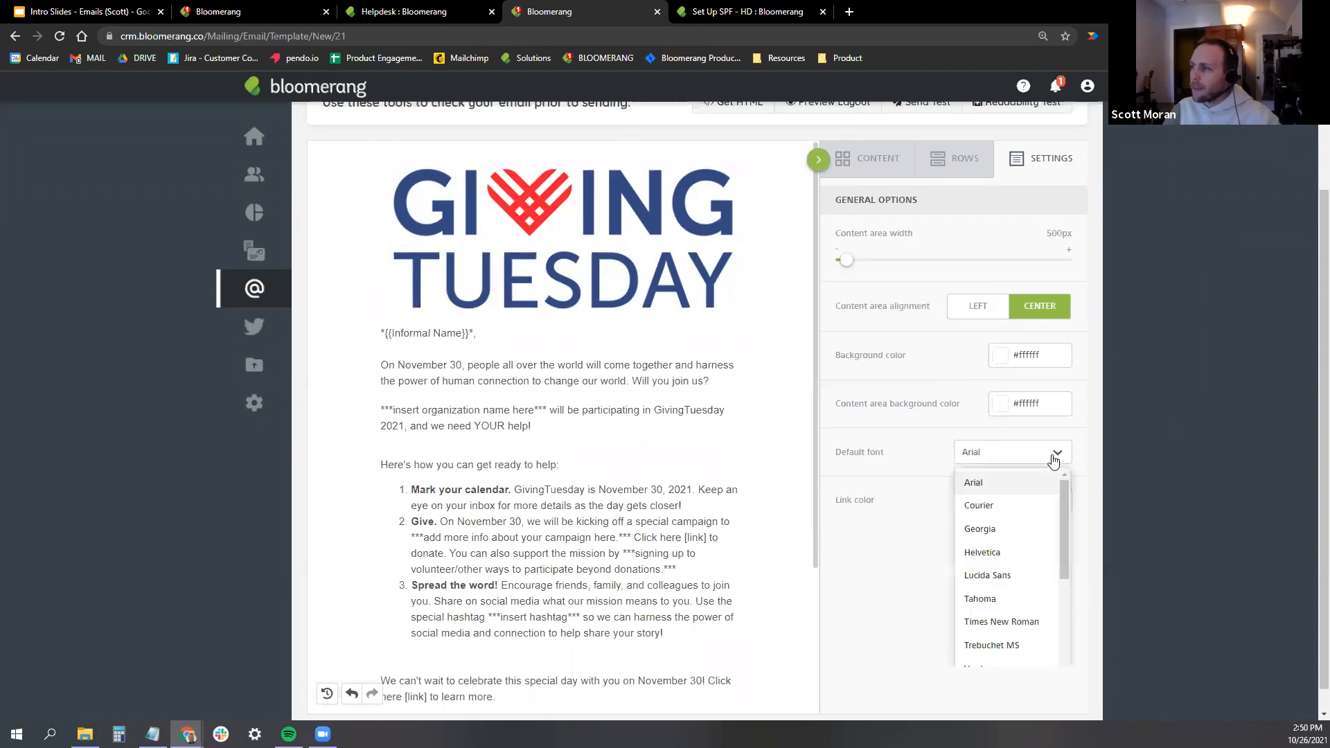
click(999, 576)
click(1012, 453)
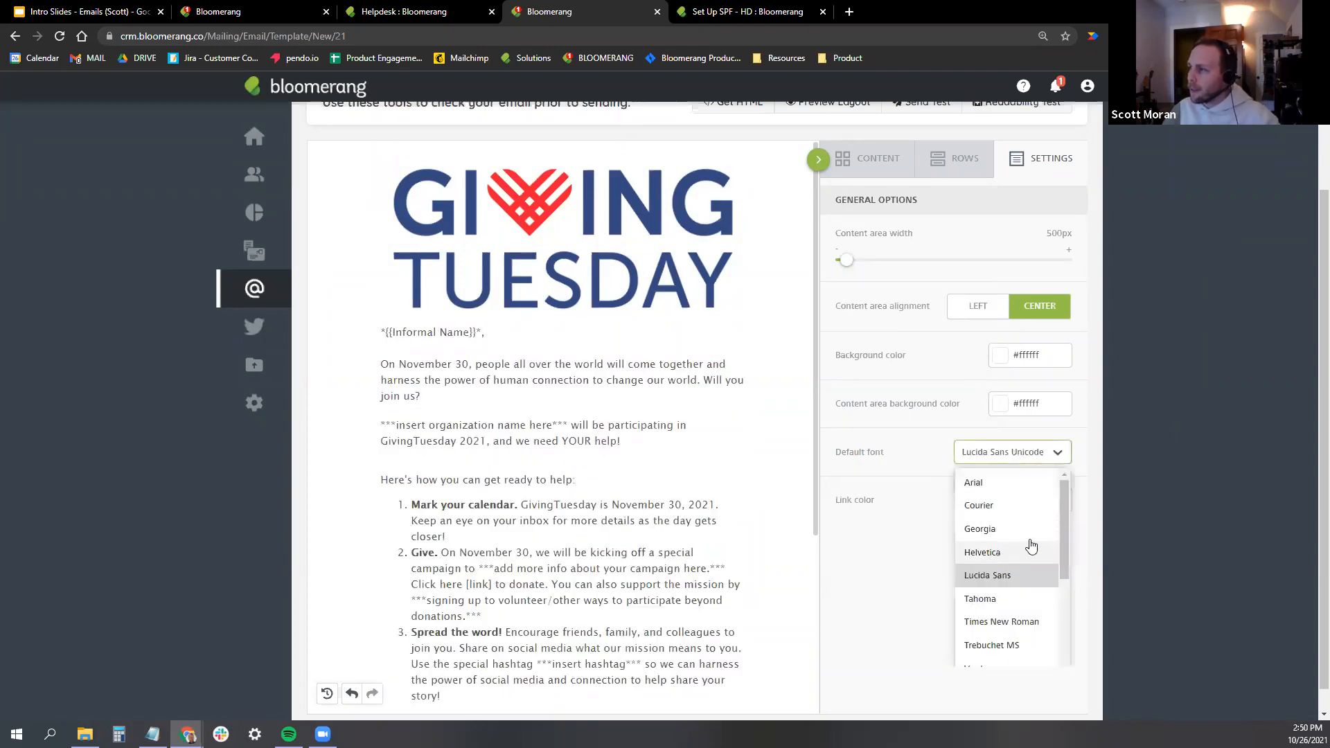
click(988, 483)
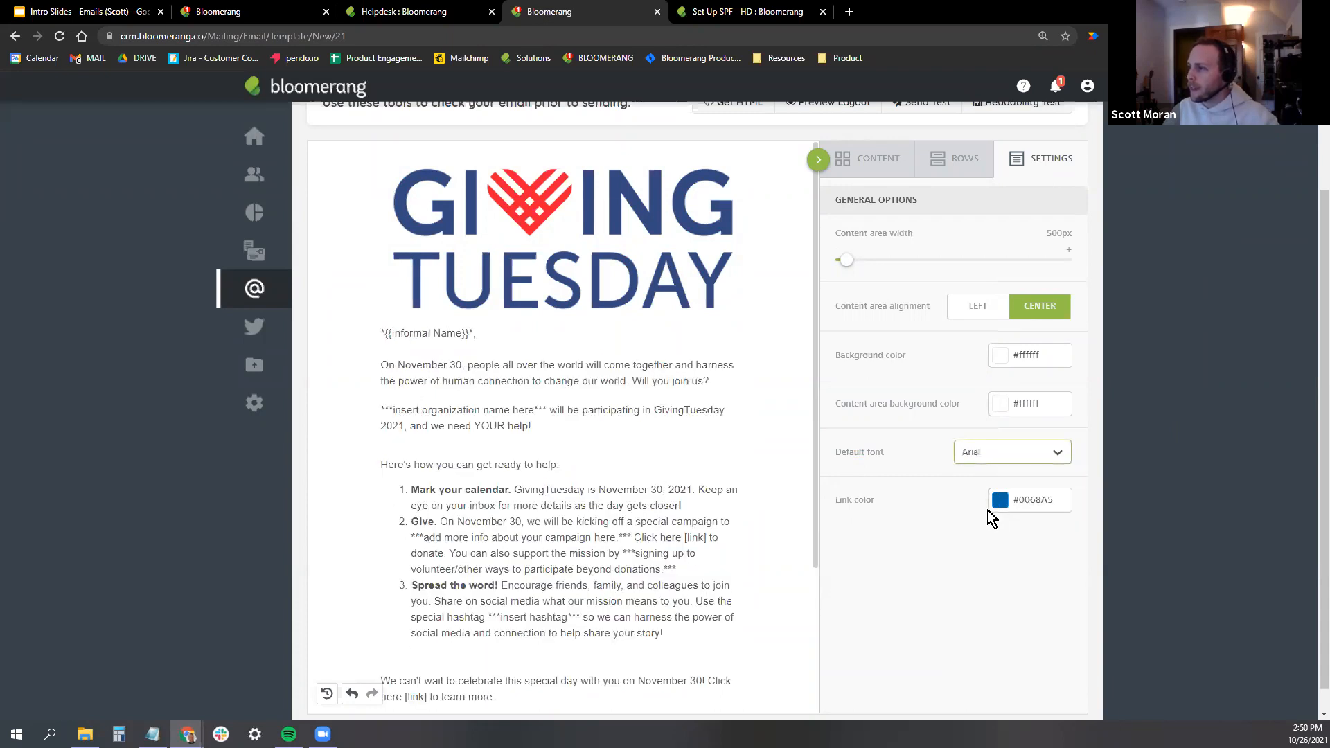
scroll(921, 464, down, 1)
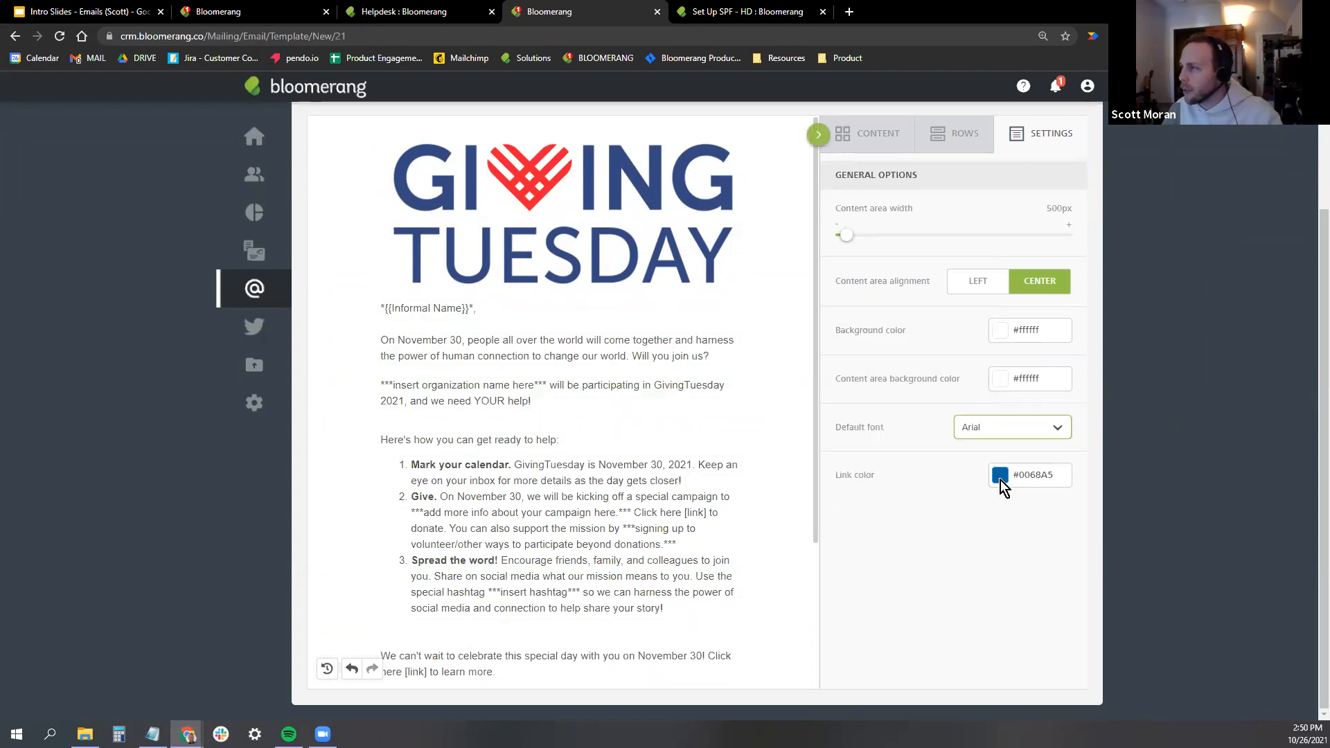
scroll(808, 445, down, 3)
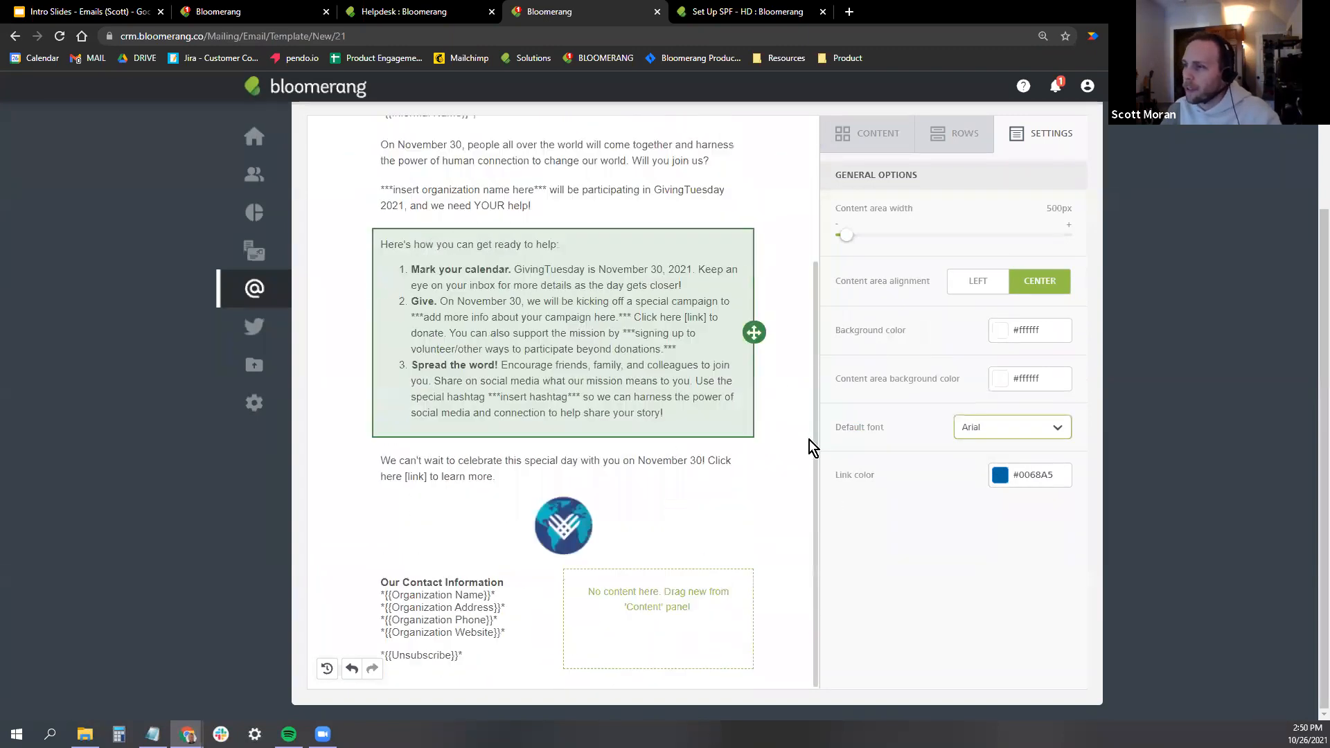
scroll(894, 500, up, 5)
scroll(935, 416, down, 3)
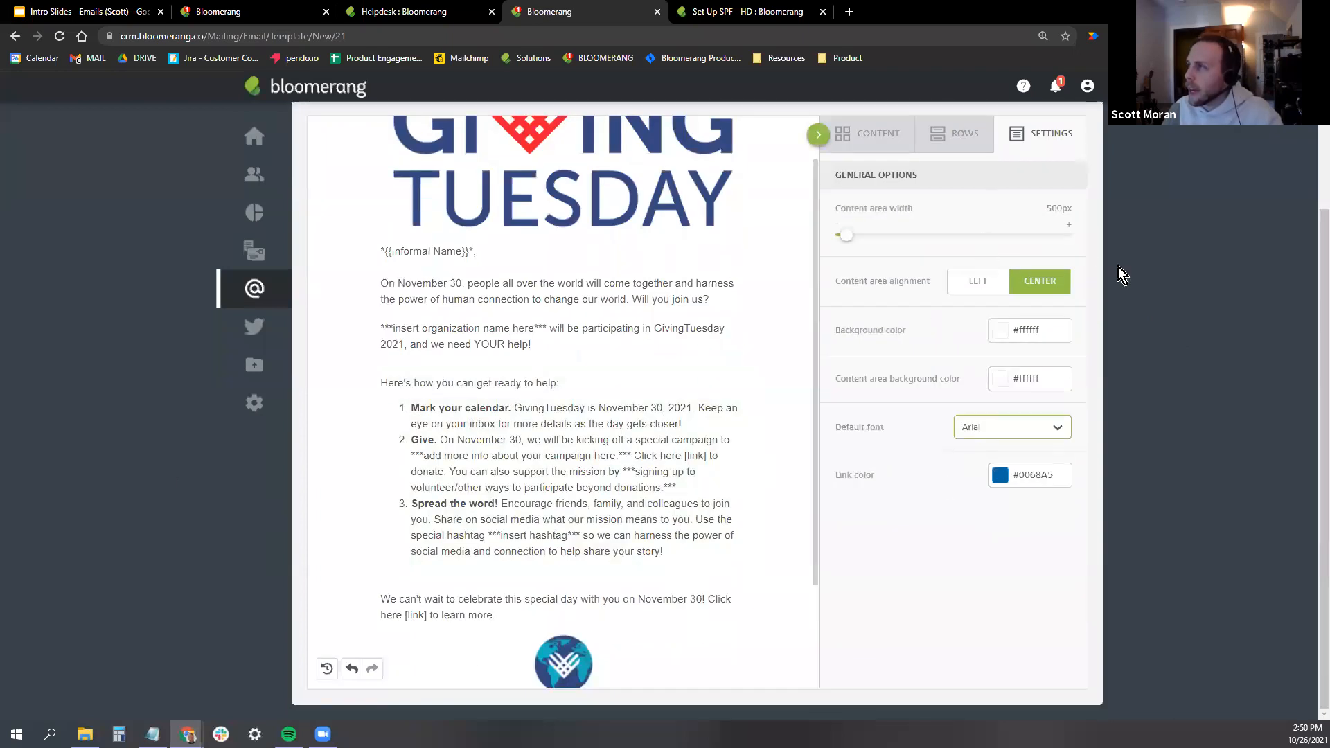
scroll(989, 351, up, 1)
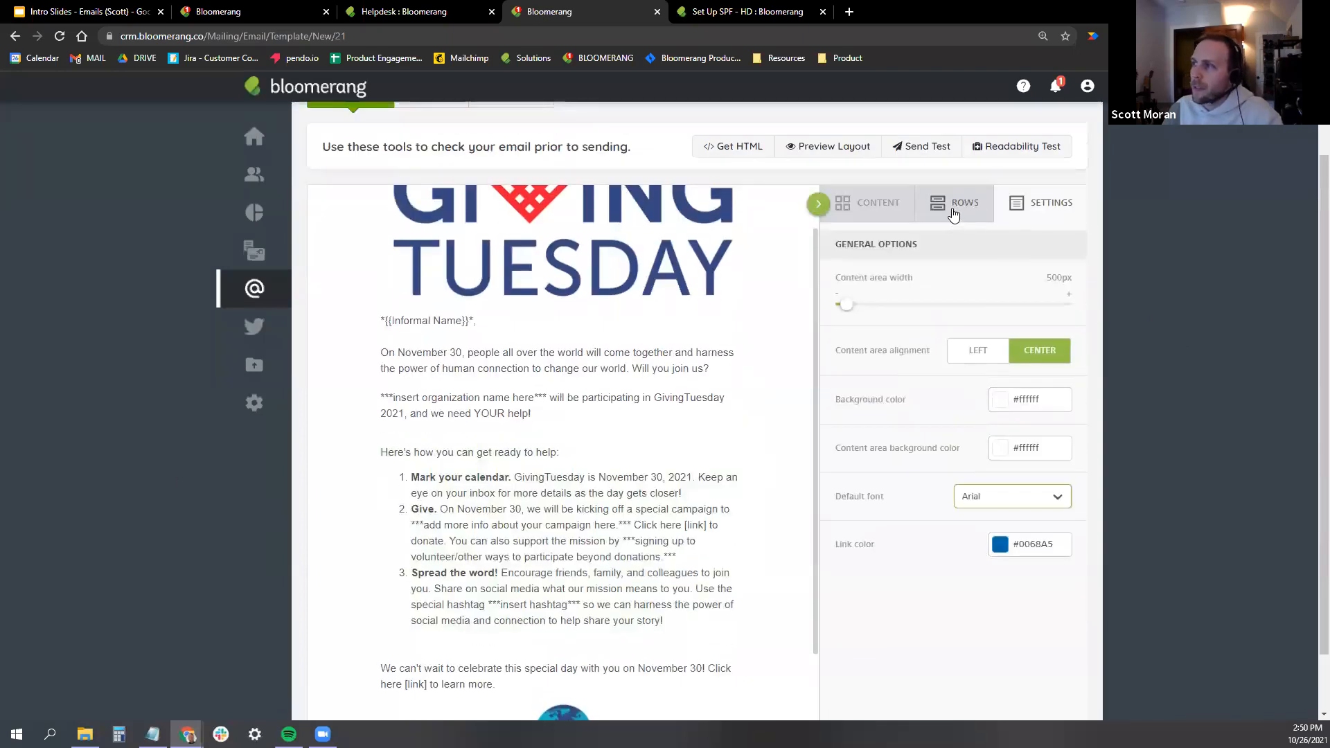
Insert a row with two equal columns between the introductory text and the numbered-list block.
click(954, 208)
scroll(969, 531, down, 6)
drag(940, 438, 863, 305)
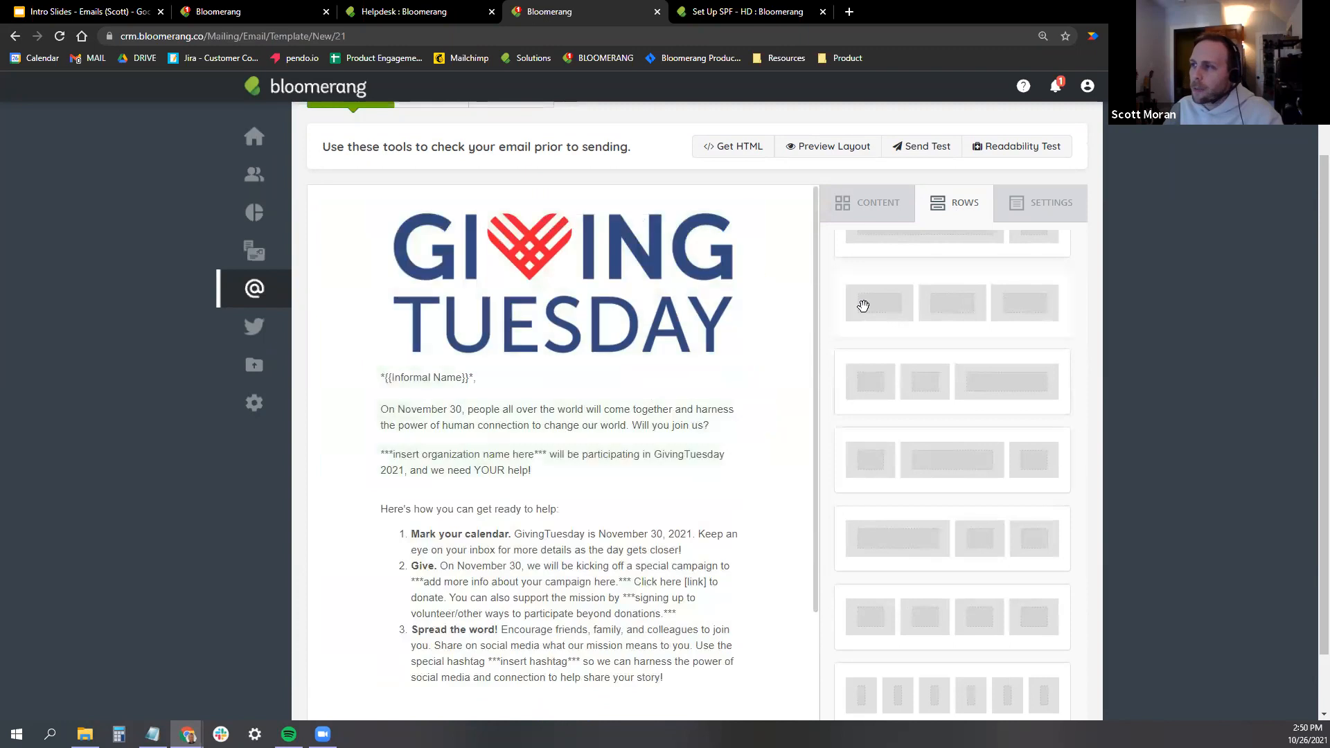
scroll(1042, 381, up, 6)
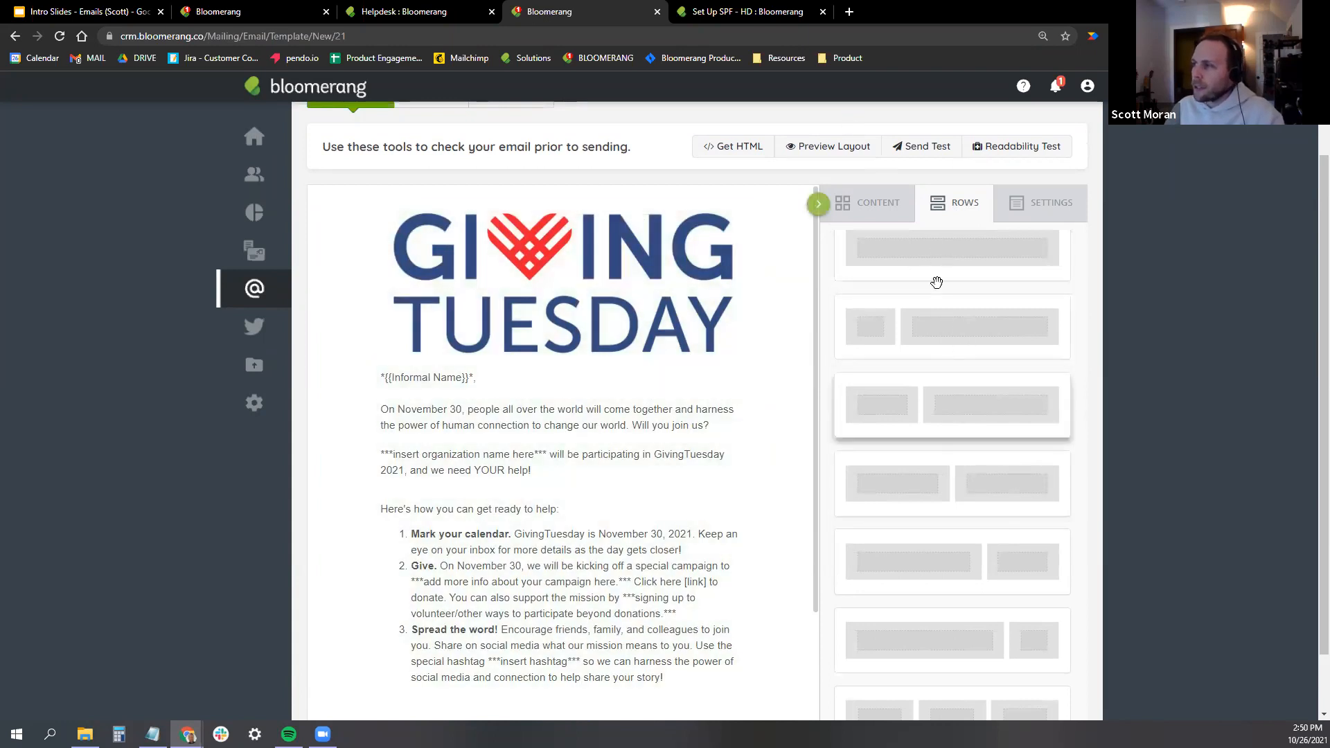
scroll(959, 310, down, 2)
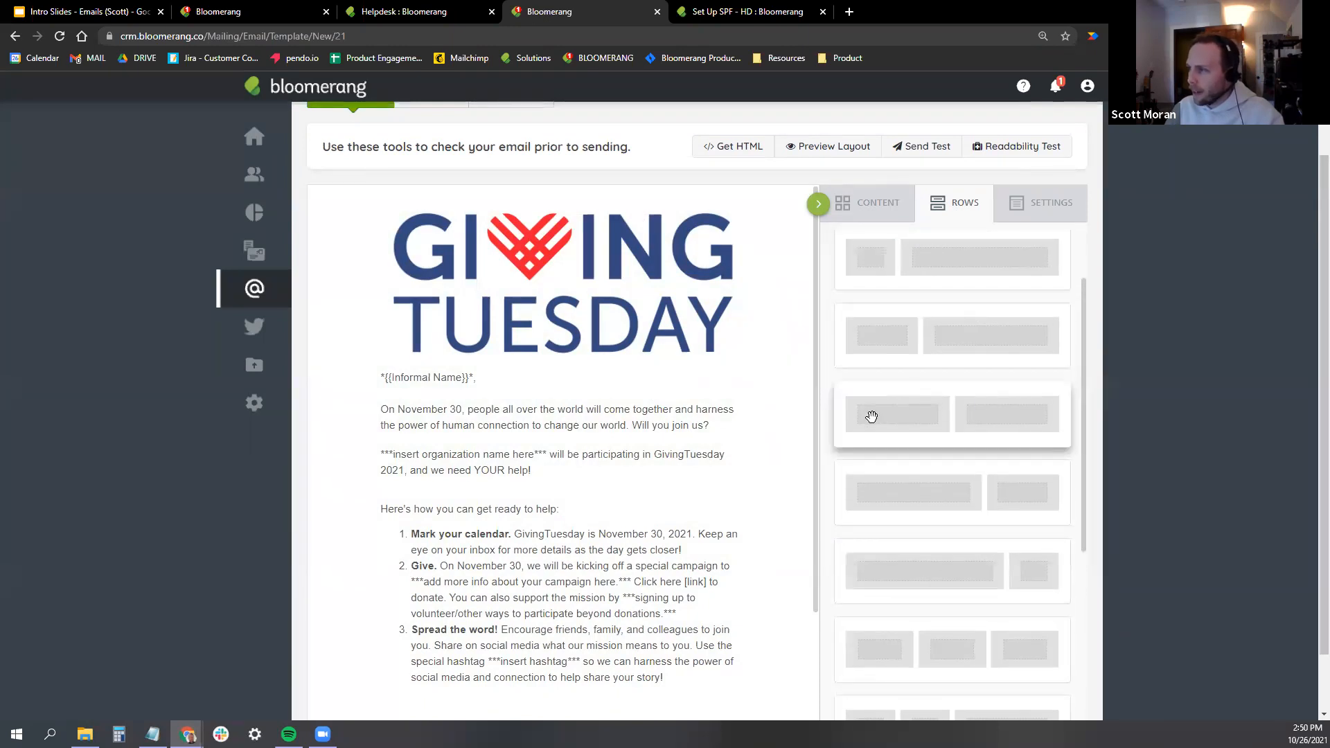
drag(936, 408, 550, 485)
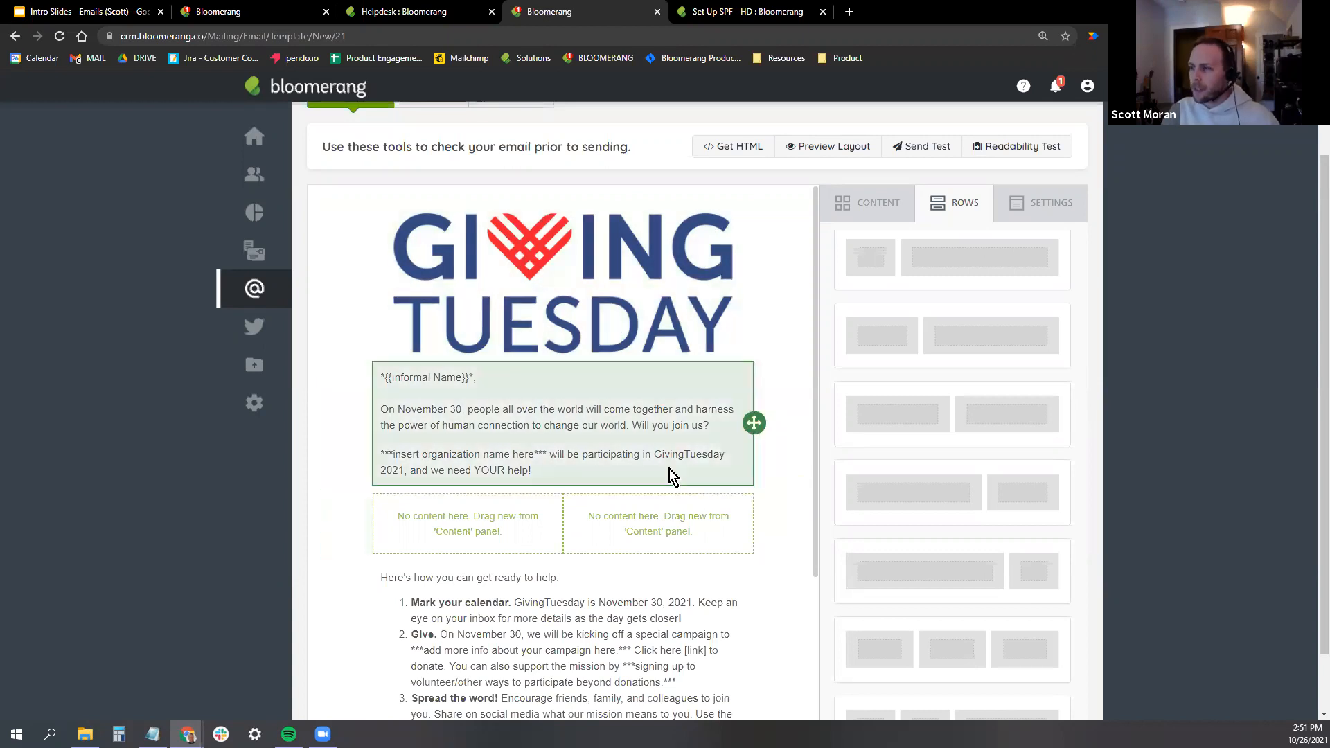
View the new two-column row's properties, and insert a single-column row directly below the numbered-list block.
click(789, 526)
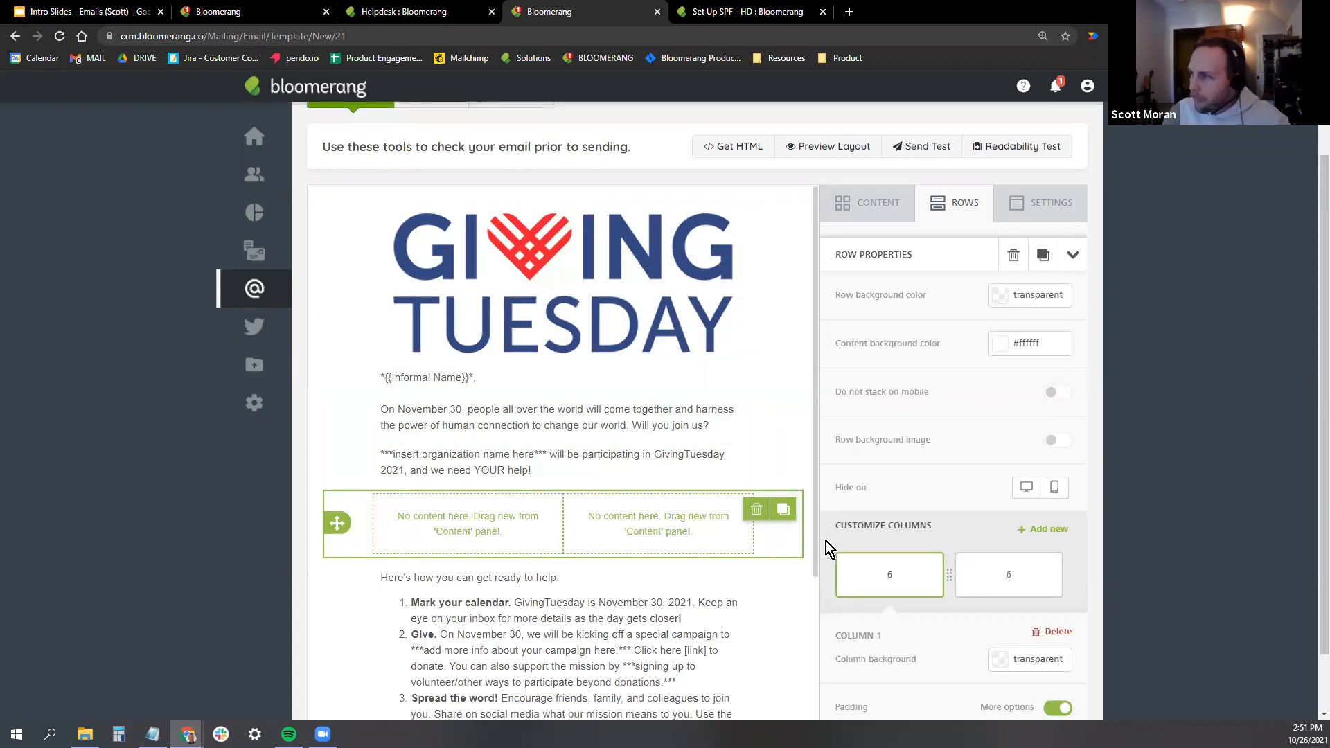
scroll(768, 279, down, 3)
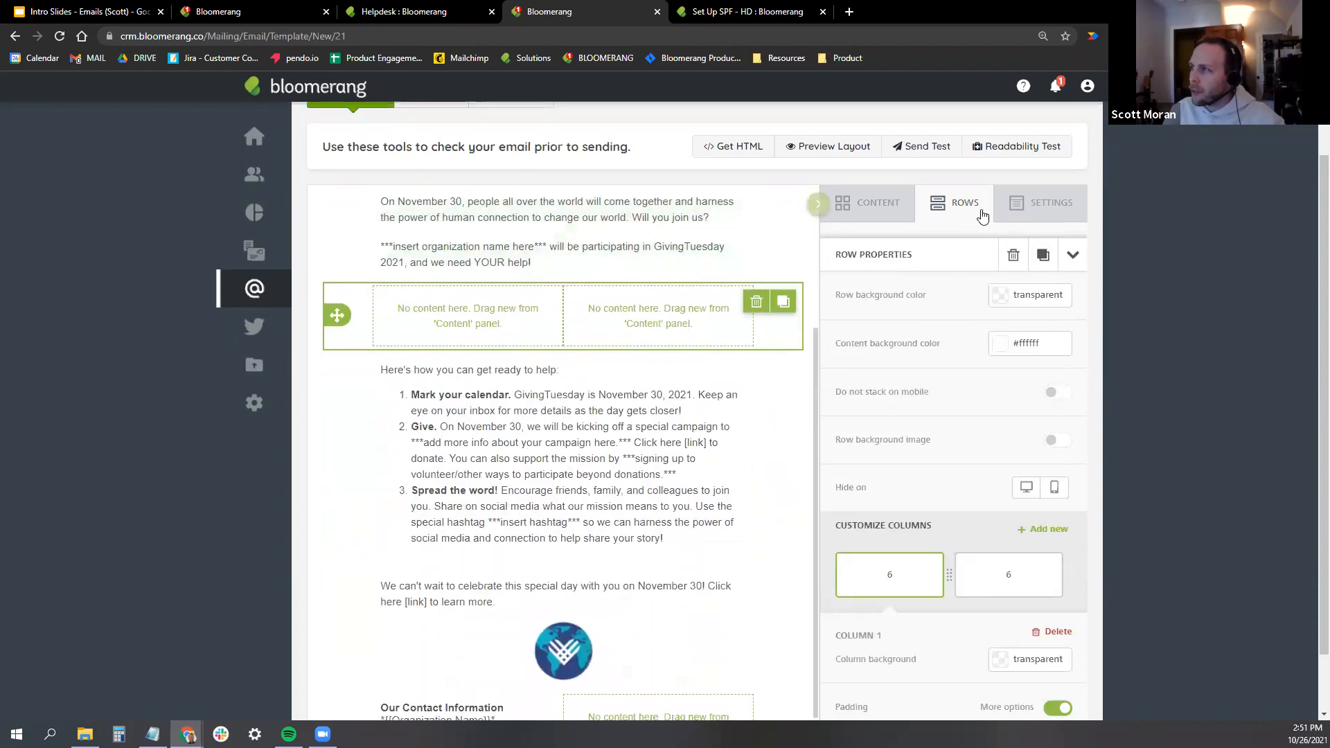
click(982, 216)
drag(946, 274, 563, 554)
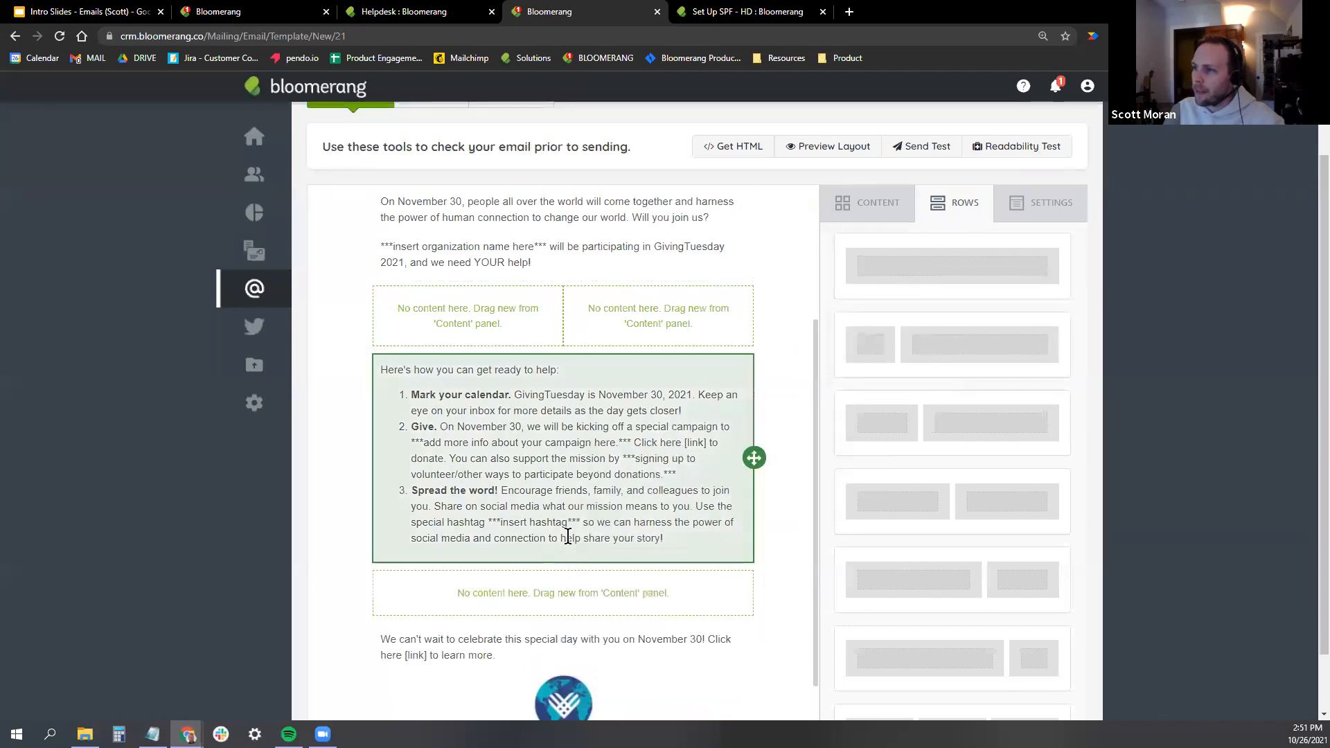
scroll(683, 347, down, 2)
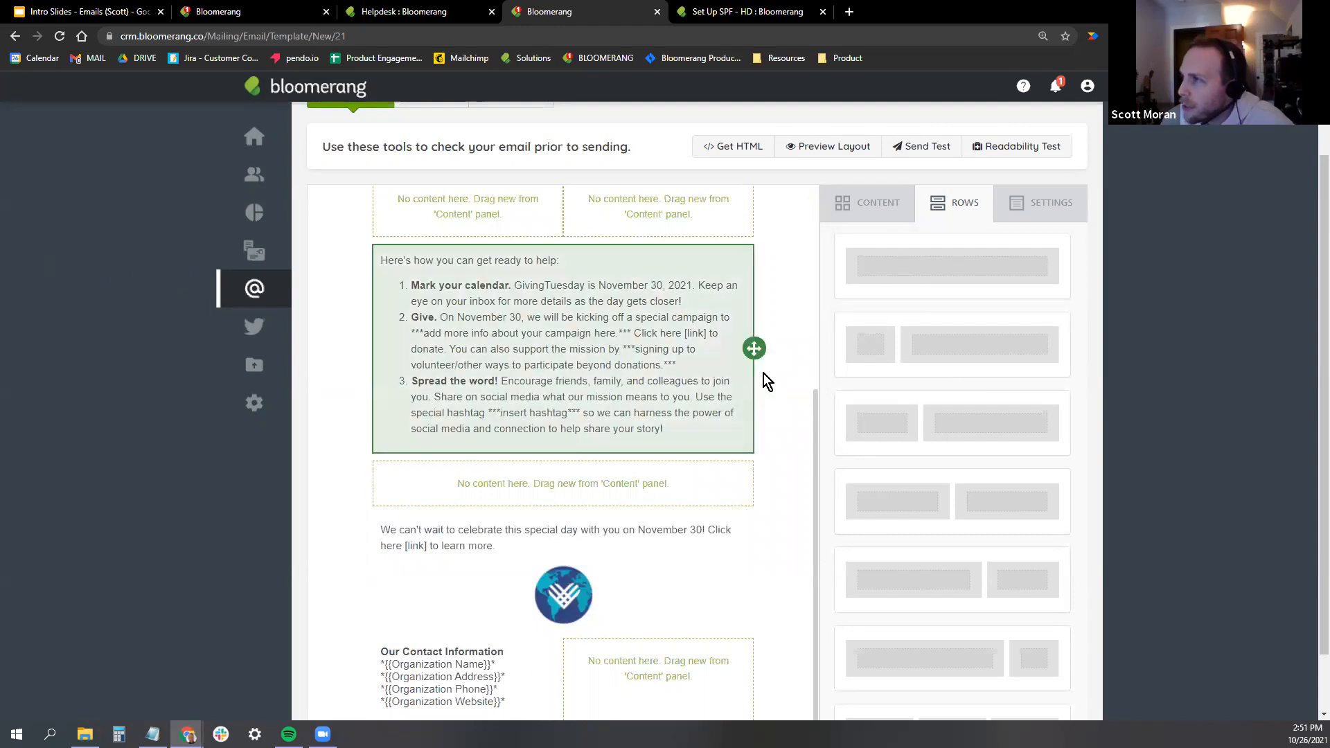
scroll(749, 443, up, 4)
scroll(755, 388, down, 3)
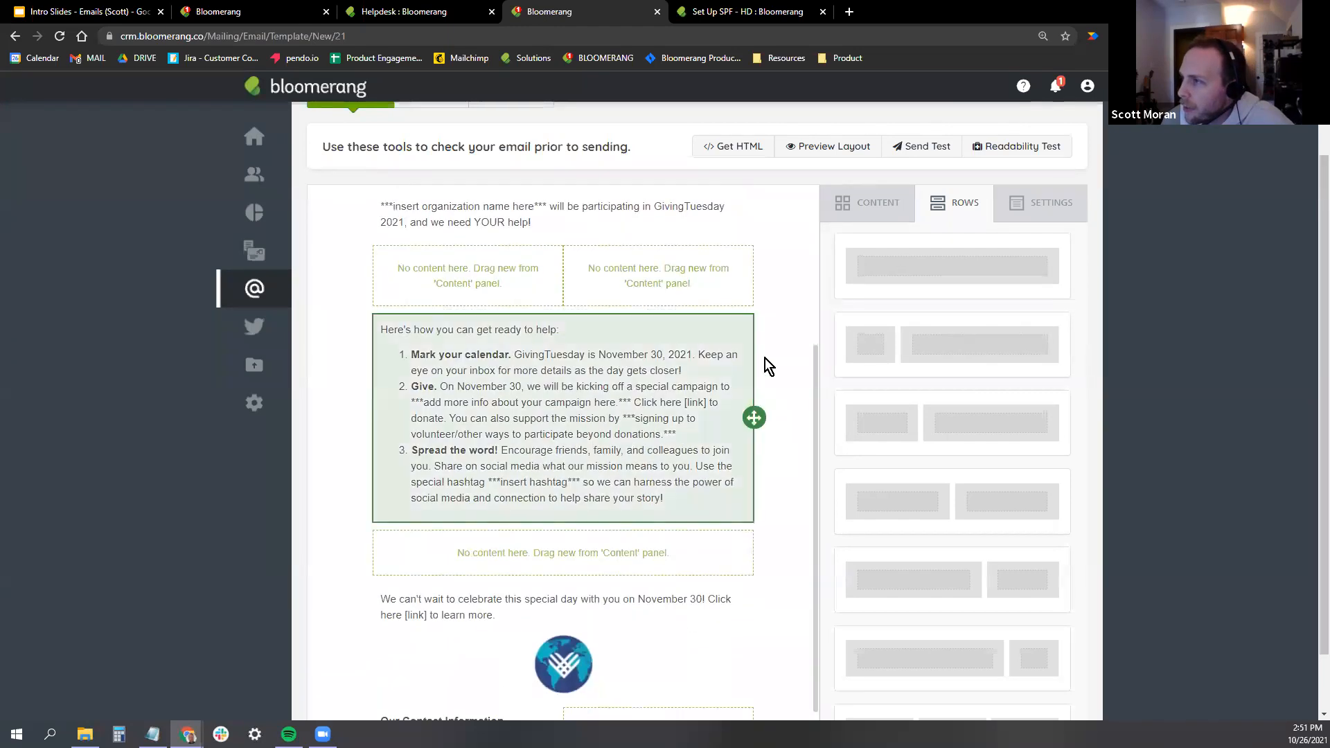
Duplicate the row containing the GivingTuesday logo and introductory text, and delete the copy.
click(773, 269)
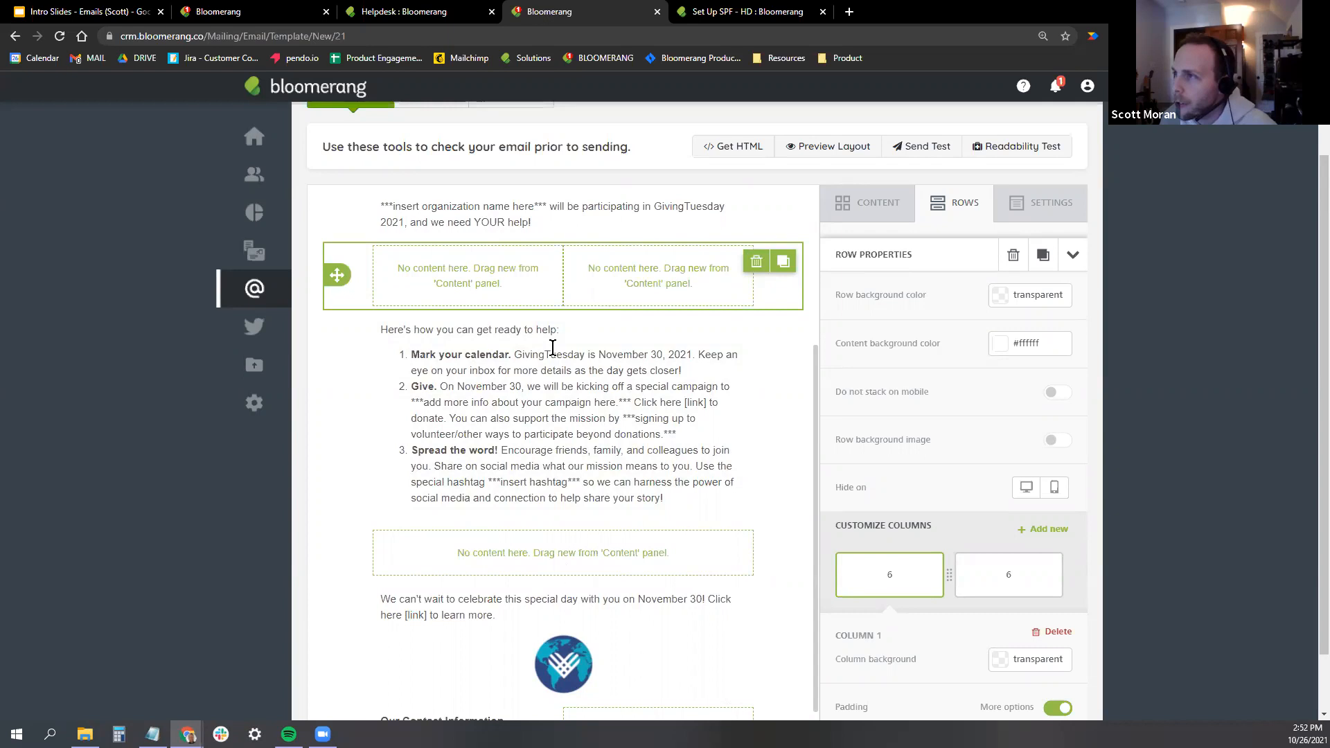
scroll(549, 361, up, 4)
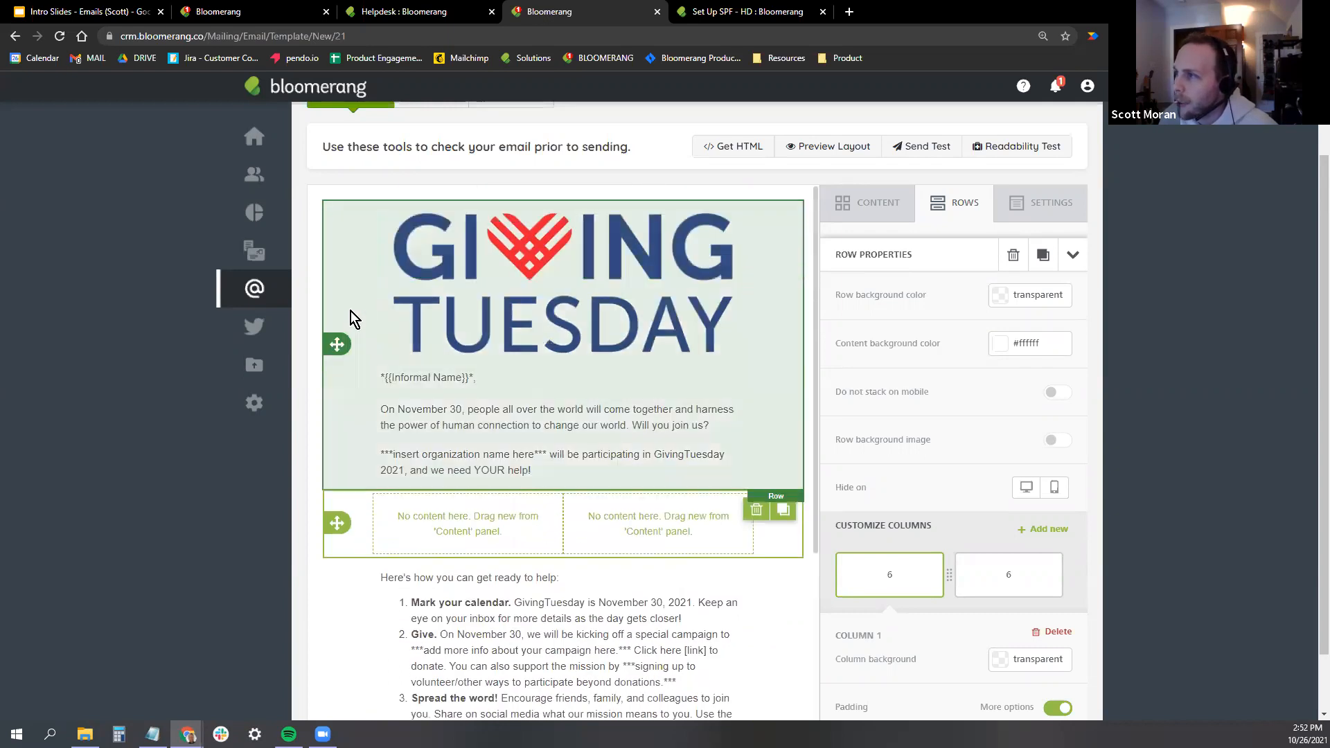
click(351, 319)
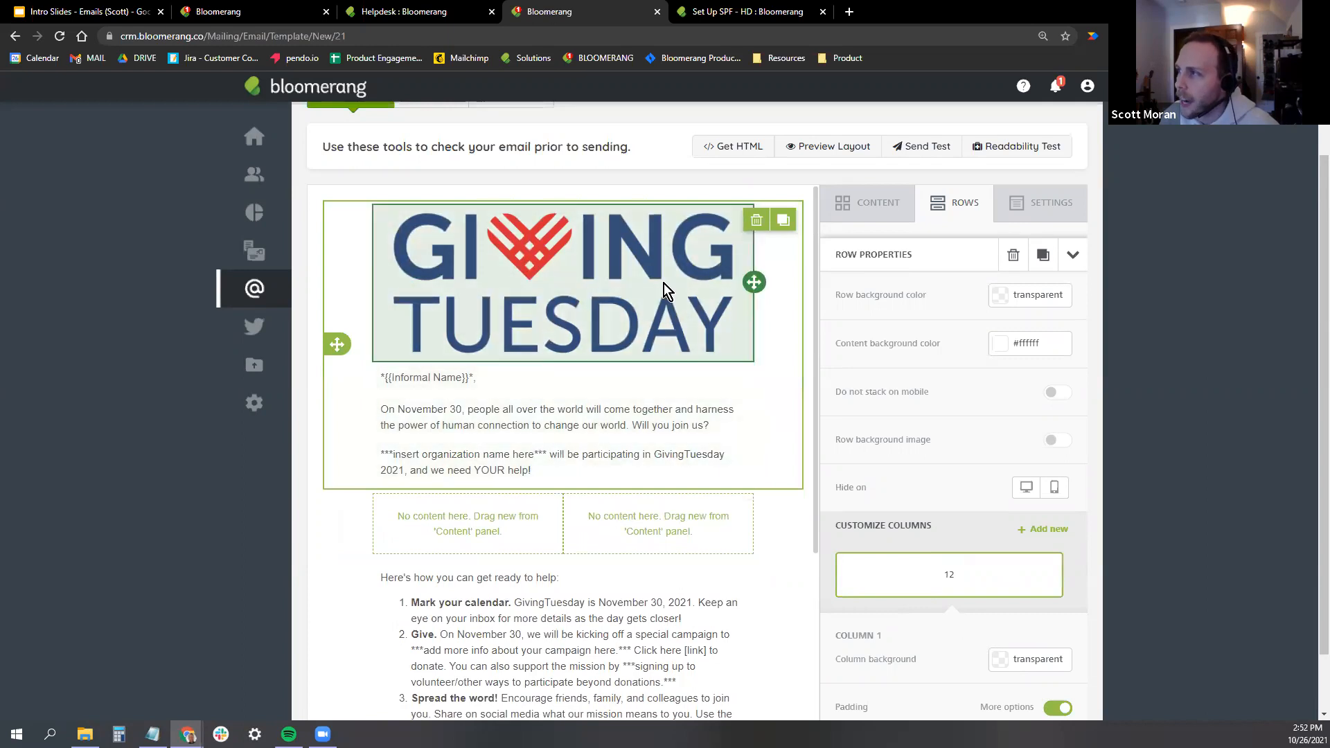
click(784, 220)
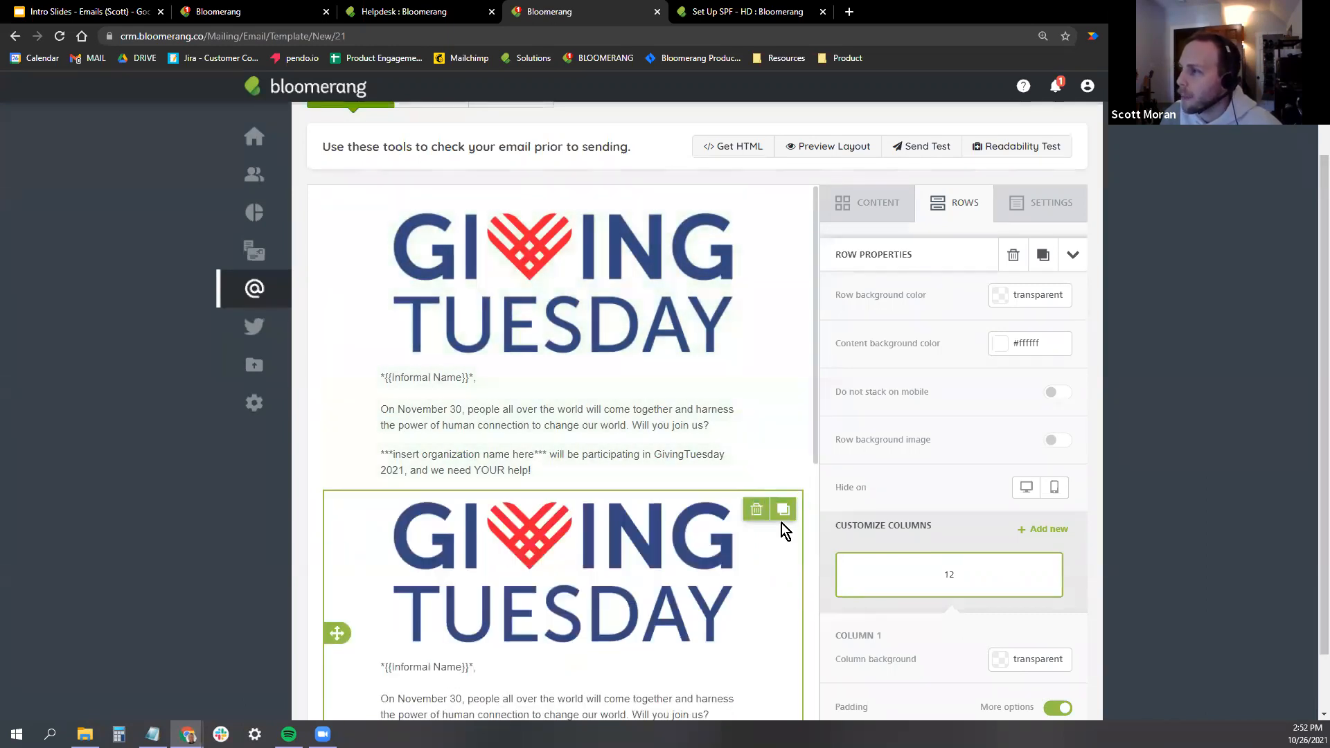
scroll(722, 311, down, 3)
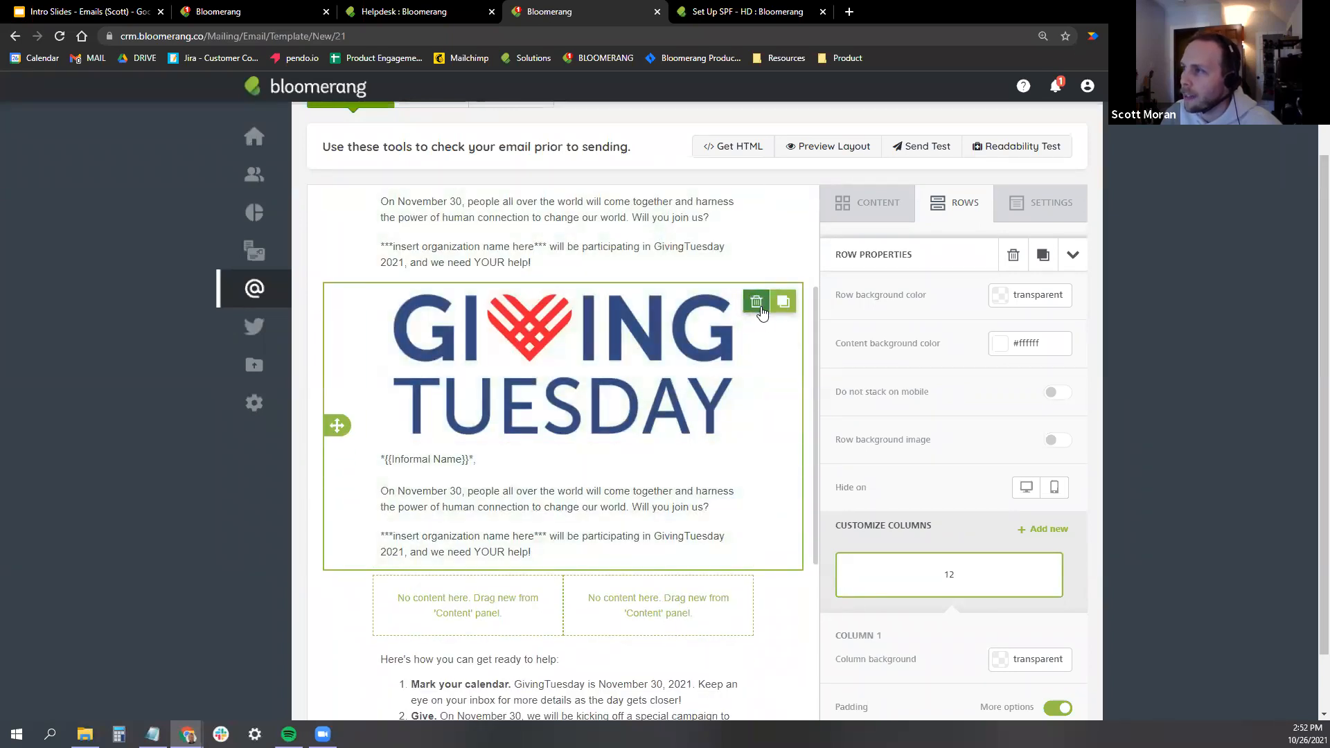
click(756, 305)
scroll(752, 277, up, 3)
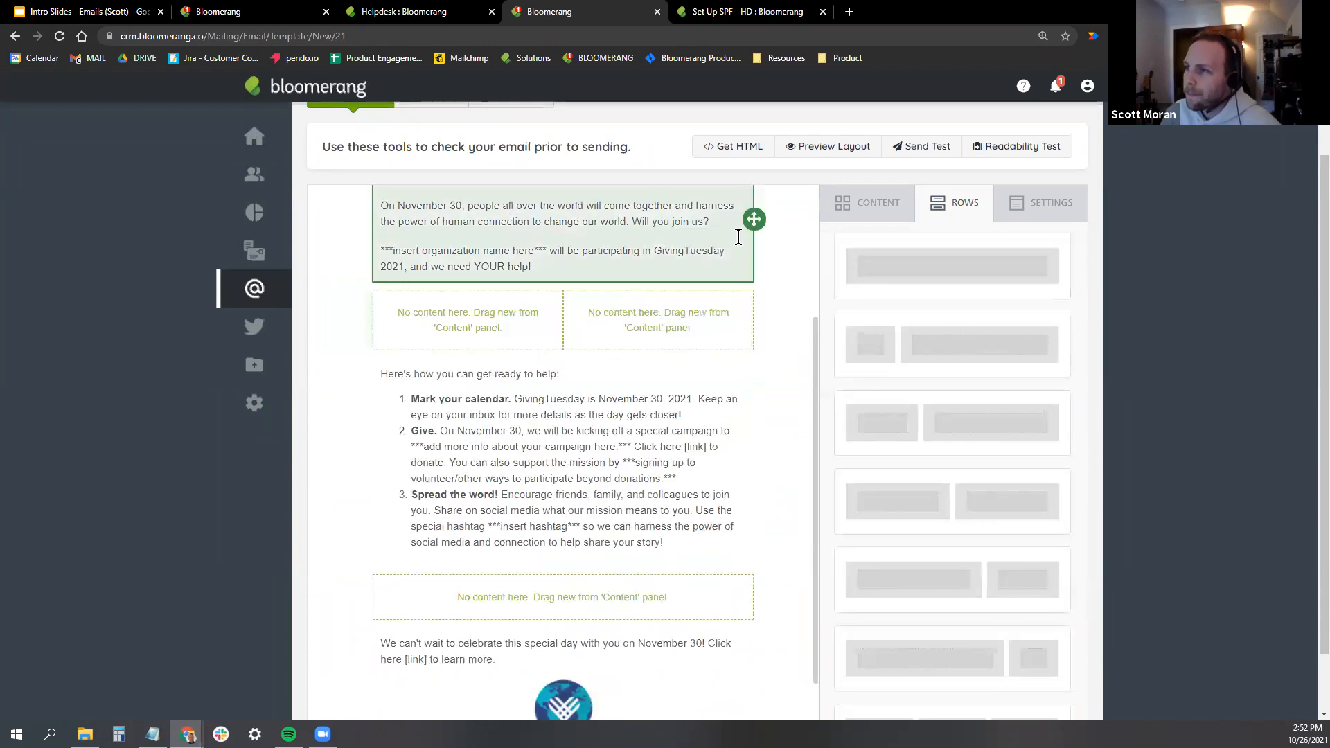
Examine the footer row's properties and try to edit its contact information block.
scroll(719, 308, down, 5)
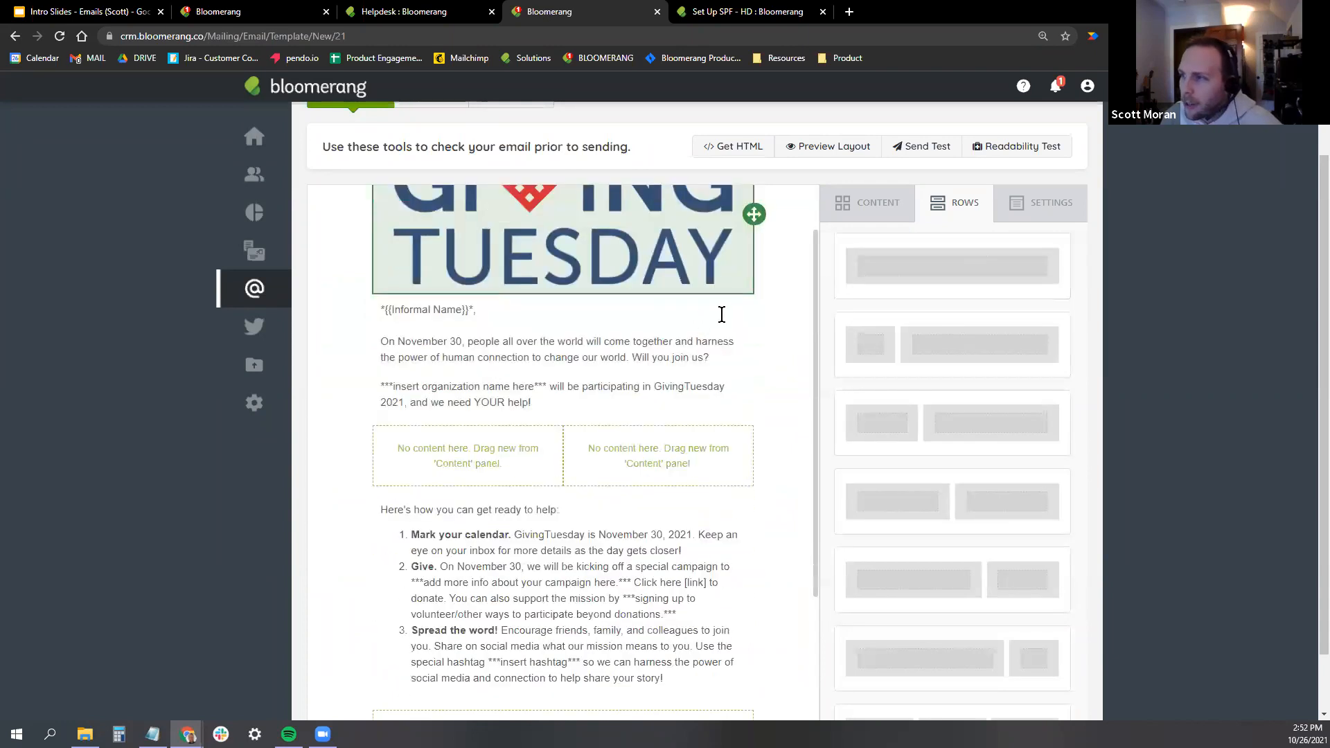
scroll(736, 288, down, 1)
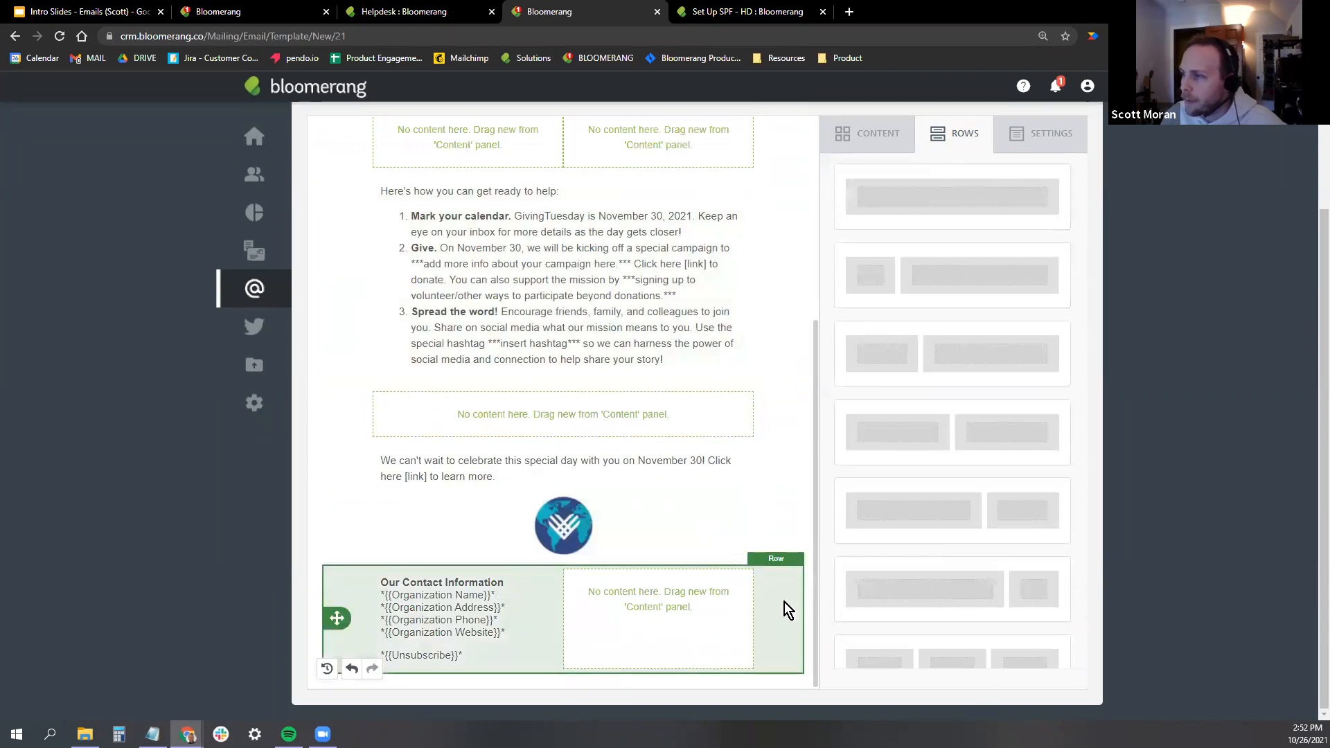
click(784, 601)
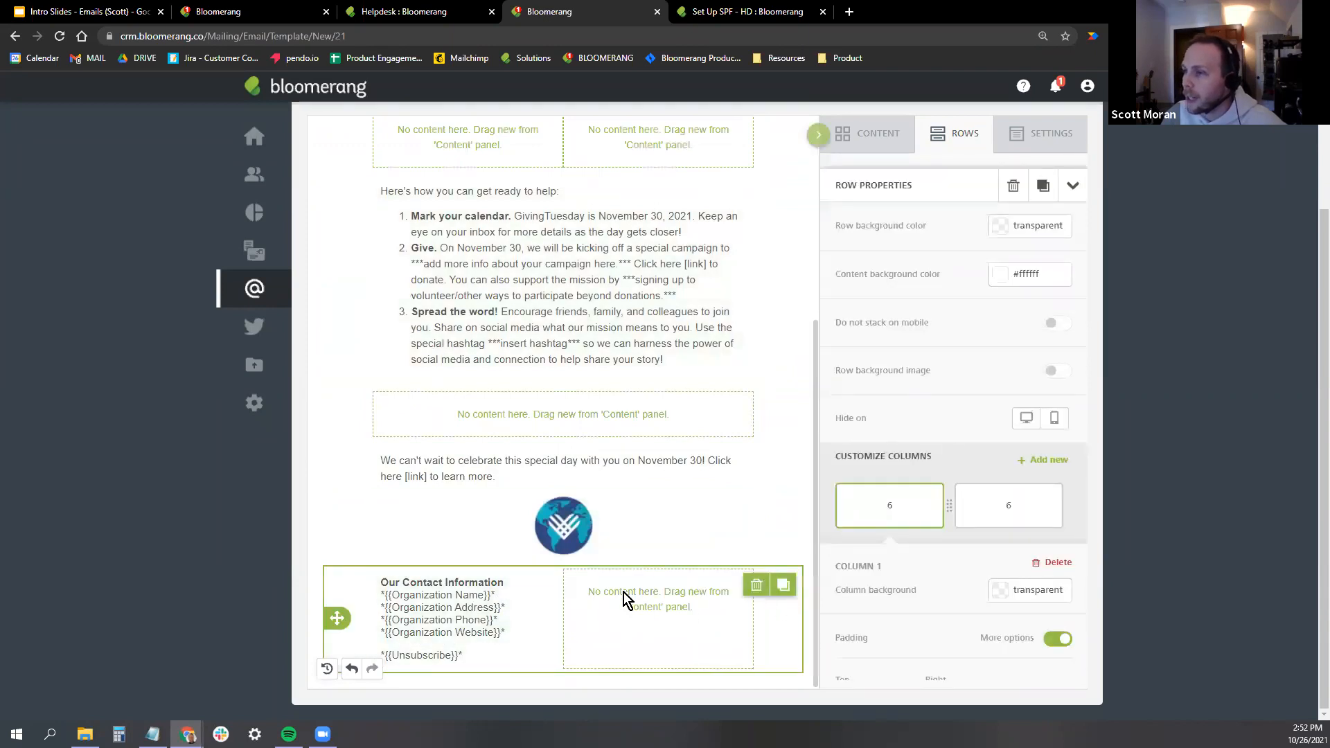
click(430, 590)
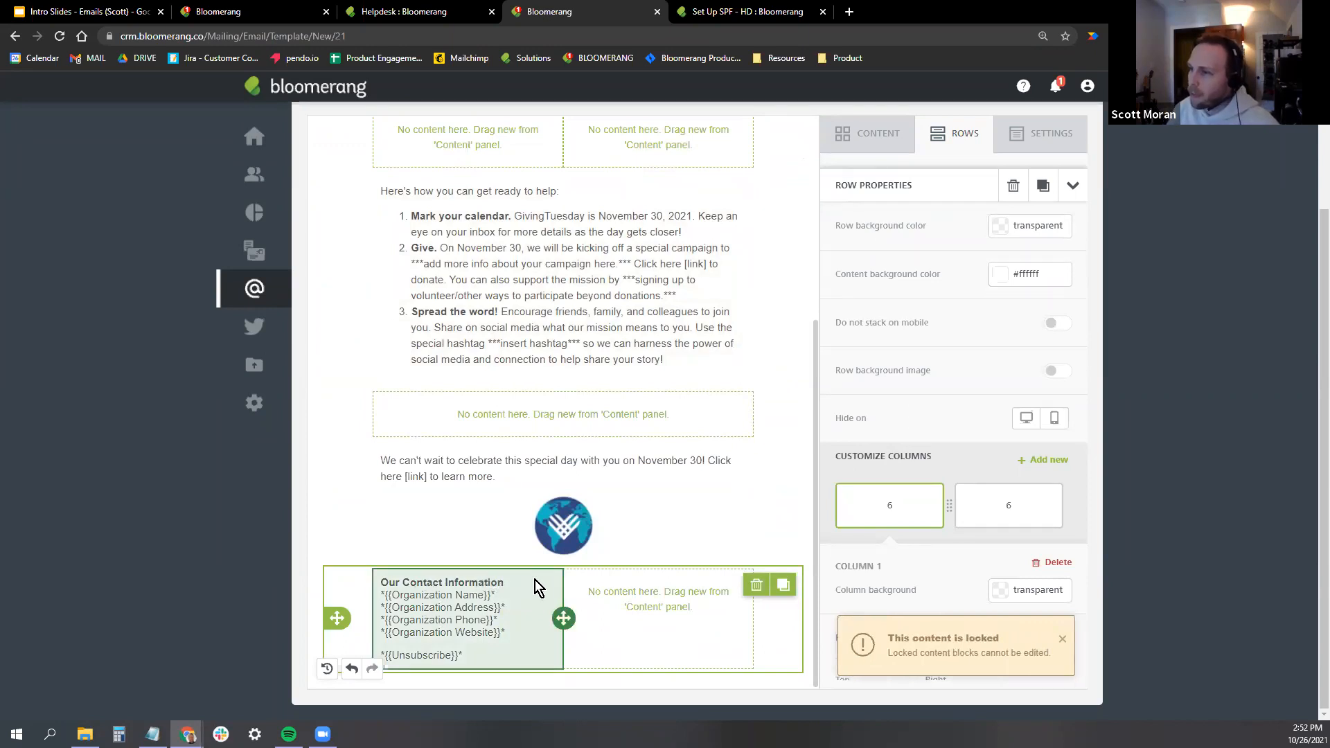
click(431, 632)
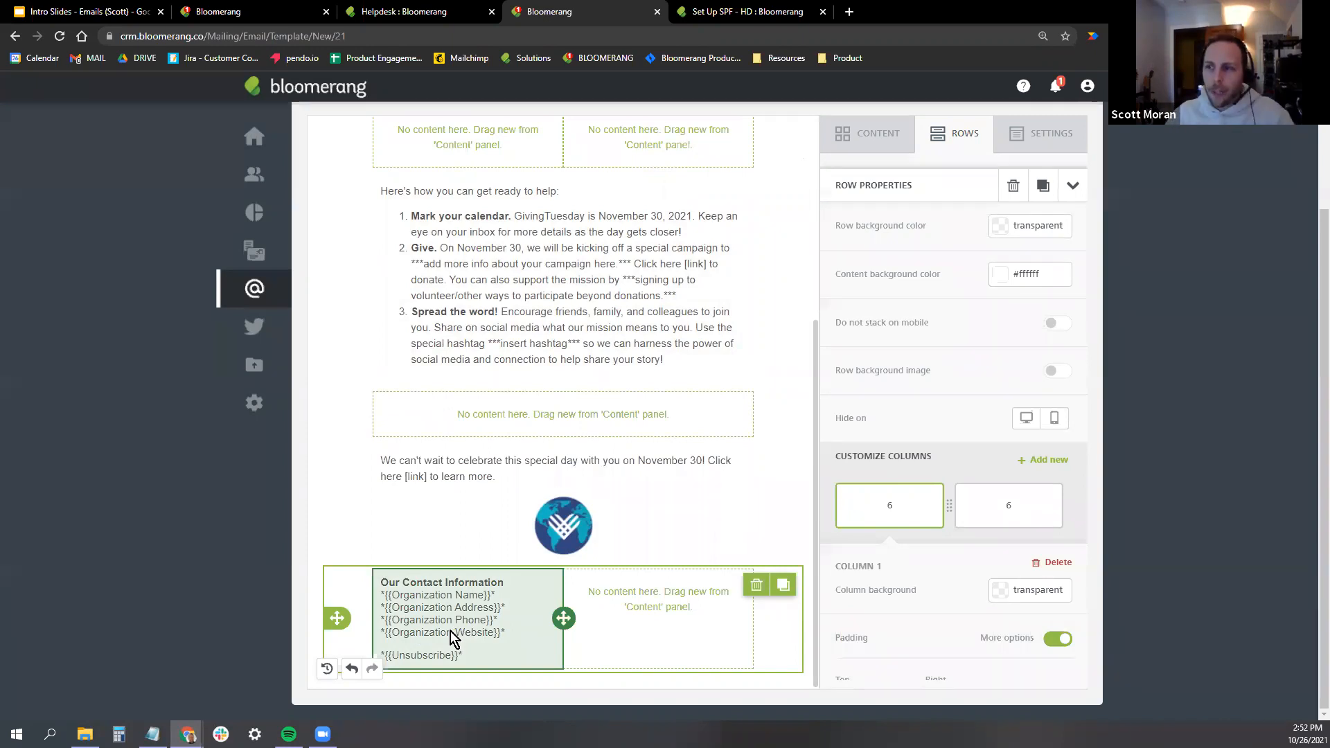
click(499, 633)
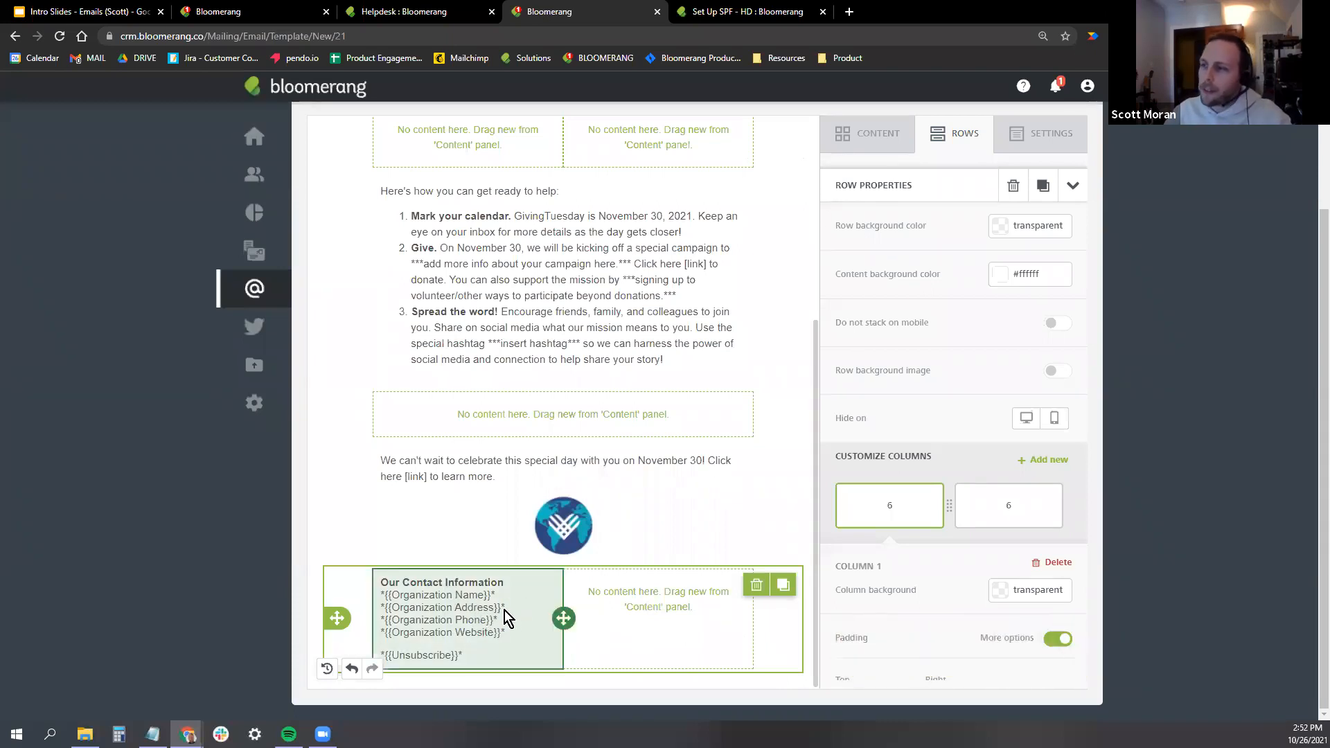
Move the contact information block out of the footer's first column and back into it.
mouse_move(572, 622)
mouse_down()
mouse_move(511, 591)
mouse_move(544, 604)
mouse_move(550, 671)
mouse_move(564, 482)
mouse_up()
scroll(737, 489, down, 1)
mouse_move(755, 481)
mouse_down()
mouse_move(547, 554)
mouse_move(487, 626)
mouse_up()
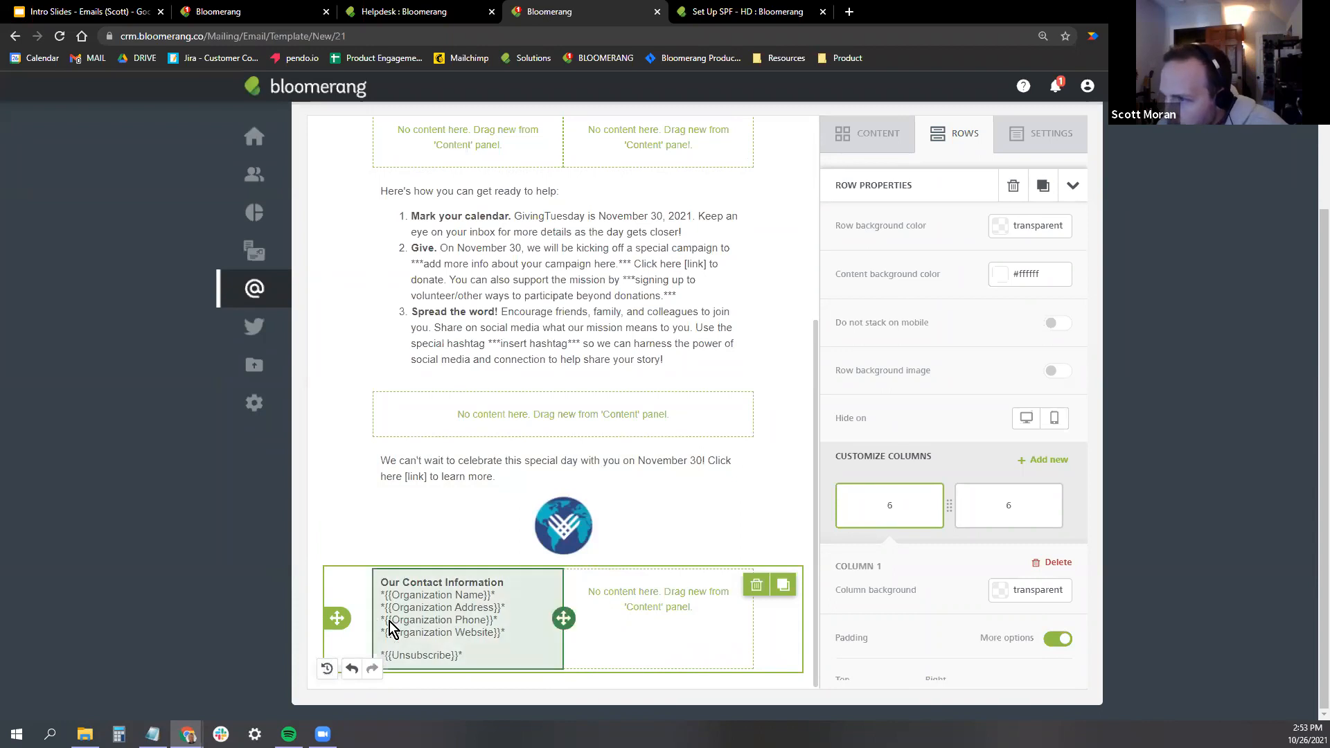
Open the design's edit history and review the recorded changes.
click(327, 670)
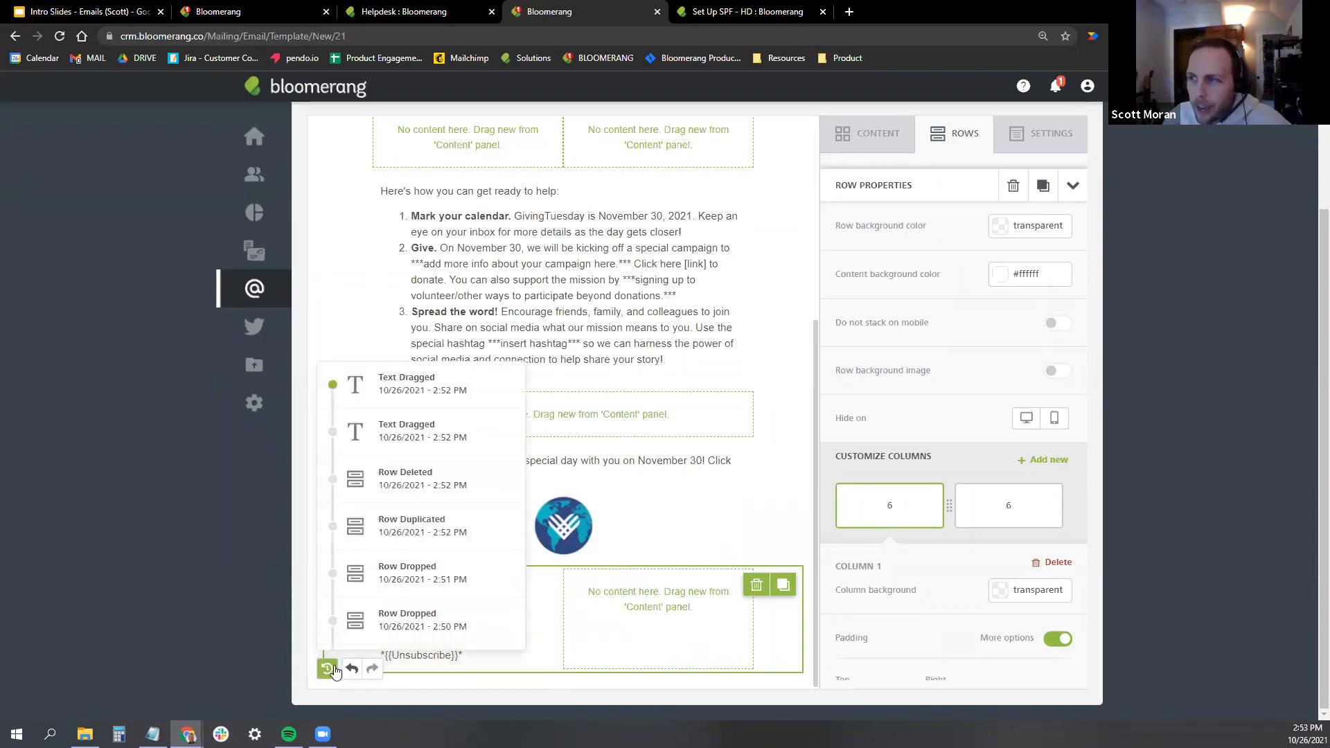
scroll(395, 426, down, 3)
scroll(397, 426, up, 3)
scroll(399, 424, down, 5)
scroll(422, 409, up, 8)
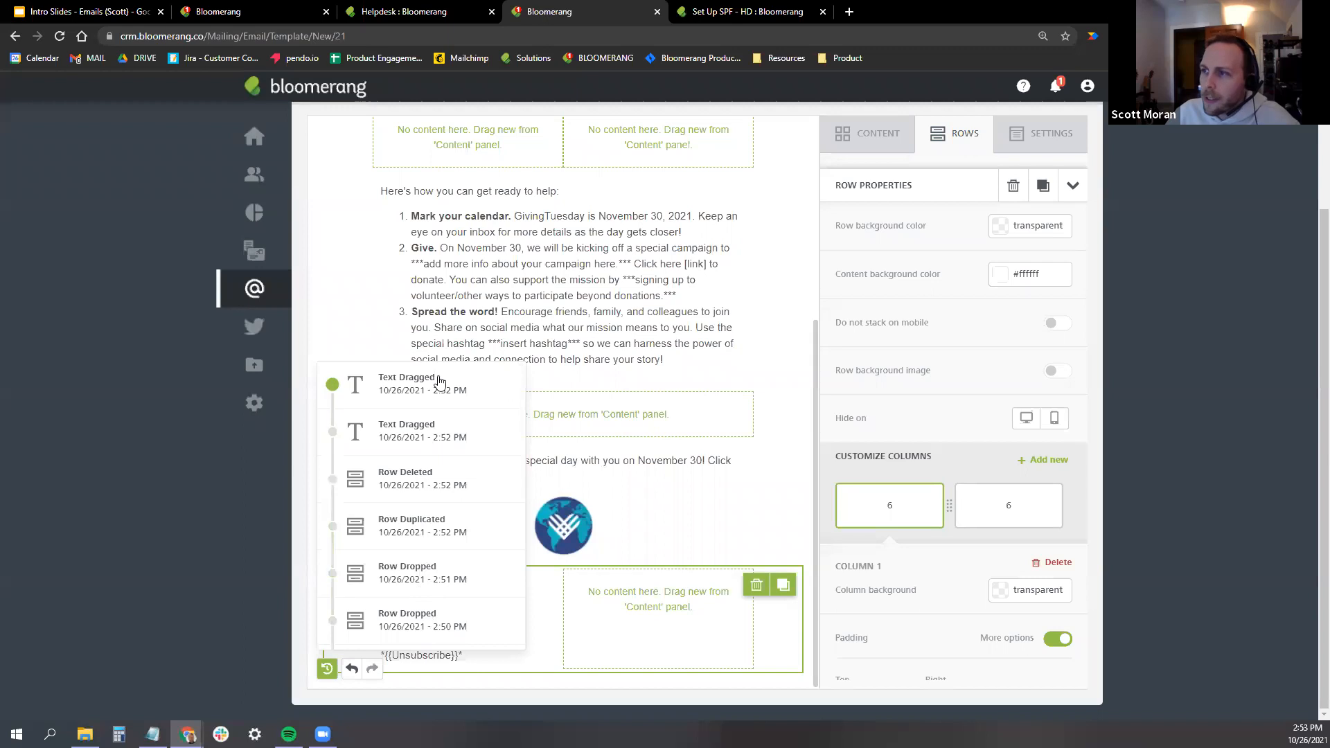
Undo and redo the last block move, and browse the older entries in the edit history.
click(352, 672)
click(373, 671)
click(374, 671)
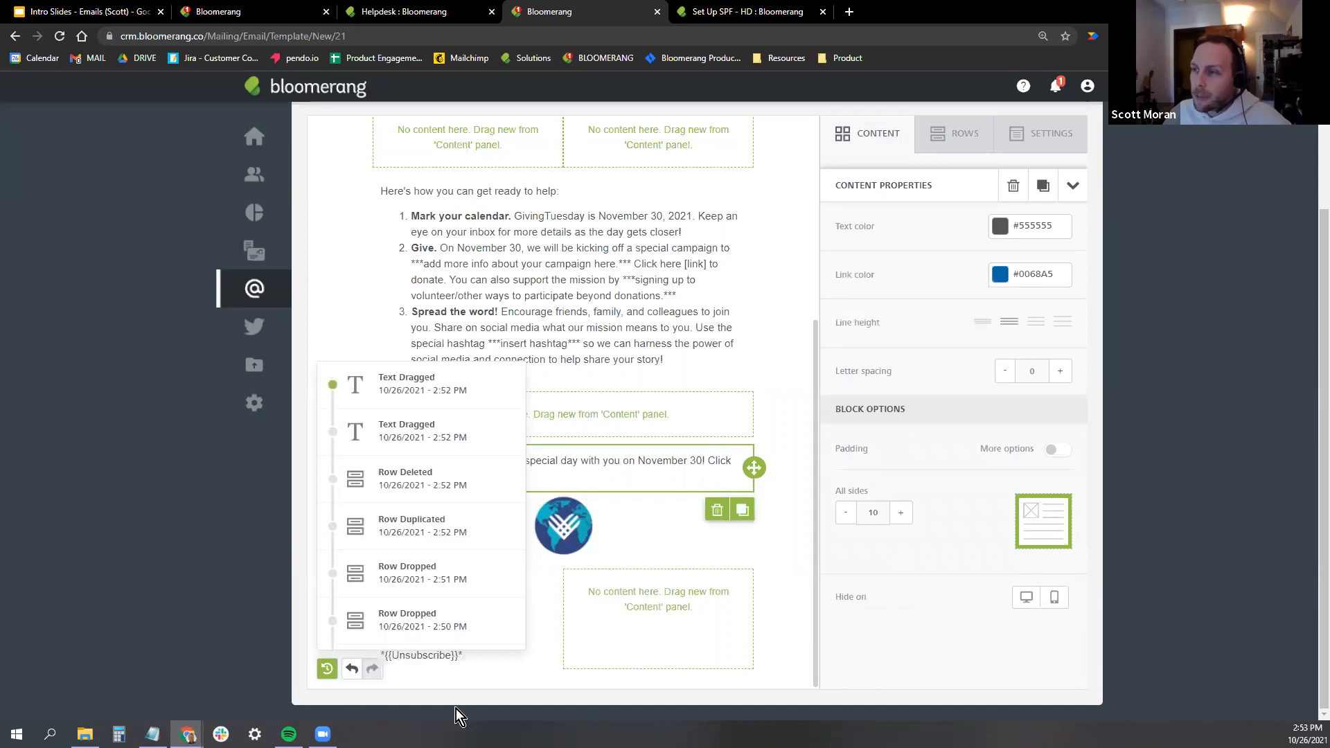
scroll(460, 711, up, 1)
scroll(461, 596, down, 2)
click(459, 595)
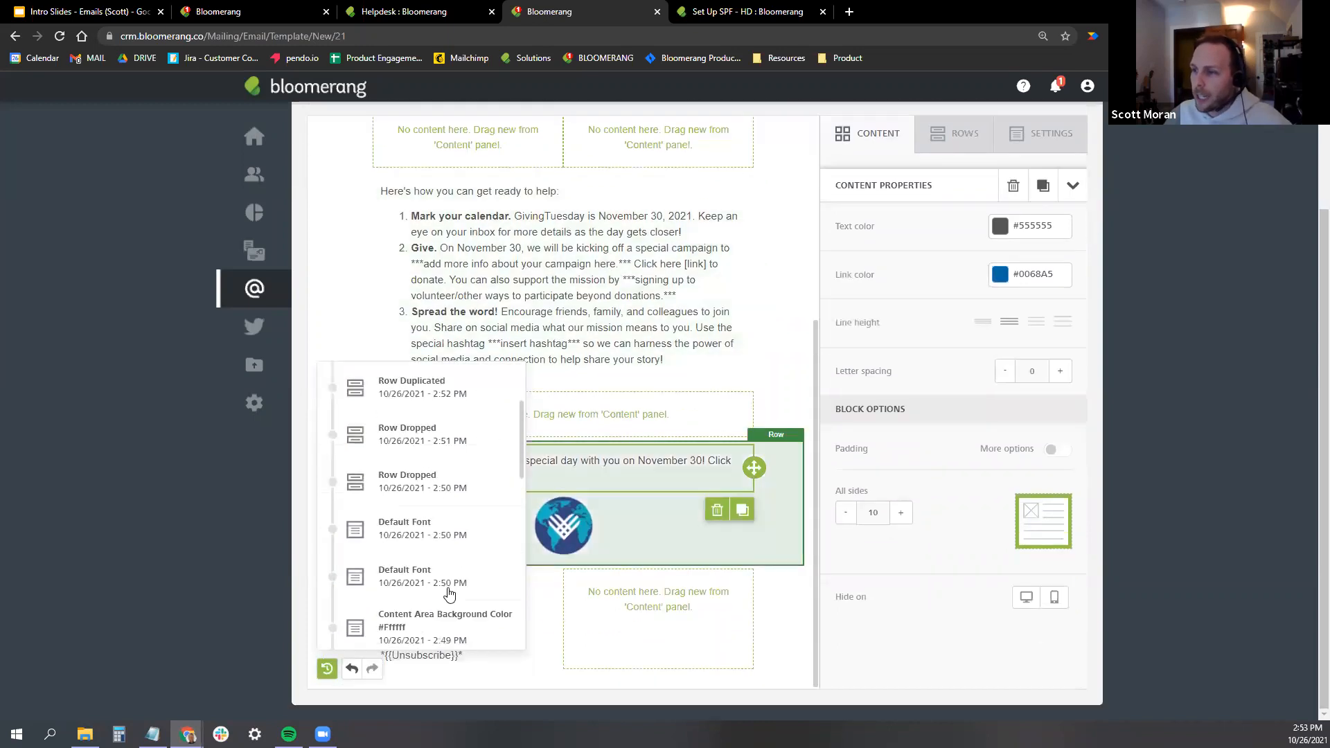
scroll(632, 449, up, 7)
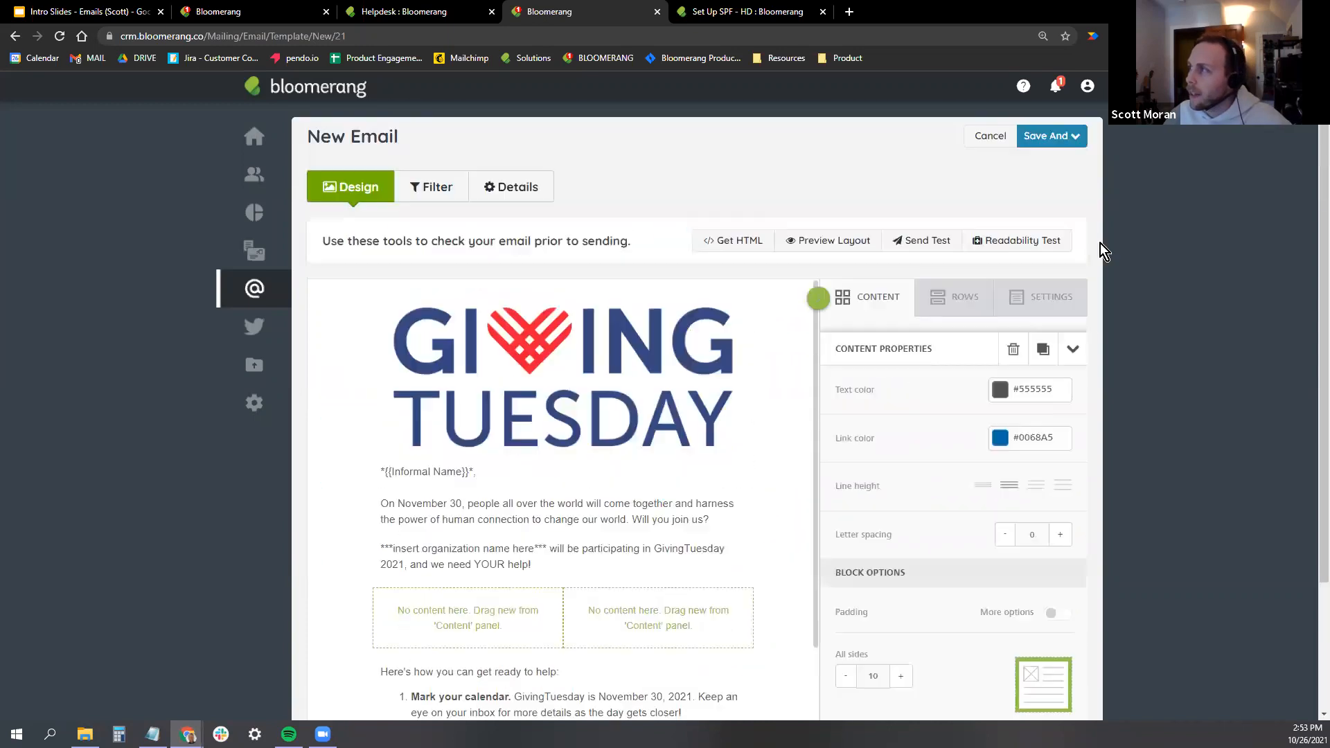
Show the email's save options, and look over the email body and the available row layouts.
click(1067, 138)
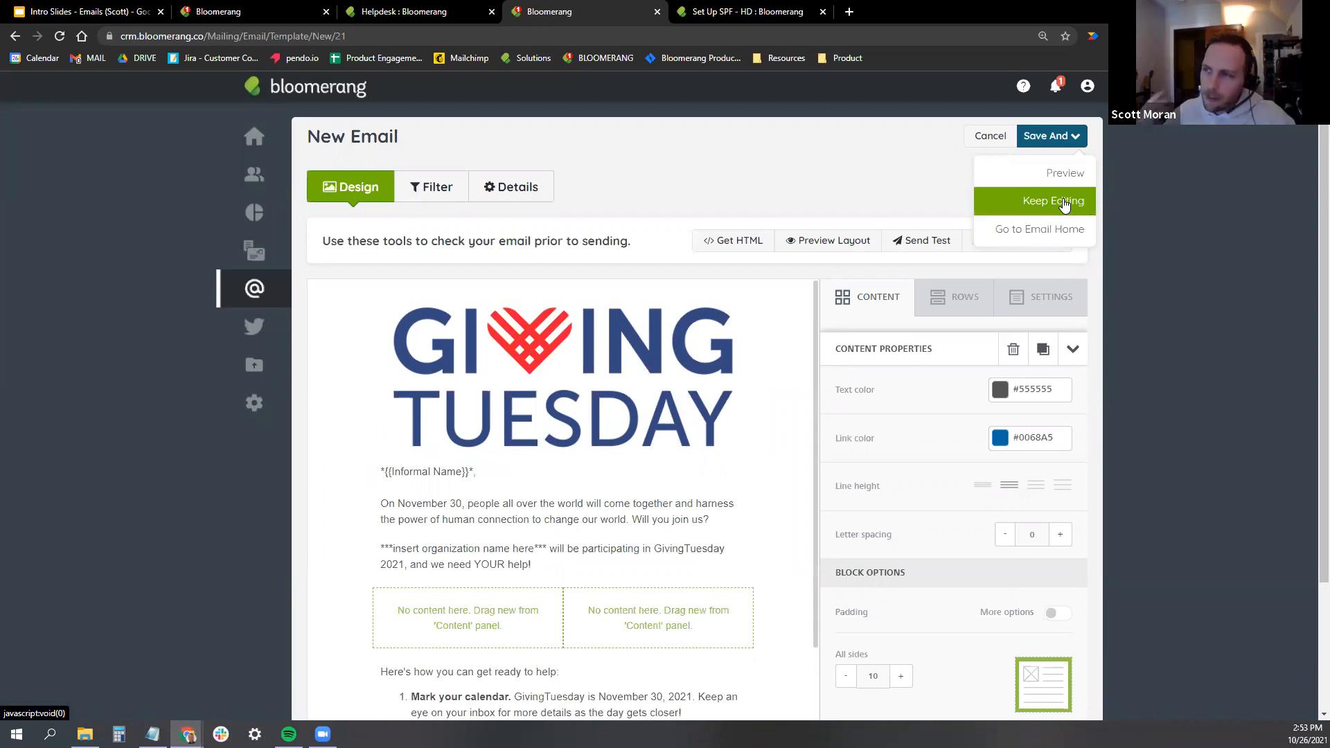
scroll(642, 395, down, 1)
scroll(642, 395, down, 6)
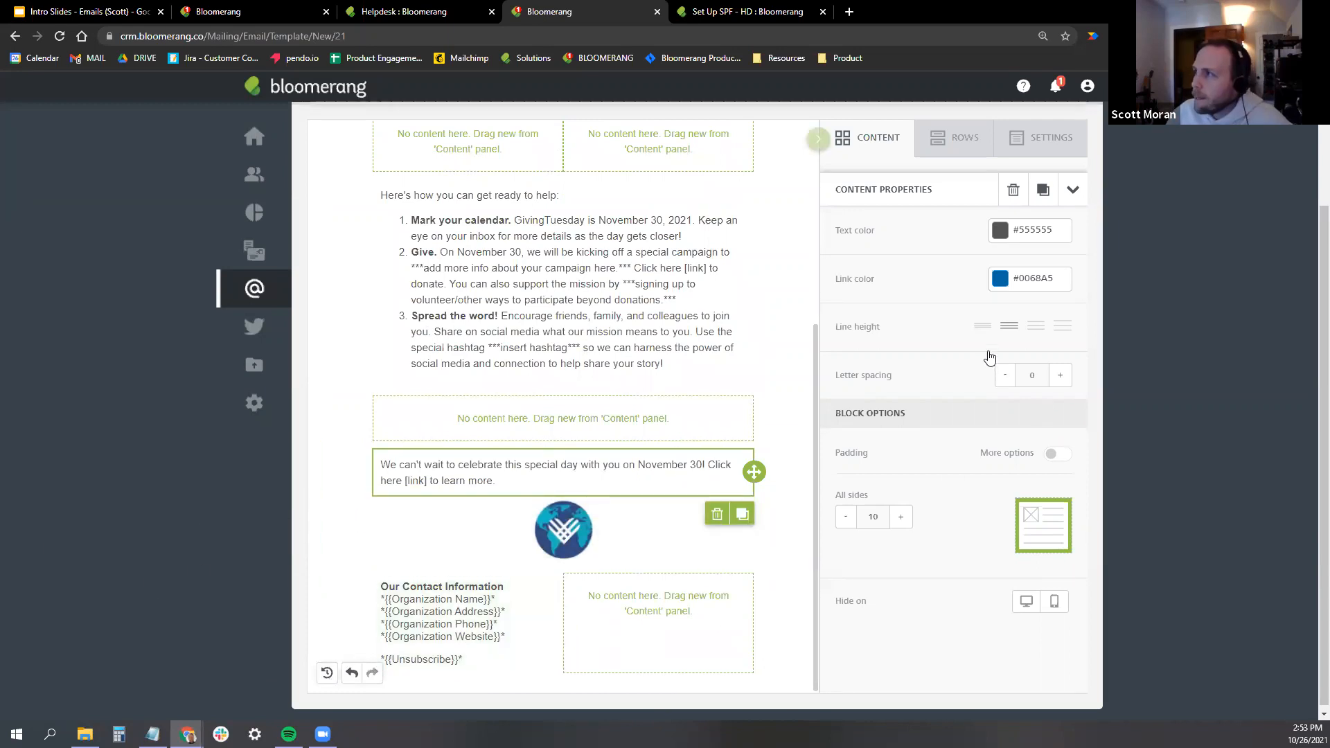
scroll(987, 353, up, 2)
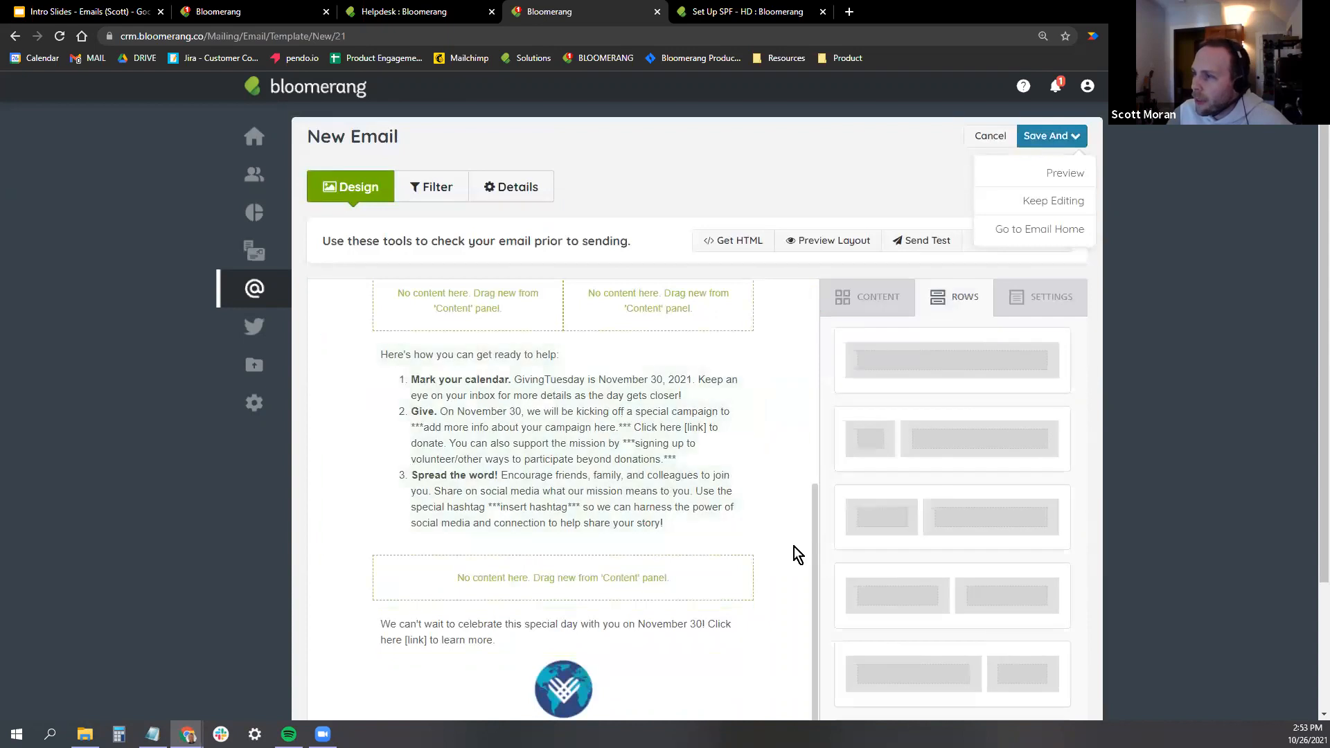
scroll(776, 485, up, 2)
scroll(774, 510, up, 1)
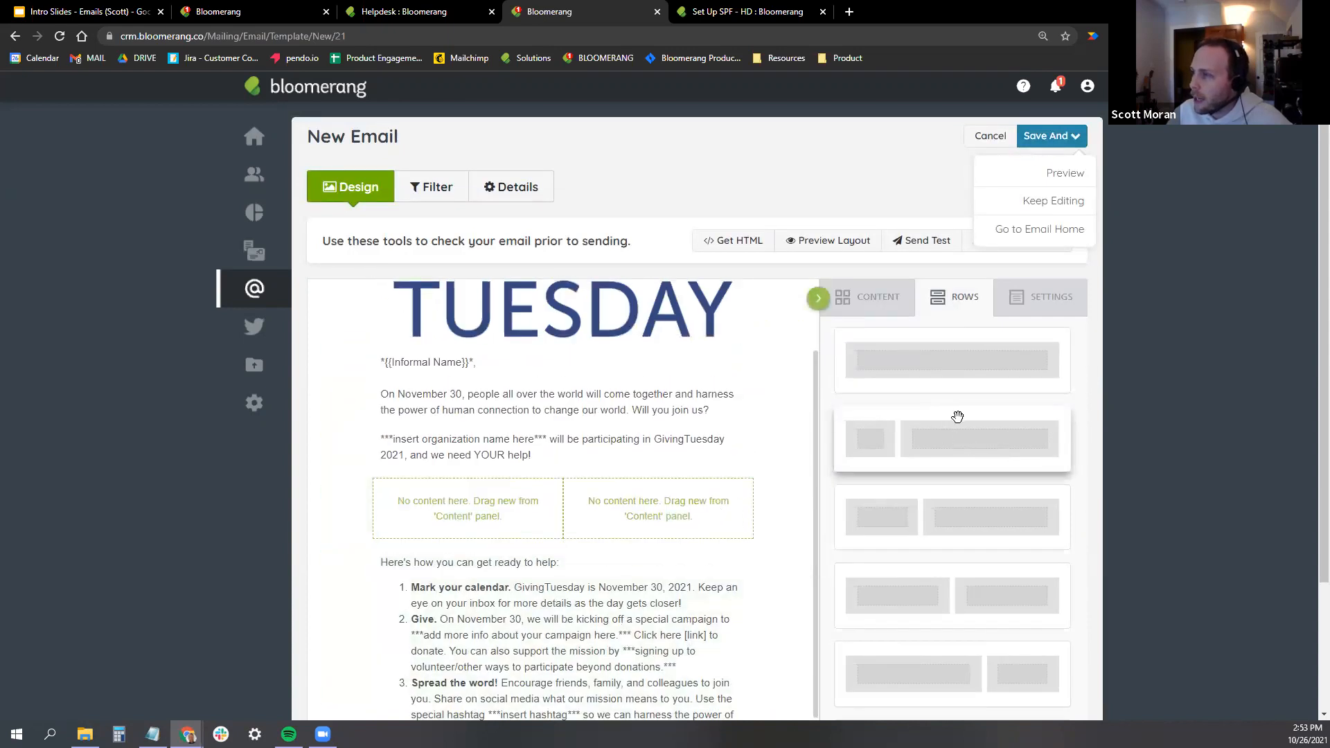
scroll(952, 408, down, 1)
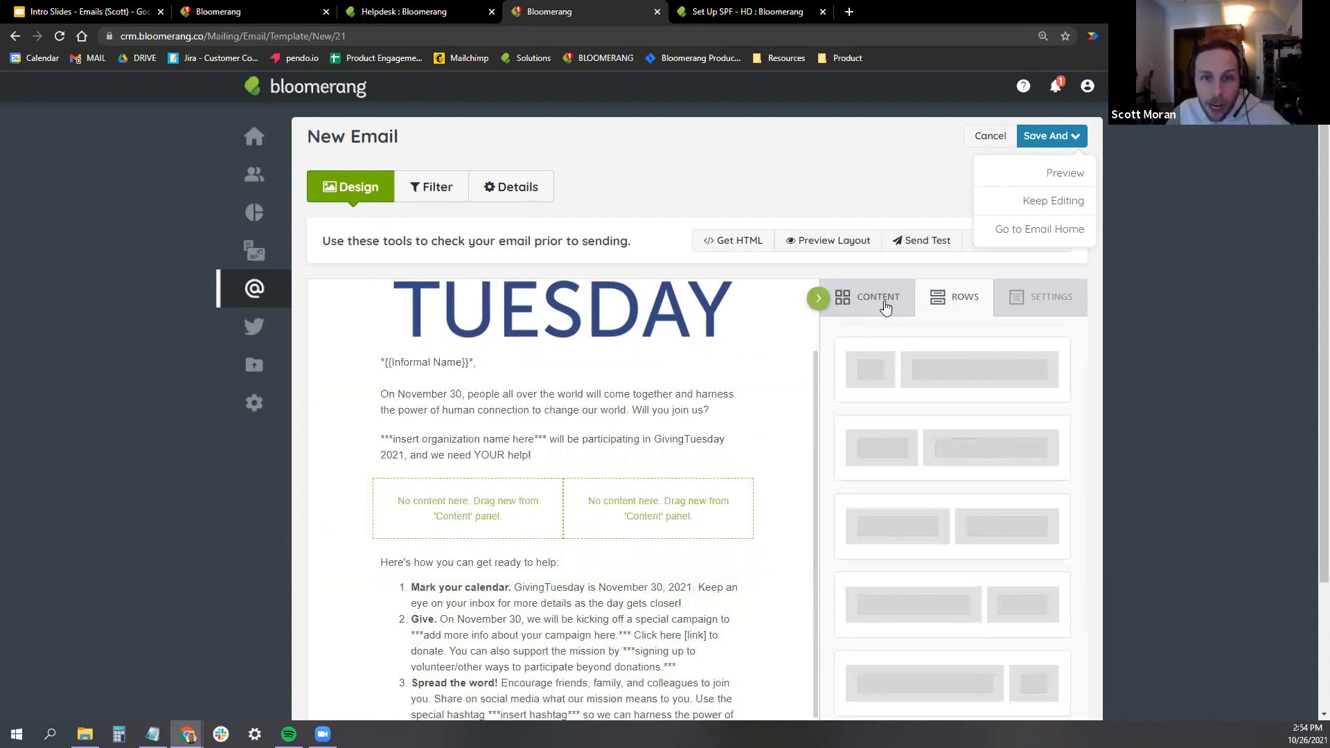
Add a new text block directly below the introductory text and open it for editing.
click(859, 302)
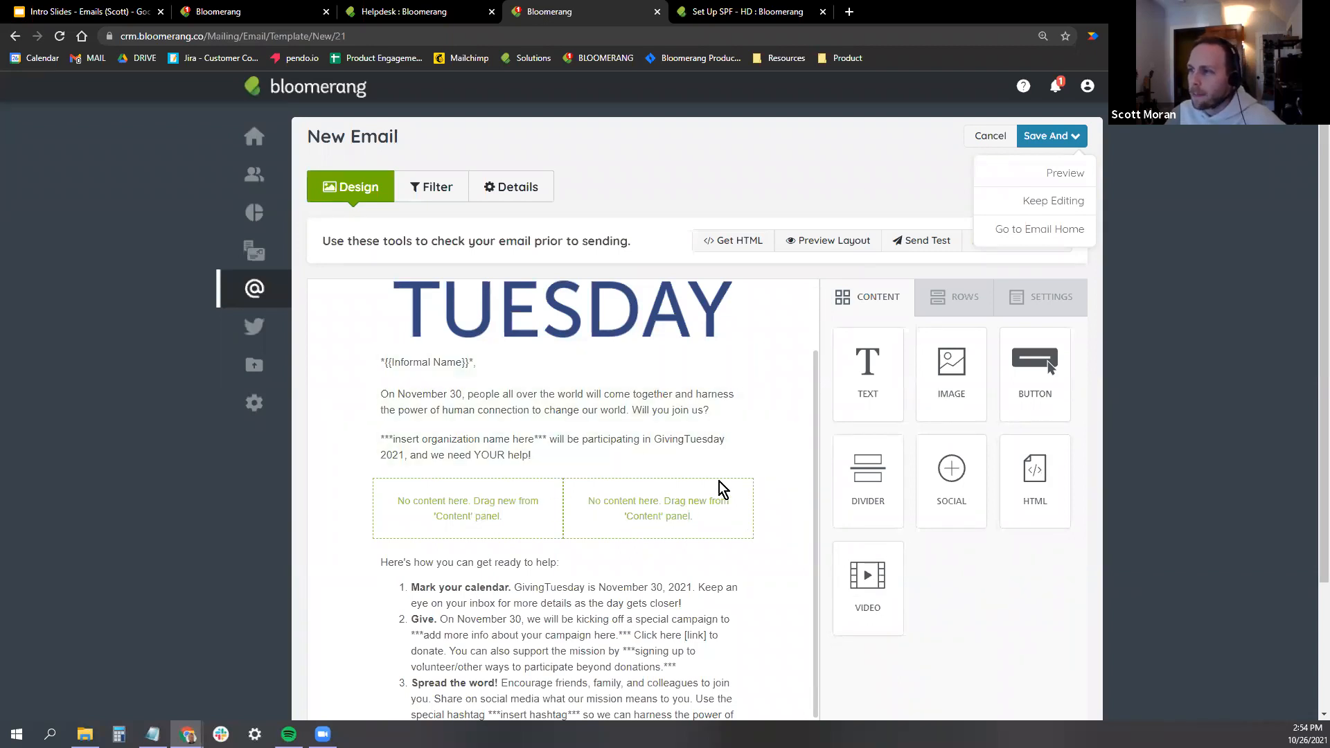
drag(876, 371, 580, 454)
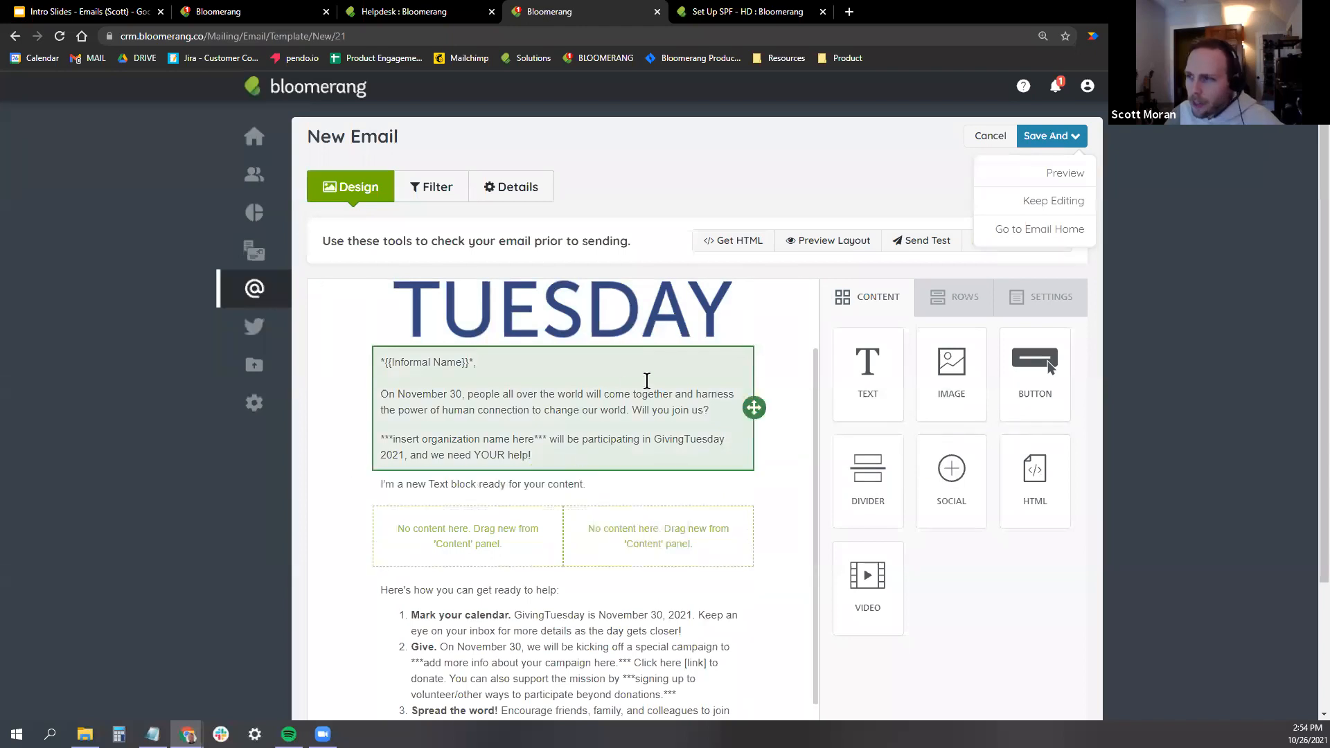
click(596, 482)
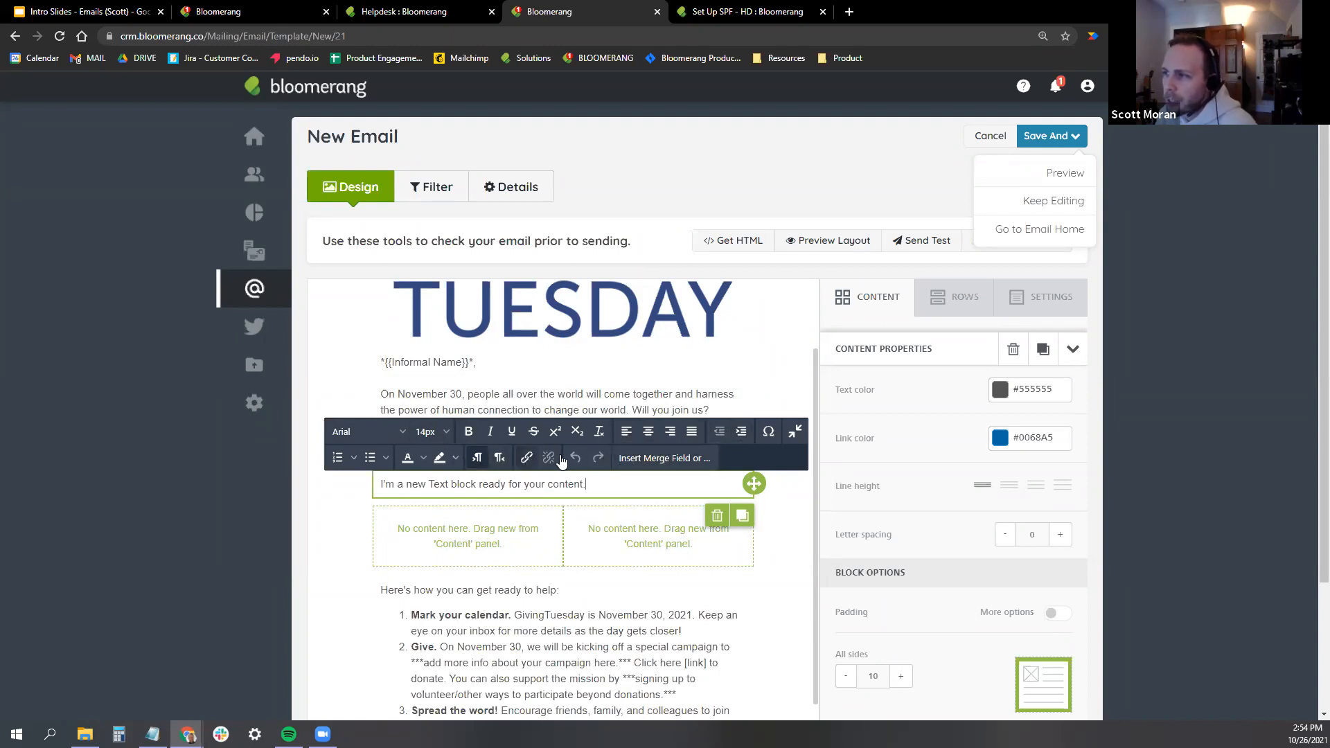
Open the link settings for the word "content." in the new text block, view the URL and E-MAIL link types, and cancel.
drag(587, 484, 548, 482)
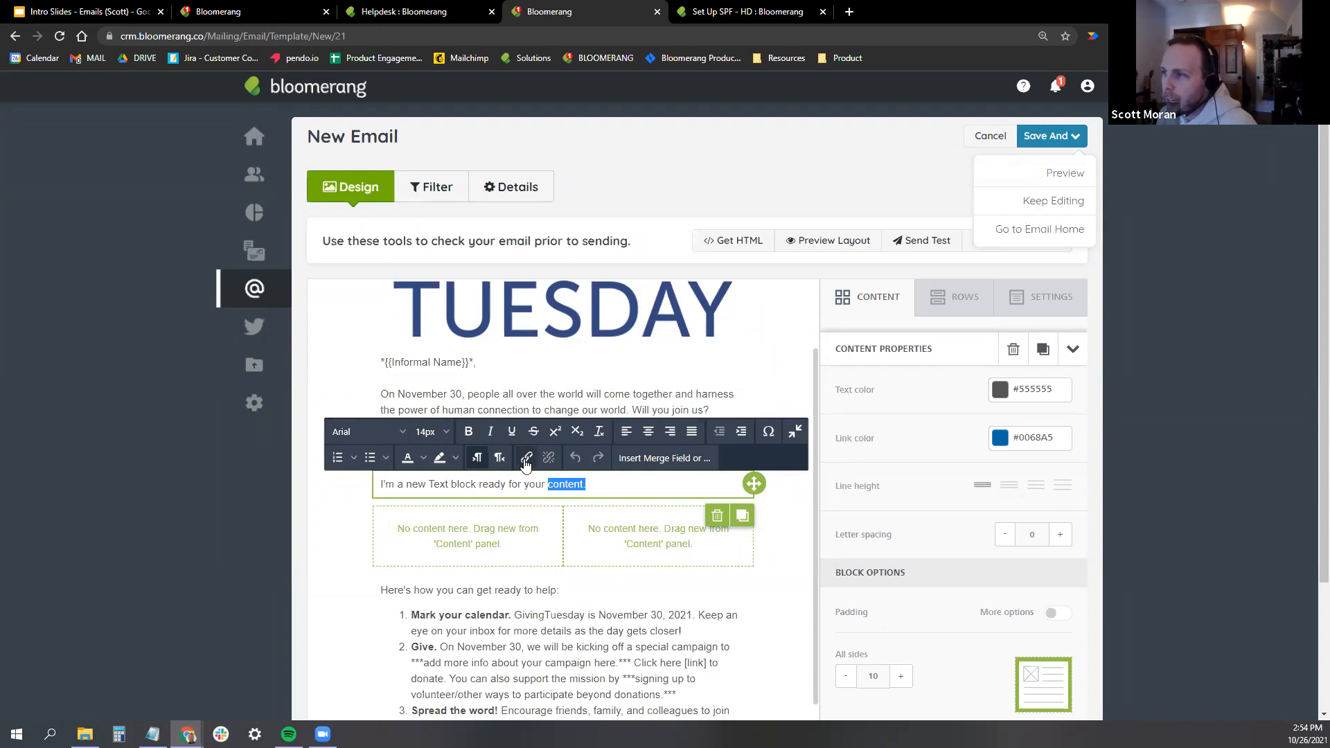
click(526, 459)
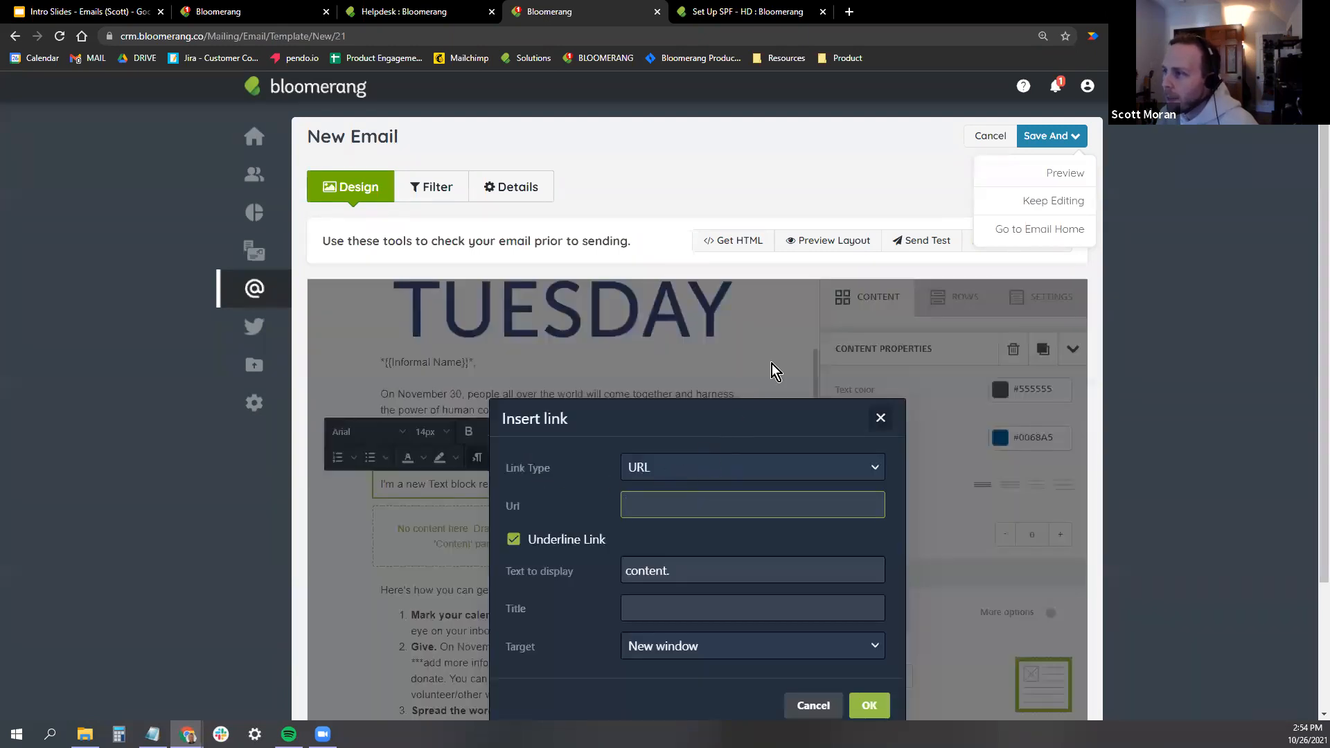
scroll(773, 367, down, 2)
click(713, 331)
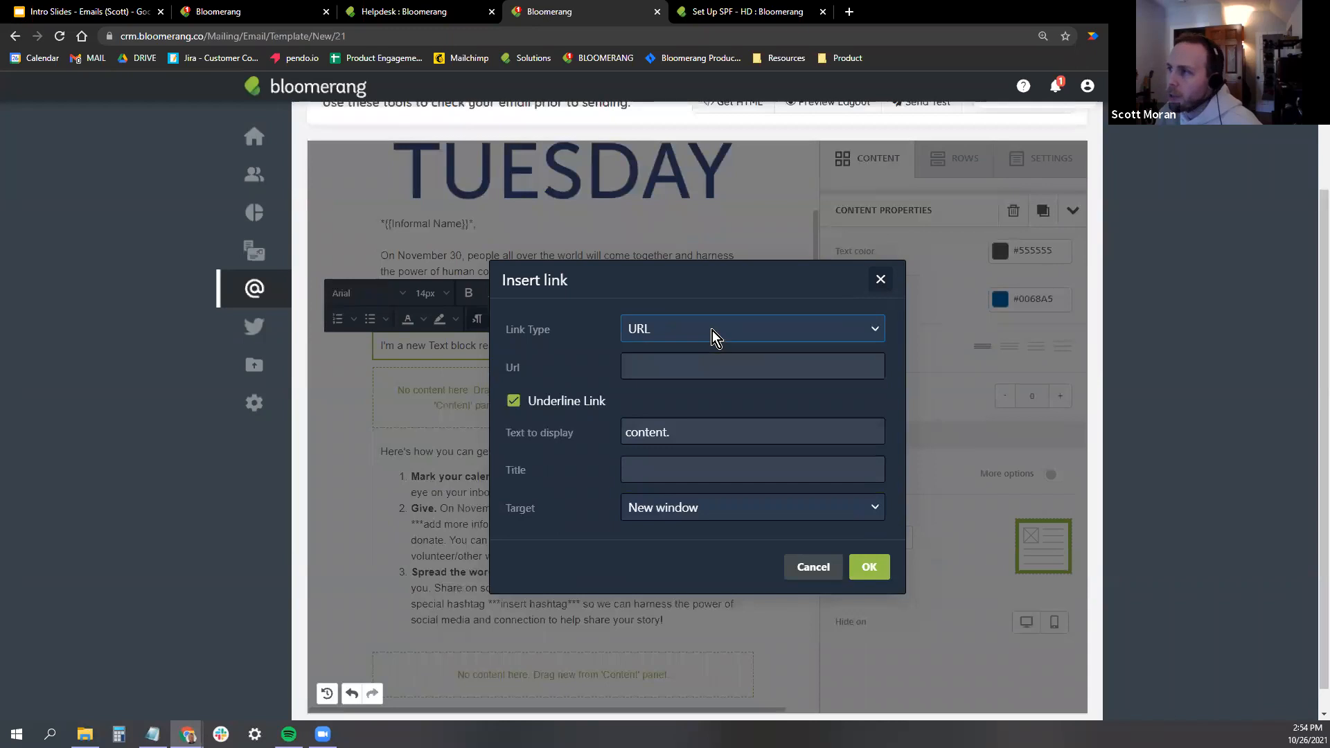
click(712, 331)
click(680, 377)
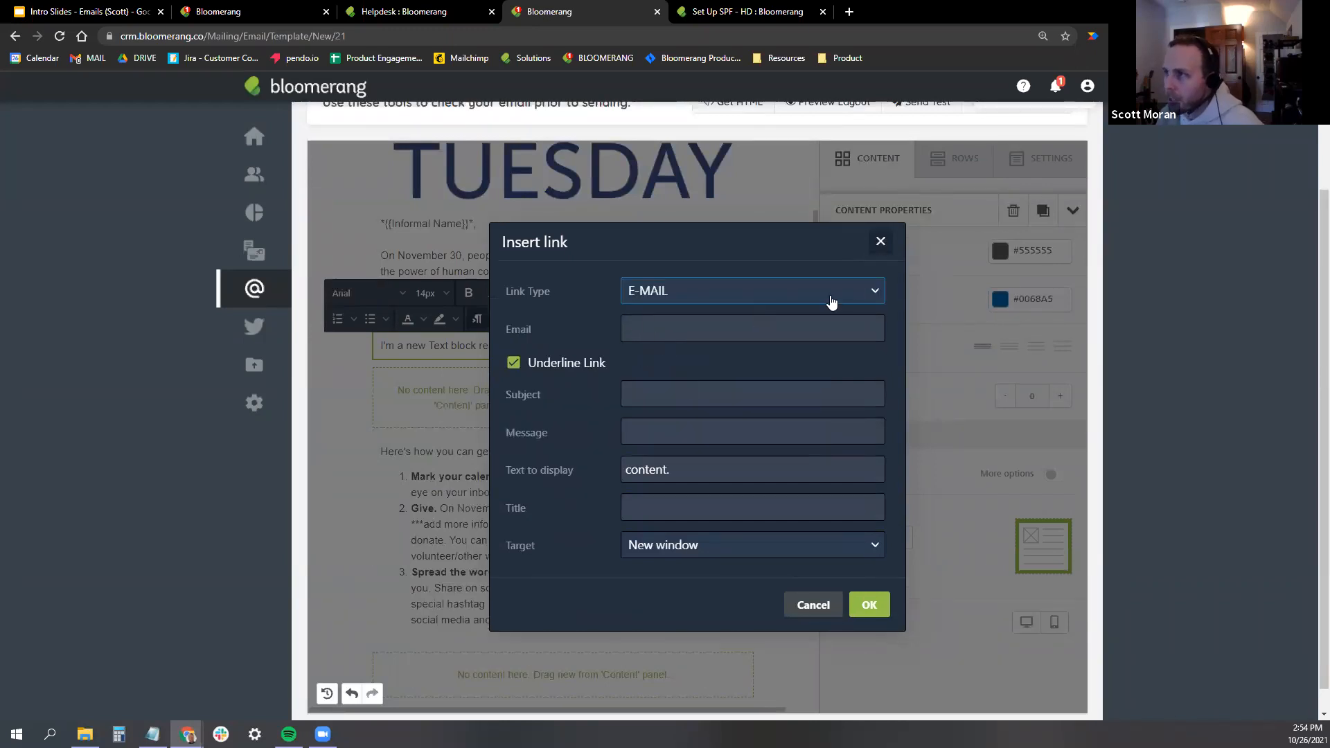
click(861, 289)
click(726, 317)
key(Escape)
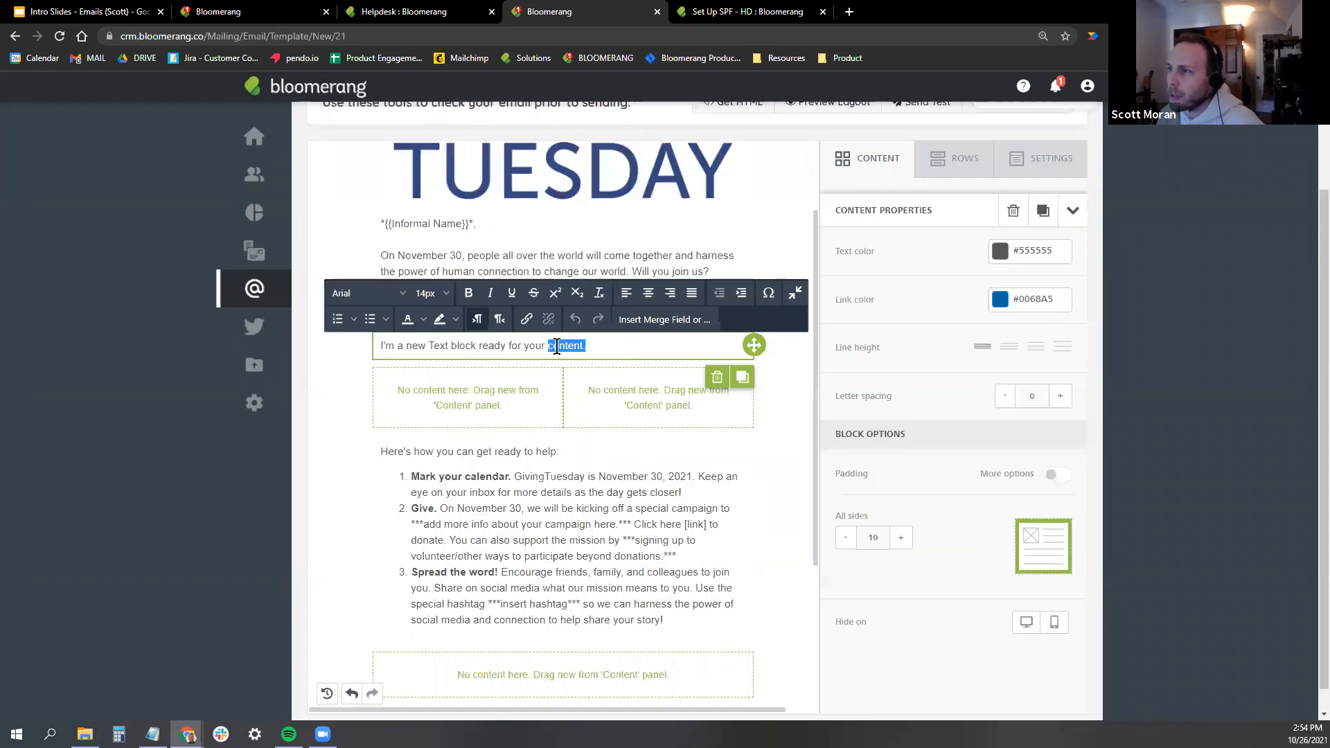
click(596, 349)
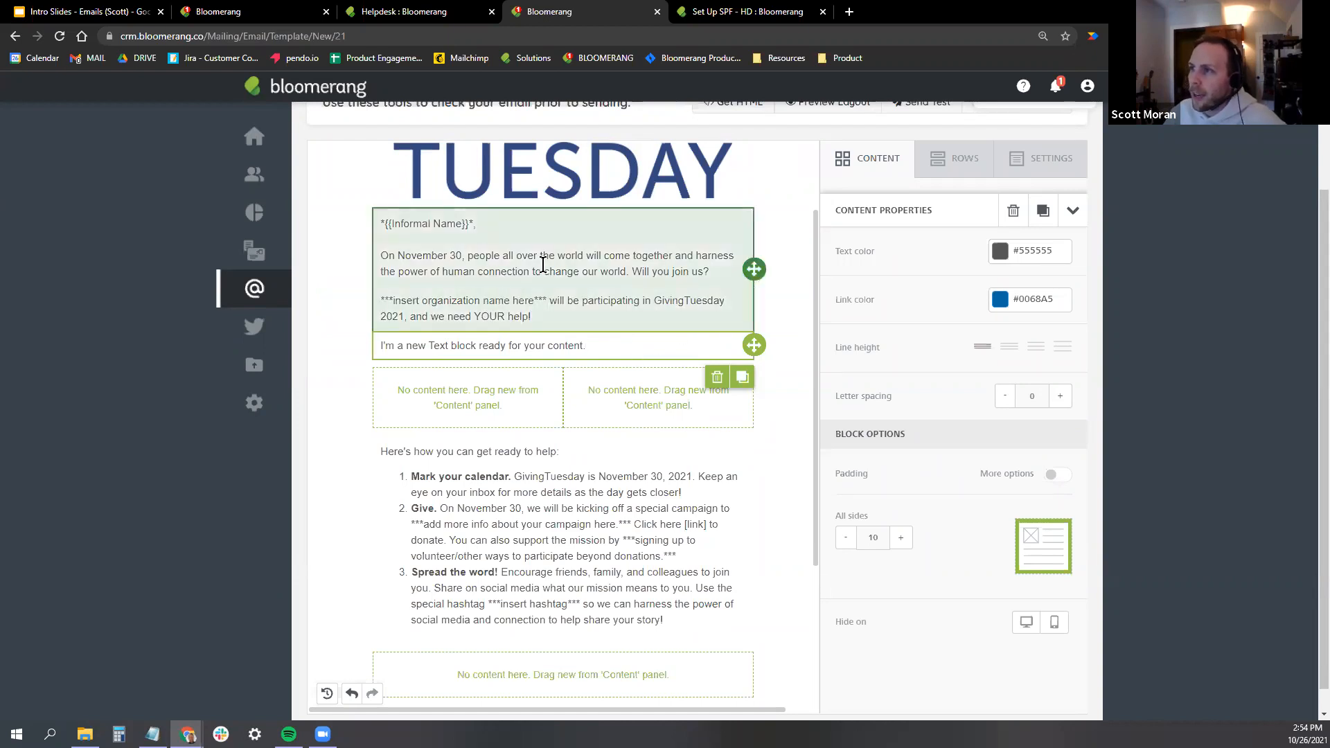
Delete the Informal Name merge field and its comma from the greeting line above the introductory text.
scroll(543, 264, up, 2)
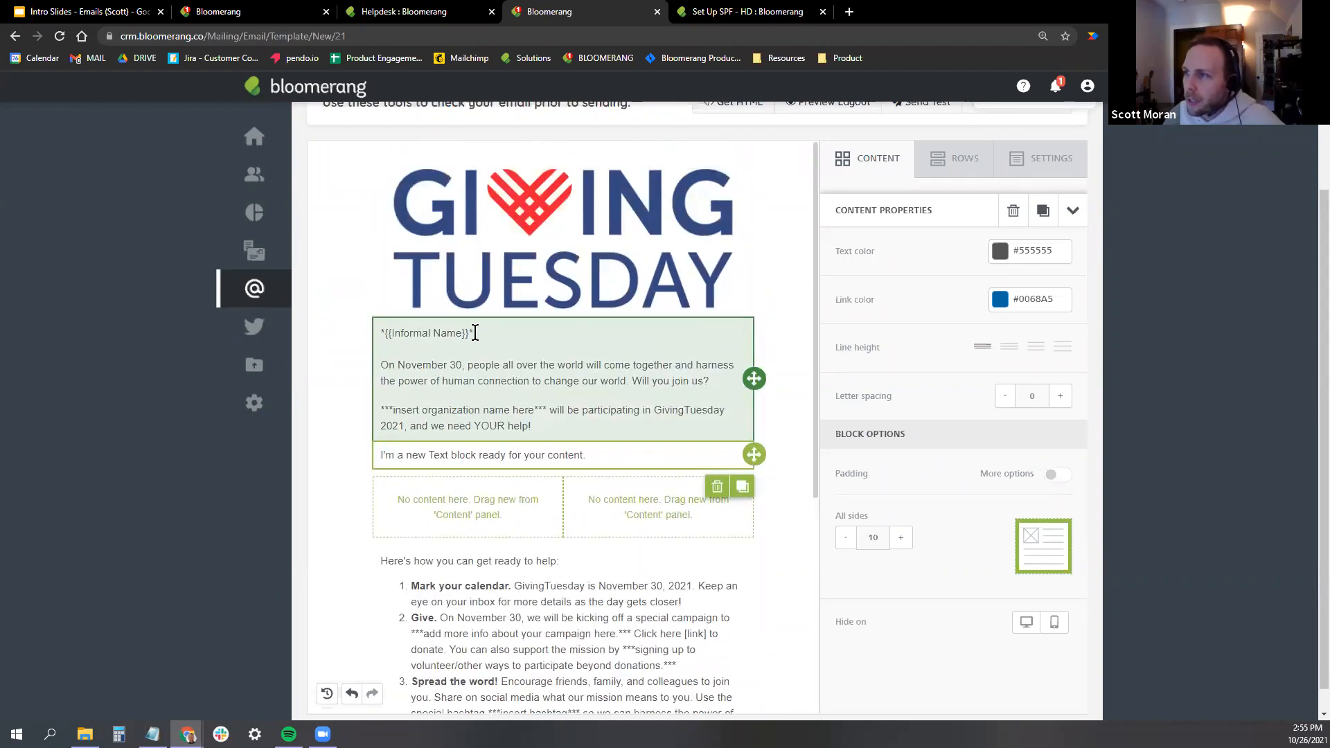
drag(477, 333, 380, 326)
drag(480, 338, 395, 322)
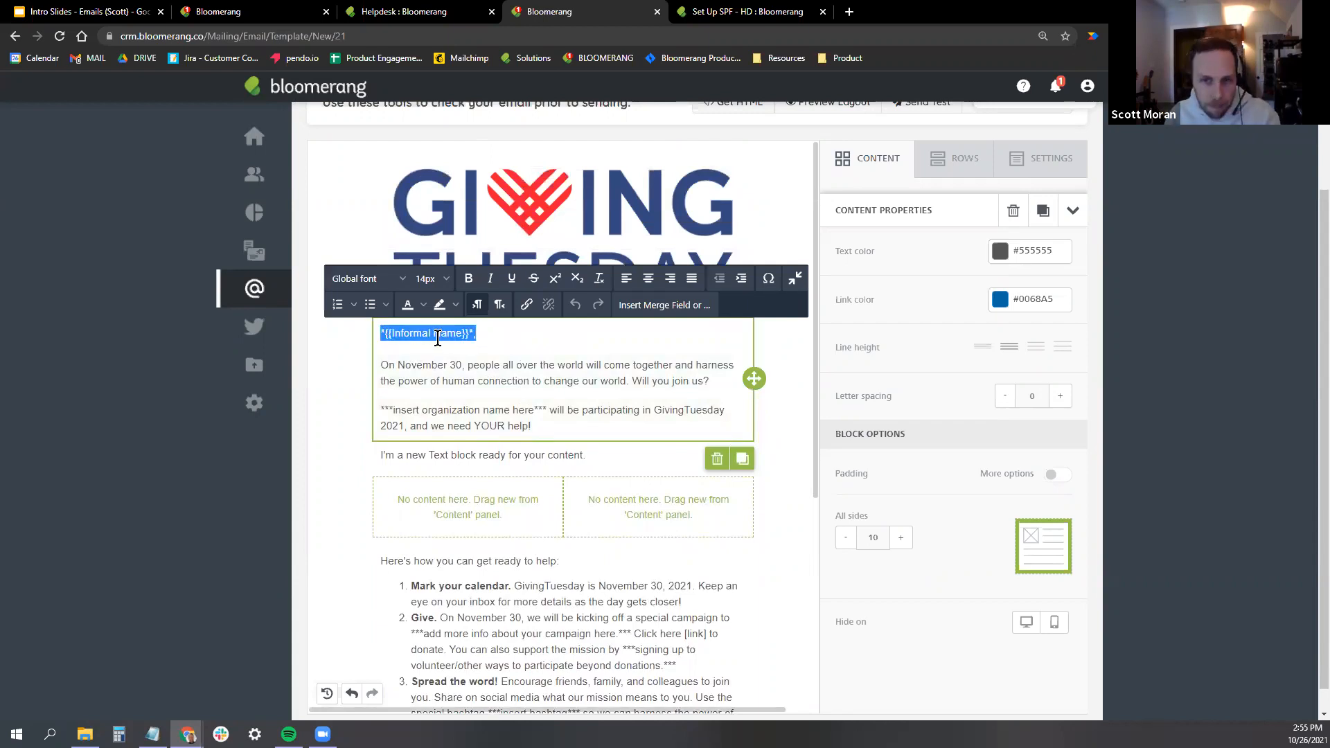
key(BackSpace)
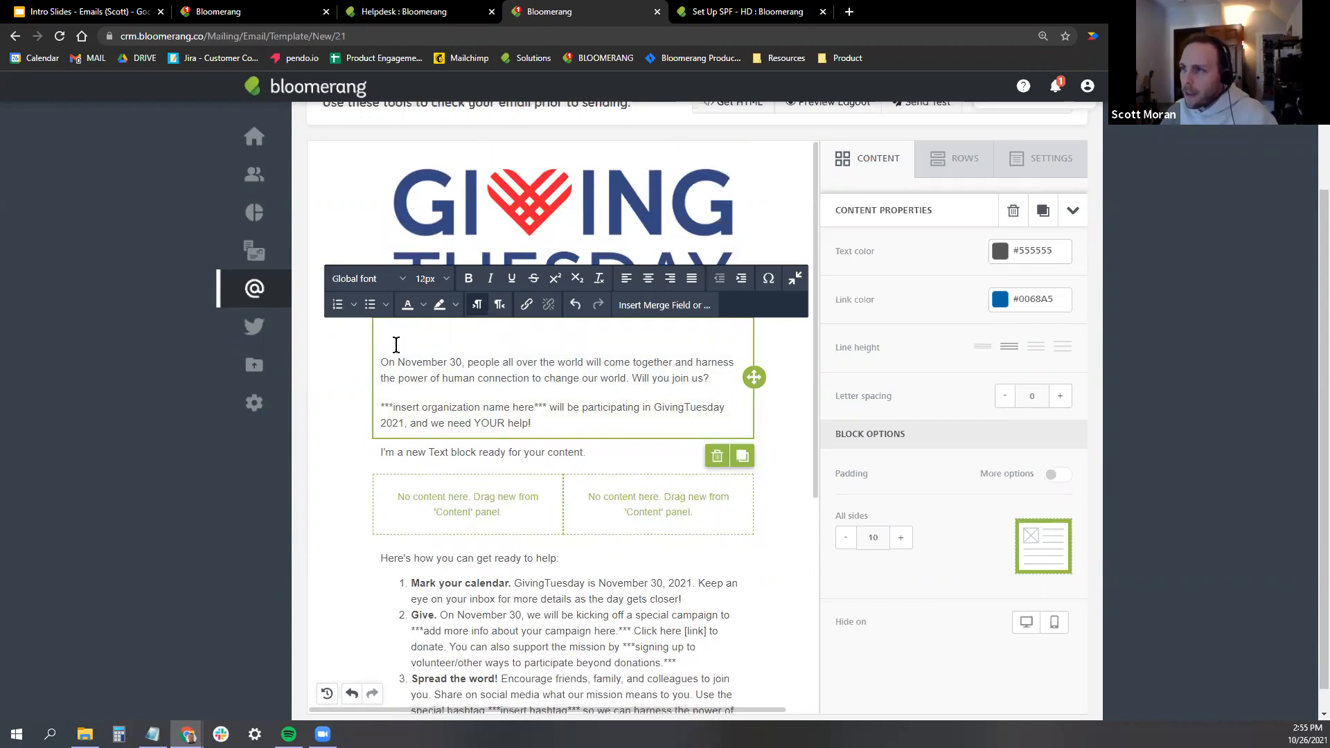
Search the merge fields for "name" and insert the constituent Name field in the greeting line, followed by a comma.
click(647, 307)
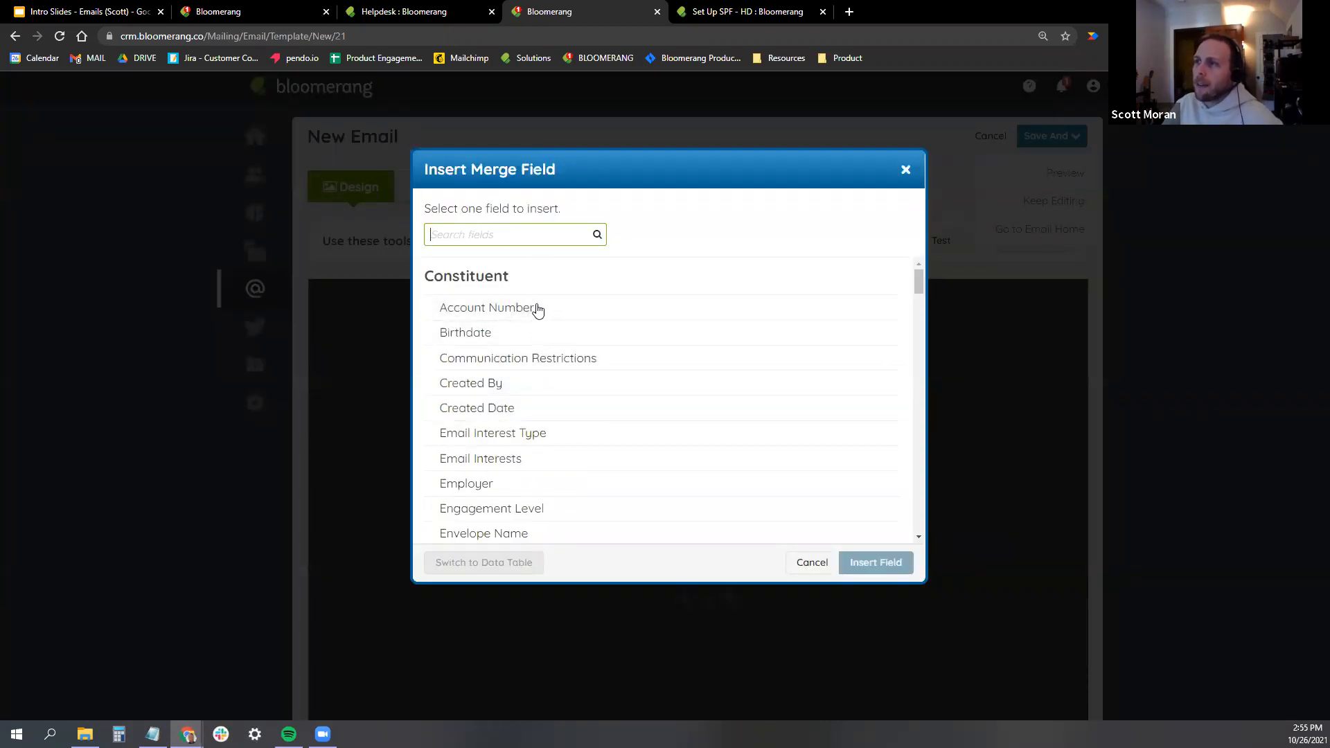
scroll(537, 300, down, 3)
scroll(533, 291, up, 3)
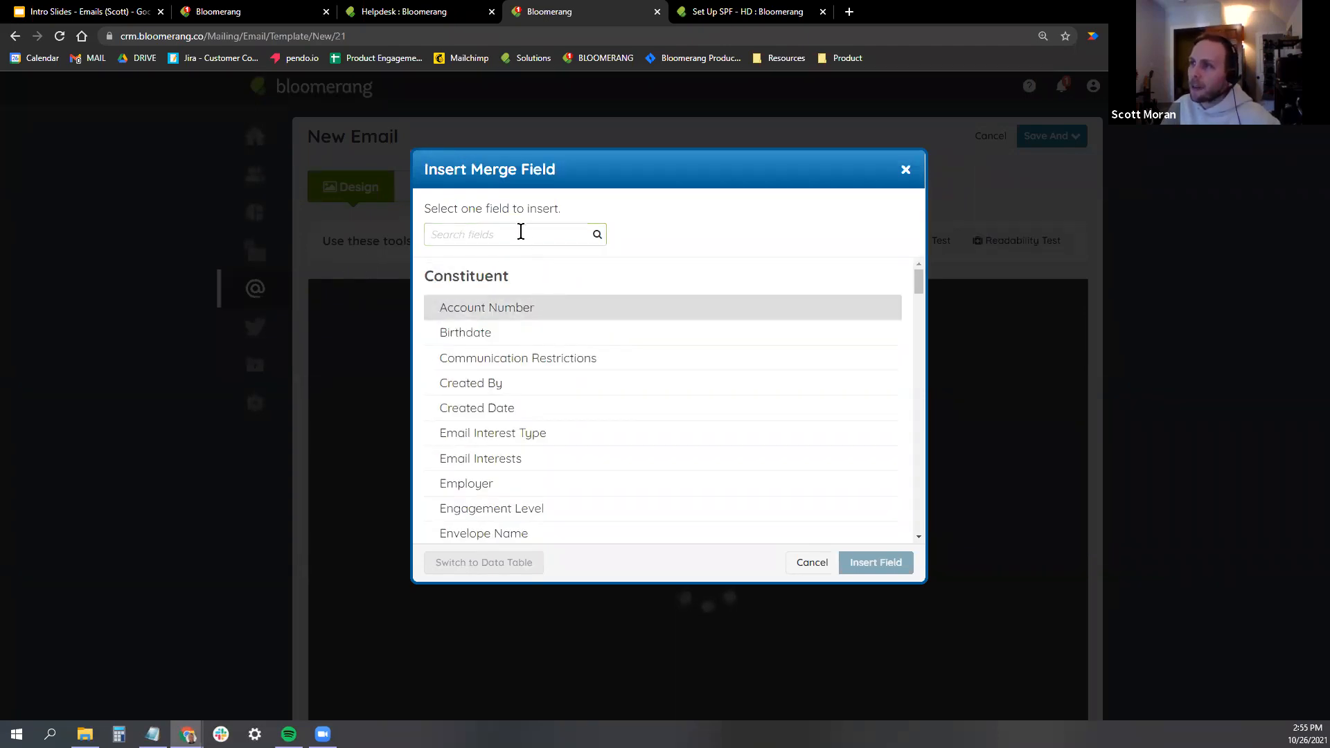
text(name)
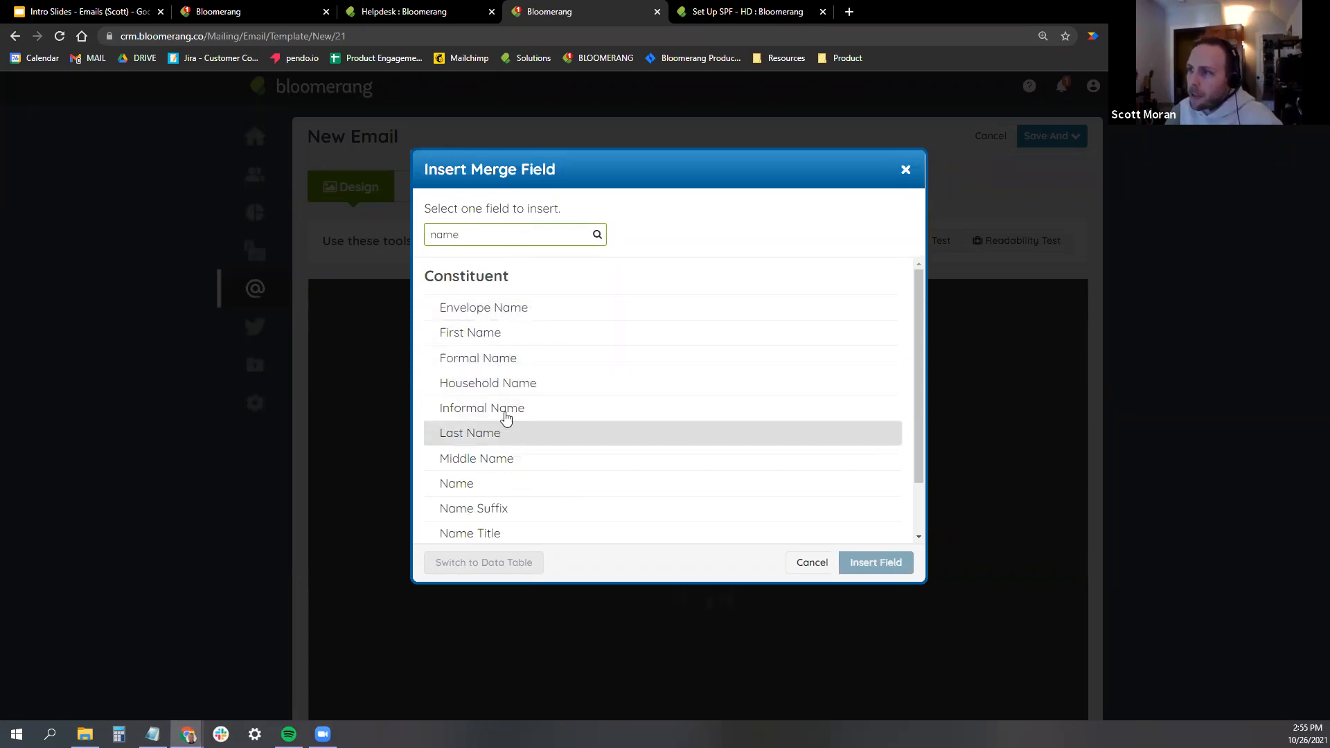
click(492, 483)
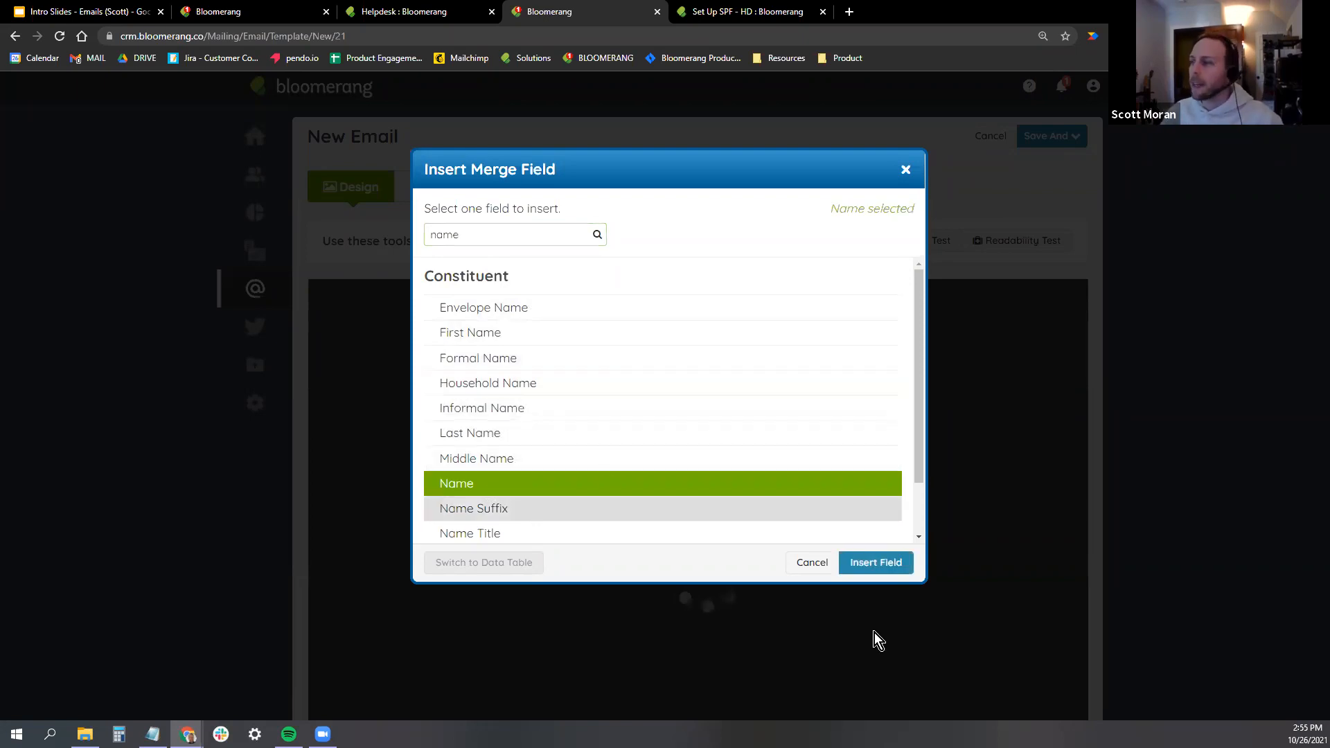
click(869, 563)
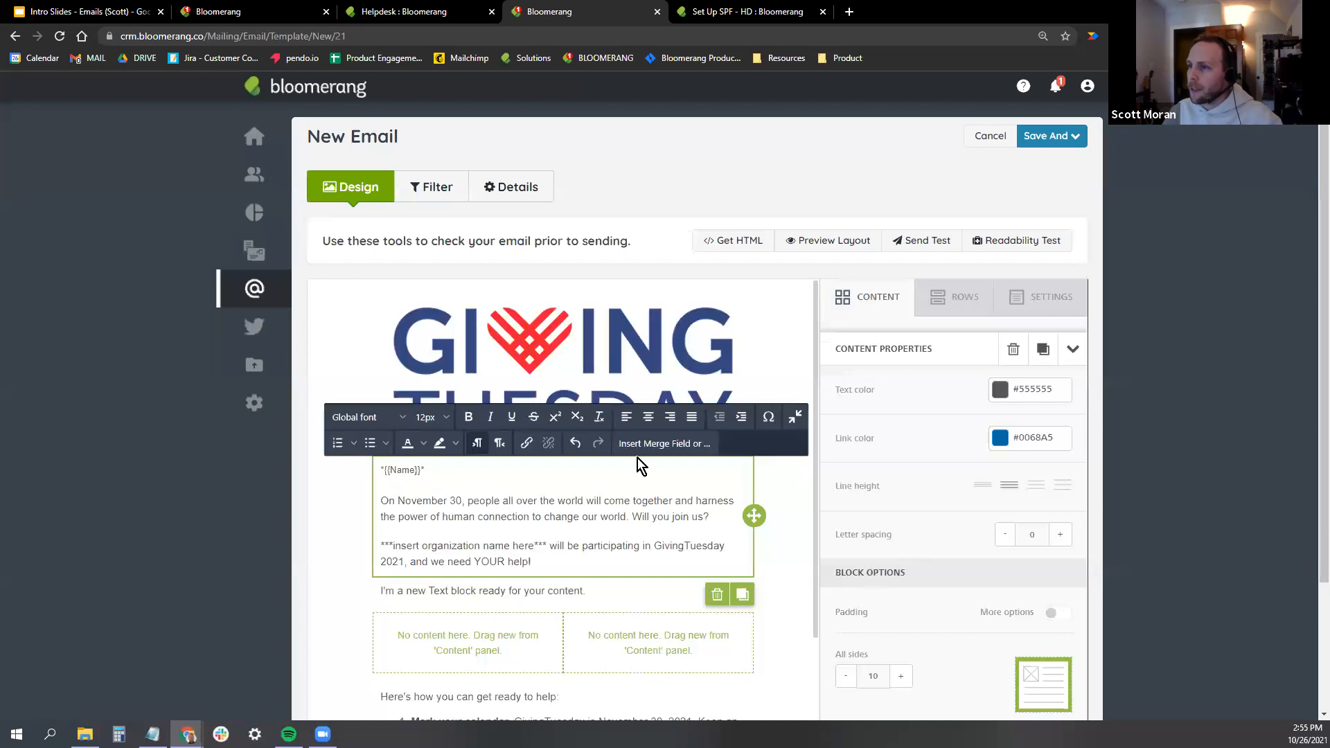
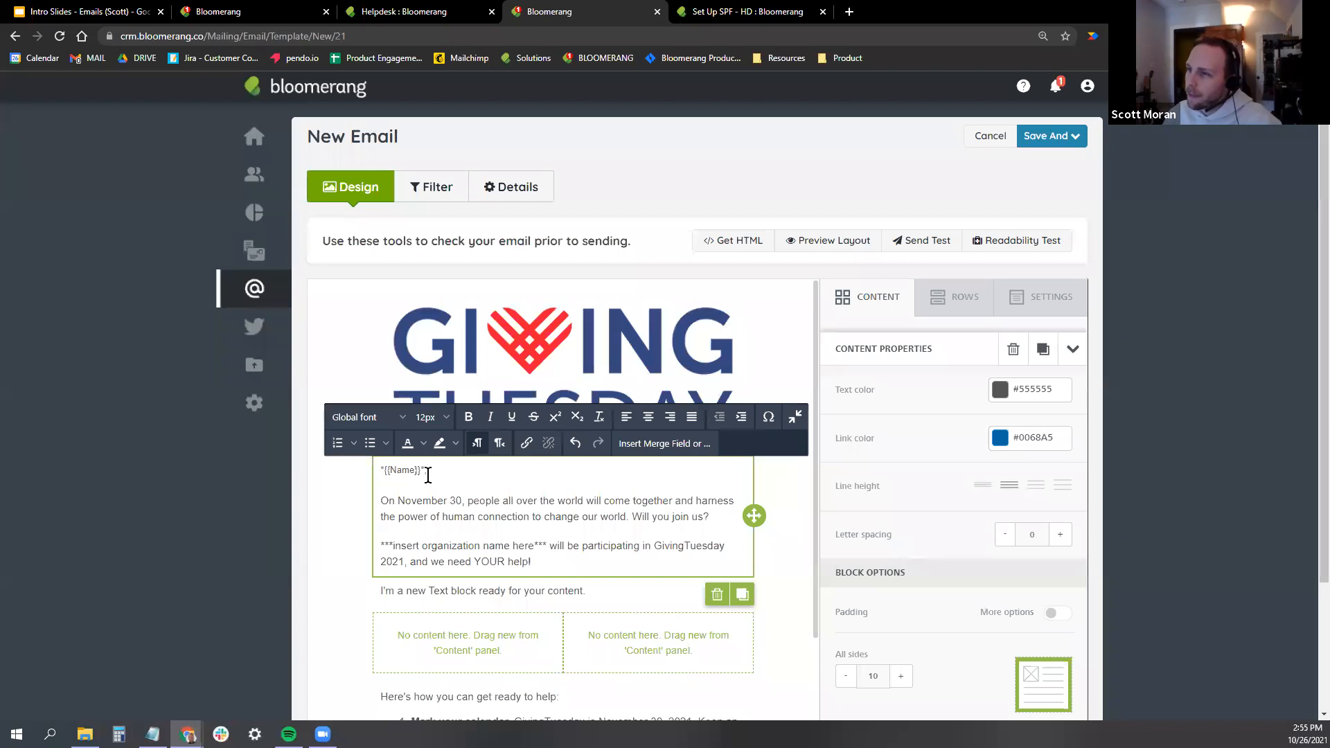
drag(427, 470, 374, 471)
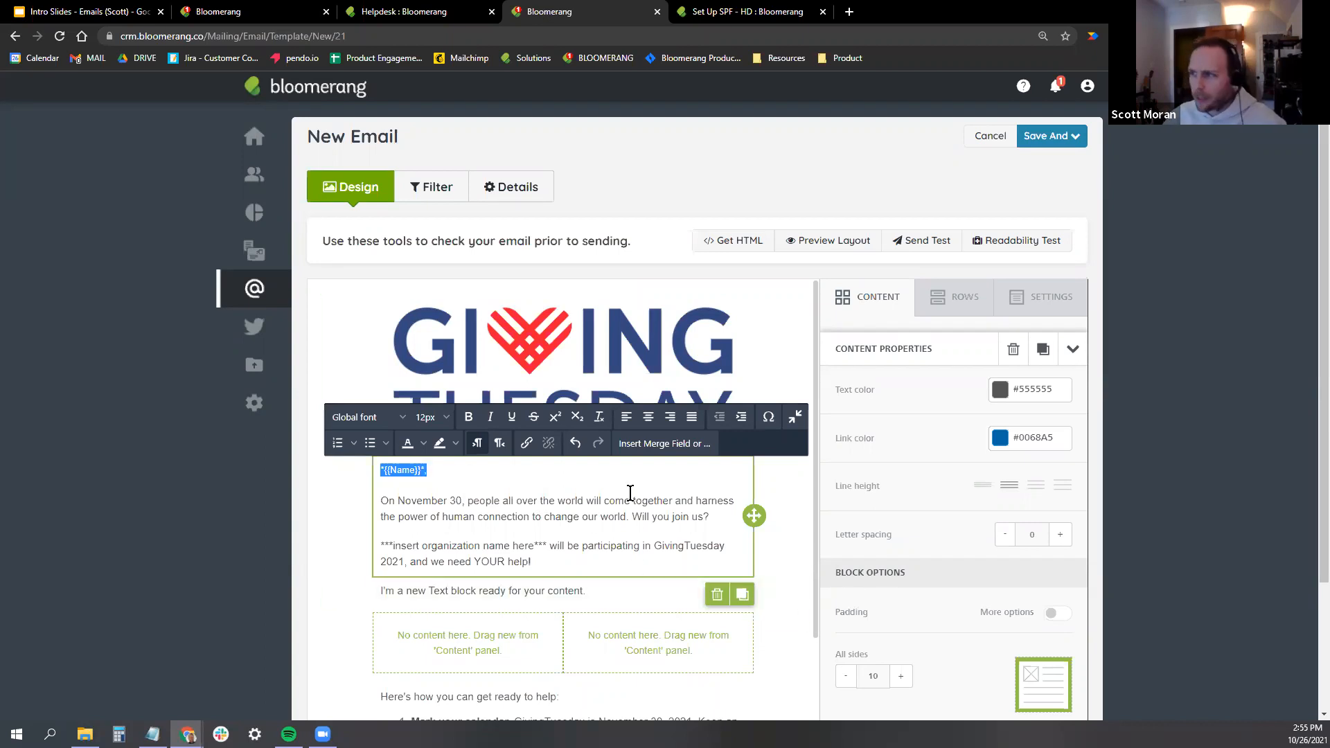
click(570, 543)
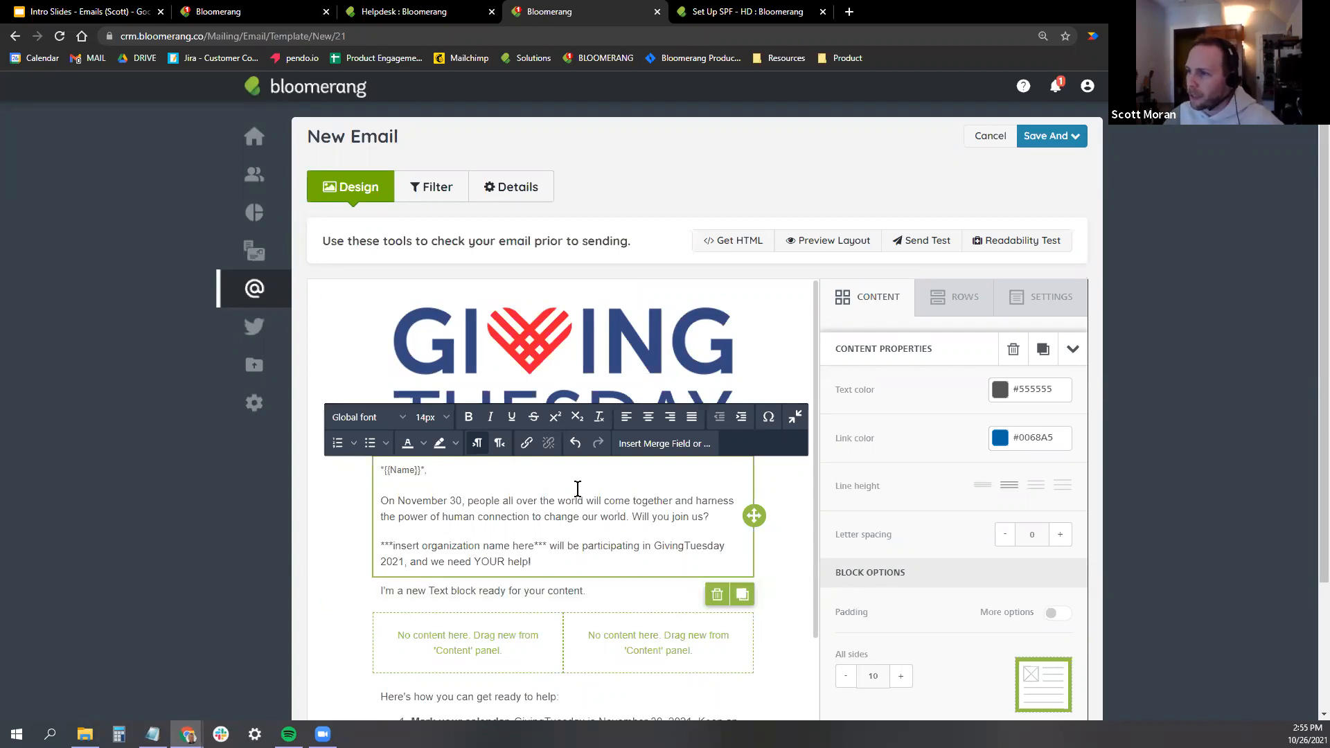
Delete the placeholder text block between the introductory text and the two-column row.
scroll(578, 489, down, 2)
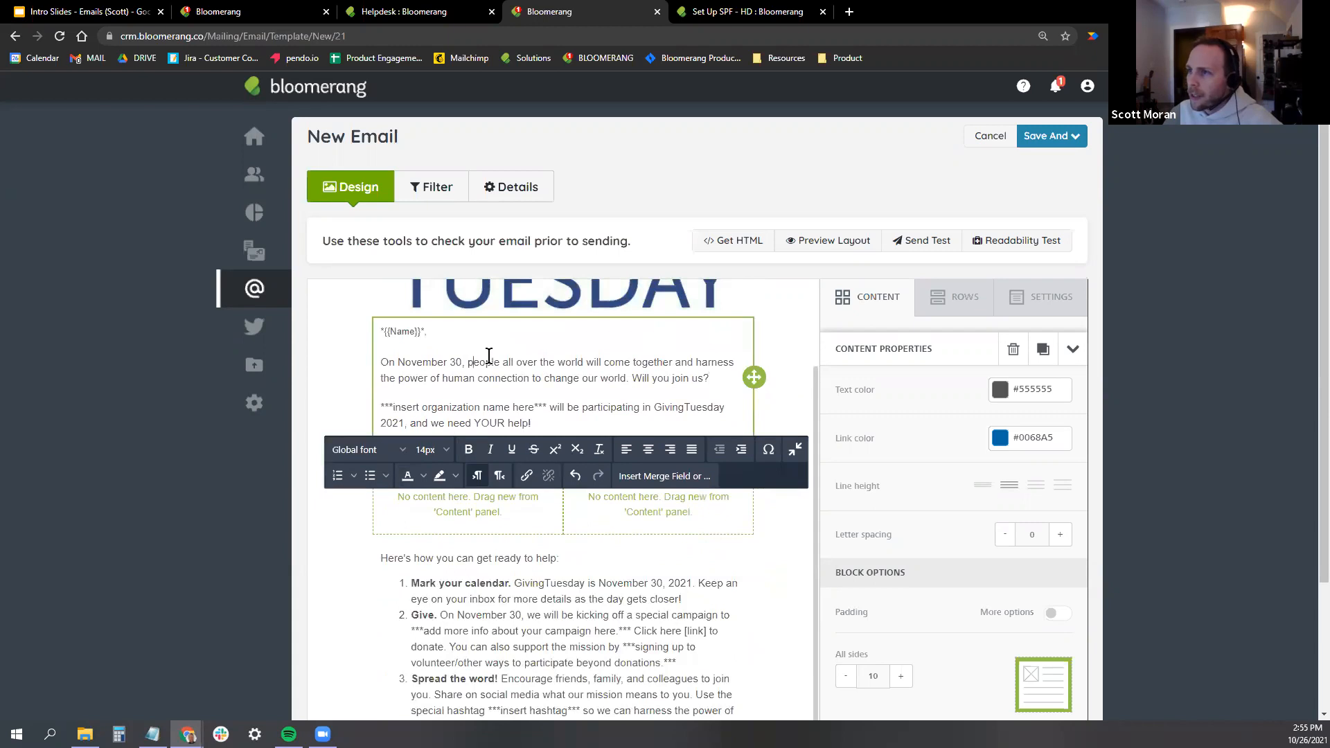
click(497, 521)
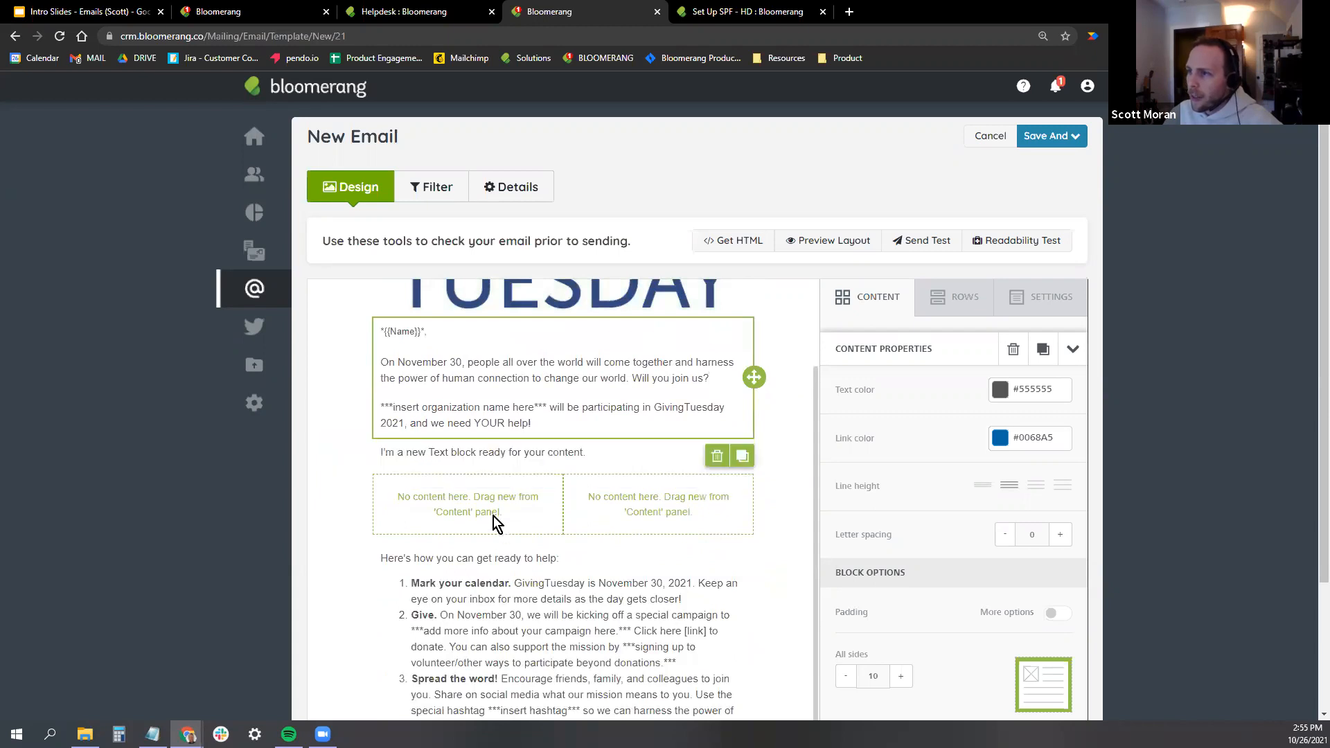
click(532, 447)
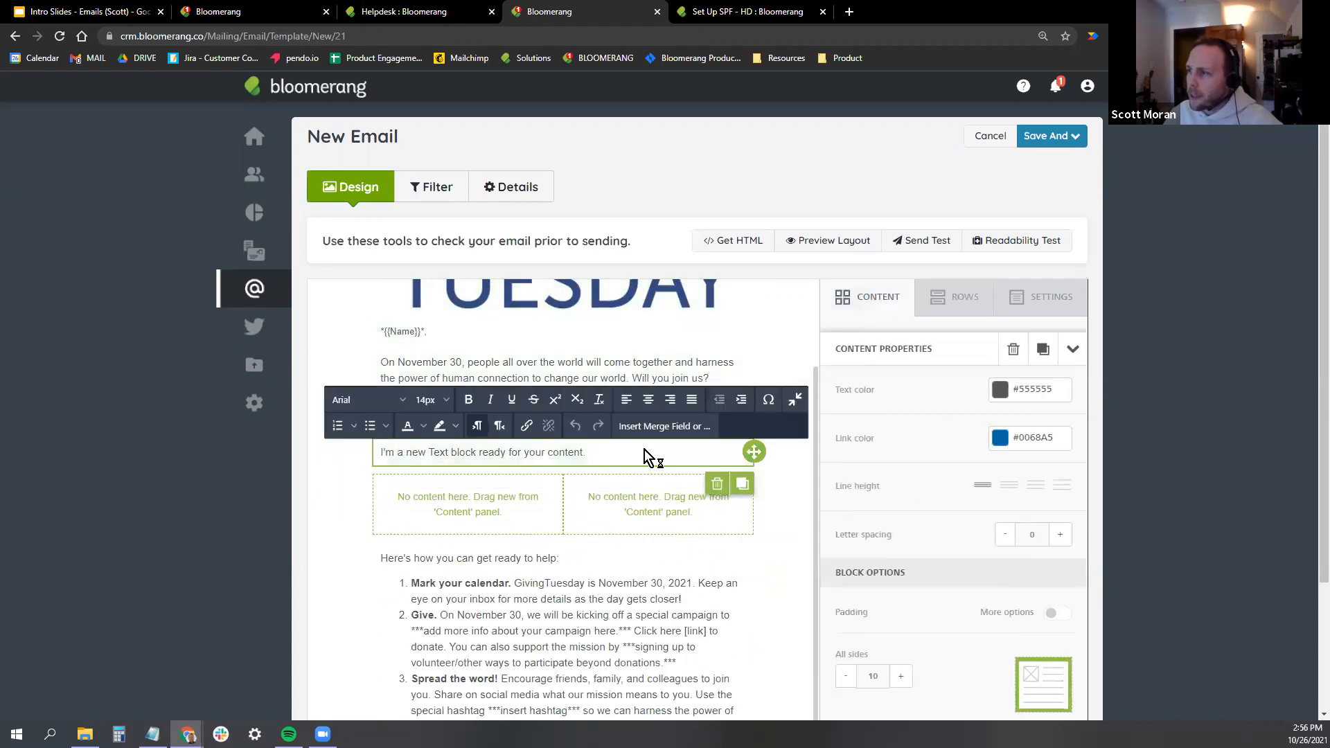
click(718, 484)
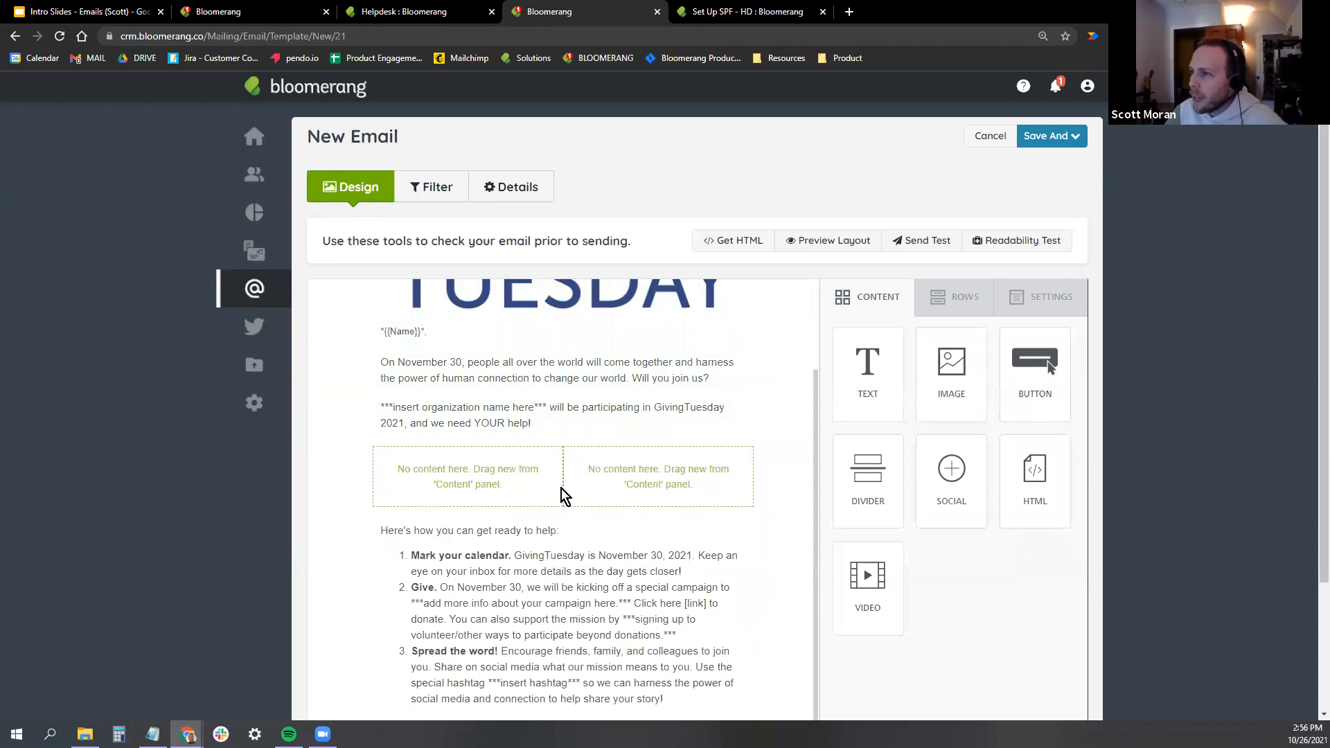
Add an image block to each column of the empty two-column row below the introductory text.
drag(951, 374, 479, 456)
drag(951, 368, 689, 478)
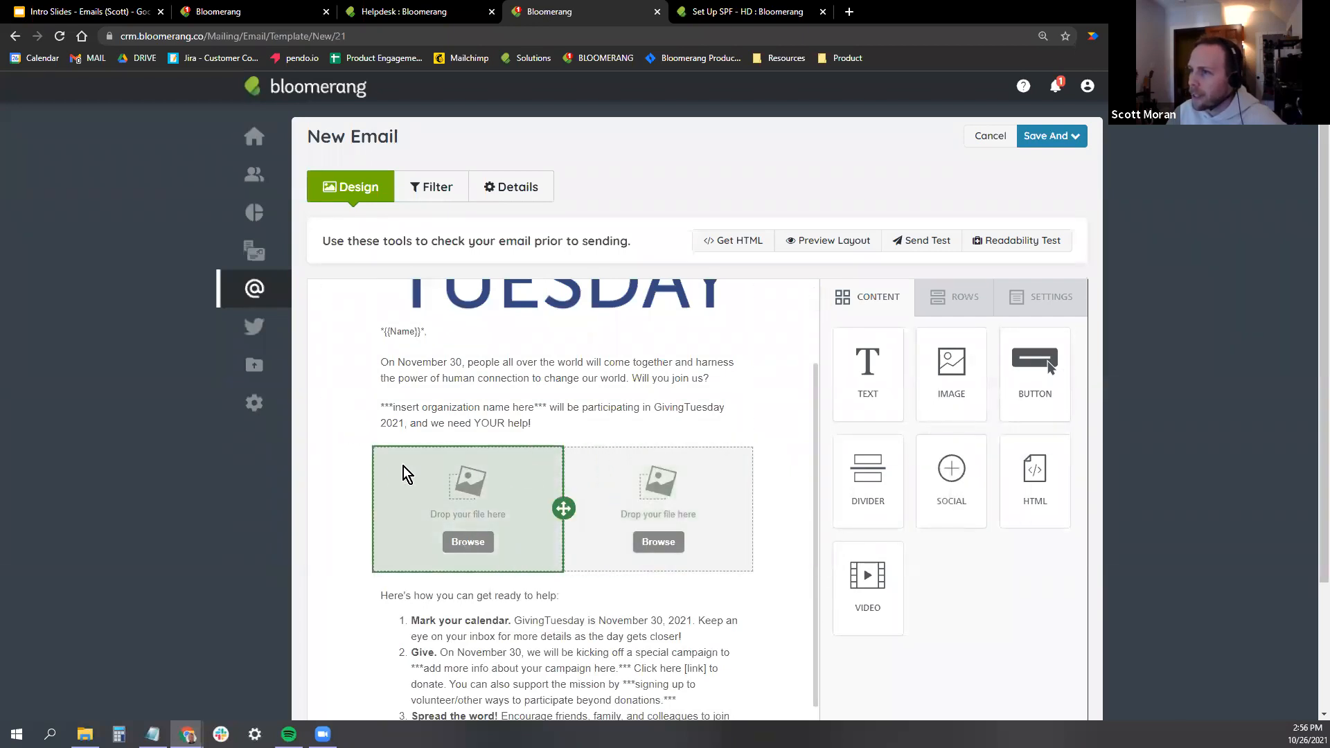
Try resizing the columns of the two-image row to widths 2 and 10, and to widths 5 and 7.
click(781, 469)
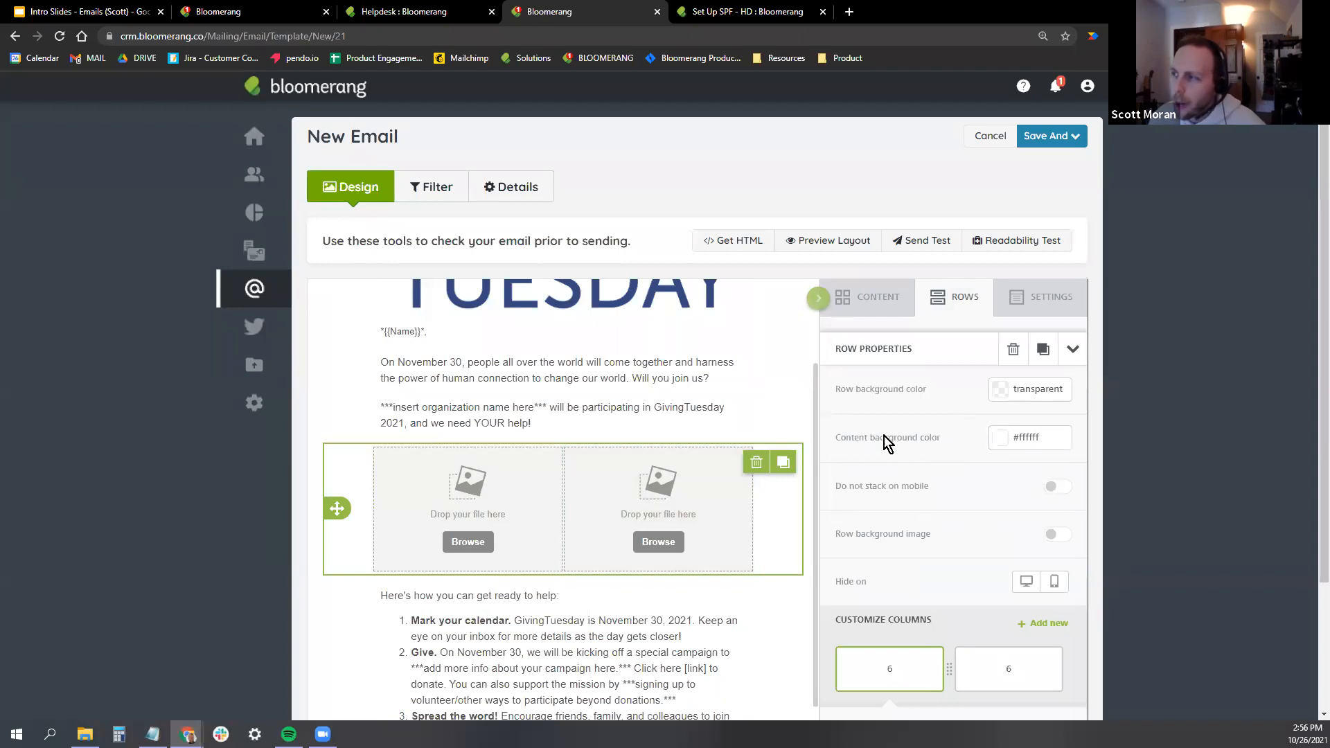
scroll(924, 388, down, 1)
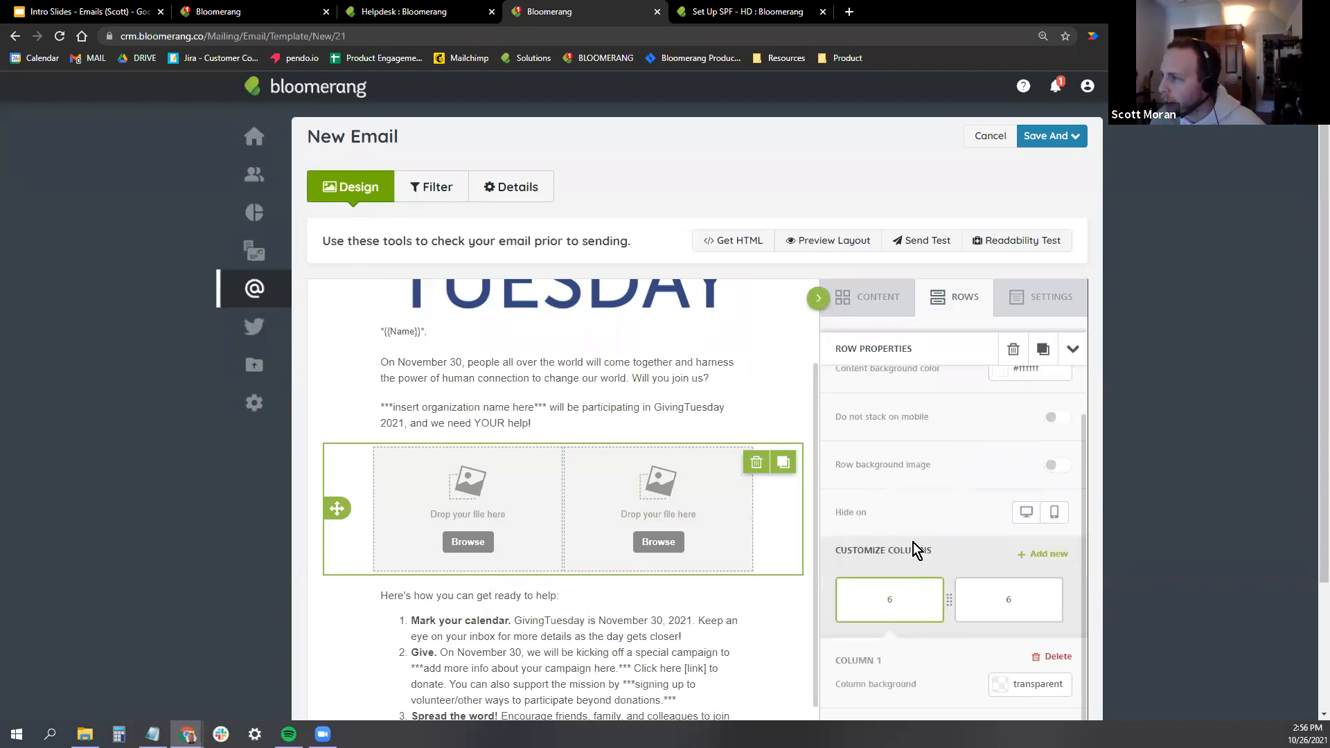
drag(953, 604, 871, 601)
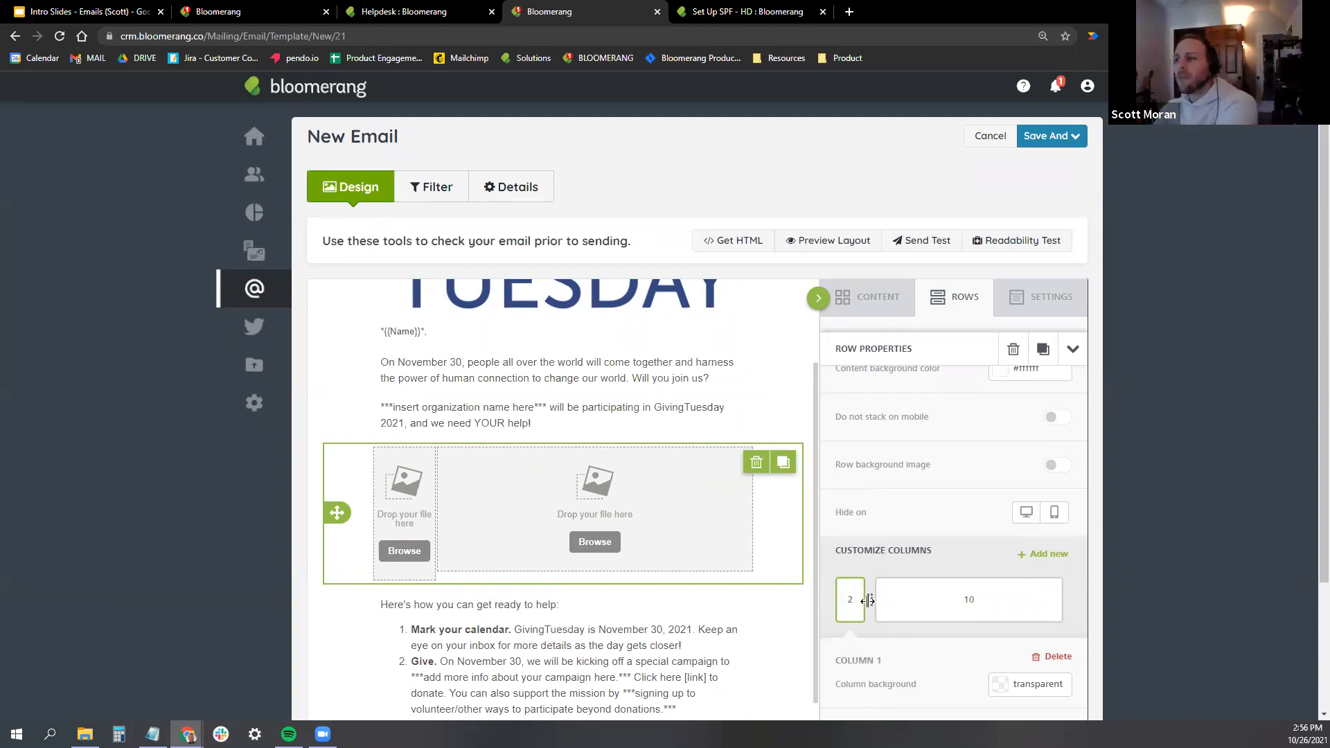
drag(869, 600, 929, 596)
Undo the column width changes in the two-image row.
scroll(335, 597, down, 3)
scroll(330, 601, down, 2)
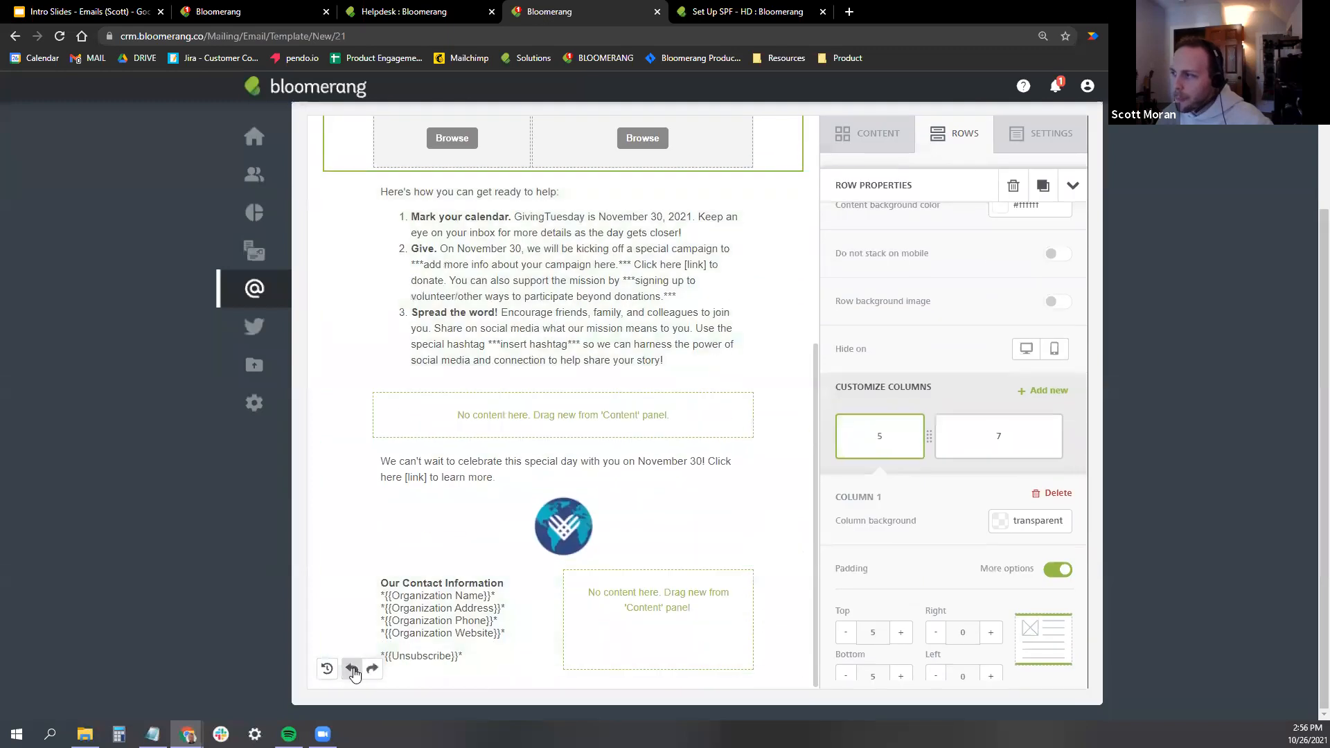
click(353, 669)
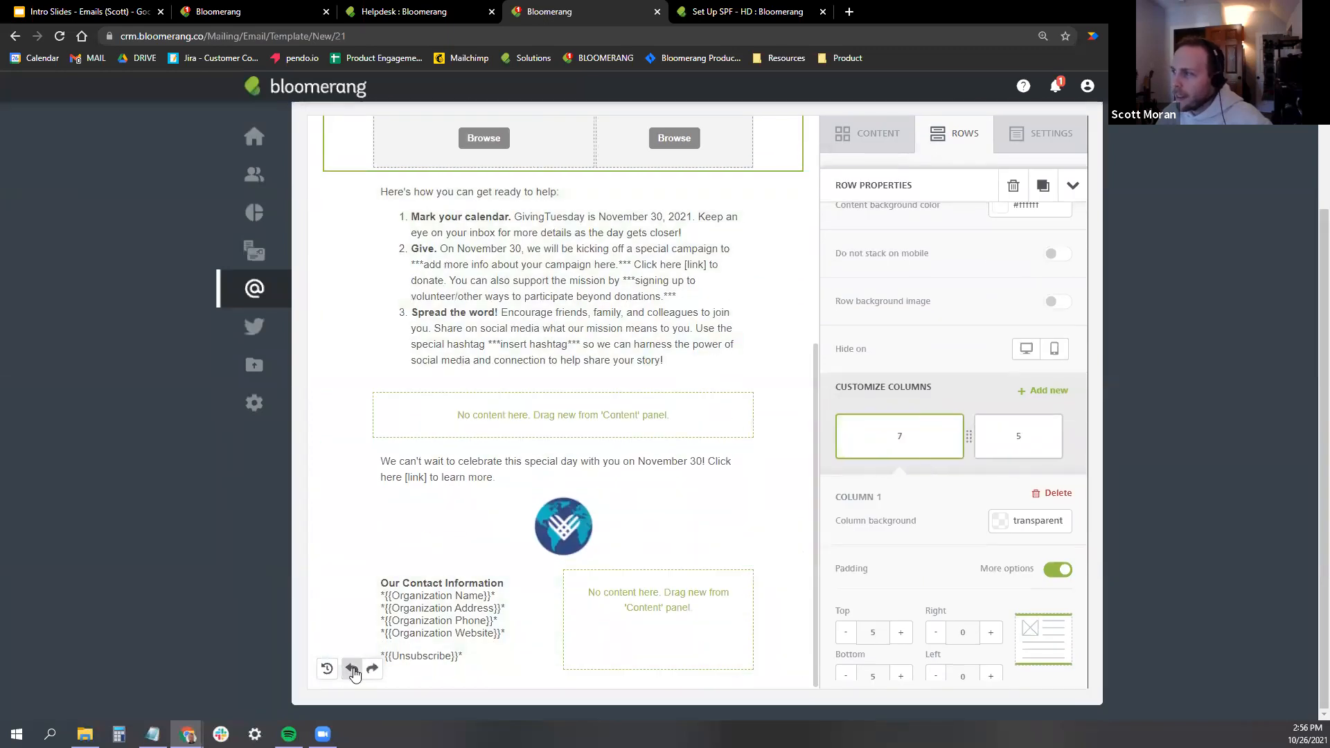
click(352, 669)
click(352, 669)
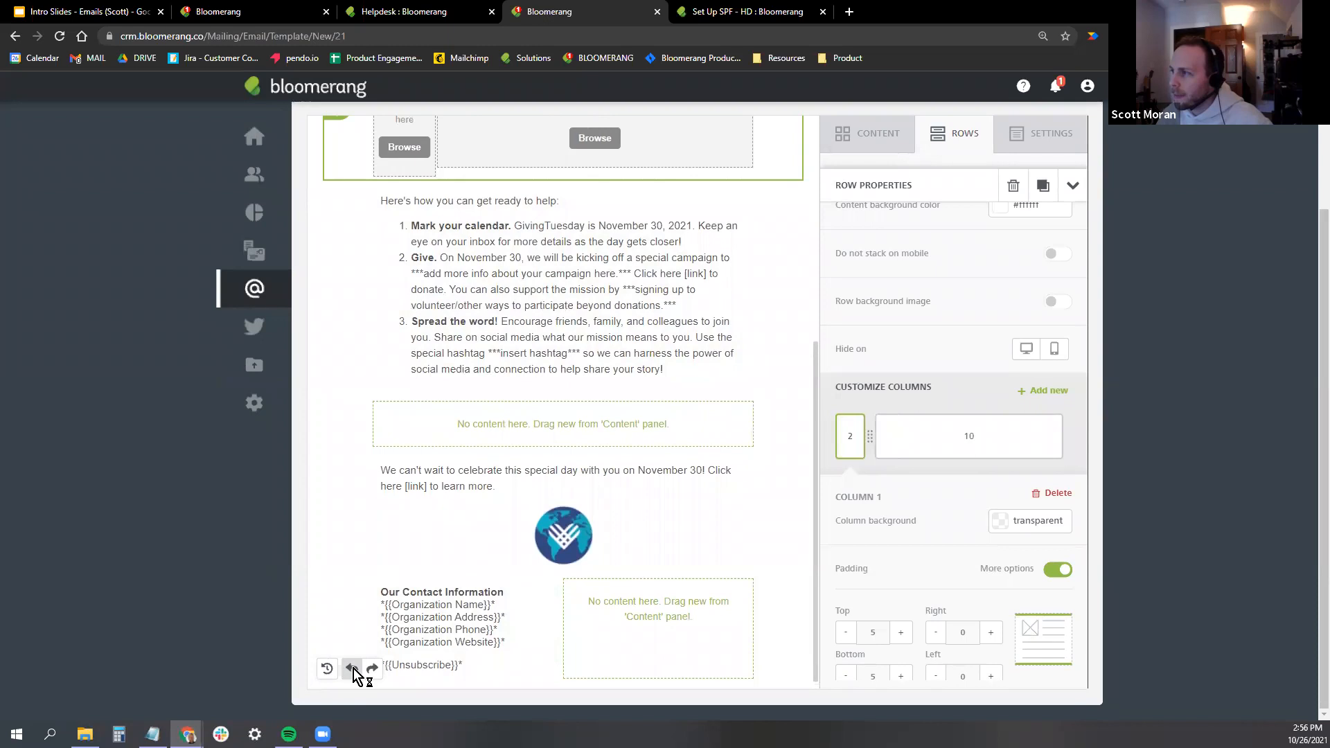
click(353, 670)
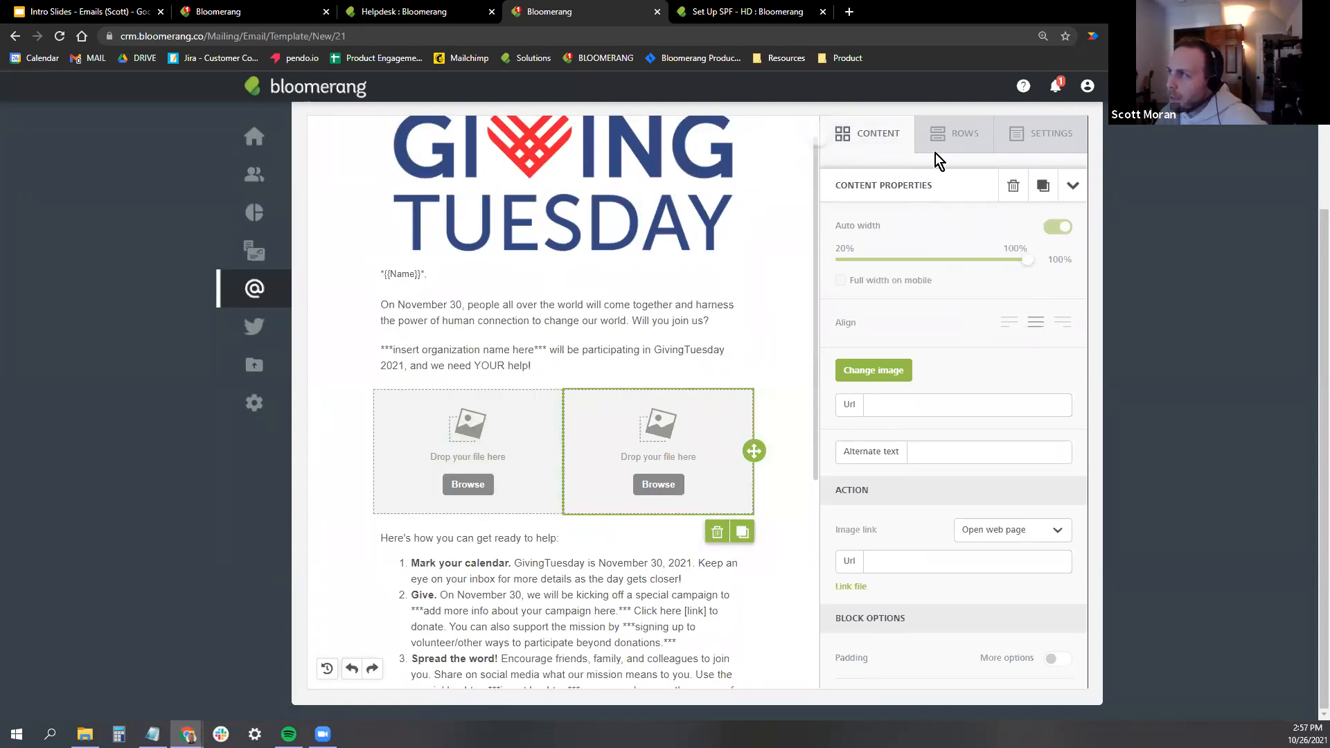
Browse the myfiles folder for the first column's image and view its files both as a list and as a grid.
click(469, 484)
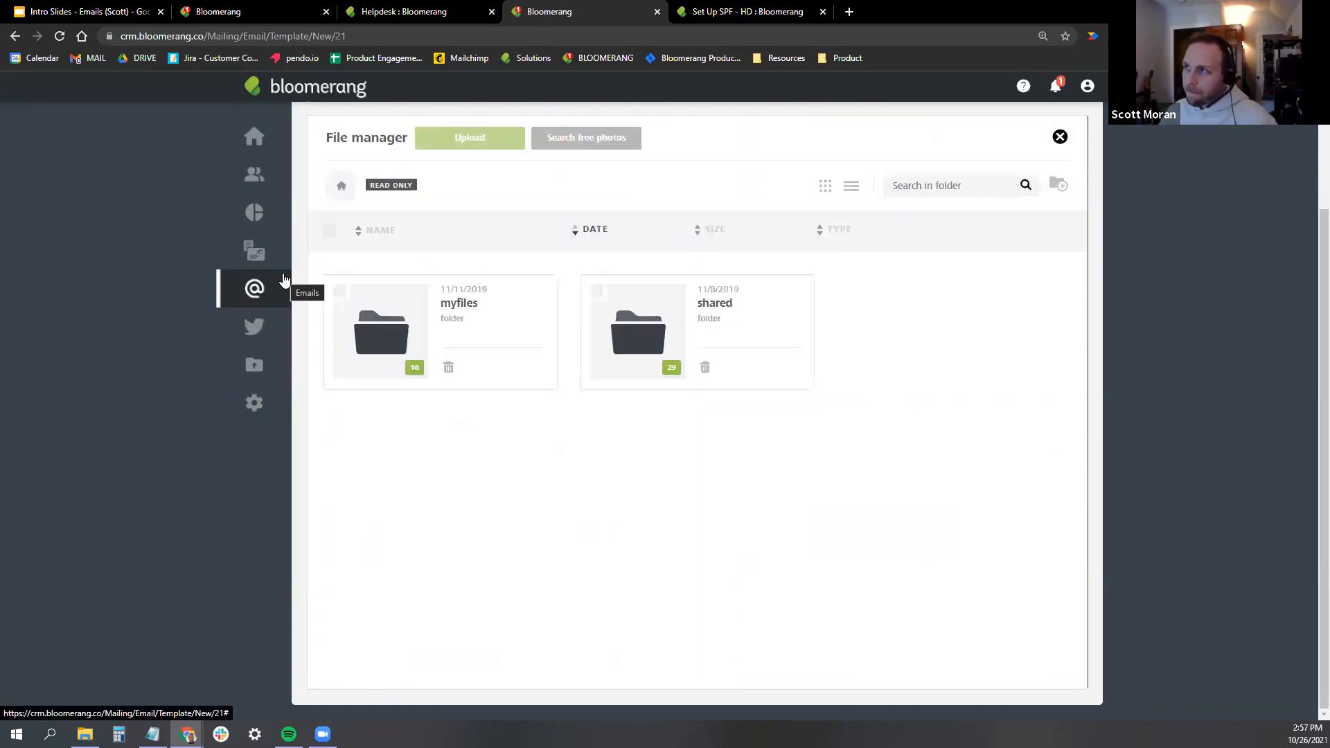
scroll(774, 157, up, 2)
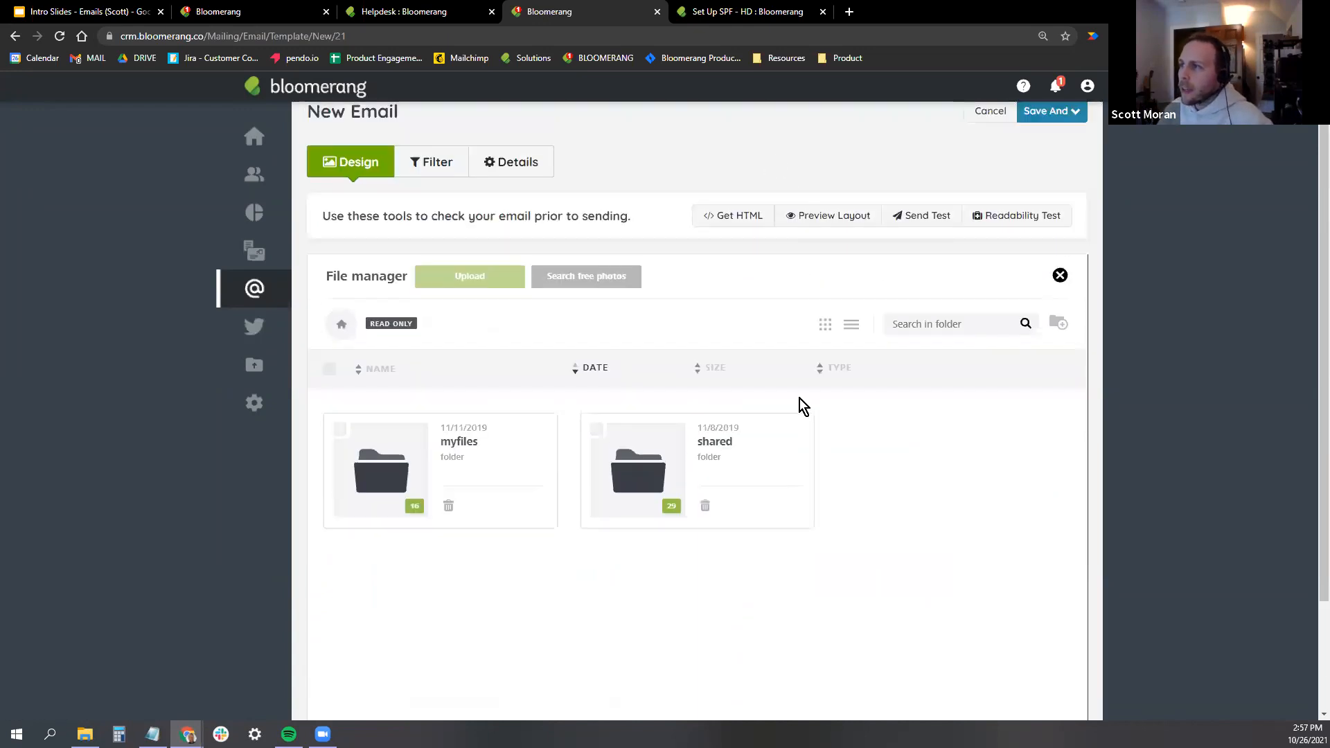
click(384, 470)
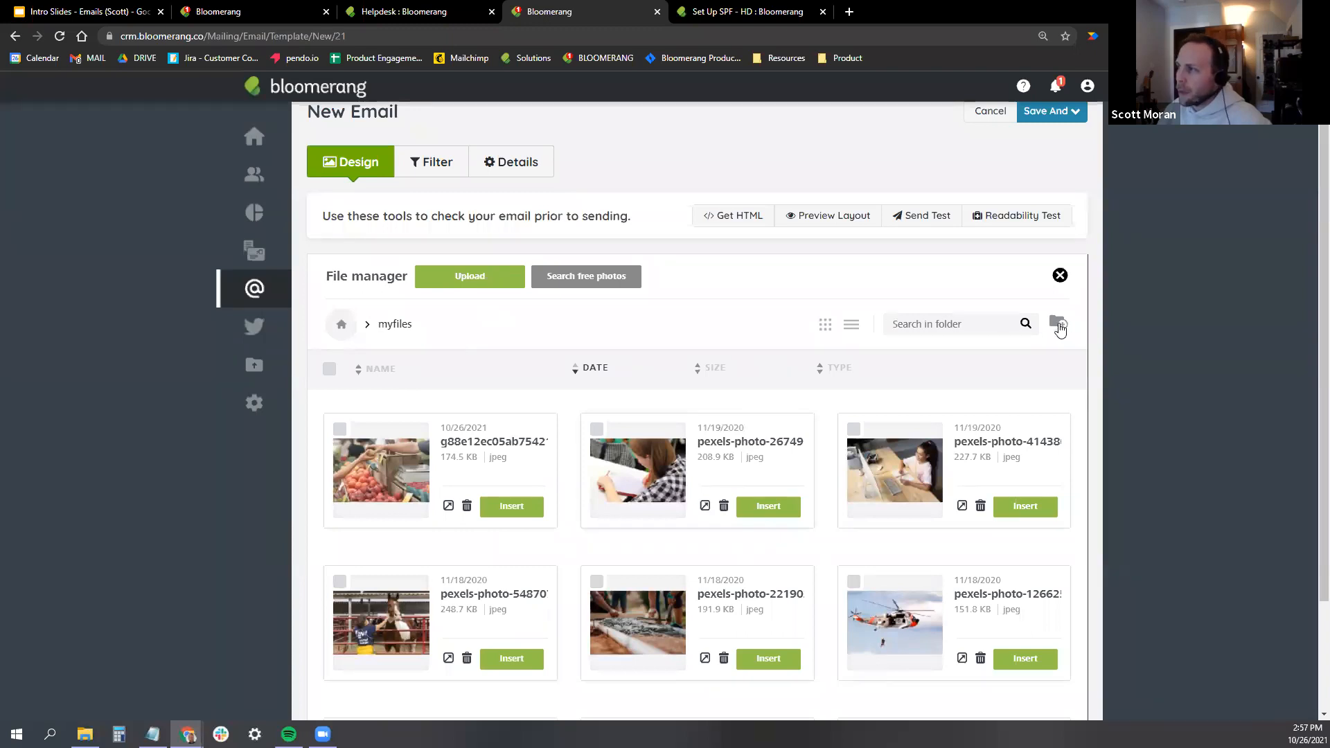
click(935, 320)
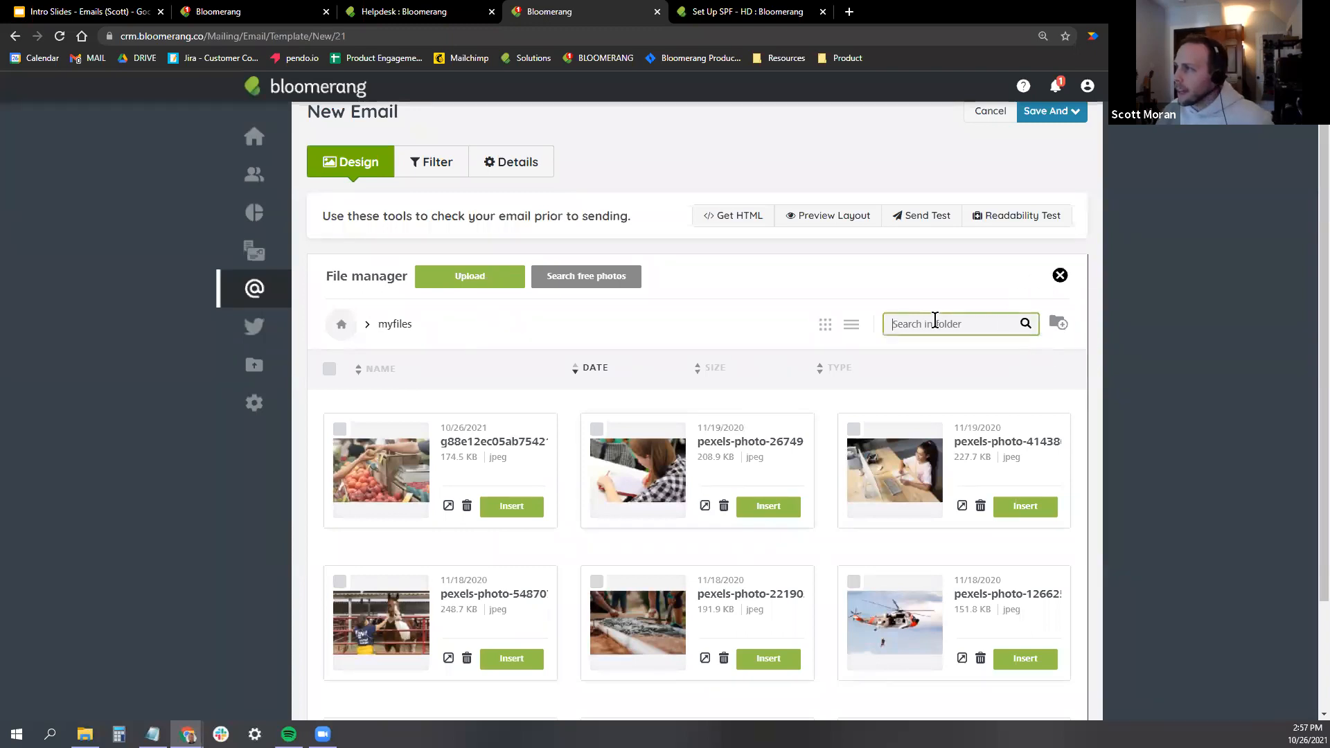
click(853, 333)
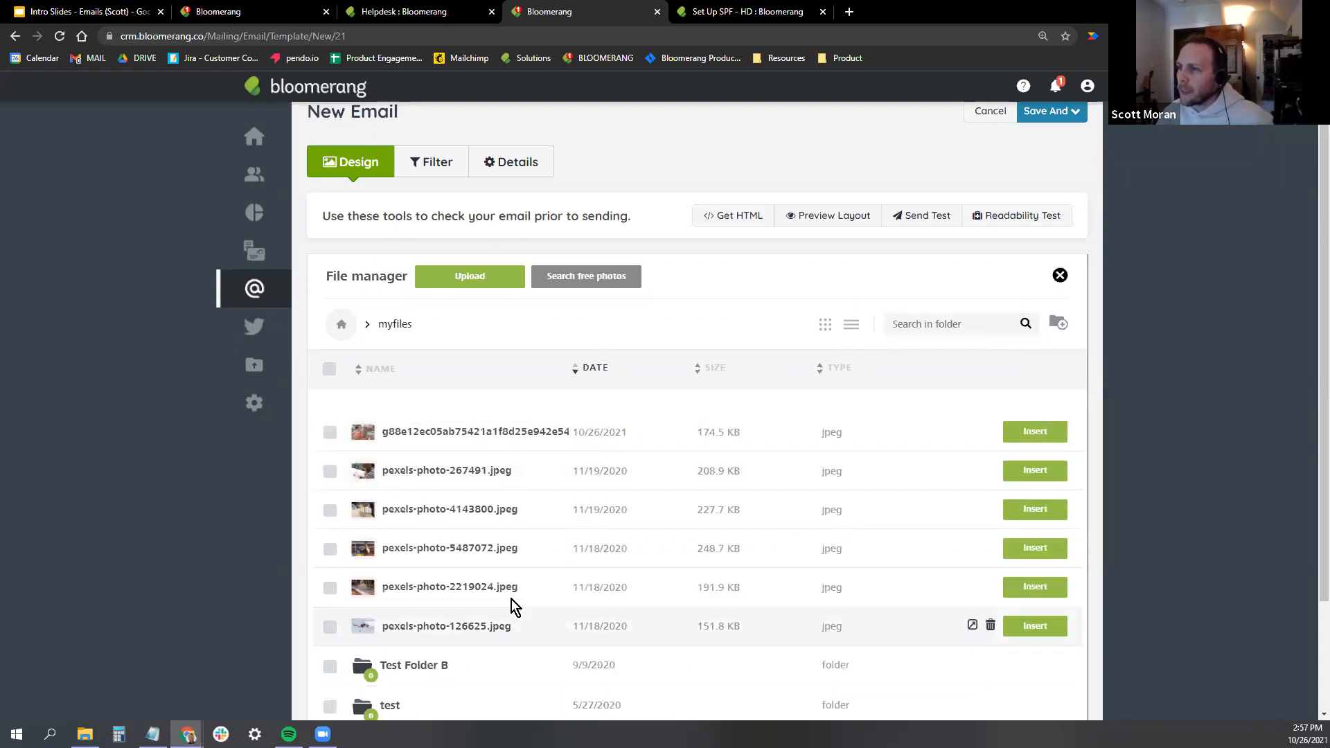
click(823, 322)
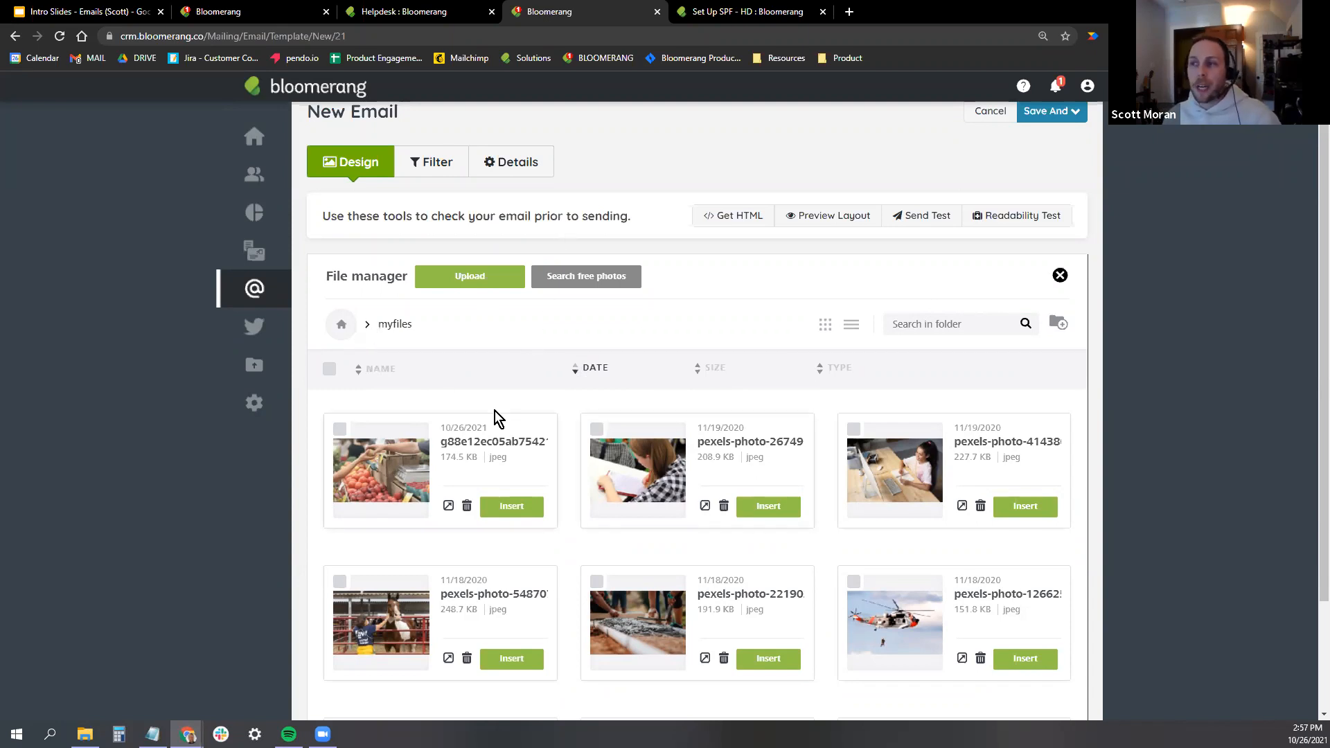
Upload heart_500 (1).png from Downloads to the myfiles folder.
scroll(697, 380, down, 2)
scroll(519, 406, up, 3)
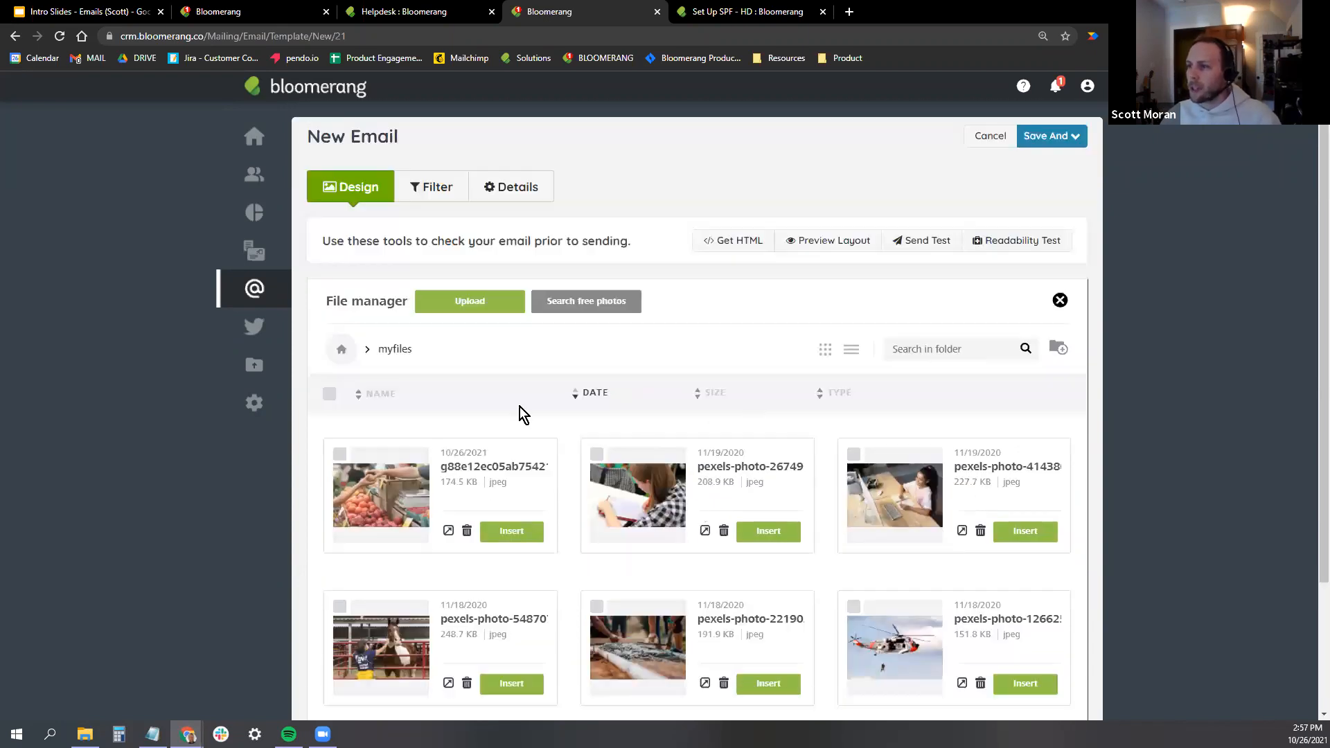
scroll(650, 484, down, 3)
scroll(624, 416, up, 3)
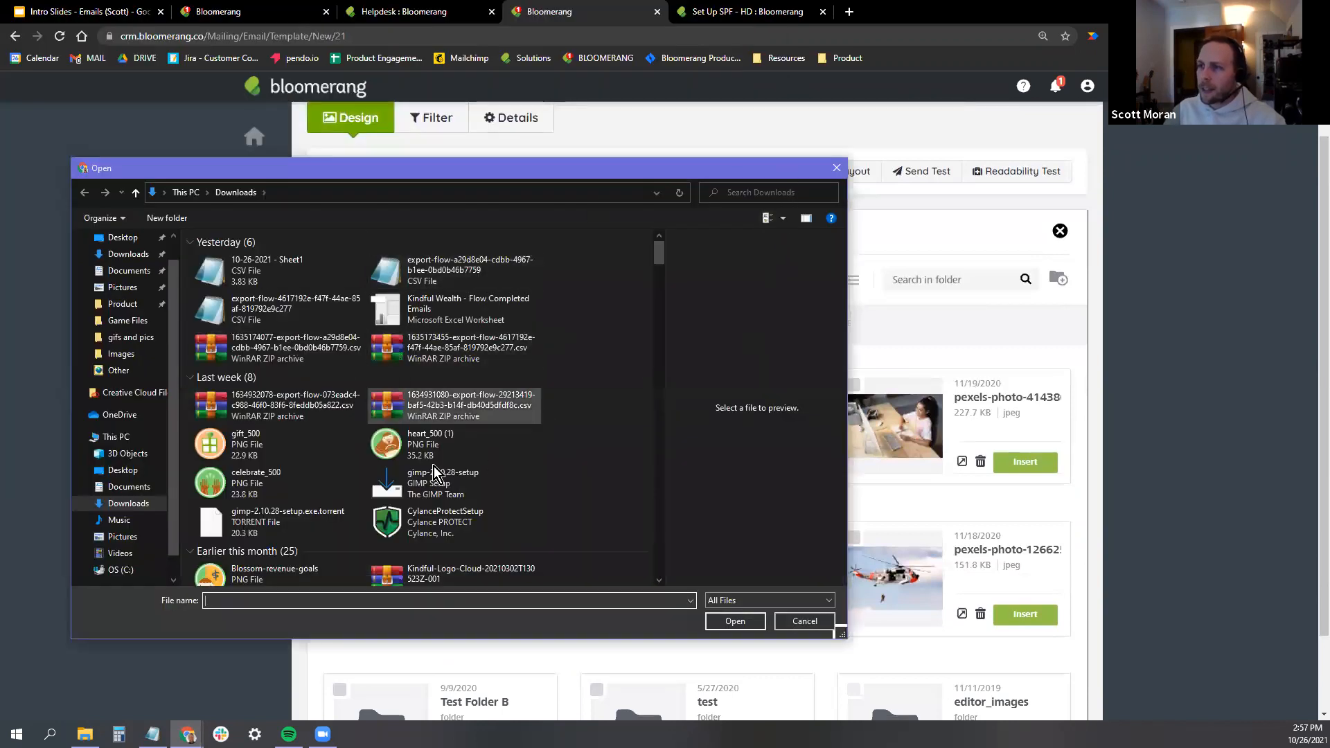
click(399, 442)
click(745, 621)
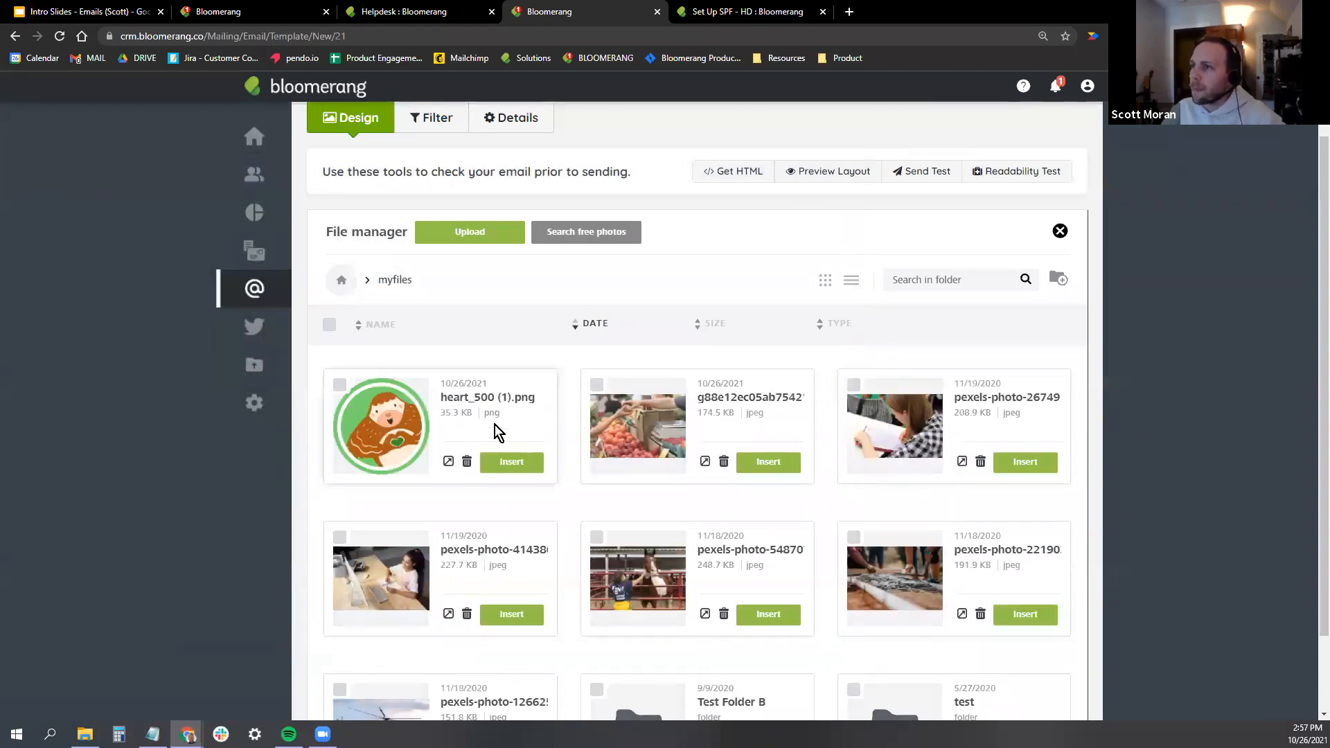
Search the free stock photos for "help" and import the volunteers-with-dog photo from the second results page.
click(586, 235)
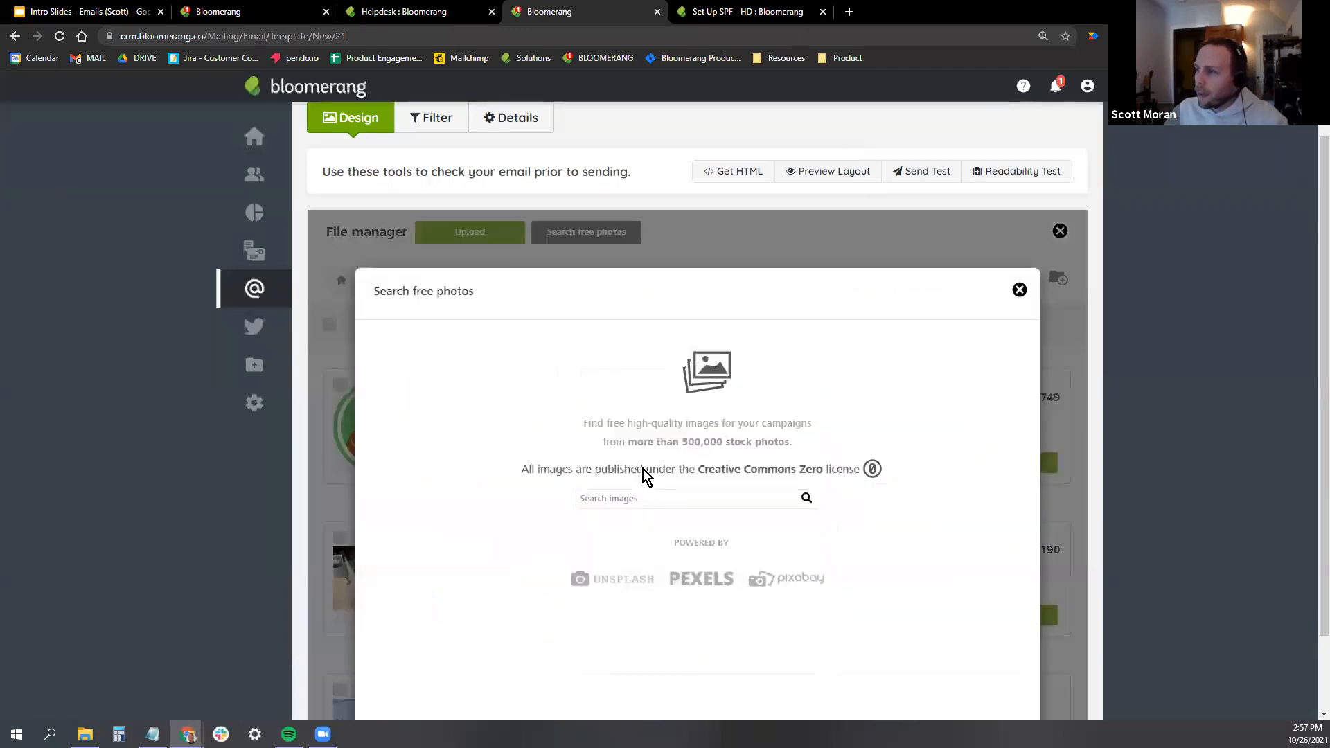
click(641, 502)
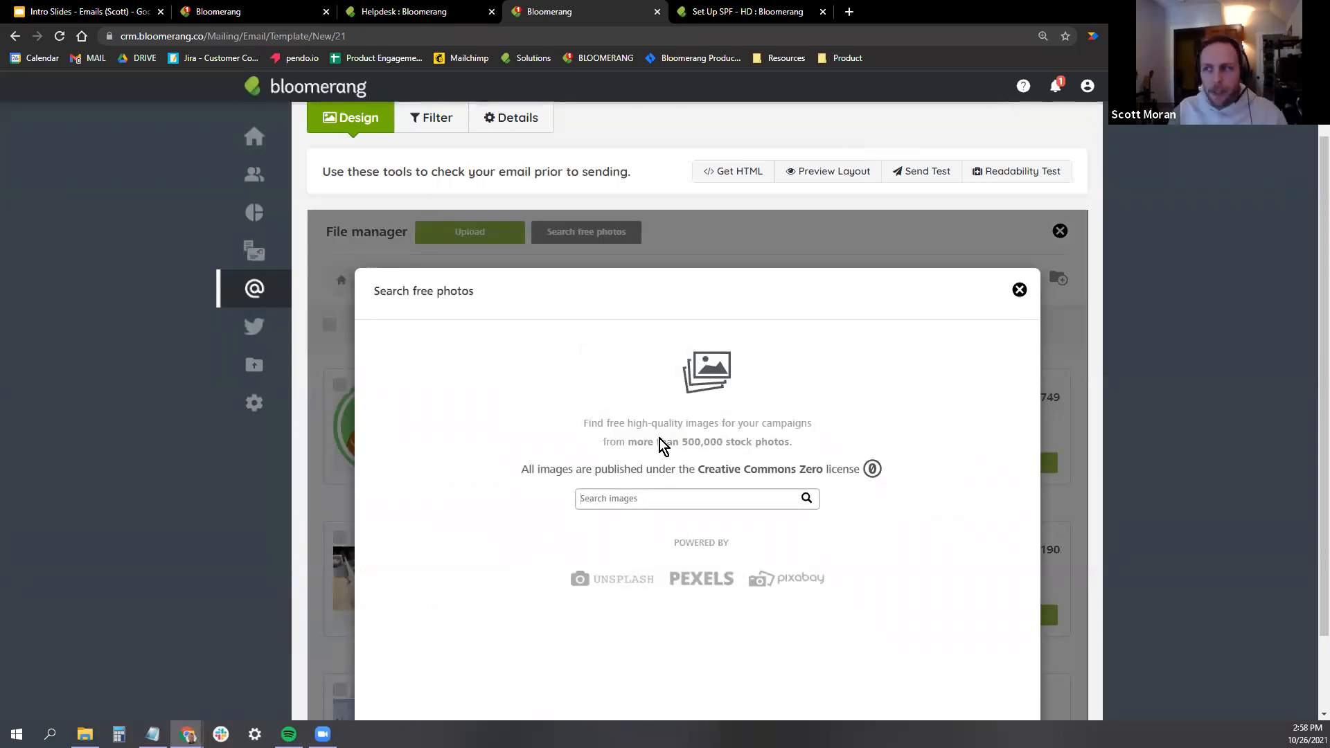
text(help)
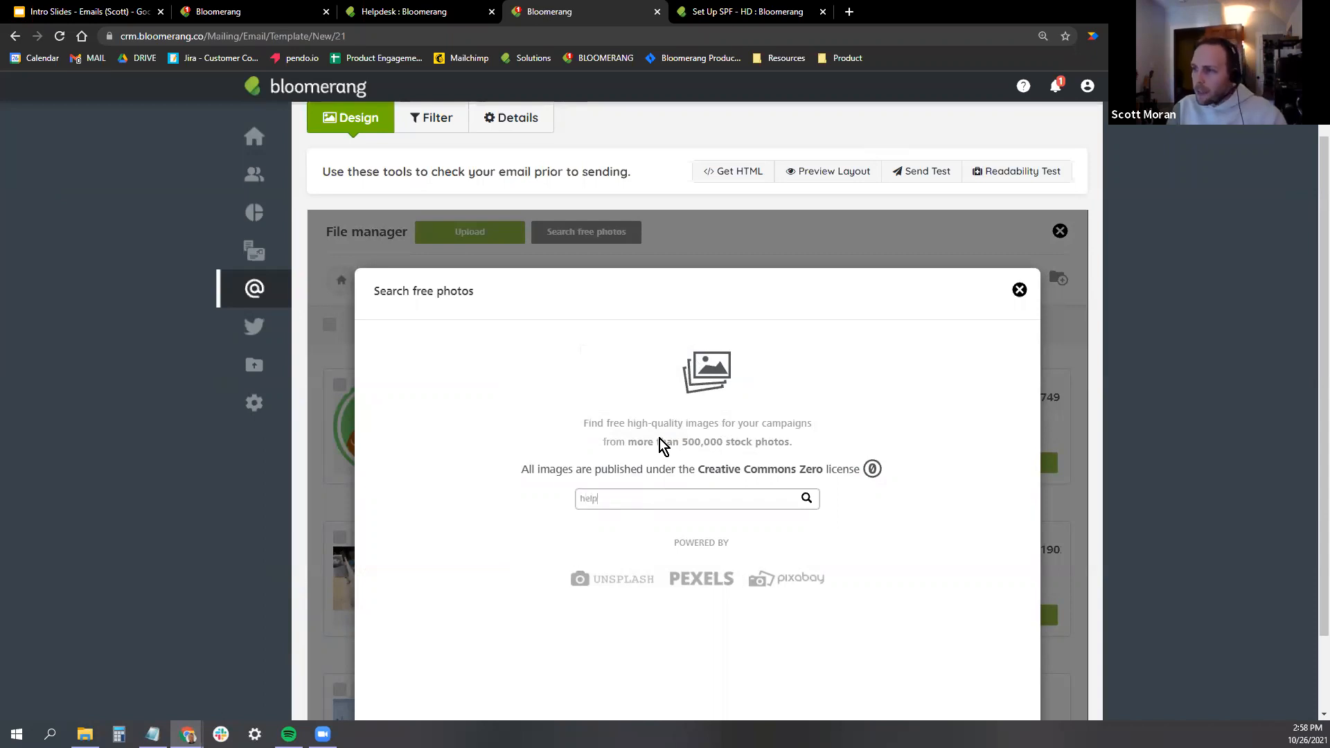
key(Return)
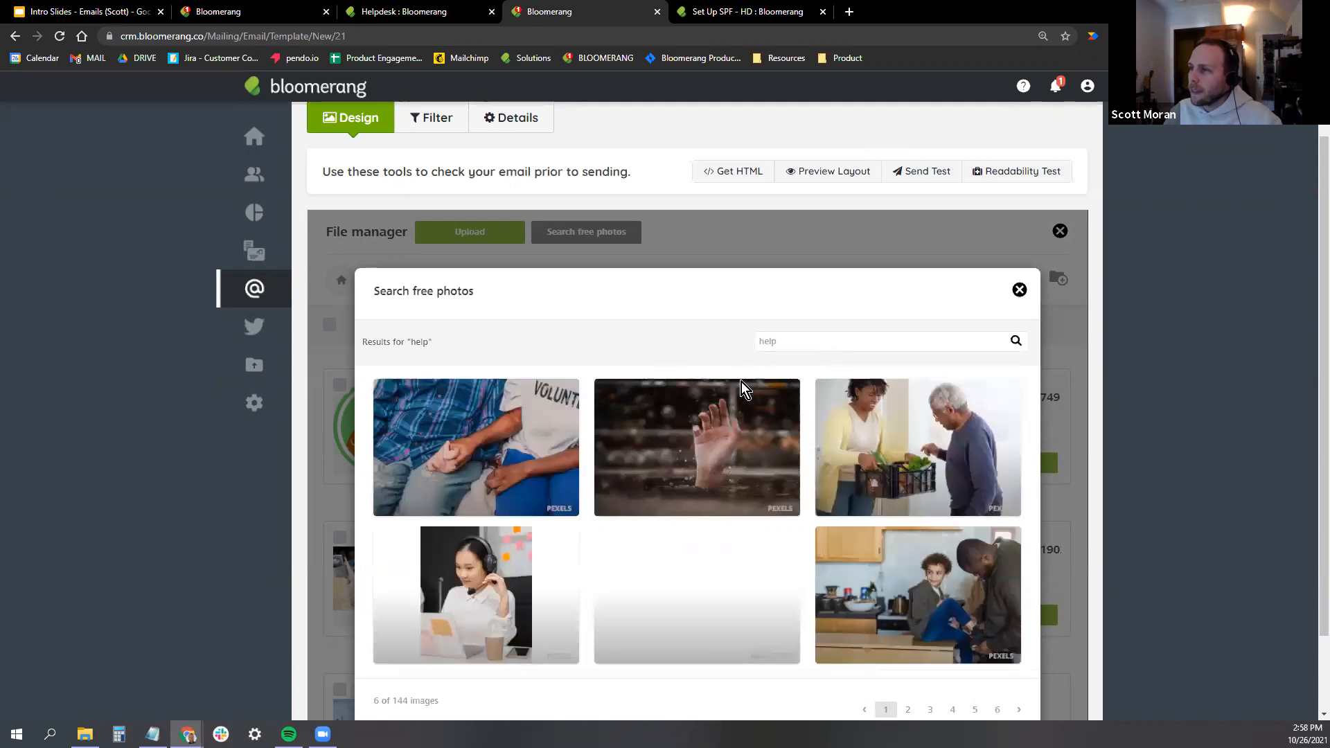
scroll(857, 442, down, 2)
click(907, 616)
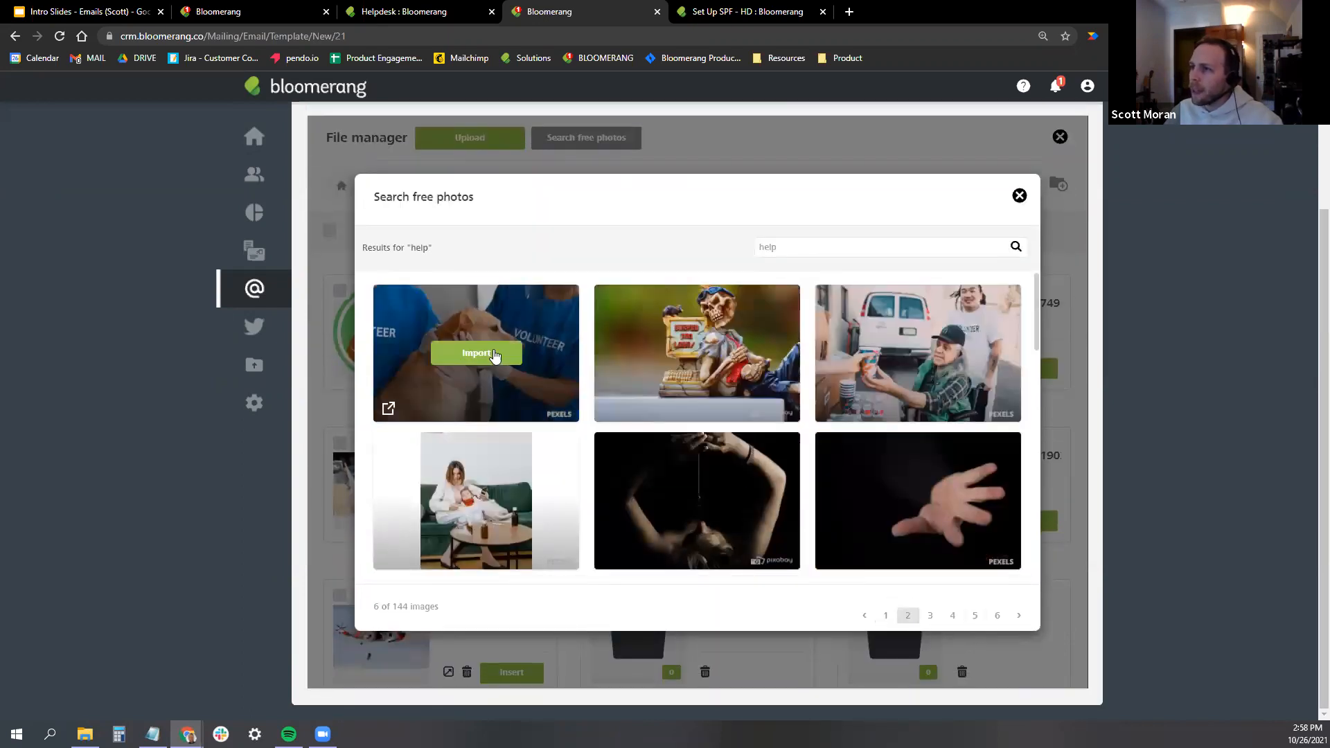
click(475, 353)
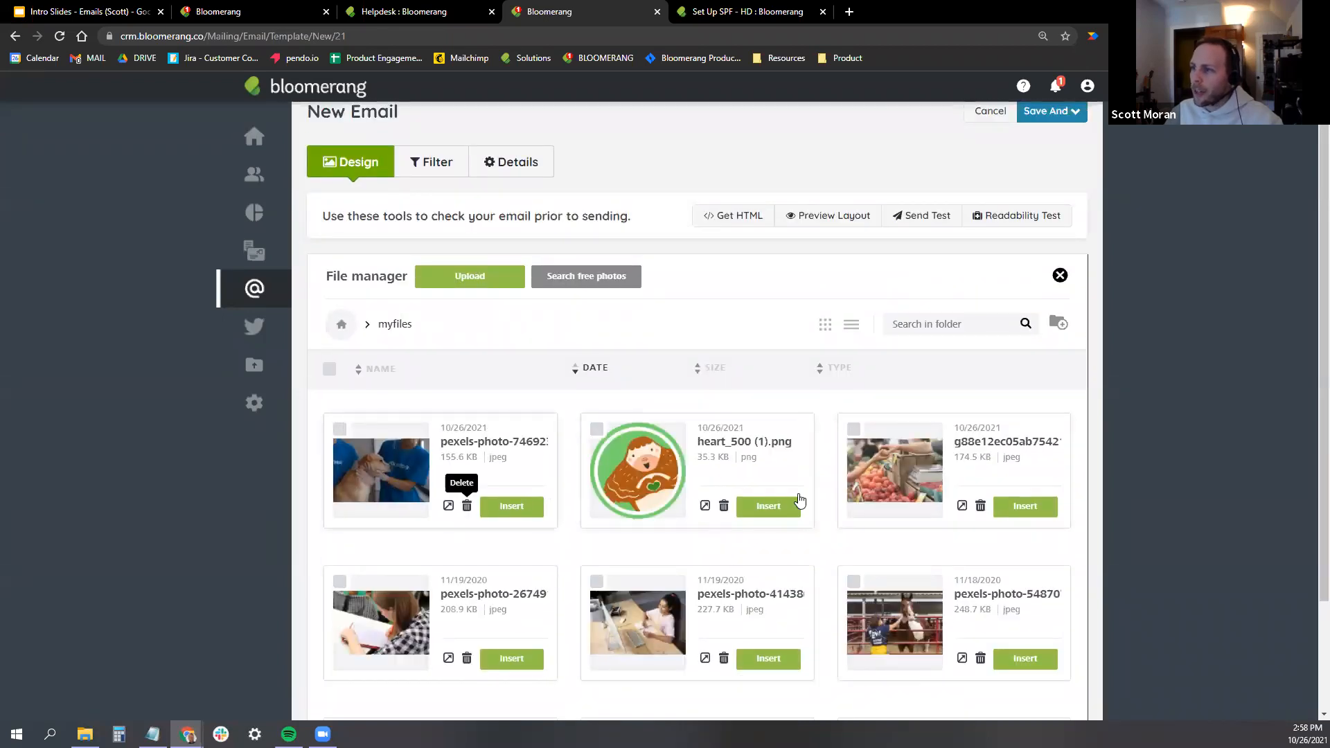
Insert the imported dog photo in the first column and the horse photo pexels-photo-5487072.jpeg in the second column.
scroll(769, 512, down, 2)
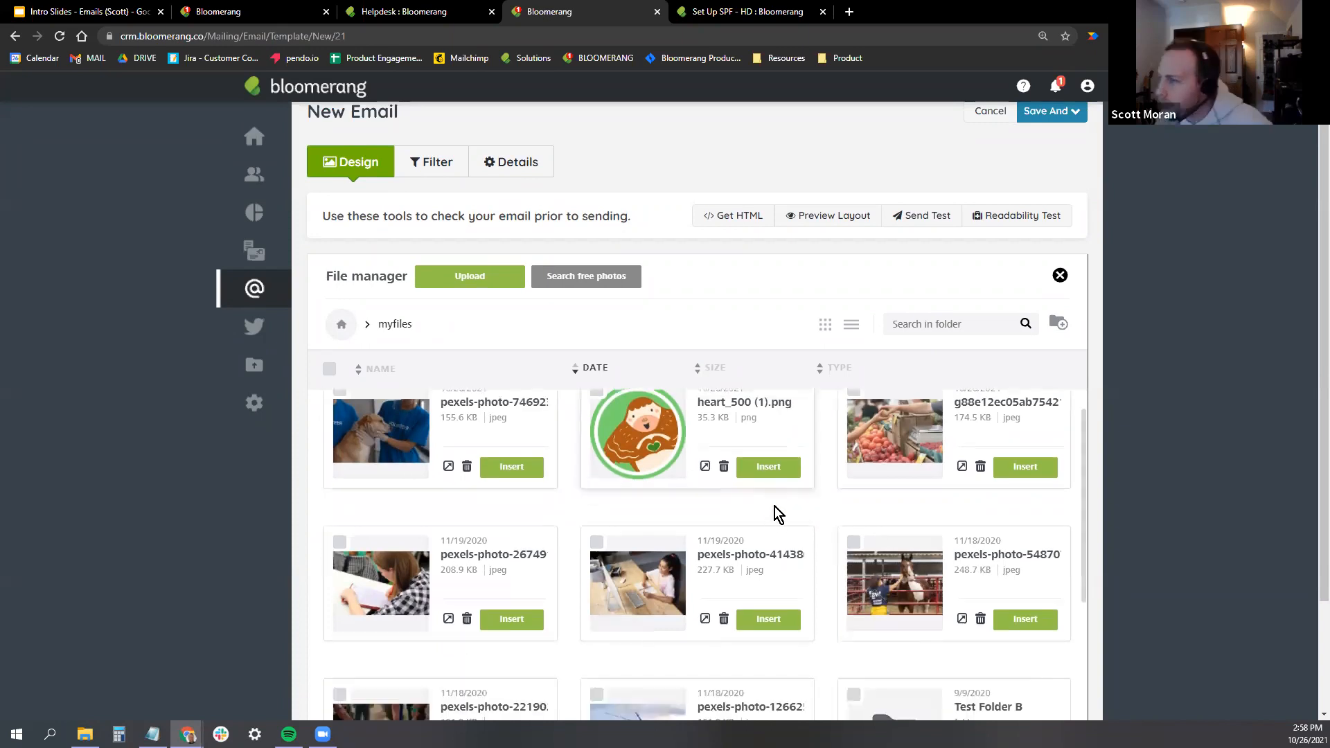
scroll(623, 534, up, 2)
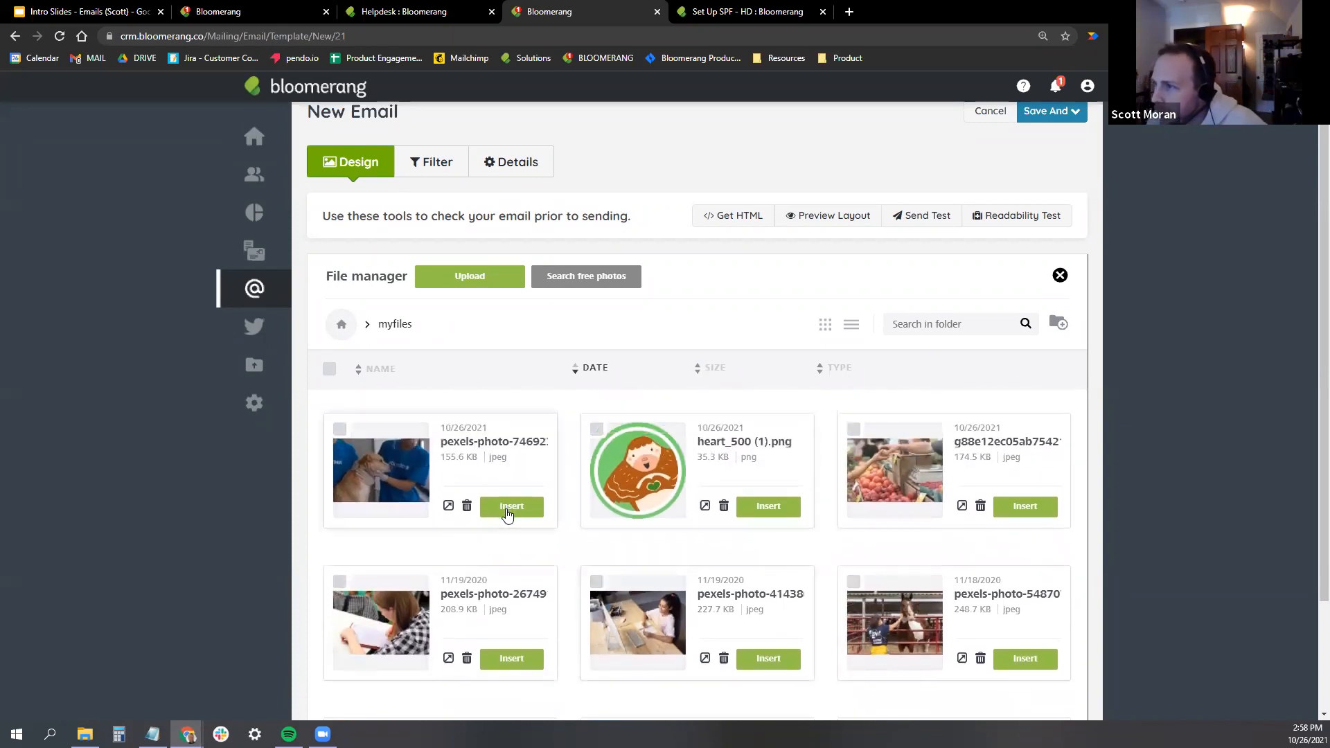
click(536, 505)
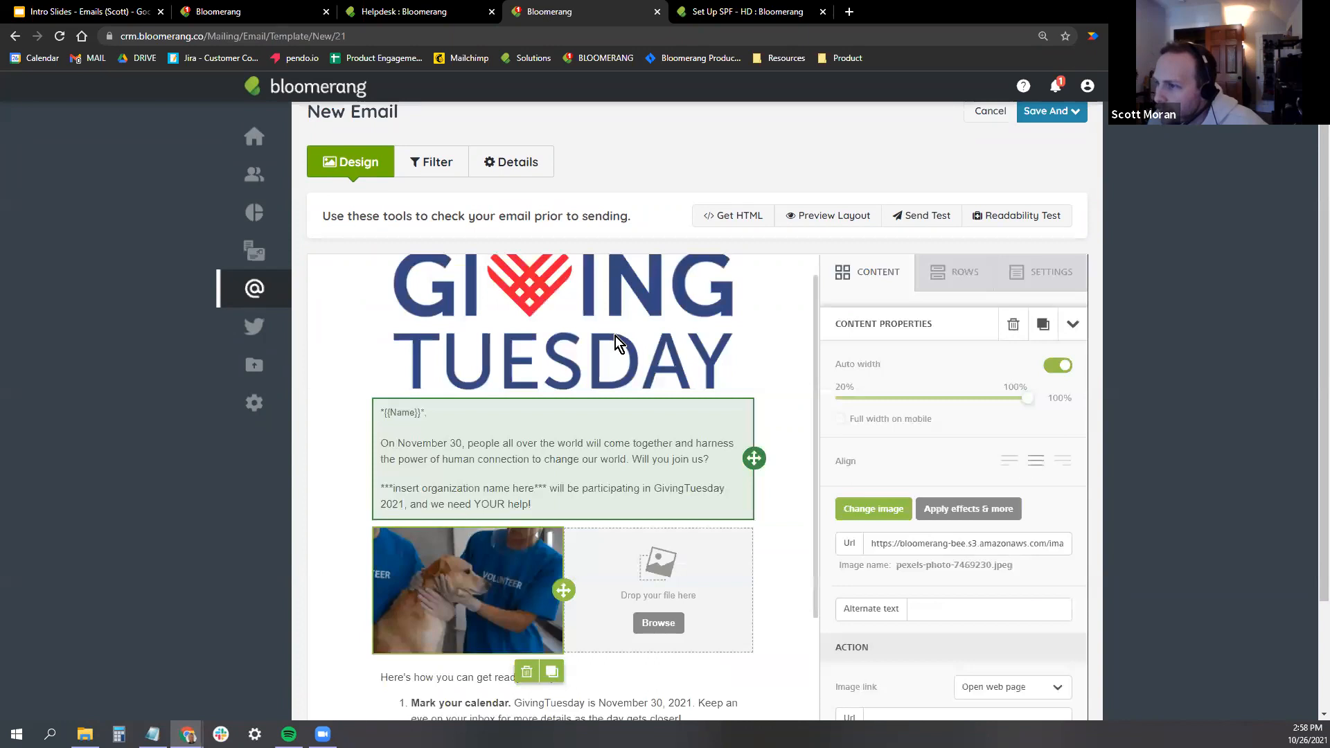
click(666, 622)
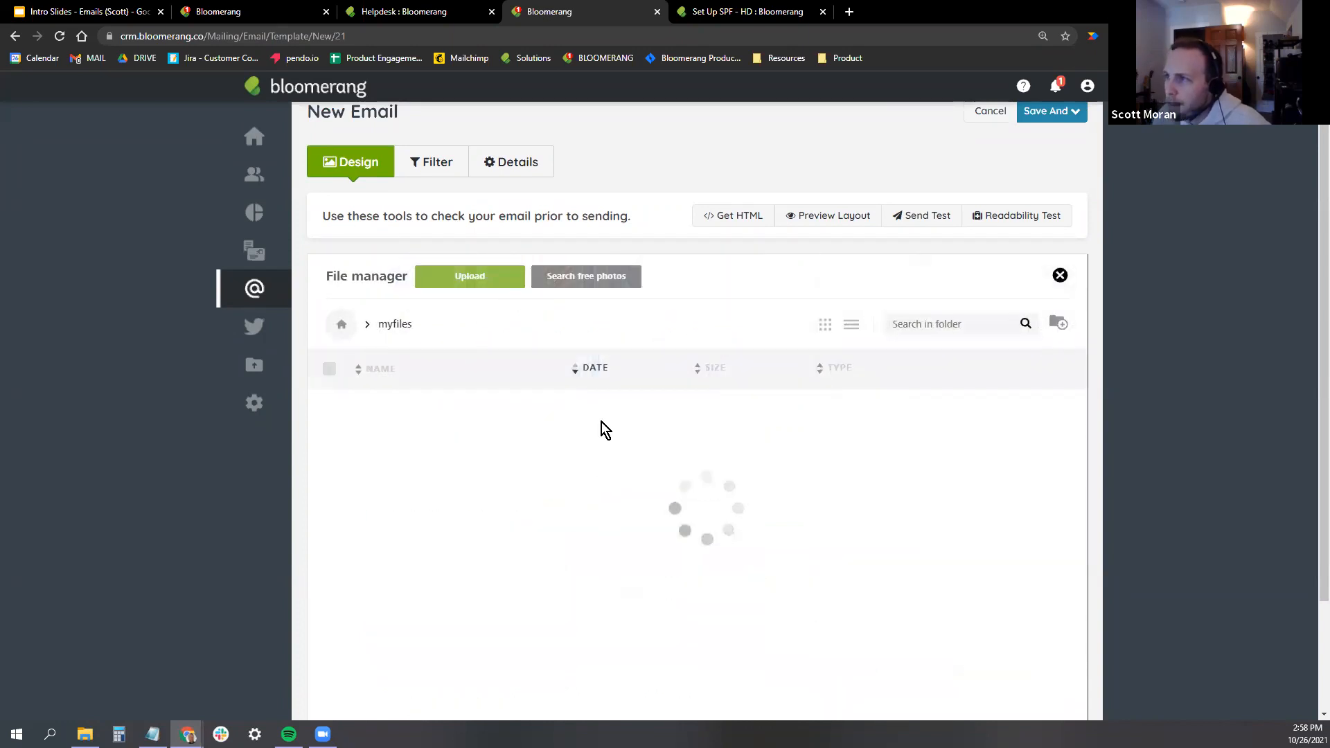
scroll(666, 377, down, 3)
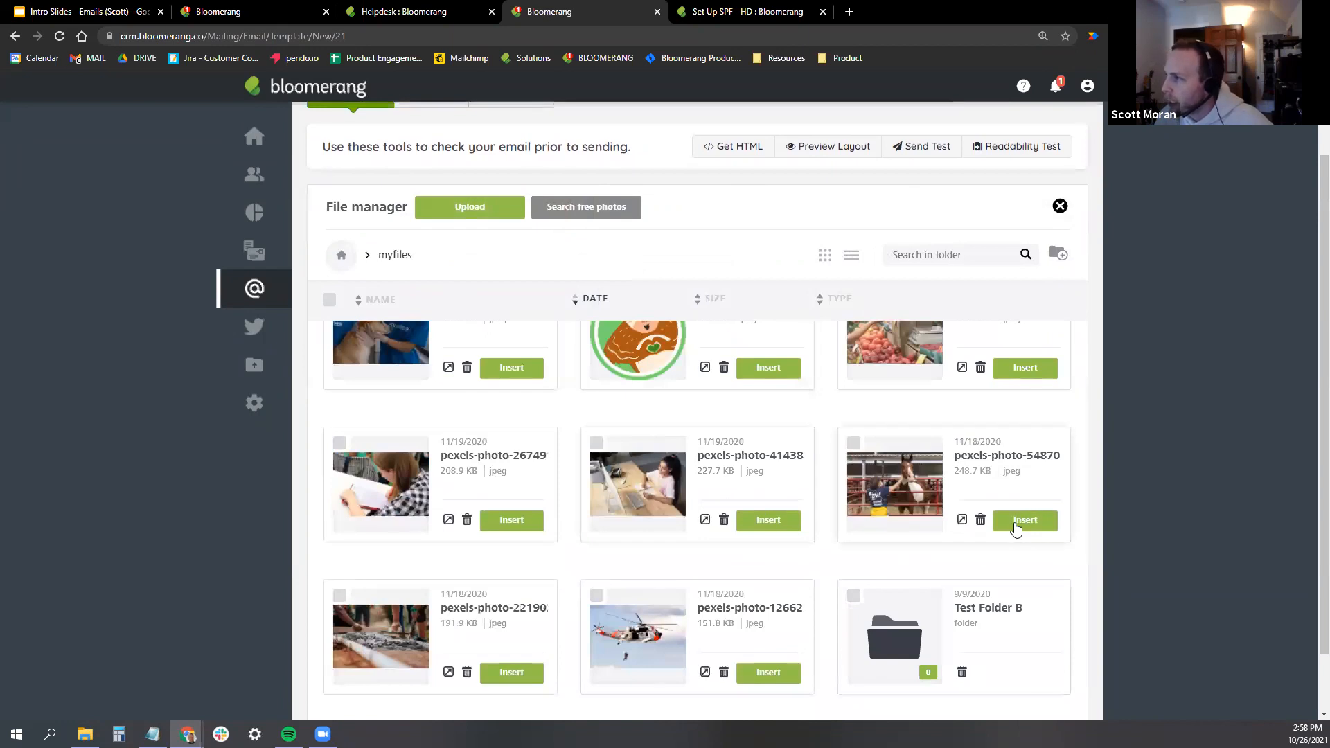
click(1015, 526)
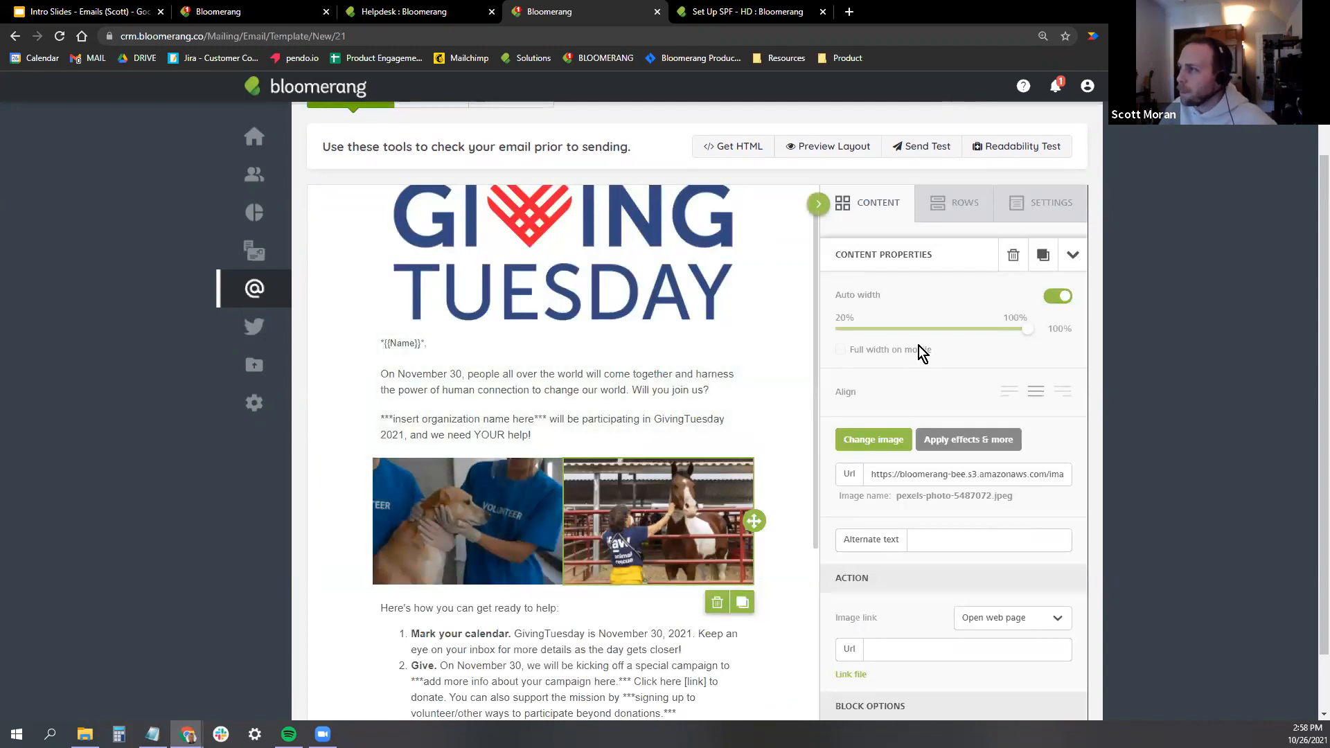
Try turning auto width off and back on for the dog image, with its width slider at 100%.
click(492, 509)
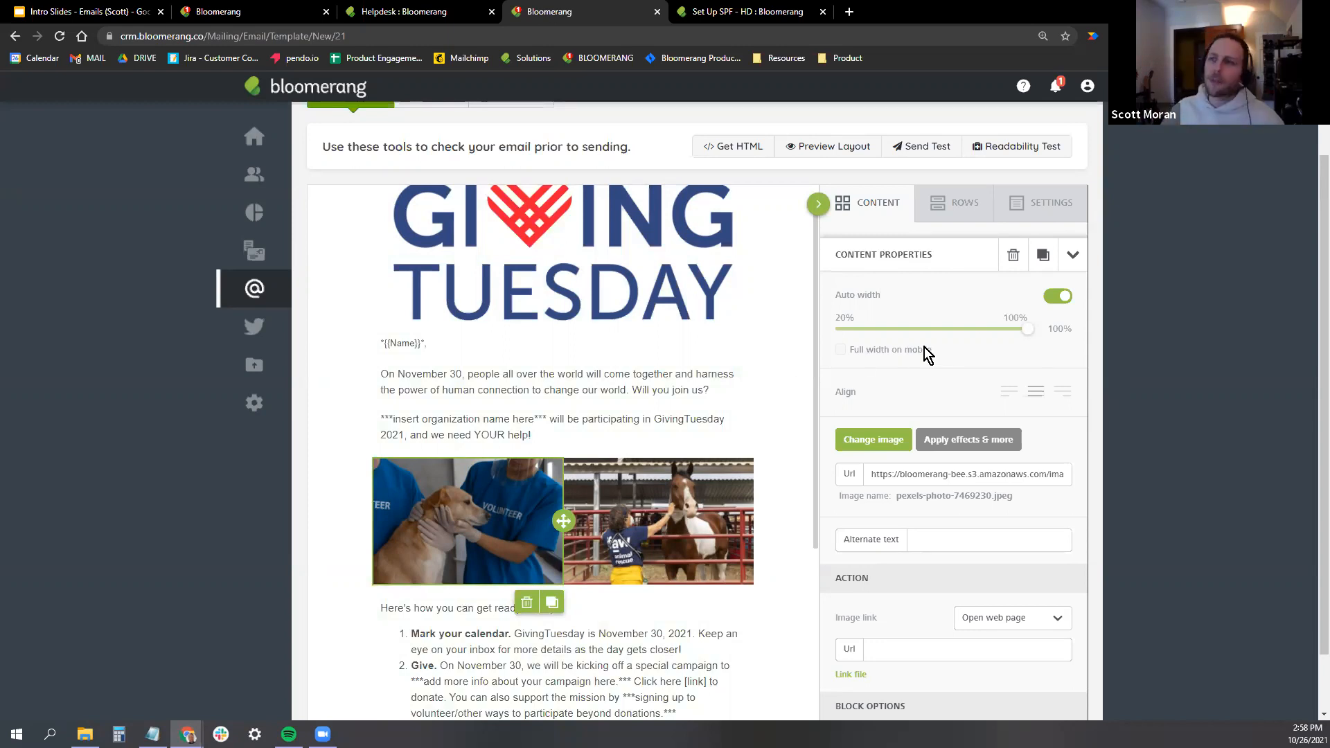
click(1066, 302)
mouse_move(1028, 329)
mouse_down()
mouse_move(928, 324)
mouse_move(1032, 327)
mouse_up()
click(1057, 299)
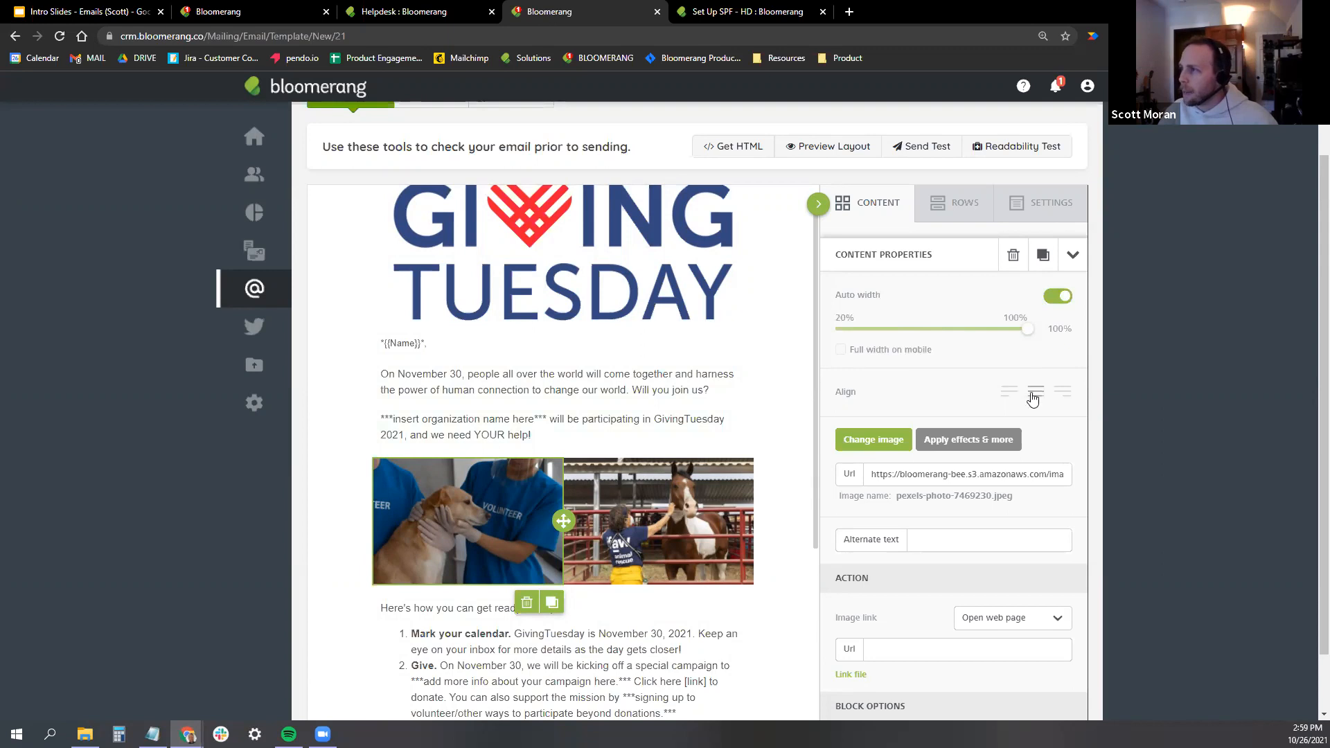
scroll(904, 380, down, 1)
scroll(903, 379, down, 2)
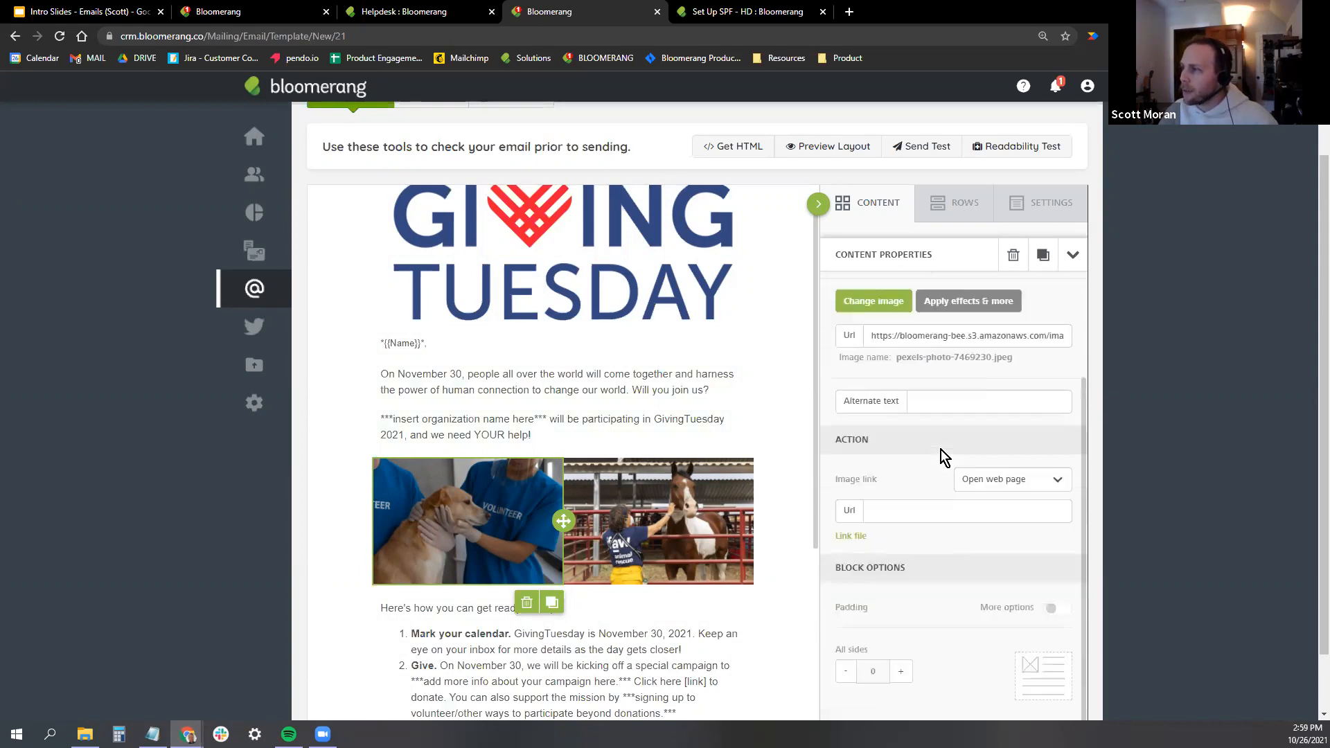
click(920, 403)
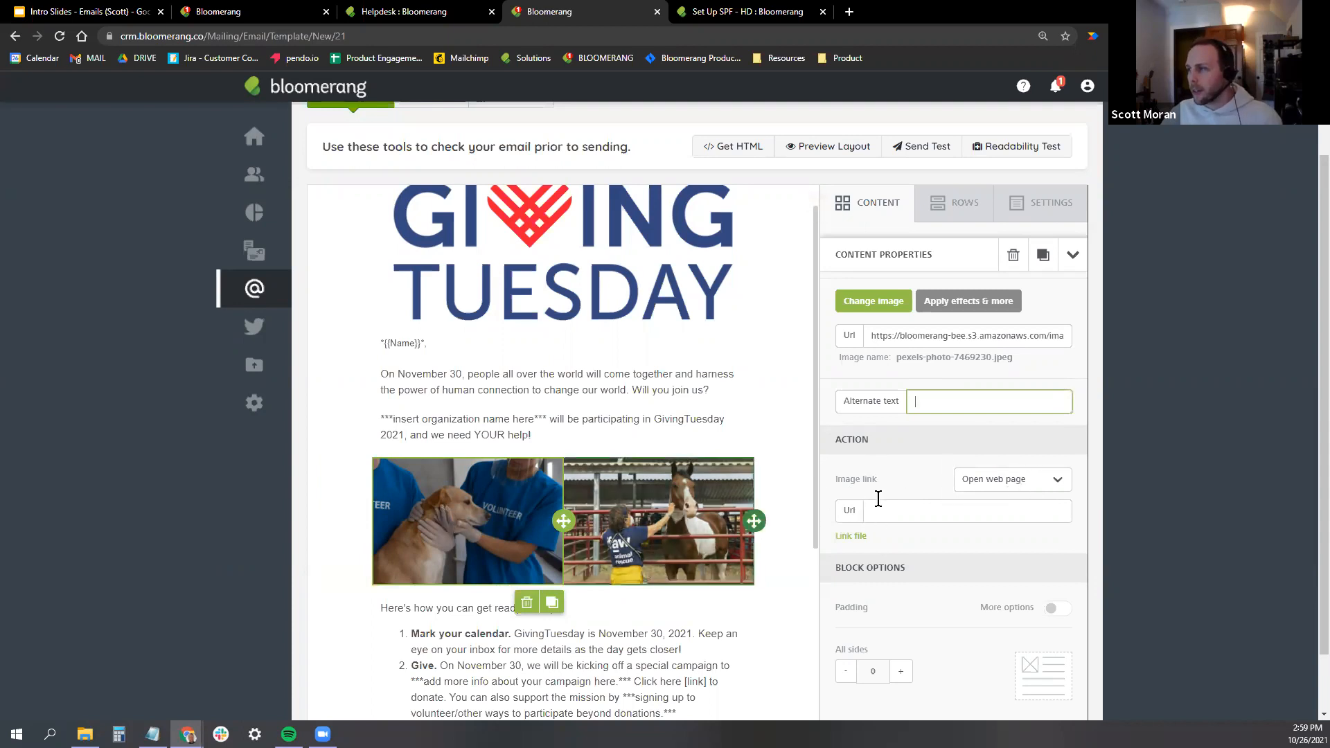
click(901, 510)
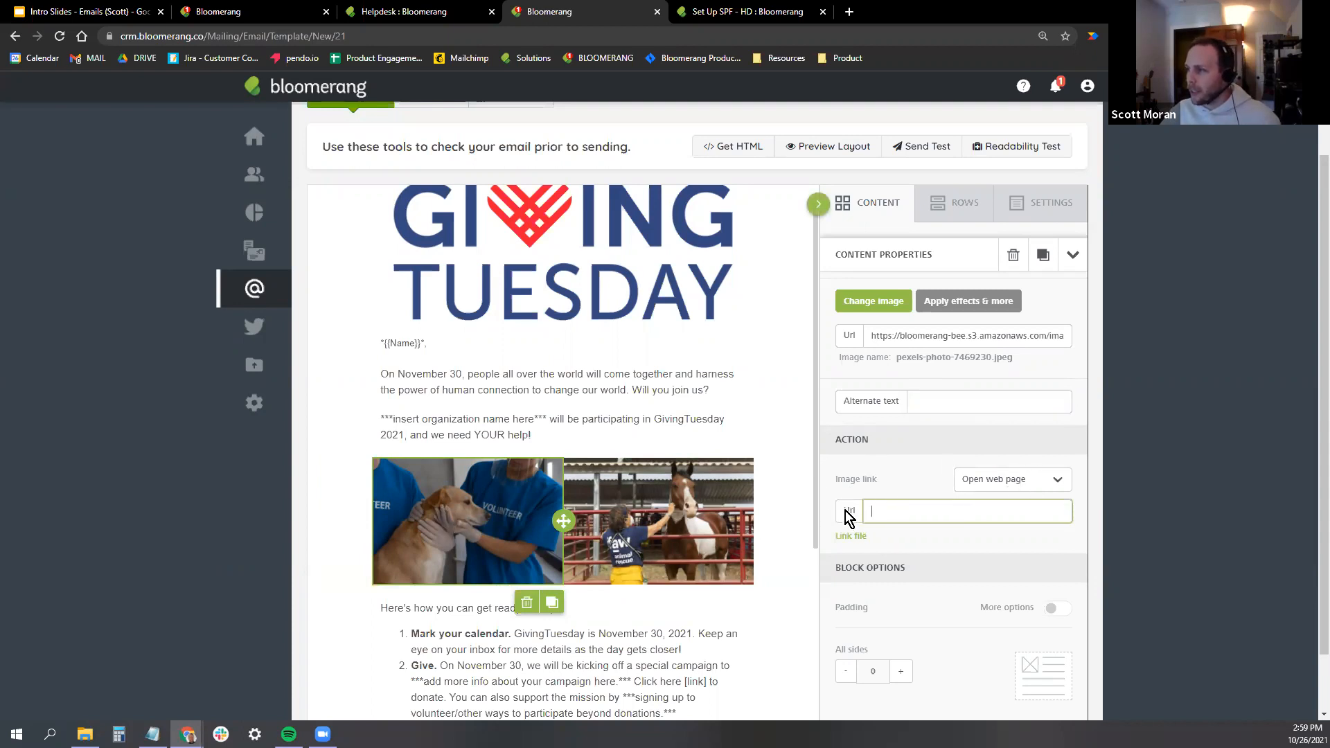
text(https://crm.bloomerang.co/Home)
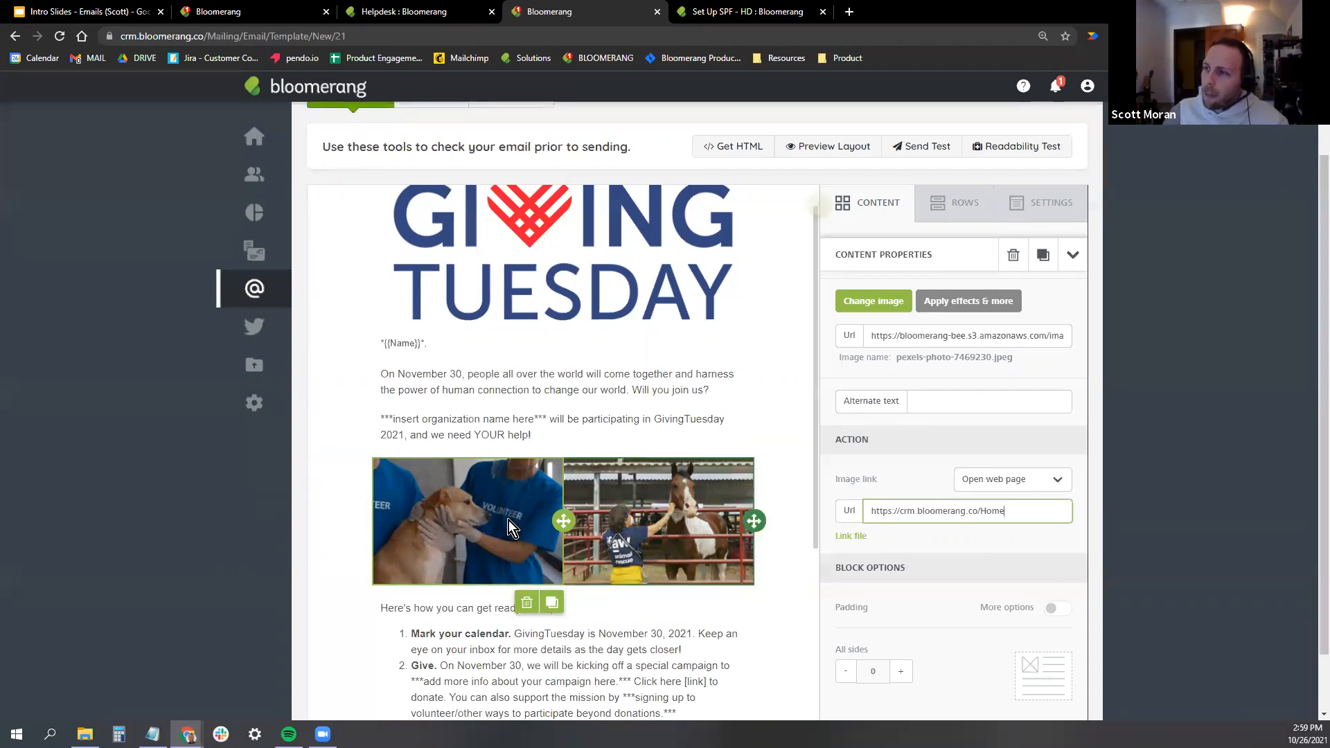
View the stored files available for linking to the dog image, and close the file manager without choosing one.
click(850, 536)
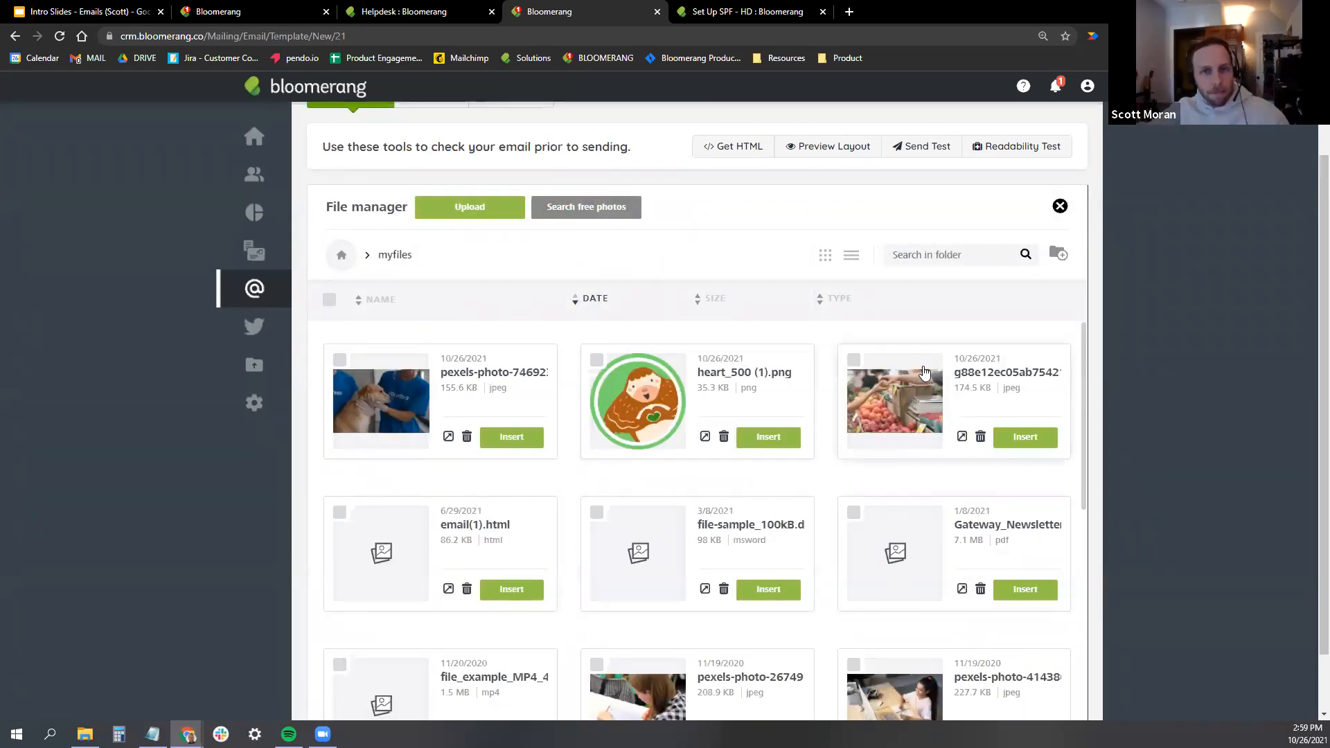
click(1058, 207)
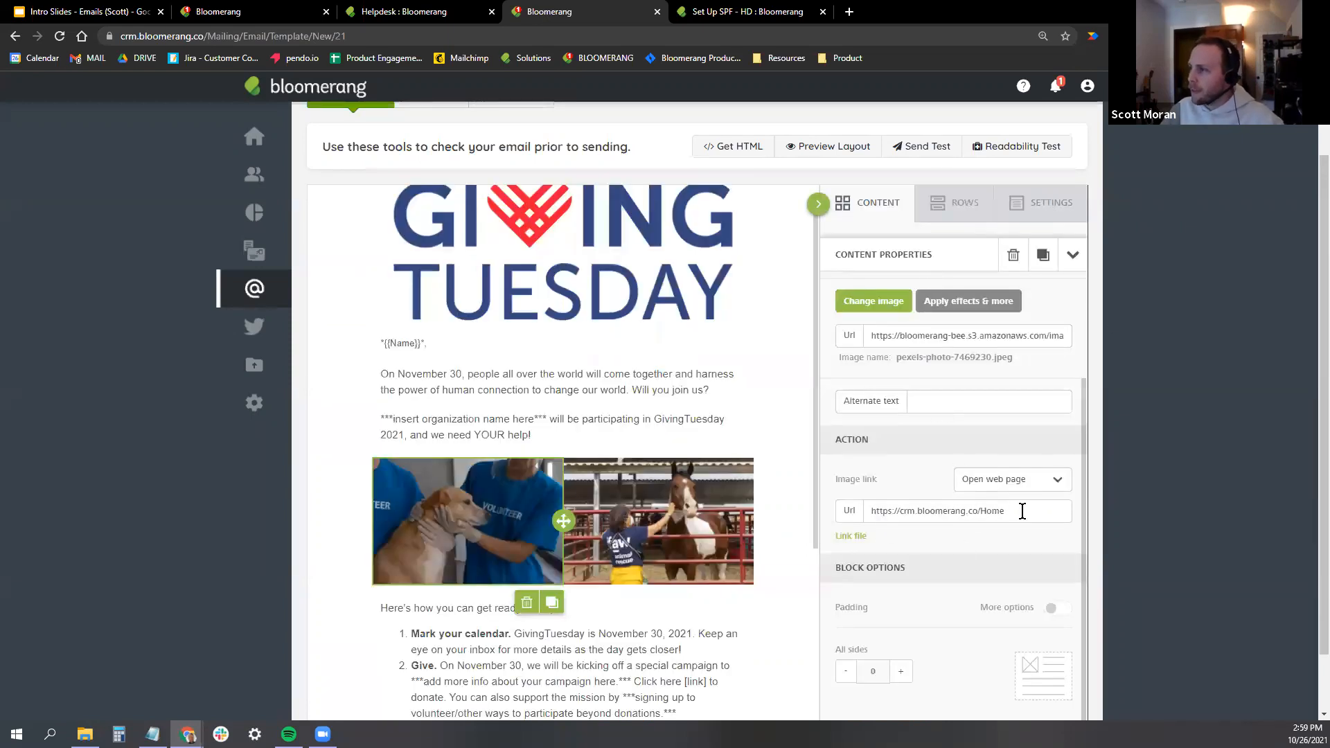
scroll(997, 506, down, 1)
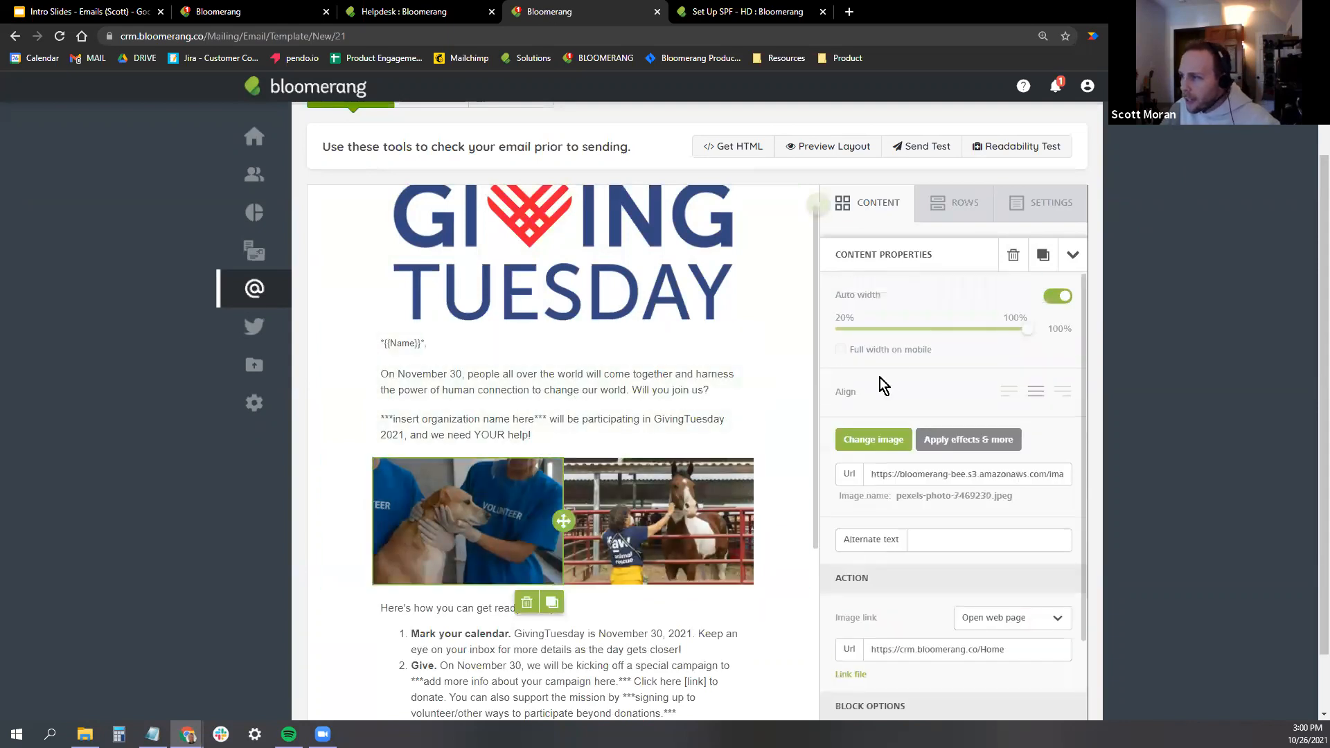
Set the padding on all sides to 10 for both the dog image and the horse image.
scroll(880, 377, down, 3)
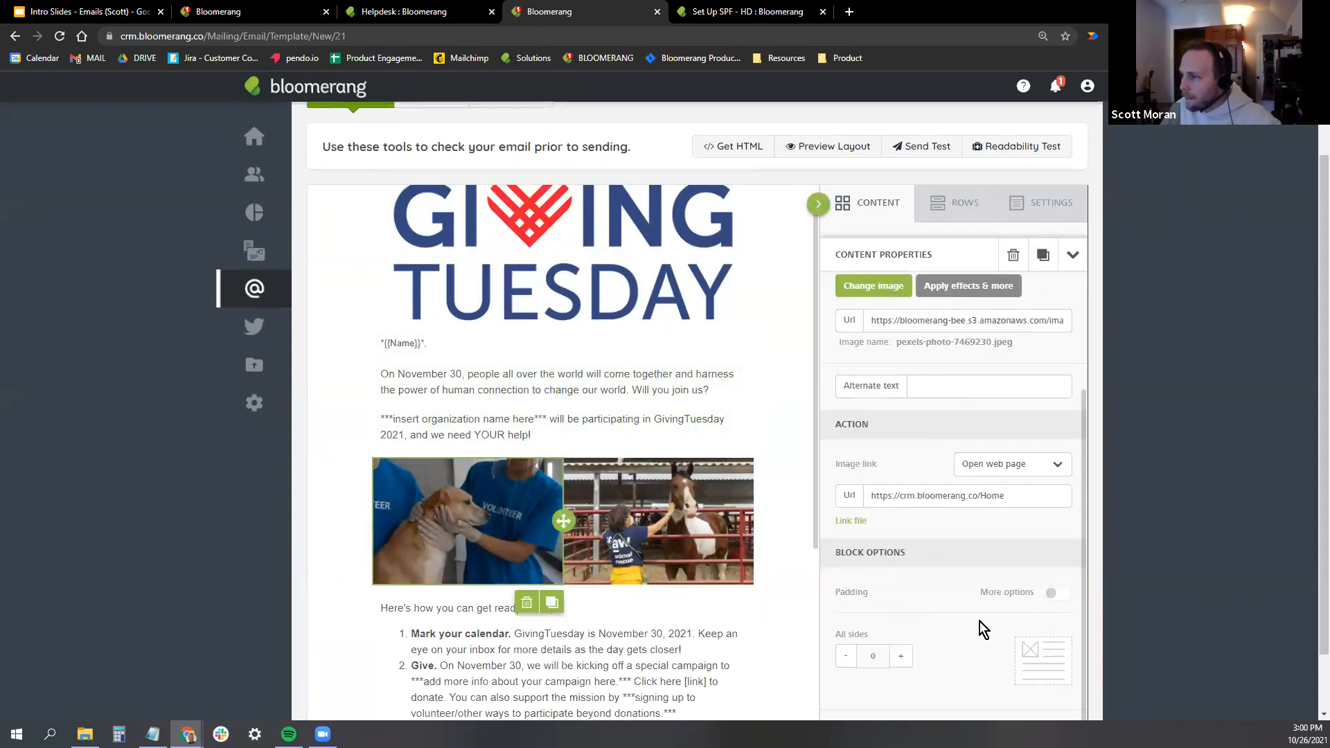
click(903, 657)
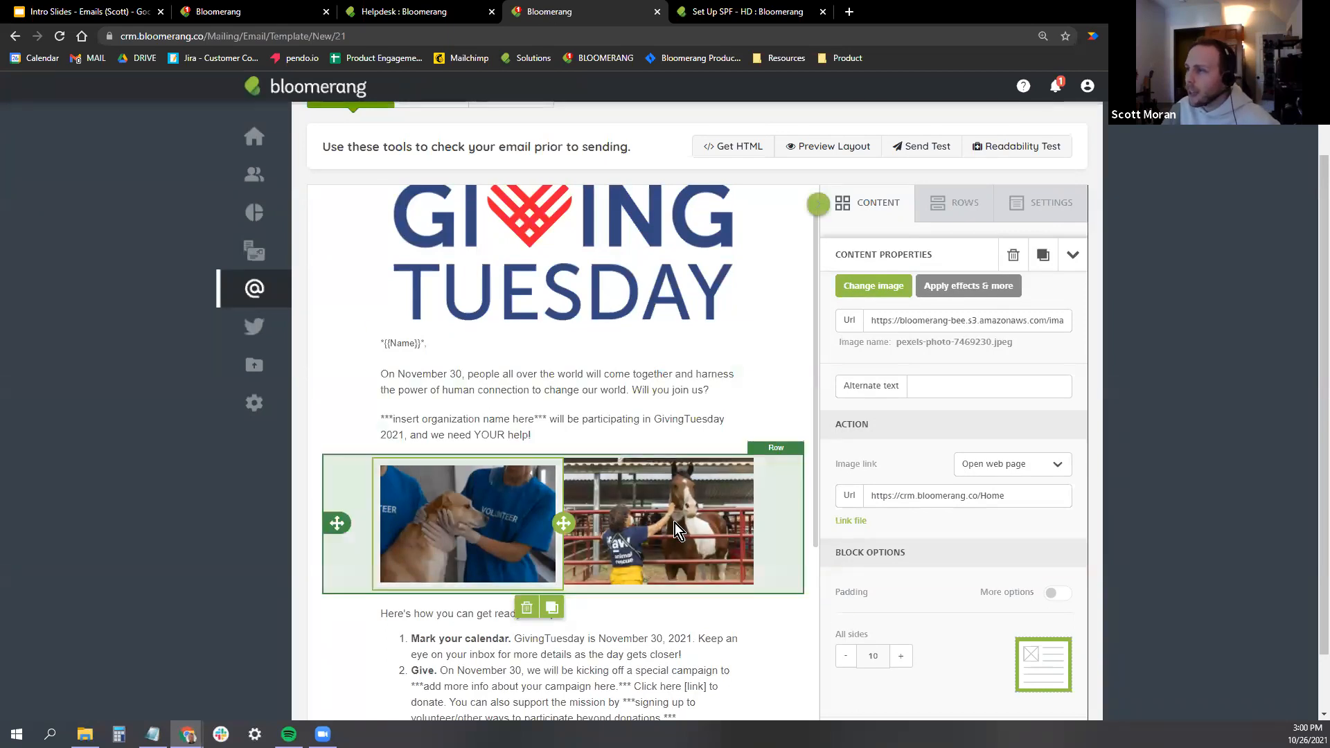
click(663, 494)
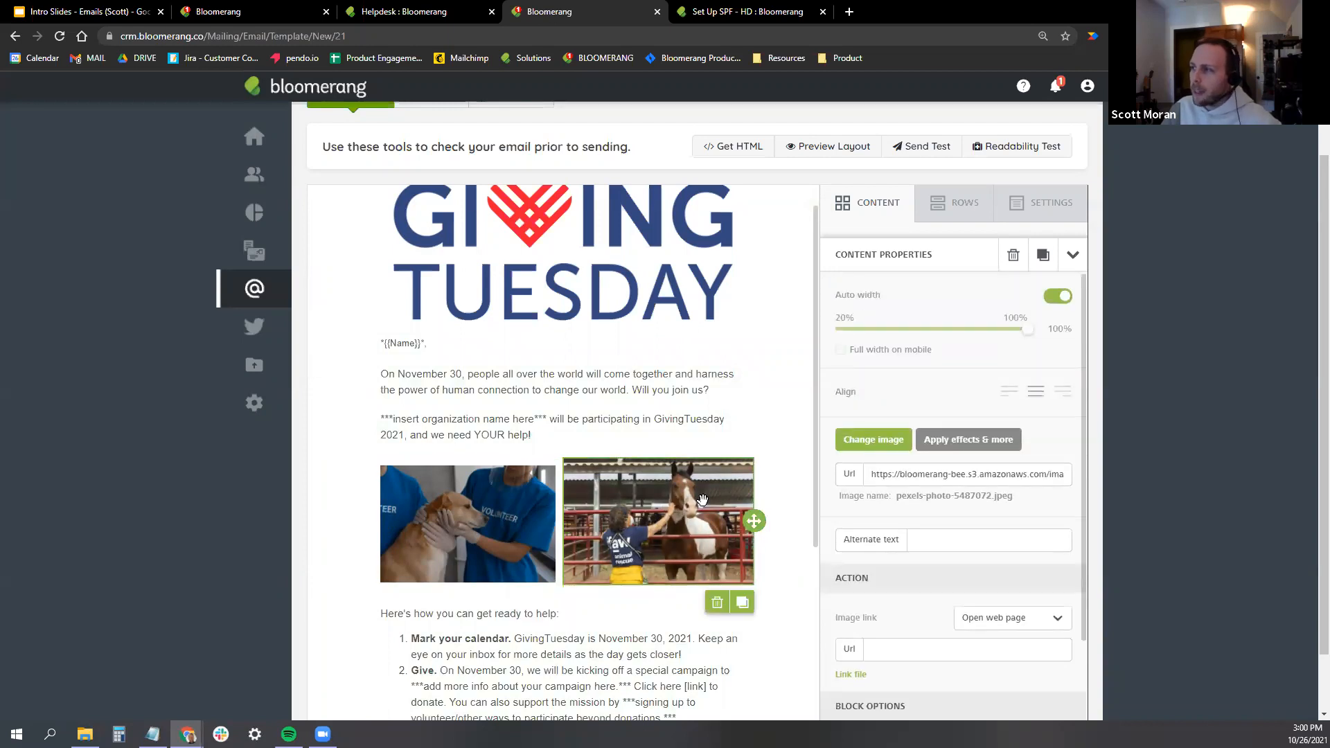
scroll(920, 389, down, 2)
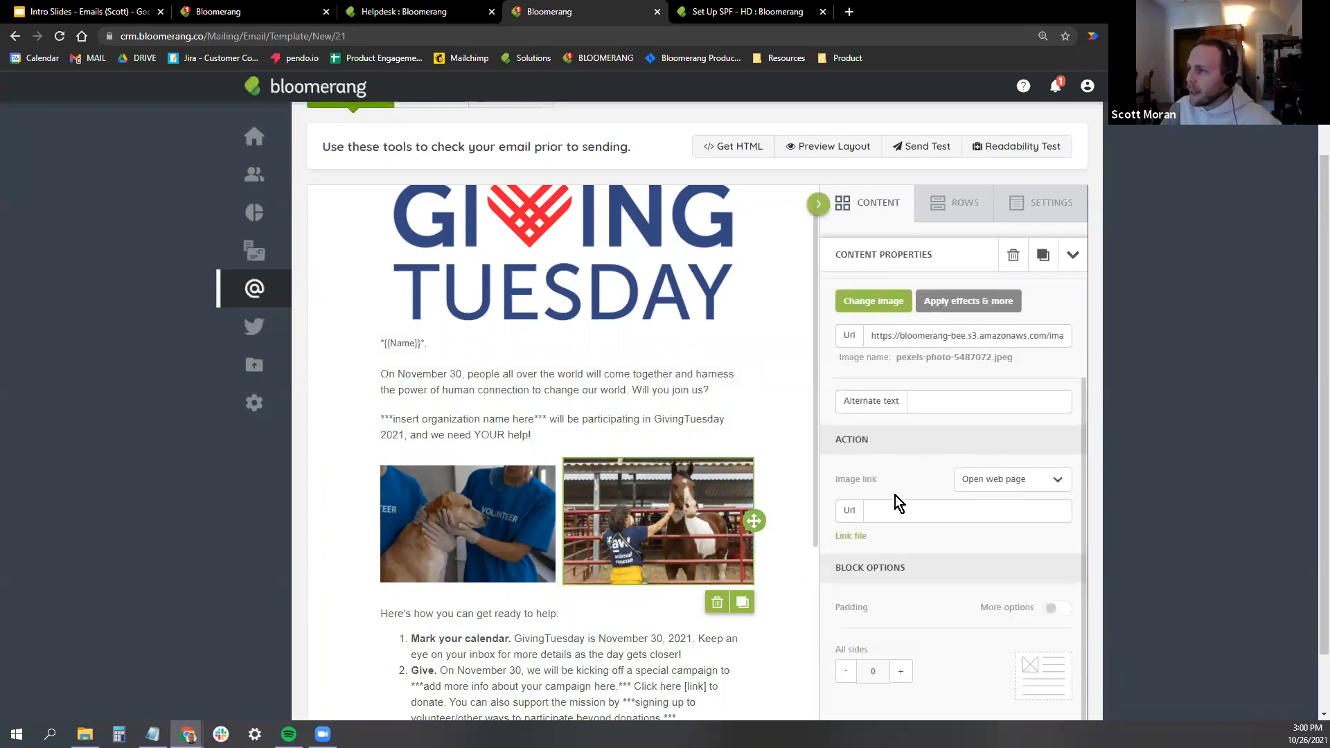
scroll(924, 398, down, 2)
click(901, 589)
click(901, 589)
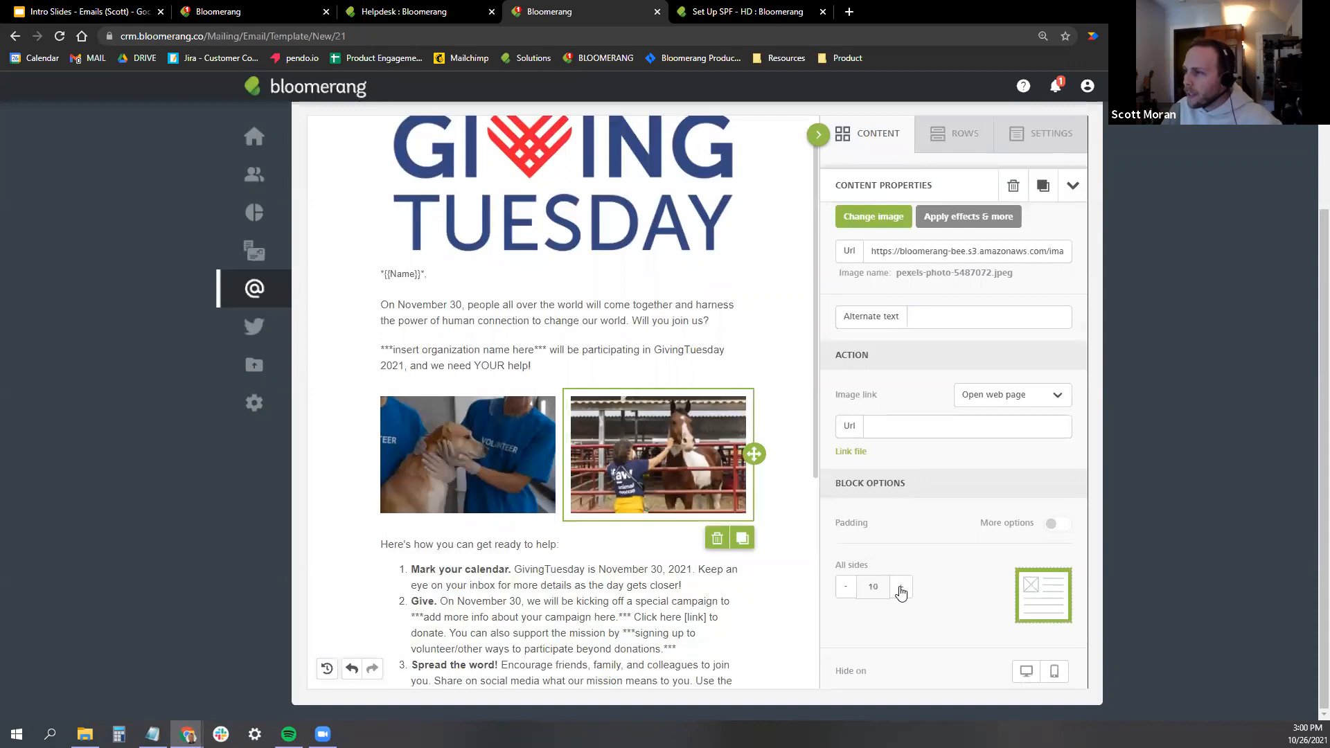
Try hiding the dog image and the horse image on mobile.
click(678, 305)
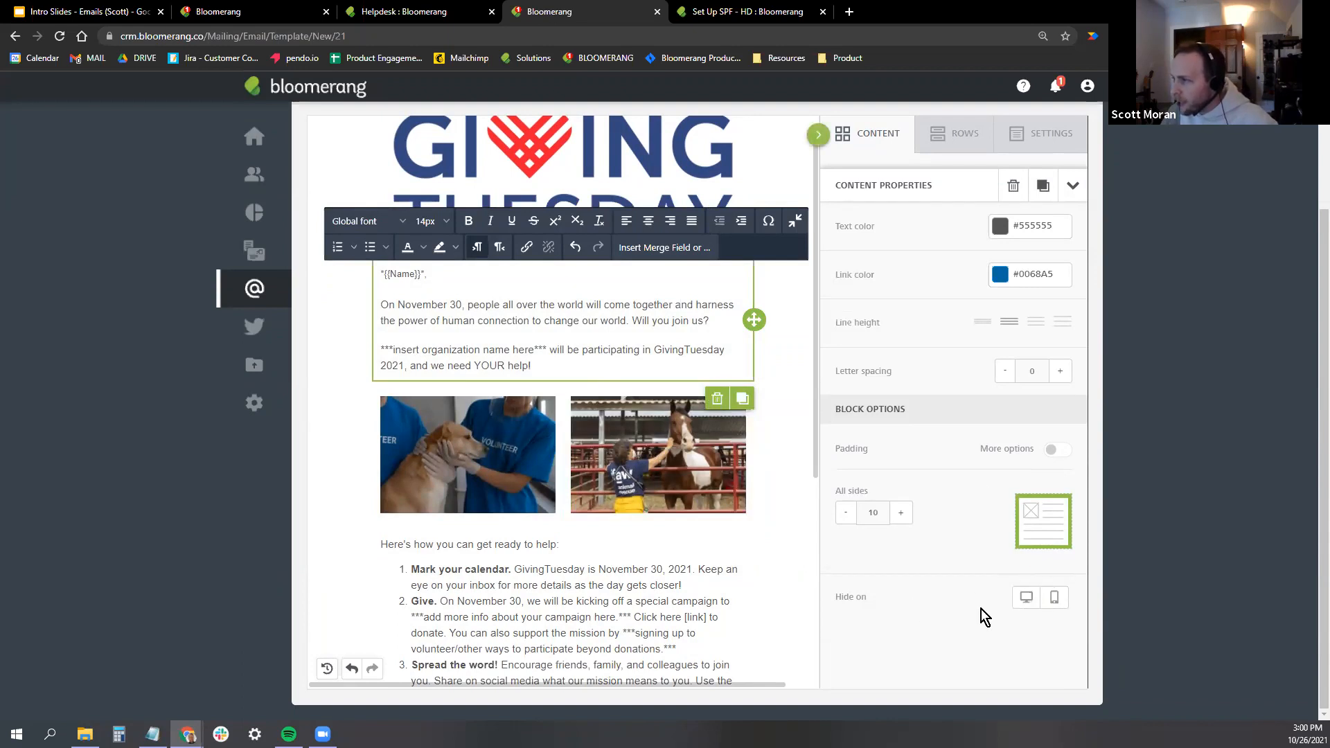
click(624, 464)
scroll(1005, 554, down, 2)
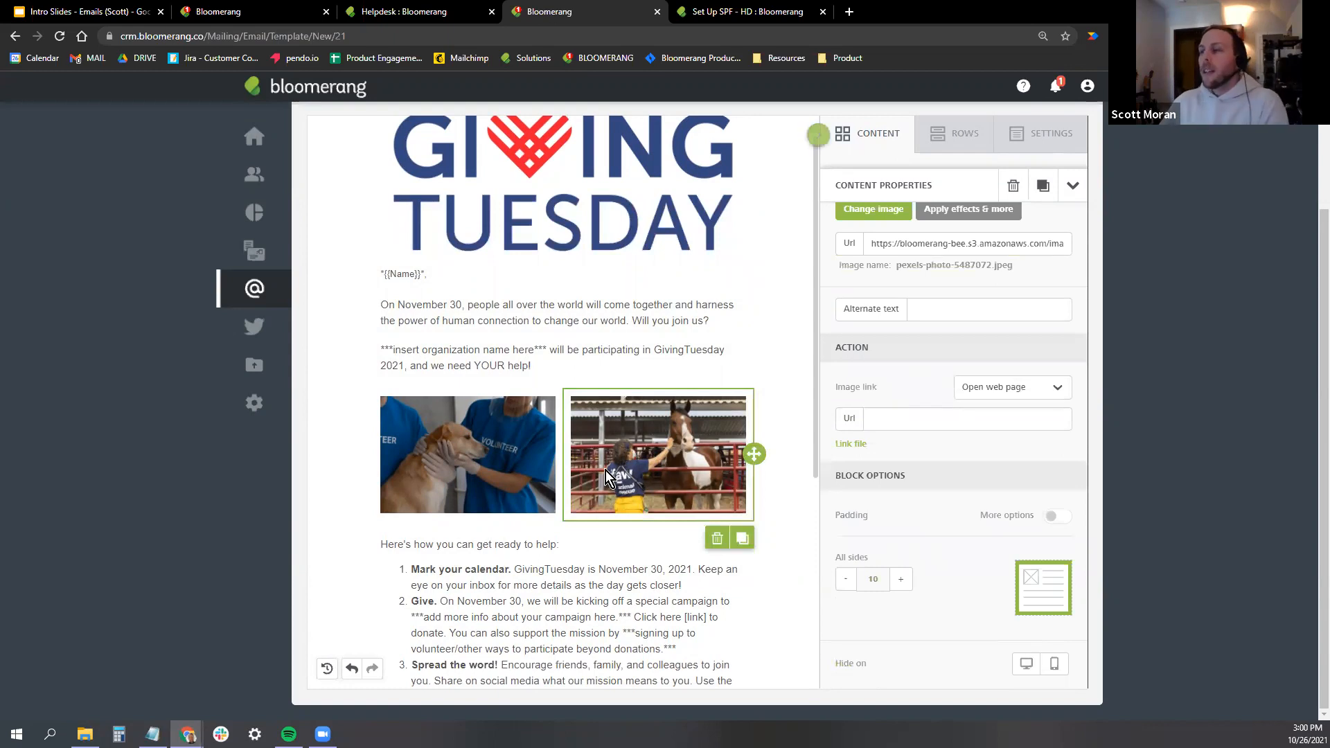
click(457, 431)
scroll(970, 582, down, 3)
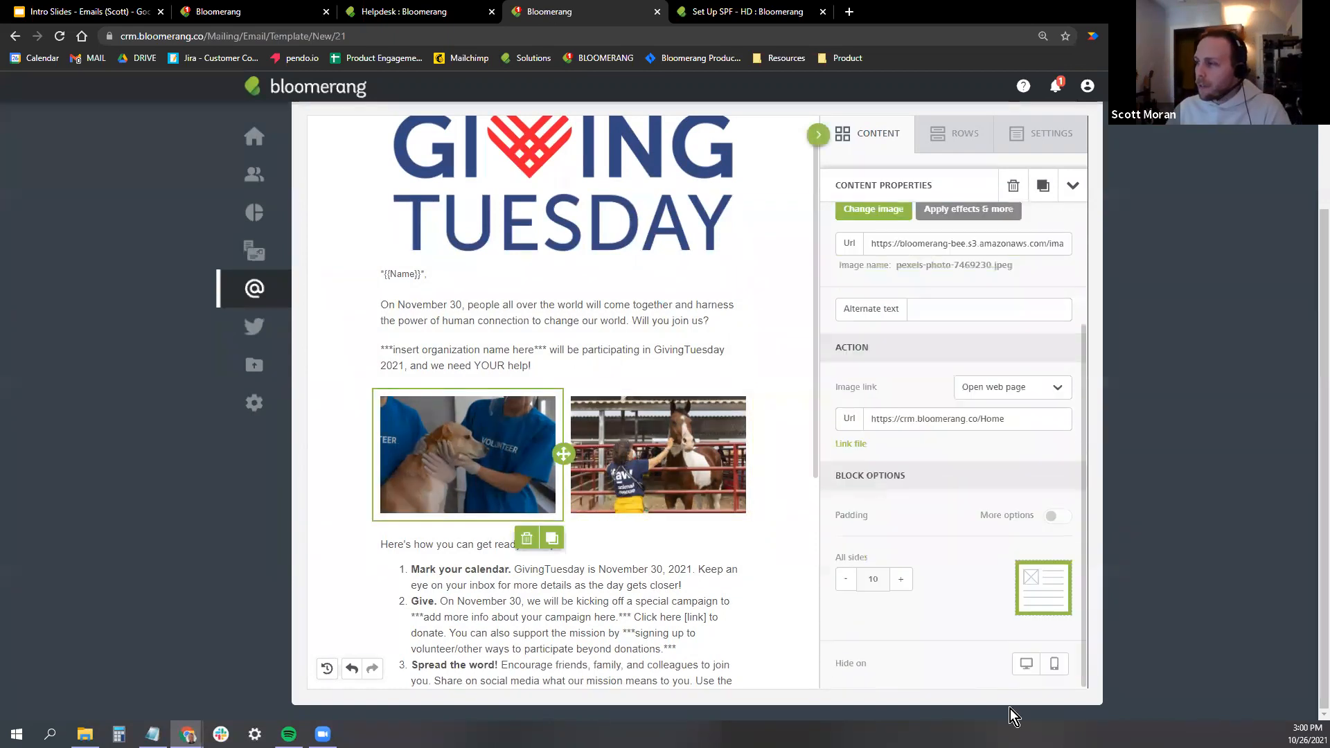
click(1054, 666)
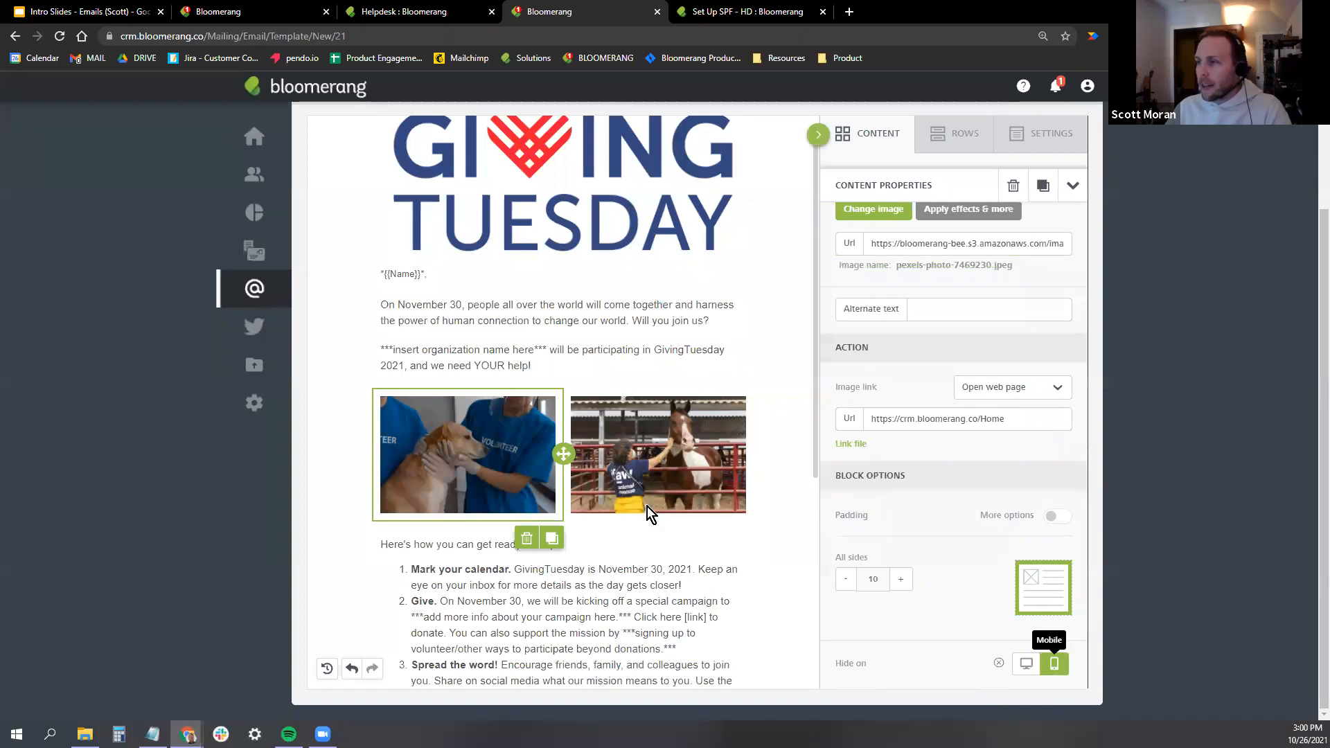
click(647, 506)
scroll(1048, 604, down, 3)
click(1059, 664)
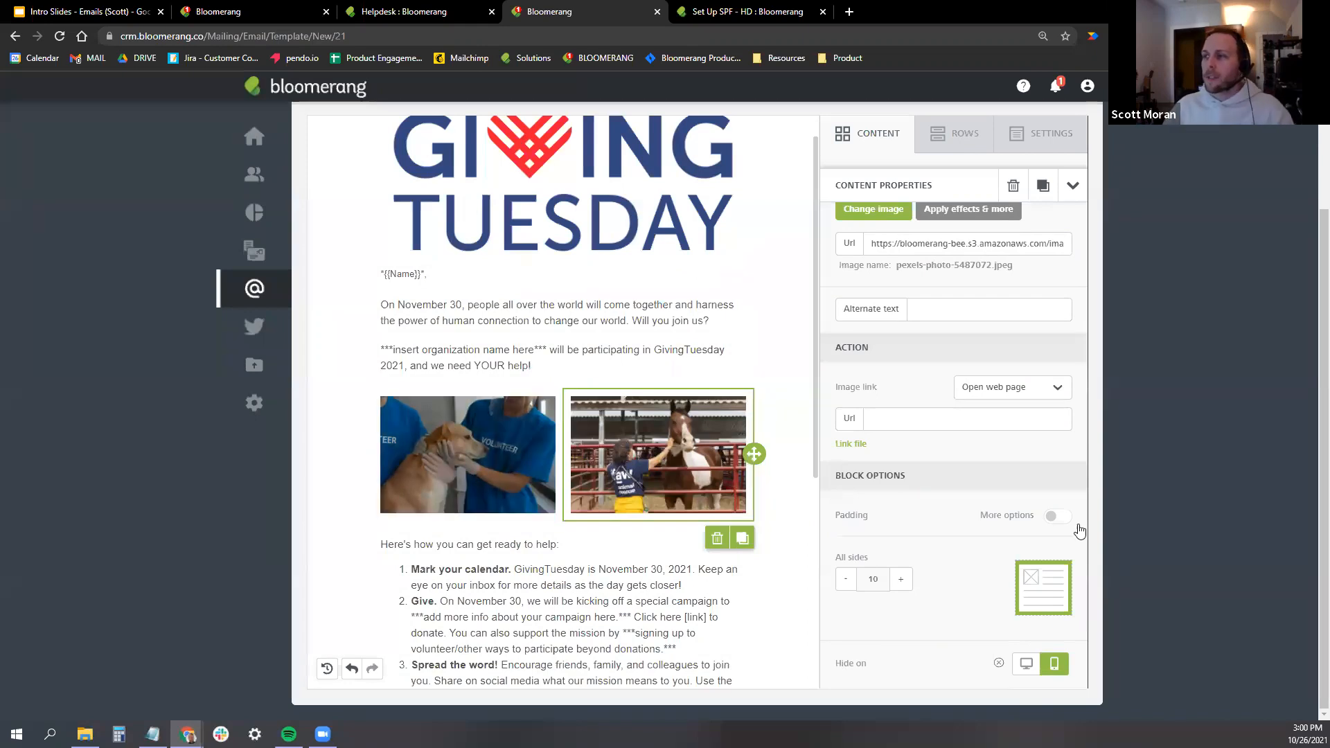
Clear the mobile hiding setting from the horse image and the dog image.
click(998, 663)
click(502, 462)
scroll(996, 555, down, 3)
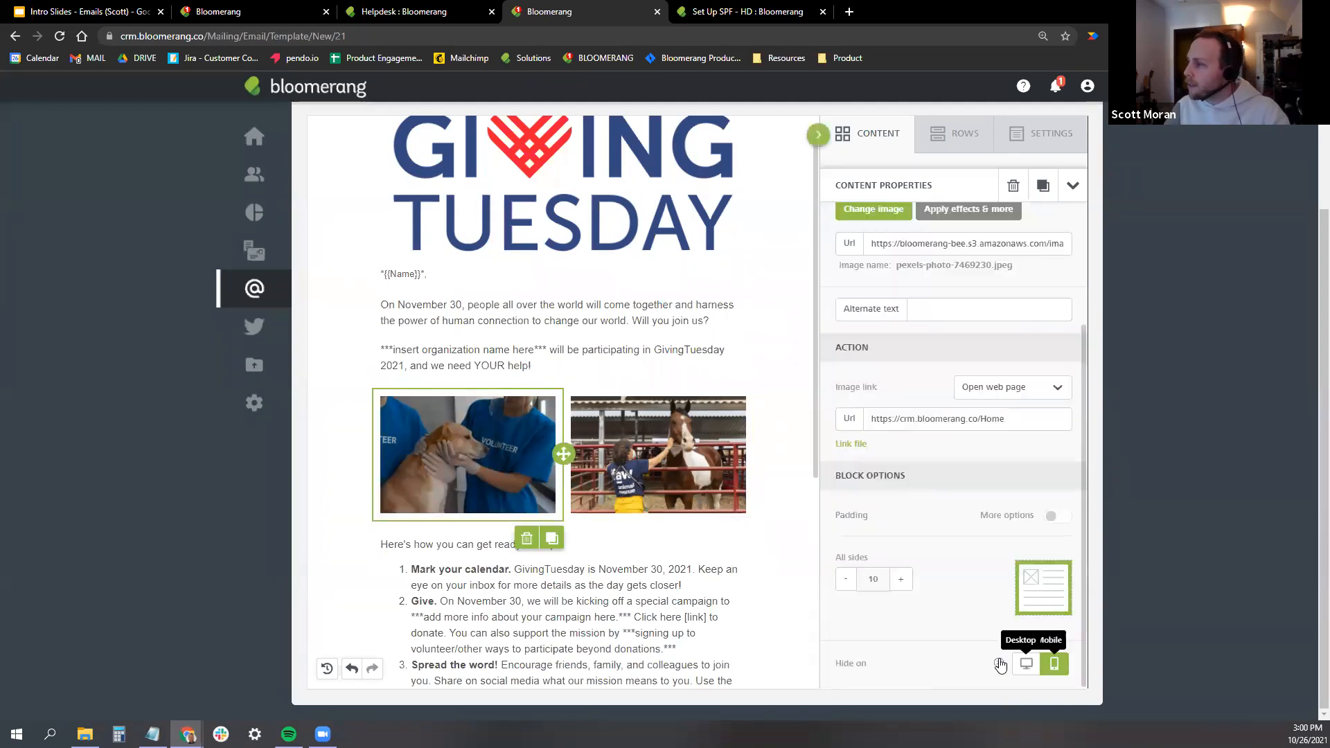
click(1000, 665)
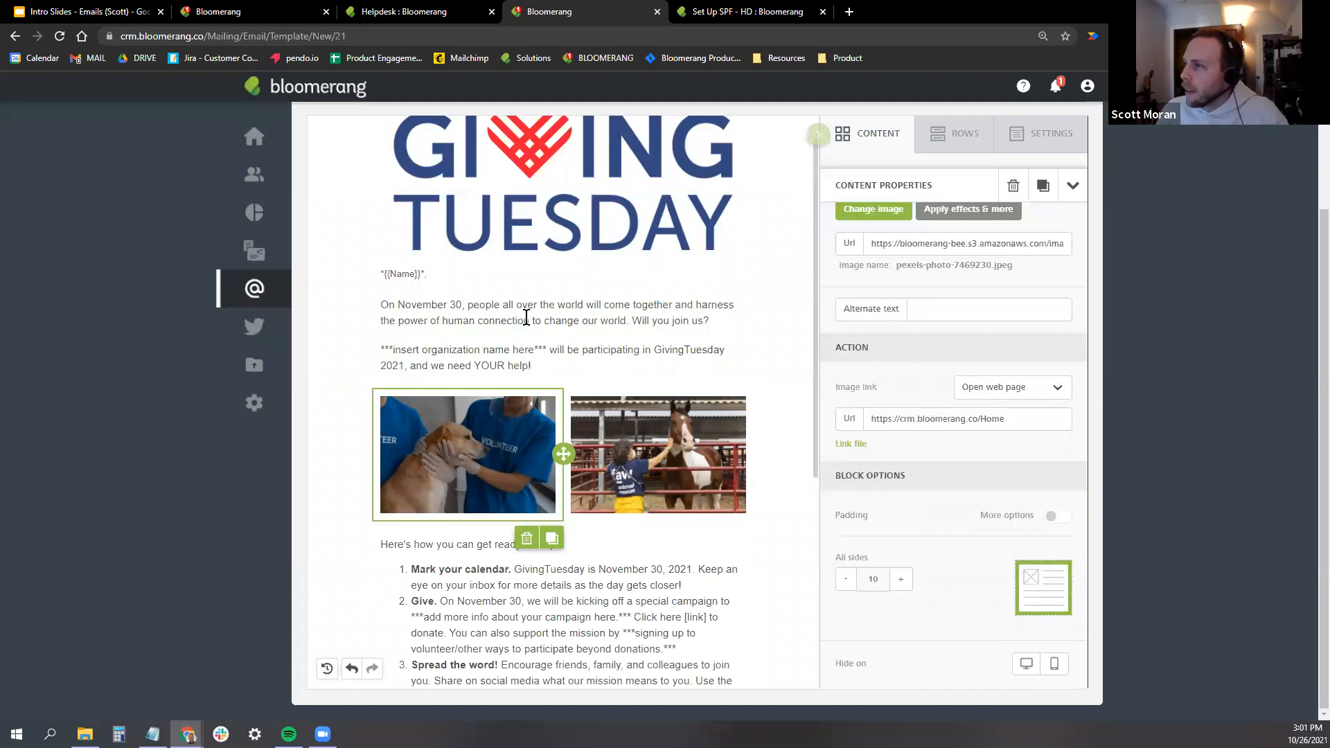
scroll(984, 422, up, 2)
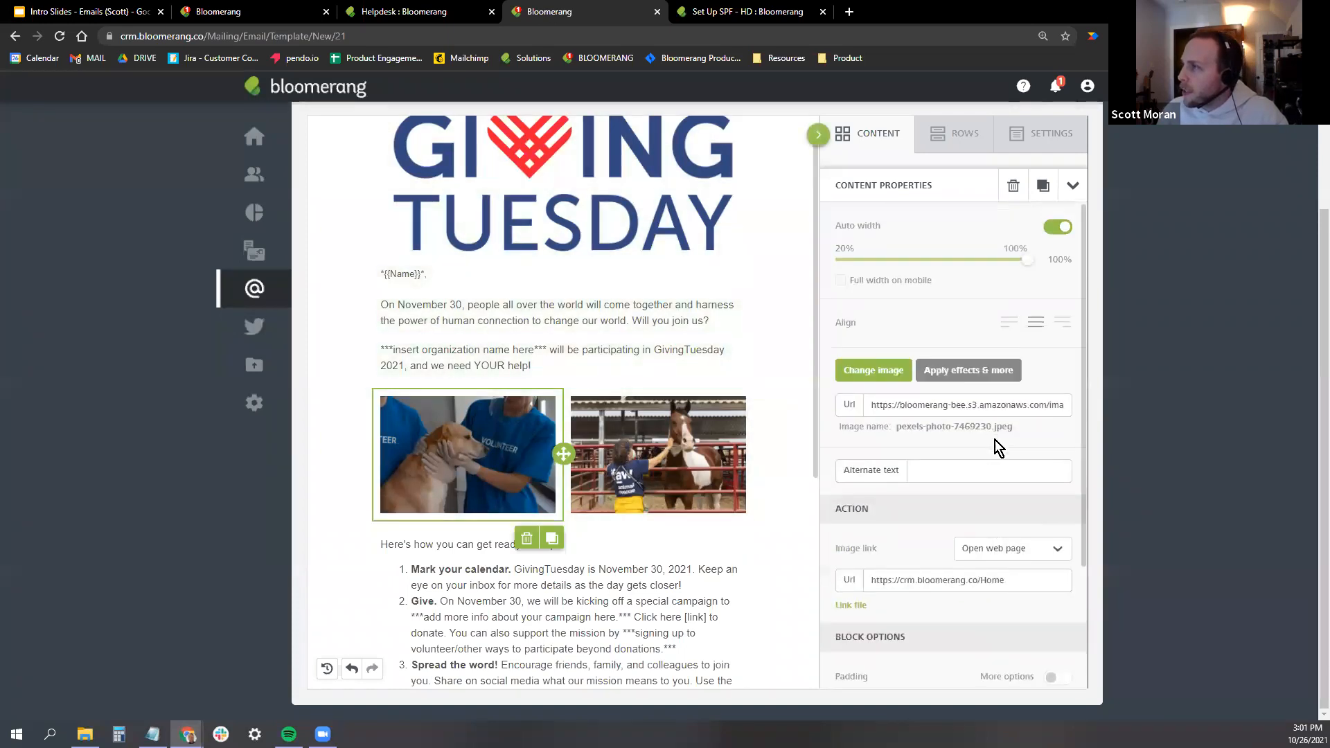
click(957, 372)
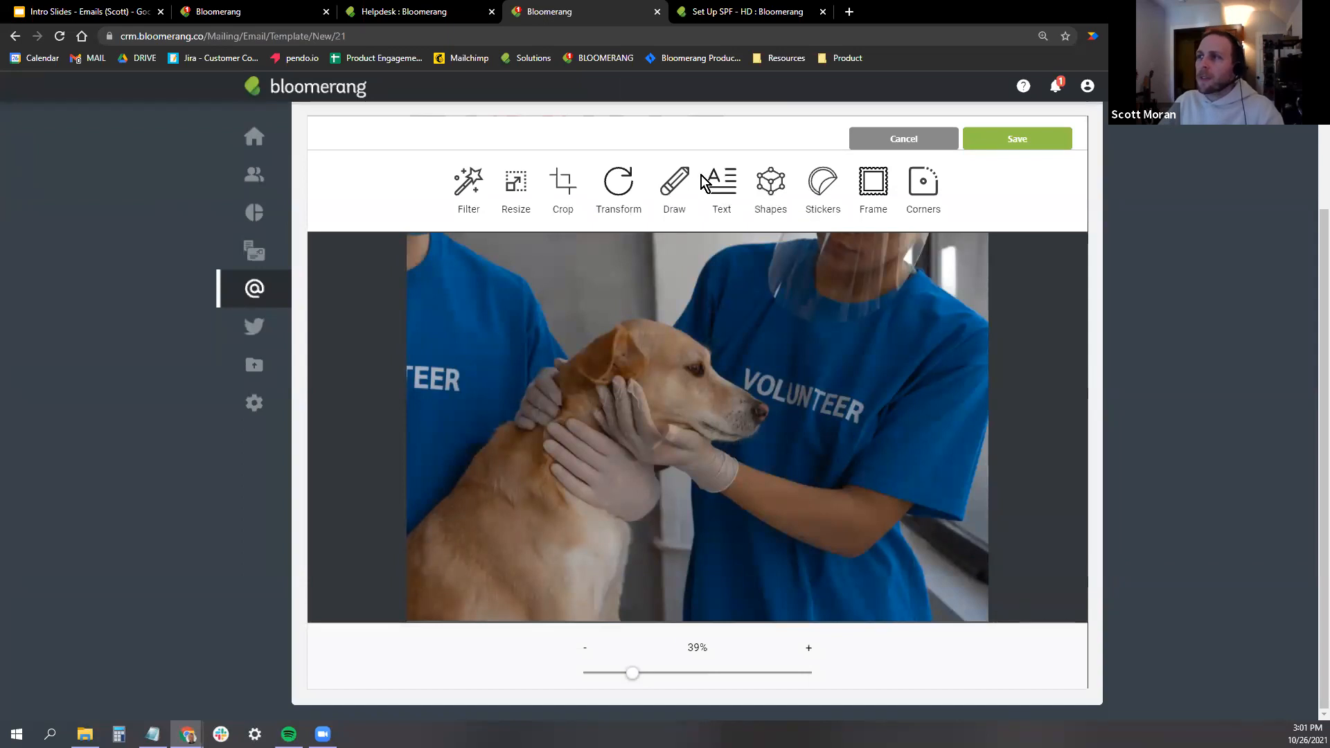
click(676, 186)
drag(501, 348, 872, 353)
drag(891, 487, 982, 519)
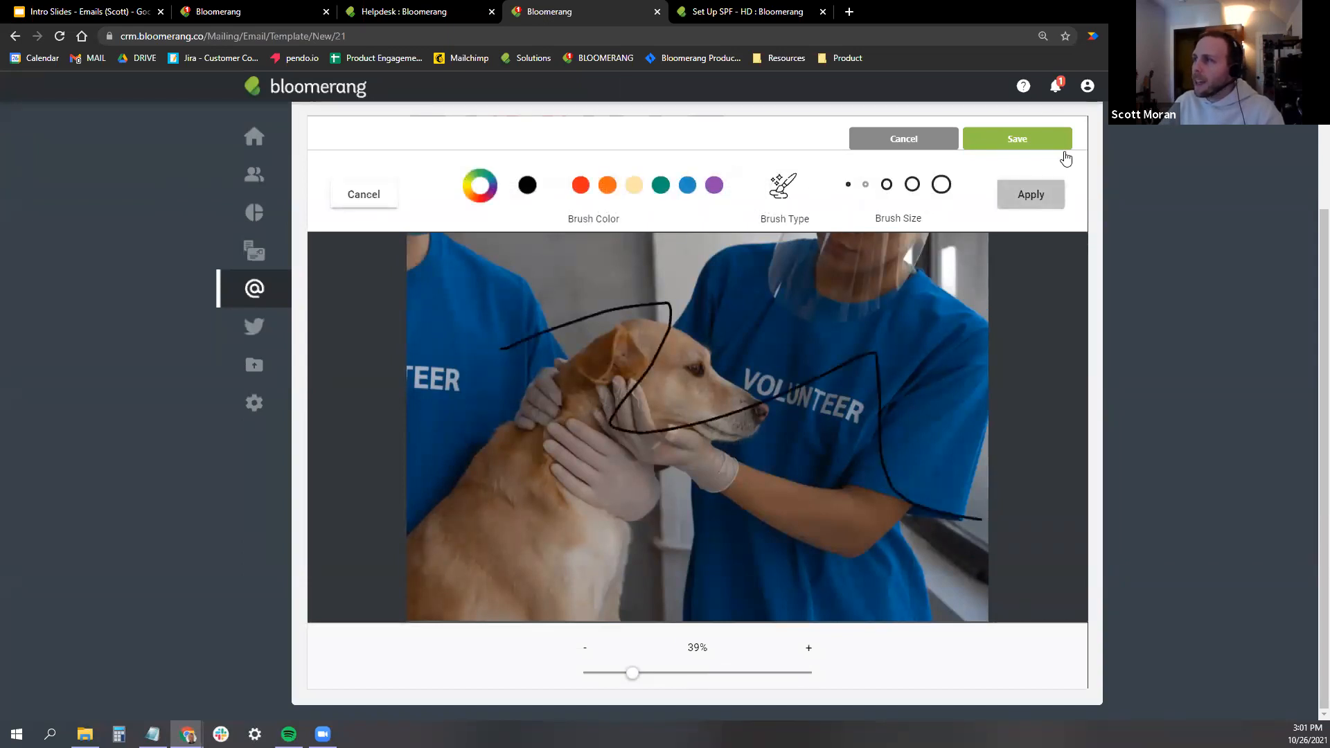
click(914, 139)
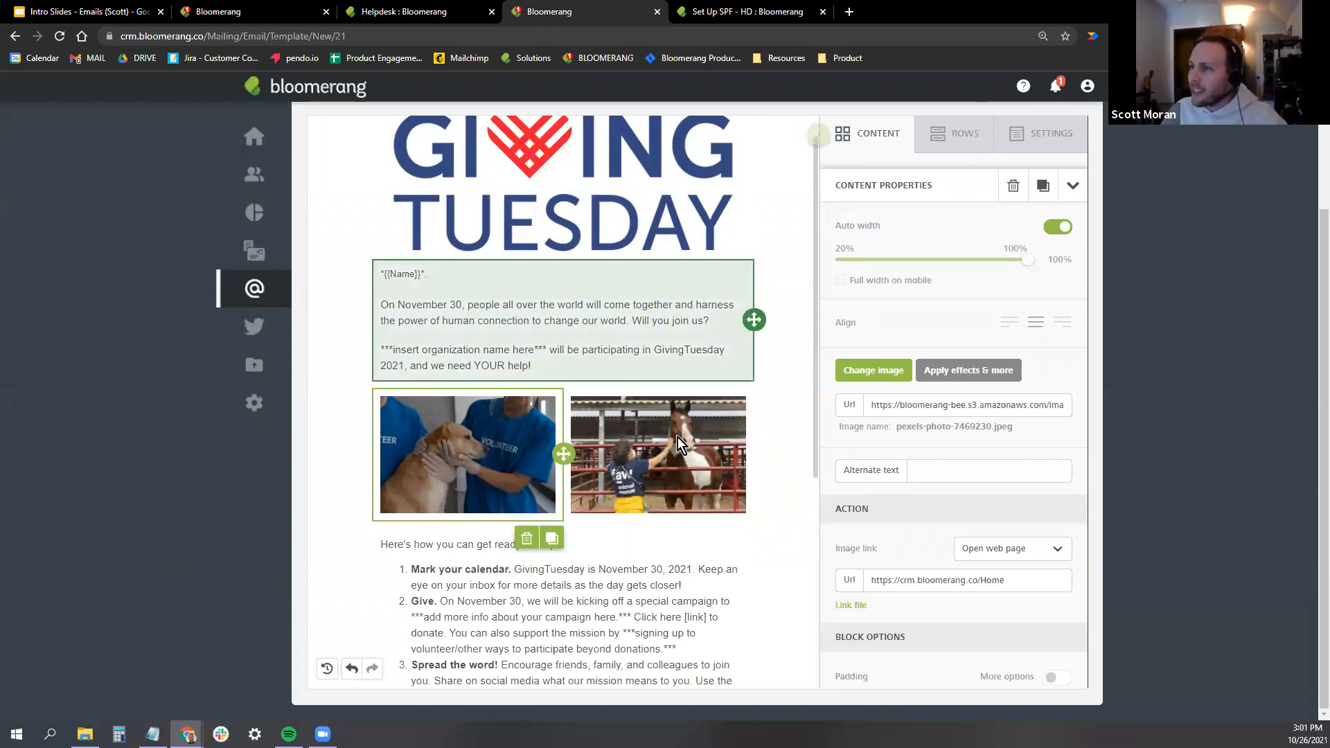
Add a button block to the empty row below the numbered list in the email template.
click(896, 147)
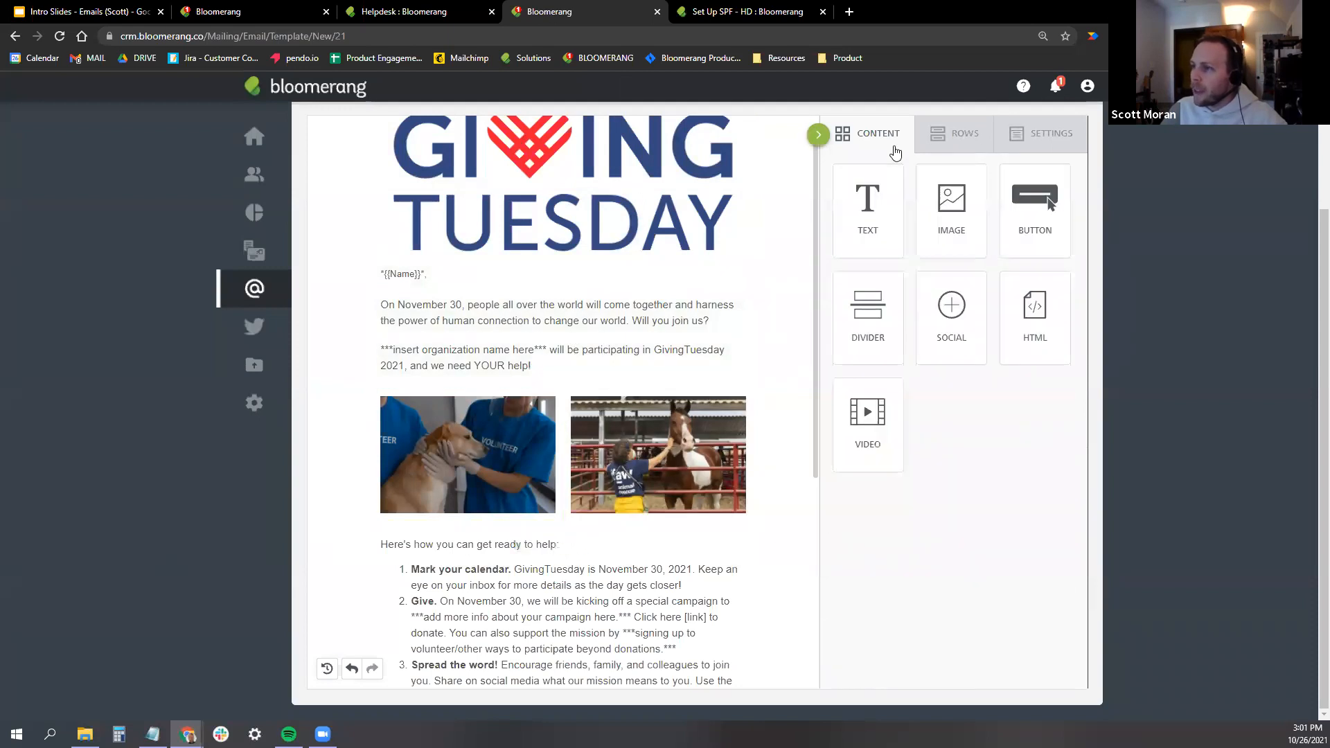
scroll(646, 378, down, 3)
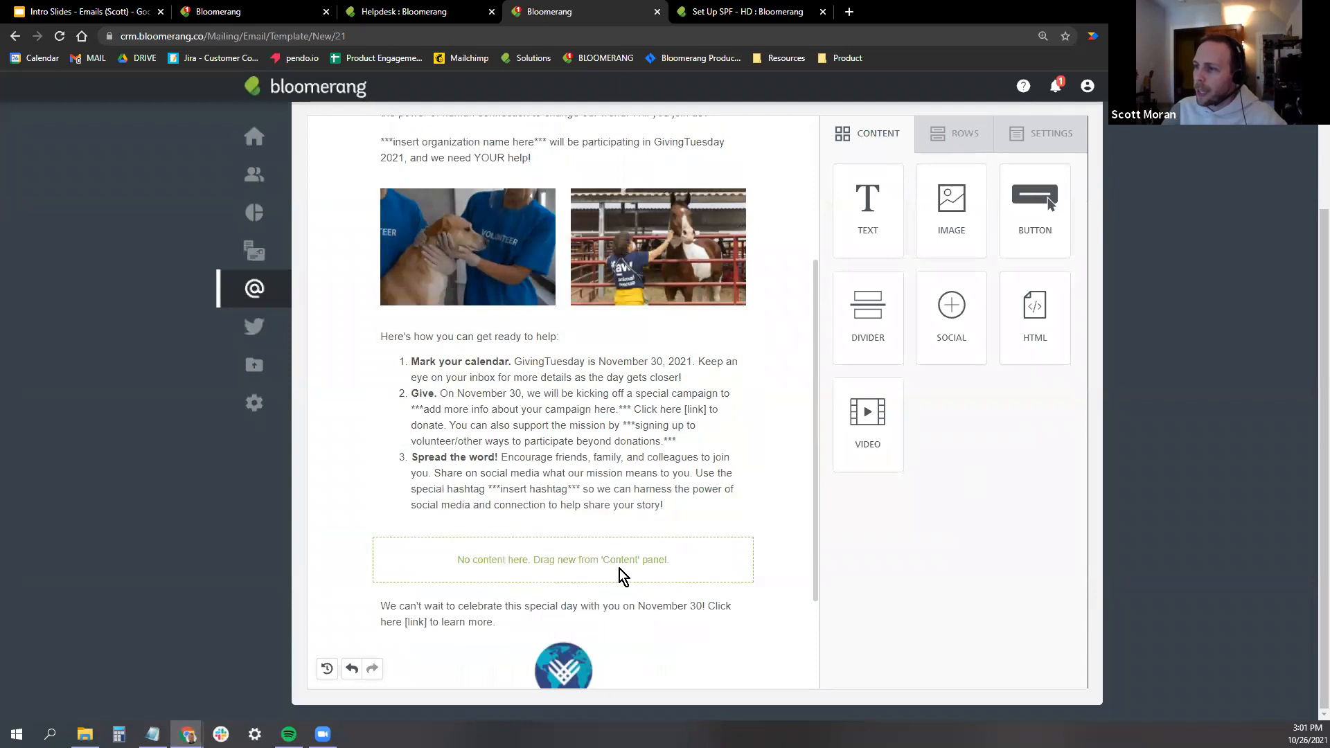
drag(1050, 203, 555, 554)
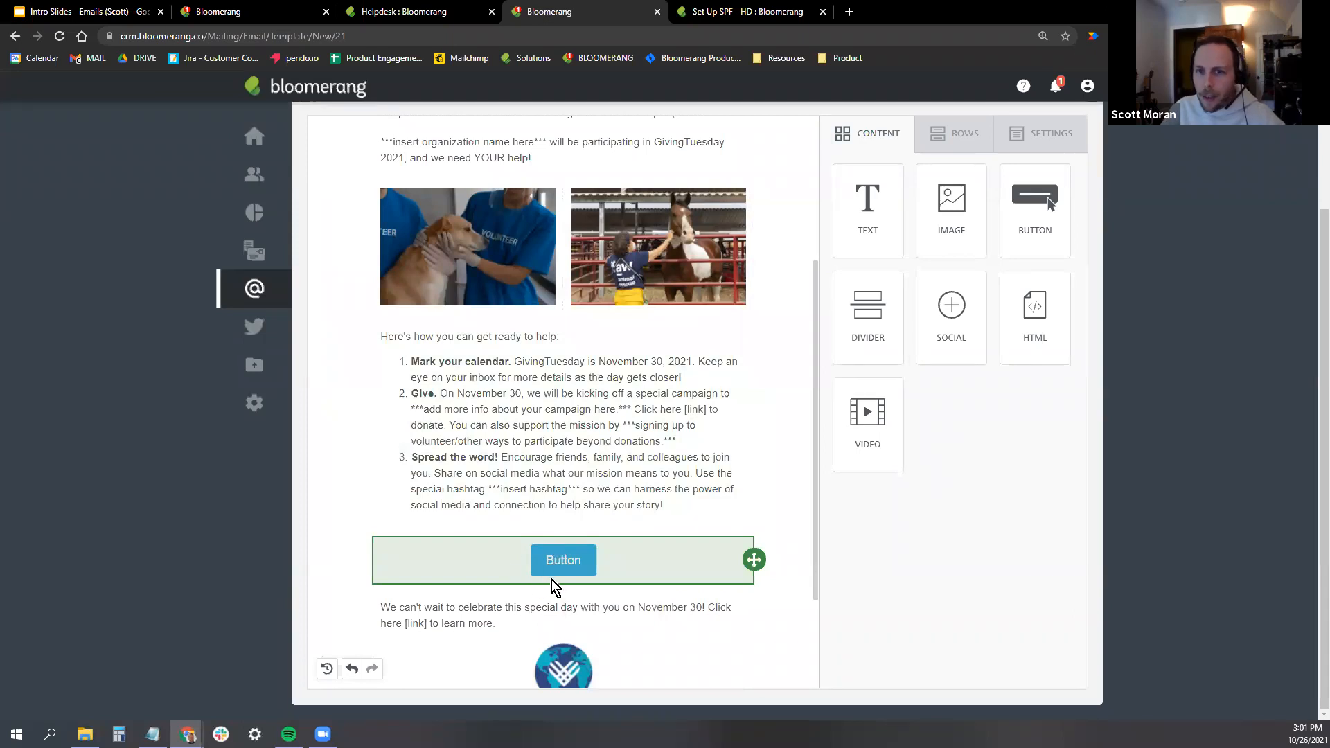
Replace the new button's label with "Get Involved!".
click(566, 562)
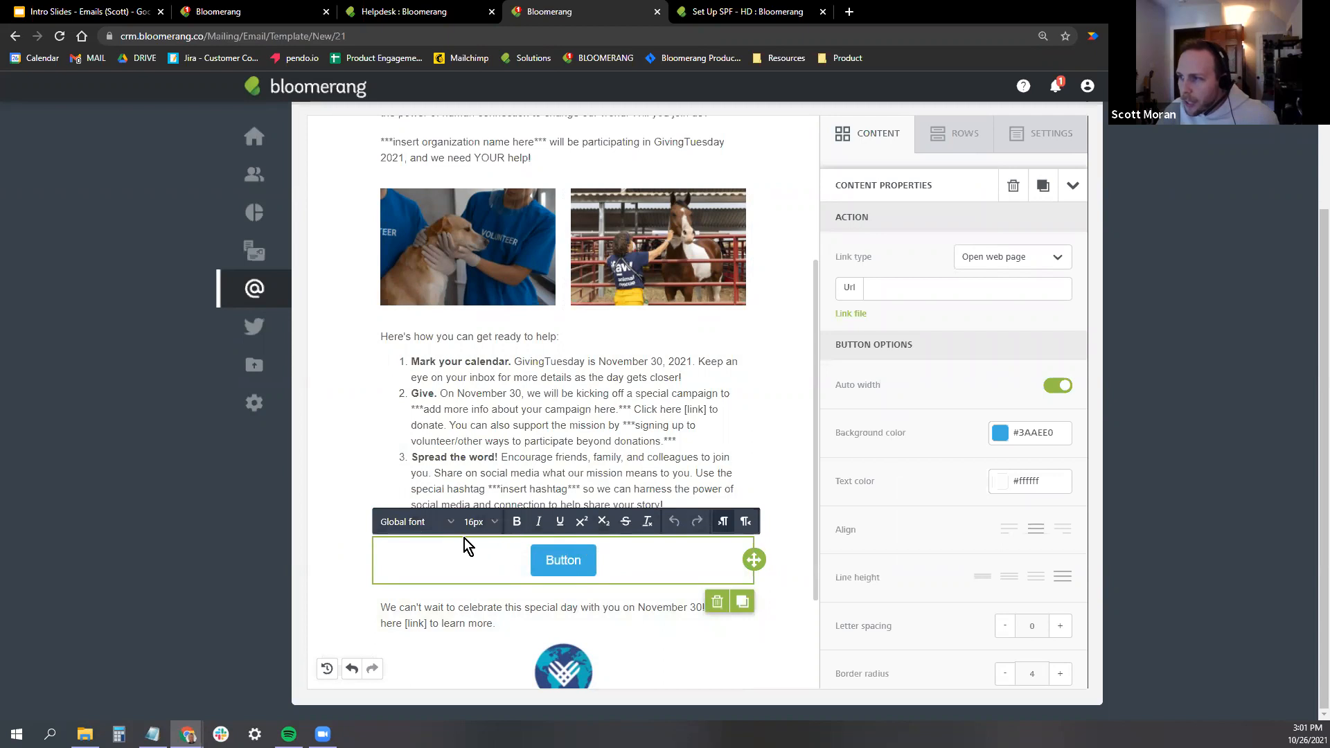
double_click(560, 561)
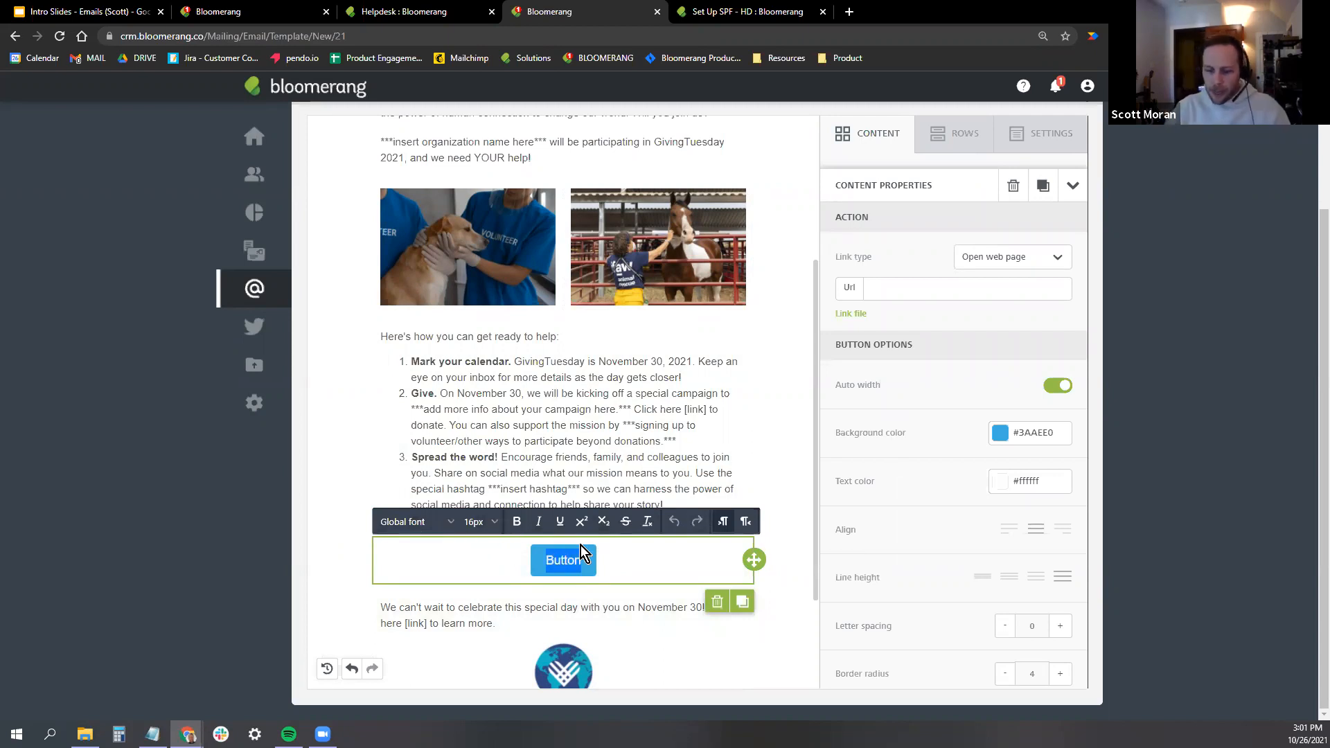
text(Get i)
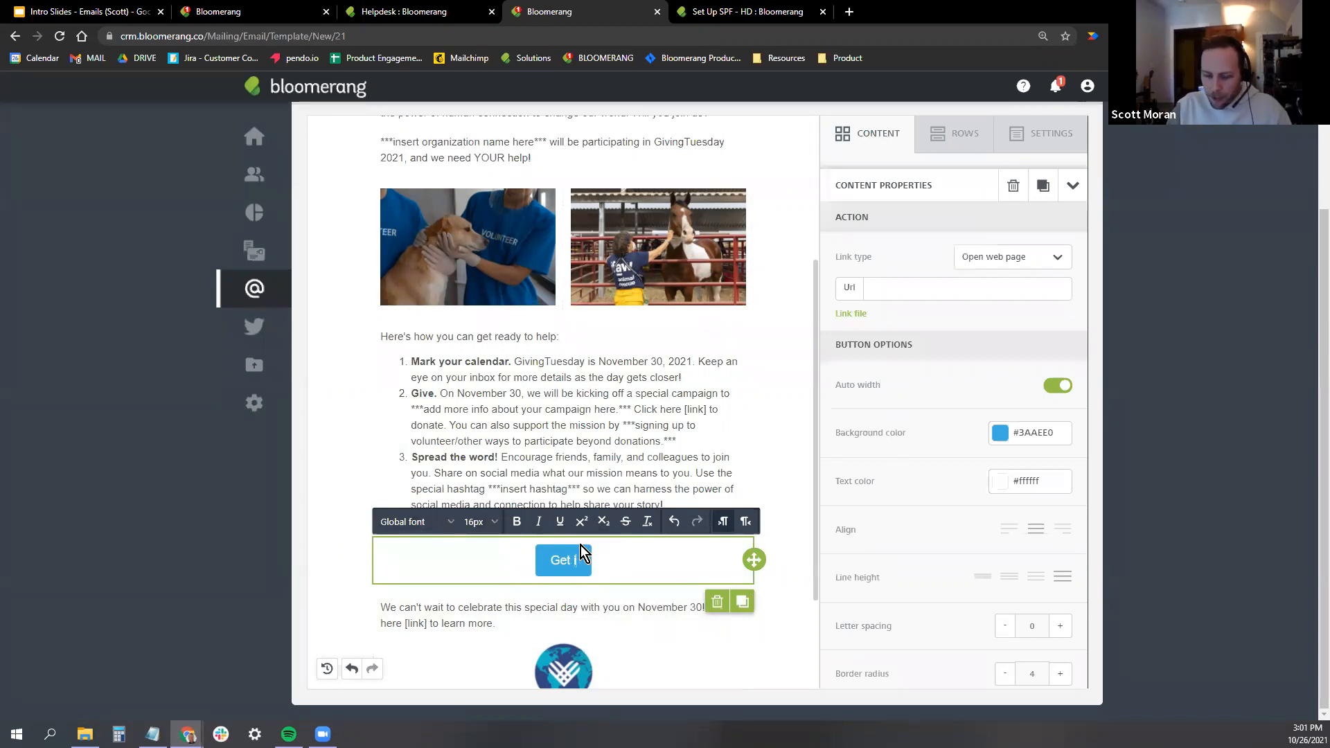
text(nvolved)
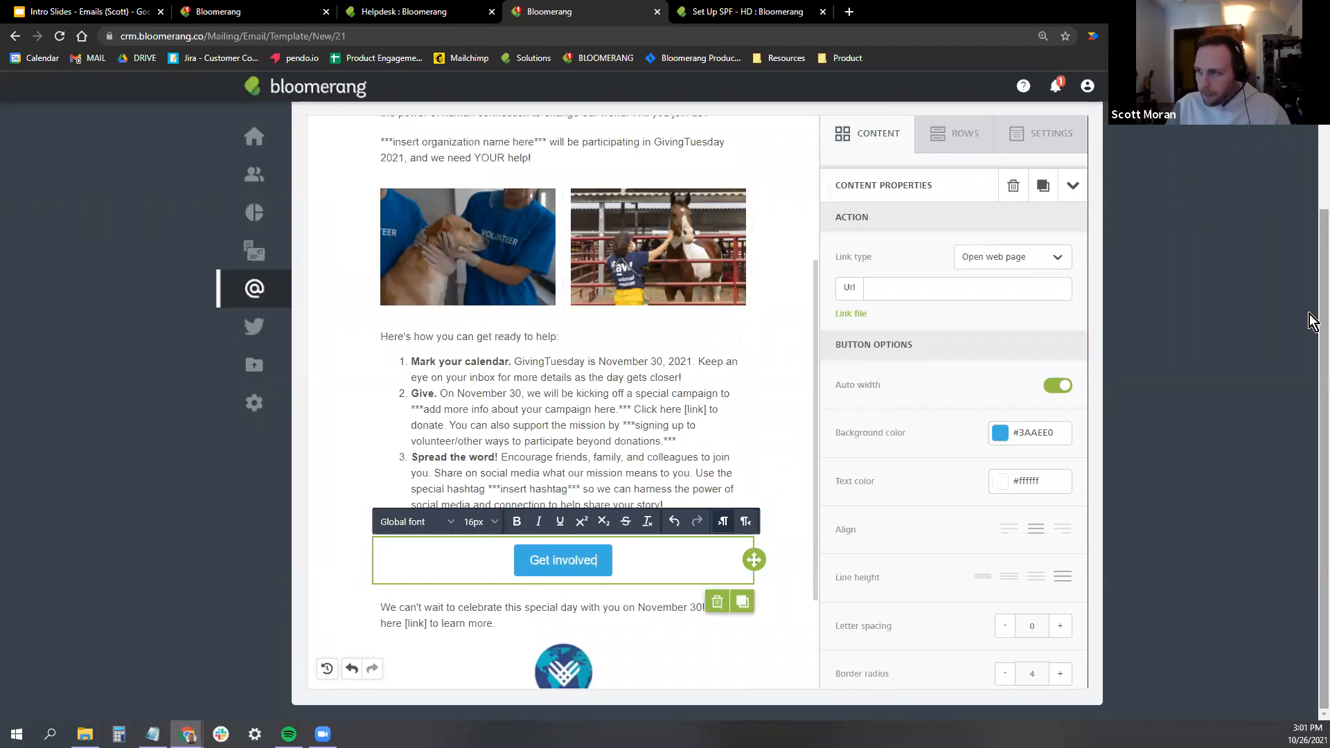
text(!)
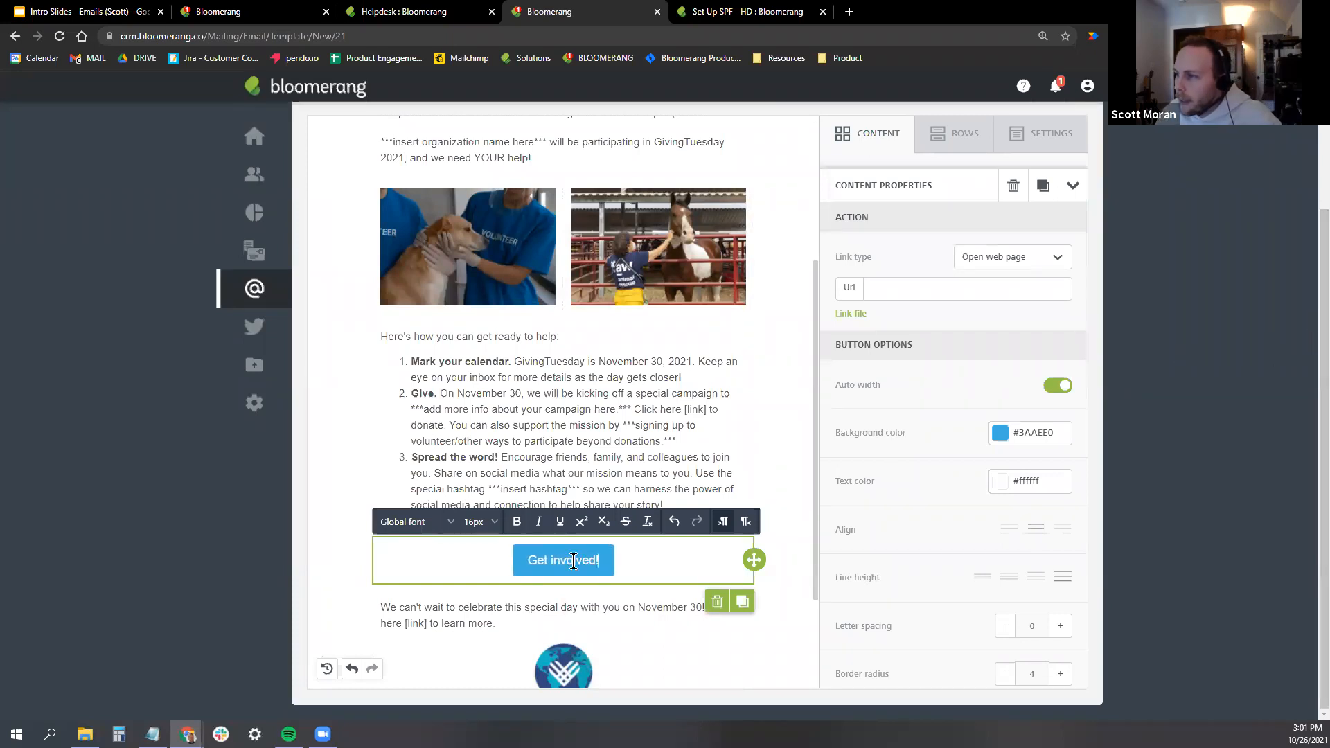
key(BackSpace)
text(I)
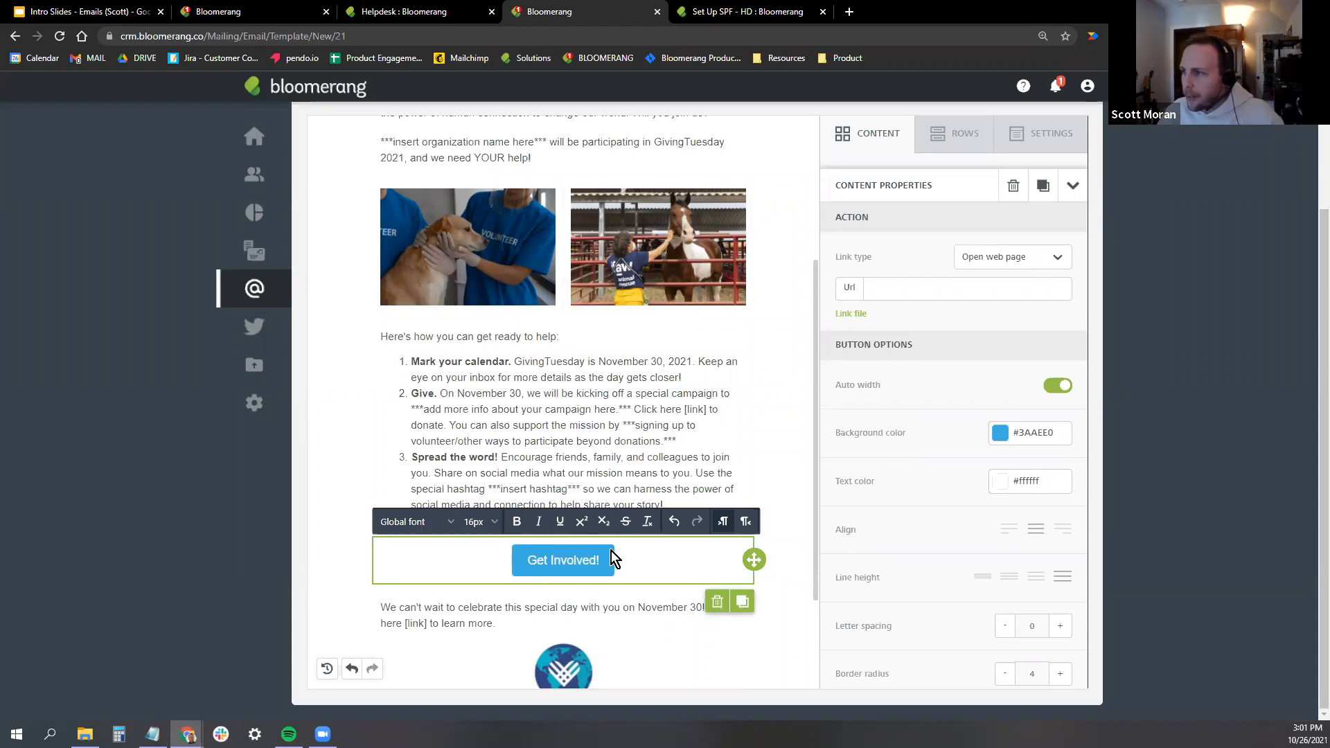
Make the "Get Involved!" button label bold and set its font size to 17px.
drag(599, 559, 528, 530)
click(517, 524)
click(493, 524)
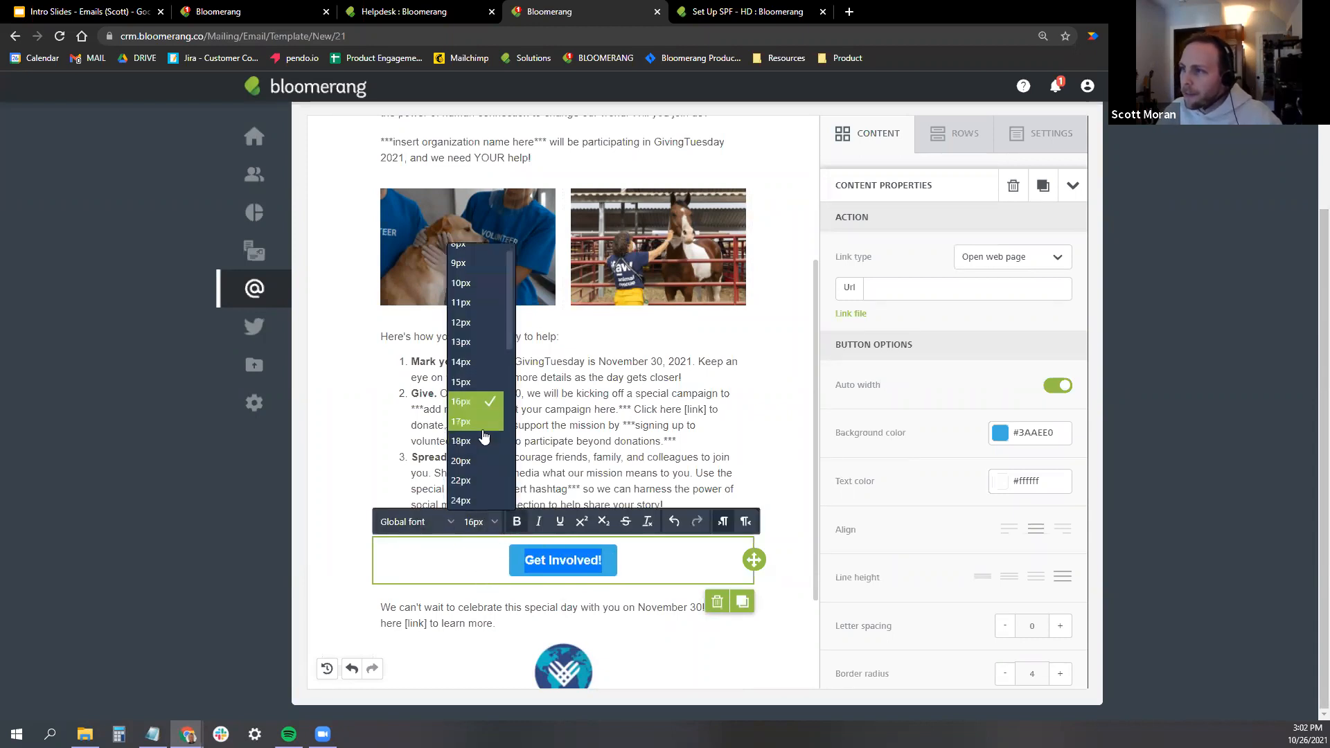
click(460, 422)
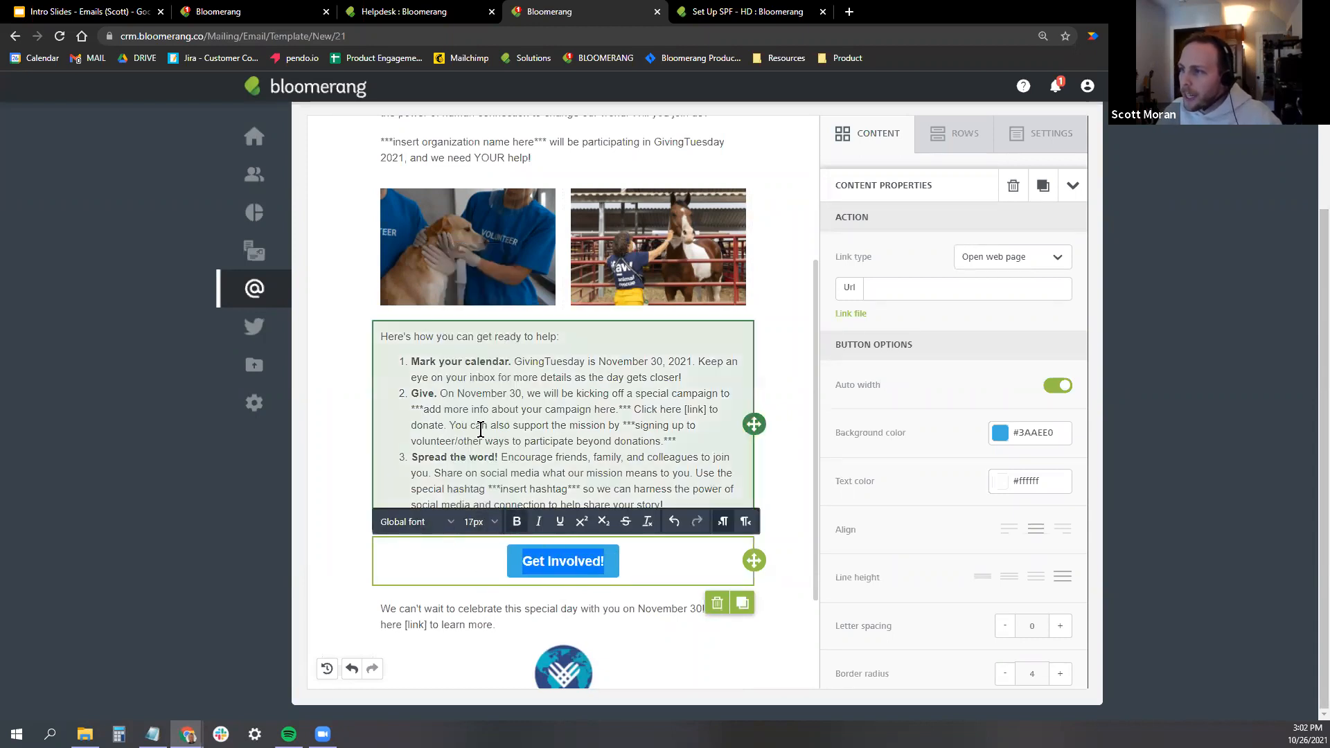
click(632, 558)
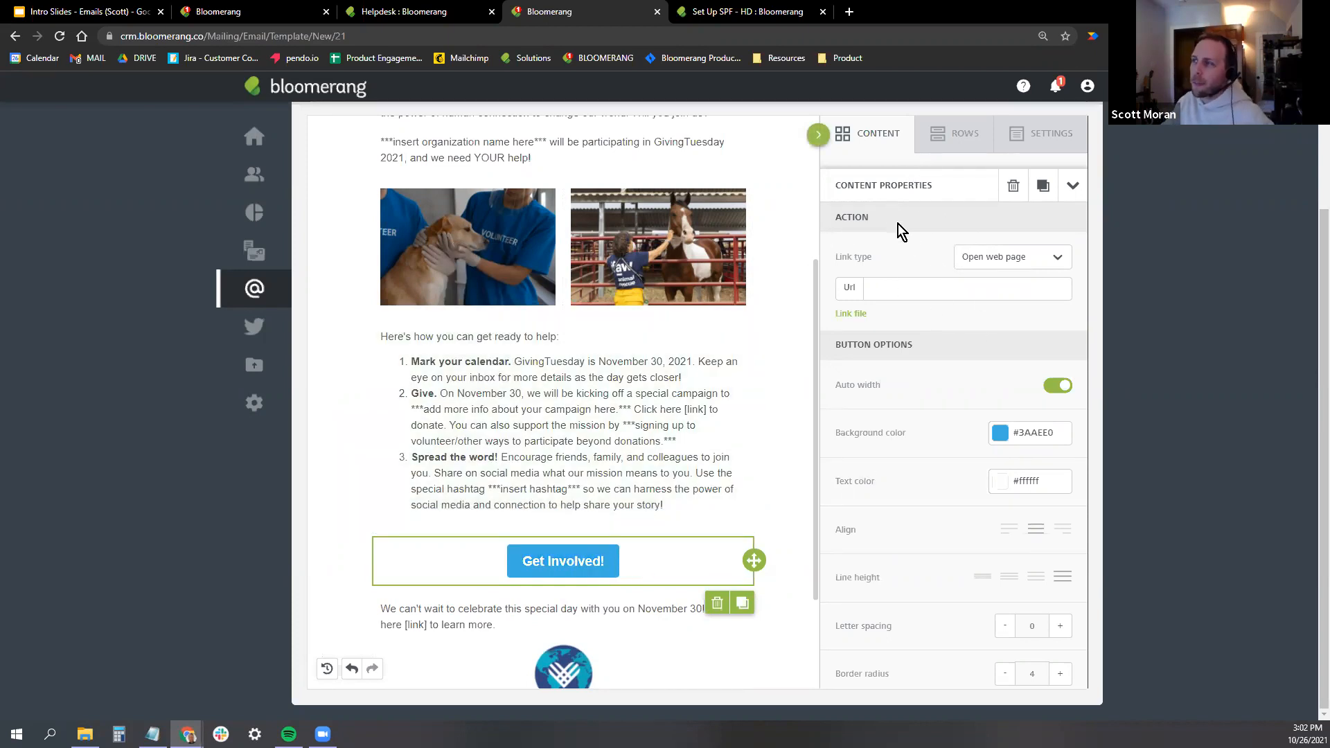
click(561, 559)
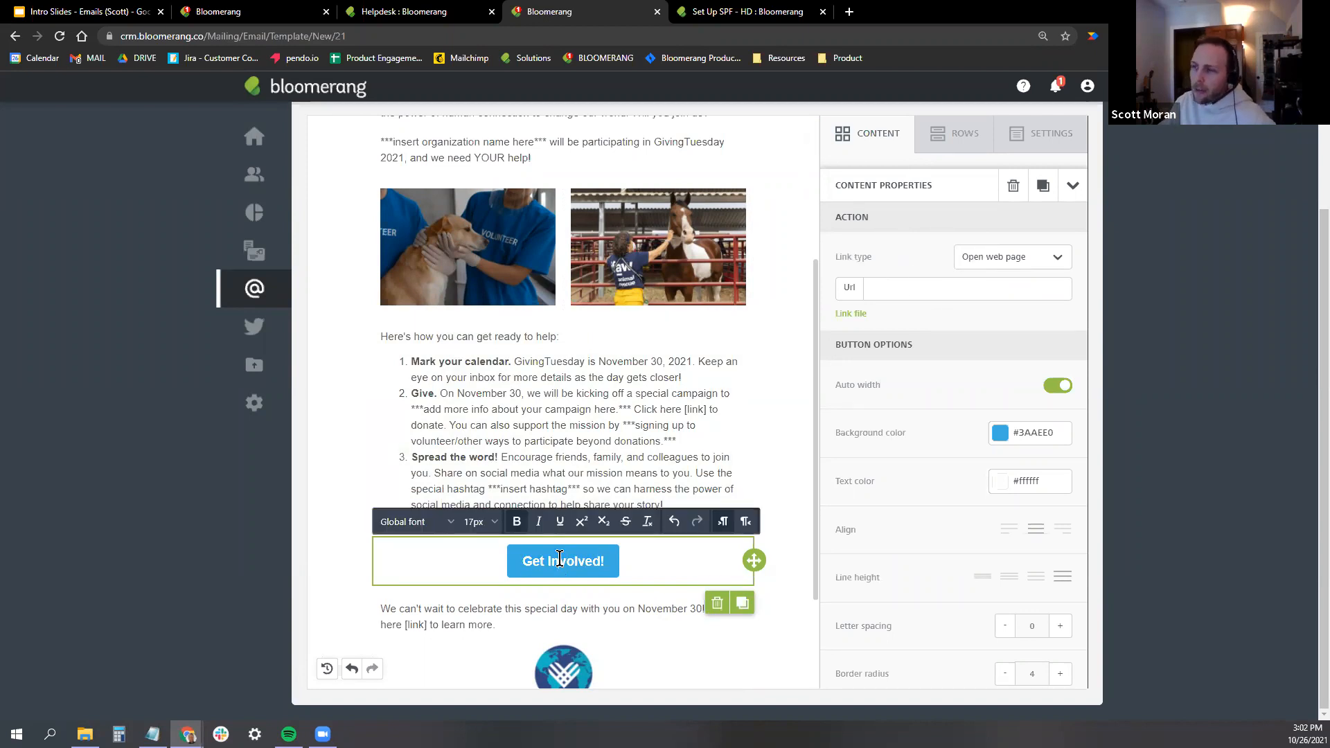
click(935, 295)
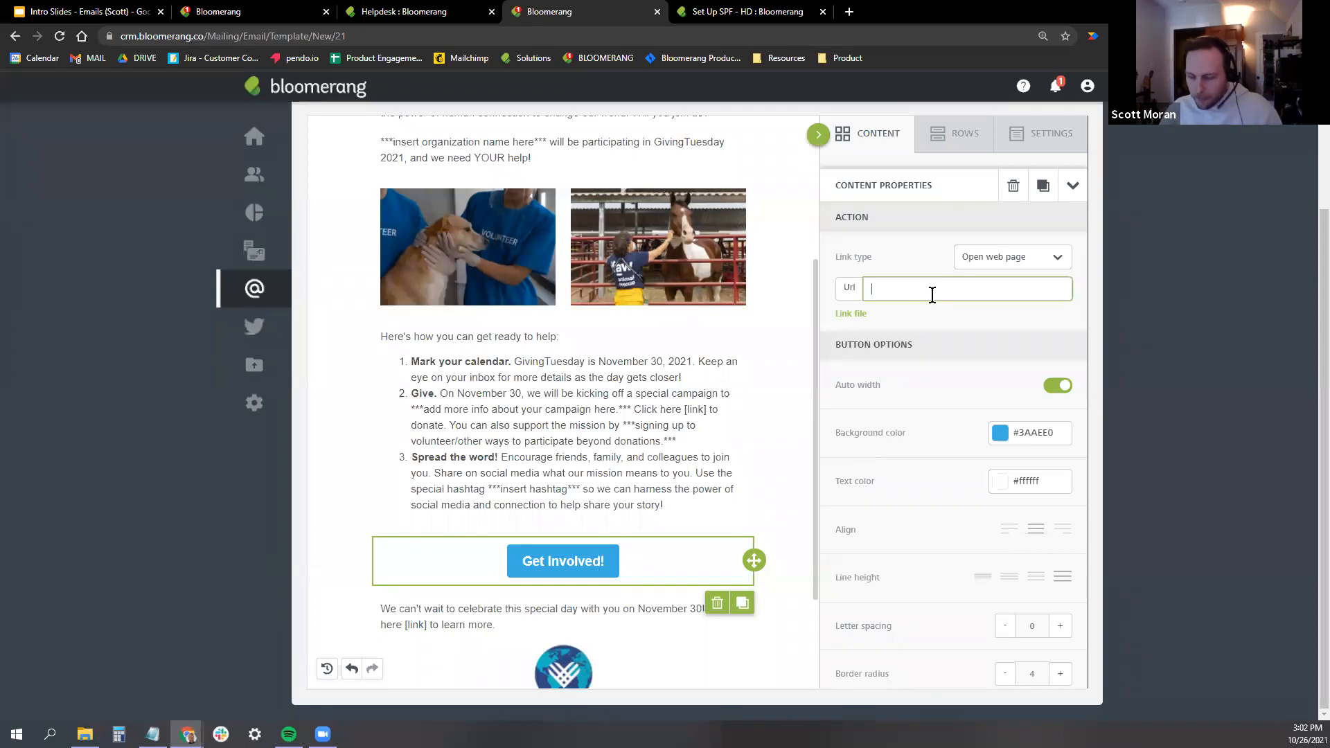
text(https://crm.bloomerang.co/Home)
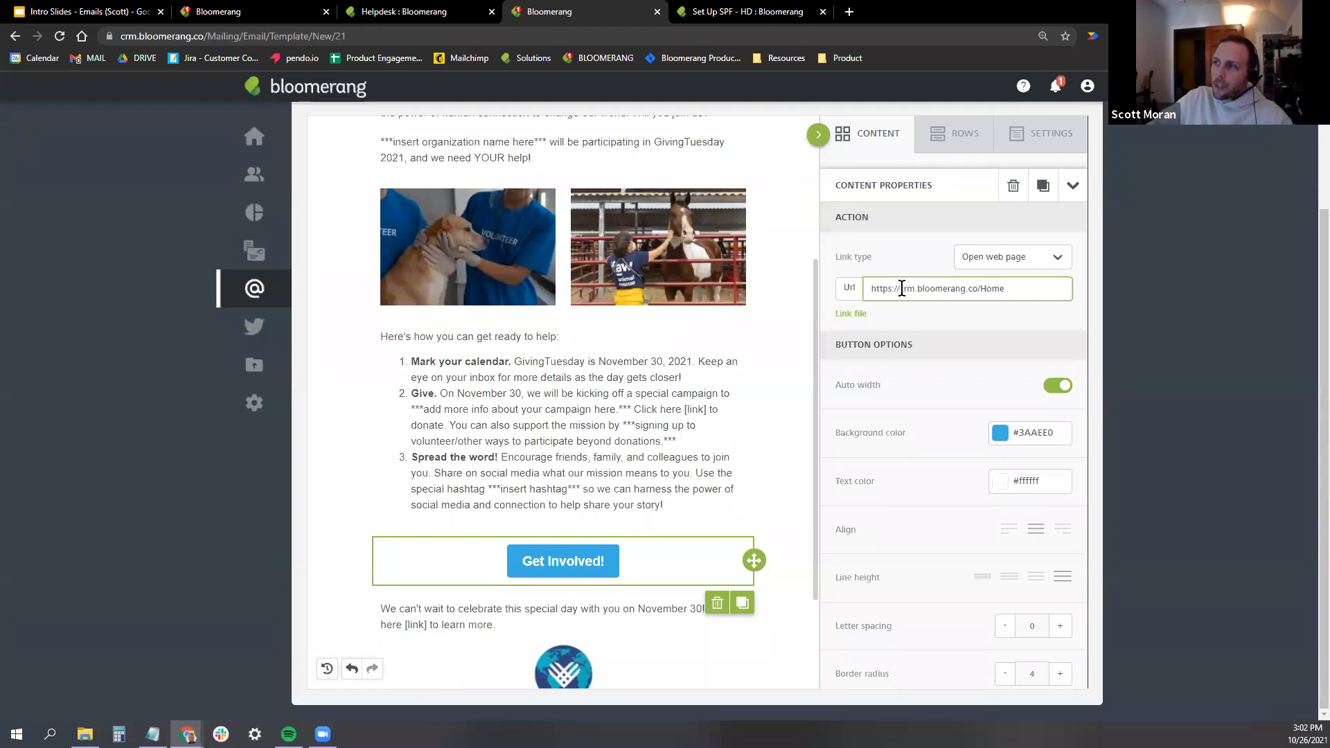
drag(866, 289, 859, 288)
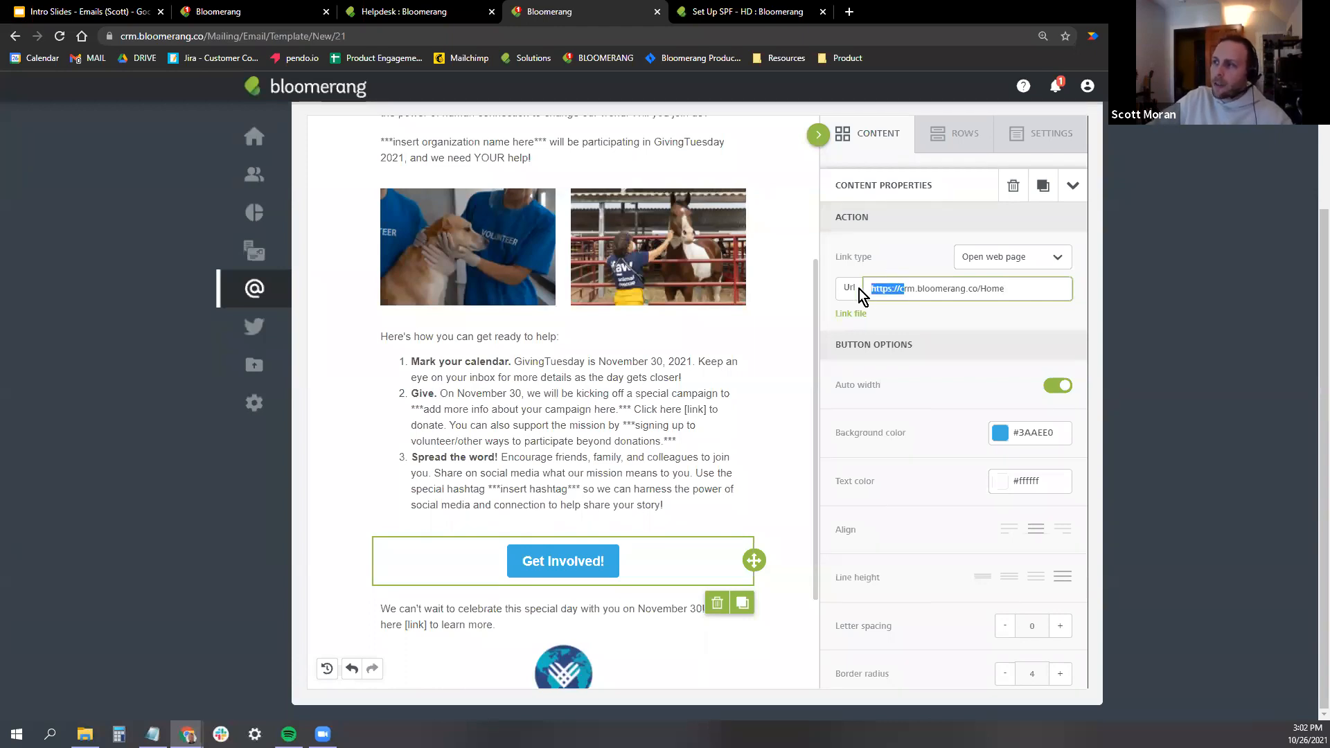
click(903, 288)
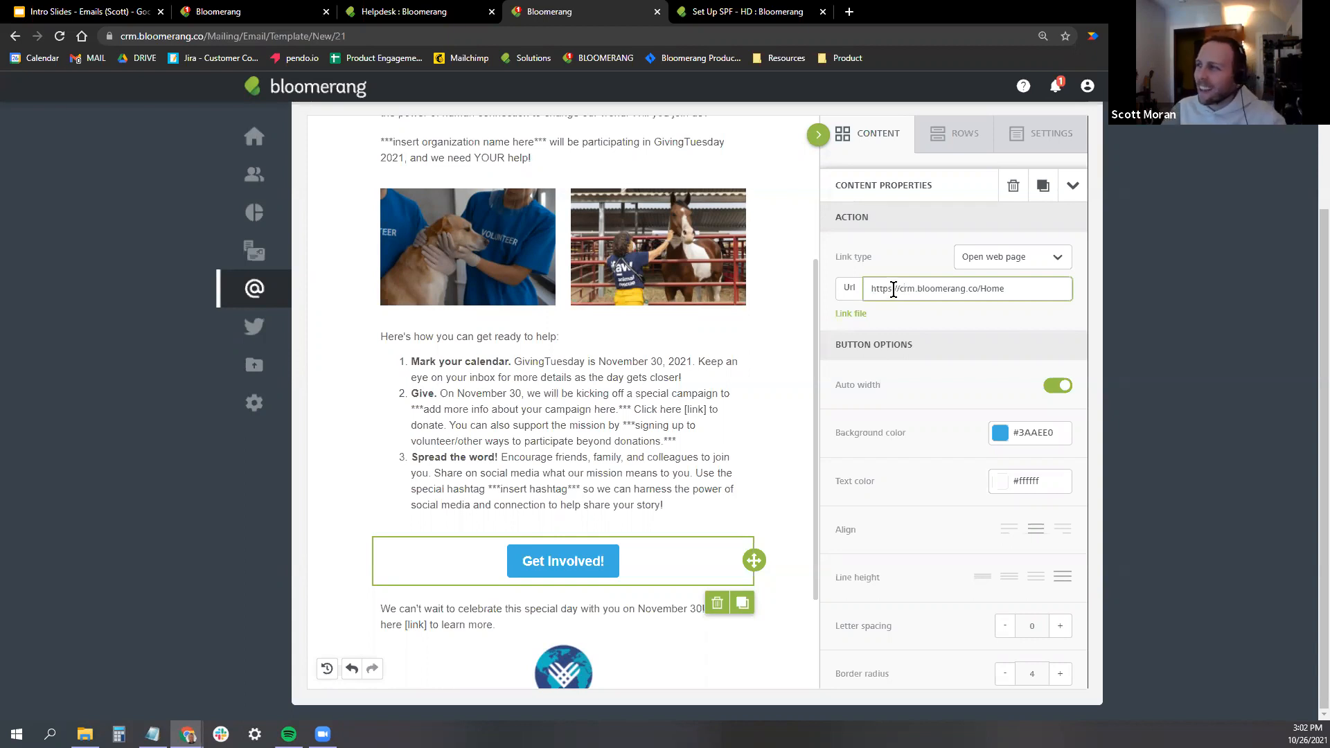
click(978, 291)
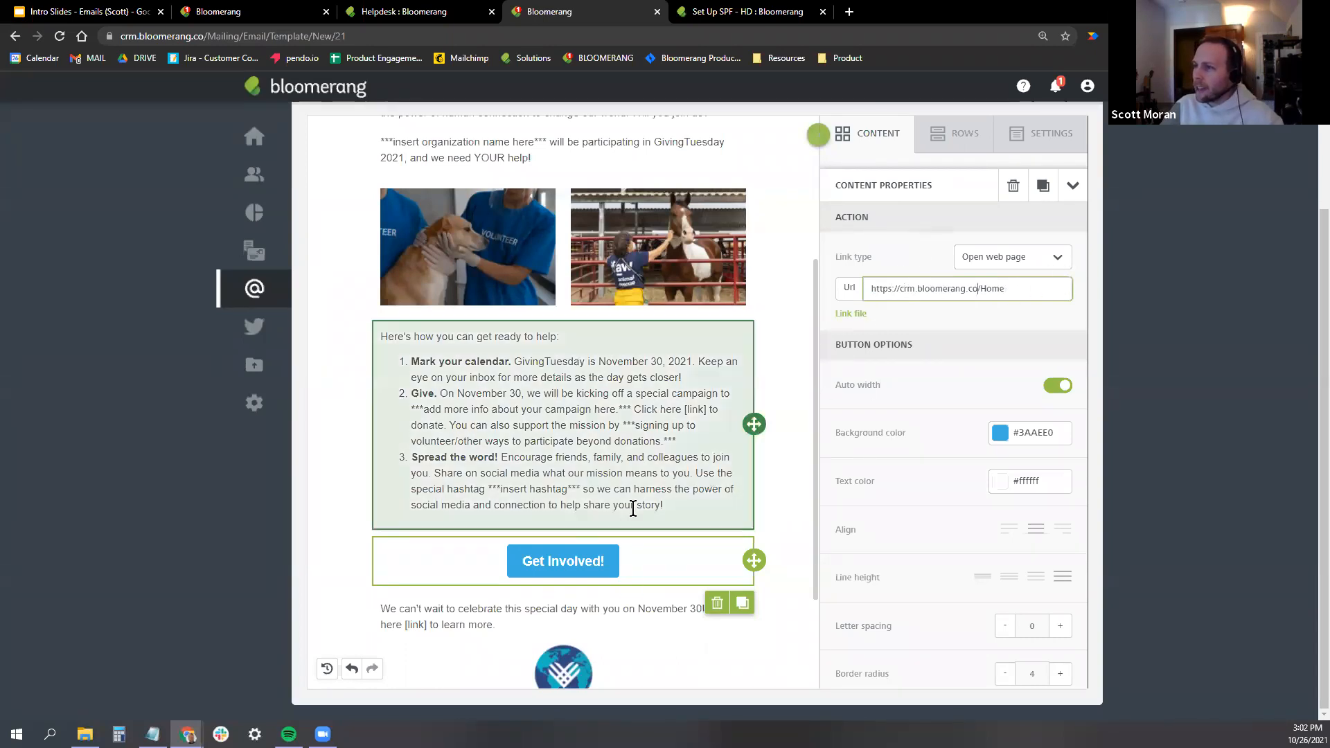
click(571, 561)
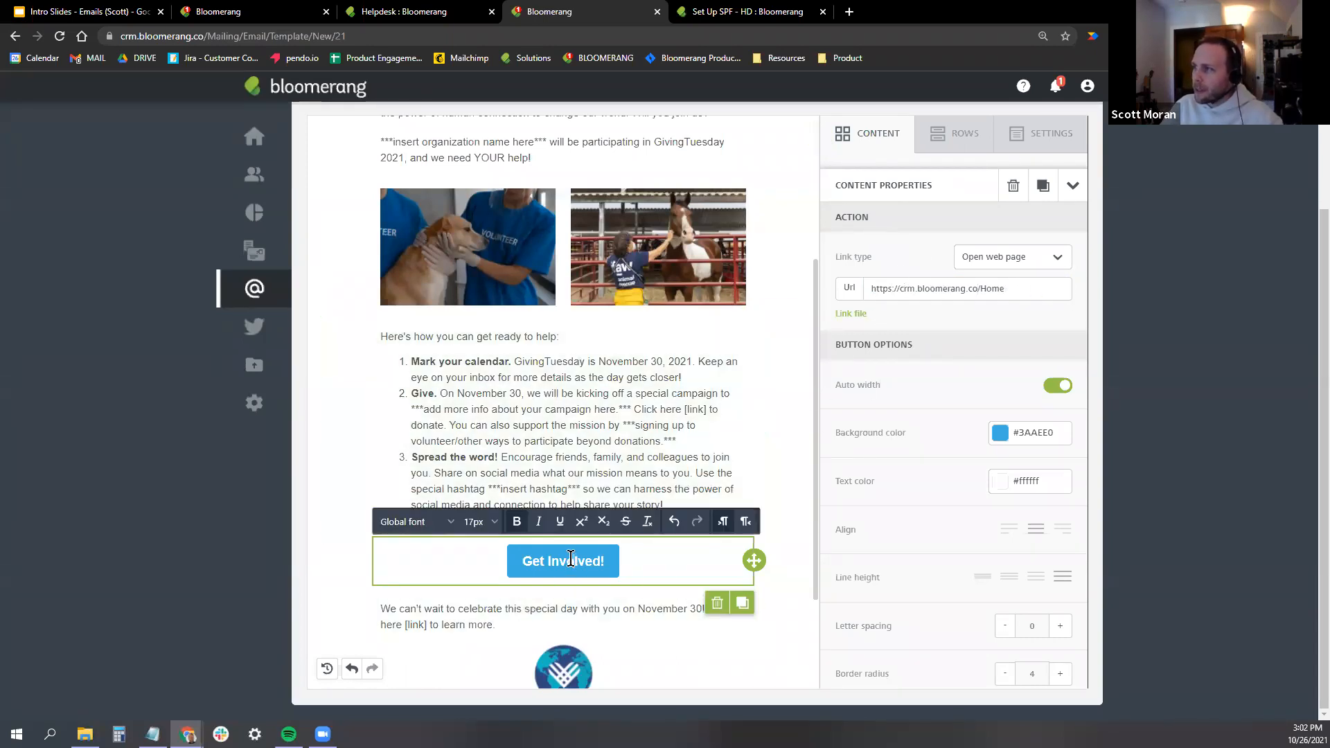
click(958, 285)
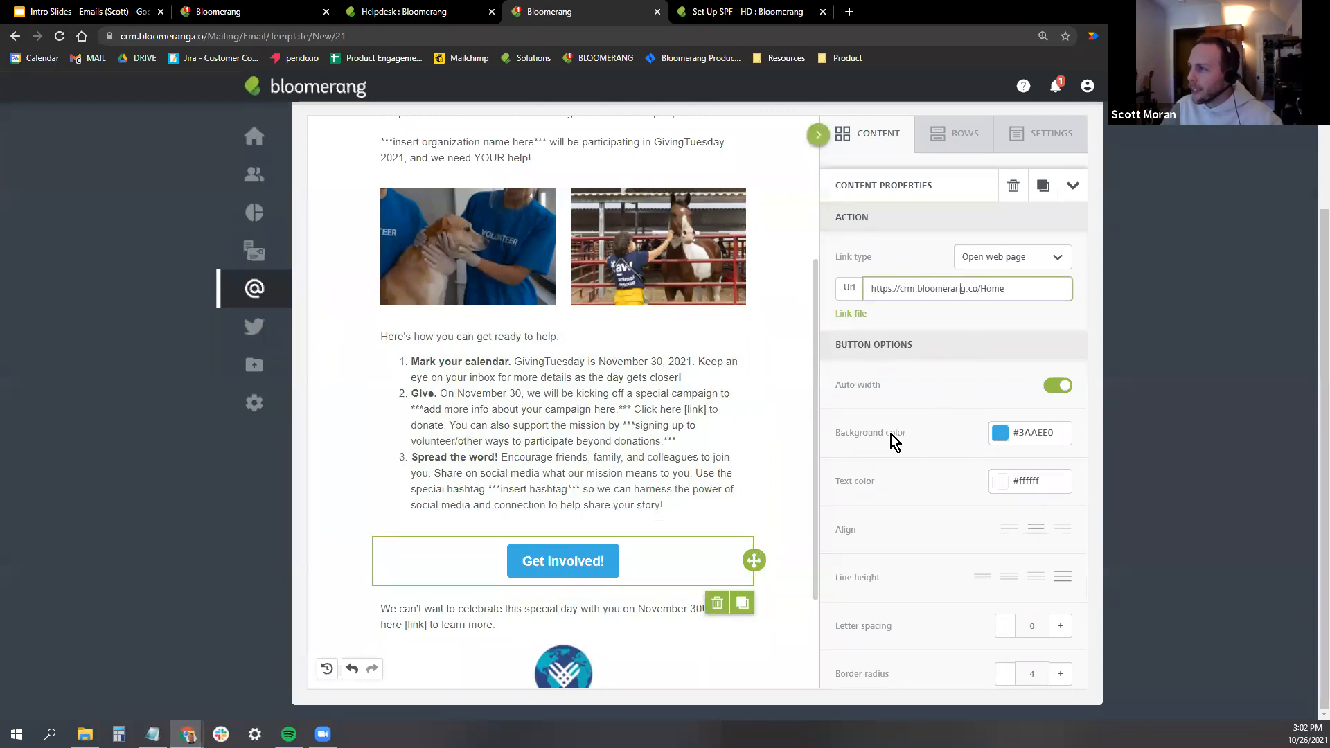
Set the "Get Involved!" button's background color to the green #70b300.
click(999, 433)
click(915, 493)
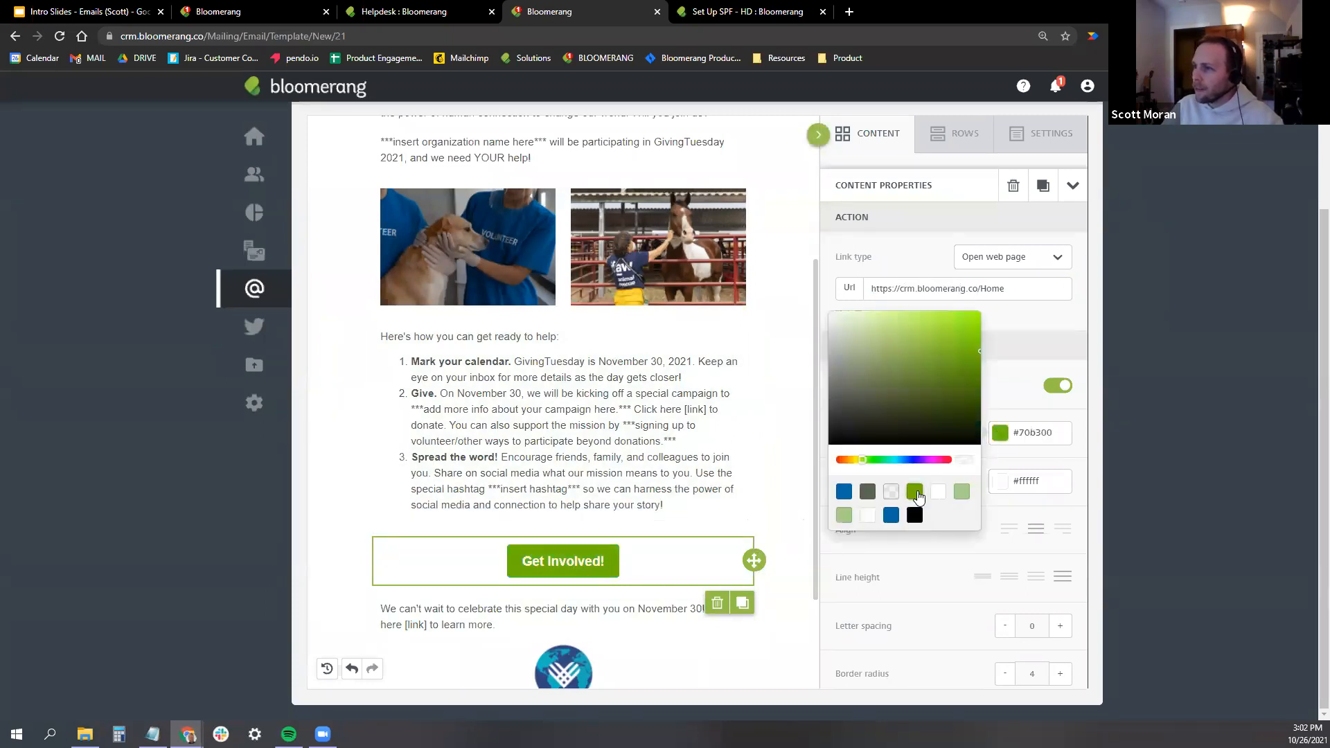
click(1004, 460)
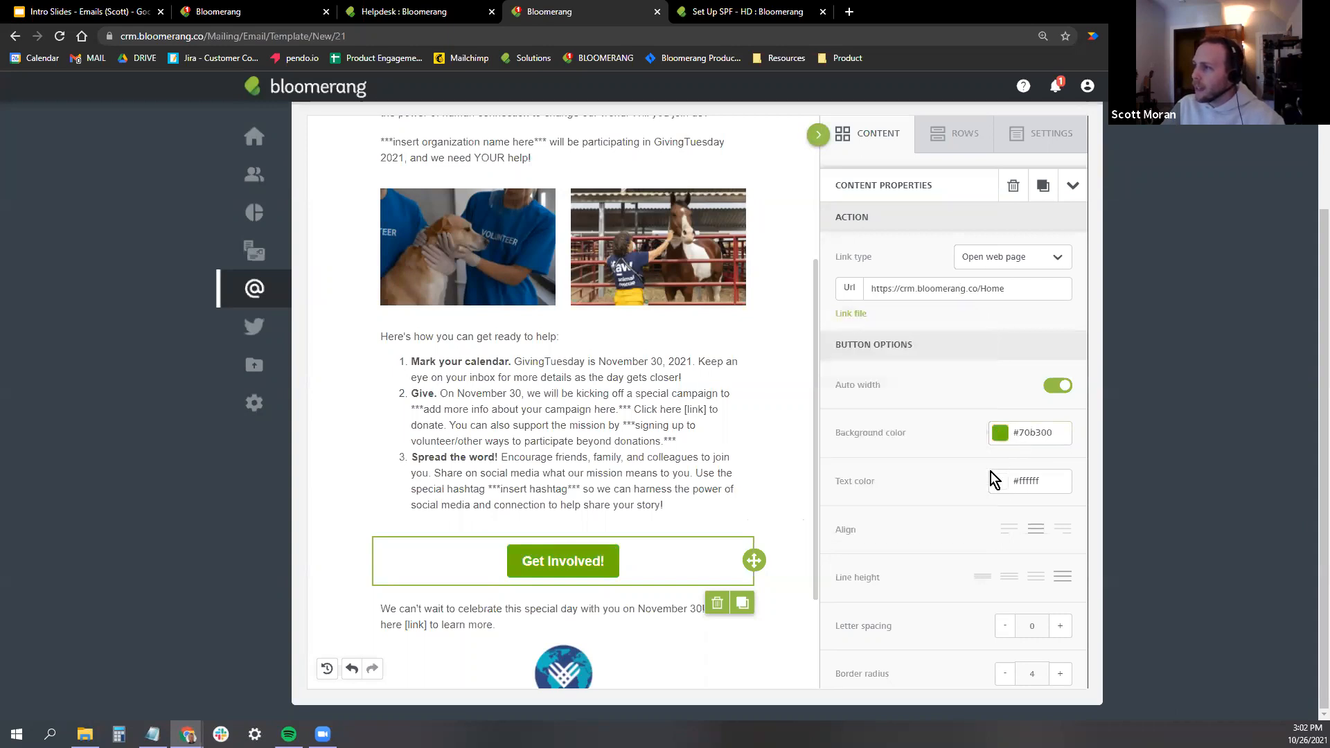
Try left alignment for the "Get Involved!" button and restore its center alignment.
scroll(1004, 492, down, 1)
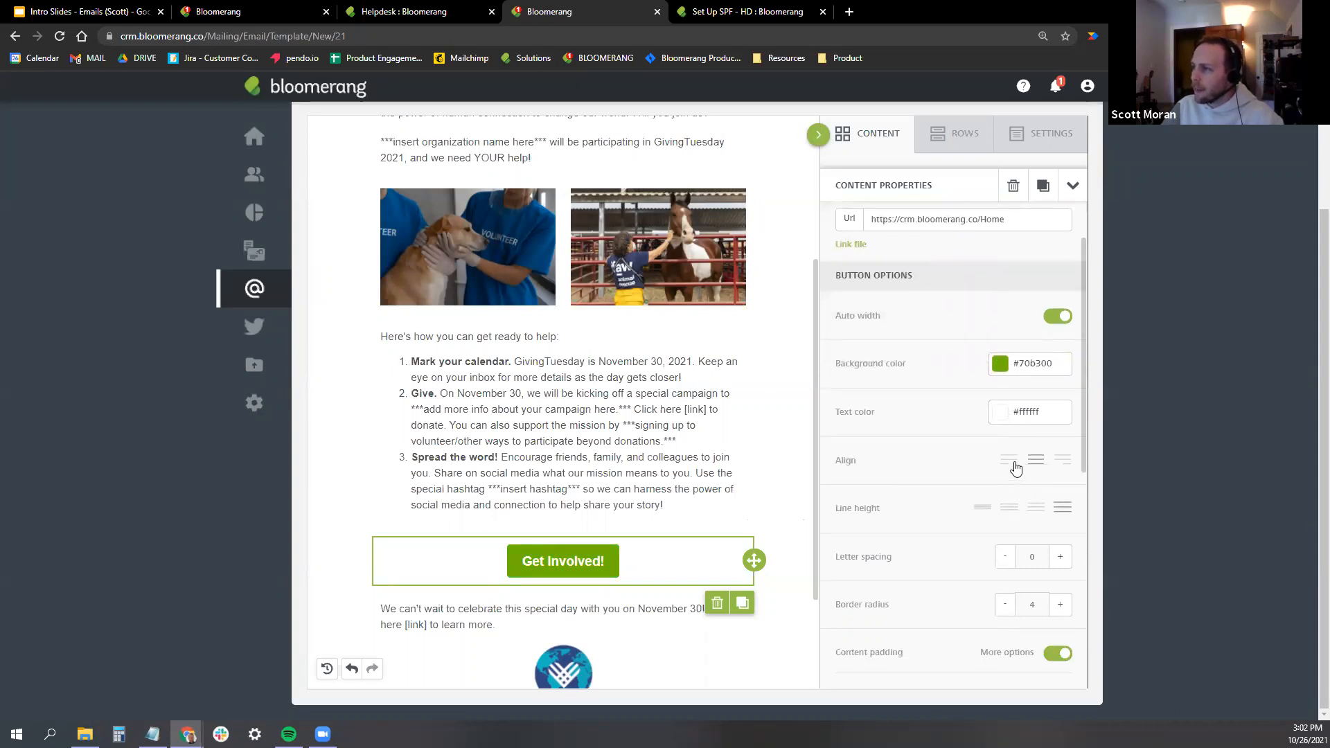
click(1011, 463)
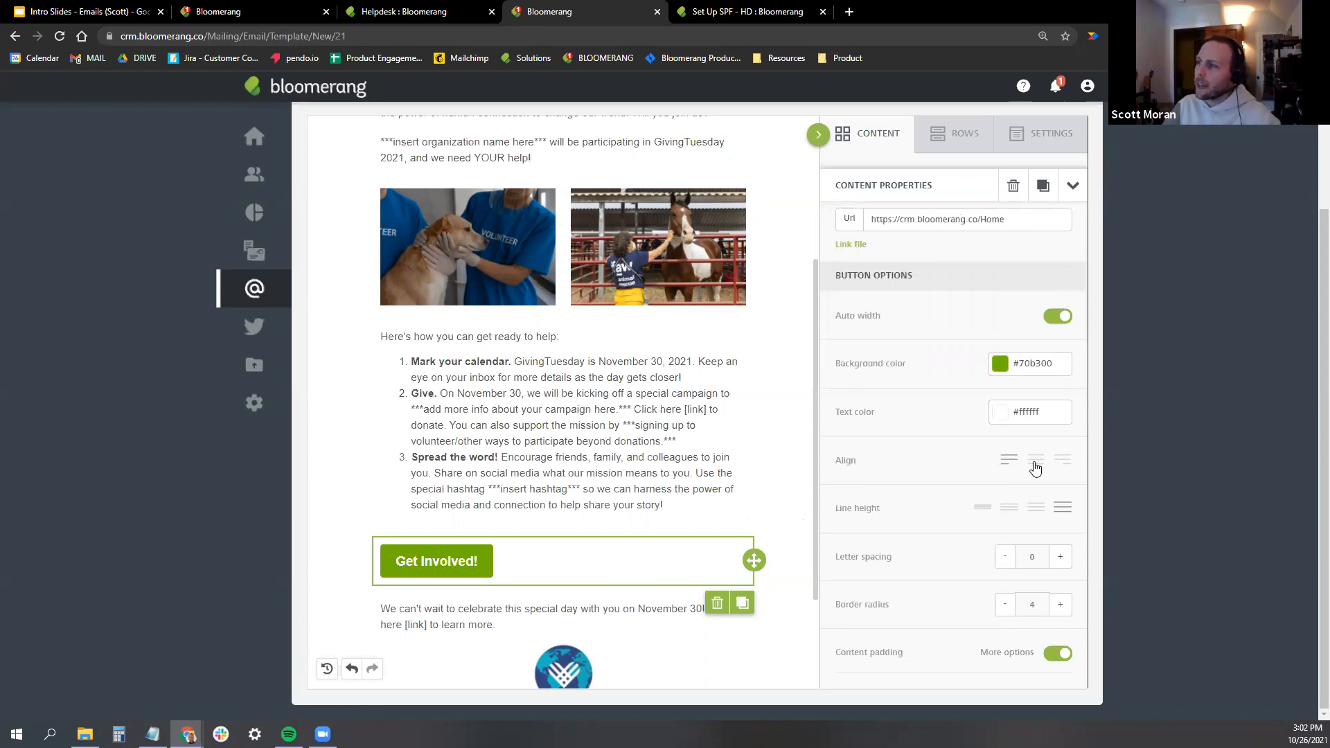
click(1035, 464)
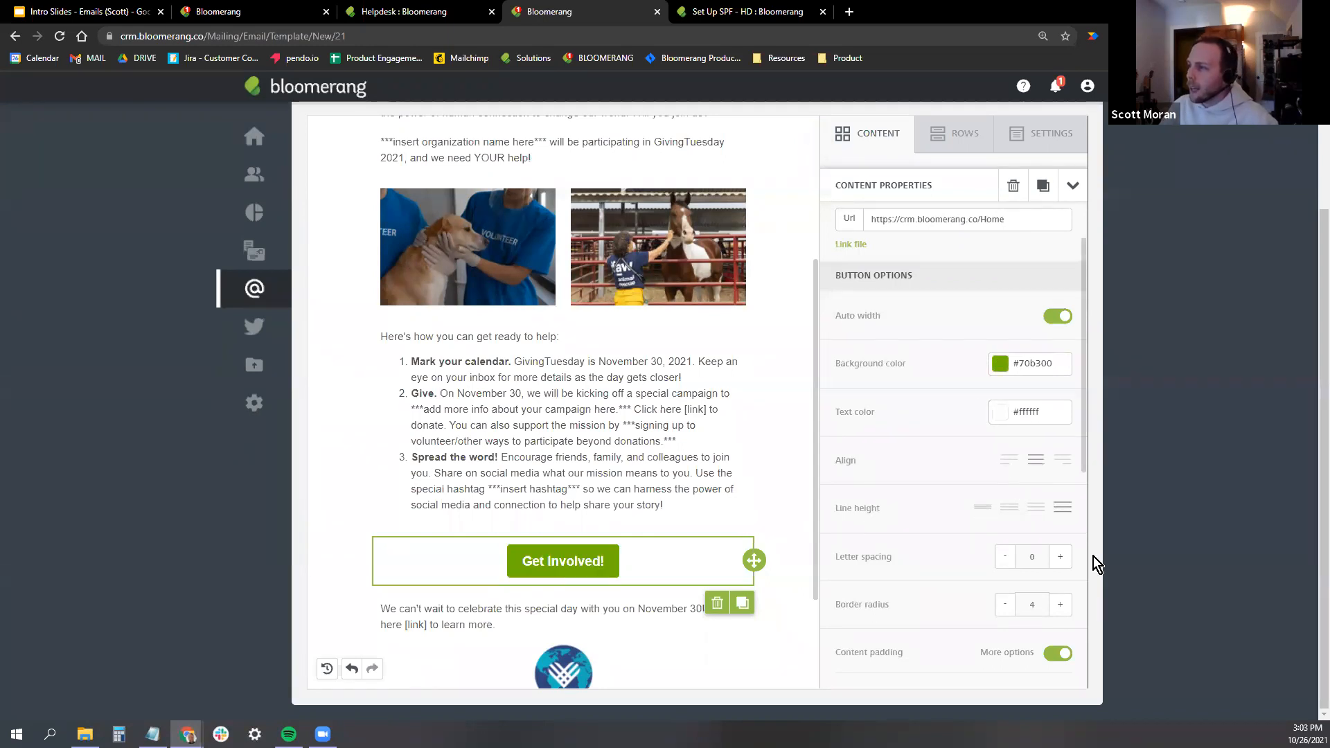
Round the "Get Involved!" button's corners with a border radius of 50 and close its properties.
scroll(983, 472, down, 2)
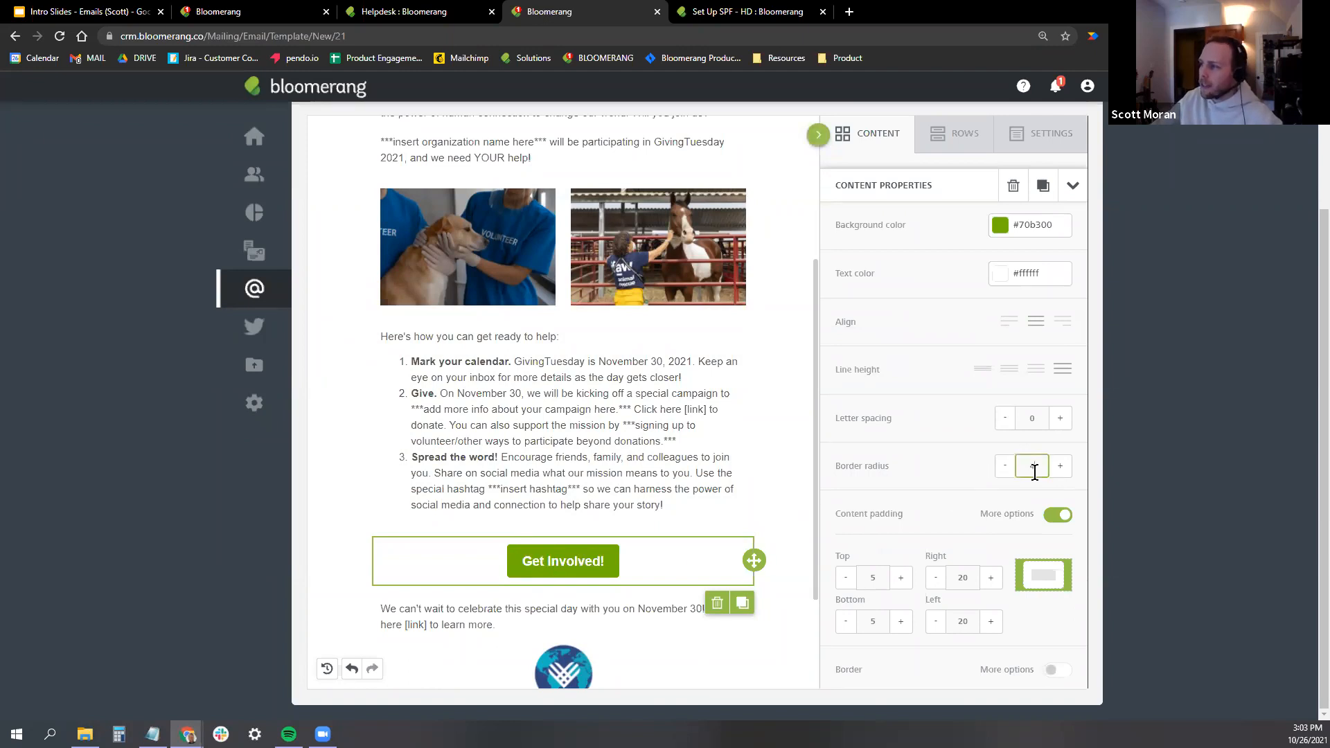
text(50)
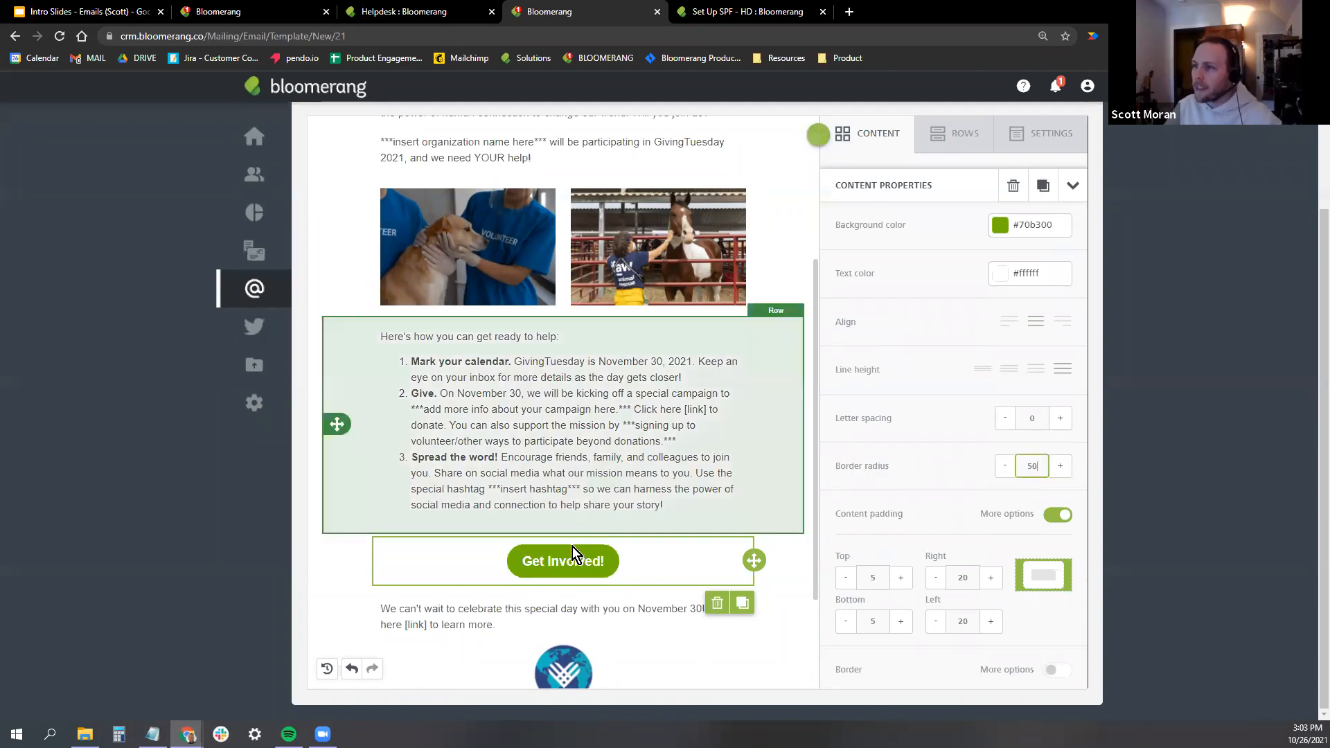
click(745, 575)
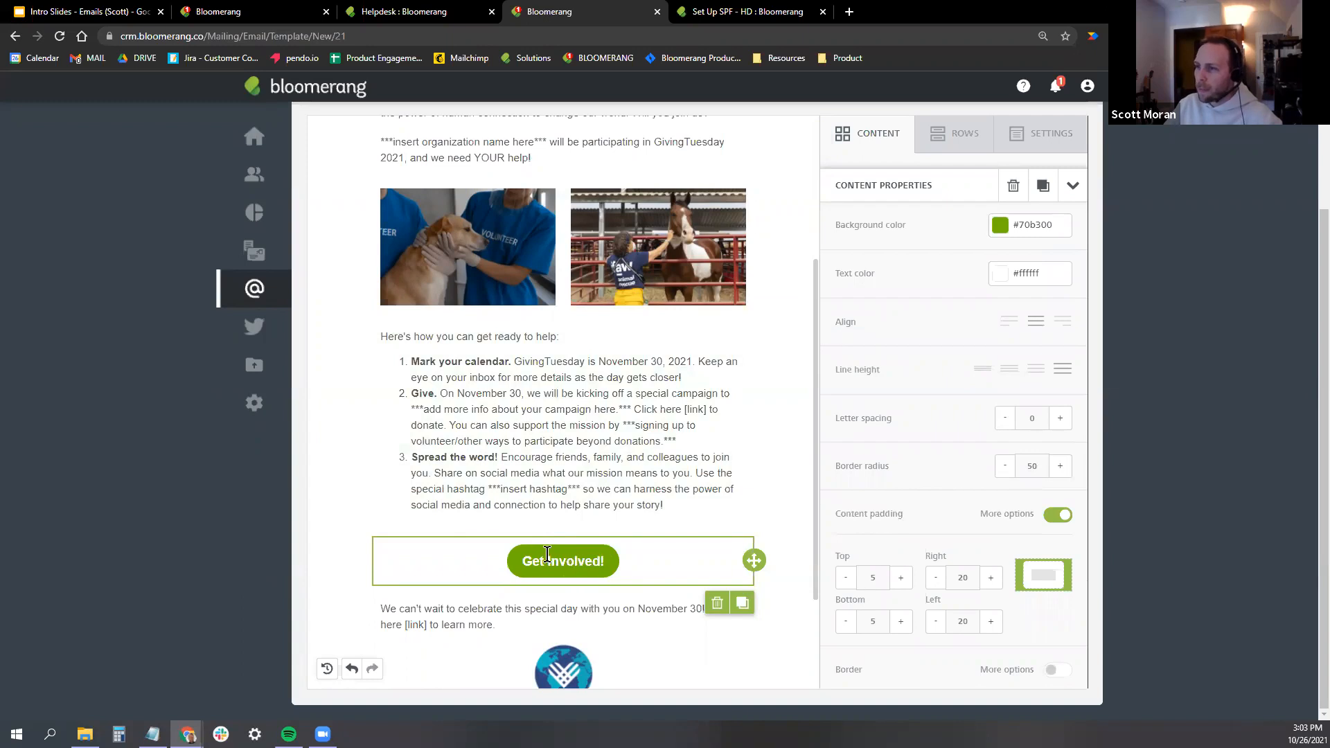
scroll(953, 426, down, 1)
scroll(929, 476, down, 3)
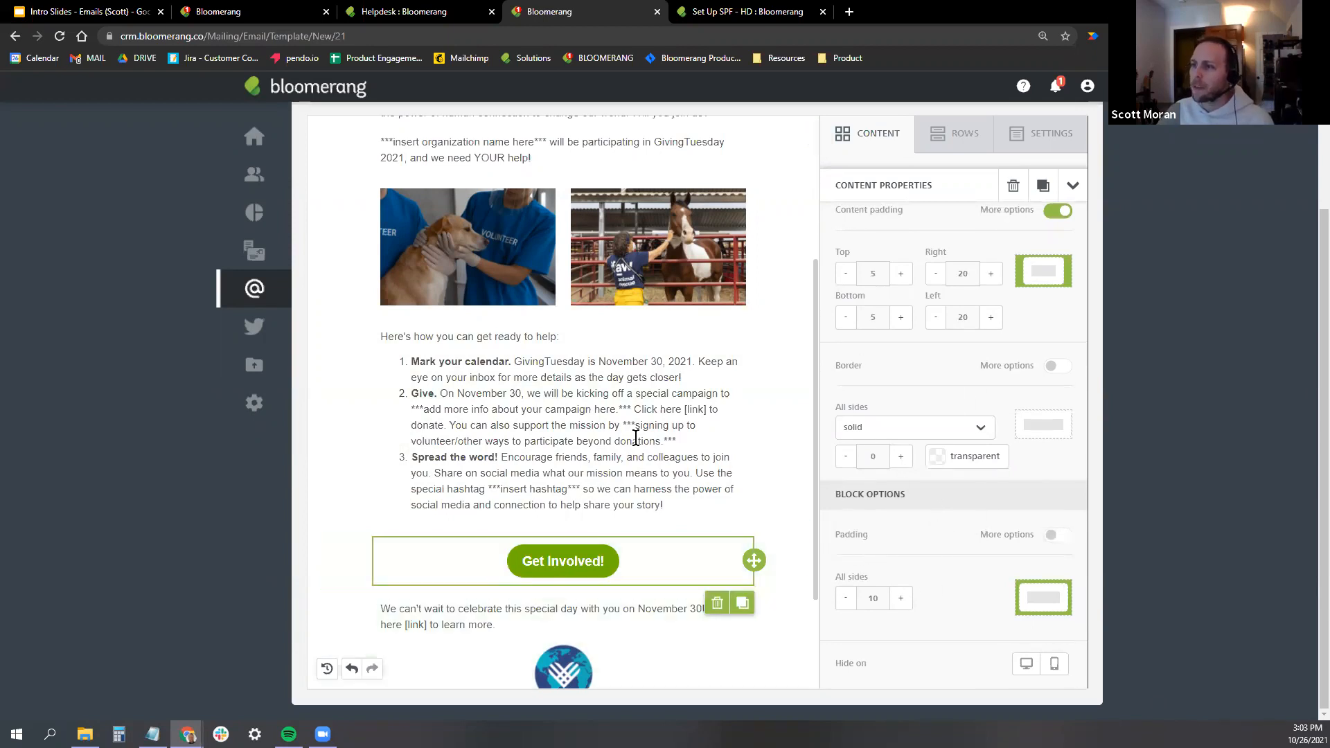
click(566, 561)
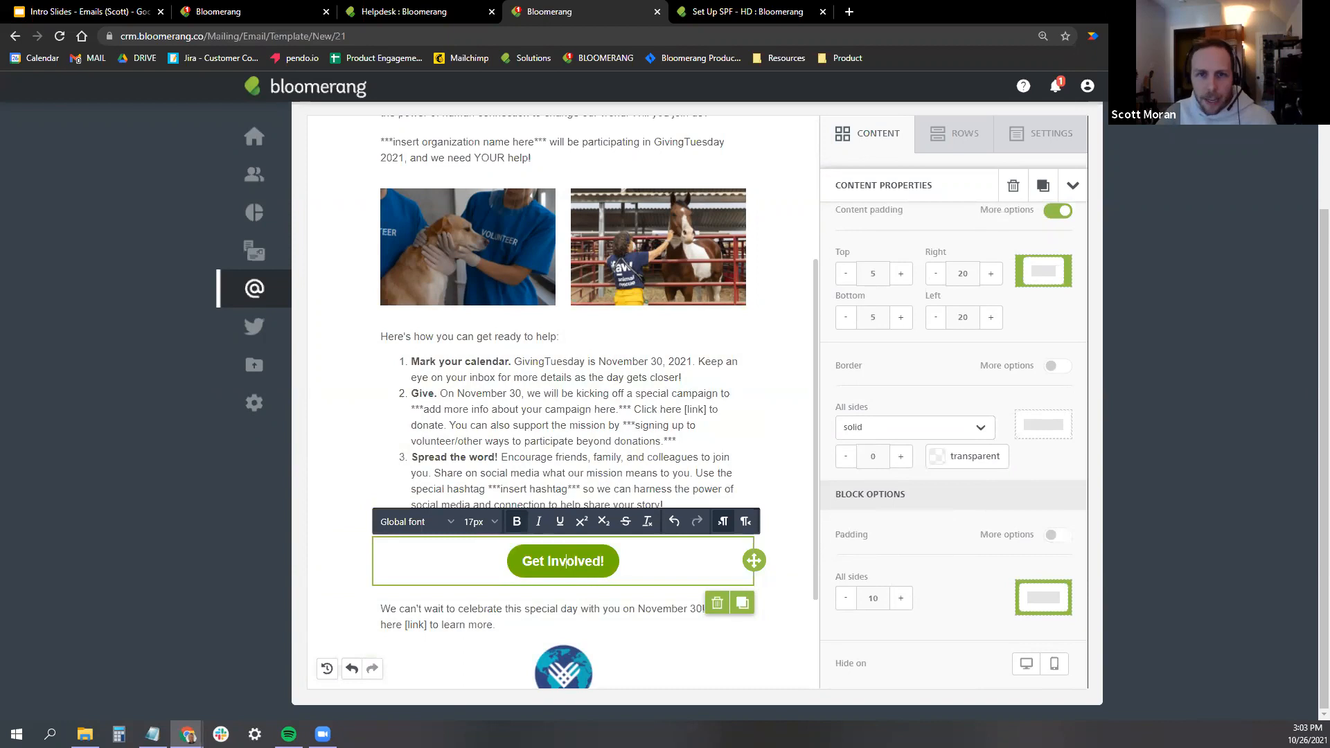
scroll(920, 277, up, 3)
click(869, 133)
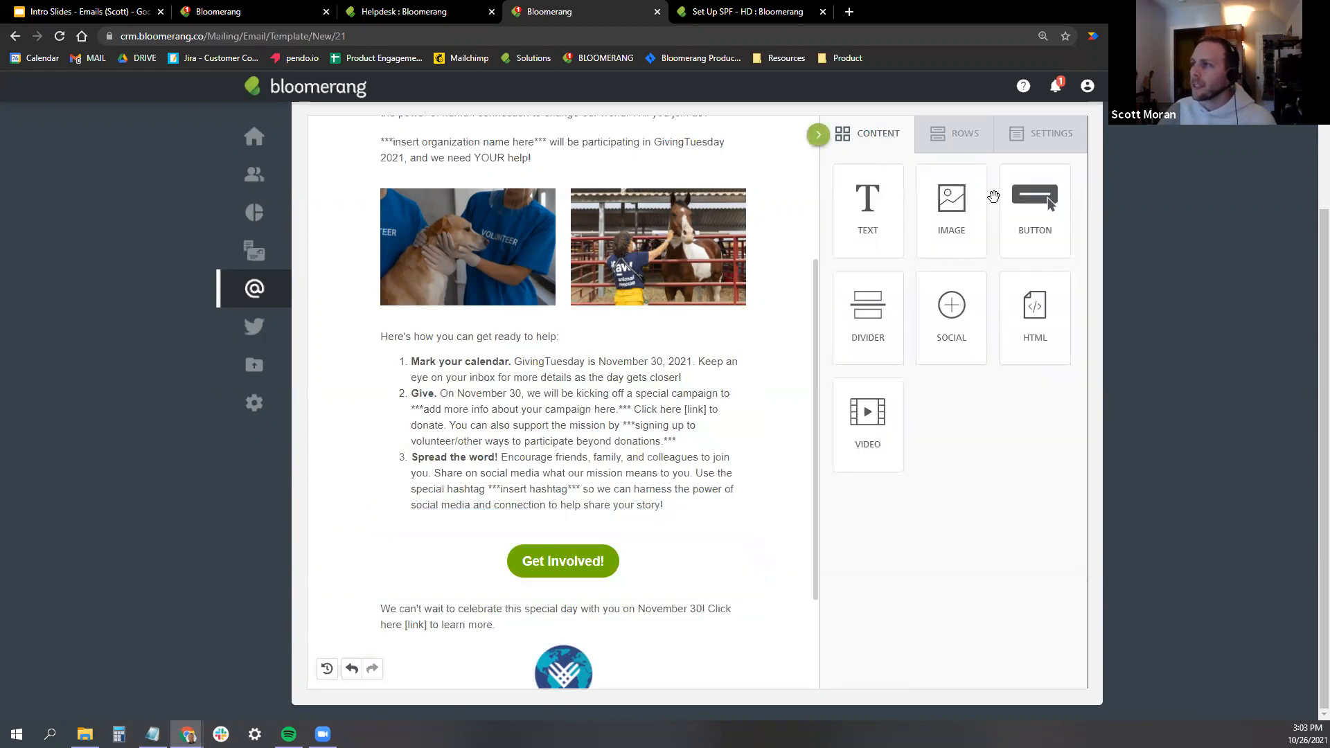
Insert a divider between the introductory text and the two photos, and set its line style to dotted.
scroll(687, 325, up, 4)
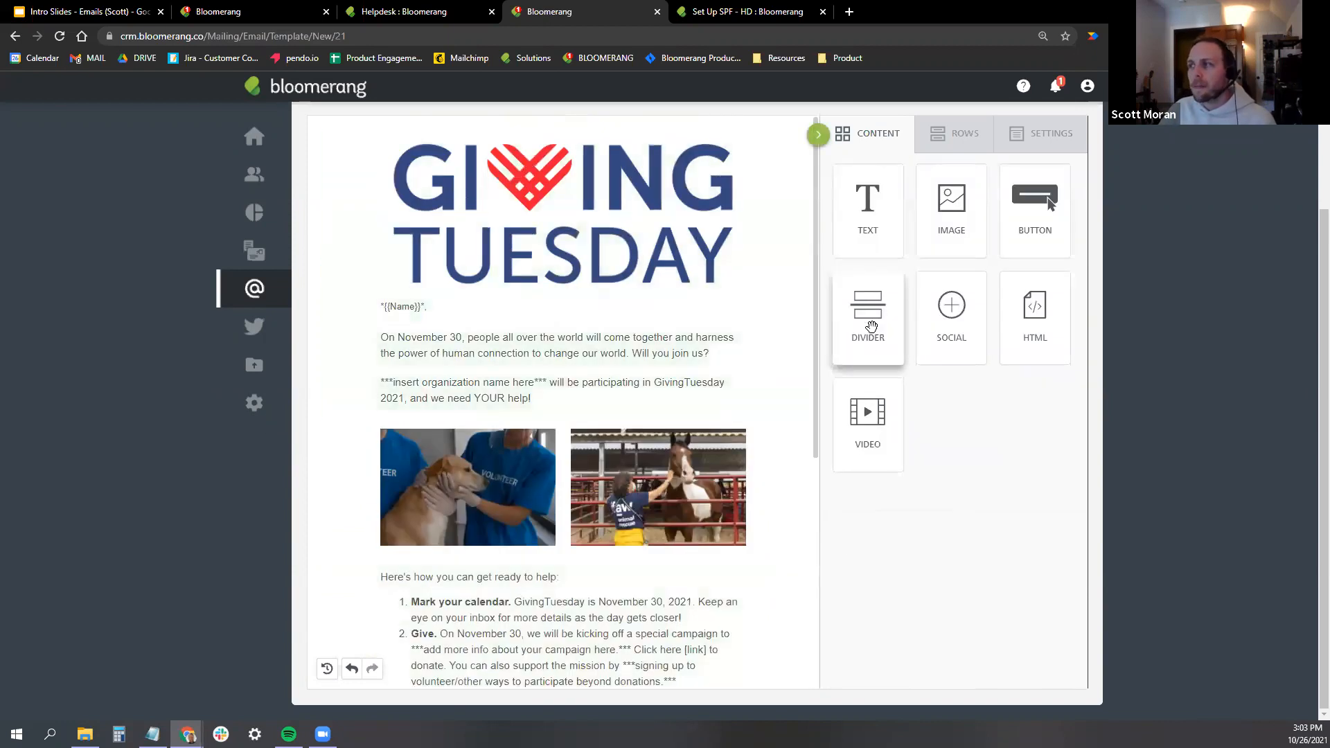
drag(874, 314, 506, 409)
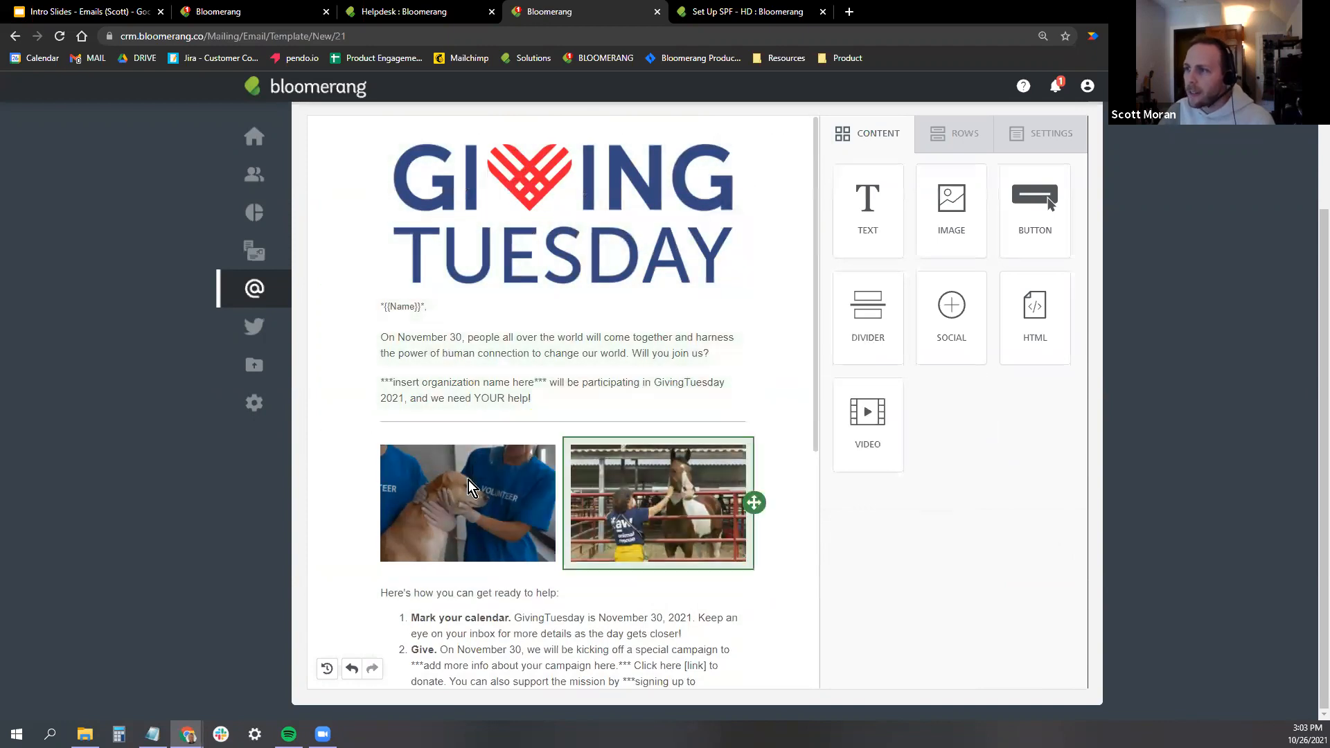
click(418, 422)
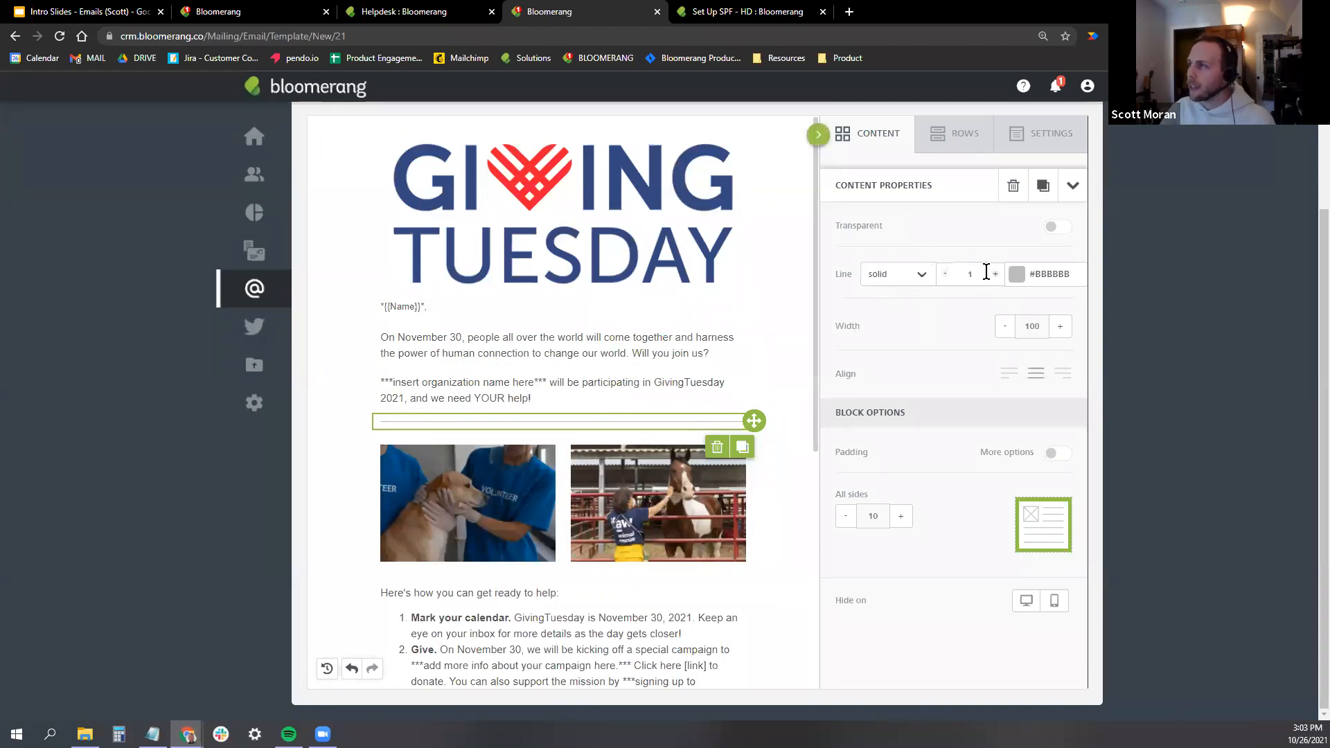
click(918, 274)
click(900, 338)
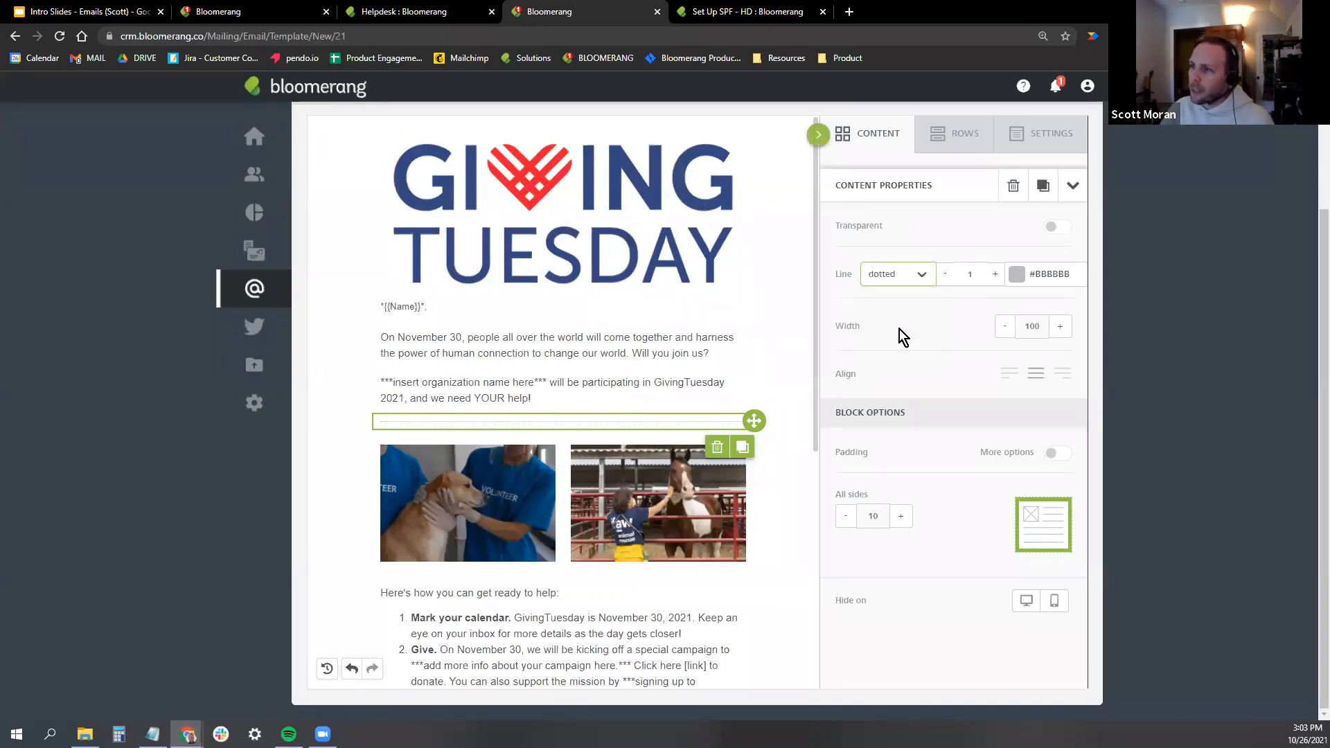
Set the dotted divider's line thickness to 5 and its width to 55, and close its properties.
click(995, 275)
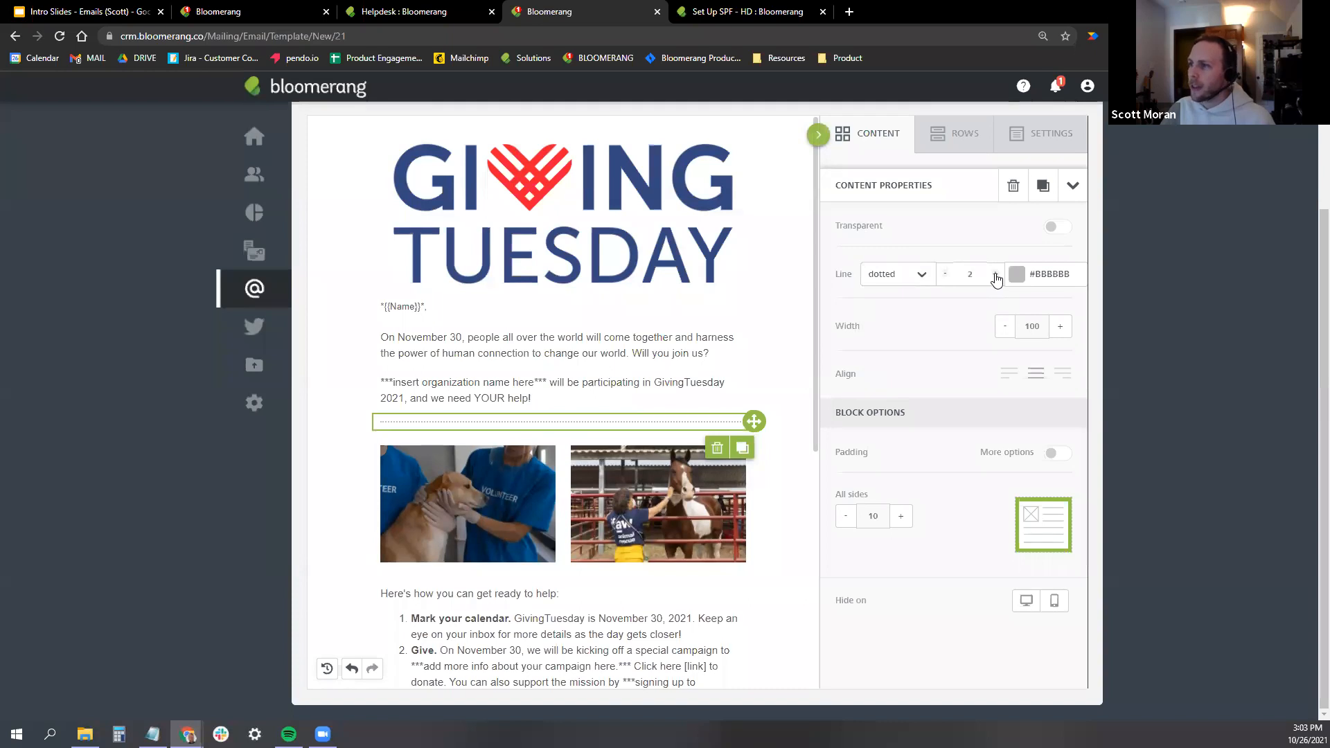
click(996, 274)
click(995, 275)
click(995, 275)
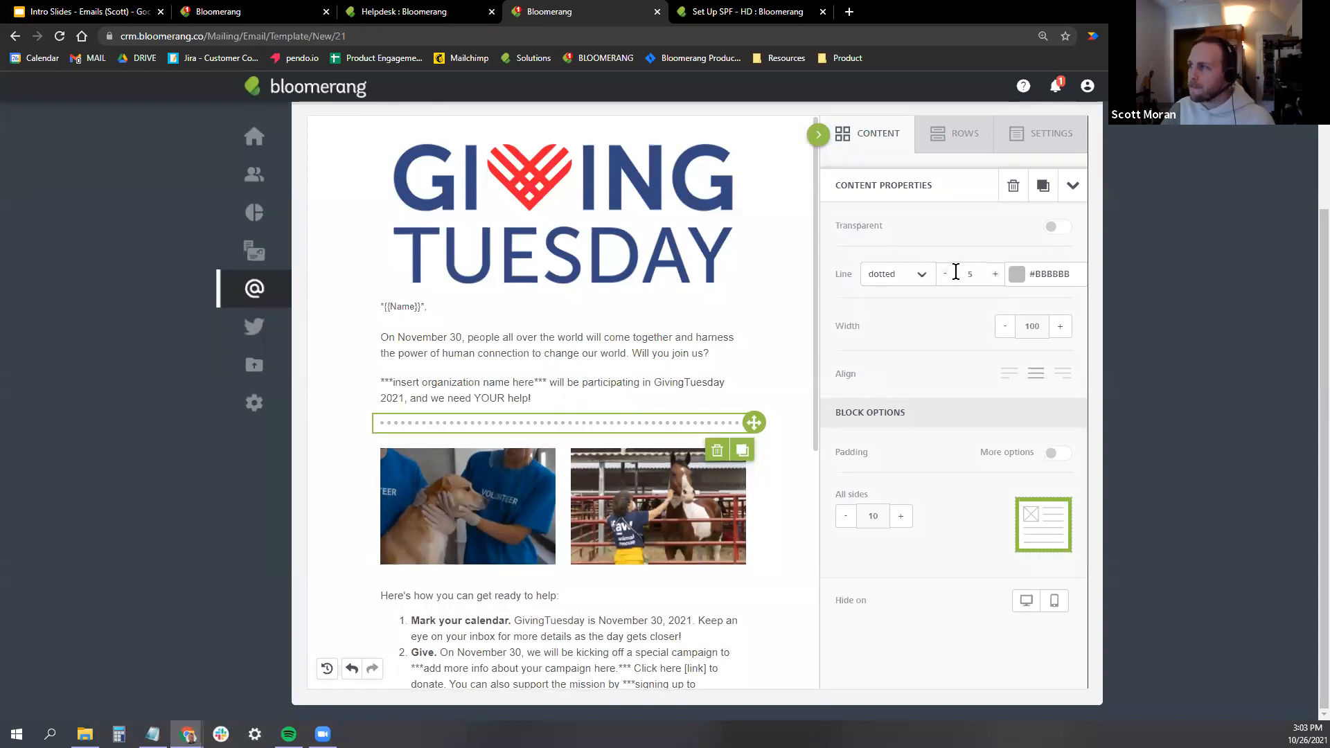
click(1005, 328)
click(1005, 328)
click(1005, 328)
click(1005, 328)
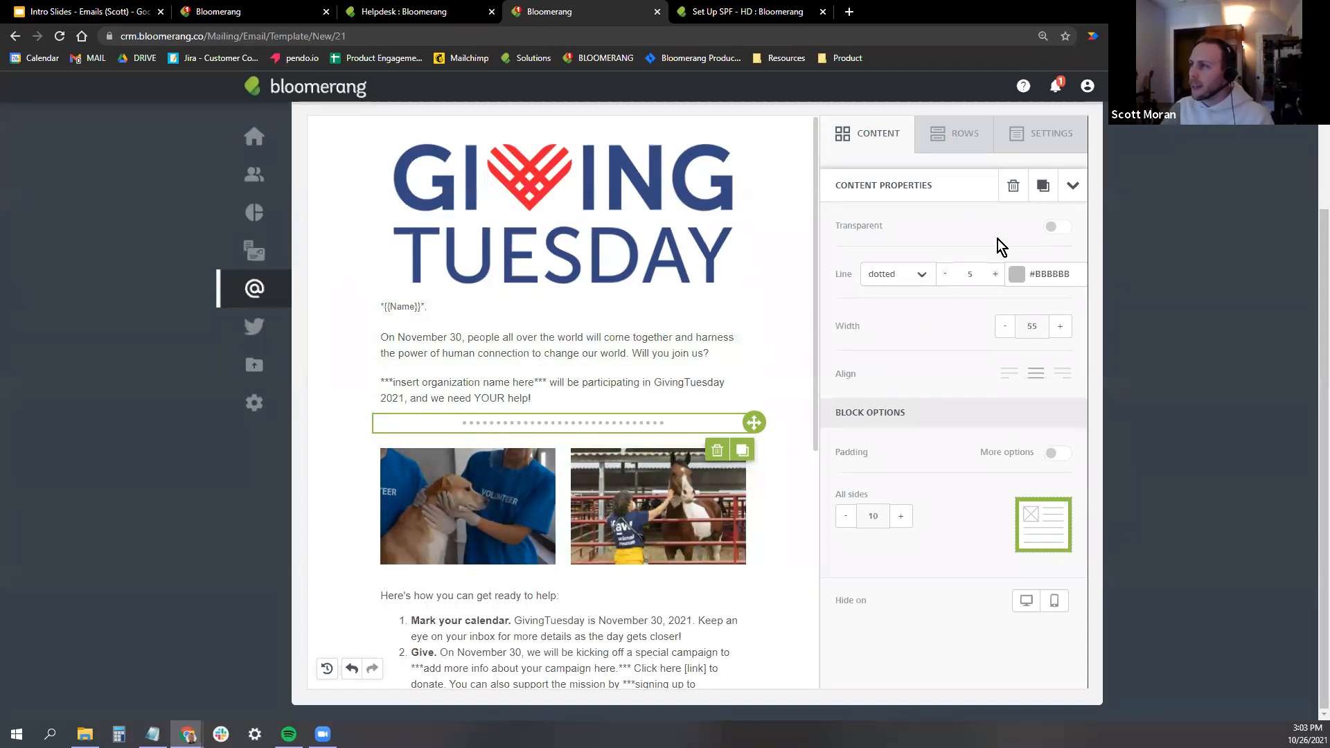
click(603, 337)
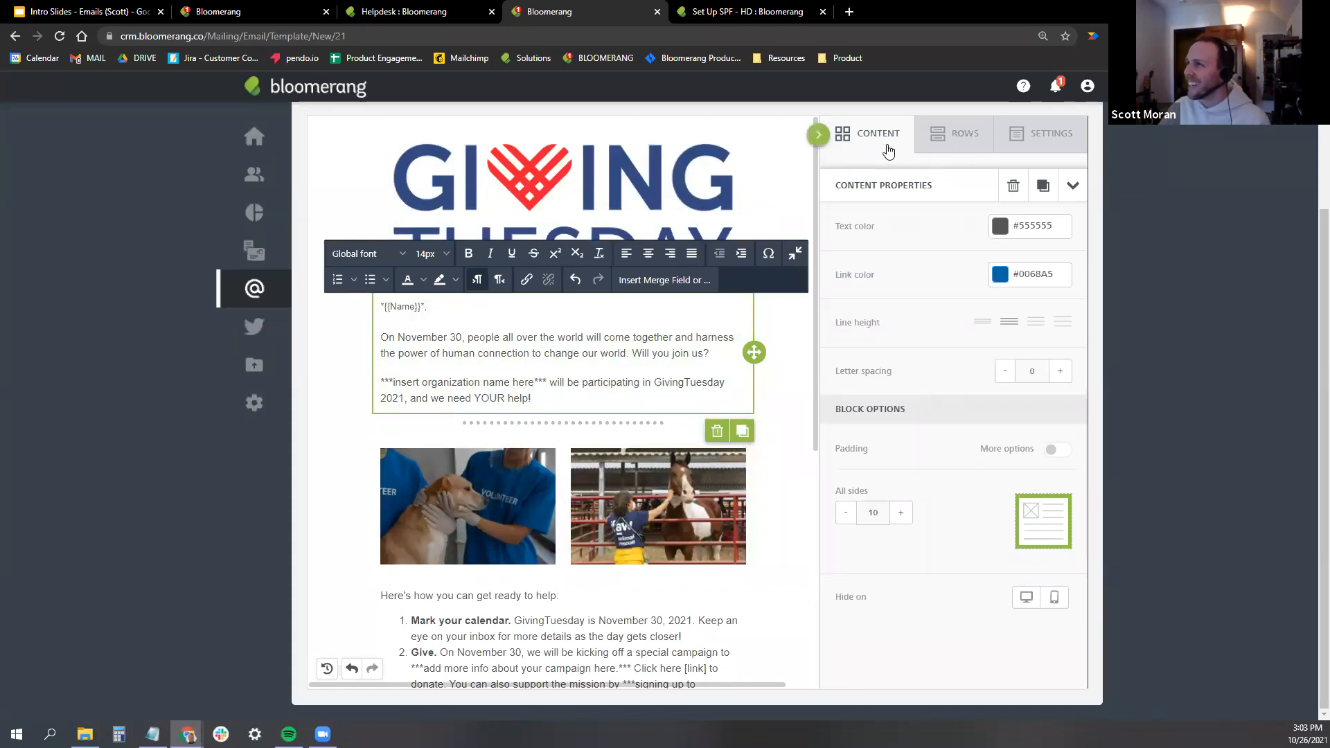
click(886, 144)
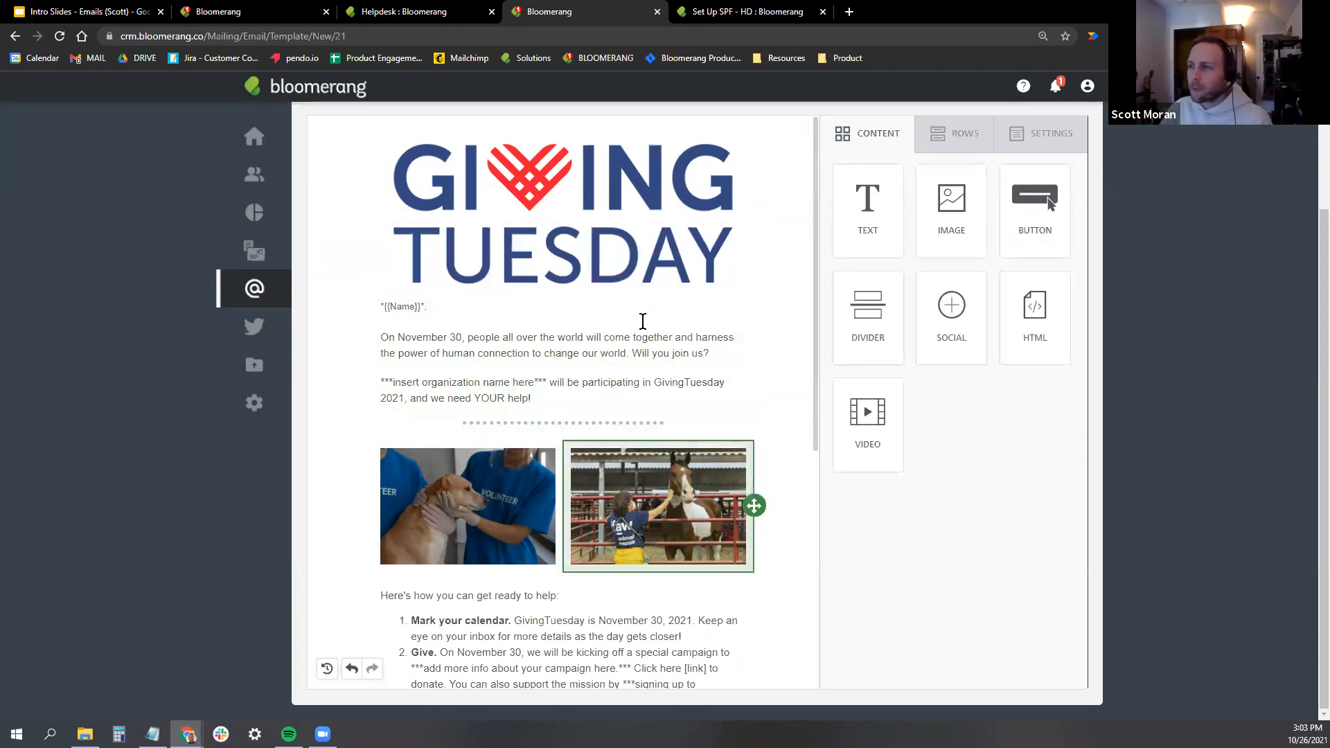
Insert a social block in the empty column beside the contact information and open its properties.
scroll(726, 390, down, 5)
scroll(725, 389, down, 1)
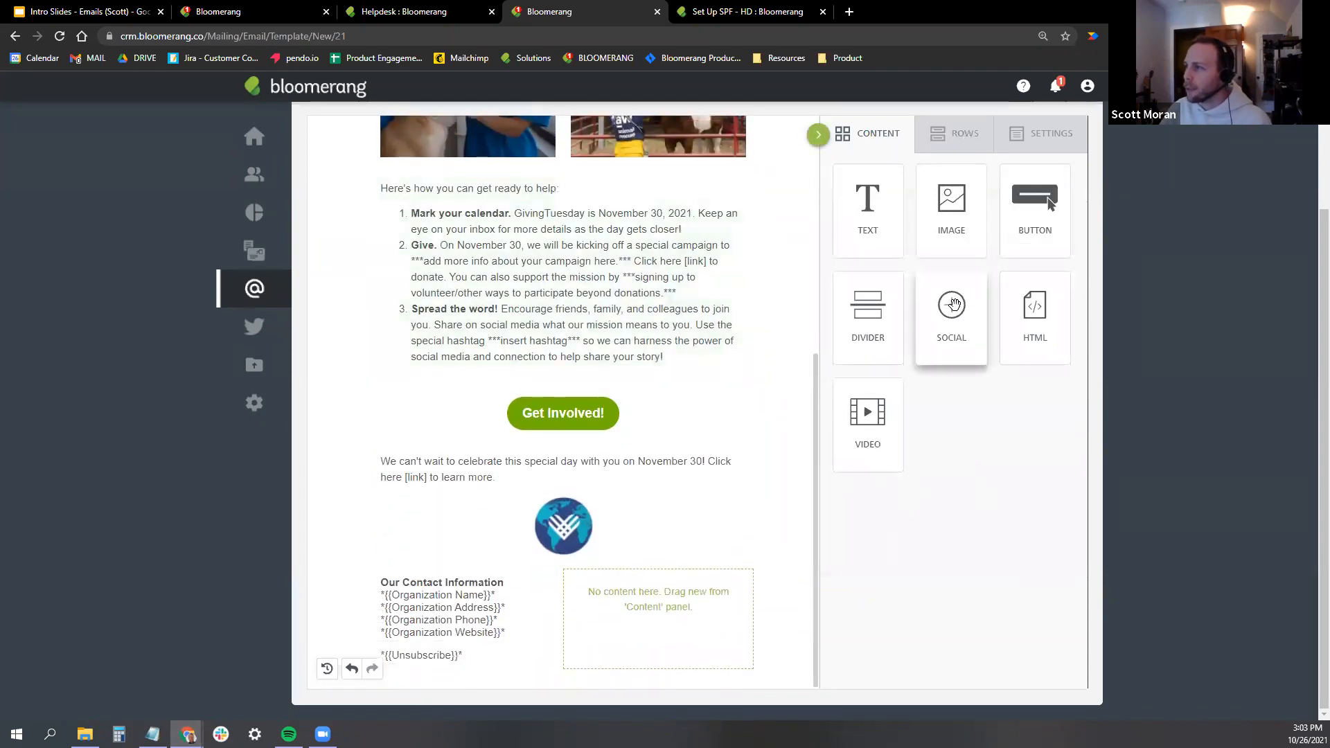
mouse_move(896, 381)
mouse_down()
mouse_move(751, 547)
mouse_move(478, 575)
mouse_move(651, 578)
mouse_up()
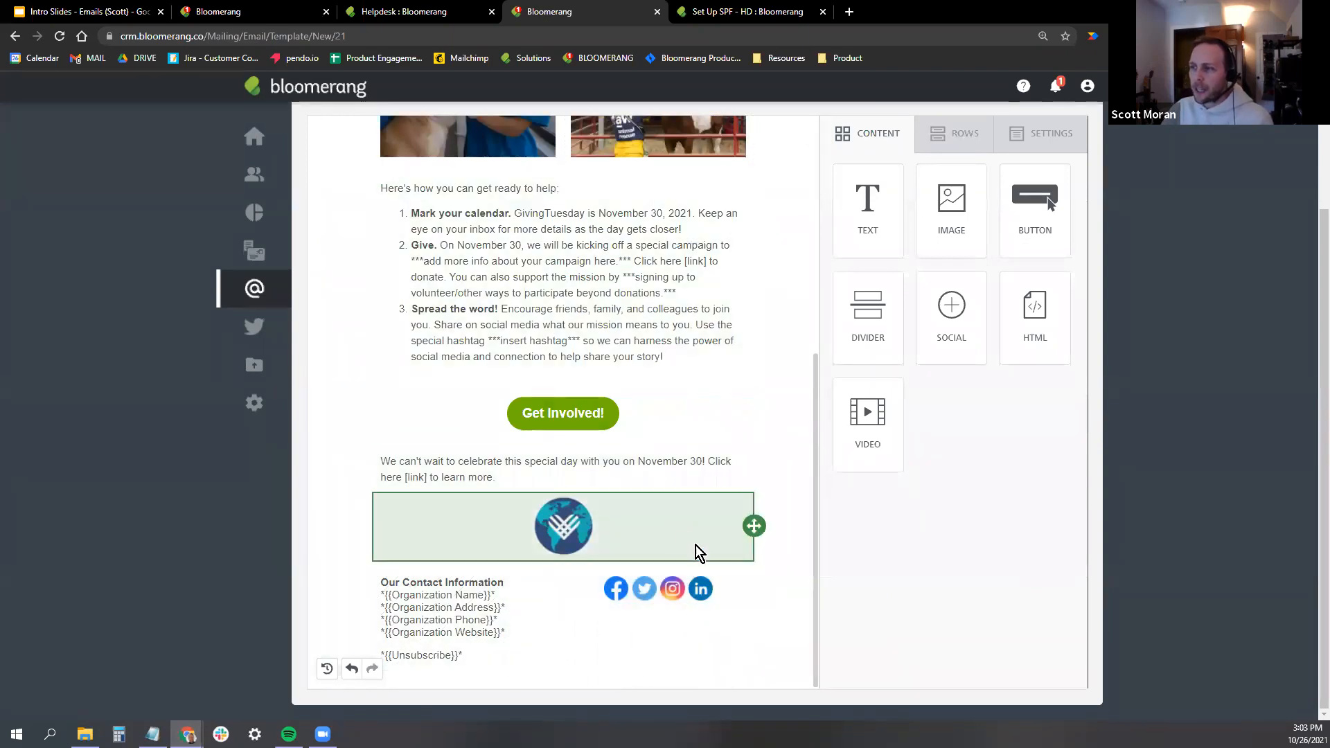
click(711, 591)
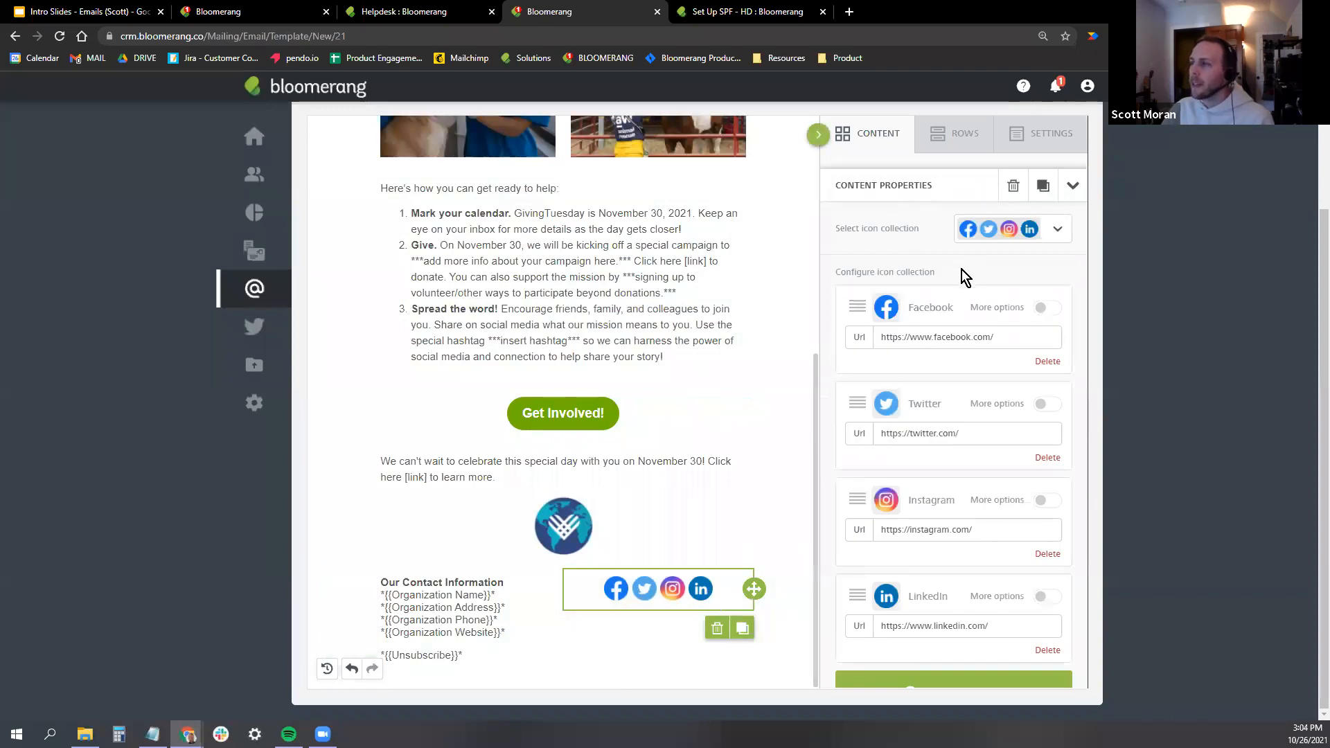
scroll(962, 269, up, 2)
scroll(877, 346, down, 1)
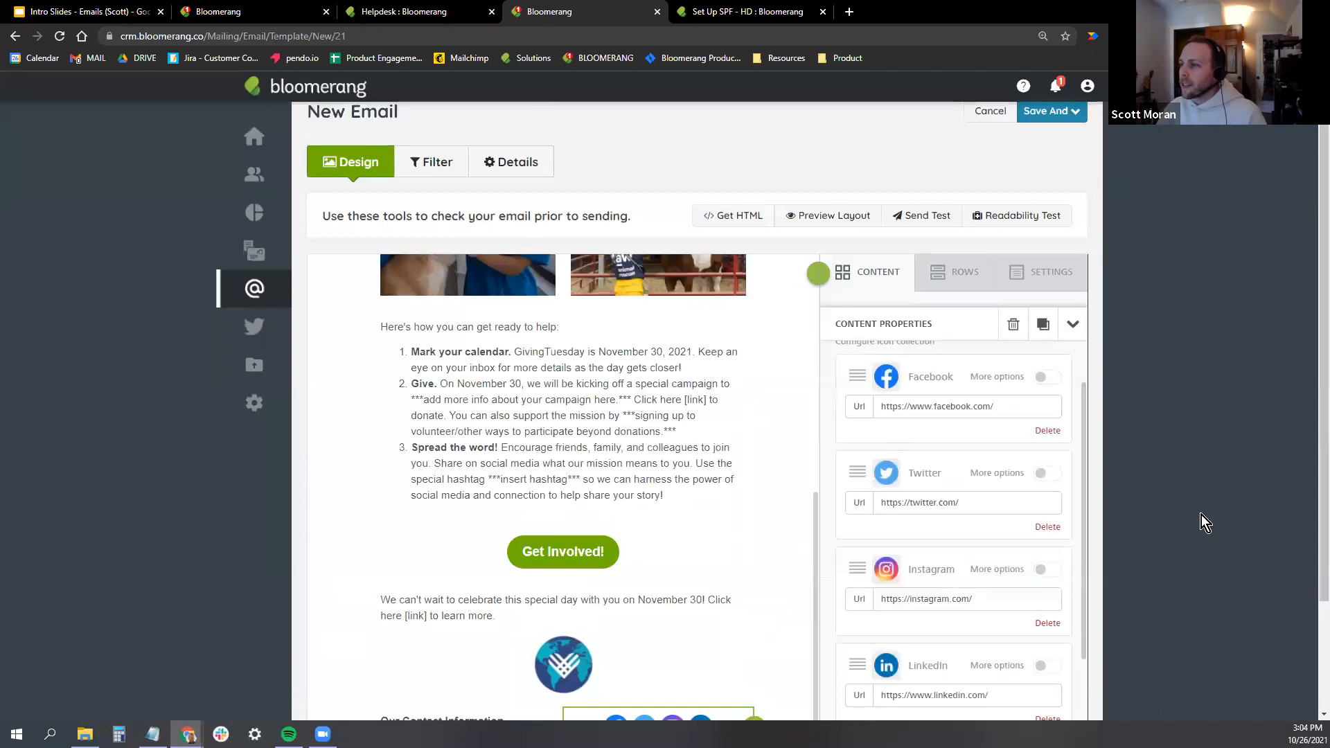
scroll(721, 558, down, 2)
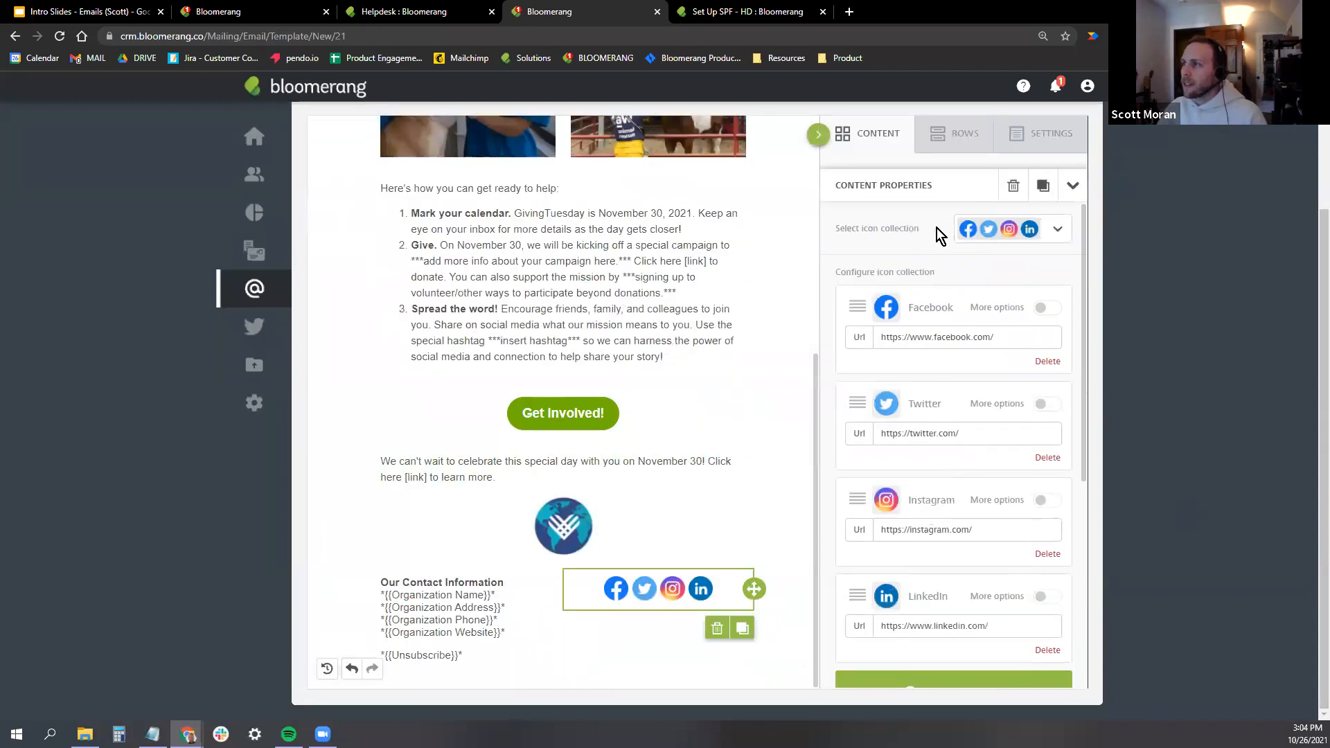
Try the dark circular icon collection on the social block and replace it with the light gray circular collection.
click(1058, 230)
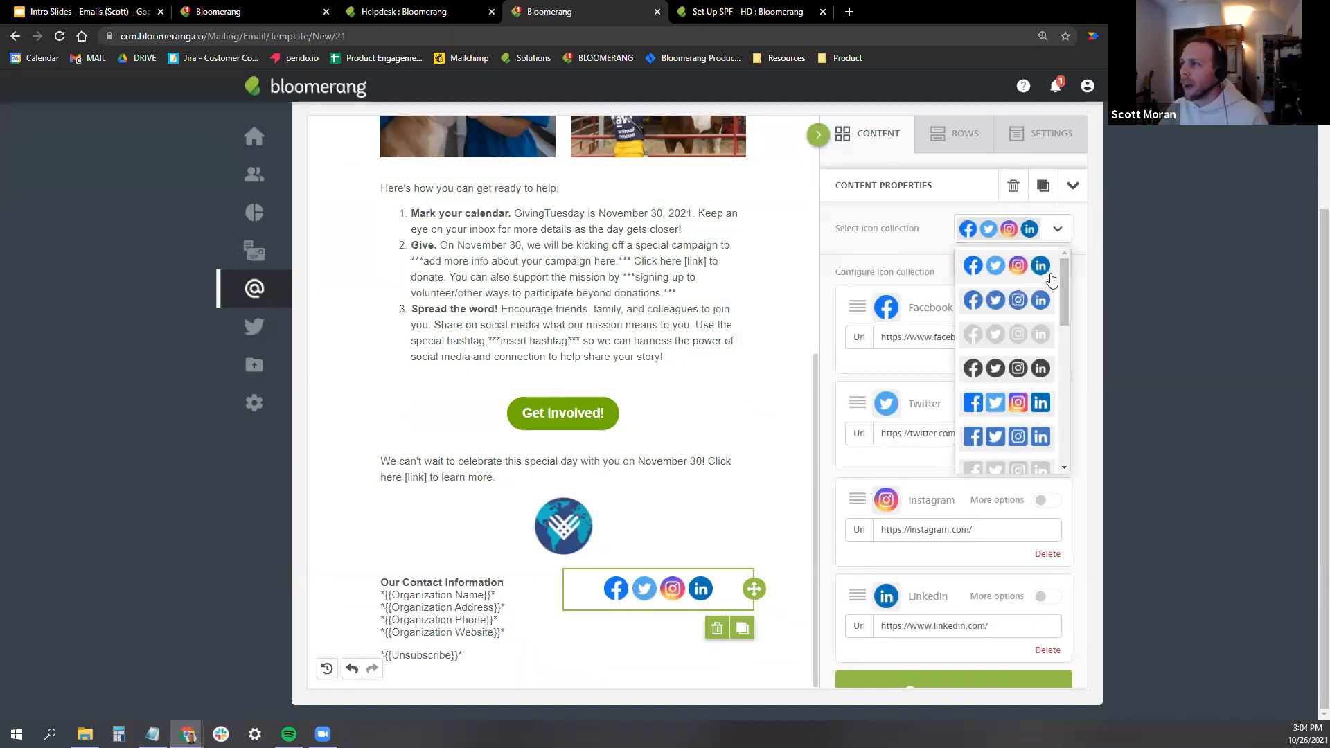
drag(1062, 261, 1074, 331)
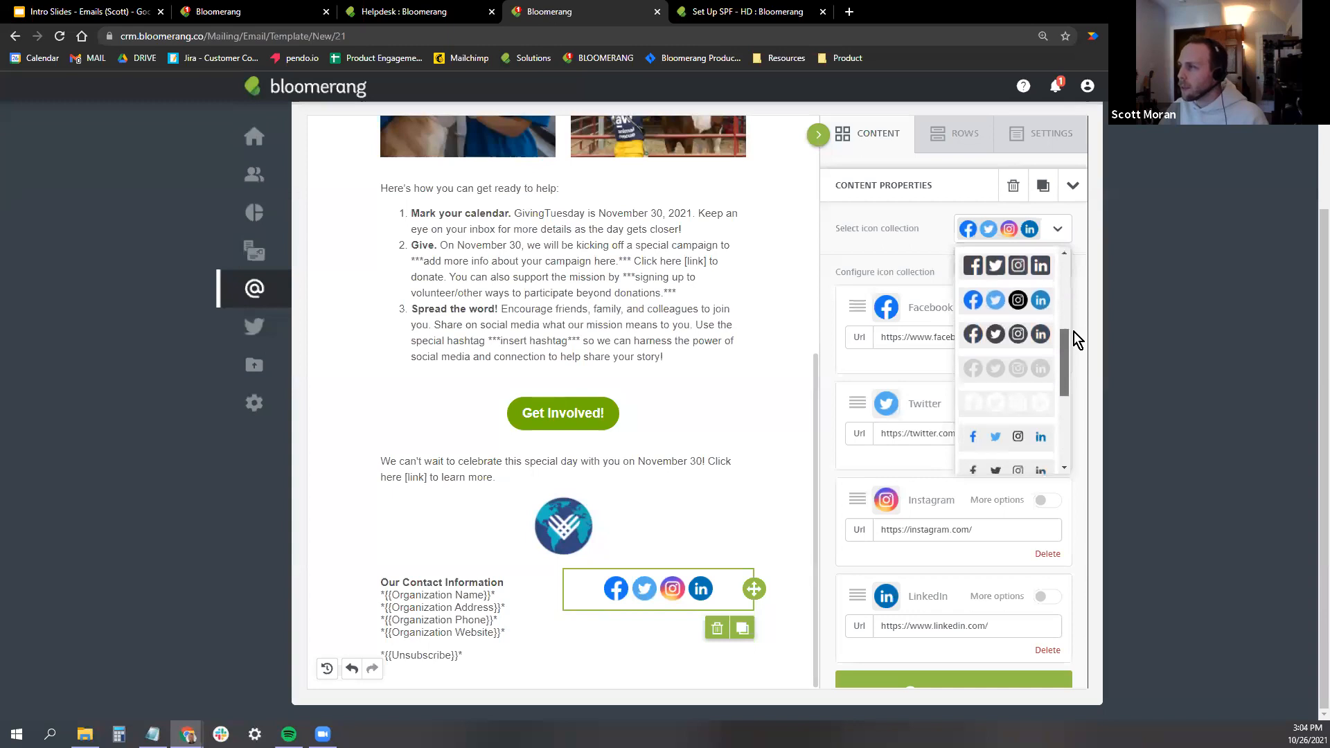
click(995, 335)
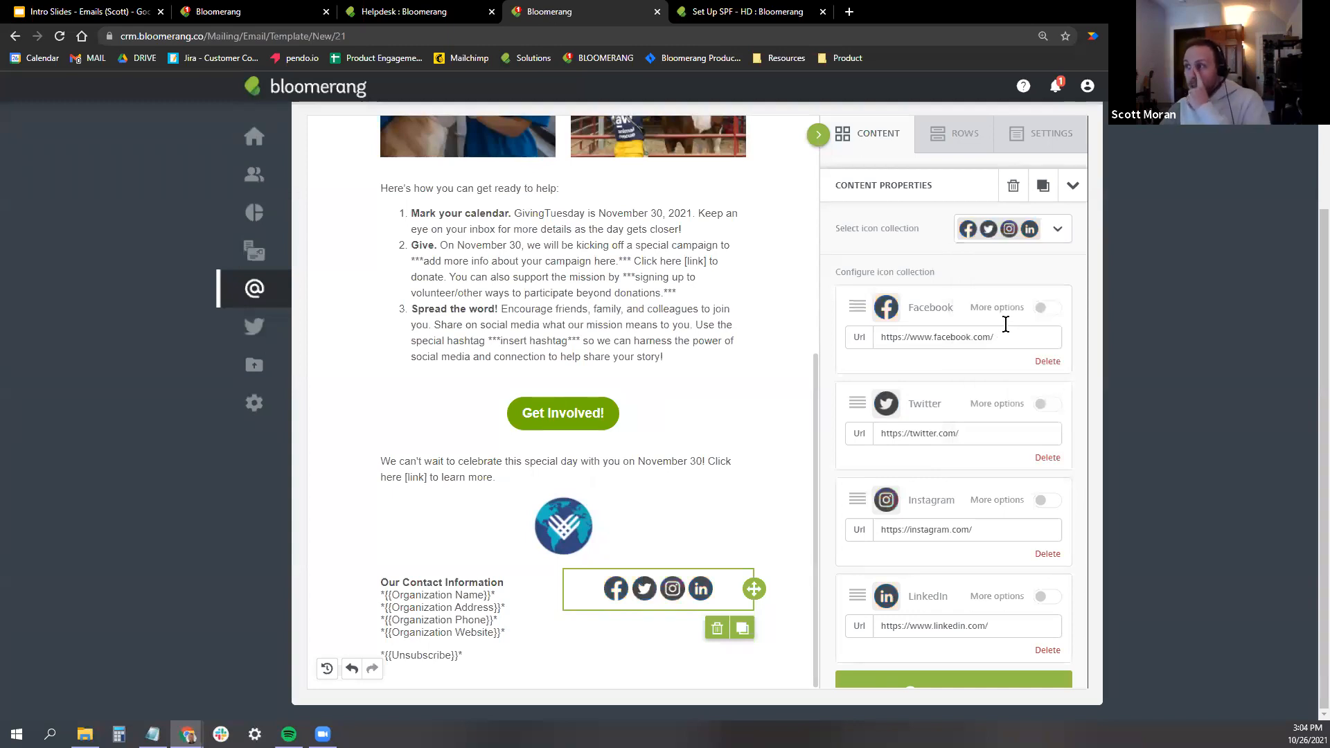
click(1056, 232)
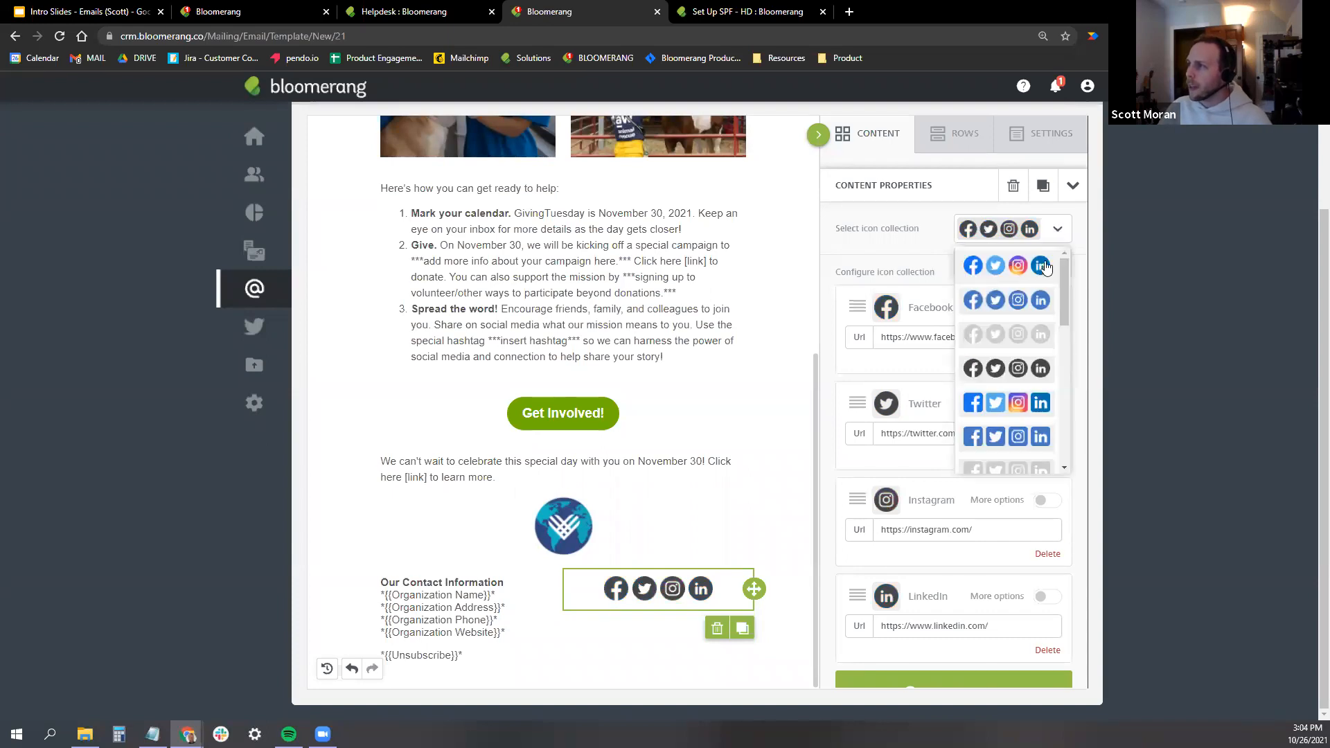
click(1008, 333)
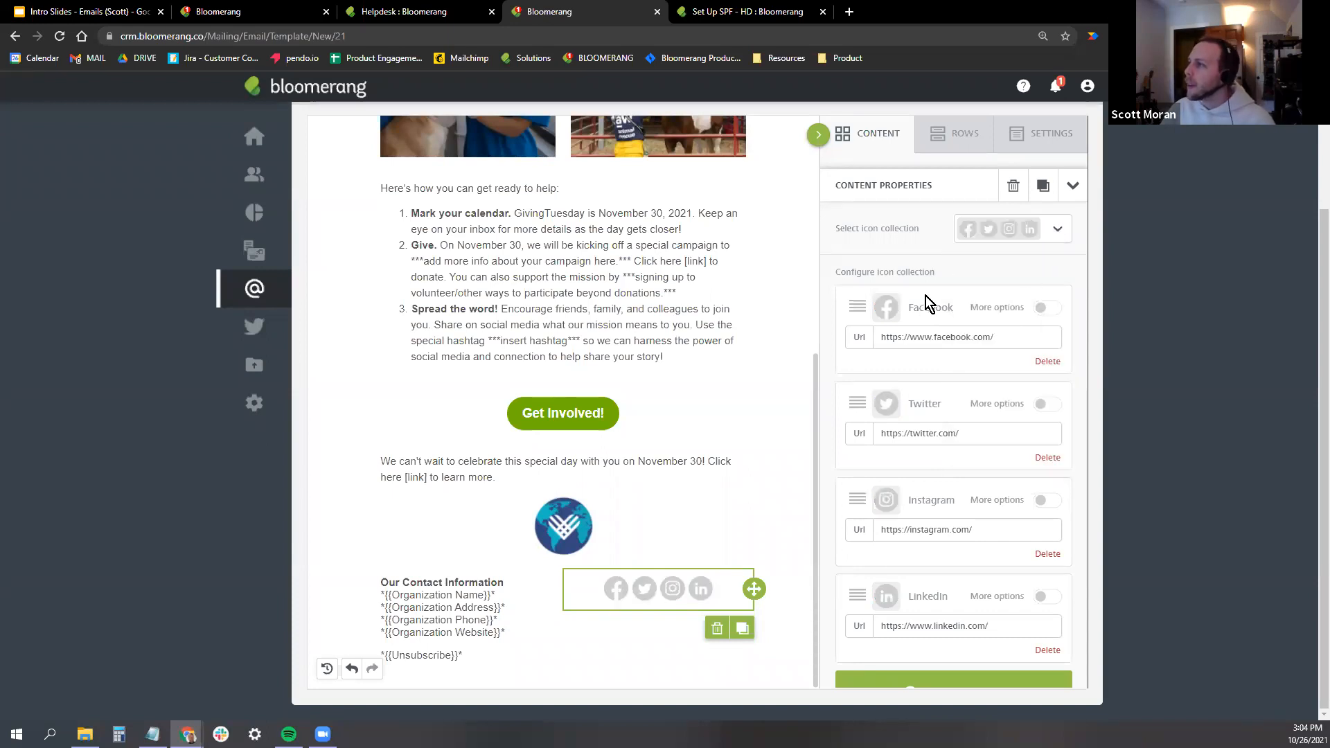
drag(983, 337, 1002, 335)
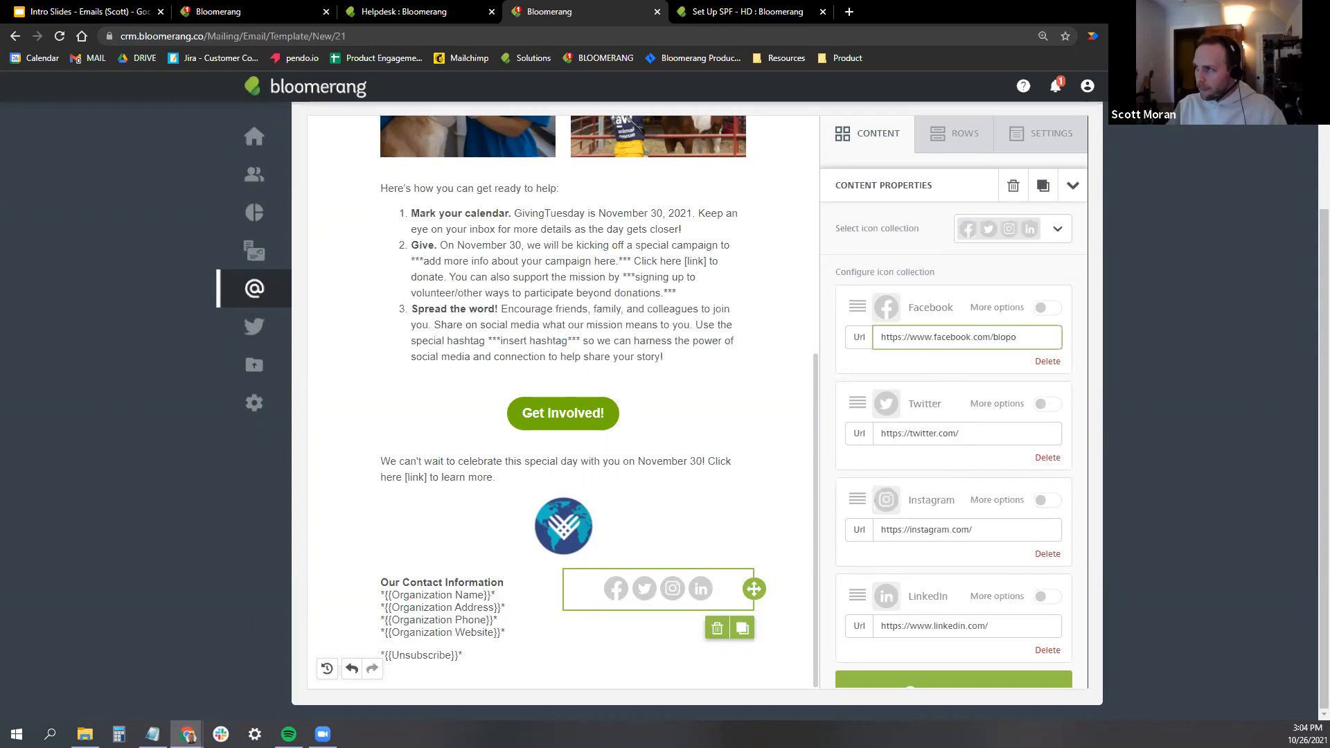
text(m/bloomerangtech)
click(974, 429)
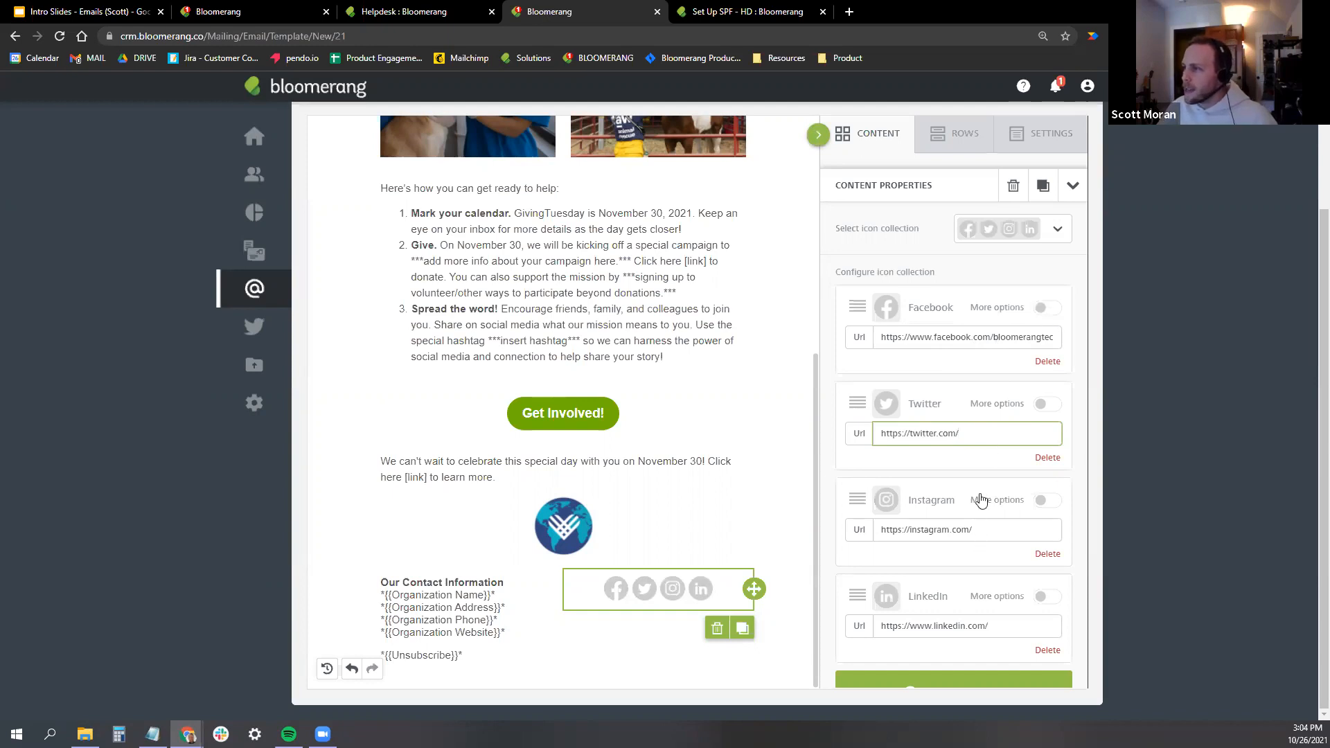
Delete the LinkedIn icon from the social block and add a Vimeo follow icon in its place.
scroll(924, 608, down, 3)
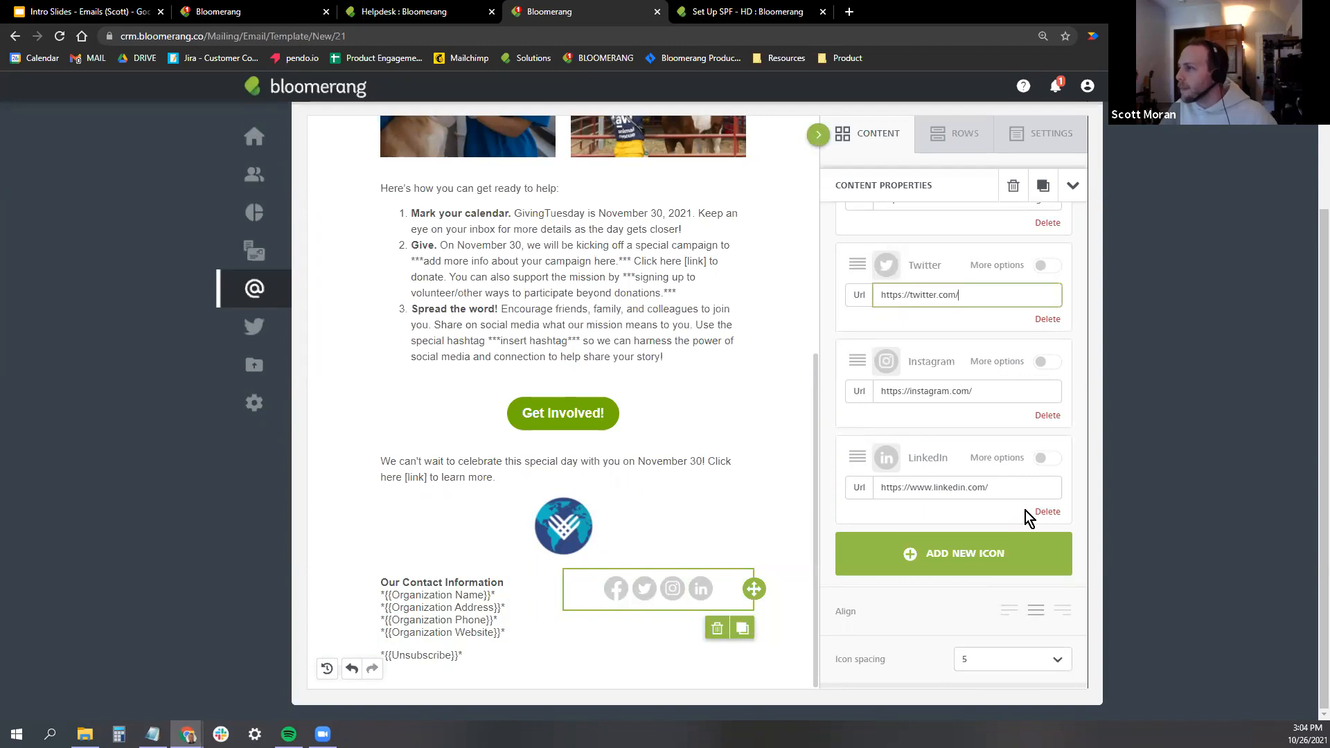
click(1046, 513)
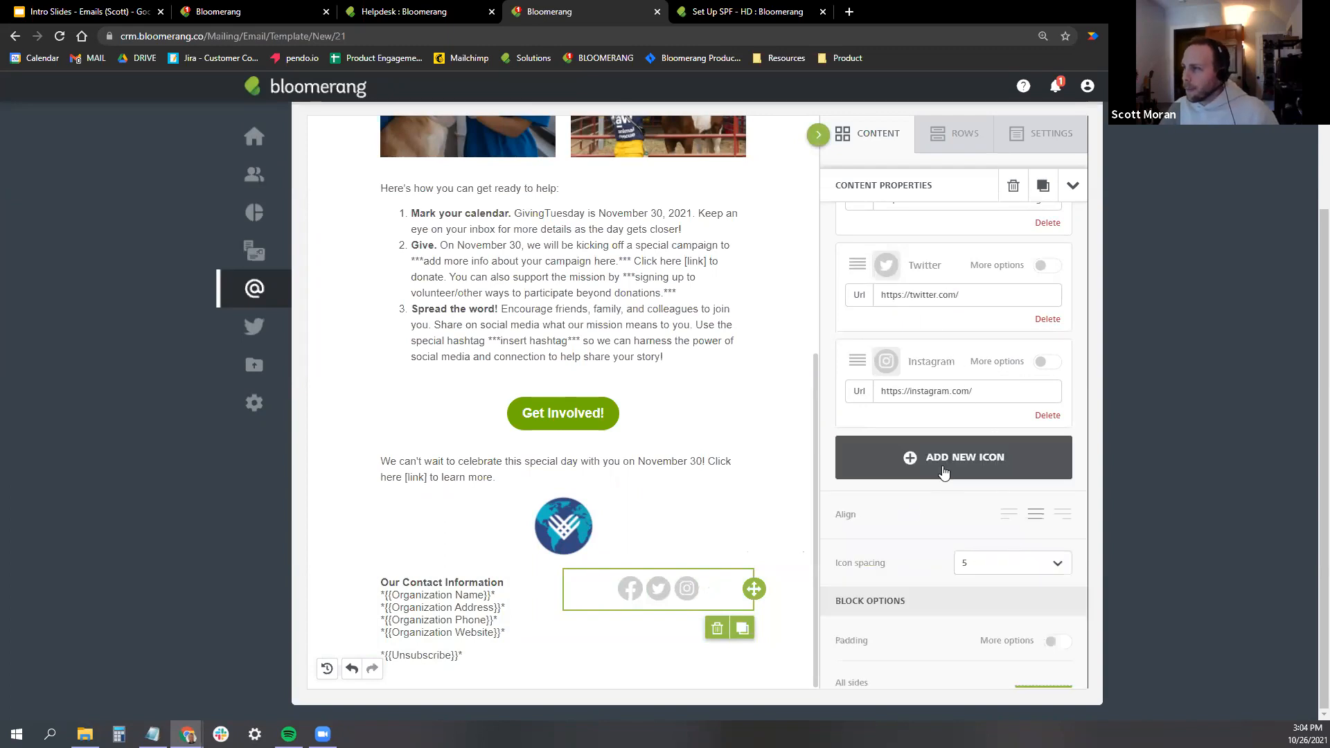
click(944, 471)
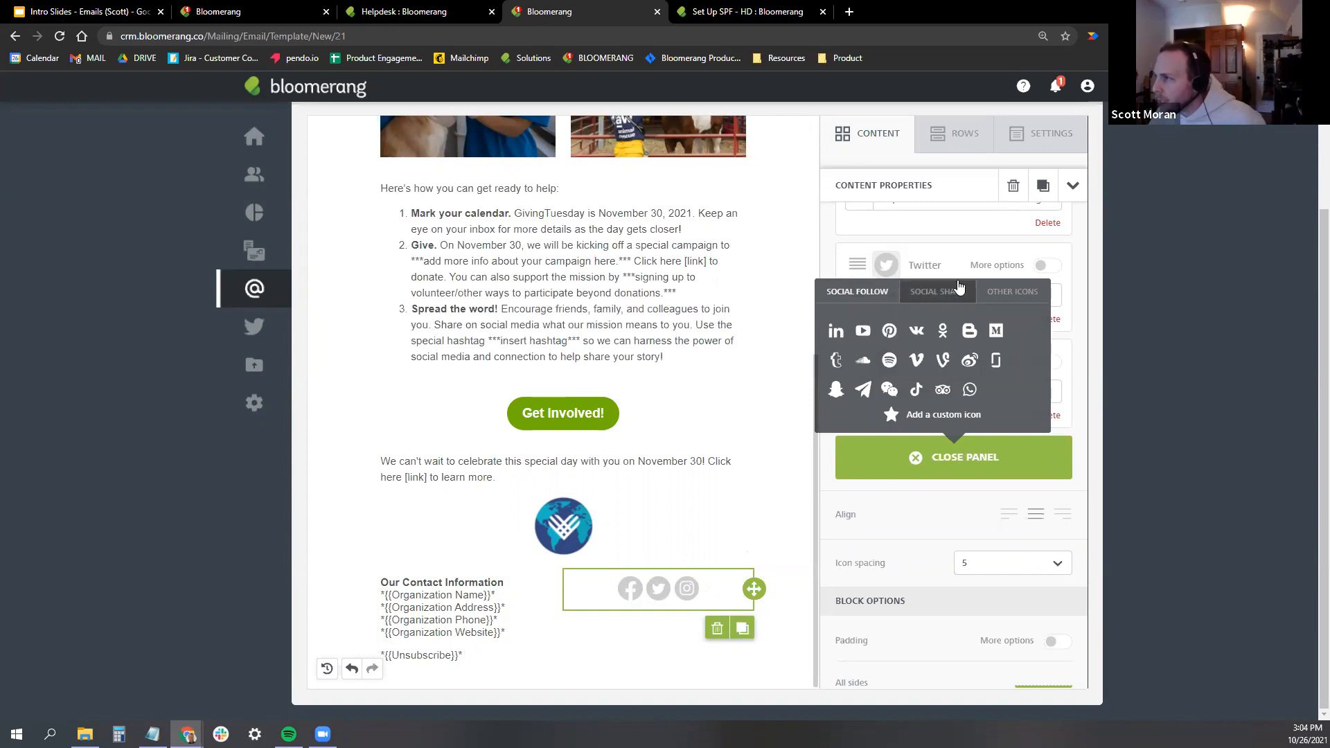
click(918, 361)
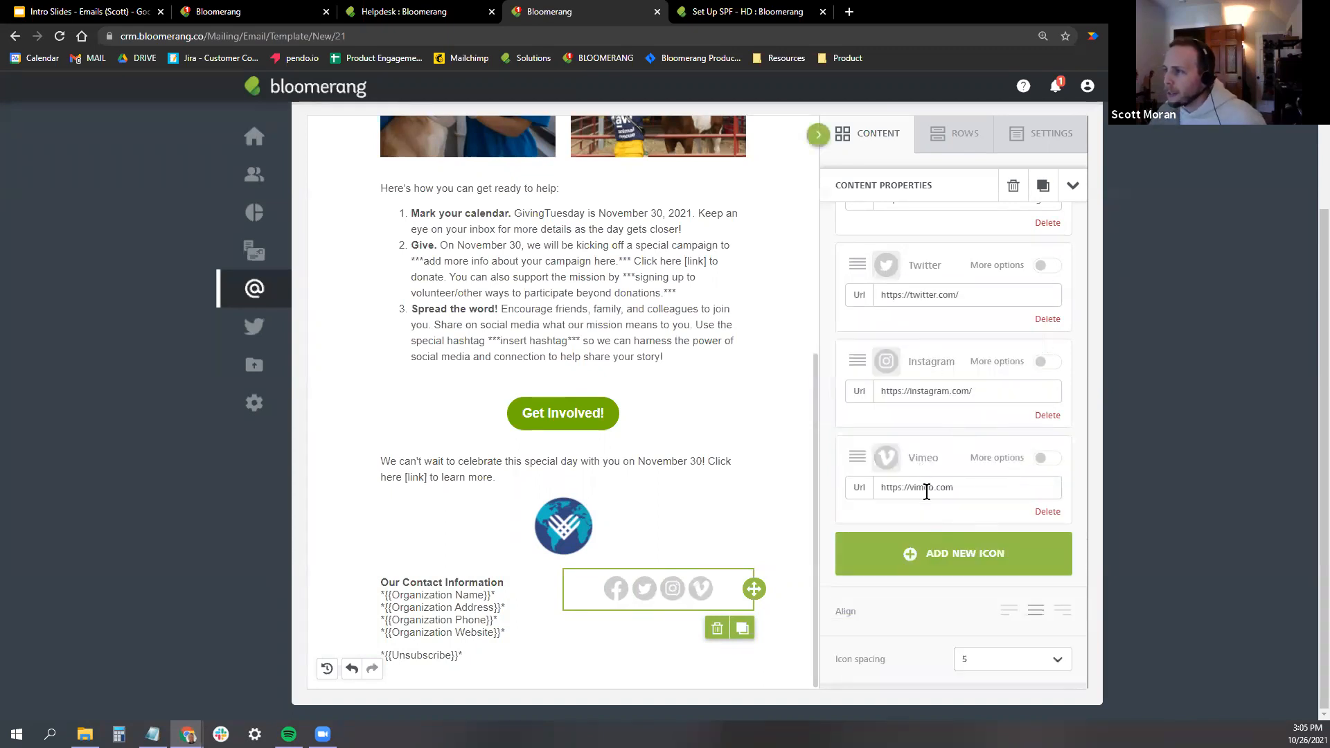
click(949, 561)
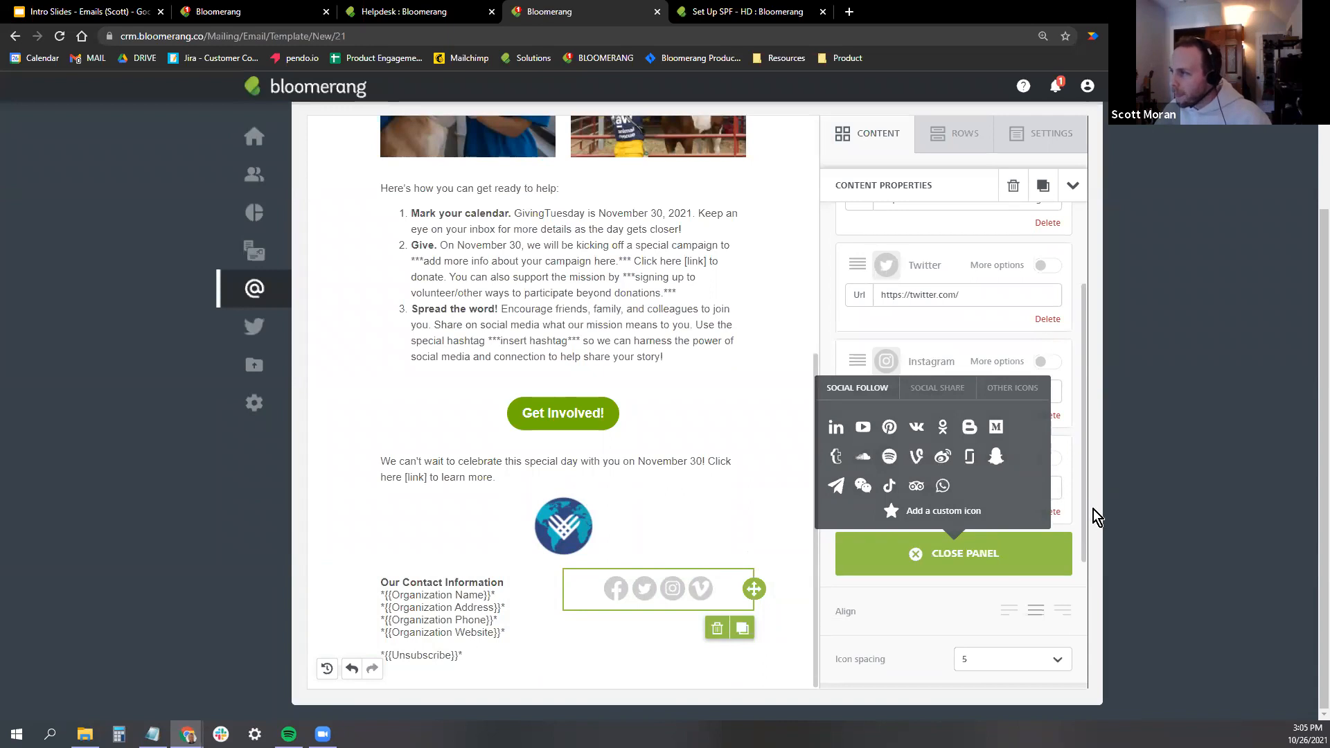
click(935, 562)
Set the social block's icon spacing to 10.
scroll(1038, 459, down, 3)
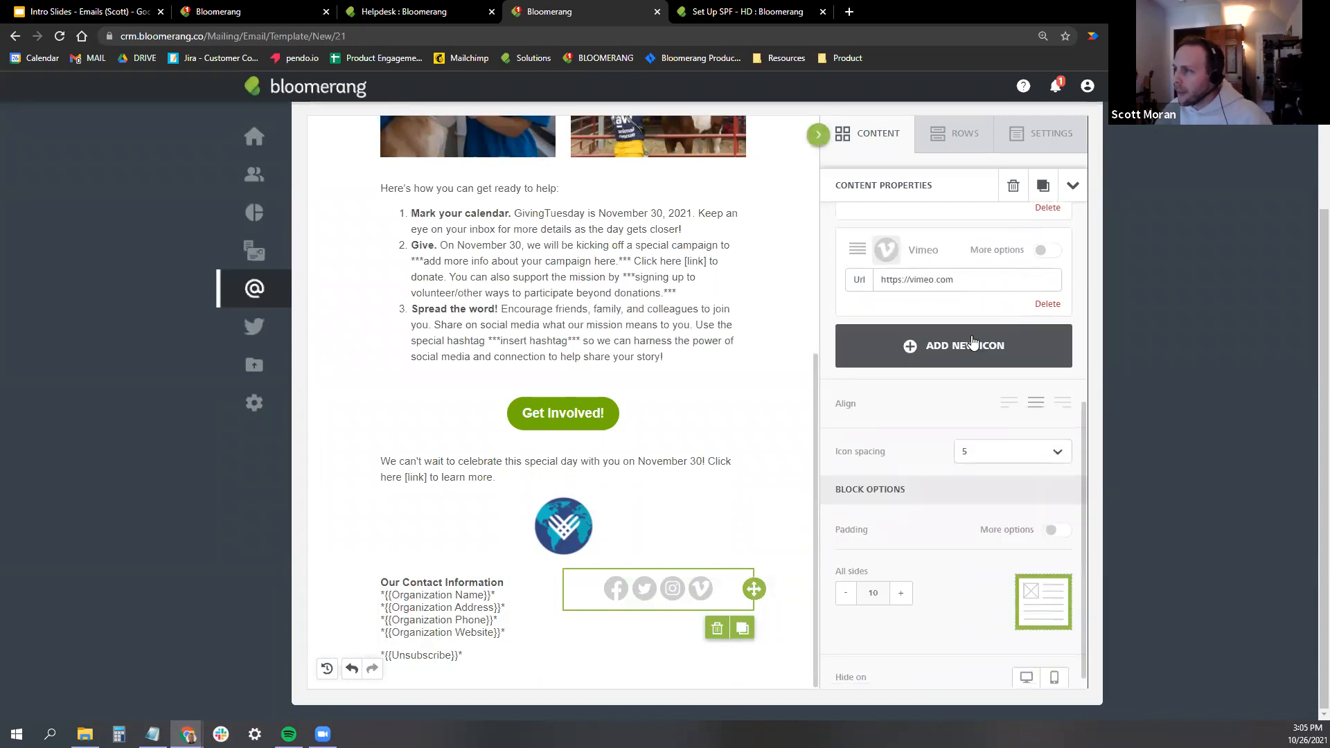
click(1033, 451)
click(977, 511)
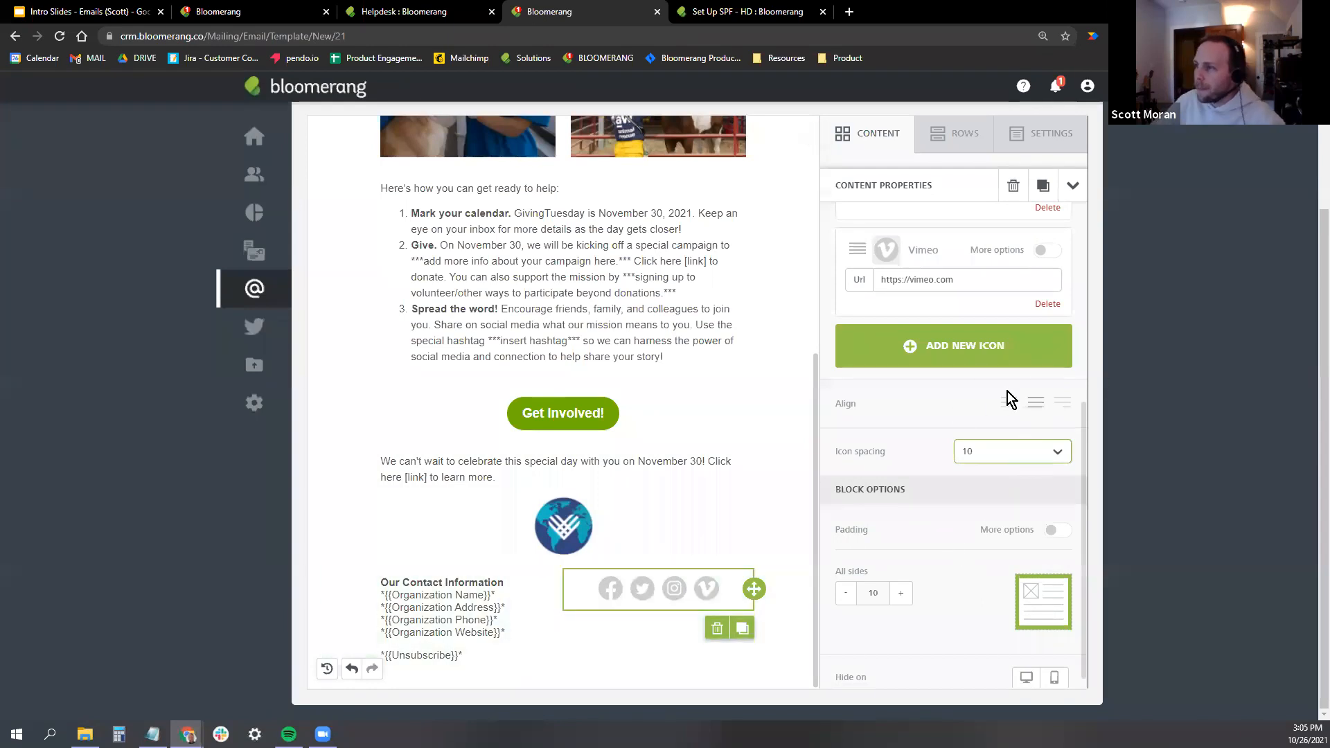
scroll(1043, 284, up, 5)
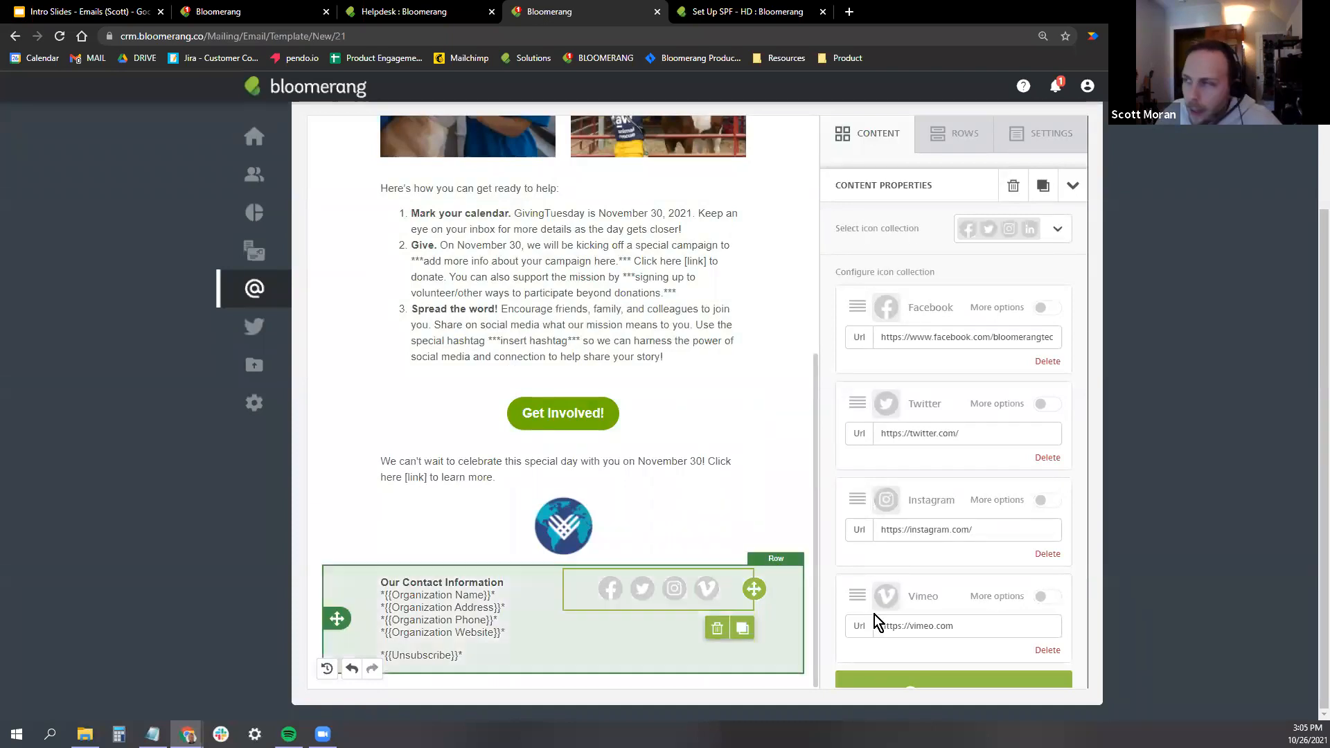
Collapse the editing sidebar to view the email layout across the full width, and expand it again.
click(816, 134)
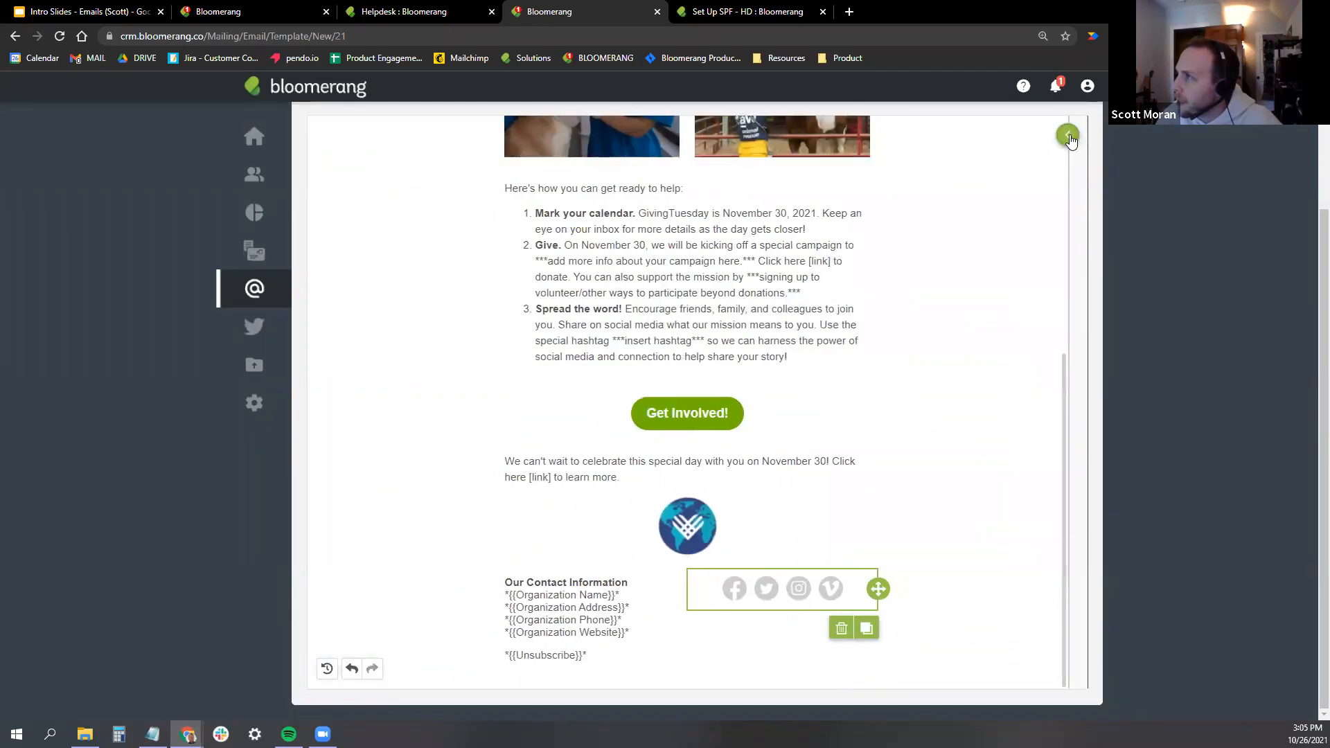
click(1066, 136)
scroll(890, 193, up, 2)
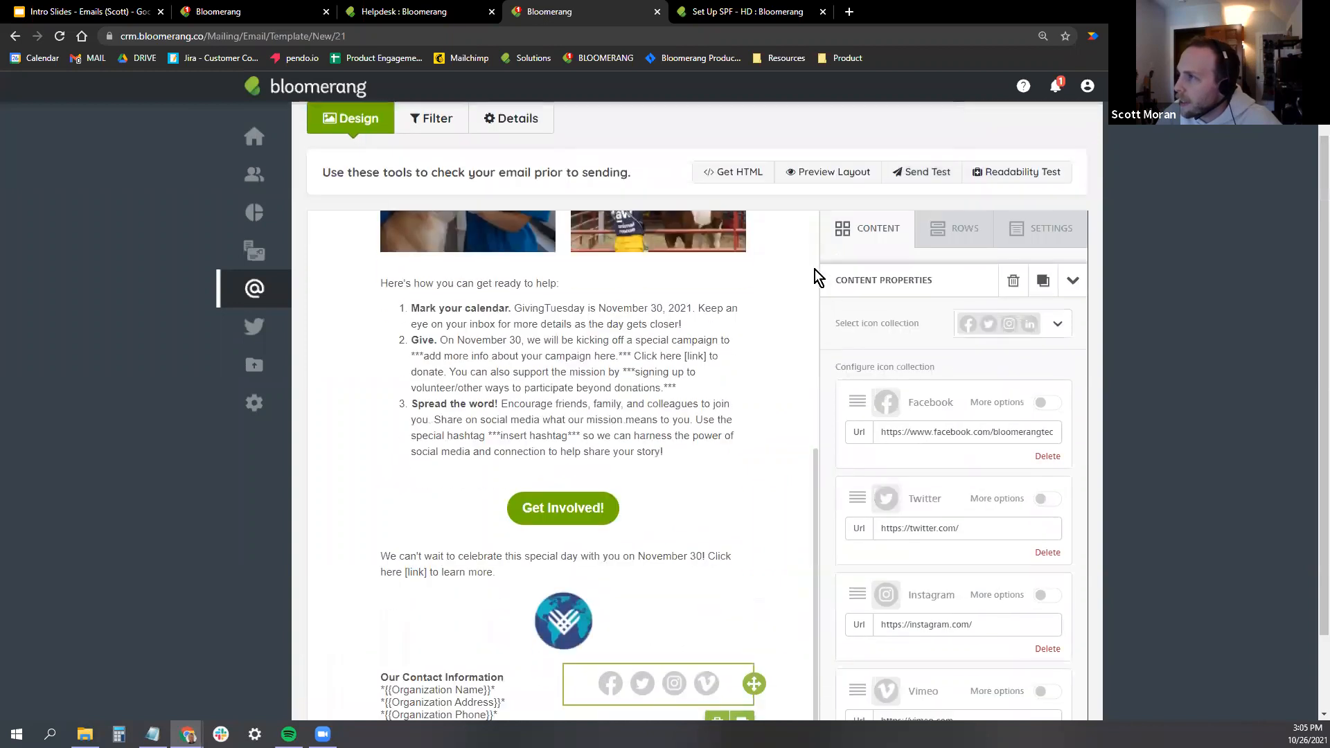
click(819, 234)
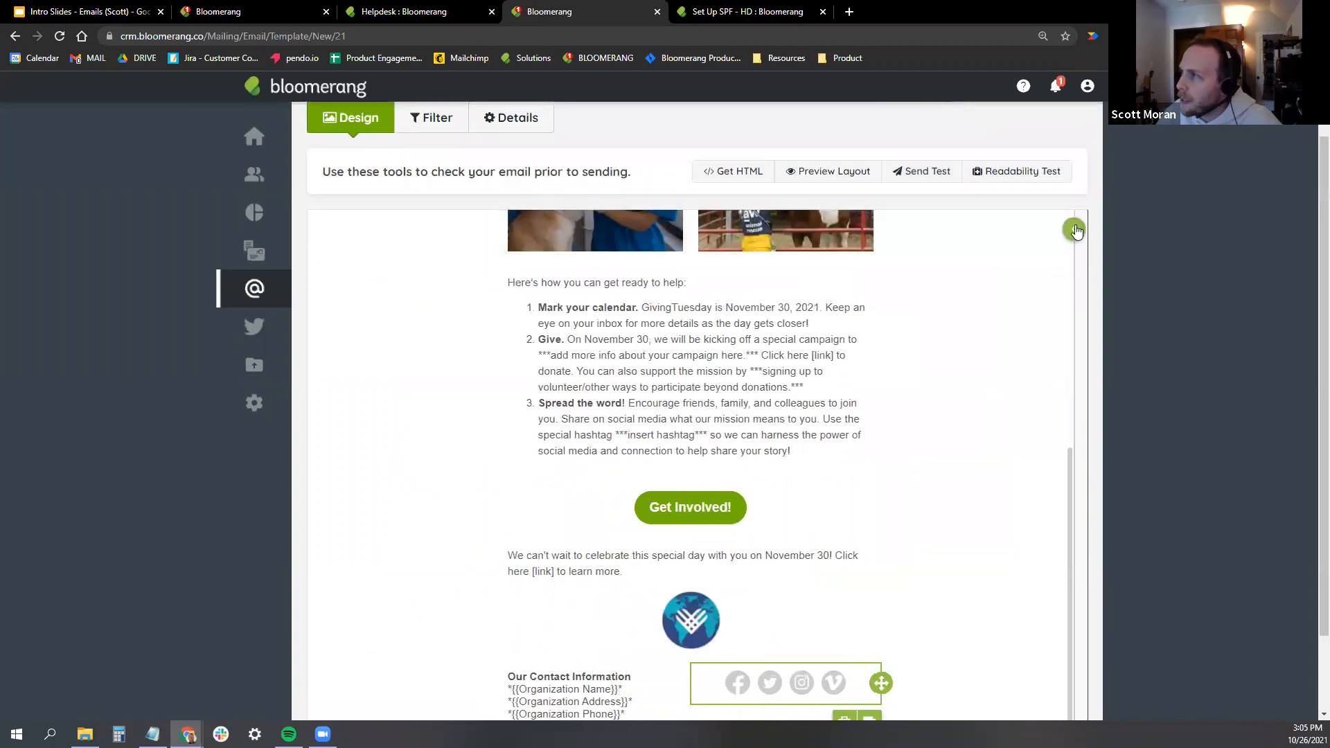
click(1071, 233)
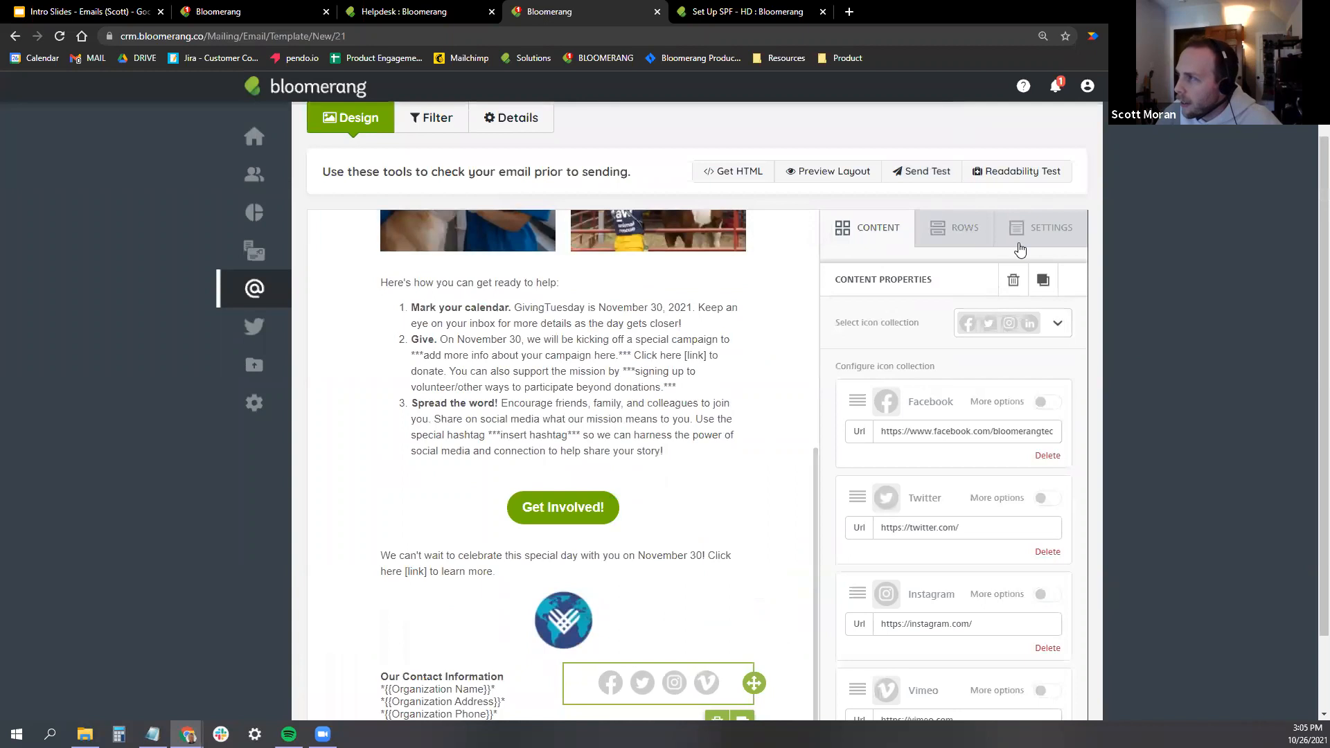
click(818, 230)
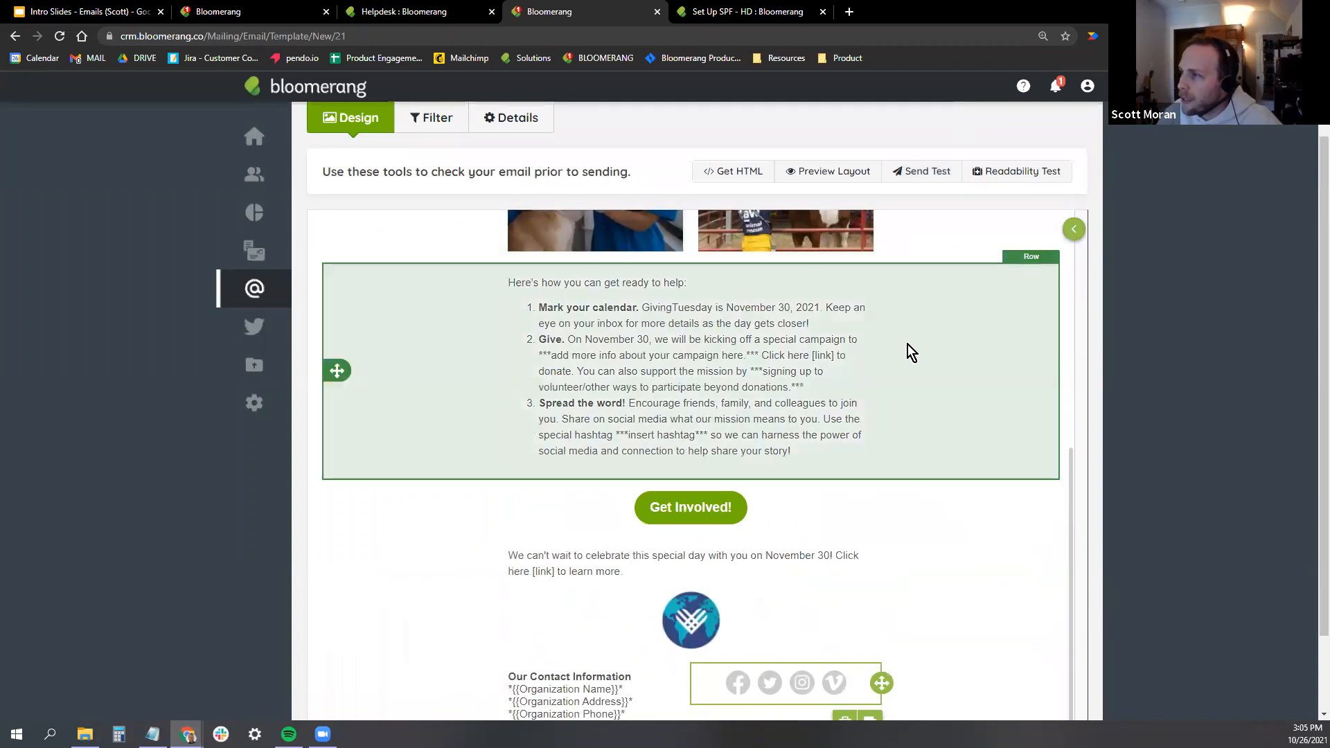
scroll(746, 325, down, 1)
click(1073, 160)
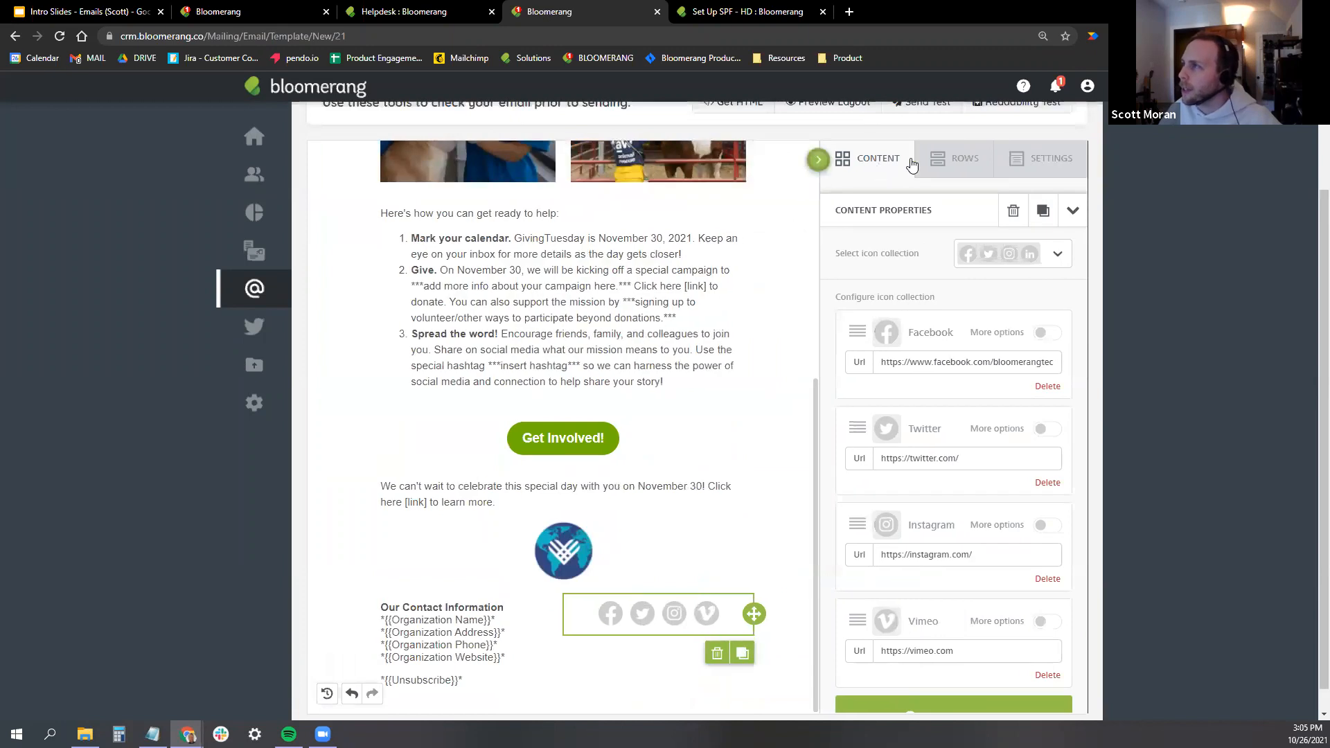
Add an HTML block beneath the Get Involved! button to inspect its sample code, and delete the block.
click(874, 165)
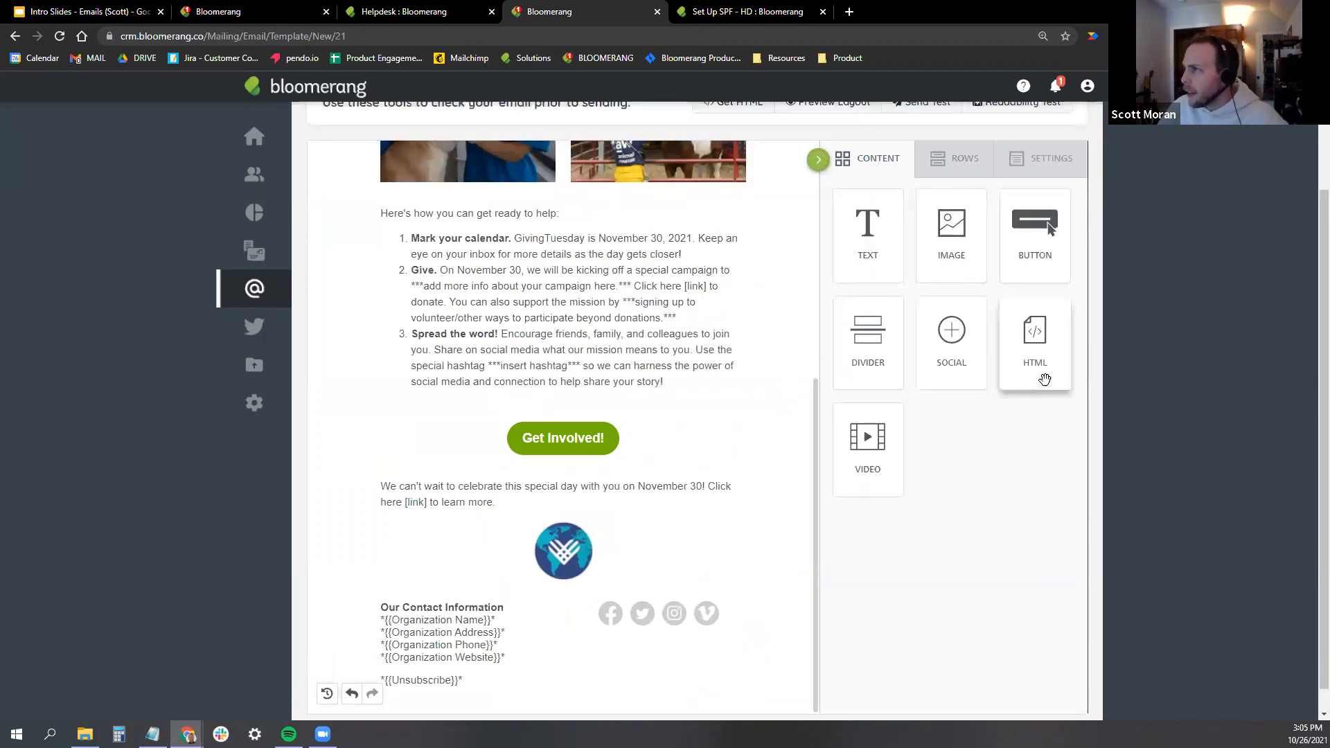
drag(1037, 340, 591, 477)
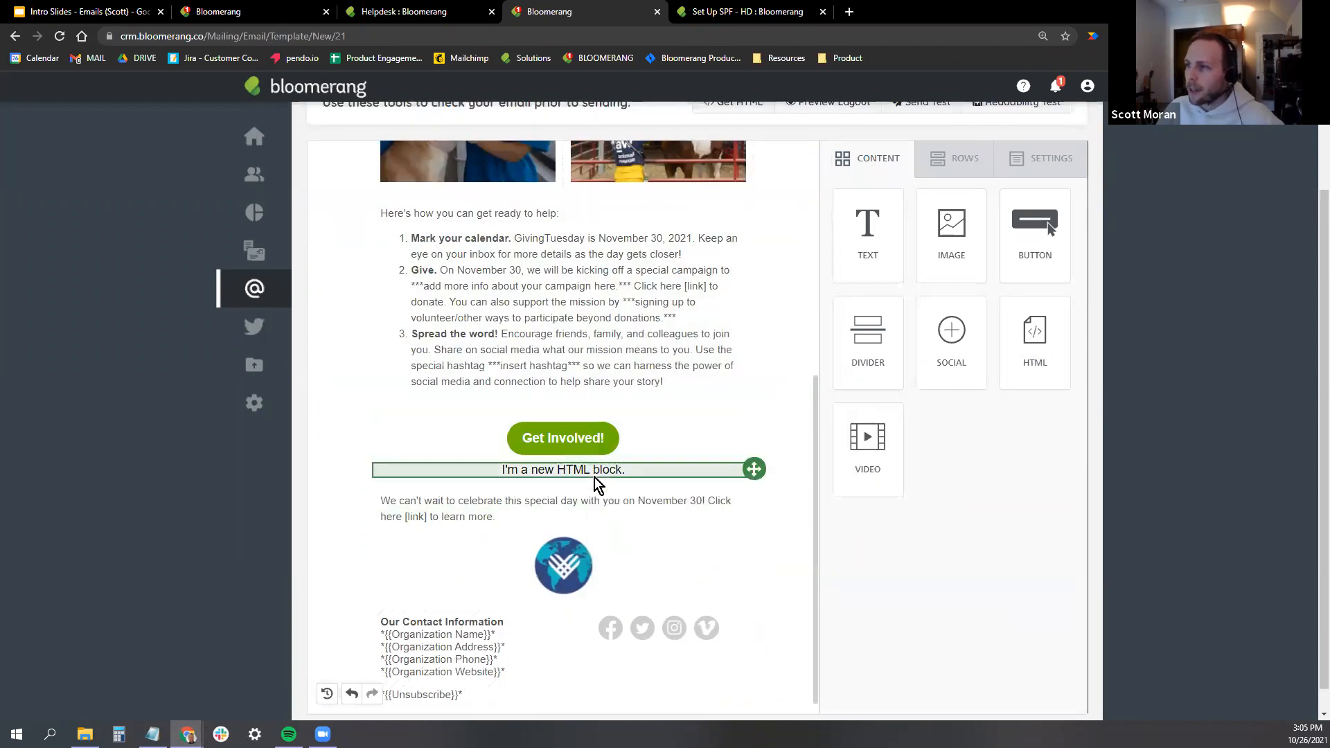
click(577, 473)
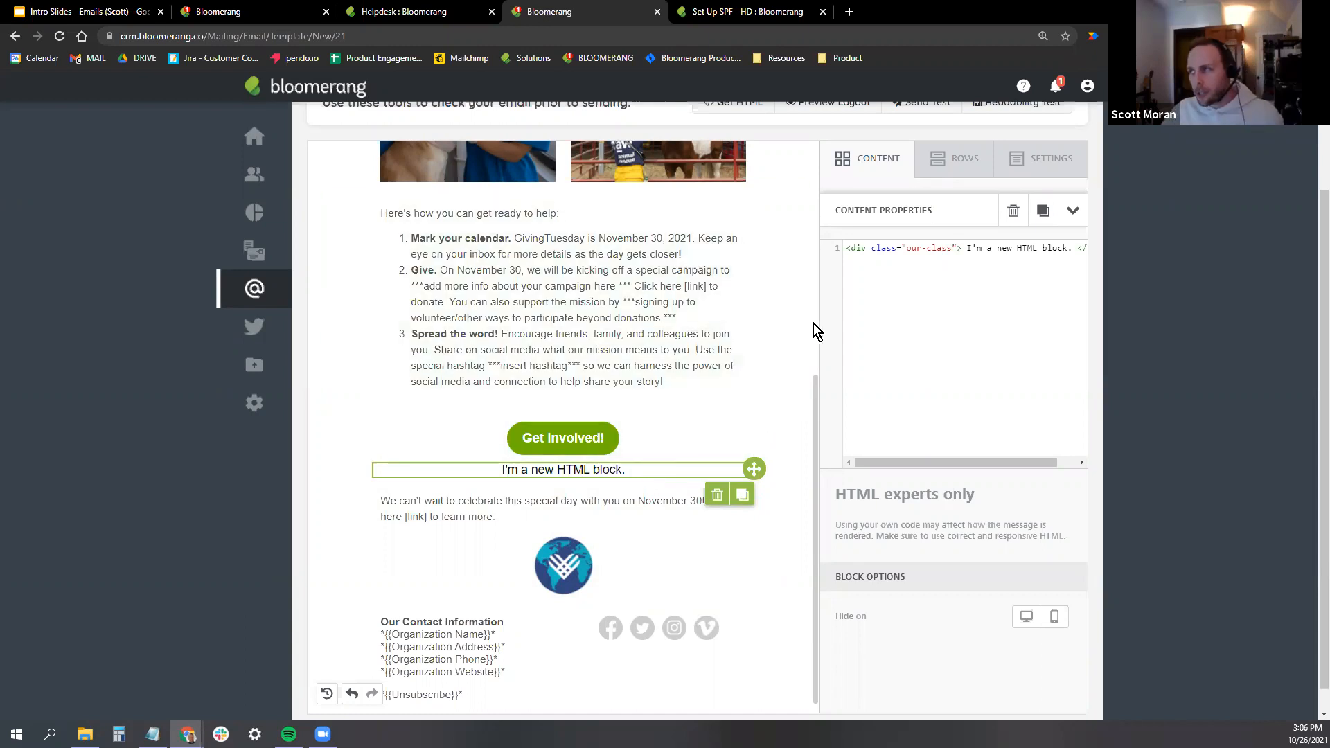
drag(846, 248, 1046, 269)
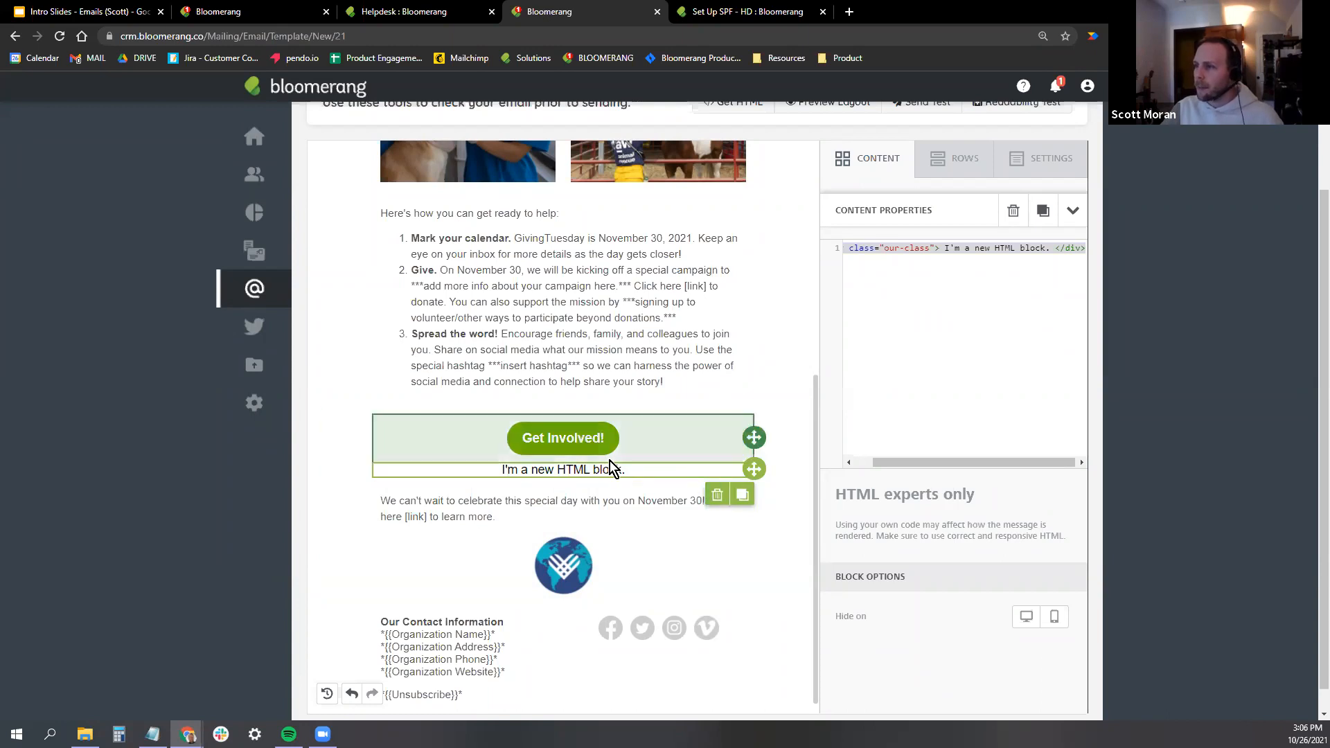
click(718, 498)
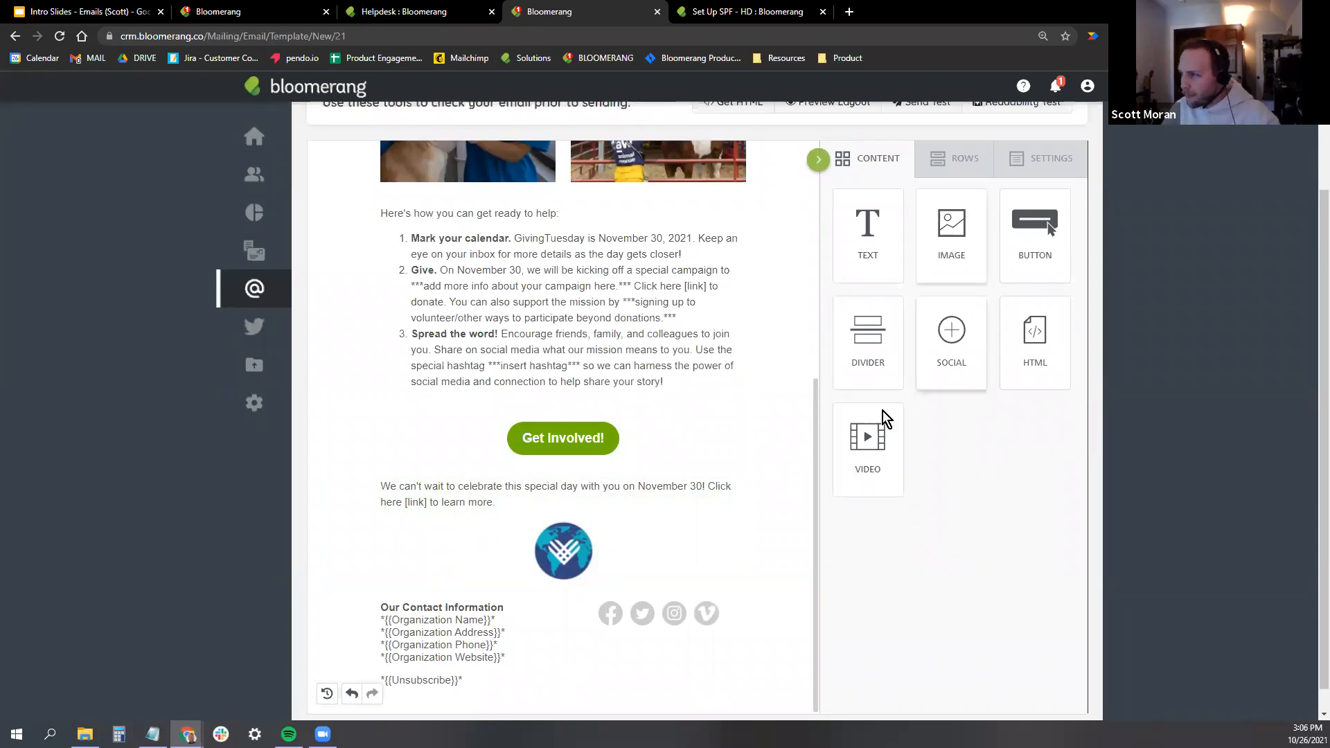
Add a video block between the closing paragraph and the globe logo.
drag(859, 465, 563, 518)
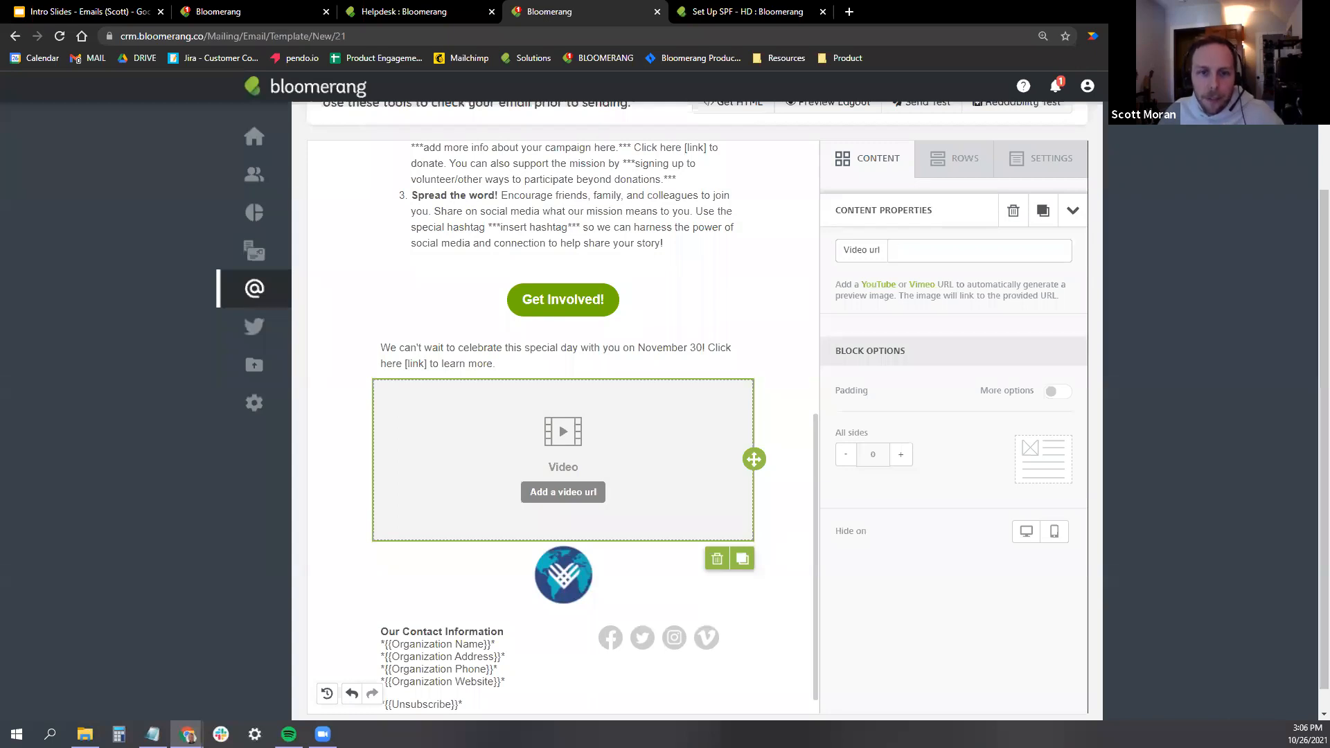
double_click(859, 9)
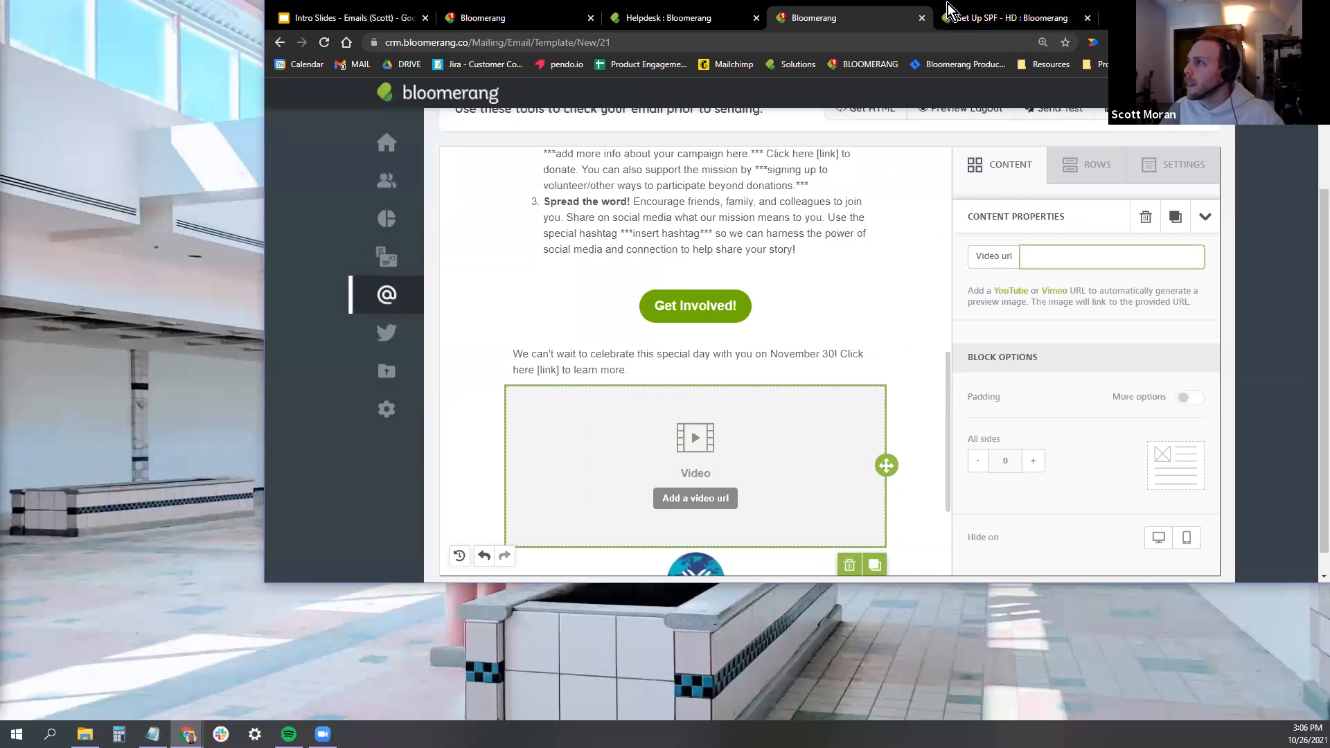
double_click(948, 10)
click(847, 12)
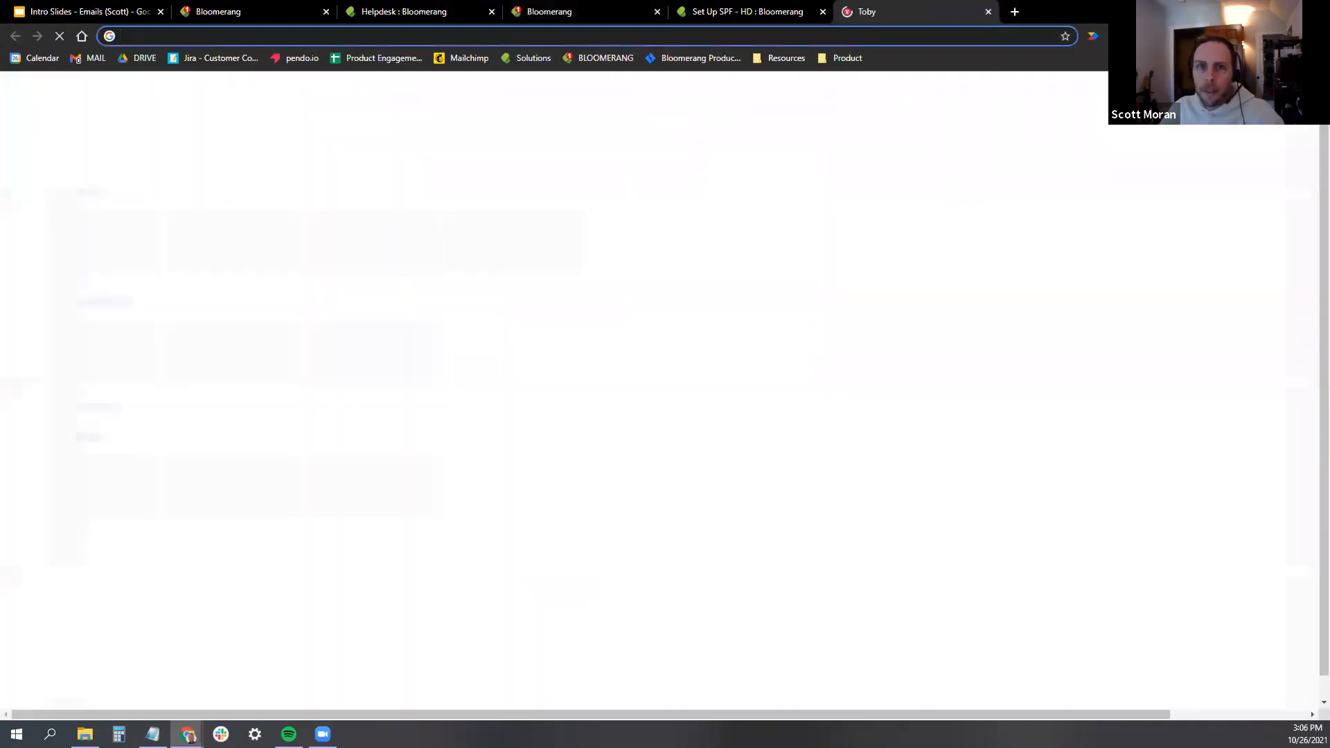
key(ctrl+w)
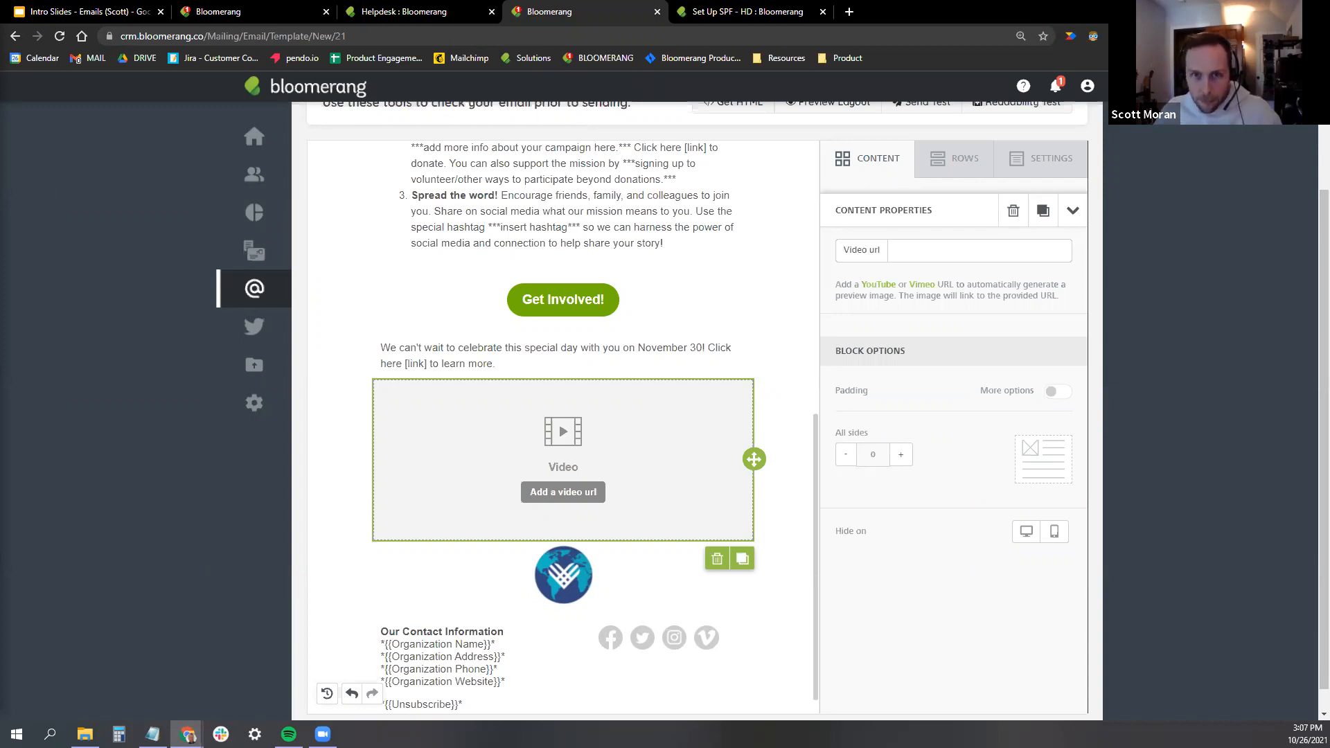
click(986, 252)
text(https://www.youtube.com/watch?v=aAd5jet1wGY&ab_channel=Bloomerang)
key(BackSpace)
key(BackSpace)
key(BackSpace)
key(BackSpace)
key(BackSpace)
key(BackSpace)
key(BackSpace)
key(BackSpace)
key(BackSpace)
key(BackSpace)
key(BackSpace)
key(BackSpace)
key(BackSpace)
key(BackSpace)
key(BackSpace)
key(BackSpace)
key(BackSpace)
key(BackSpace)
key(BackSpace)
key(BackSpace)
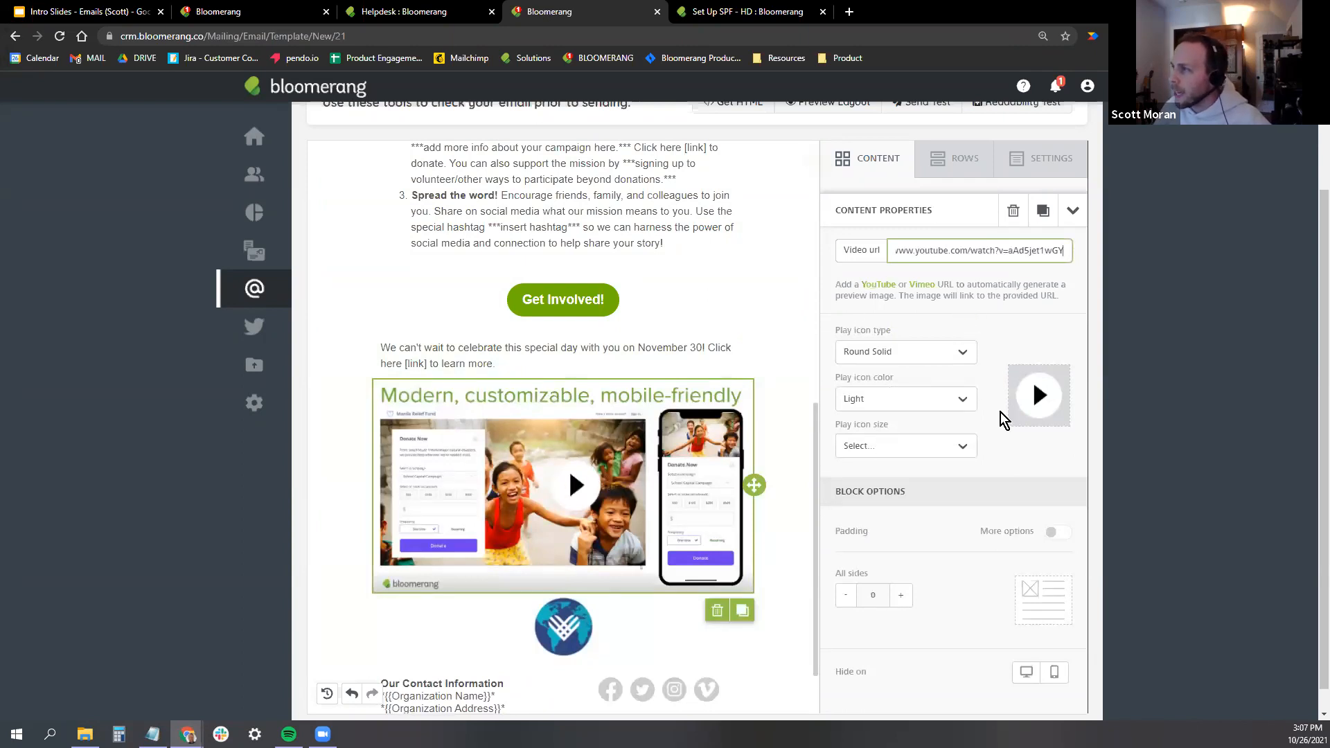
Set the video's play icon color to Dark and its size to 80px.
click(963, 356)
click(959, 380)
click(952, 399)
click(857, 453)
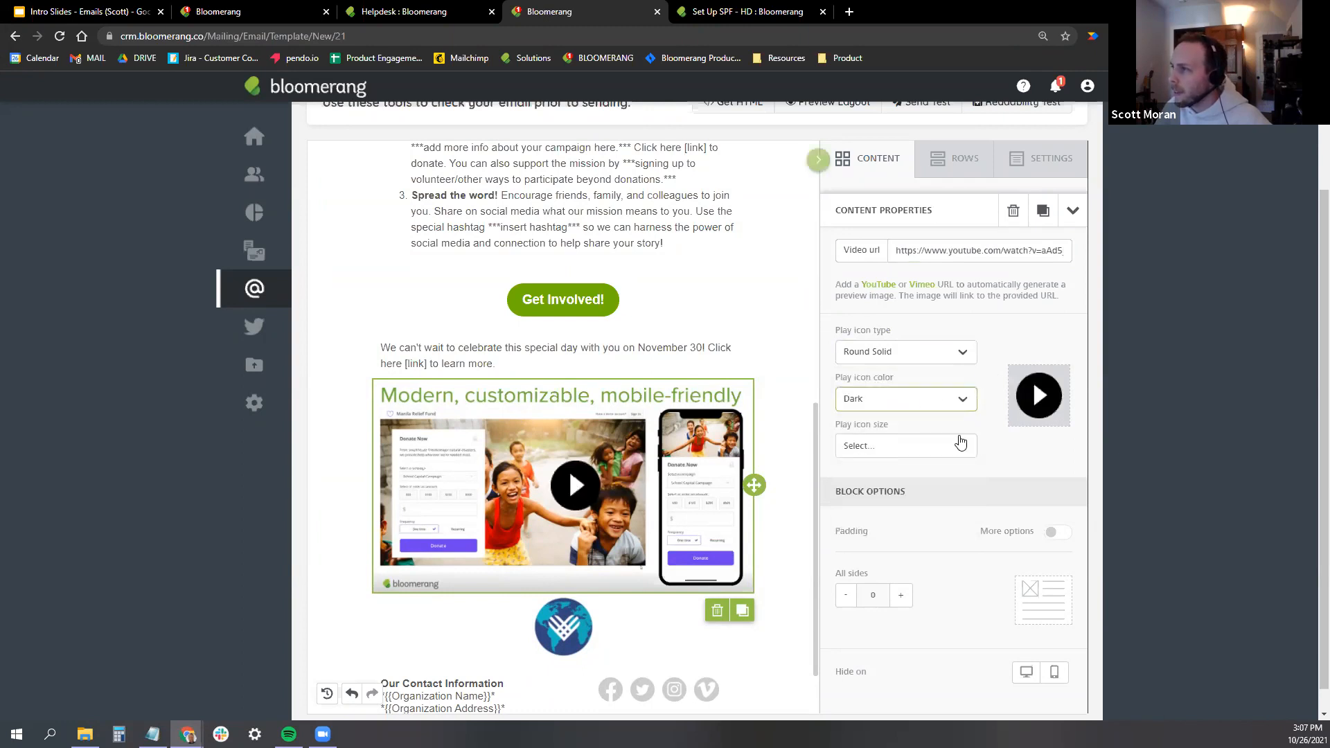
click(860, 449)
click(866, 616)
Try the Rectangle Outline and Round Outline play icon types on the video, and settle on Rectangle.
click(927, 351)
click(874, 451)
click(929, 351)
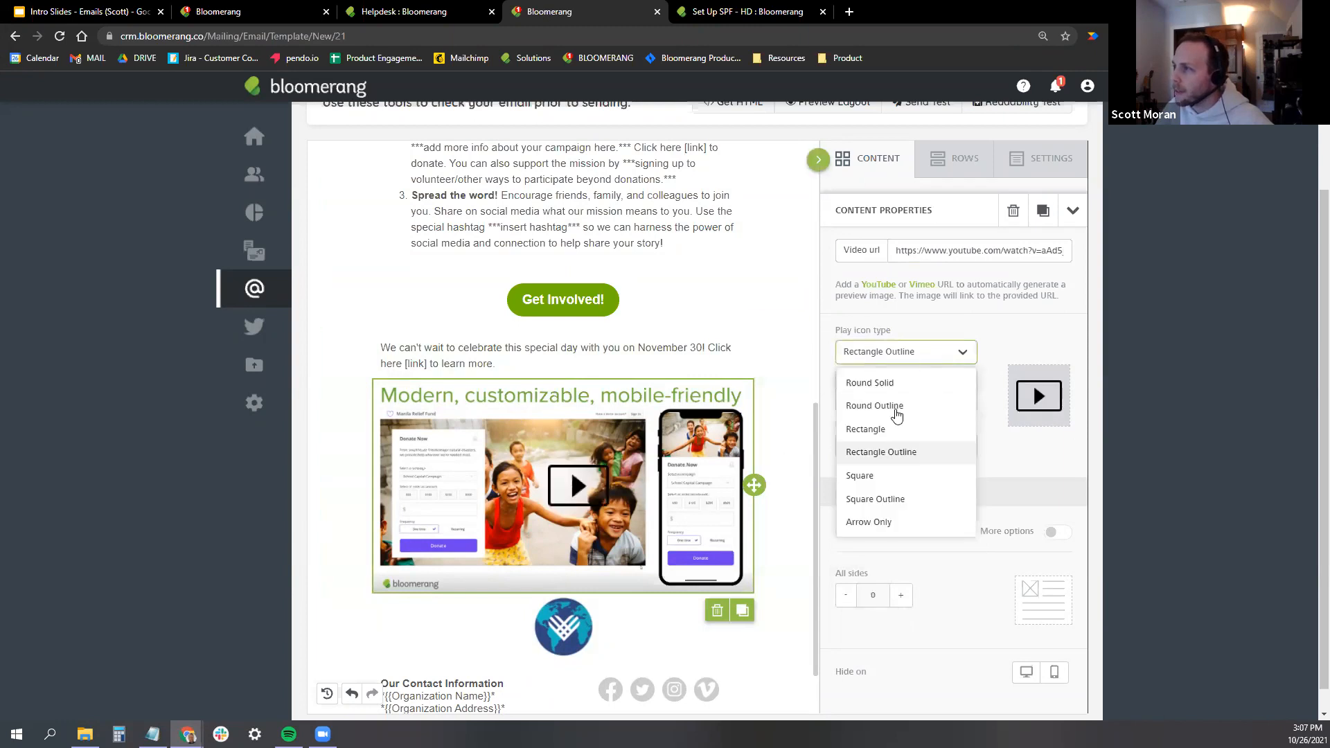
click(910, 408)
click(893, 355)
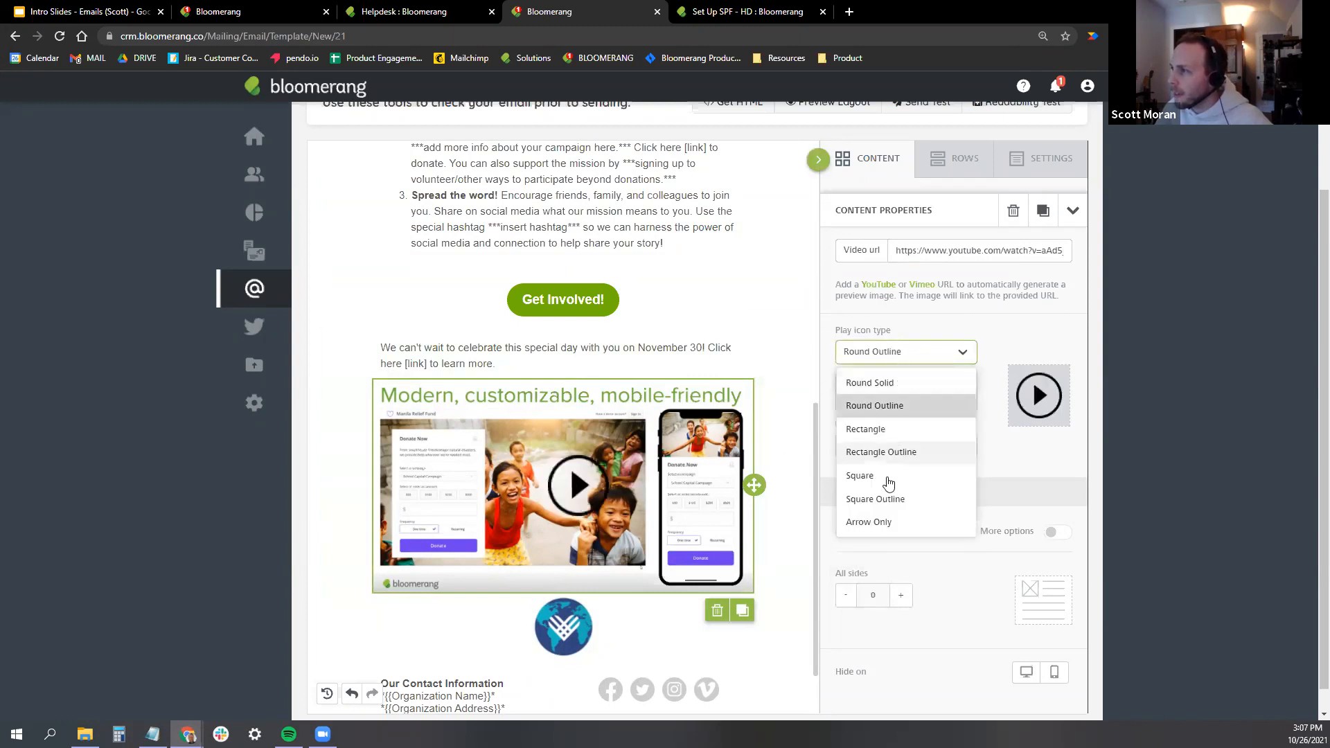
click(898, 430)
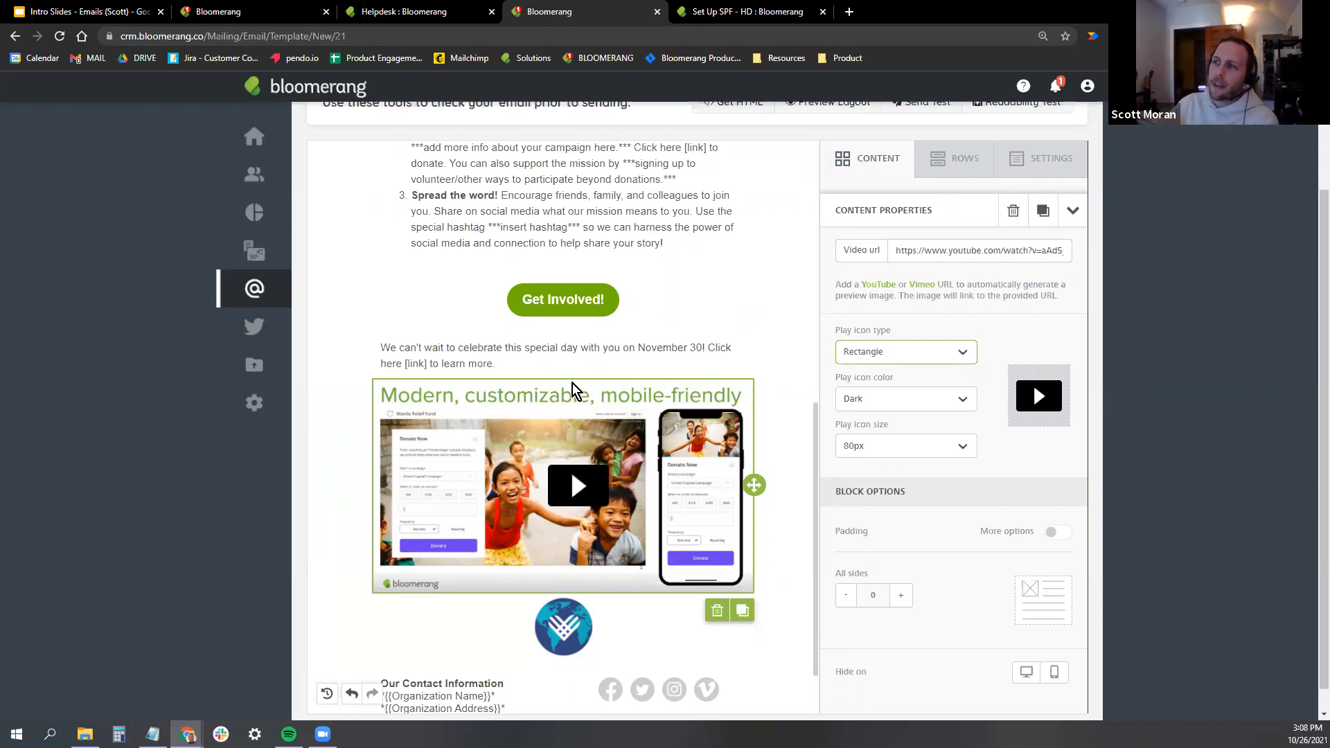
Review the whole email layout from the header logo through the video to the footer.
scroll(977, 332, up, 2)
scroll(970, 443, down, 2)
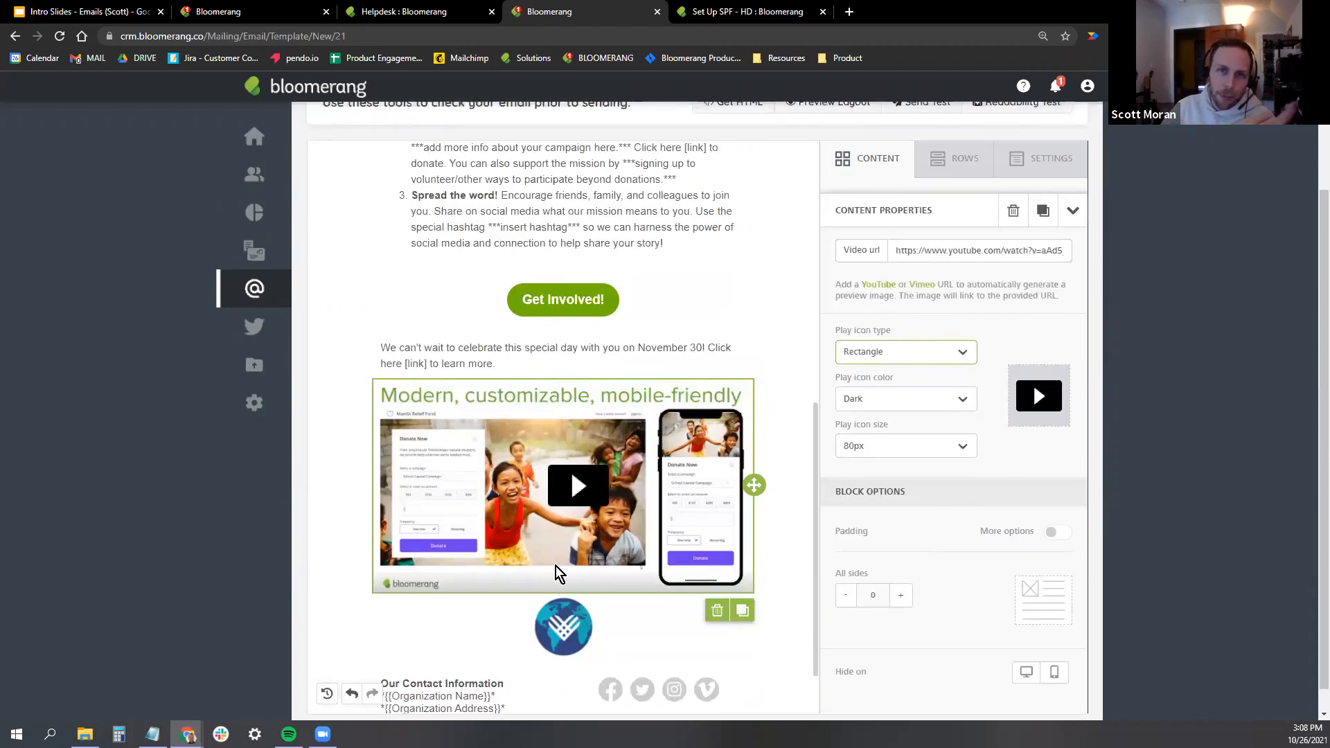
scroll(619, 465, down, 1)
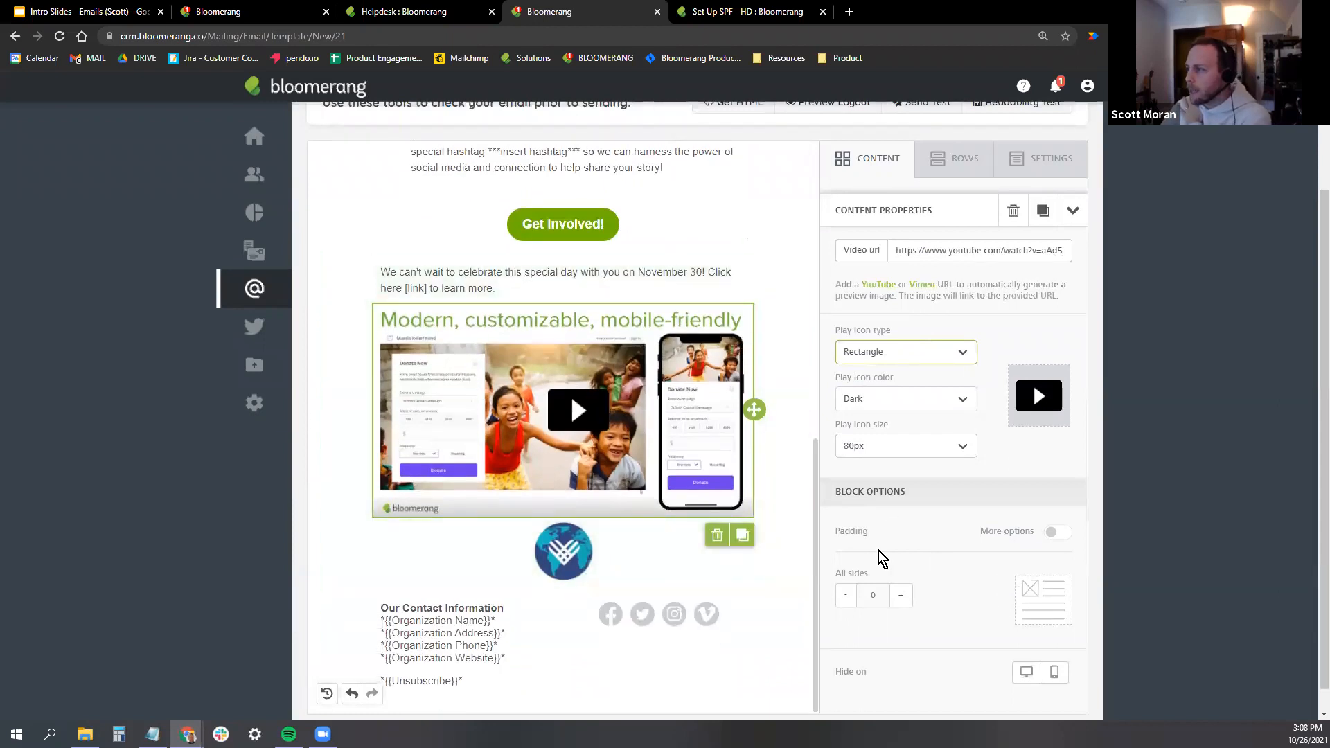
scroll(388, 432, down, 1)
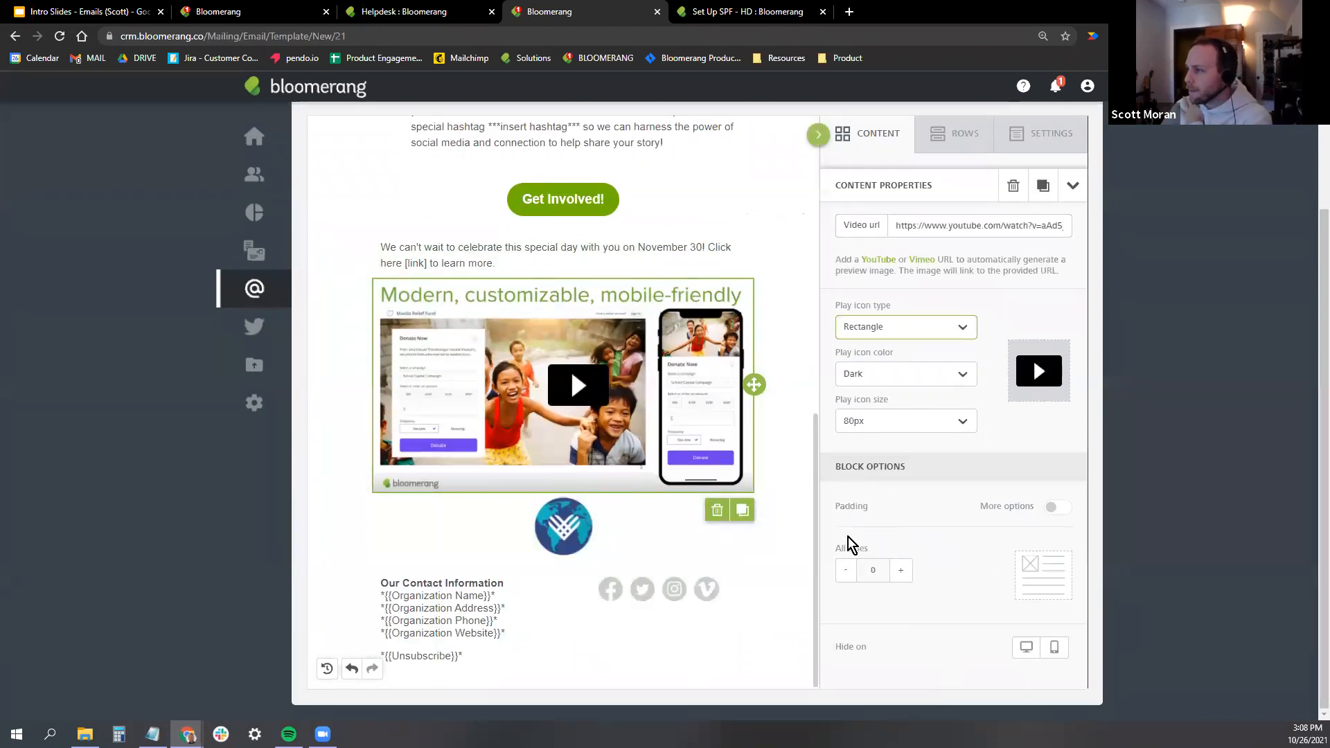
scroll(613, 416, up, 4)
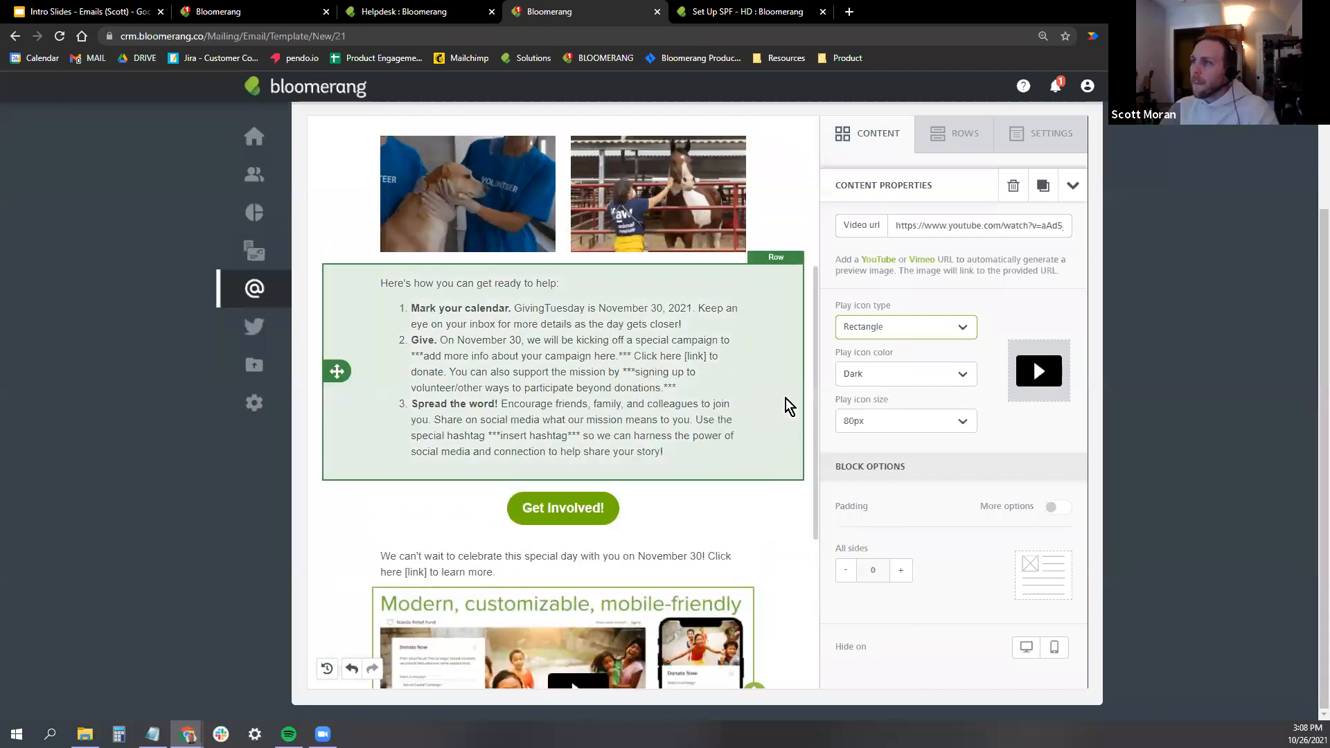
scroll(786, 406, up, 4)
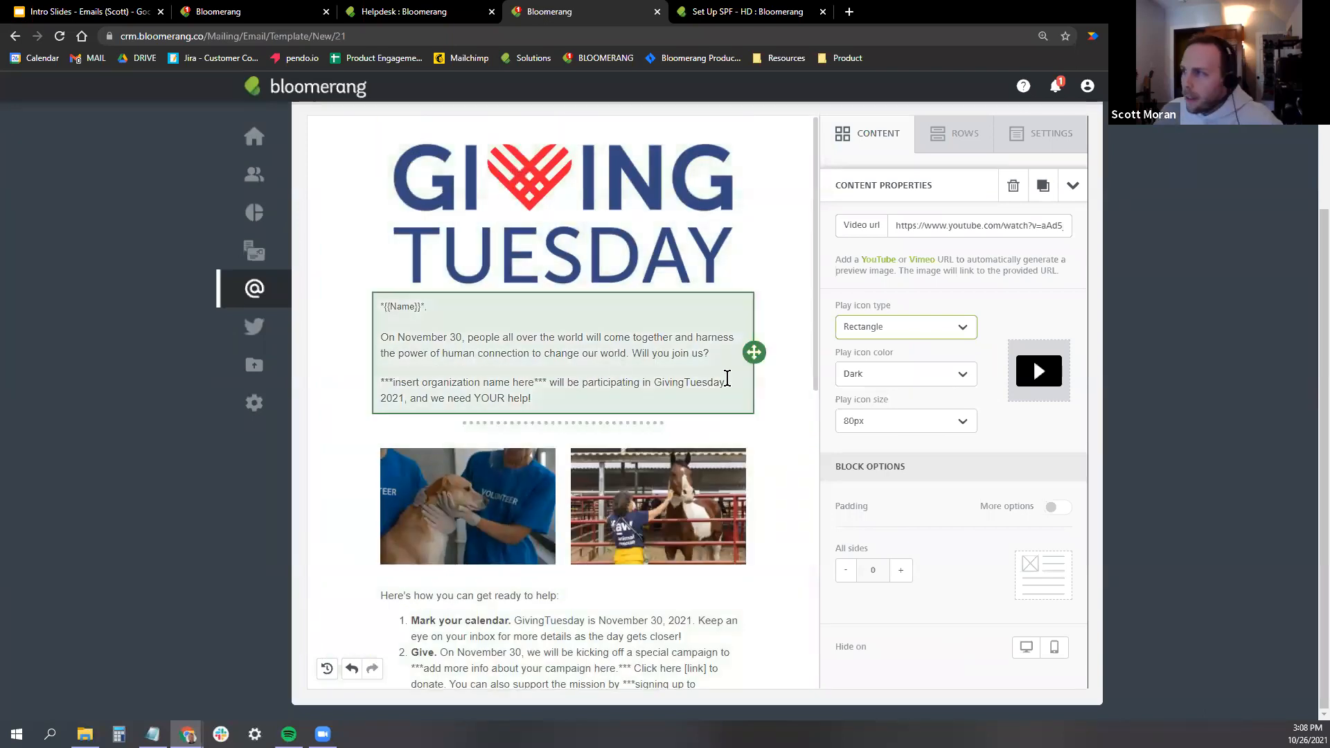
scroll(804, 413, up, 3)
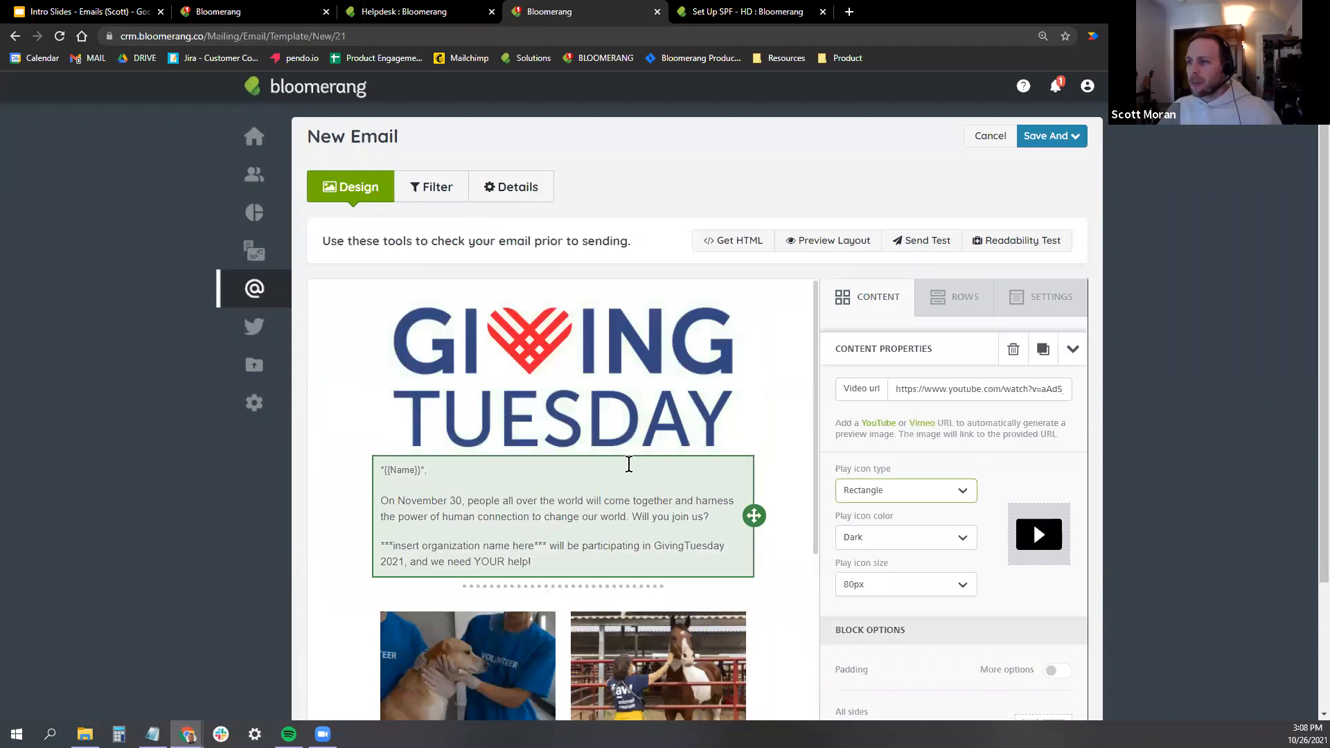
scroll(623, 485, down, 2)
scroll(721, 490, down, 3)
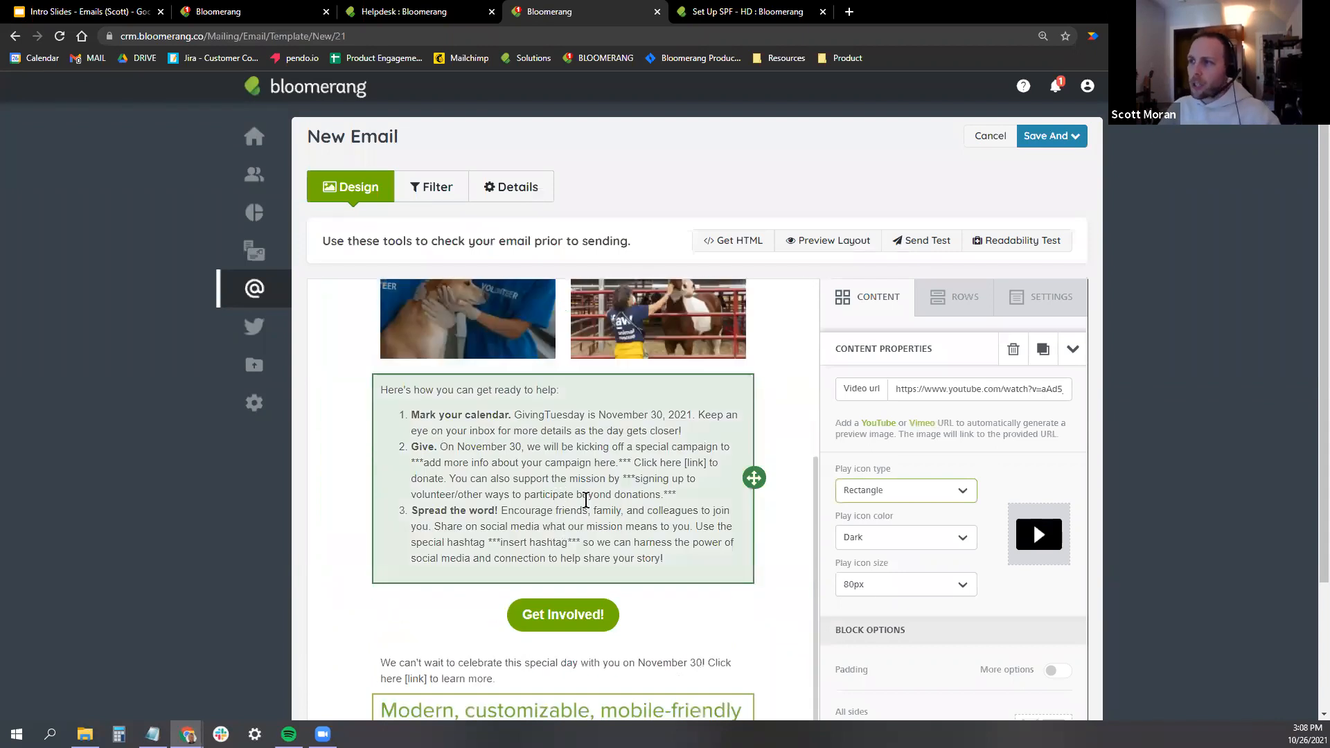
scroll(721, 490, up, 8)
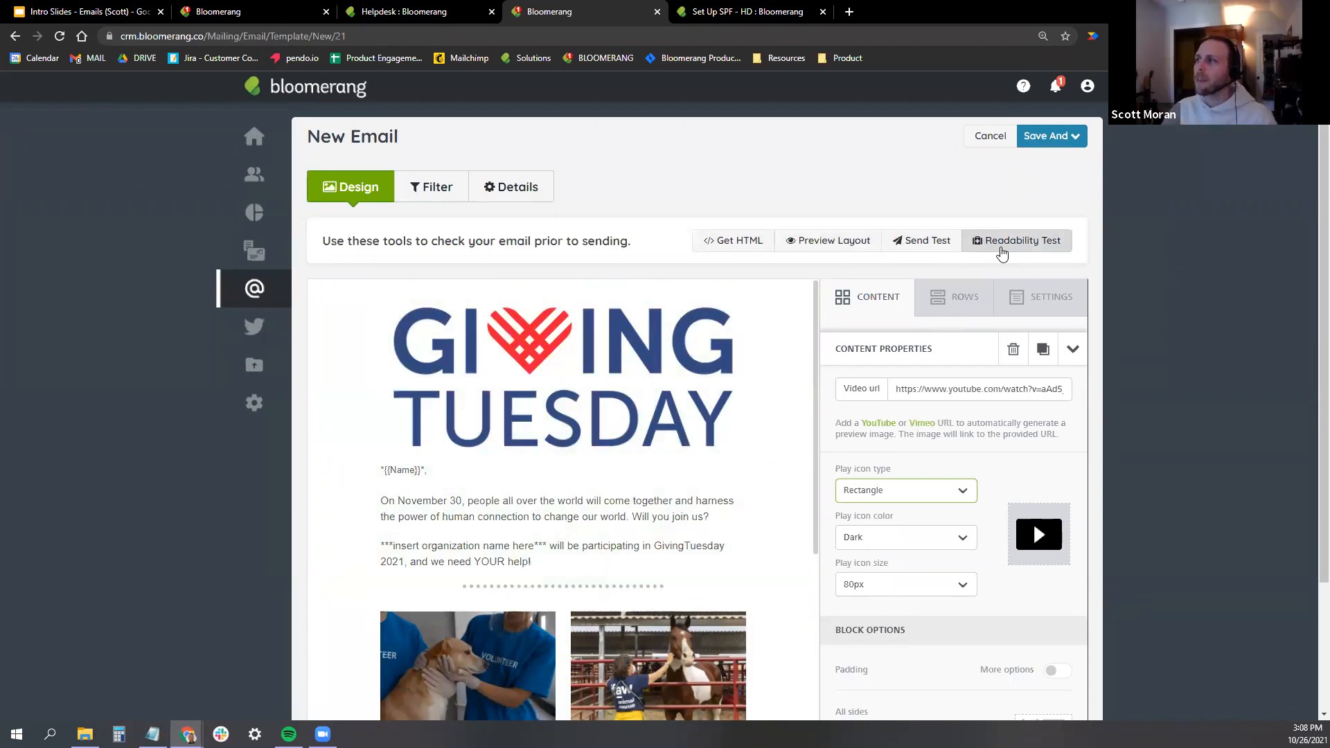
Run the readability test on the email, review its results and close them.
click(1001, 248)
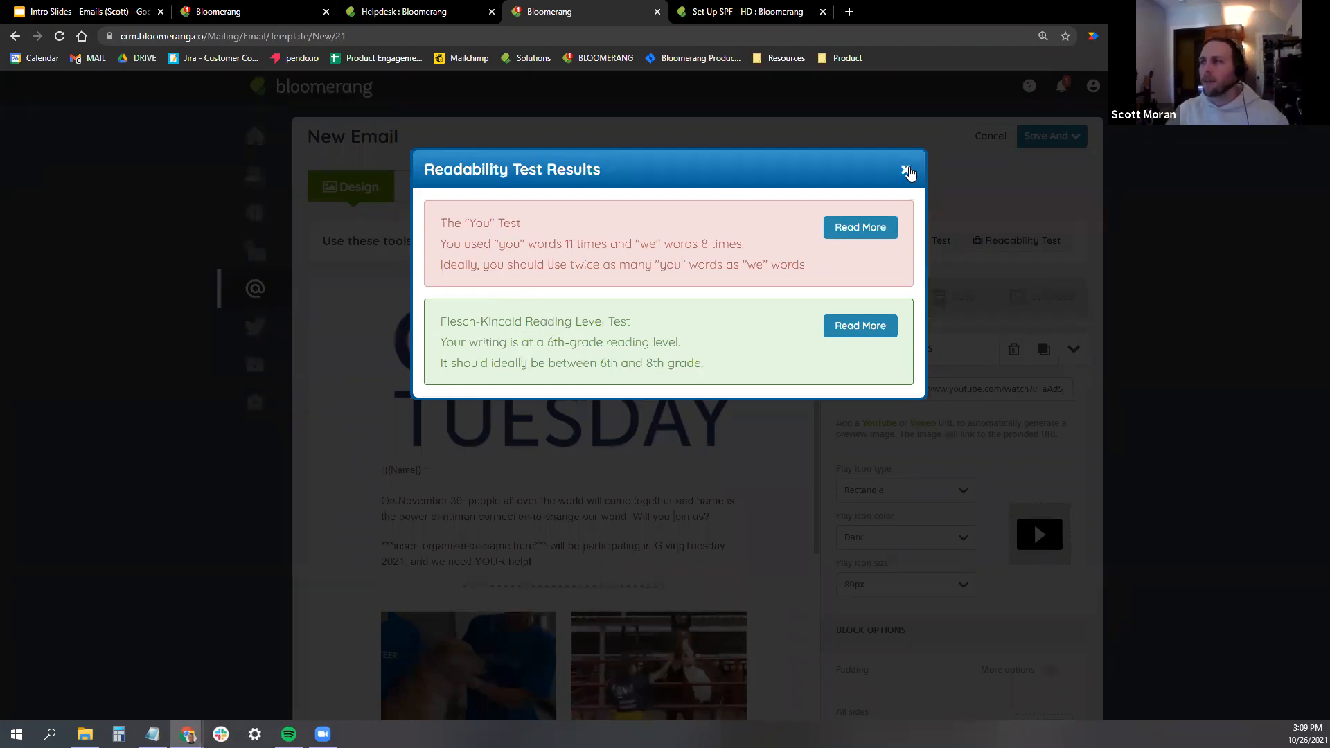
click(907, 171)
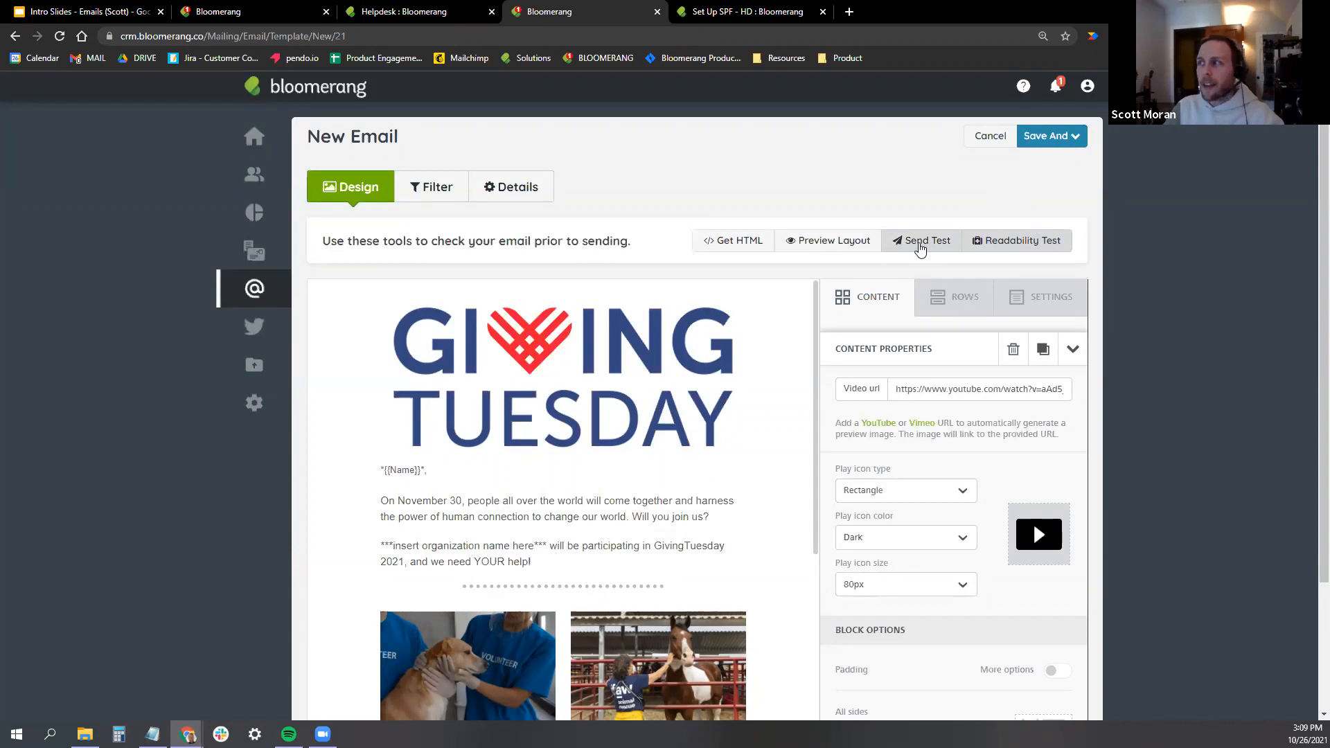
Change the first test recipient's e-mail domain ending to .com and send the test email.
click(922, 244)
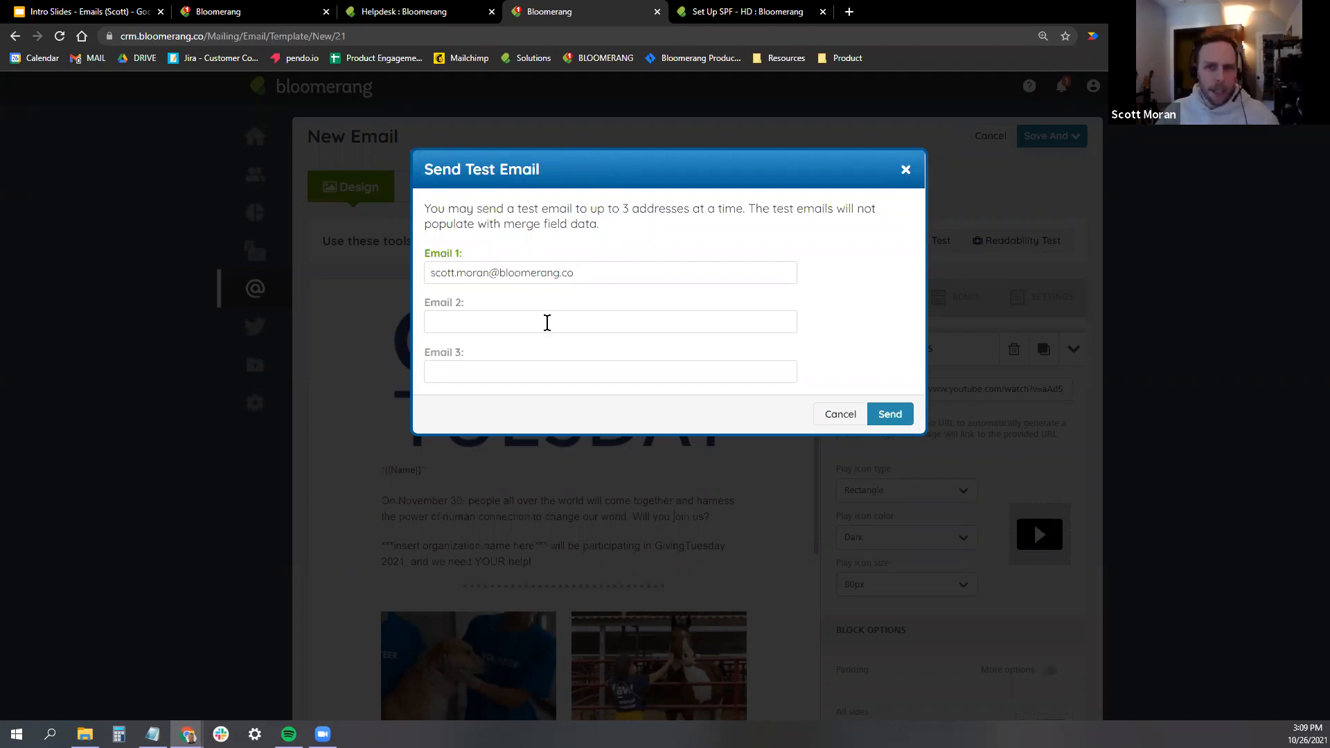
click(516, 373)
click(873, 282)
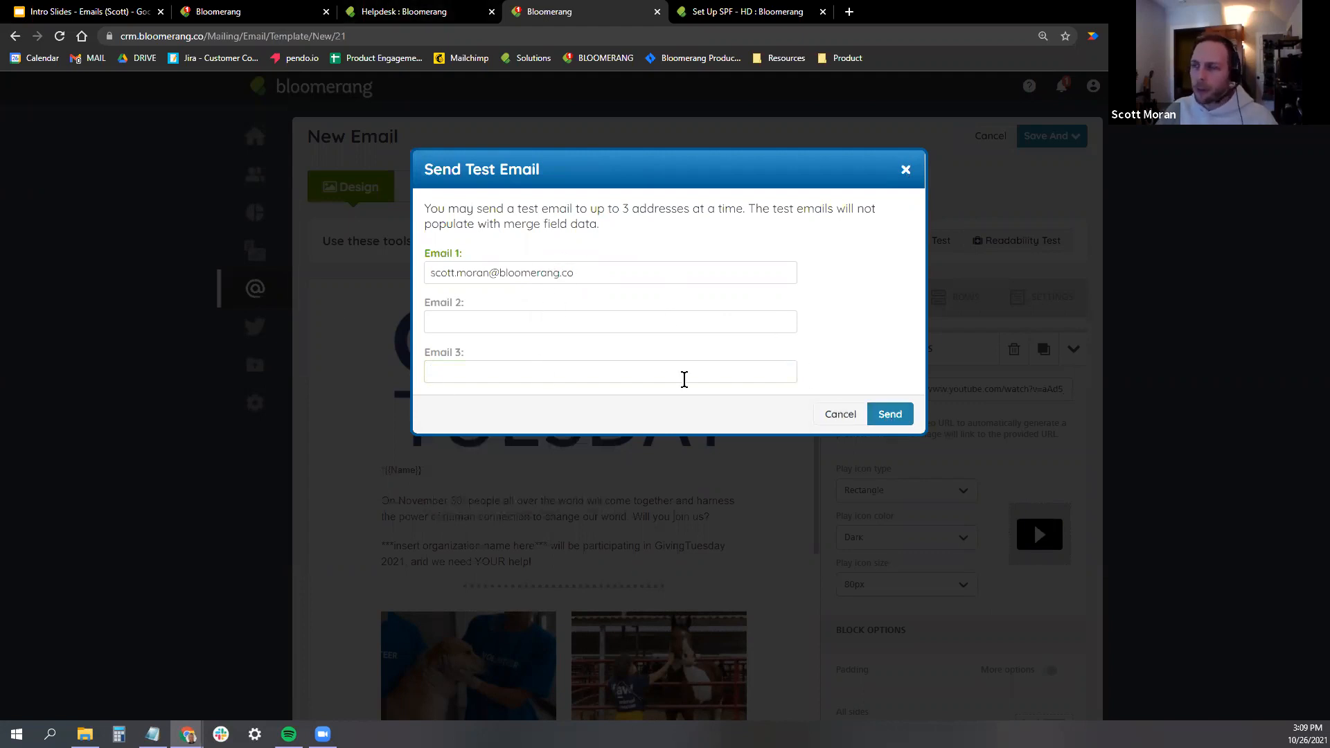
click(604, 273)
text(m)
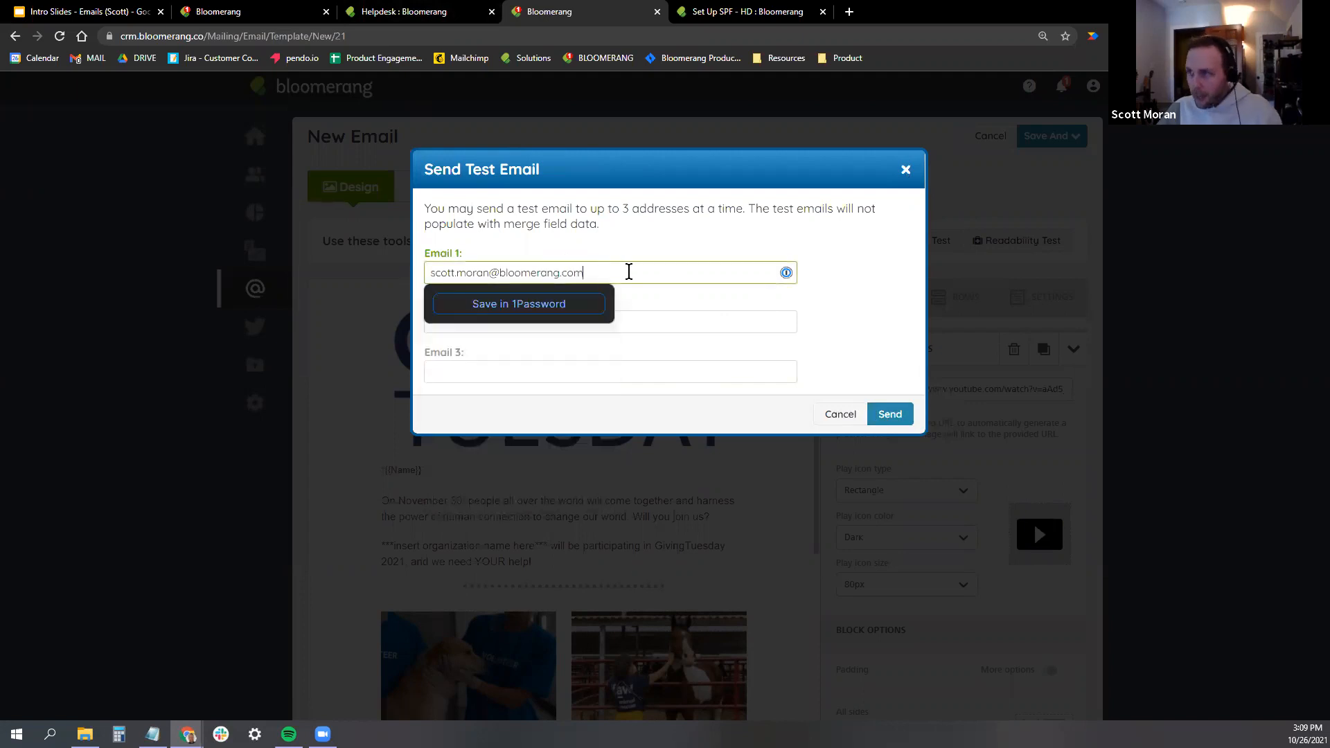
click(890, 414)
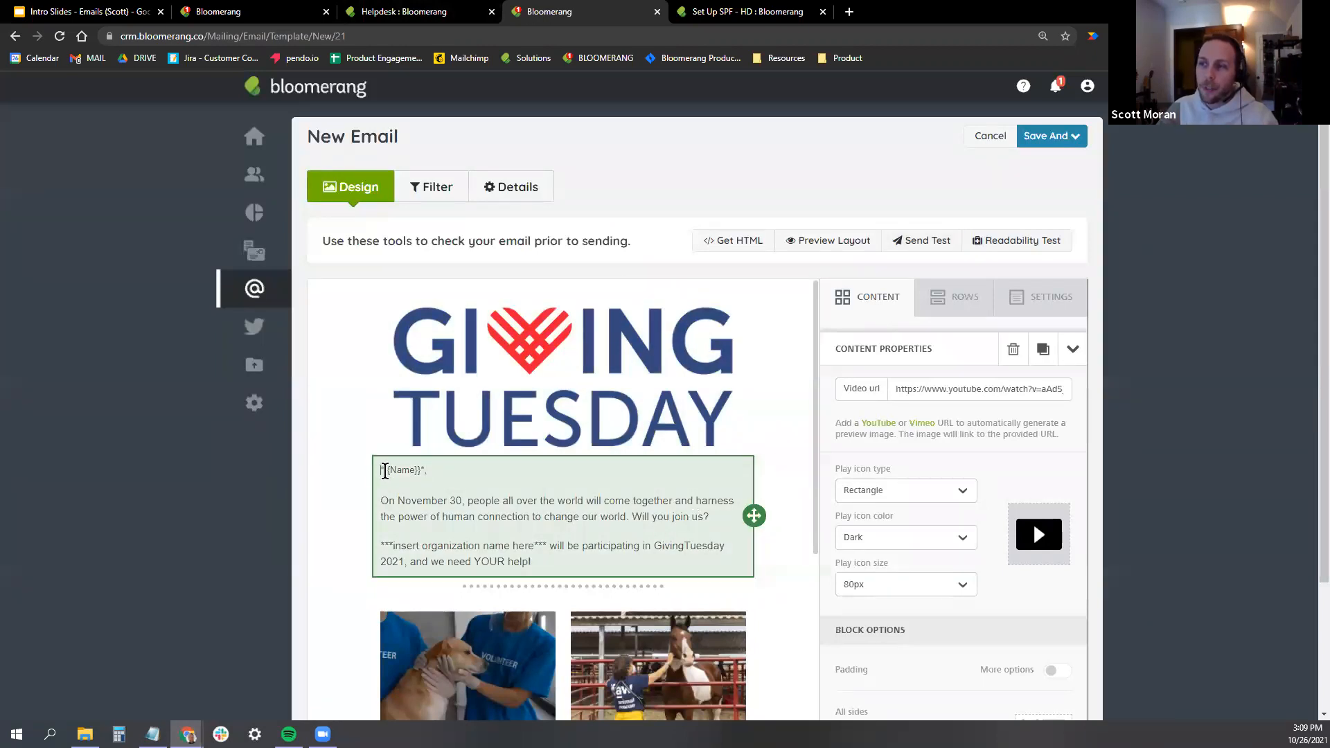
Examine the Name merge field in the greeting and the numbered list of ways to help.
click(386, 471)
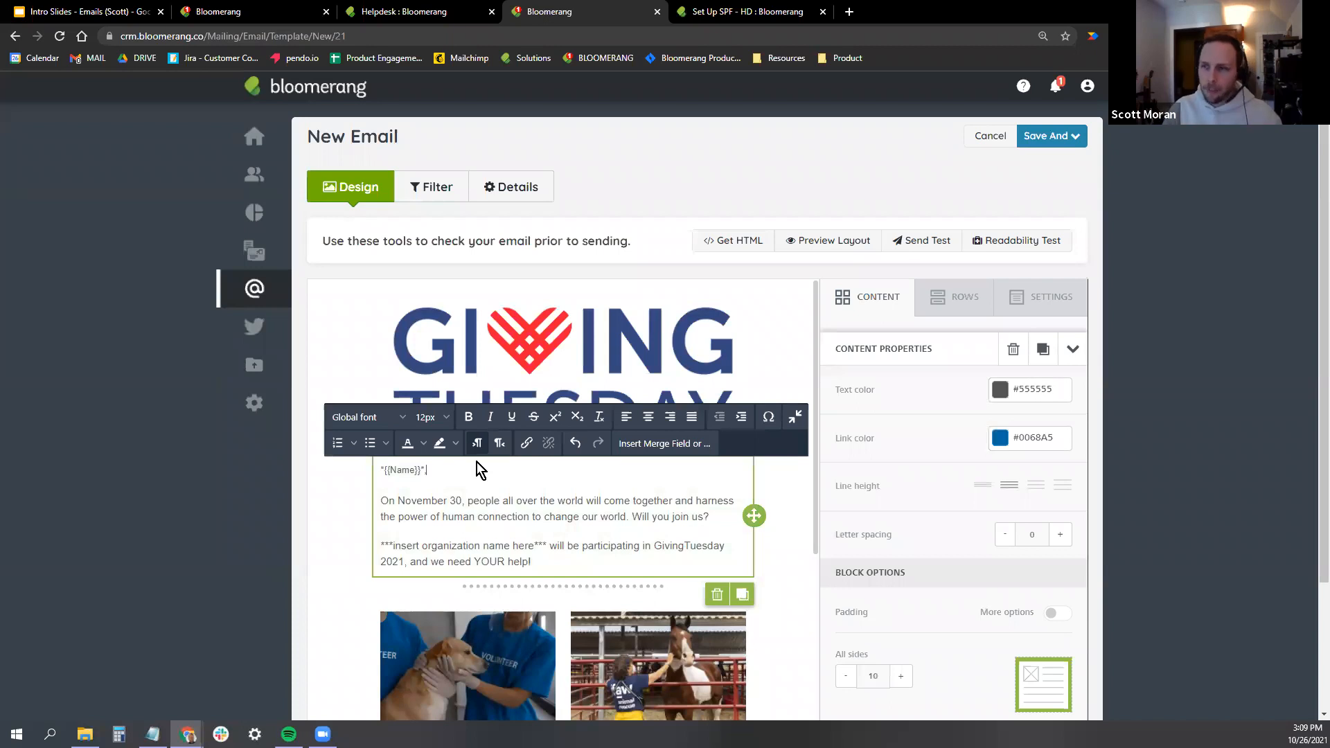
text(,)
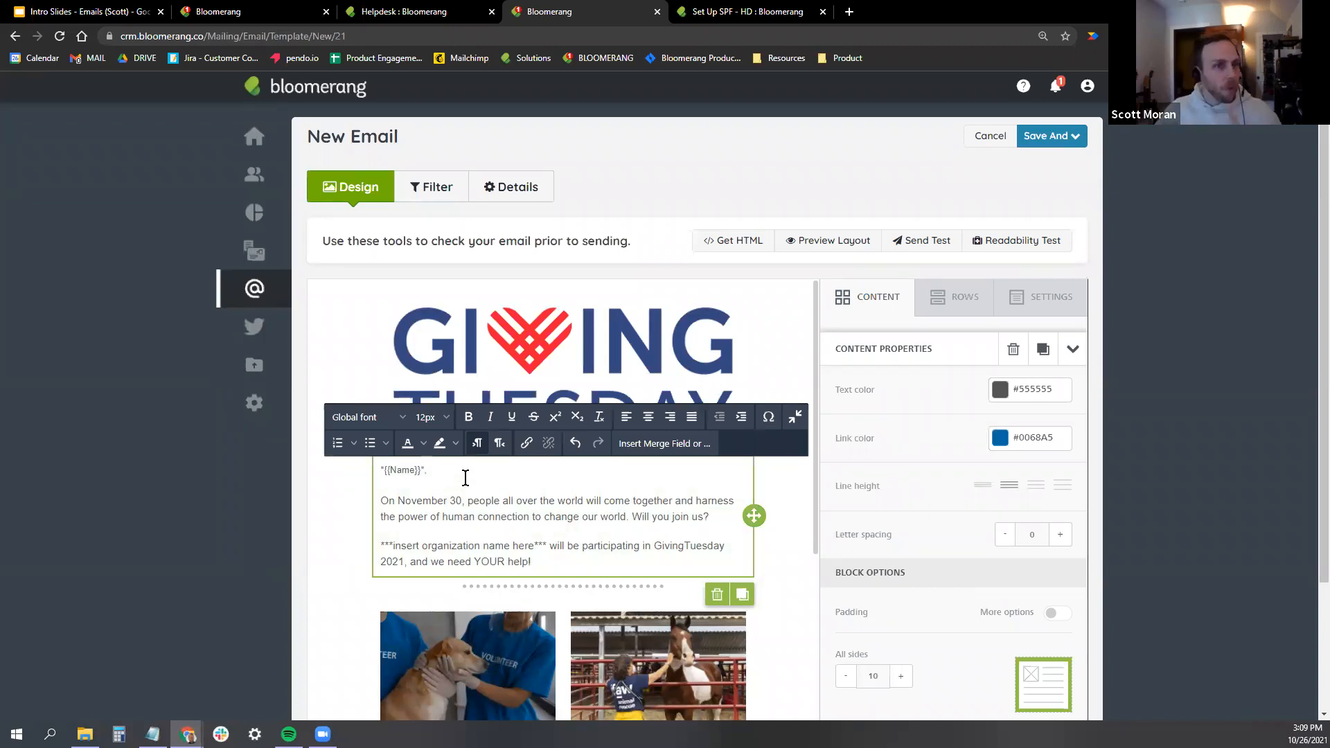
click(1154, 343)
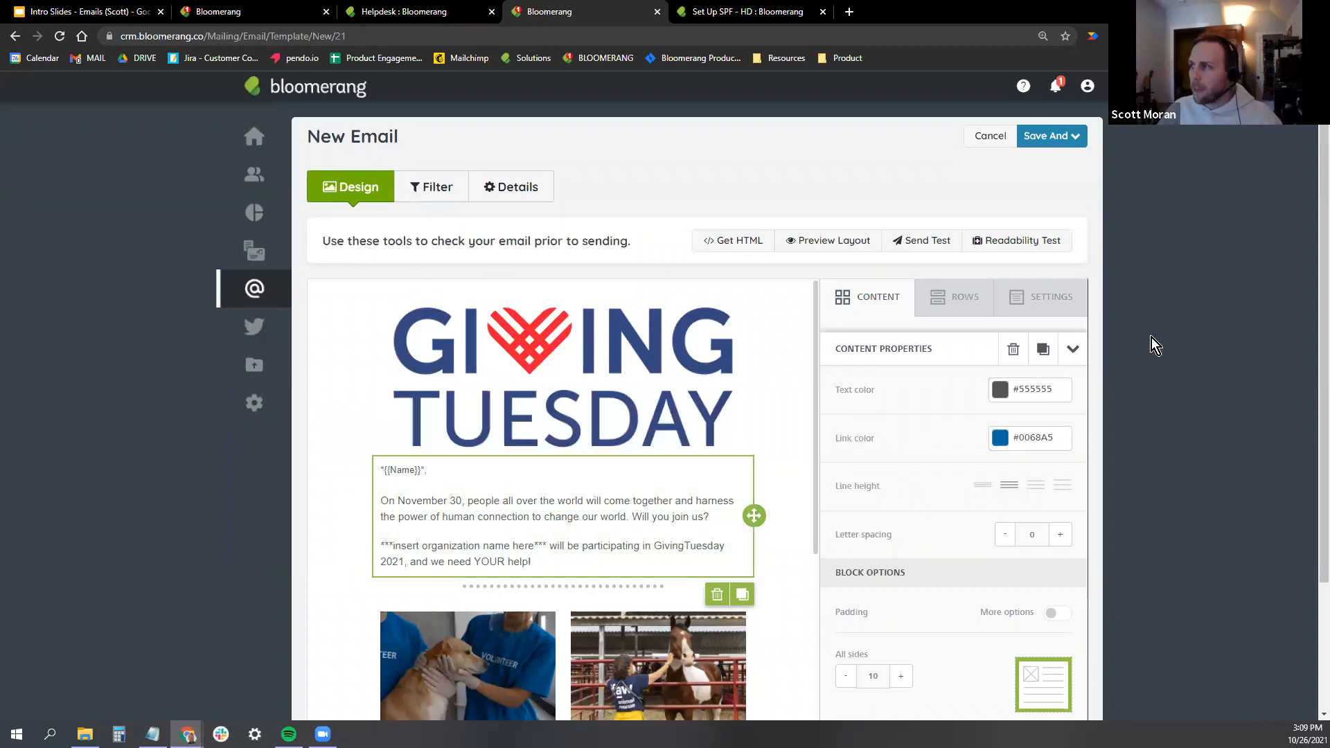
scroll(557, 333, down, 1)
scroll(556, 333, down, 5)
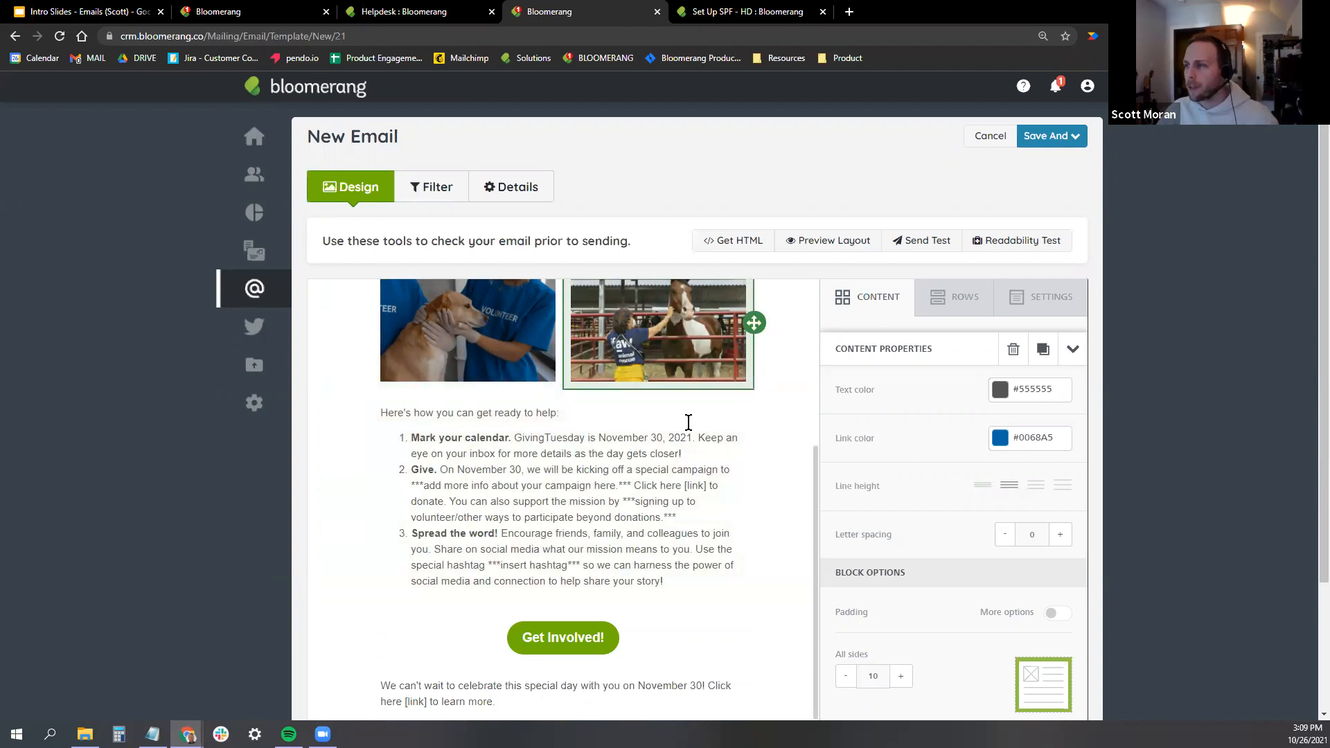
scroll(665, 450, down, 1)
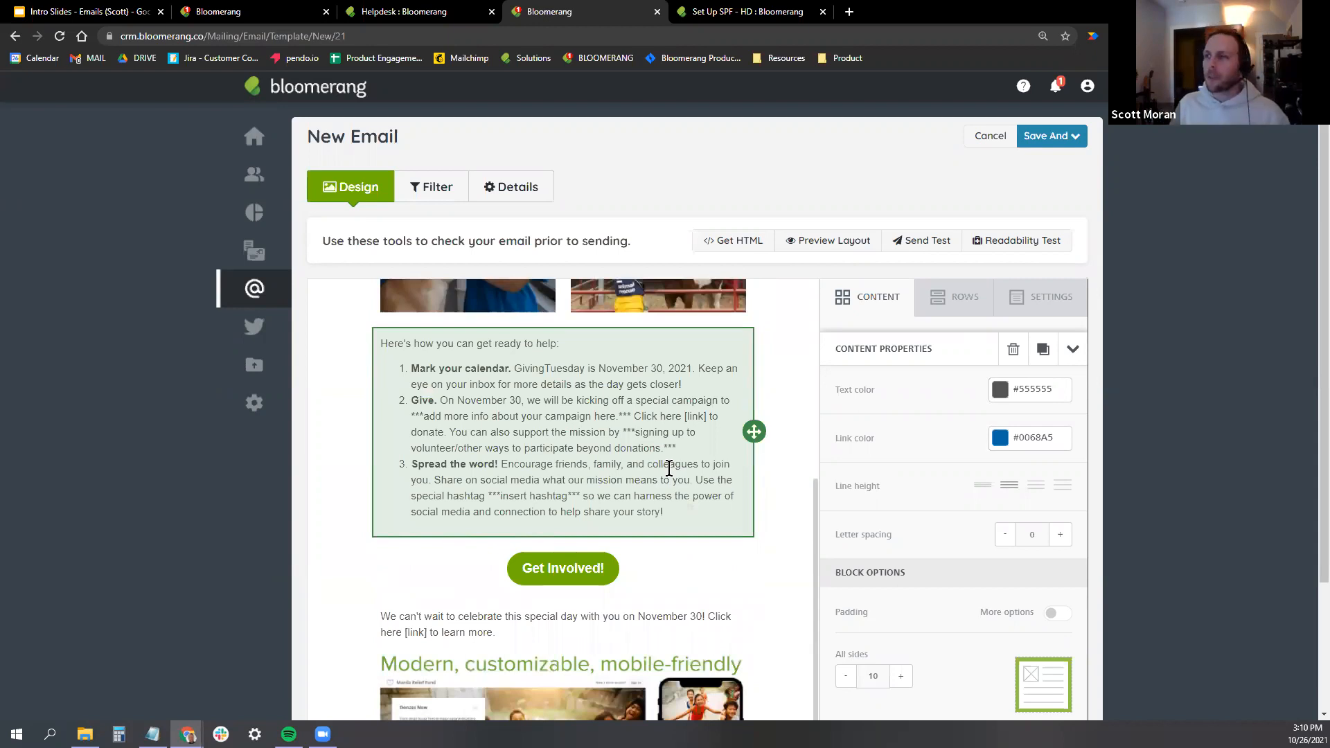
Preview the email in the desktop layout.
click(821, 246)
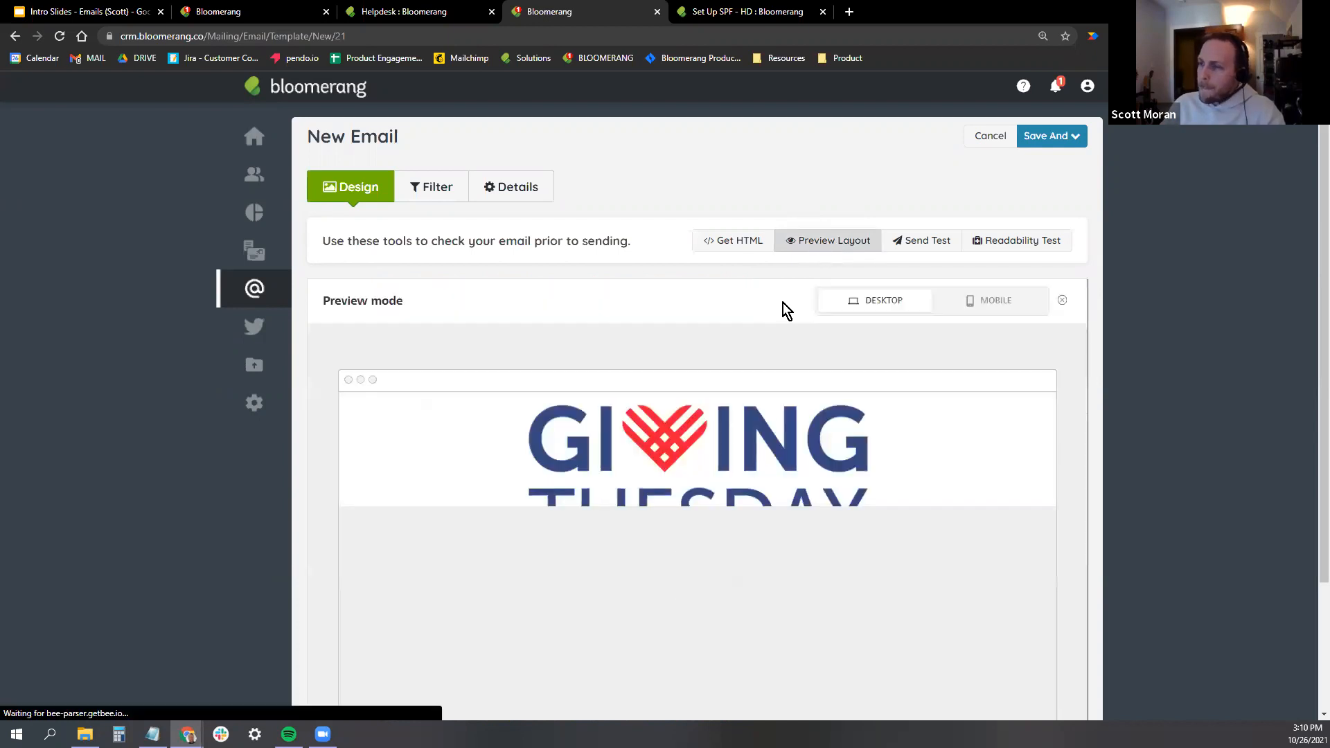
scroll(734, 305, down, 1)
scroll(800, 277, down, 1)
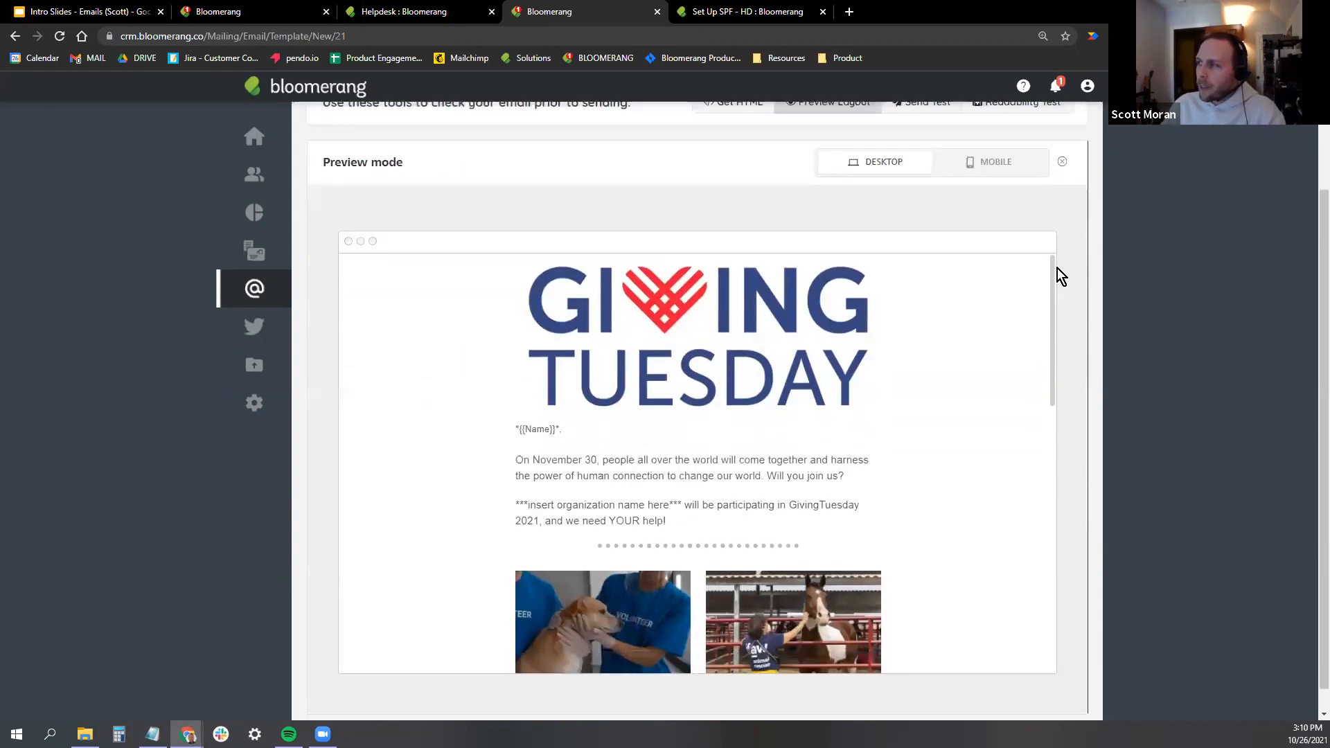
Look through the entire email in the desktop preview, from the GivingTuesday header to the video and logo.
scroll(918, 314, down, 4)
scroll(962, 309, down, 8)
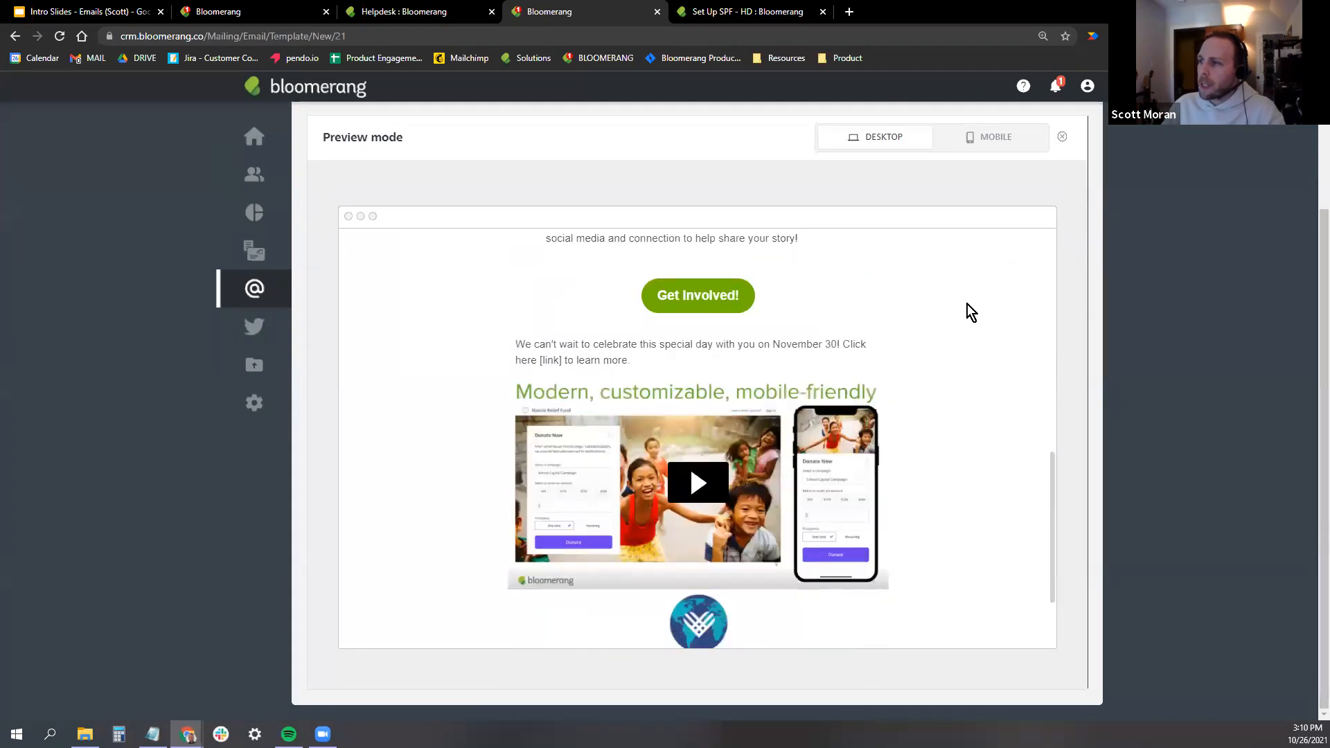
scroll(1043, 346, up, 12)
scroll(893, 347, up, 3)
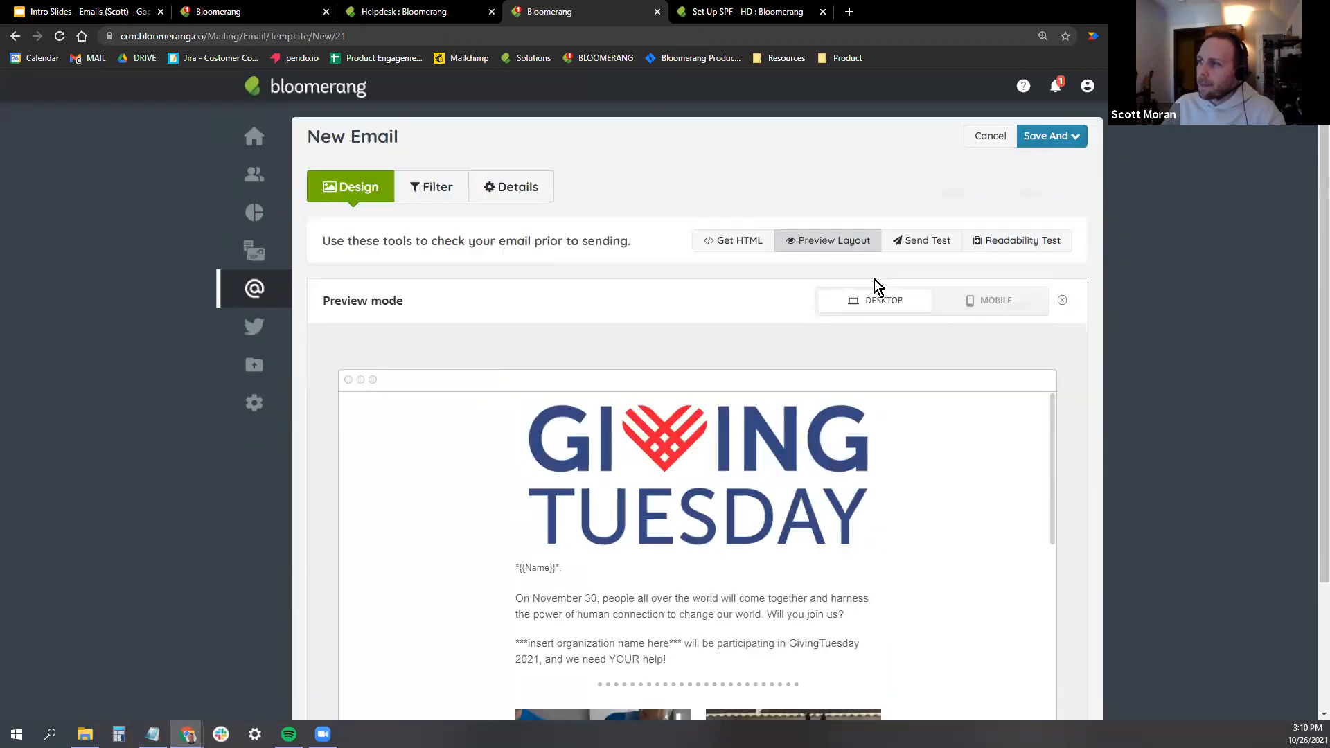
Compare the email's mobile and desktop preview layouts, ending on the mobile layout.
click(1007, 309)
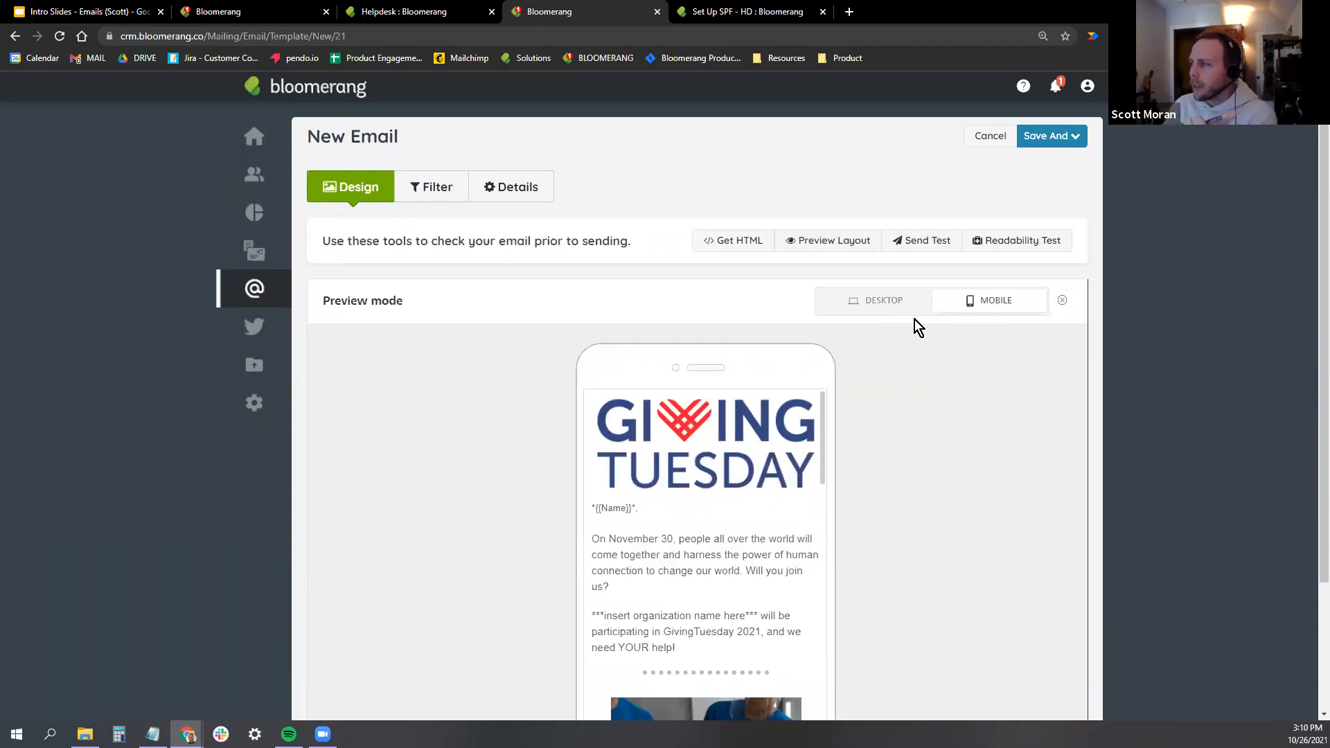
click(878, 304)
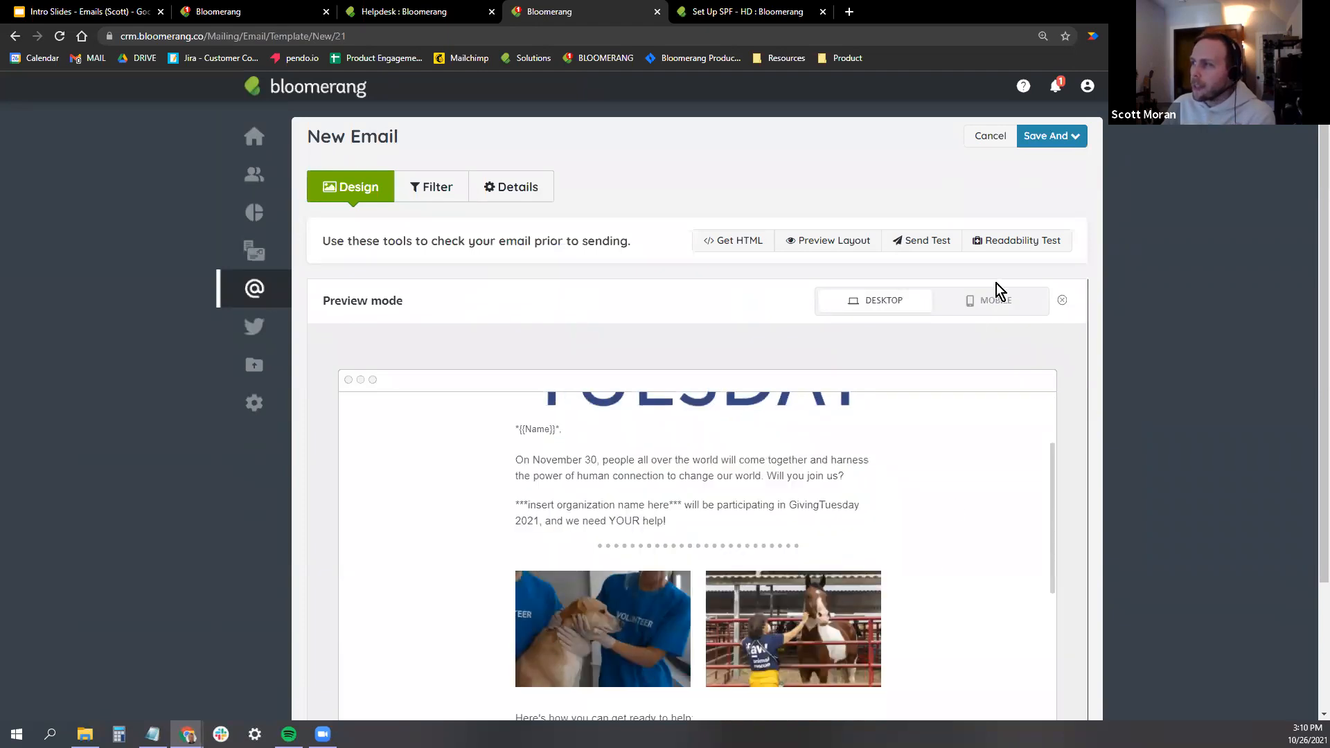
click(997, 312)
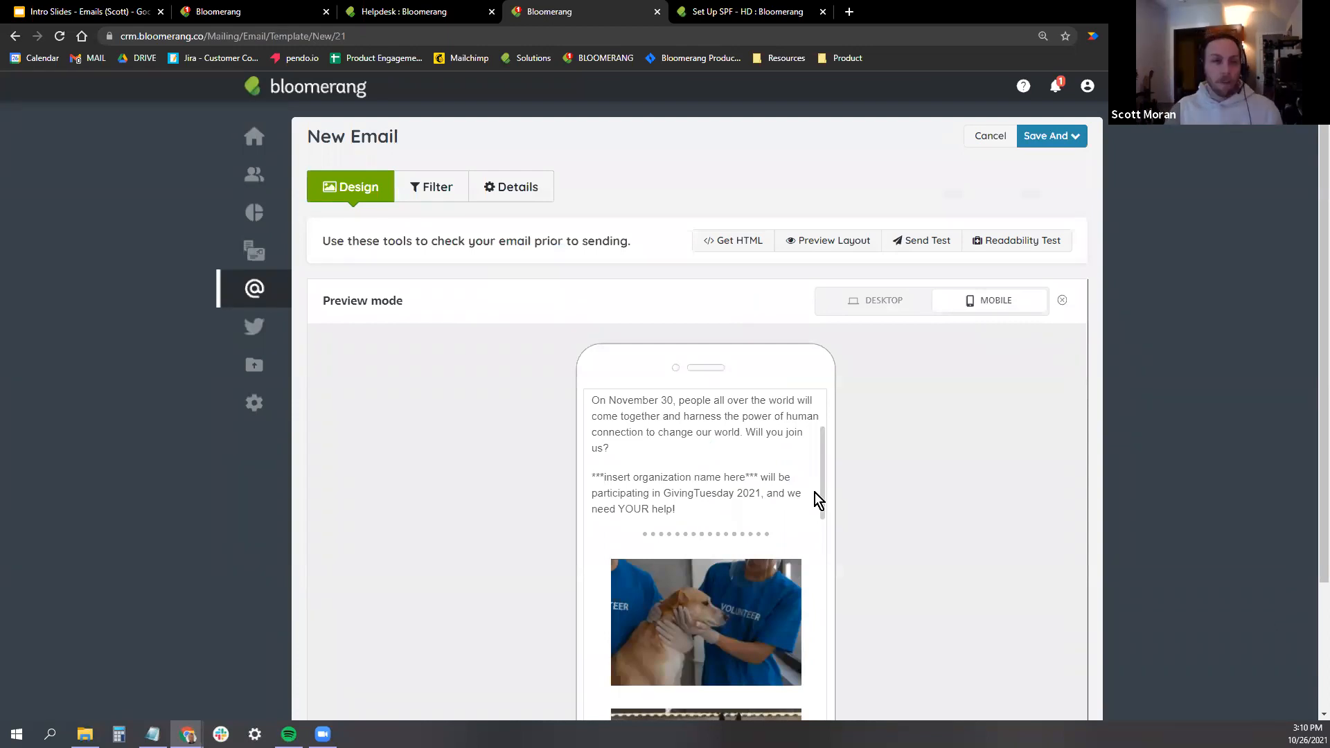
Examine the mobile preview, including the two photos and the content through to the video, and close the preview.
scroll(784, 451, up, 3)
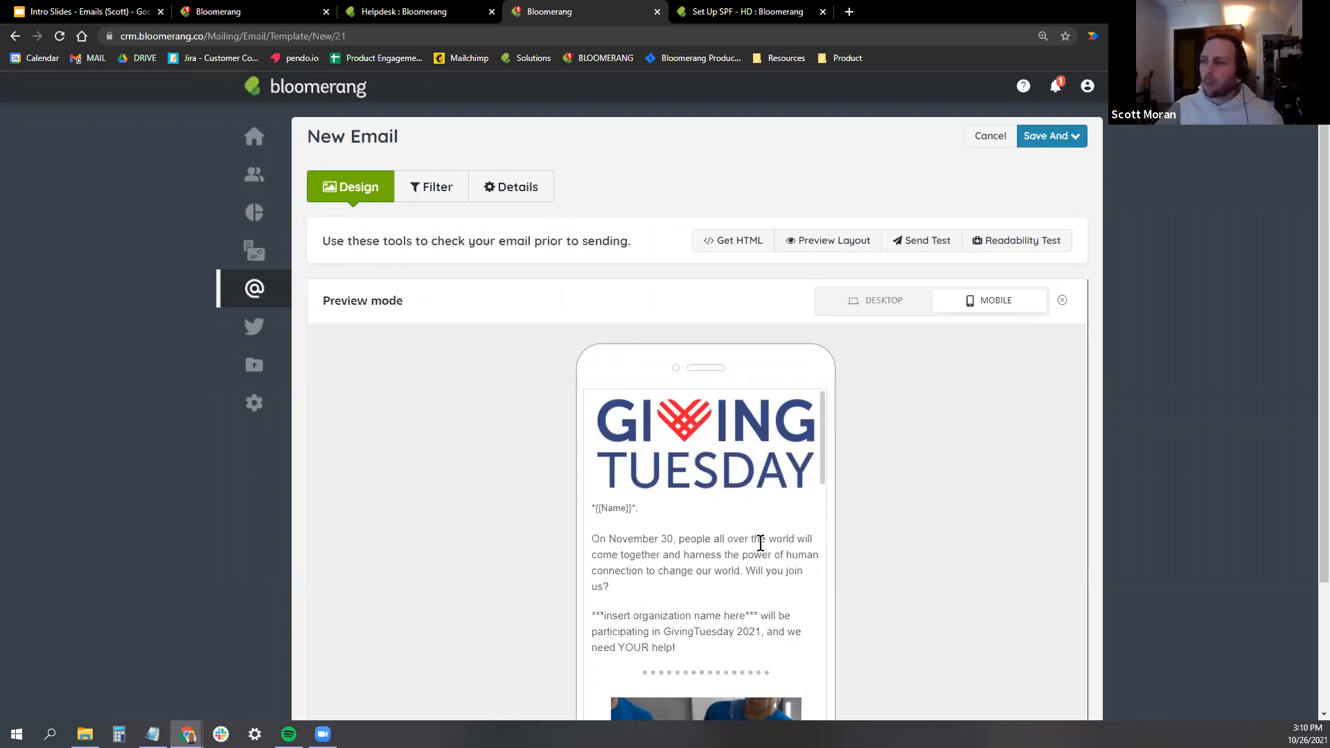
scroll(757, 546, down, 4)
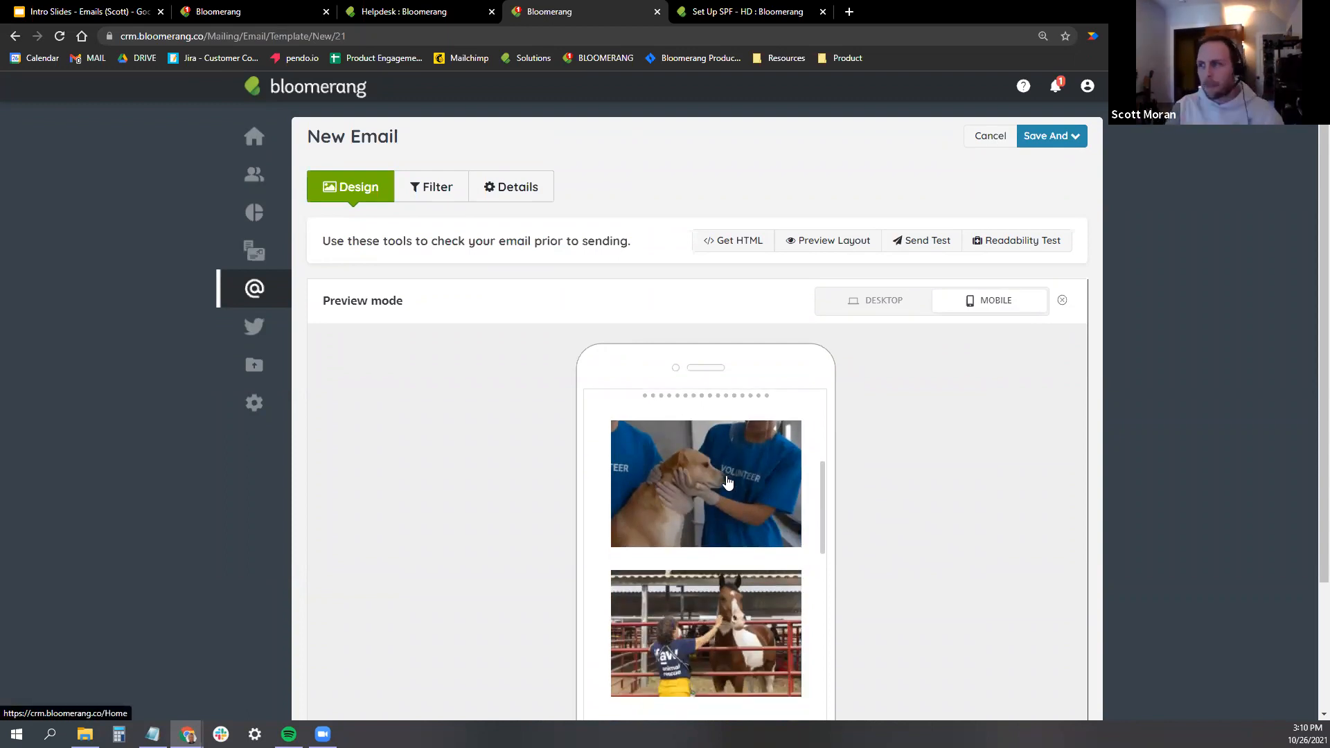
scroll(724, 485, down, 4)
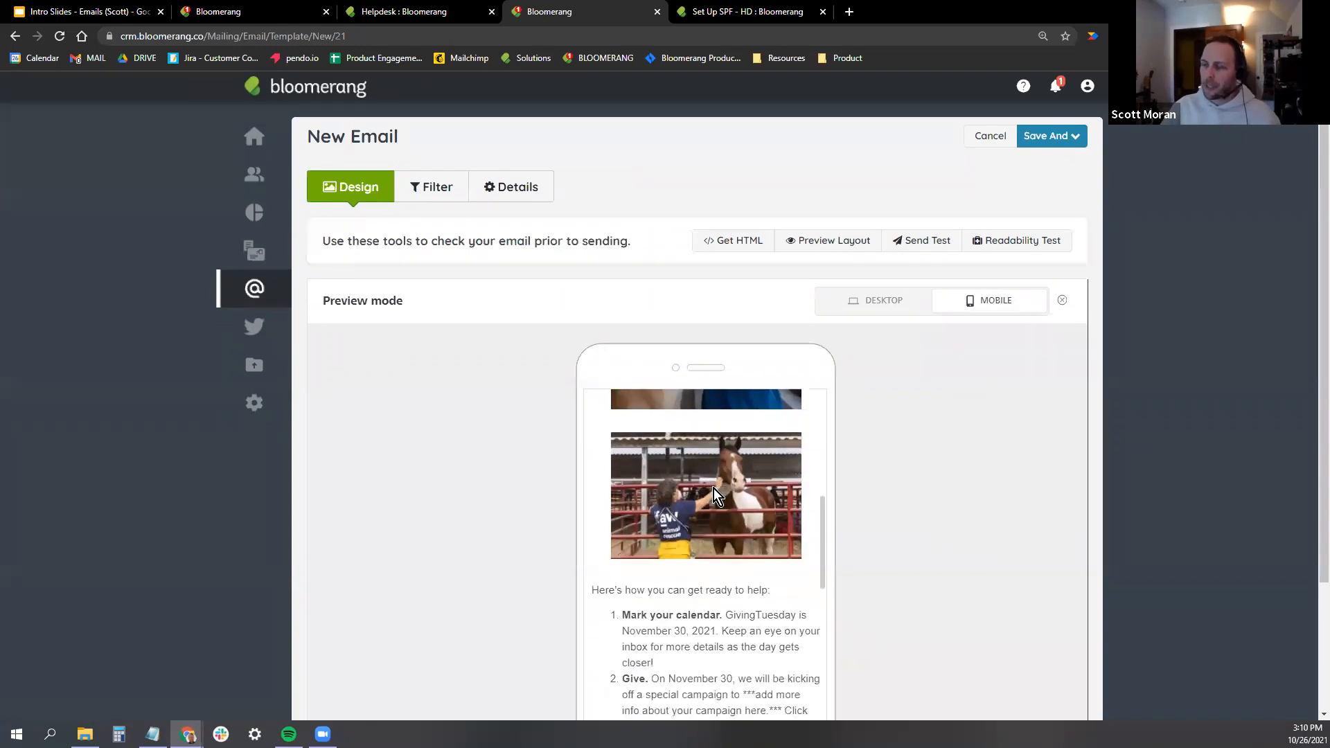
scroll(713, 489, up, 3)
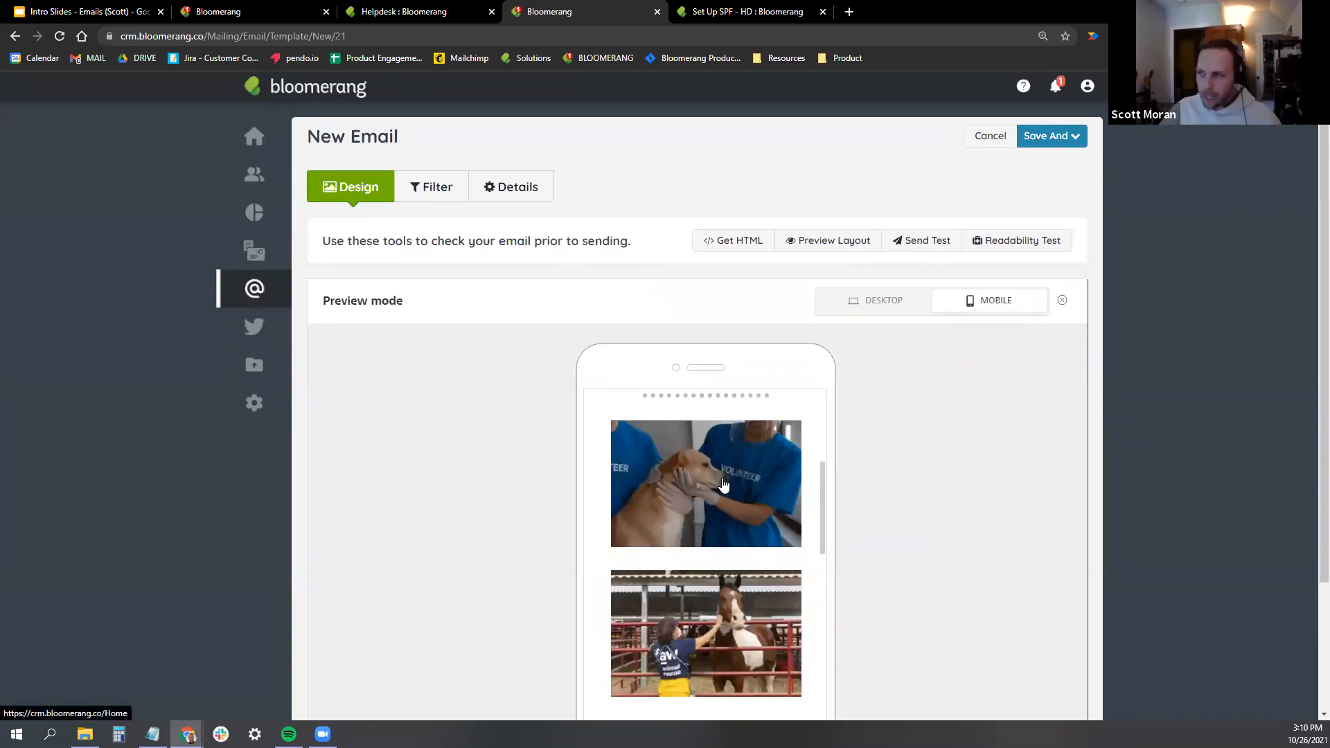
scroll(780, 447, down, 5)
scroll(856, 417, down, 3)
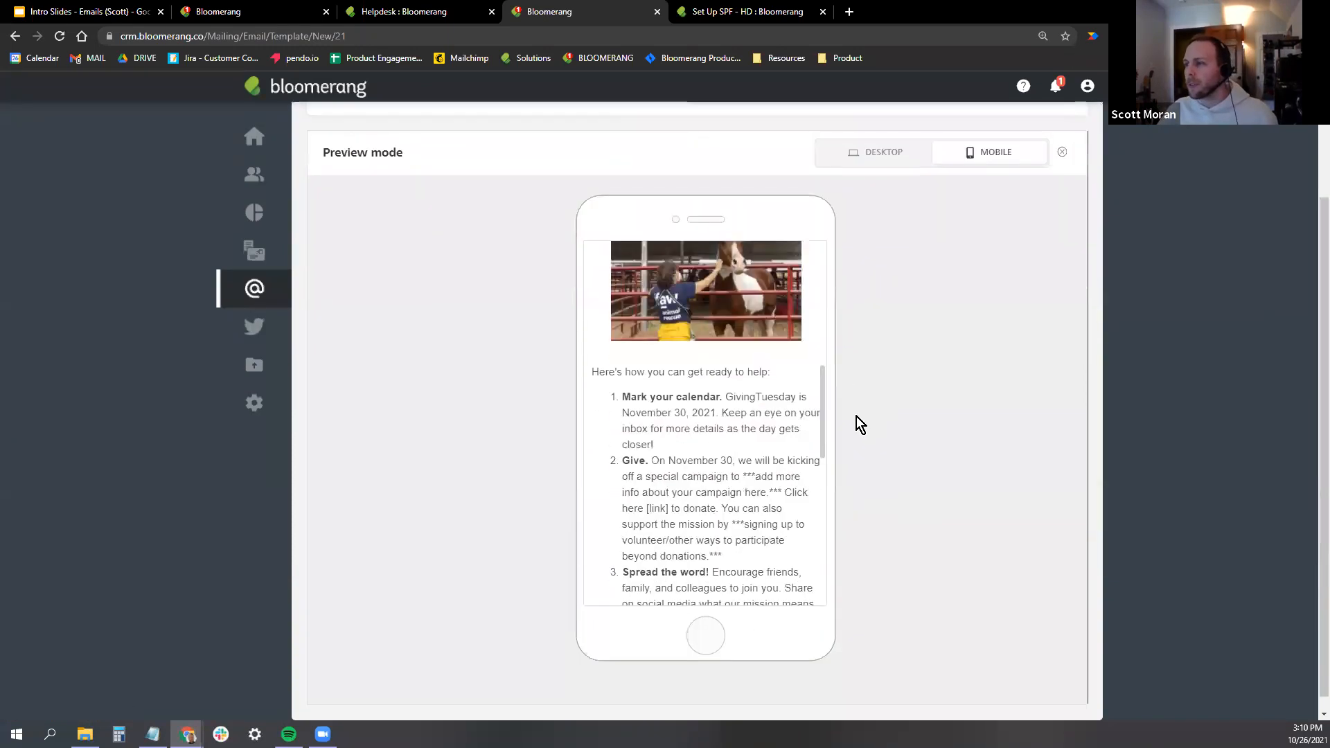
scroll(759, 350, down, 5)
scroll(762, 364, down, 2)
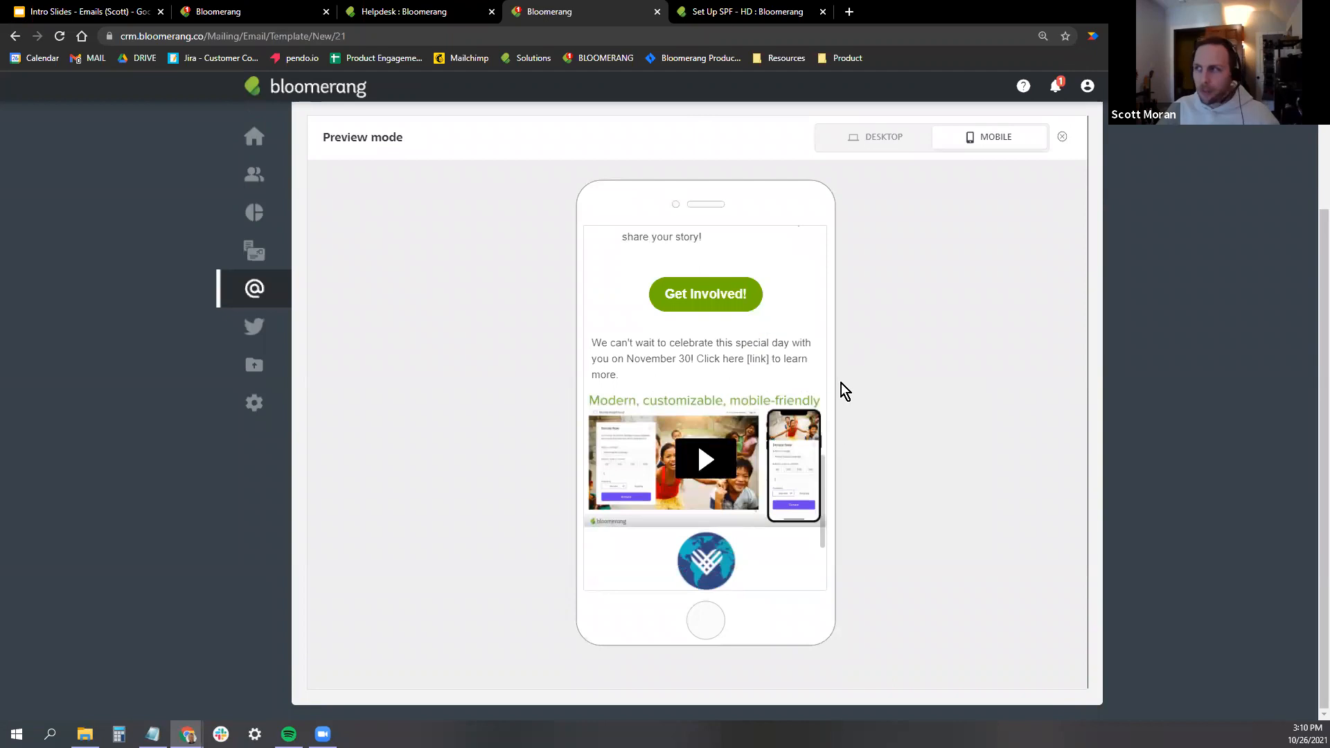
click(1062, 136)
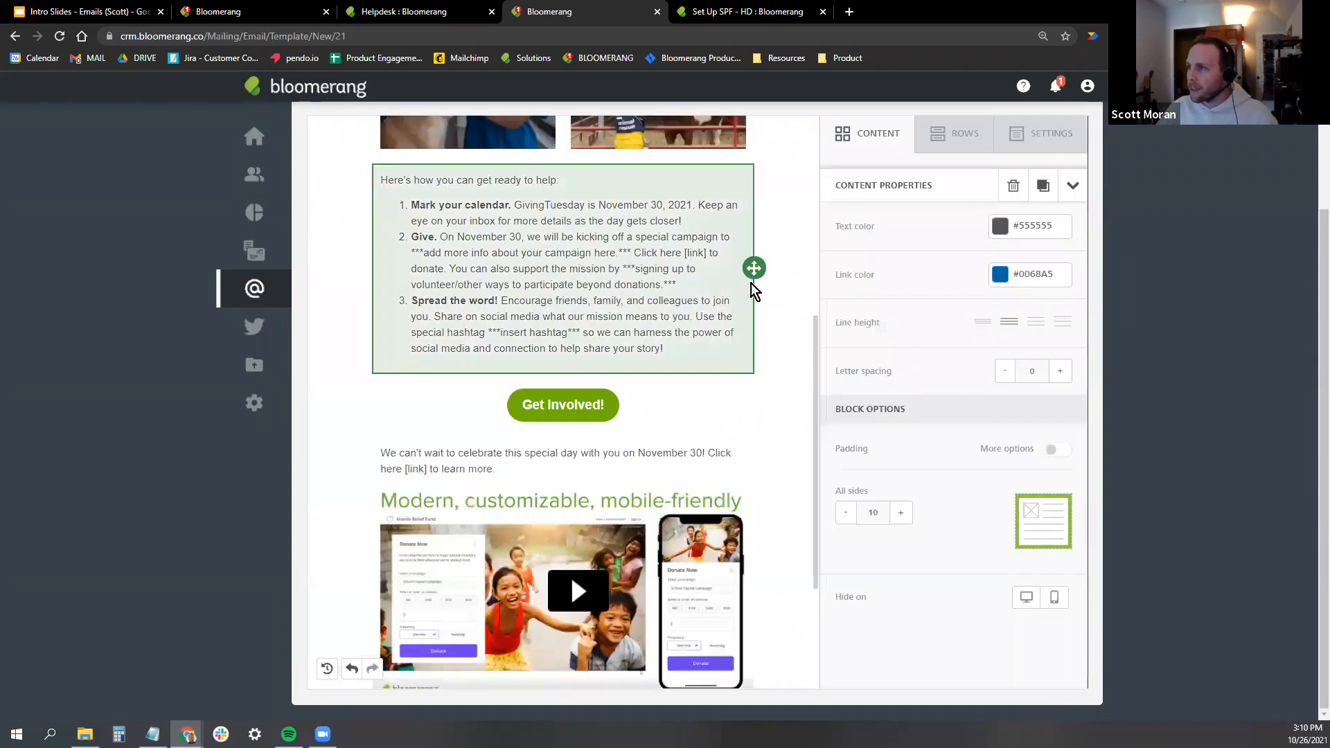
Enable "Do not stack on mobile" for the row containing the dog and horse photos.
scroll(771, 305, up, 1)
click(770, 294)
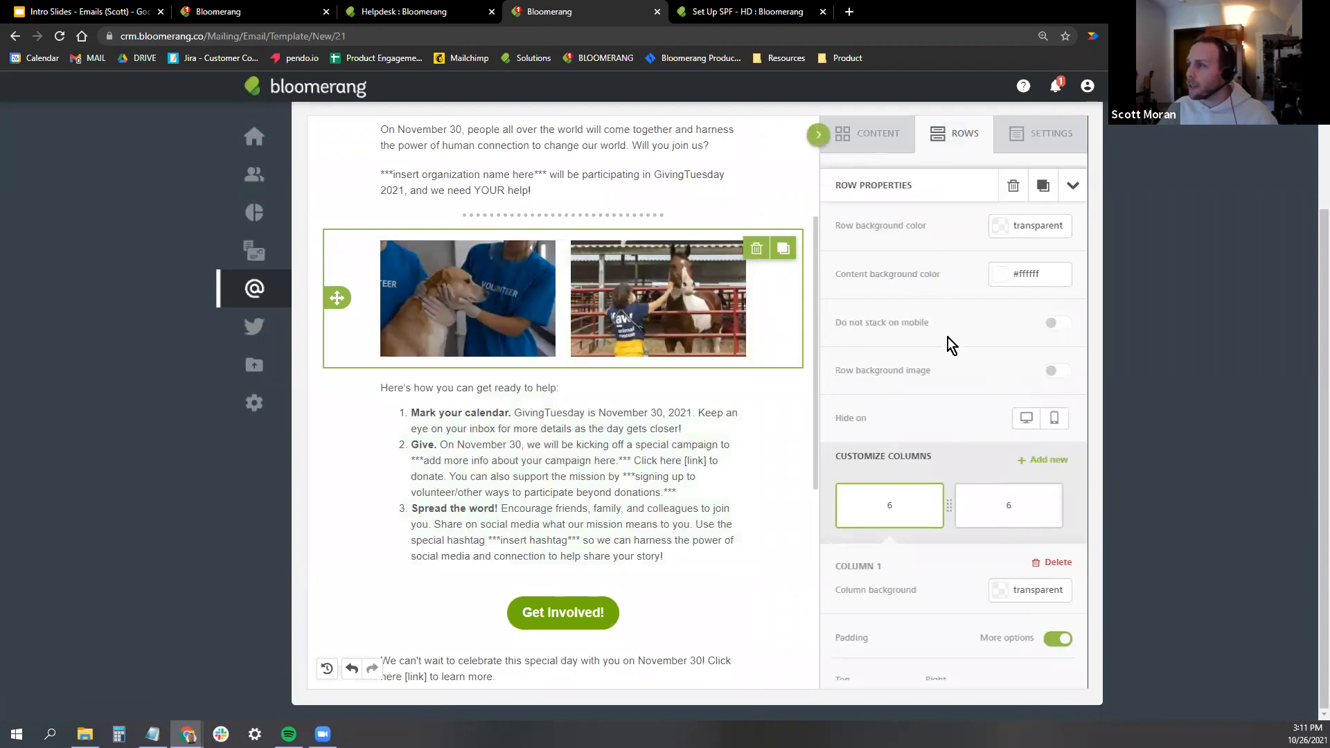
click(1051, 327)
Preview the email in the mobile layout again, check the photo row's arrangement and close the preview.
scroll(989, 255, up, 2)
click(853, 215)
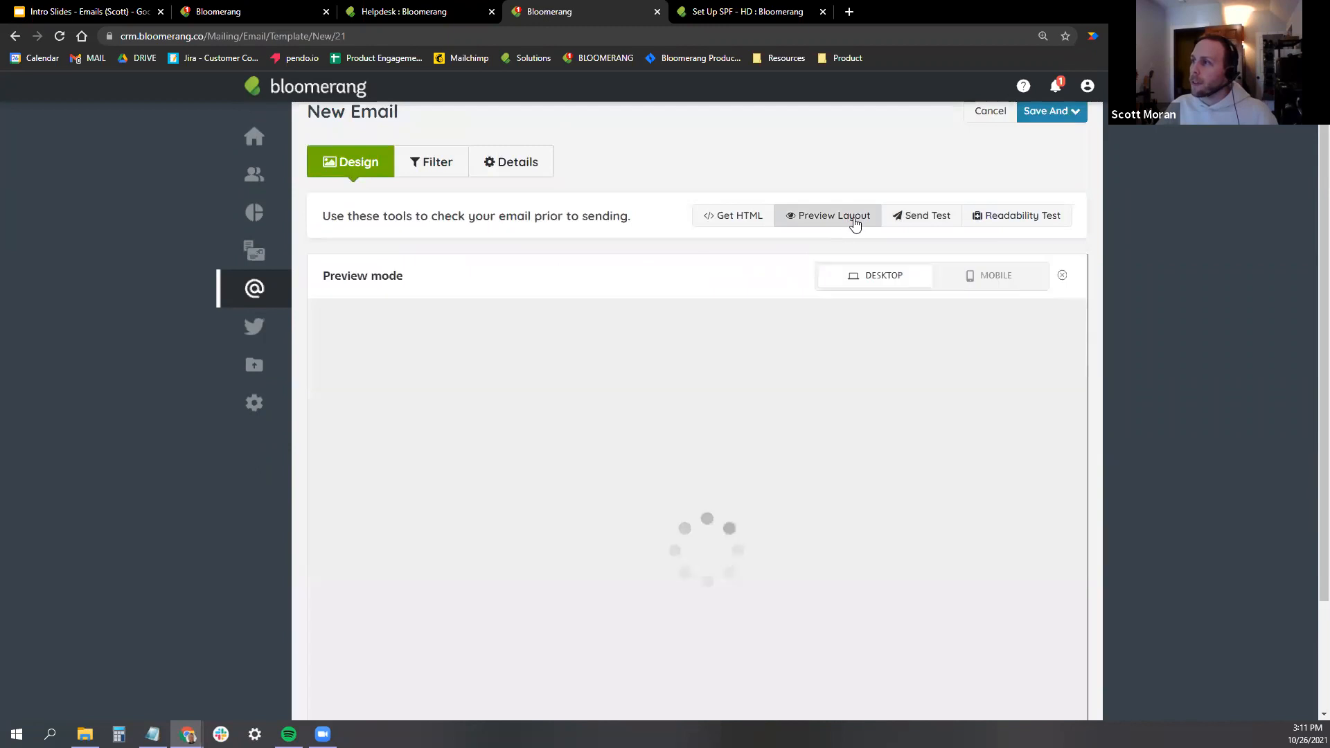
click(980, 281)
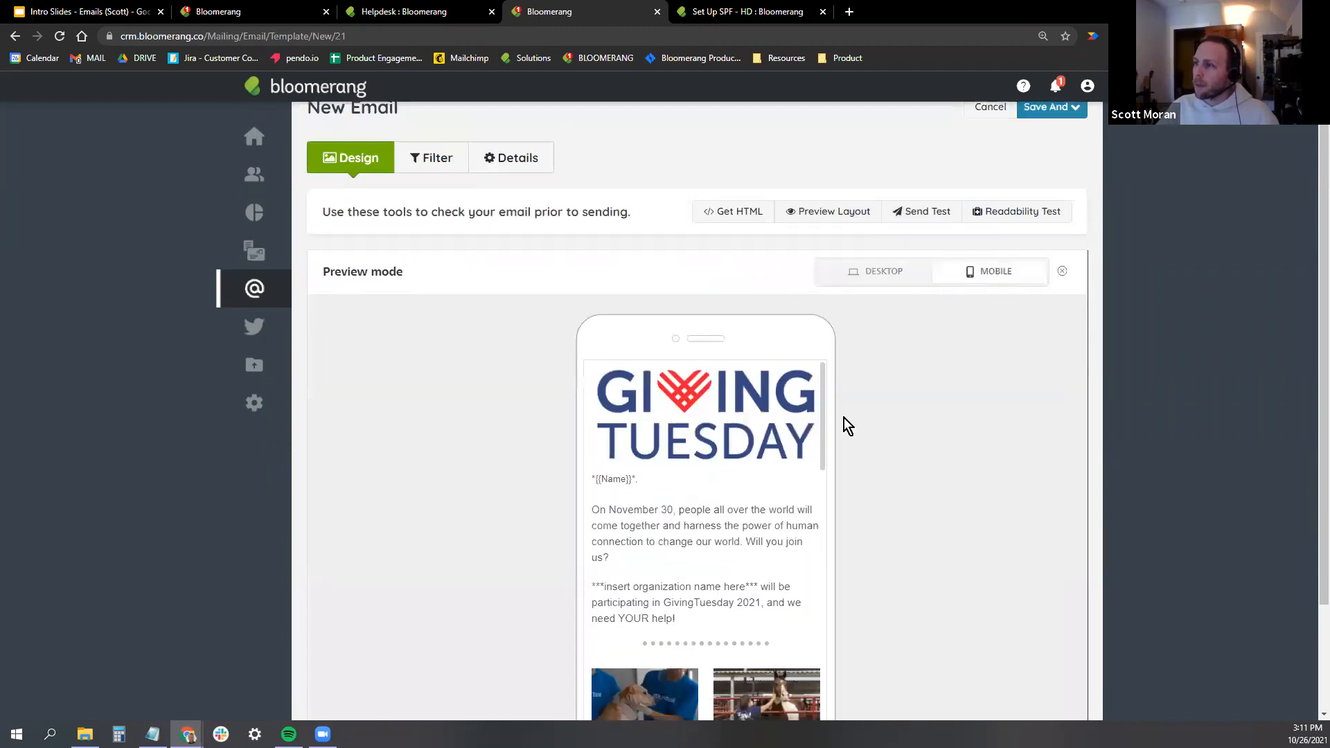
scroll(844, 418, down, 2)
scroll(676, 530, down, 2)
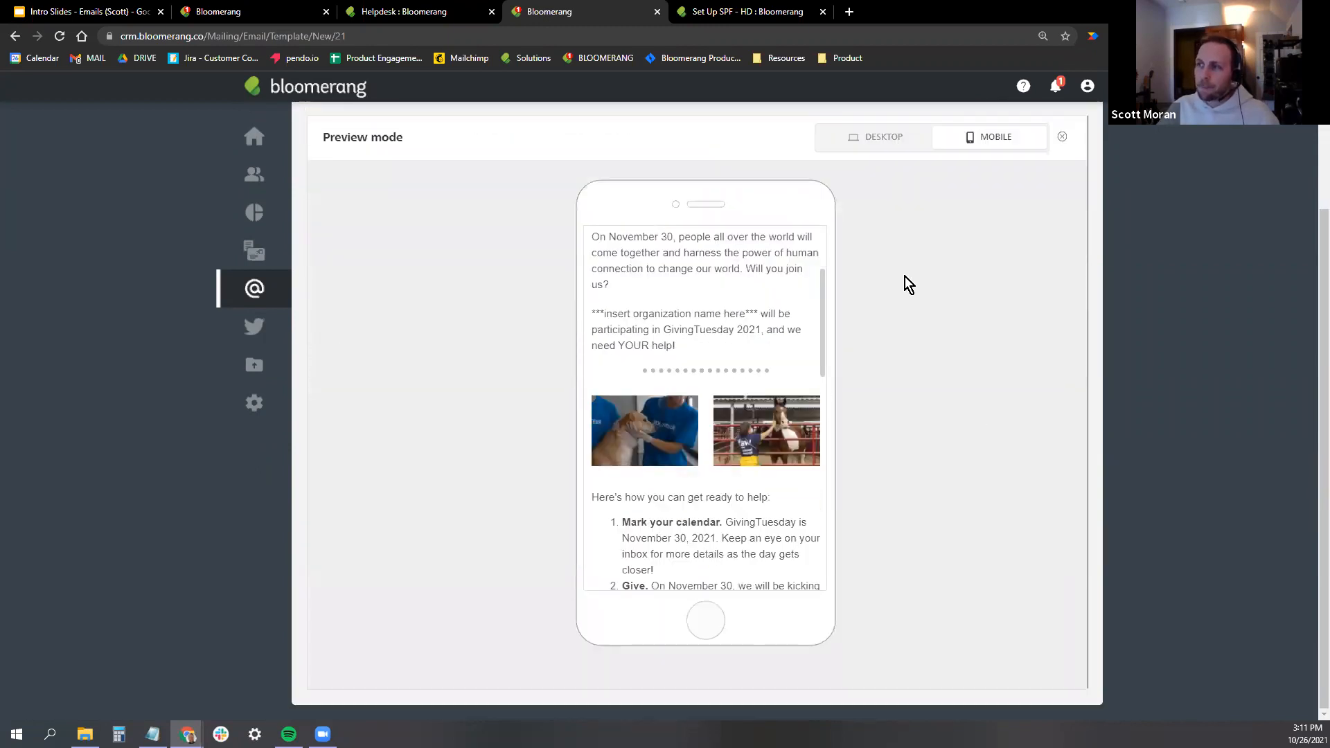
click(1062, 137)
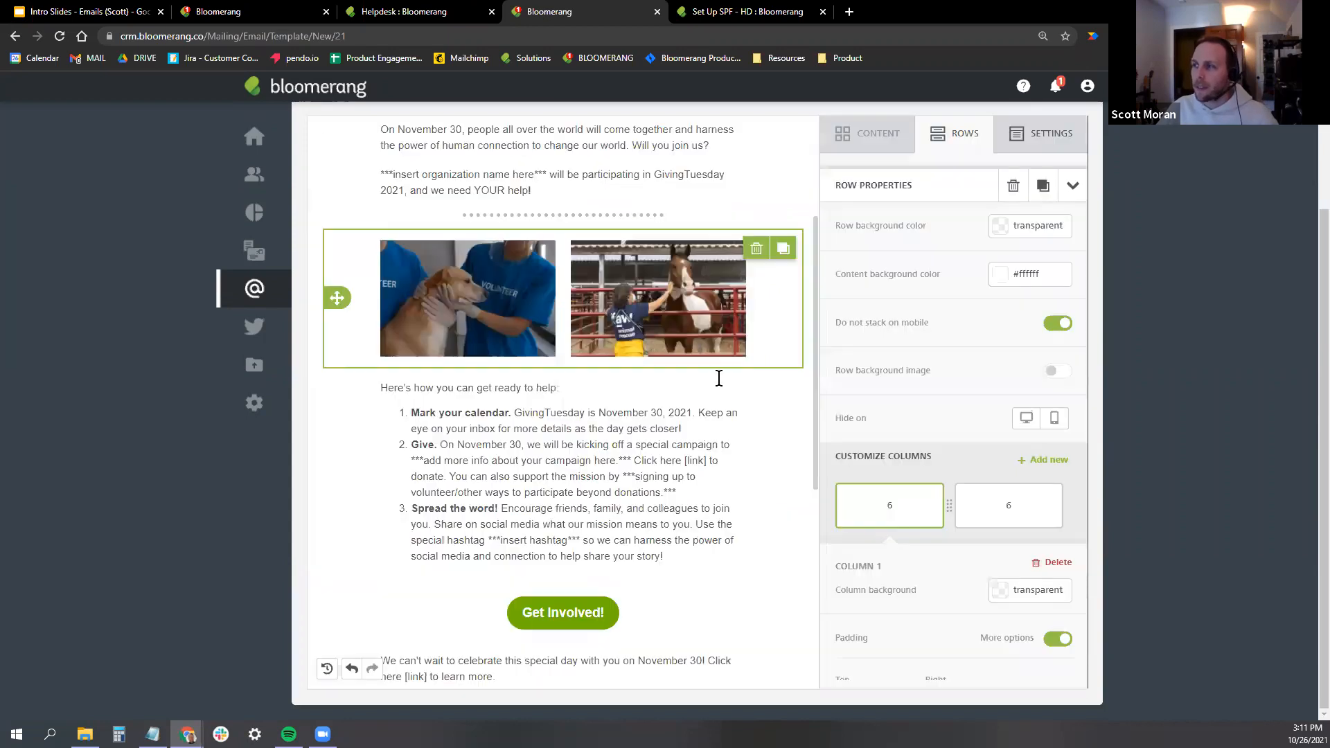
Reopen the email's layout preview and download the email's HTML file.
scroll(754, 393, up, 1)
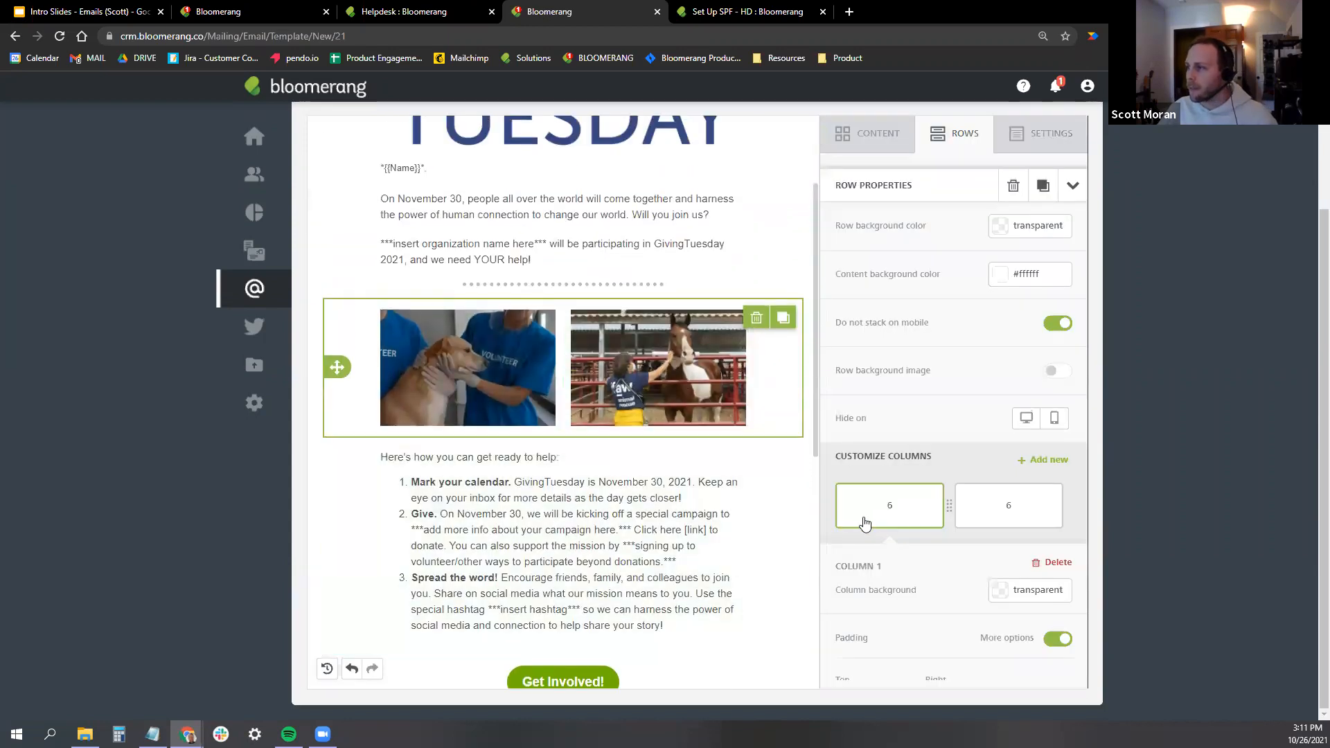
scroll(829, 454, up, 2)
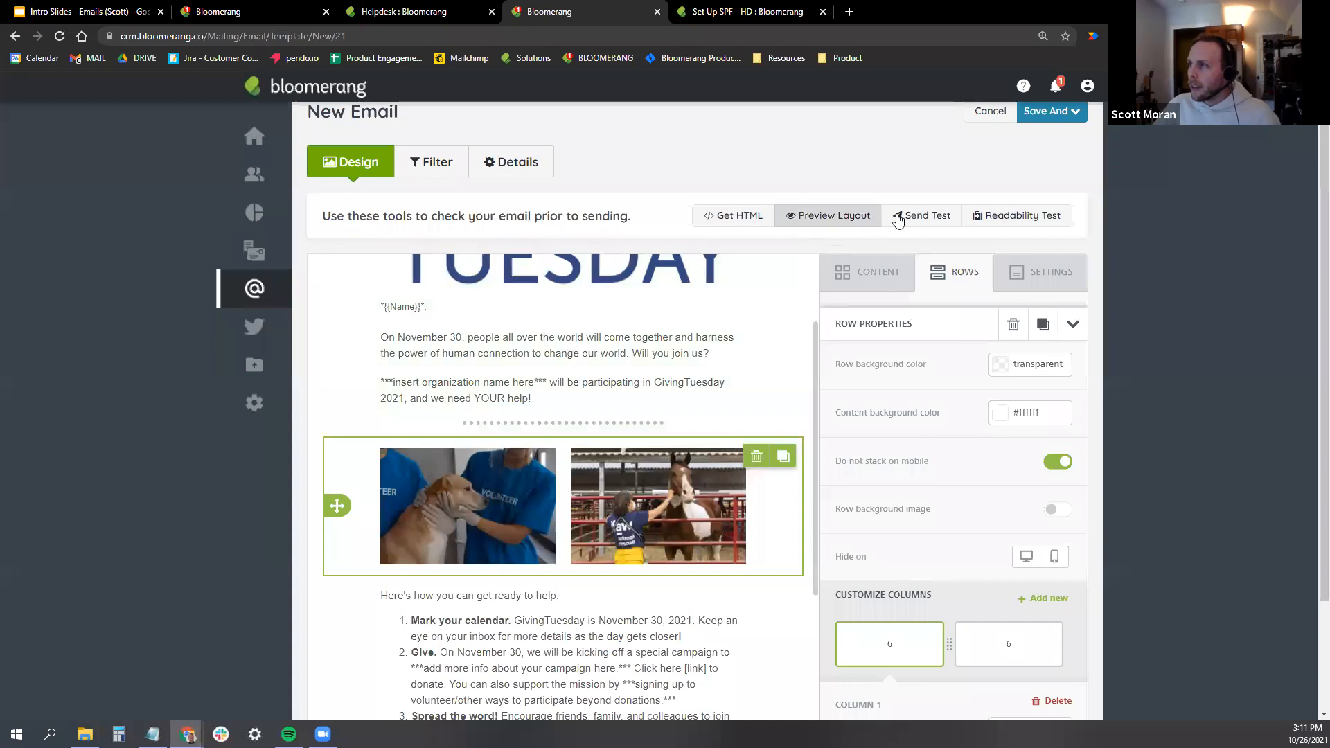
click(815, 217)
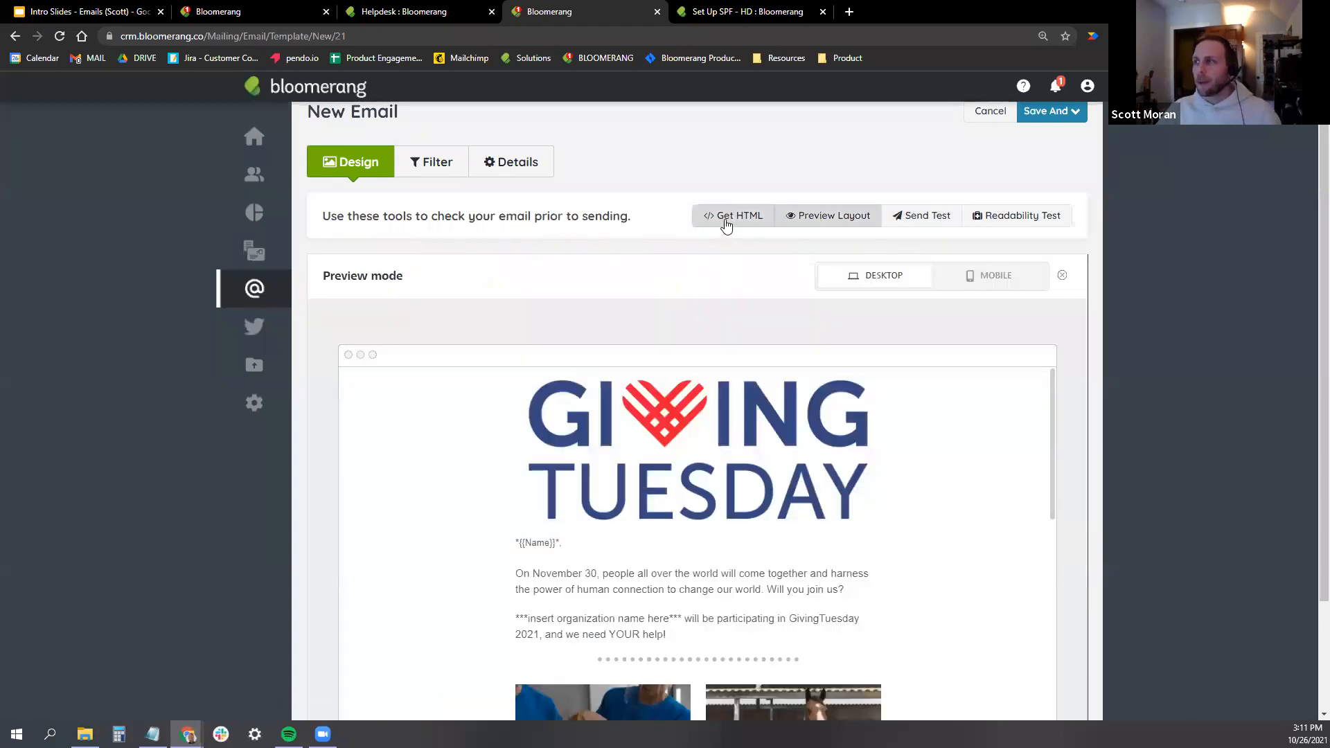
click(740, 213)
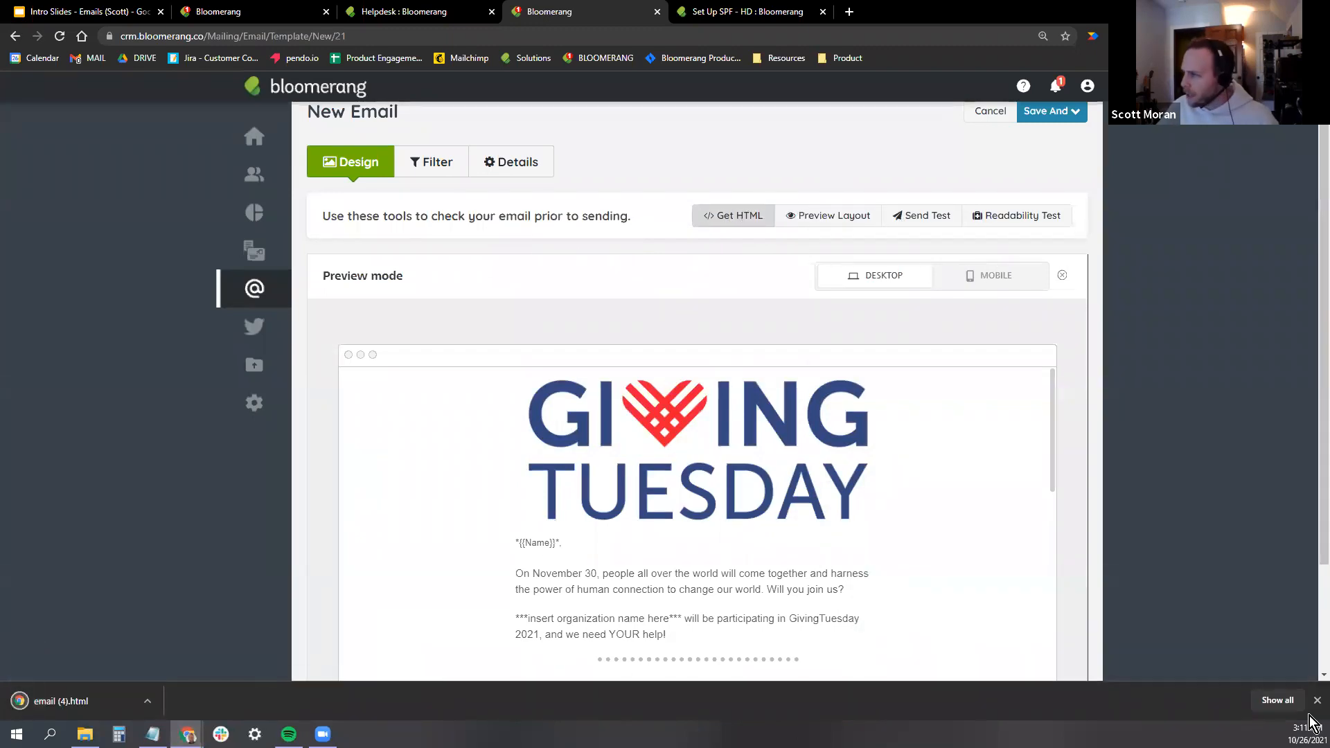
click(79, 705)
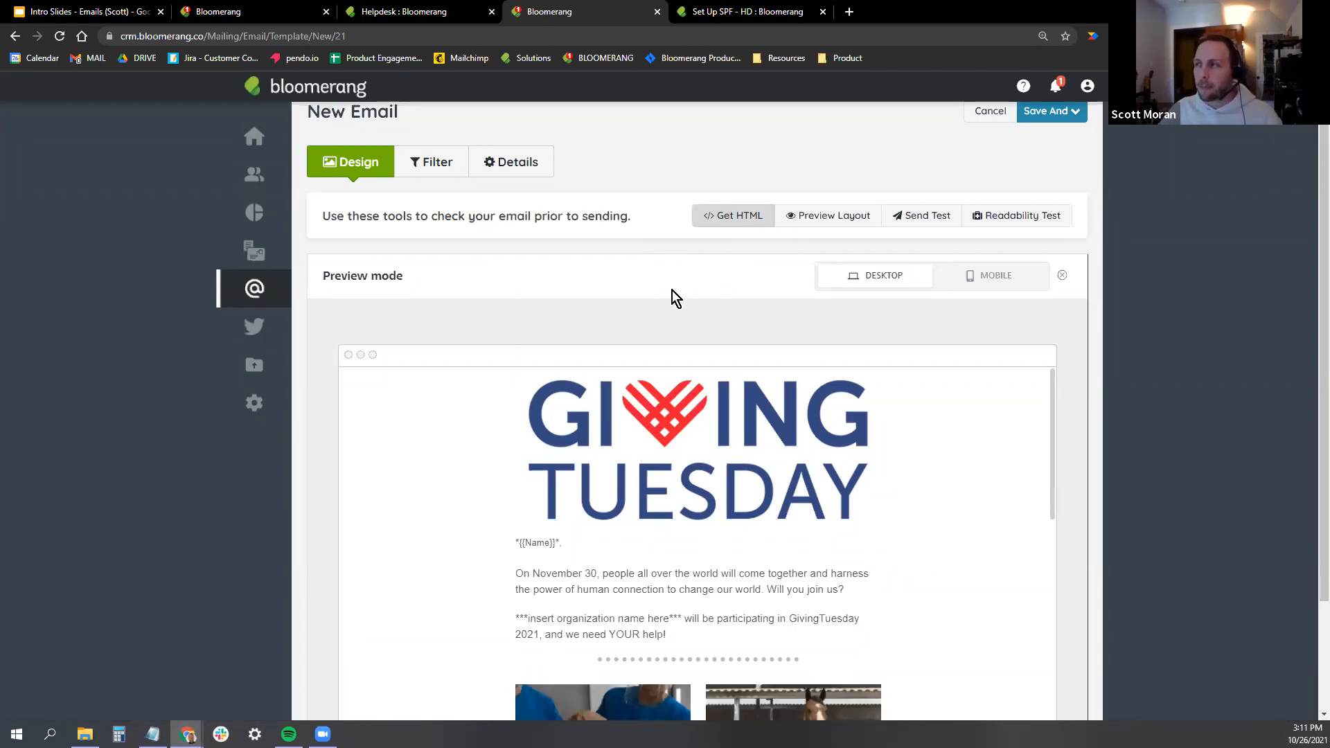
Review the constituent filters that determine who receives the email.
scroll(758, 348, down, 1)
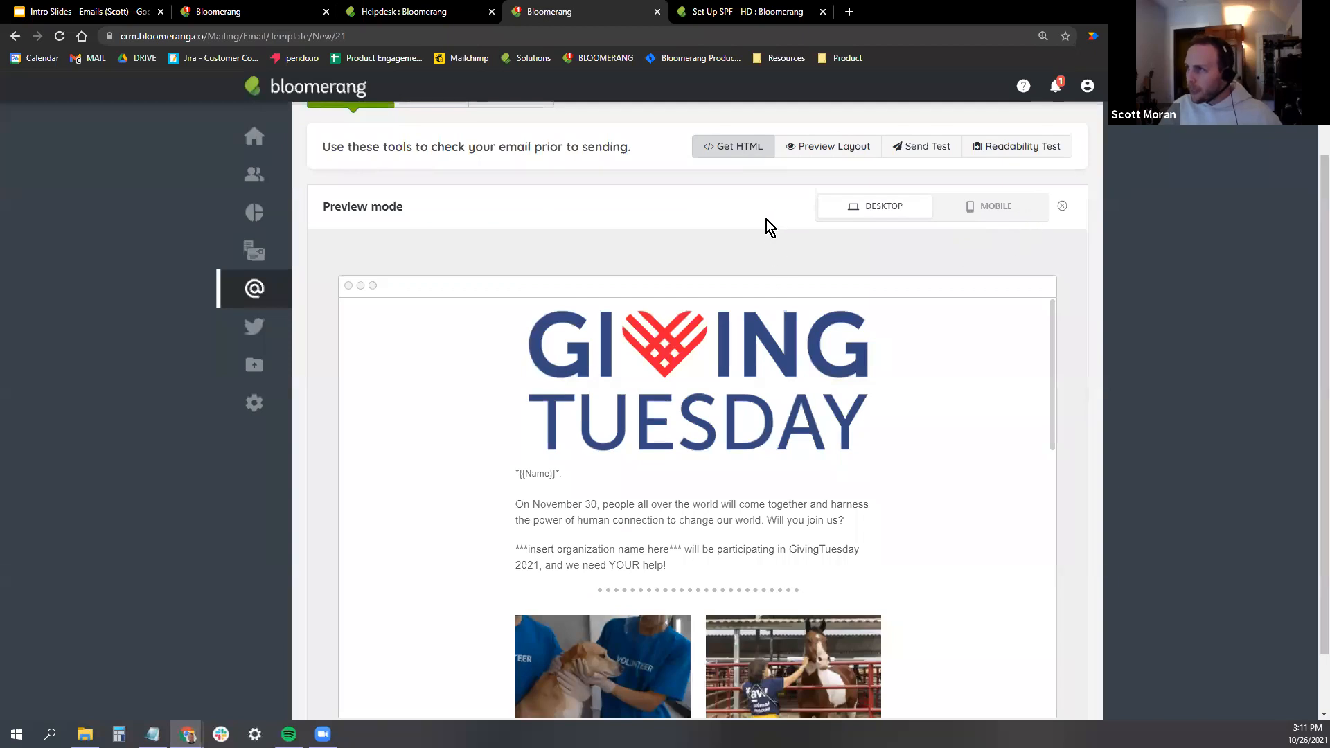
scroll(766, 219, up, 2)
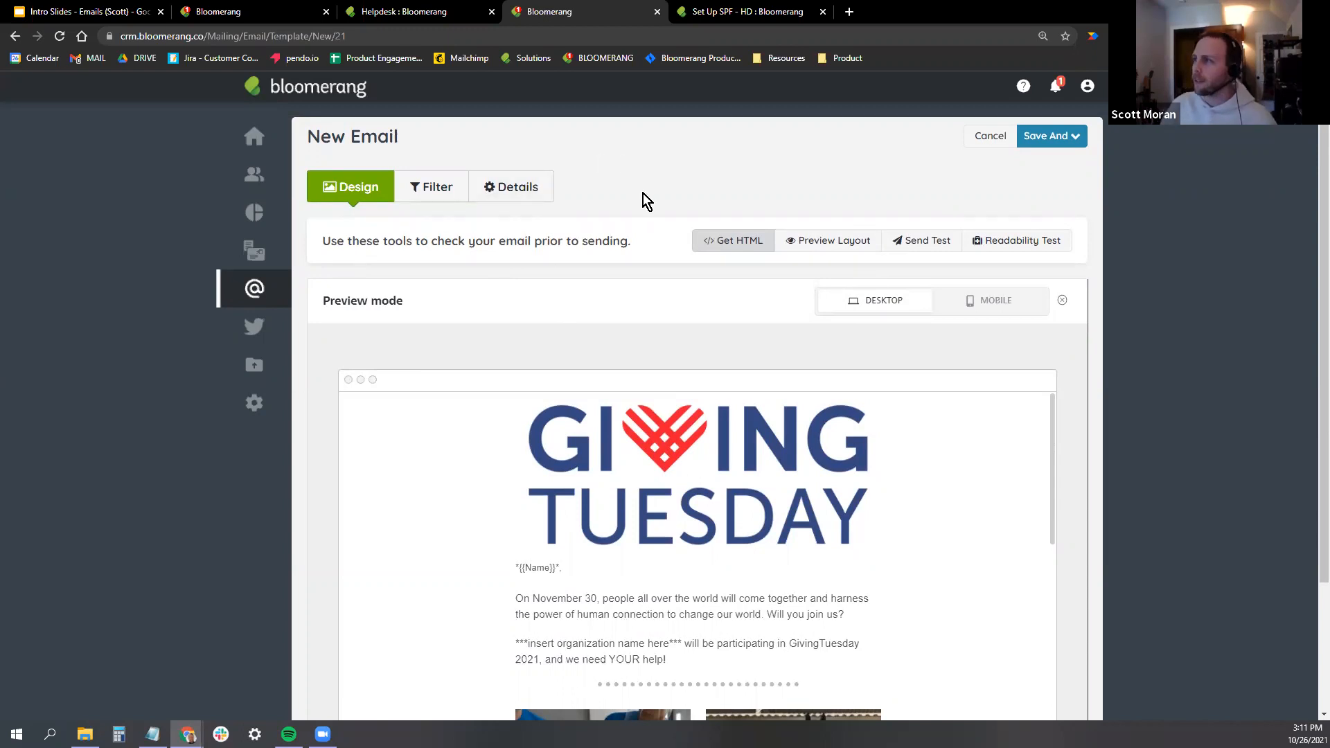
click(406, 193)
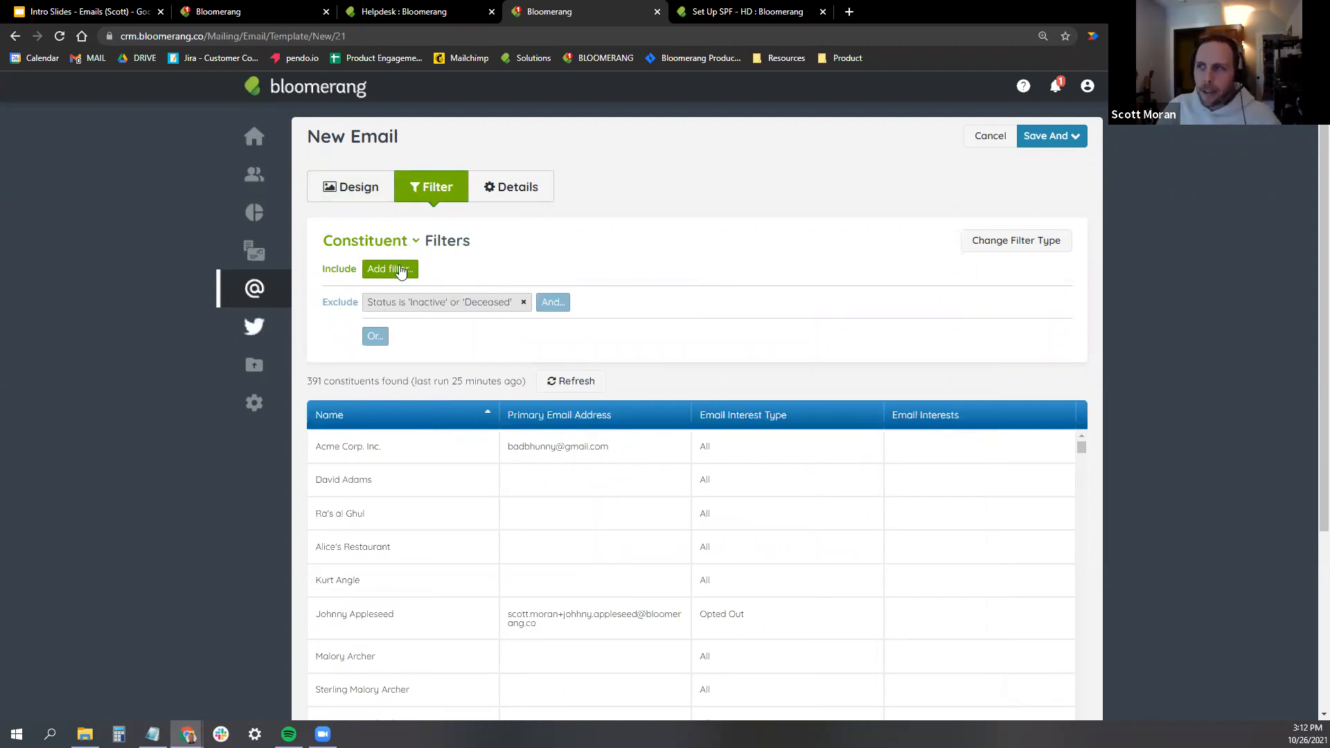
Check the email's details, including its name, interests and subject, and save the email with the option to preview it.
click(544, 191)
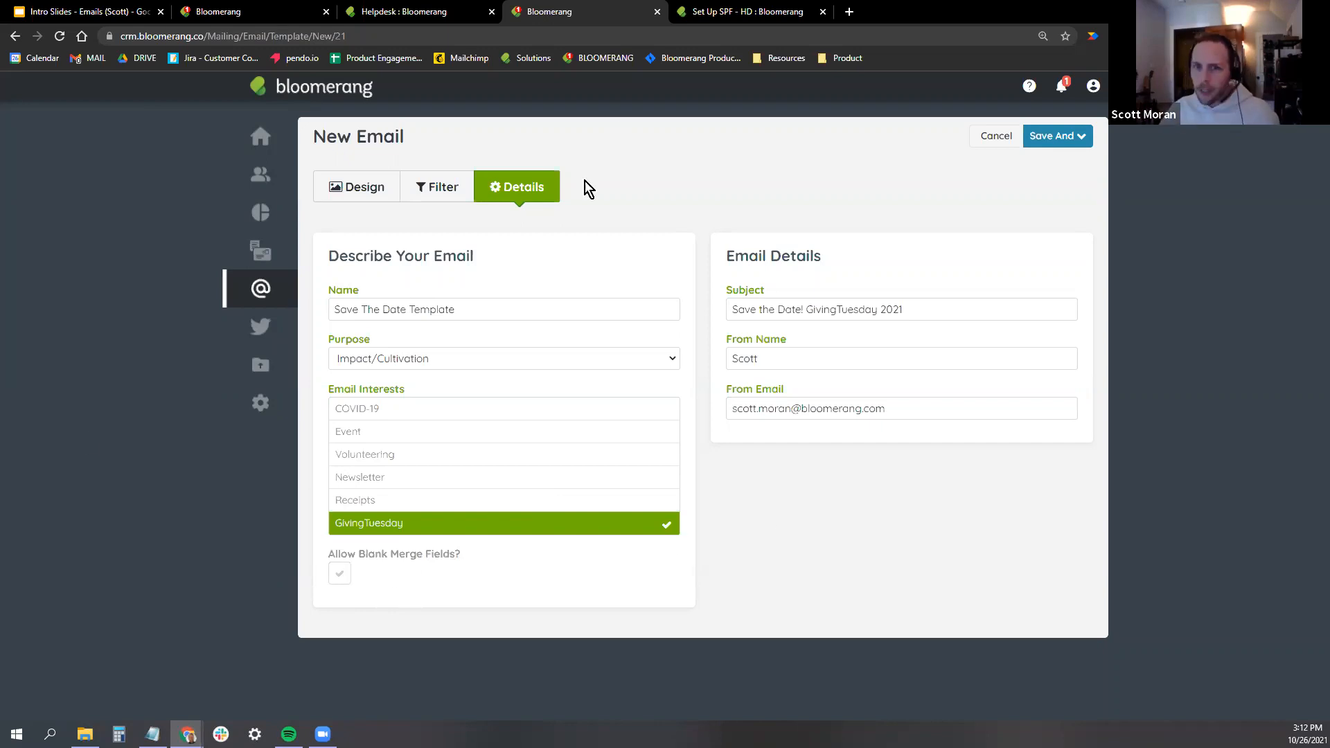
click(1081, 136)
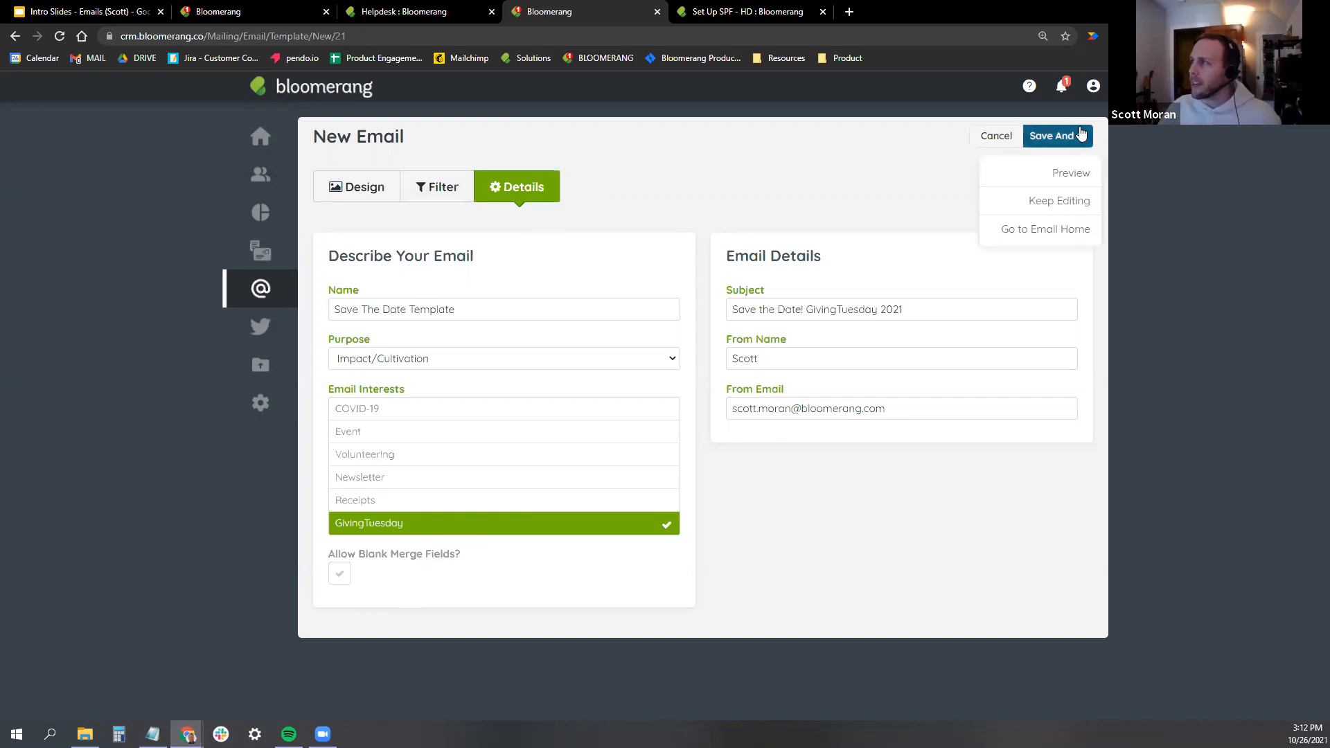
click(1078, 176)
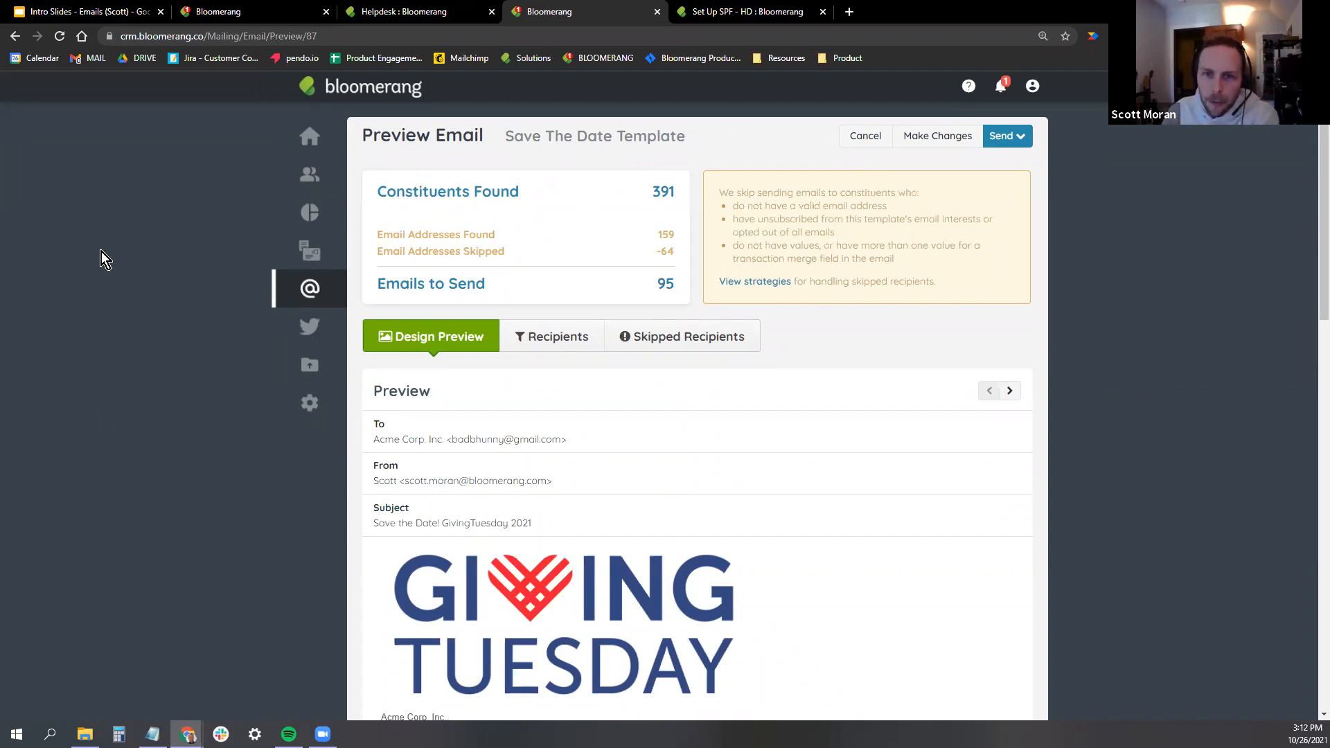
Examine the constituents found, email addresses found and skipped figures, and the invalid-address reason for skipping constituents.
drag(377, 195, 678, 179)
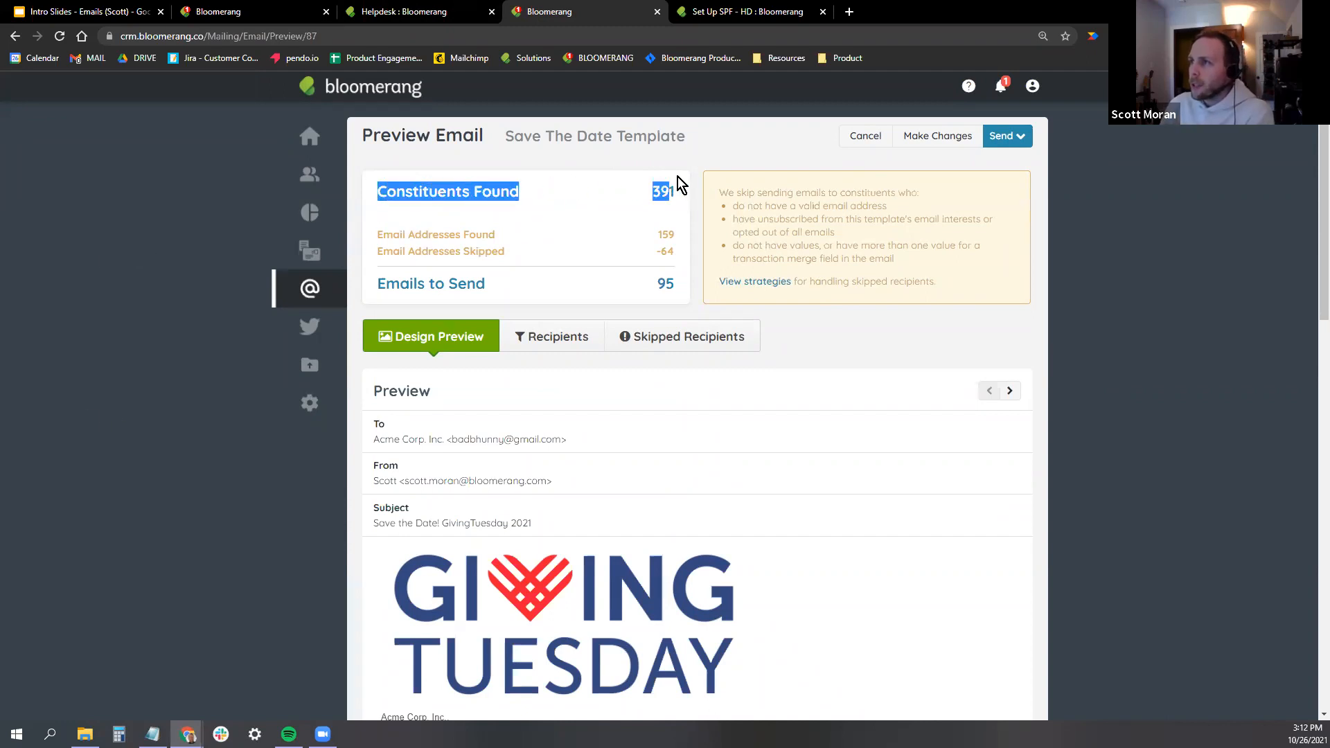
double_click(666, 191)
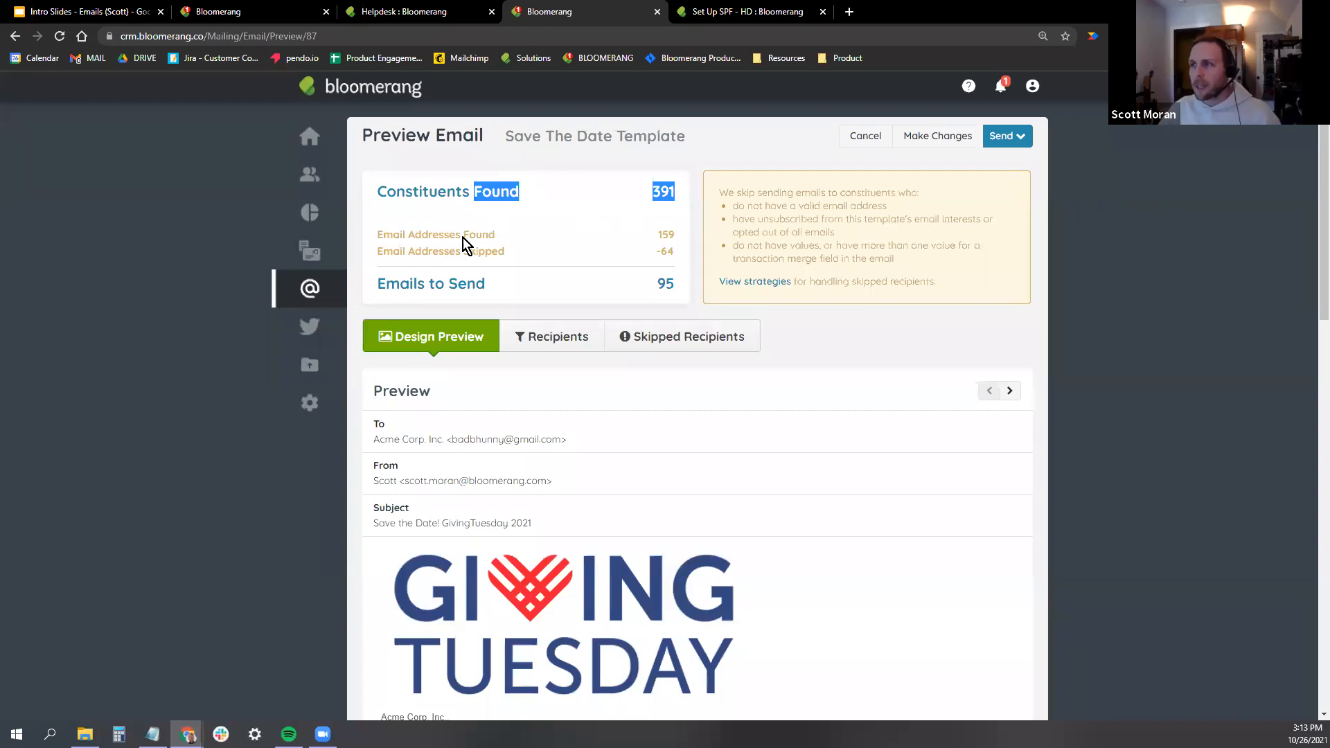
drag(543, 249, 380, 249)
click(380, 249)
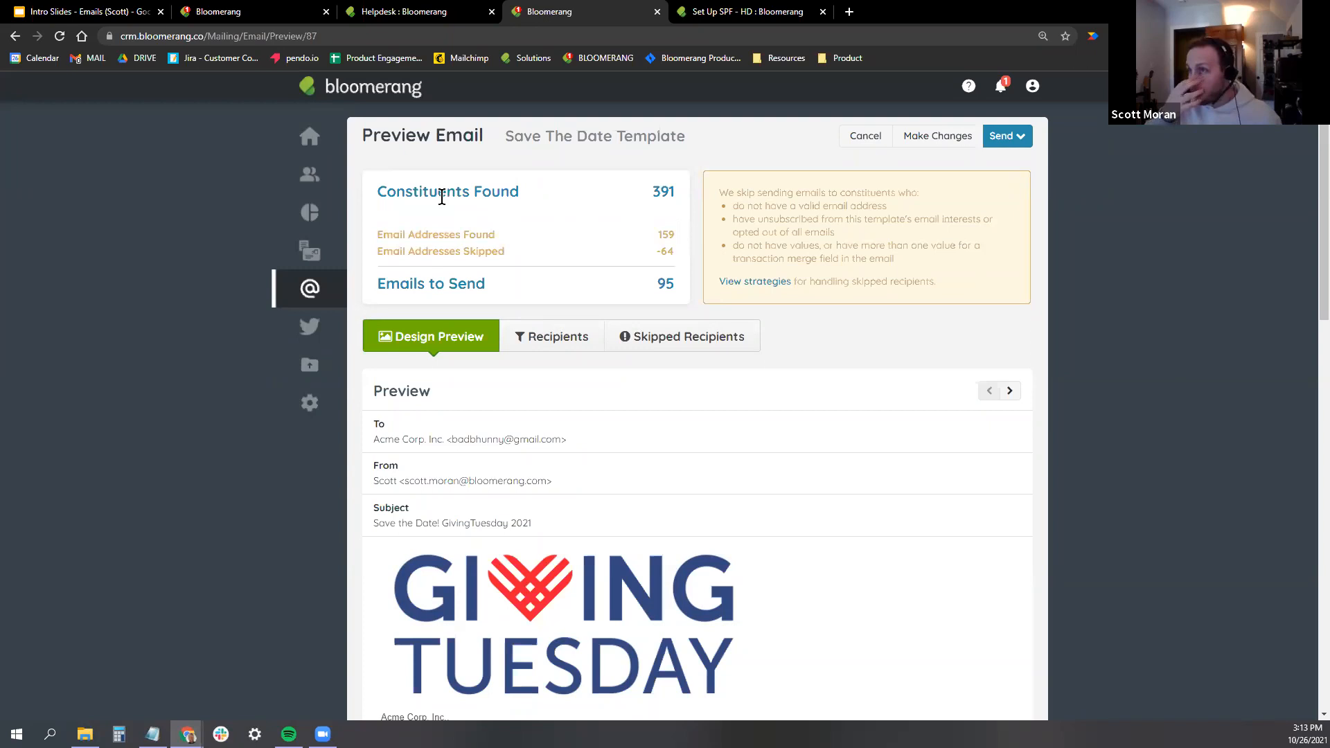
drag(377, 235, 546, 229)
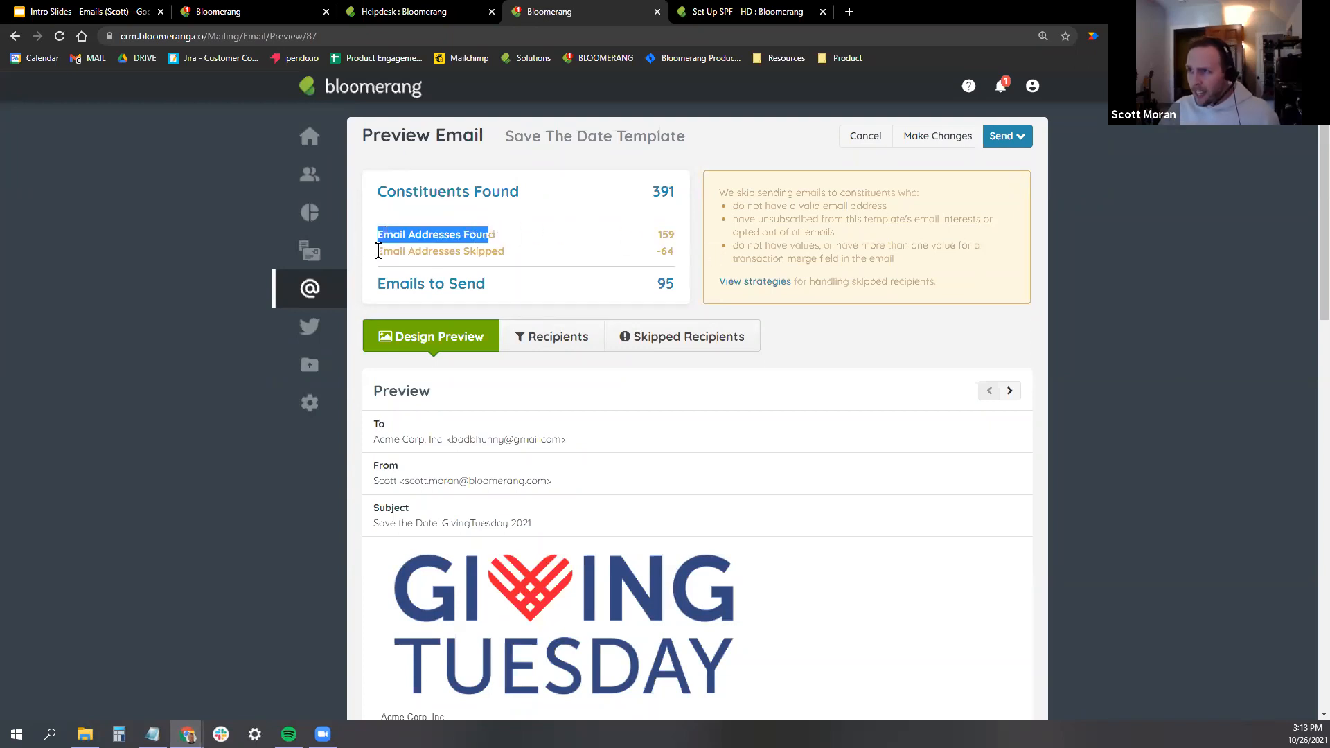
click(378, 250)
drag(378, 250, 665, 254)
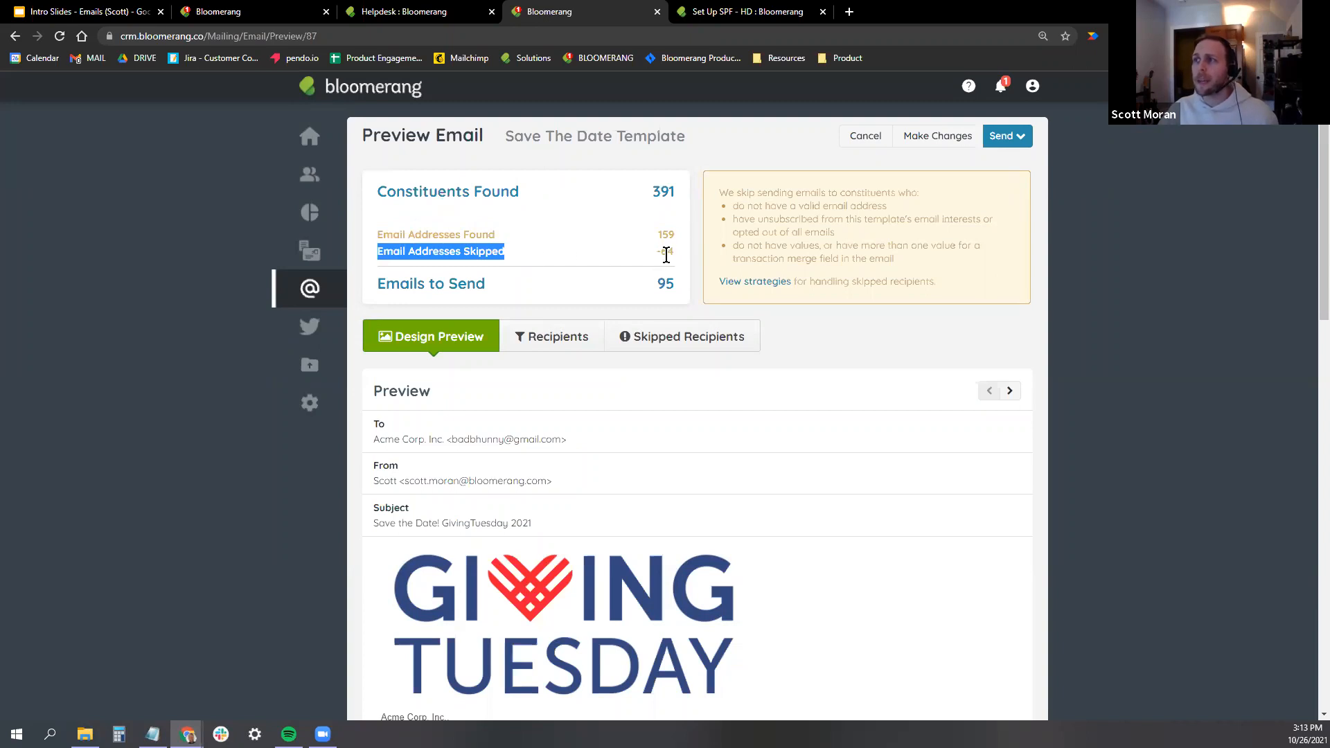
click(664, 250)
double_click(664, 251)
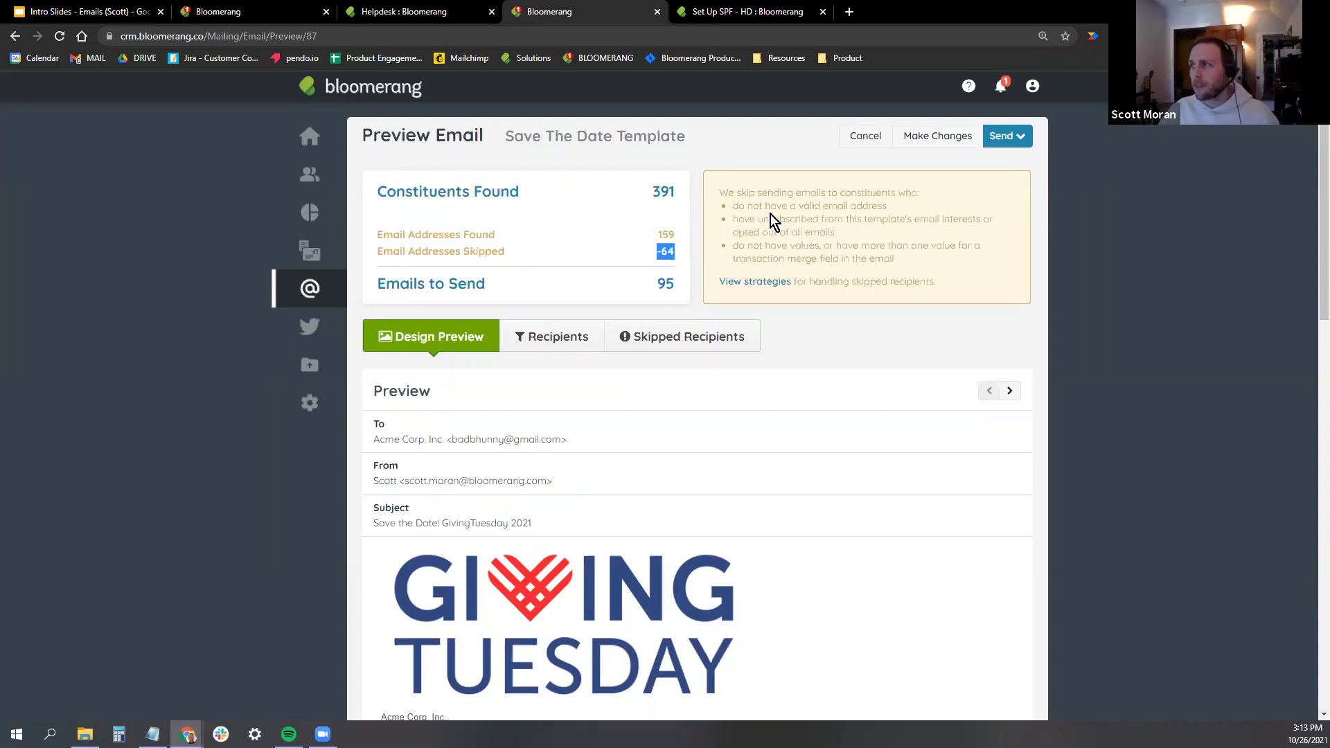
drag(733, 206, 893, 211)
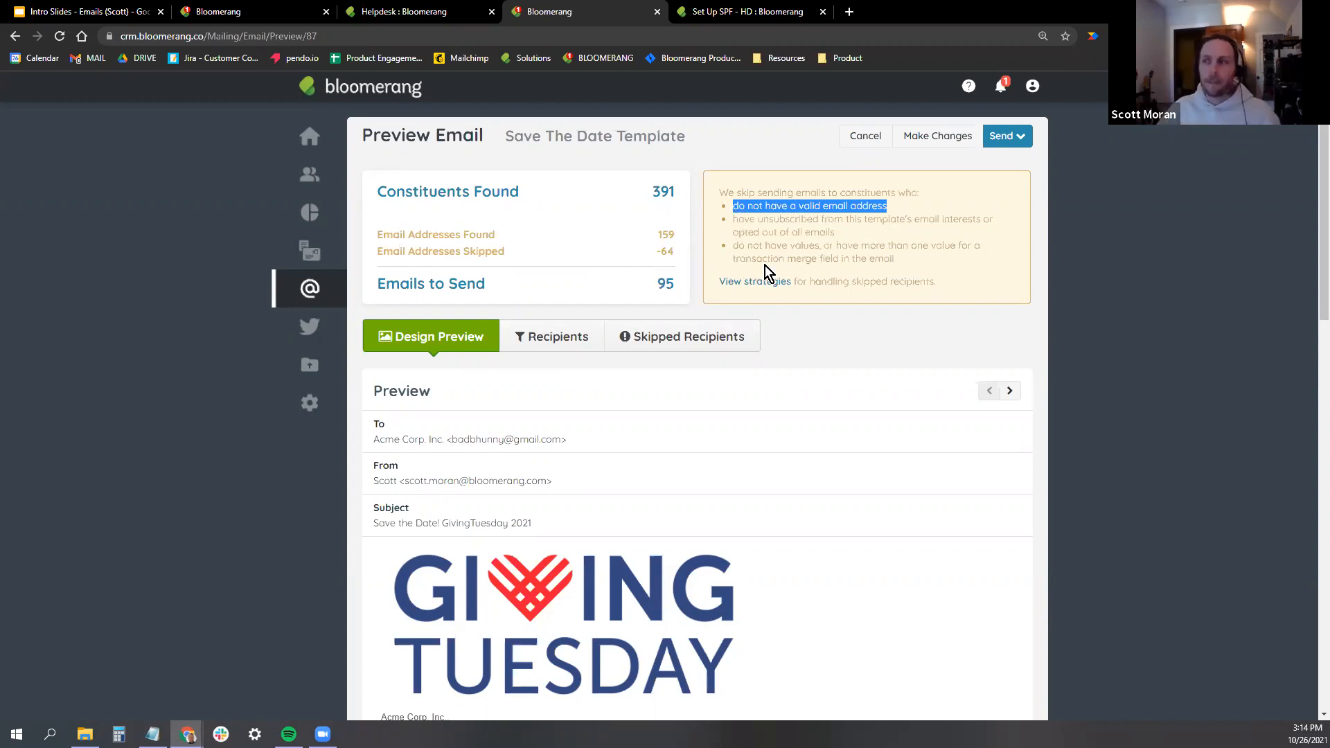
Check the email's send totals and skip reasons, and look through its recipient list.
click(899, 255)
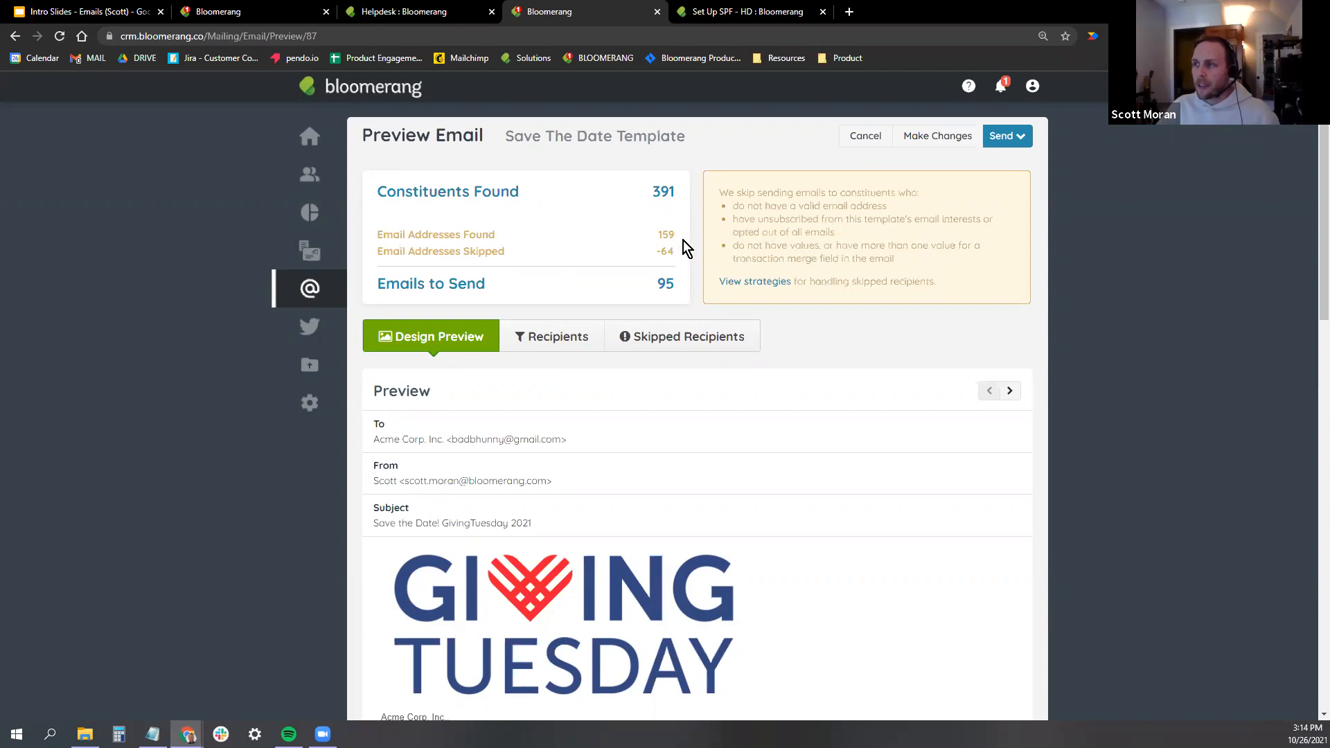
scroll(632, 173, down, 1)
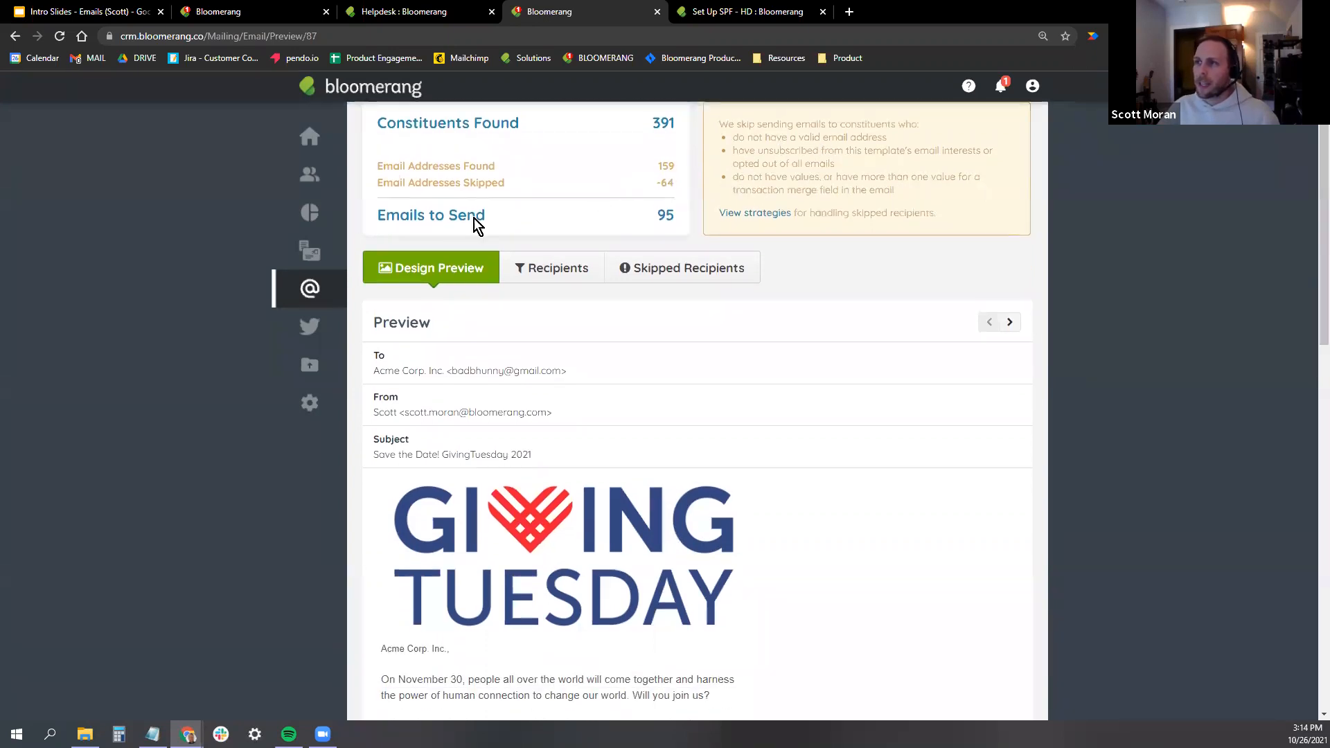
scroll(640, 253, up, 1)
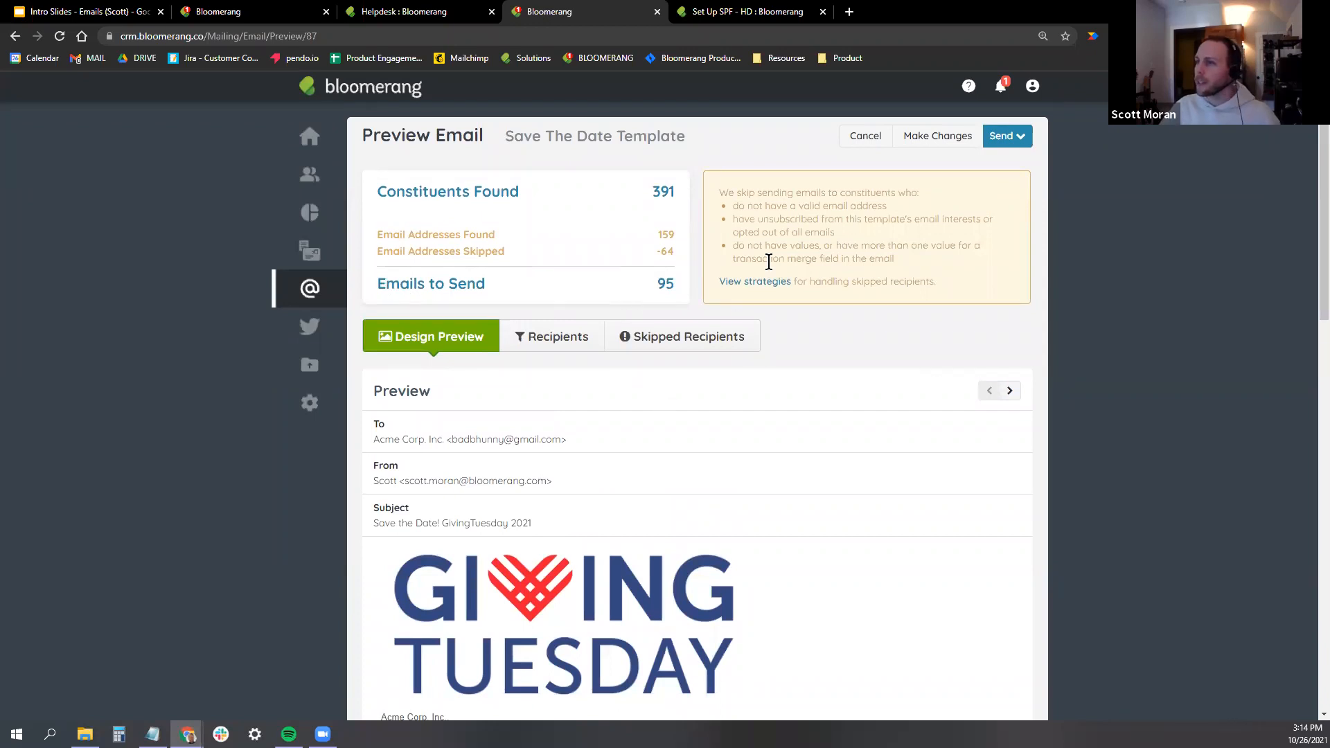
scroll(590, 333, down, 2)
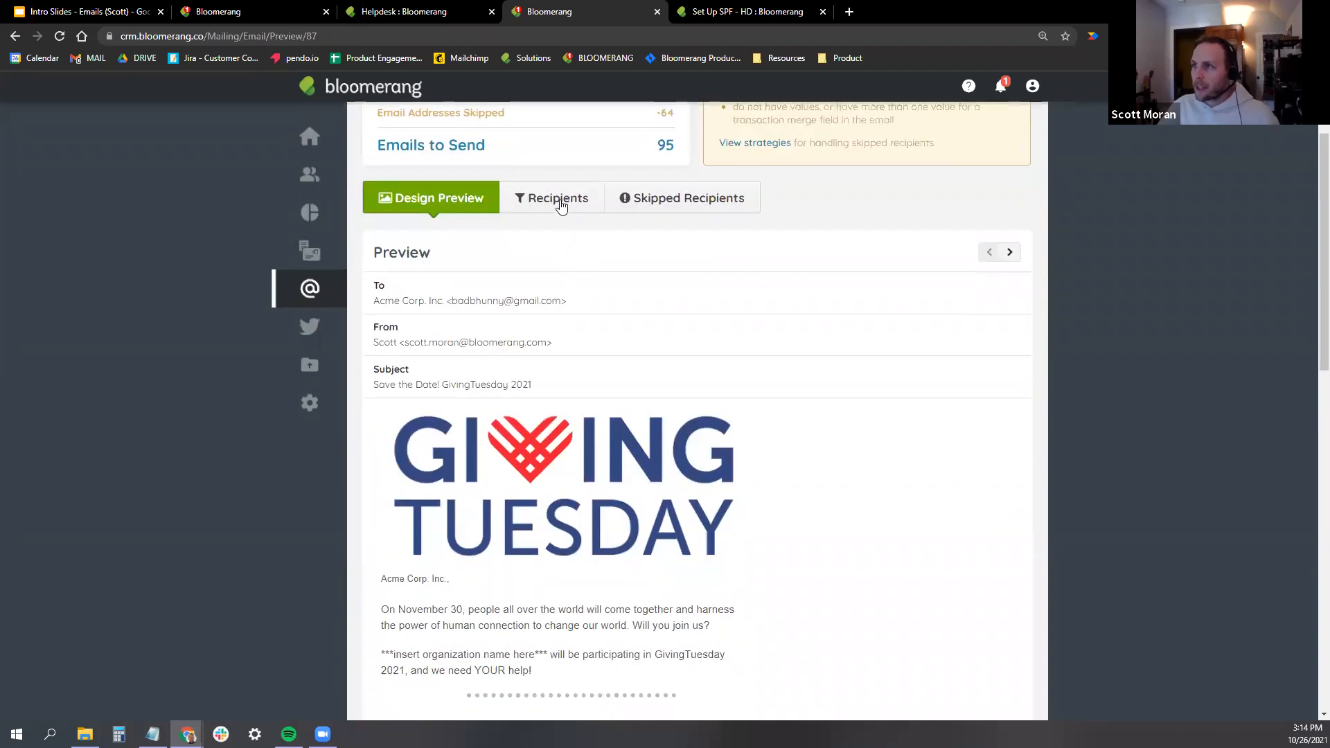
click(559, 201)
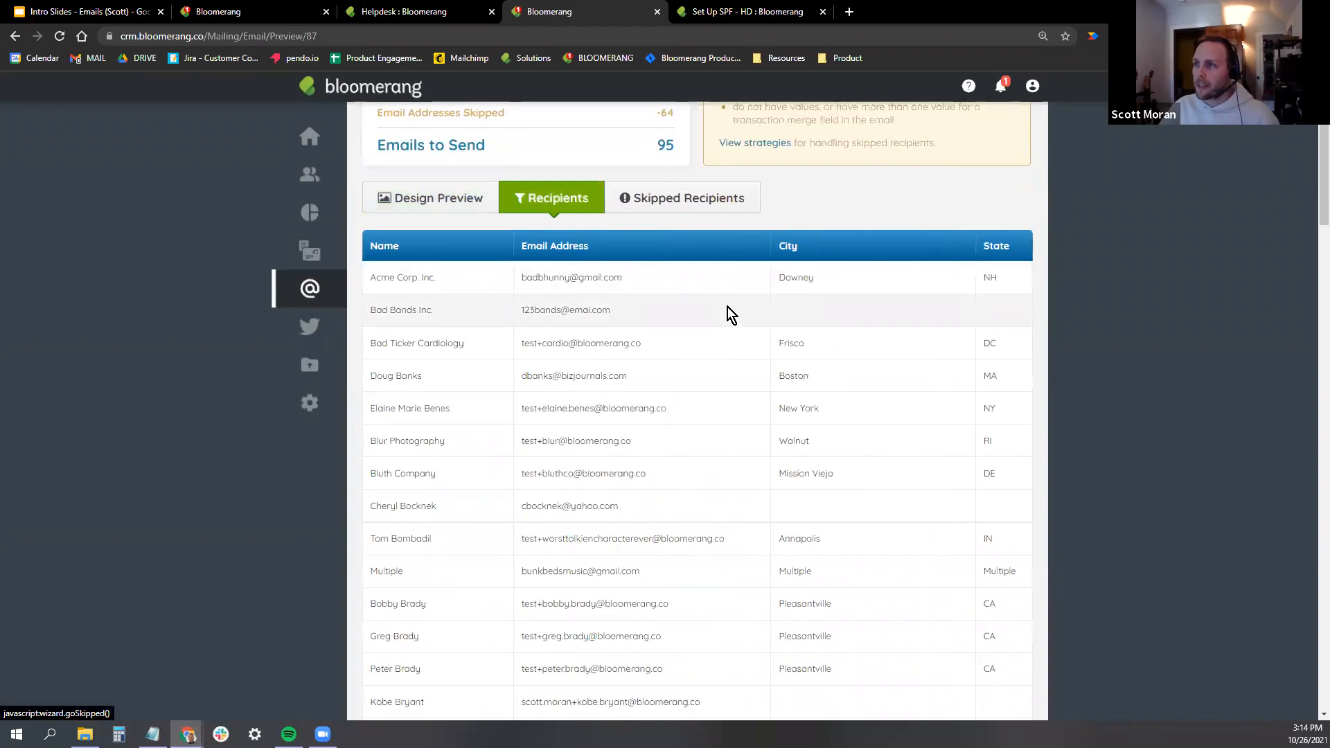
scroll(727, 302, down, 2)
scroll(762, 332, up, 3)
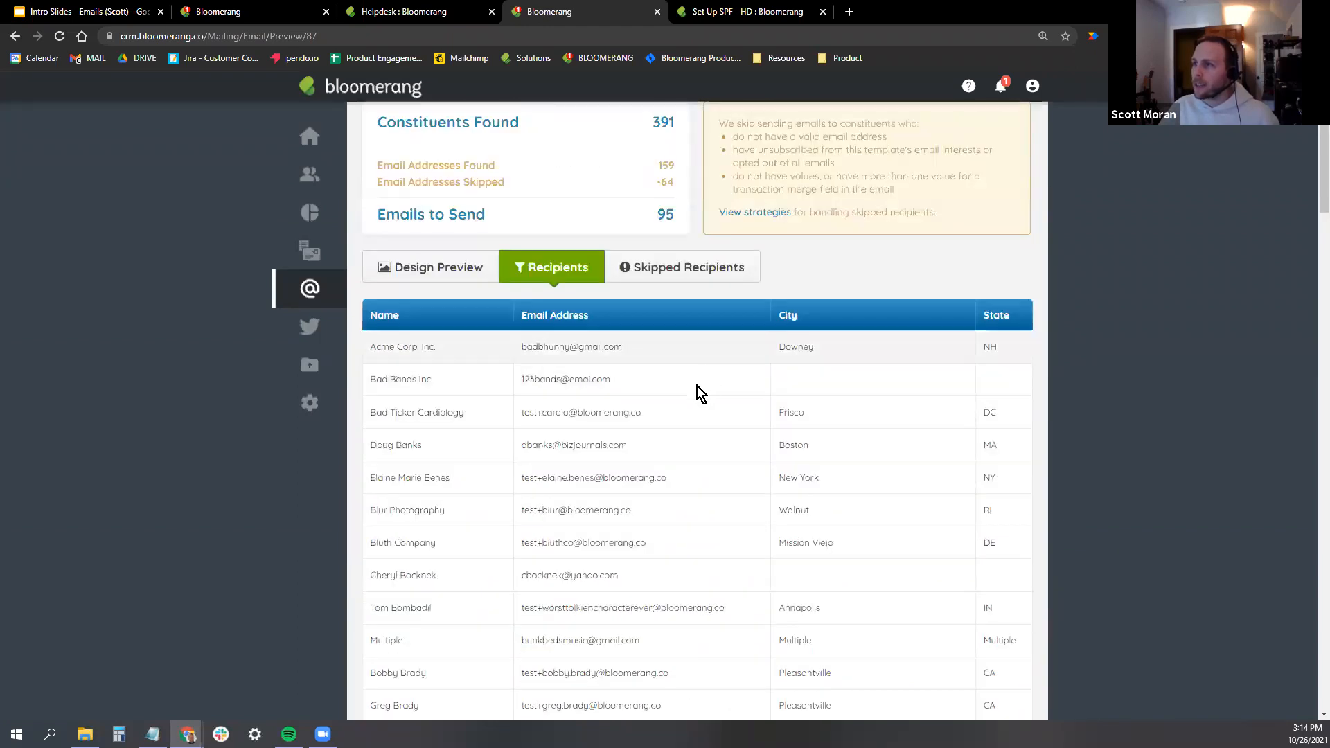
scroll(697, 385, down, 6)
scroll(609, 256, down, 5)
scroll(669, 306, up, 7)
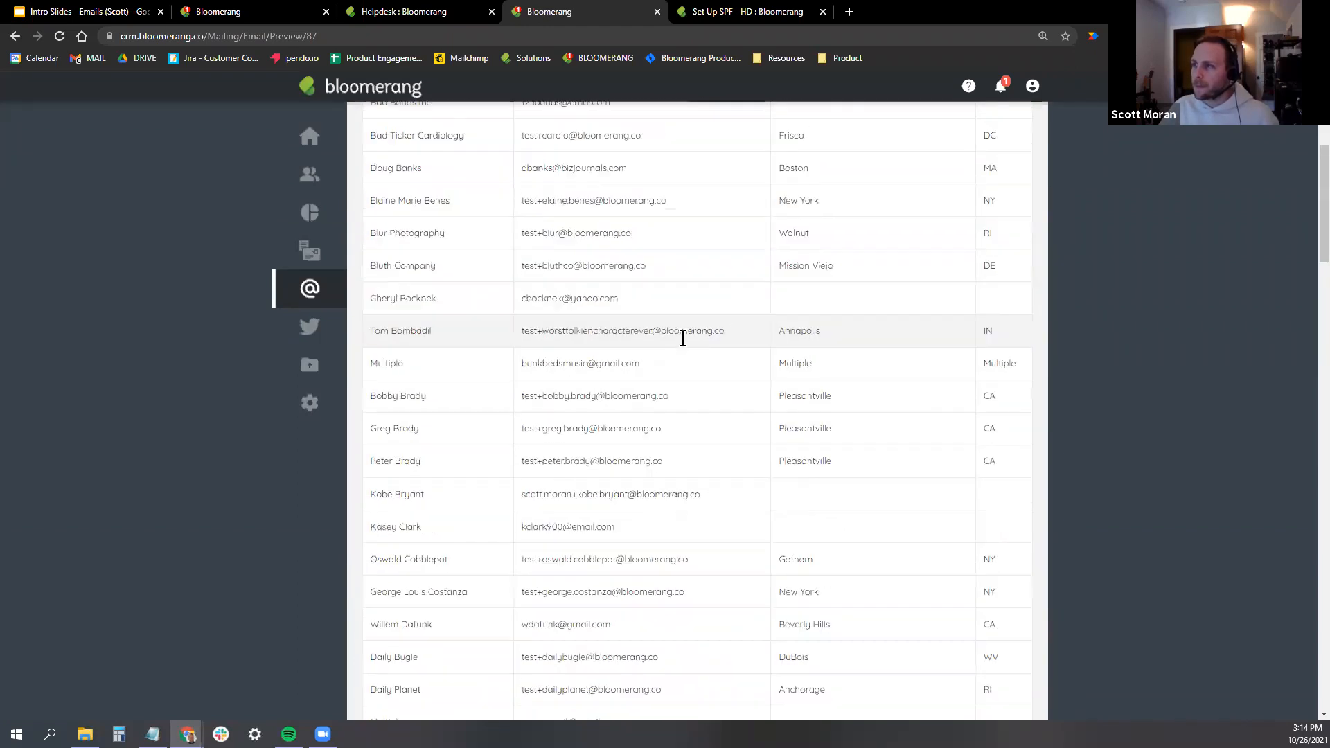
scroll(683, 338, up, 5)
Review the skipped recipients and the email issue listed for each of them.
click(655, 339)
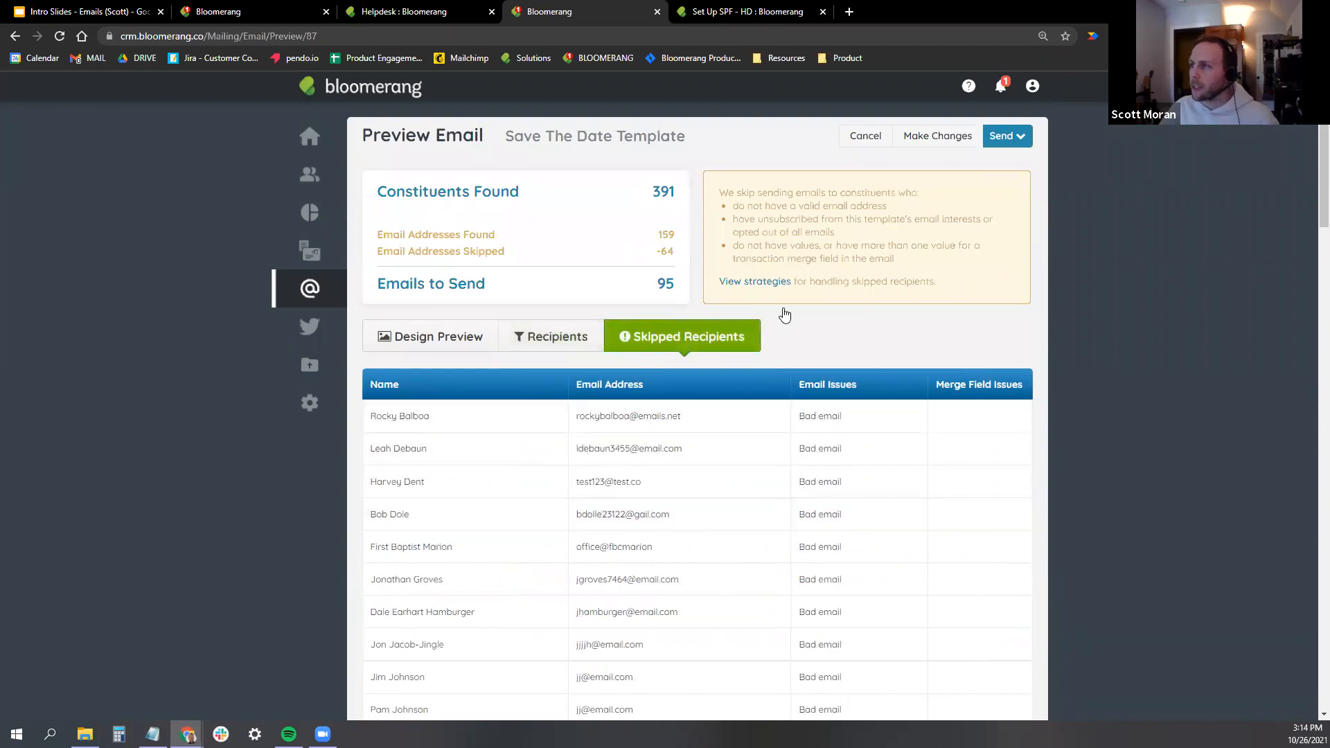
scroll(799, 460, down, 1)
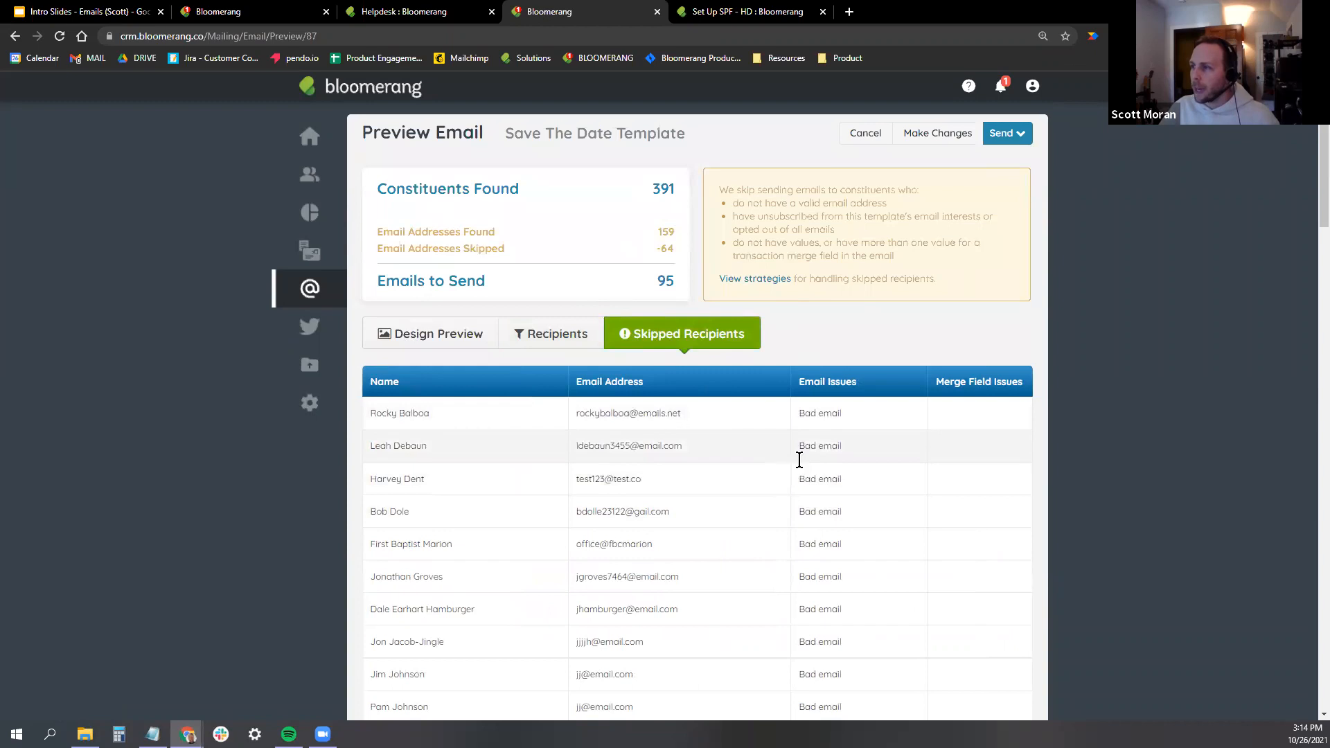
scroll(799, 457, down, 15)
scroll(801, 443, up, 5)
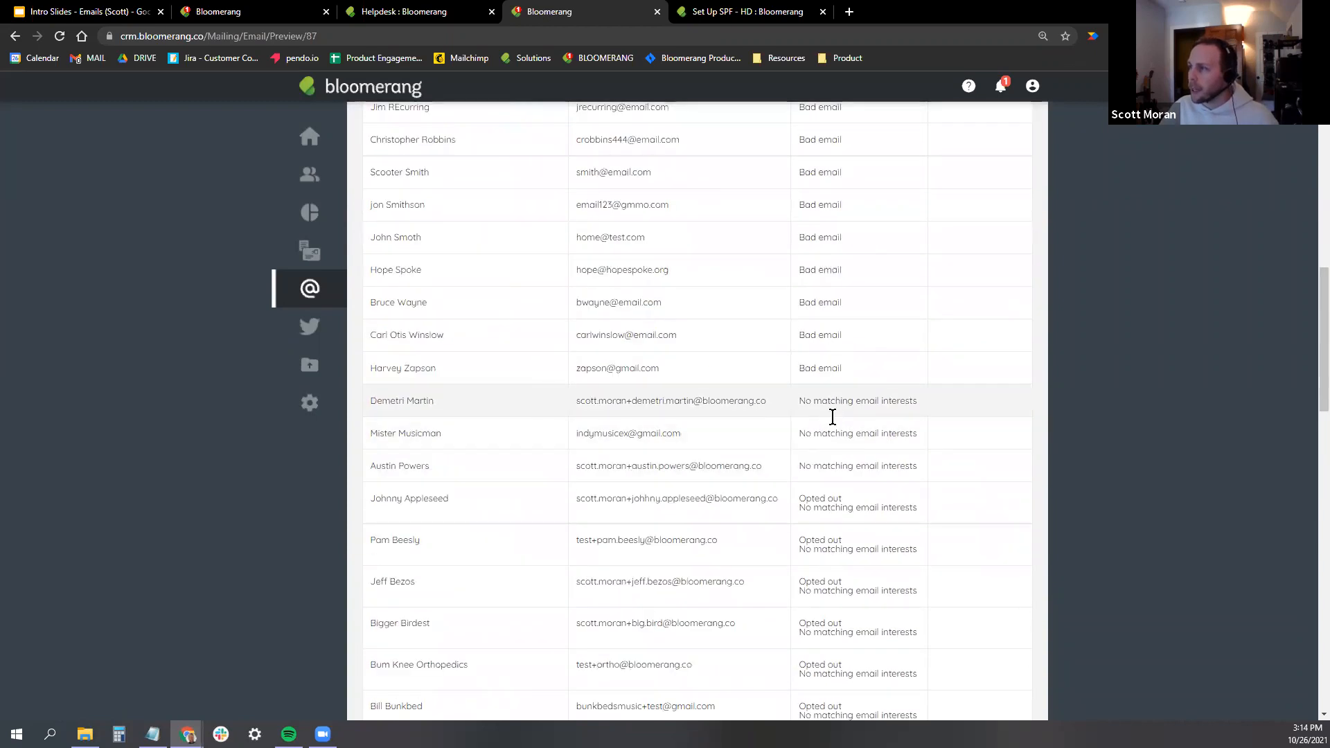
scroll(831, 416, down, 1)
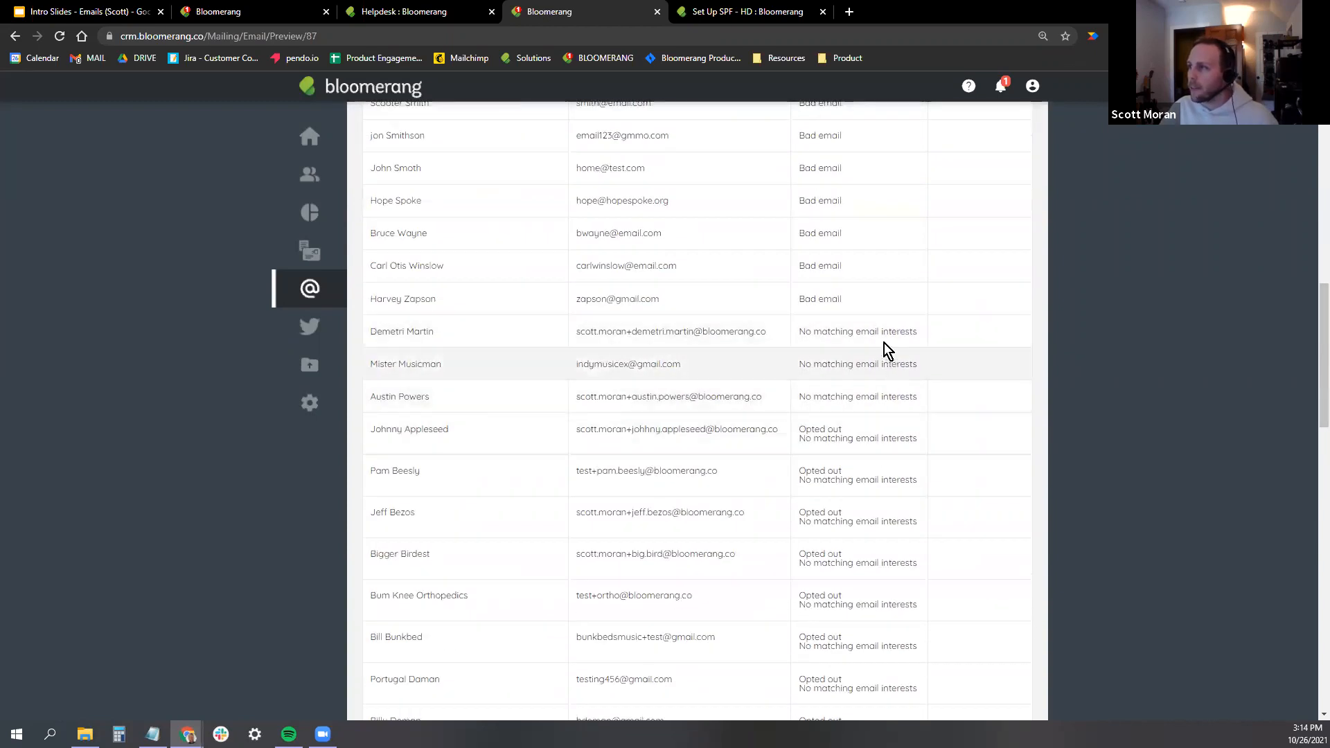
scroll(869, 370, down, 8)
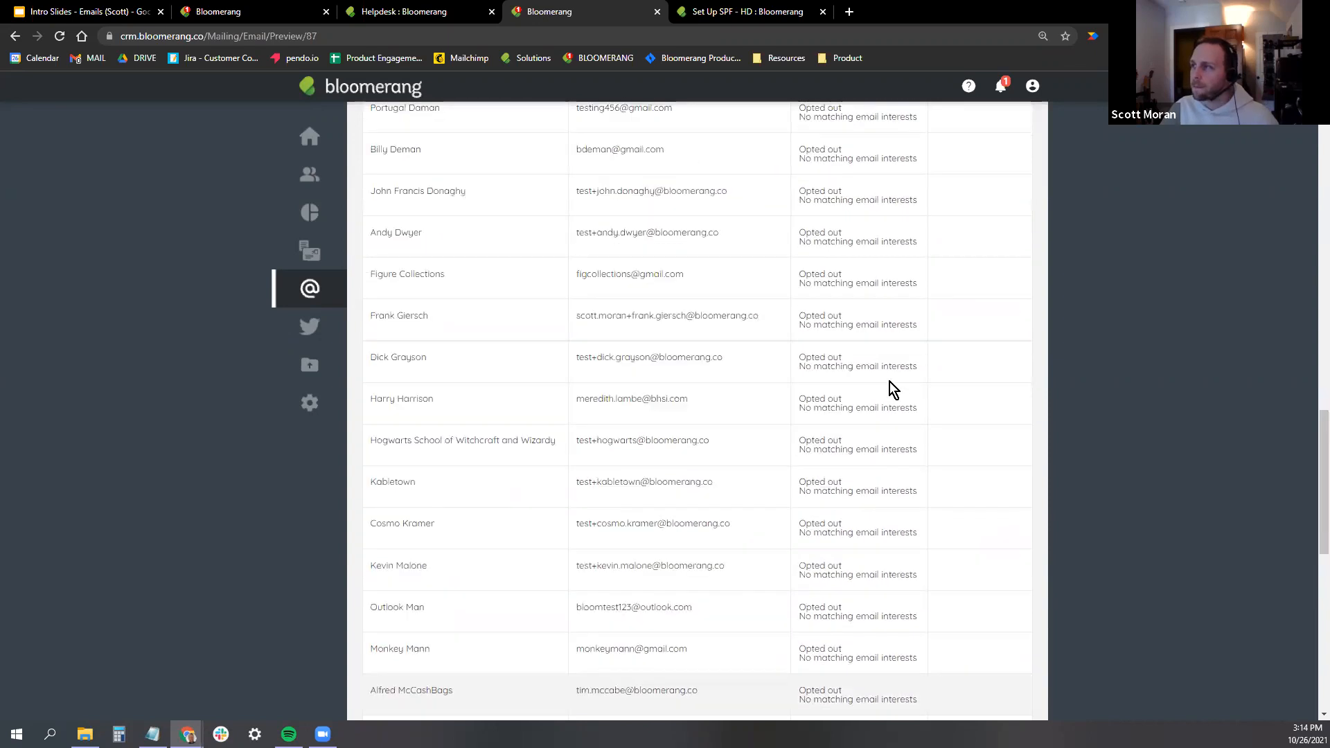
scroll(900, 385, up, 15)
Return to the design preview and look over the email's full content.
click(447, 350)
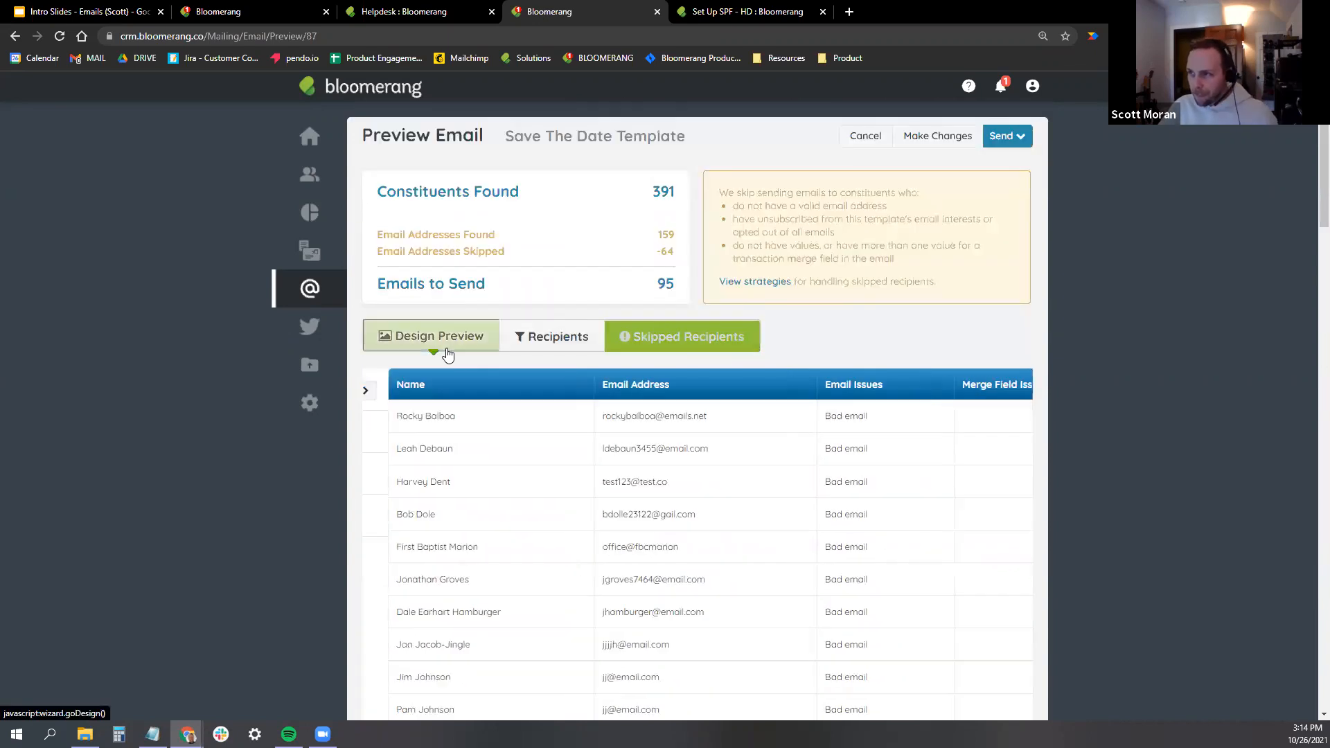
scroll(700, 333, down, 7)
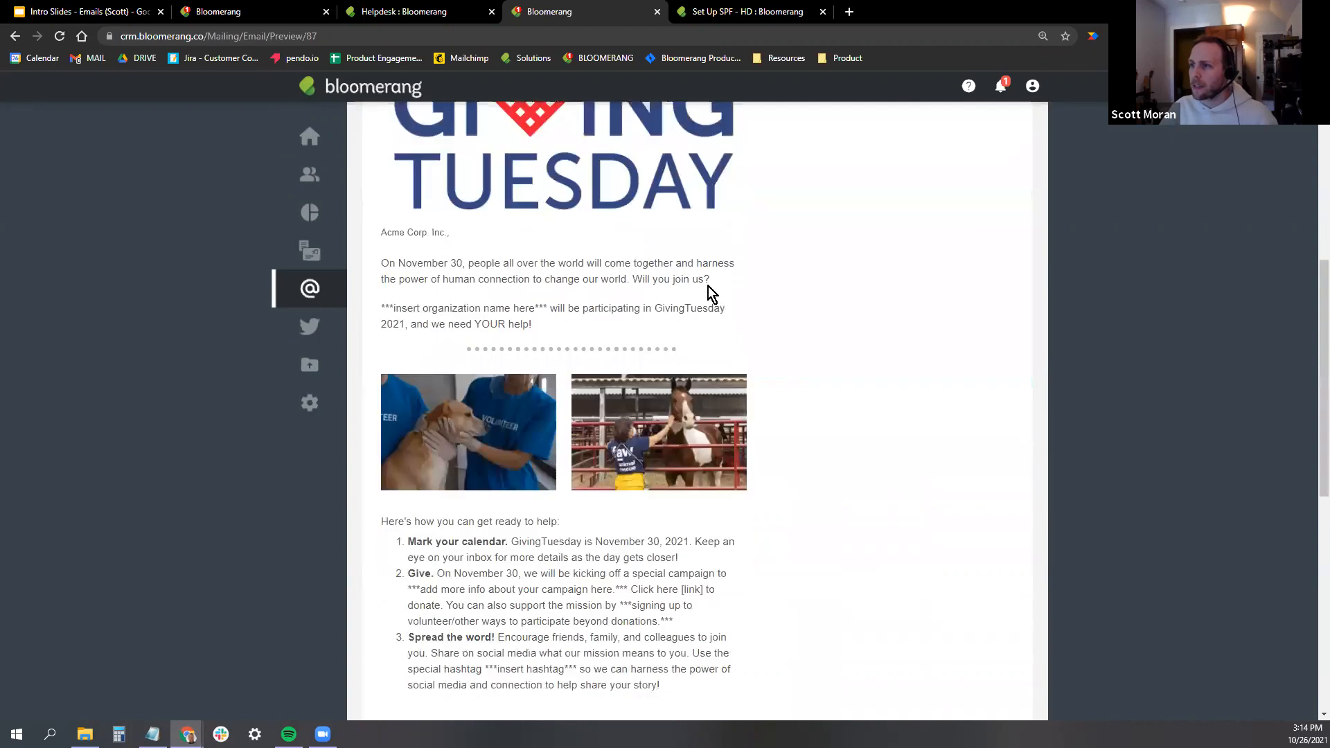
scroll(609, 229, down, 4)
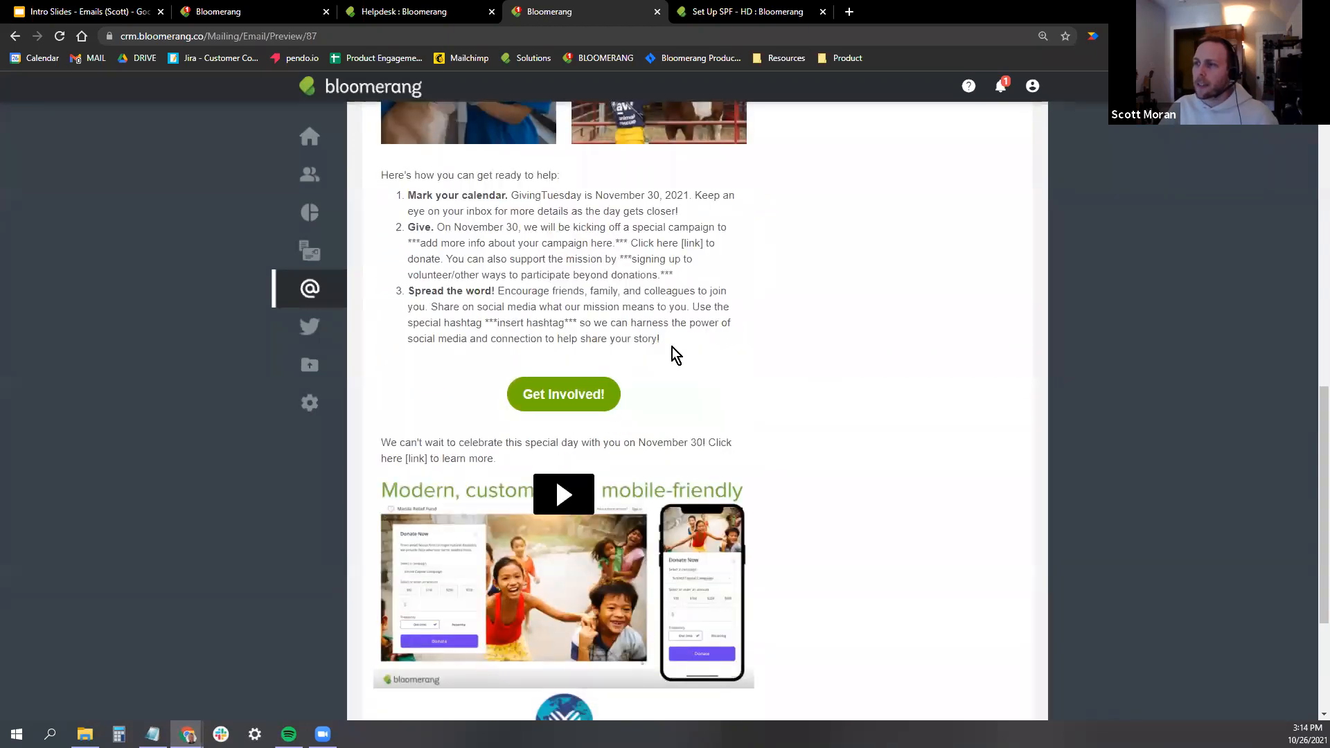
scroll(433, 360, up, 6)
scroll(433, 360, up, 3)
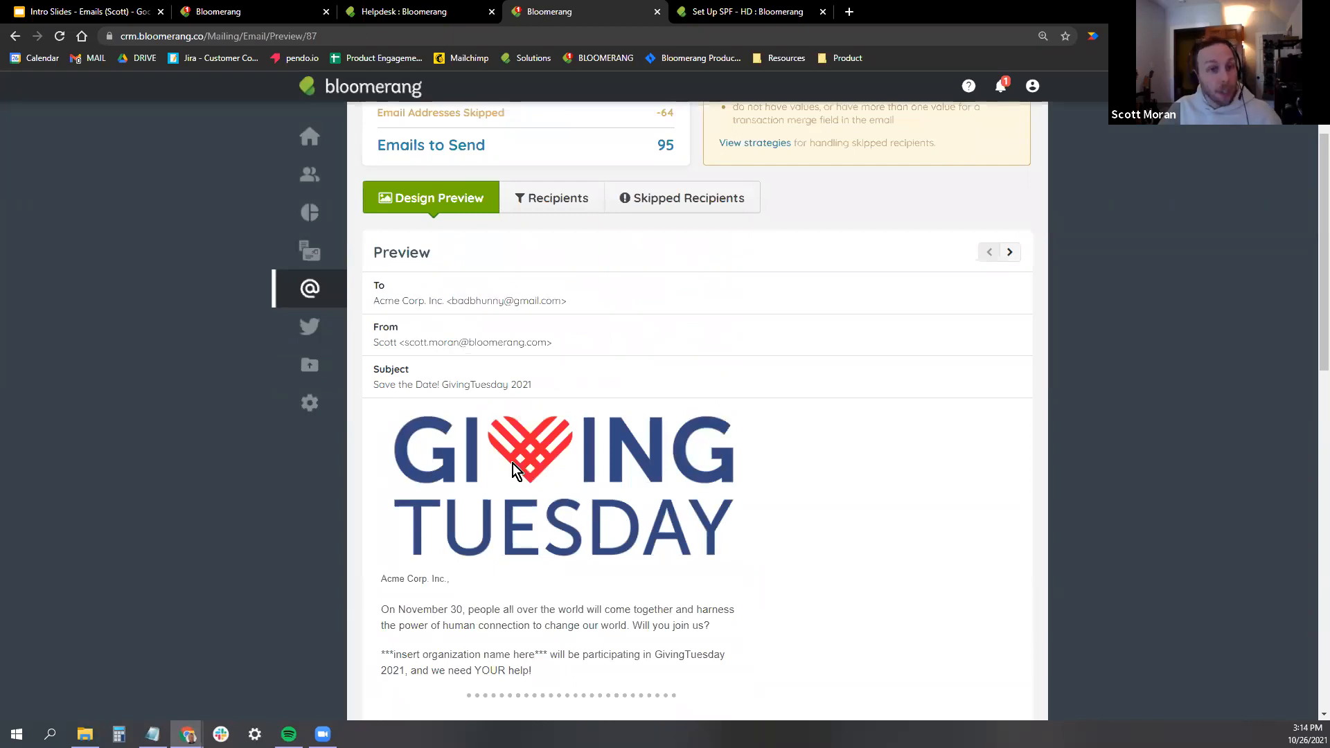
Step through the preview for several recipients and check how the name in the greeting is personalised for each.
drag(449, 580, 399, 581)
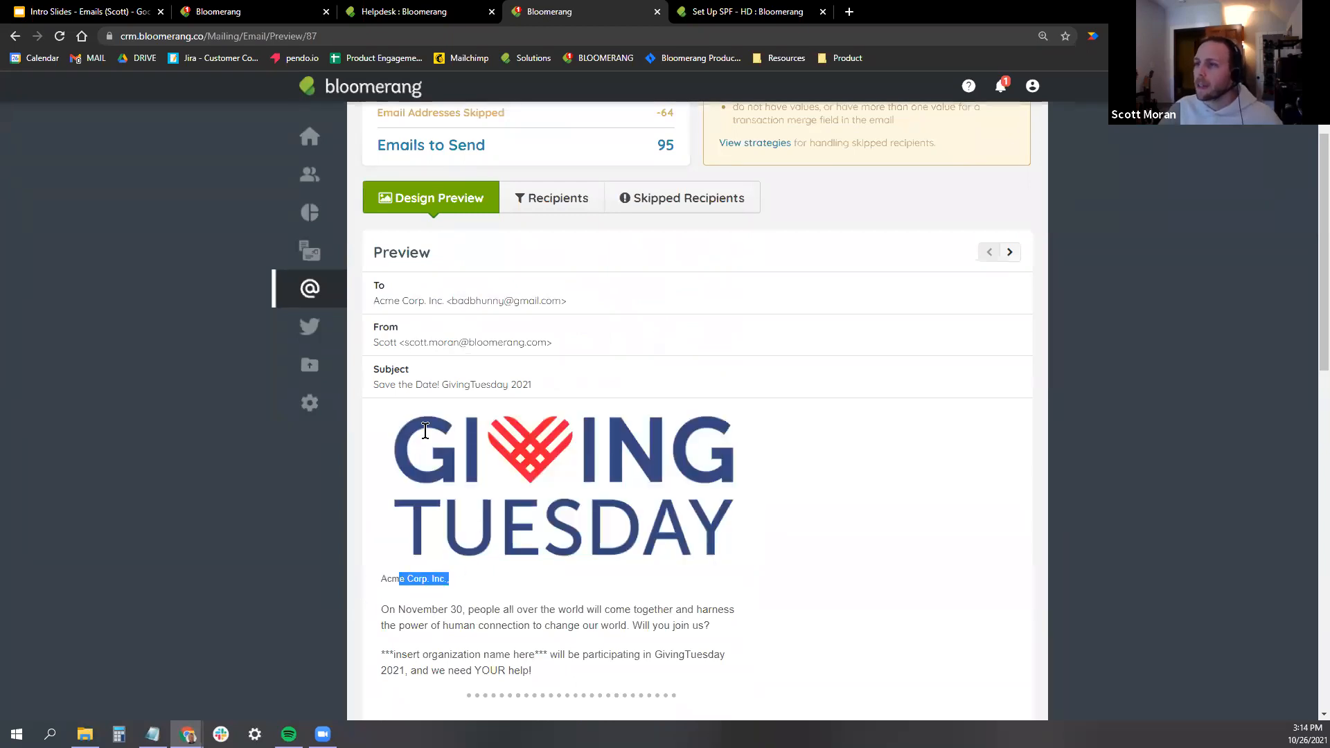
click(1009, 257)
click(1009, 257)
click(1010, 257)
click(1009, 257)
click(990, 252)
scroll(426, 468, down, 2)
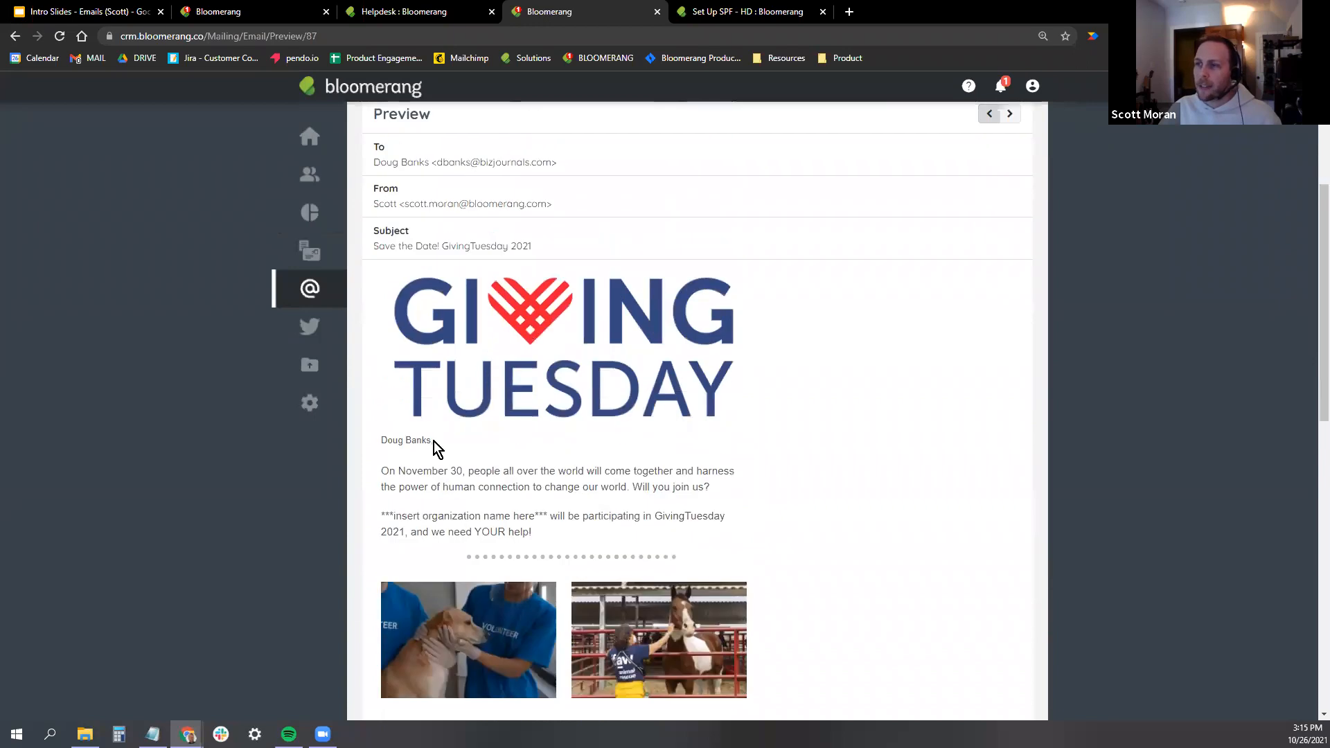
drag(433, 444, 387, 442)
scroll(900, 312, up, 2)
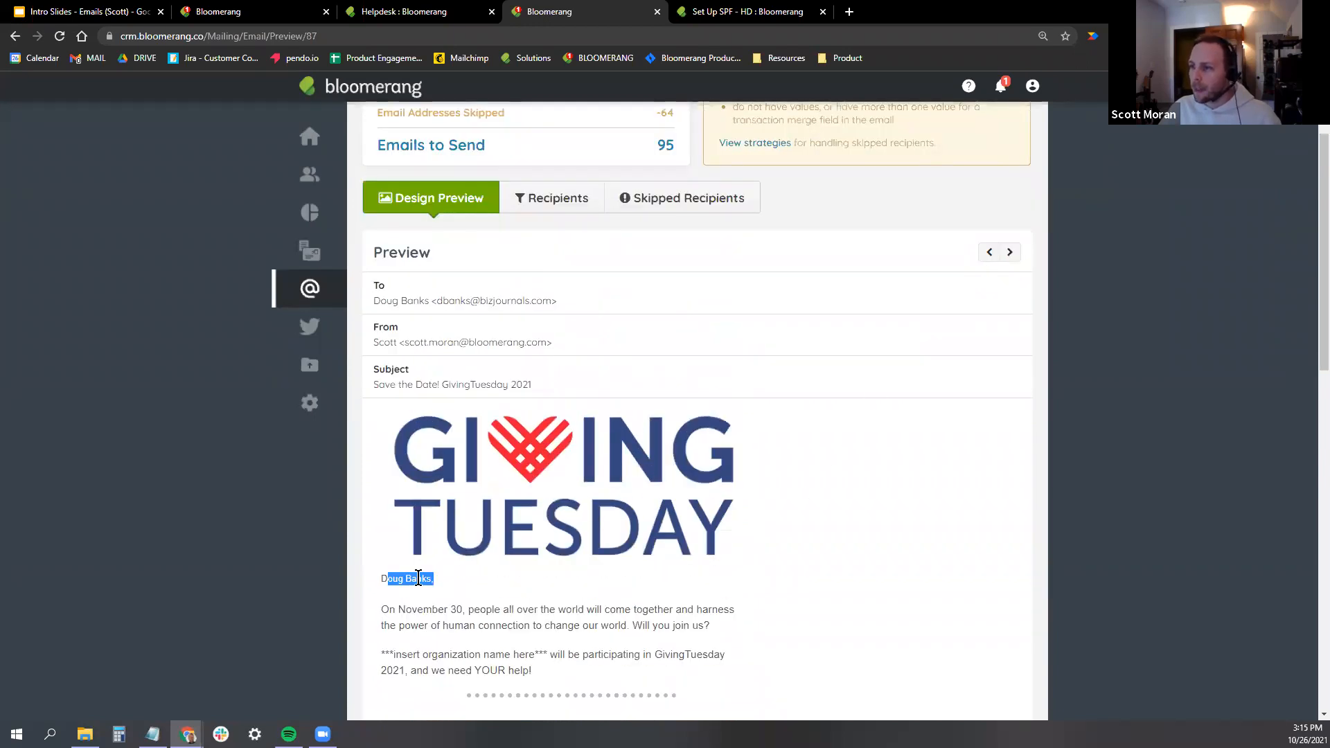
click(428, 609)
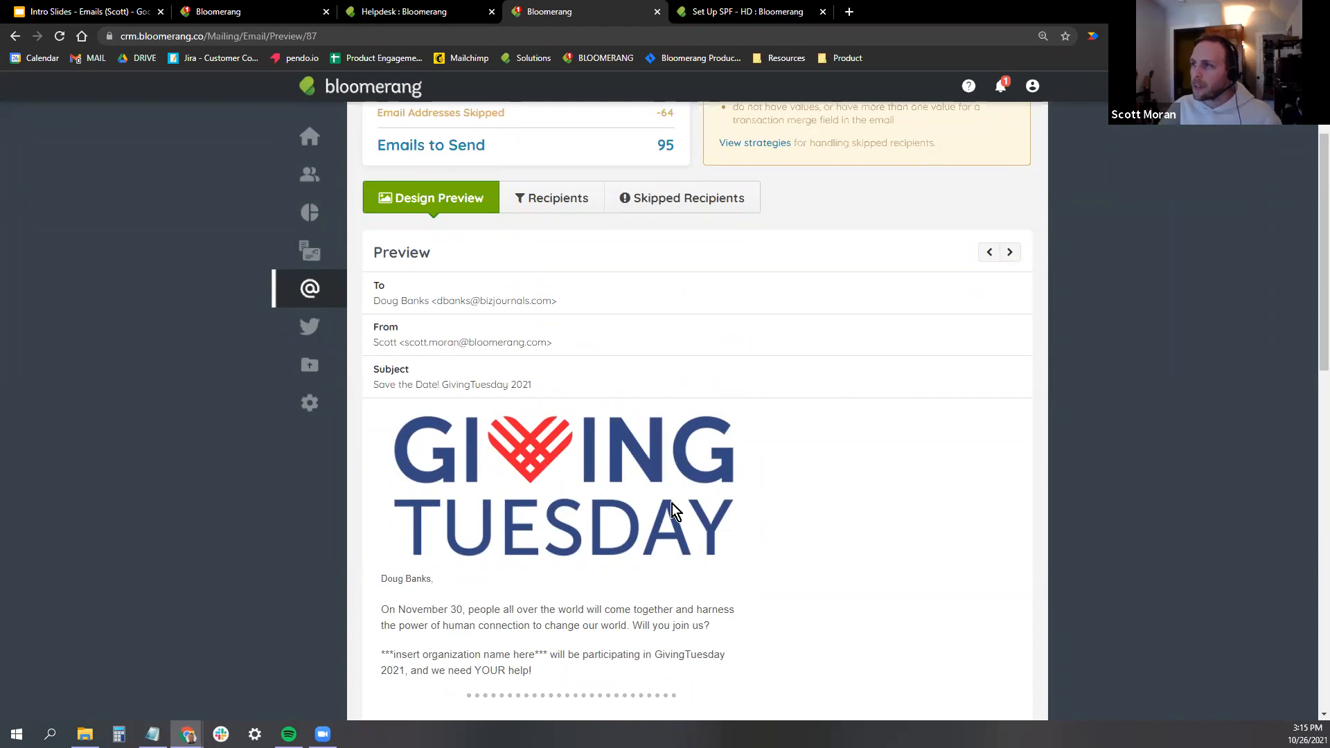
scroll(667, 520, up, 2)
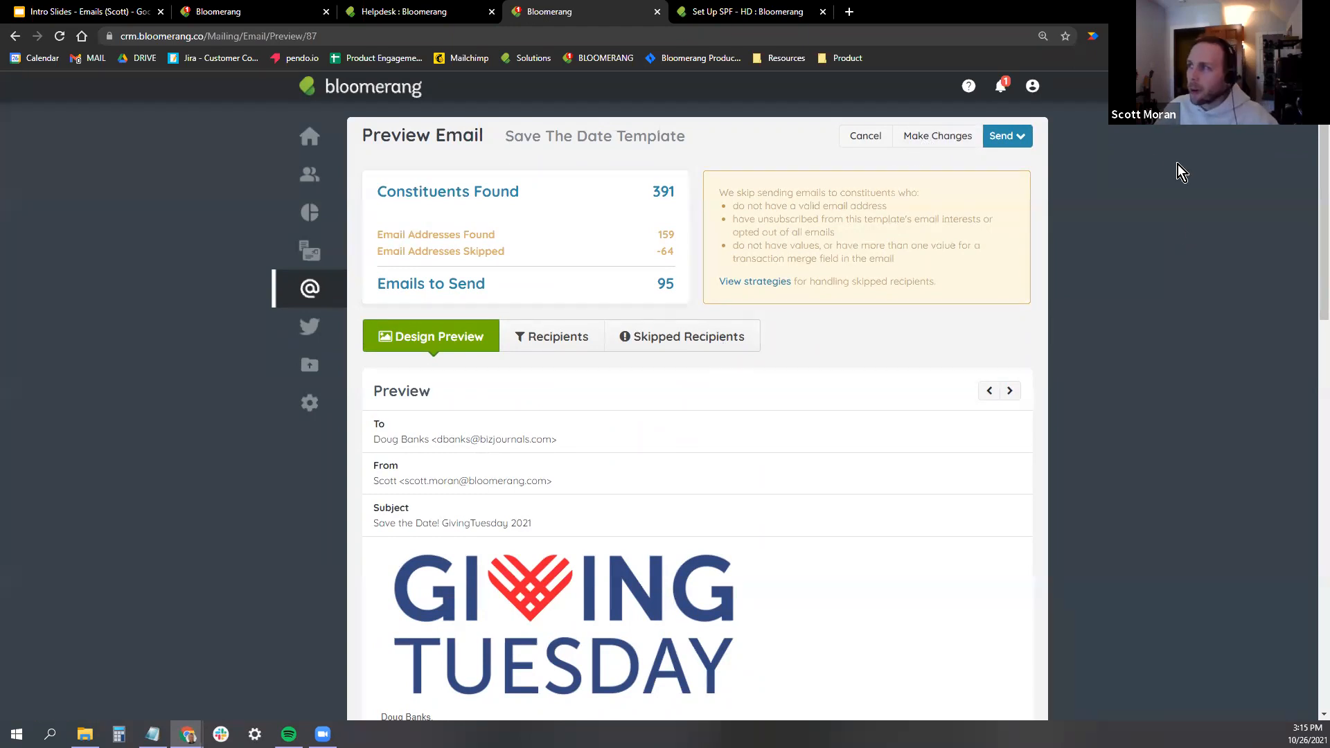
Set the email up to send later, with frequency Once, on 10/29/2021 at 8:00 AM.
click(1002, 137)
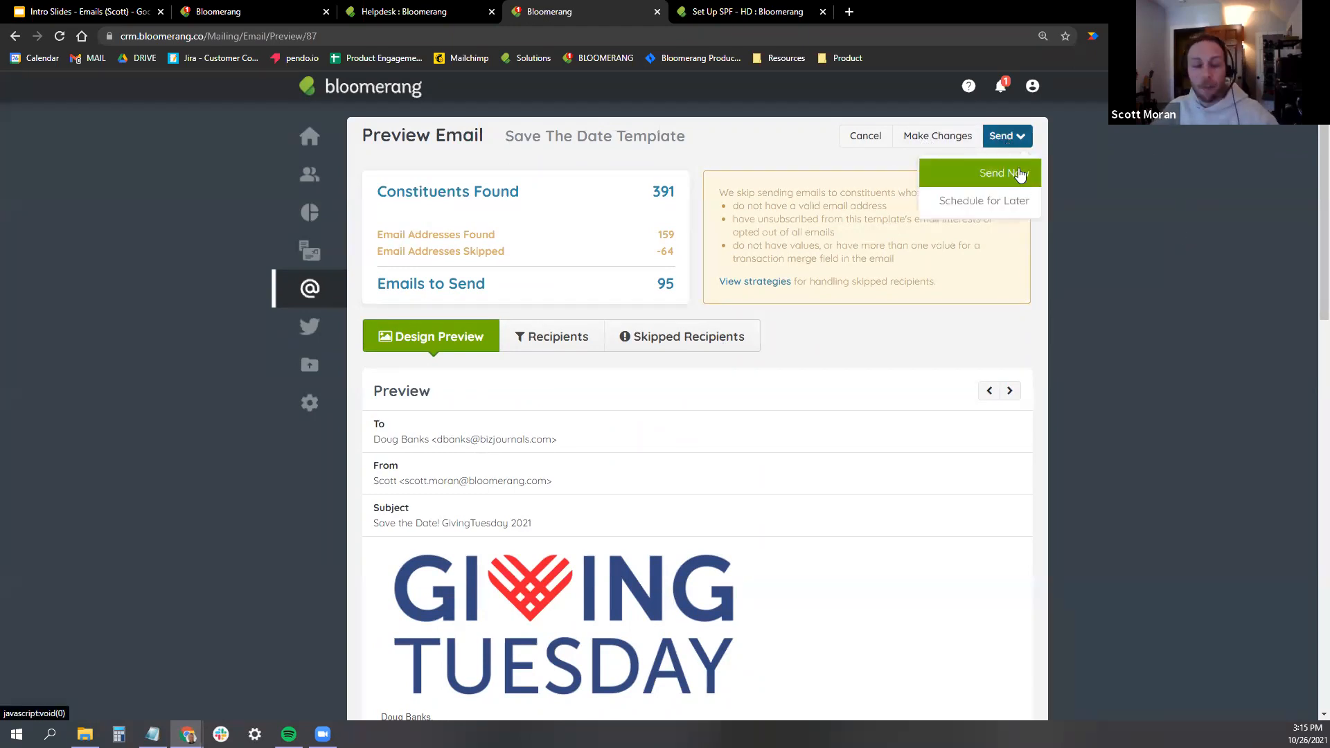
click(1009, 202)
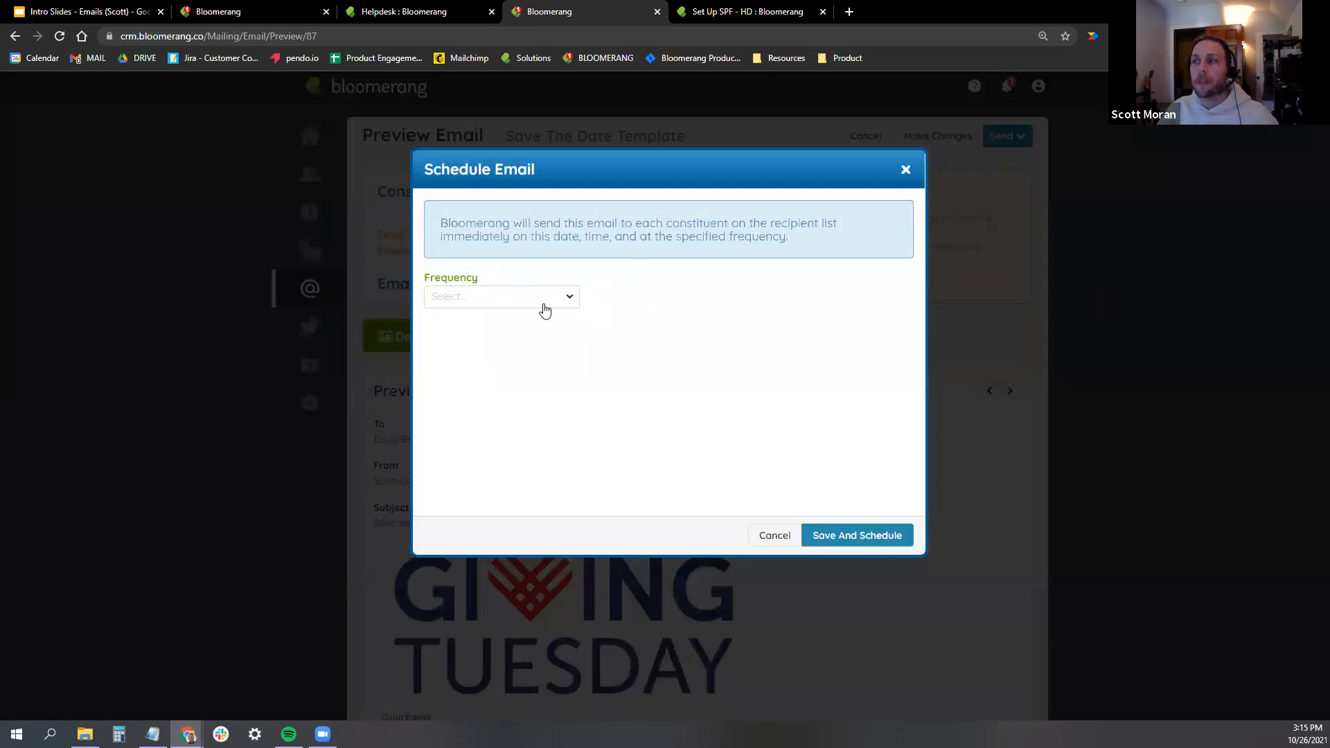
click(564, 297)
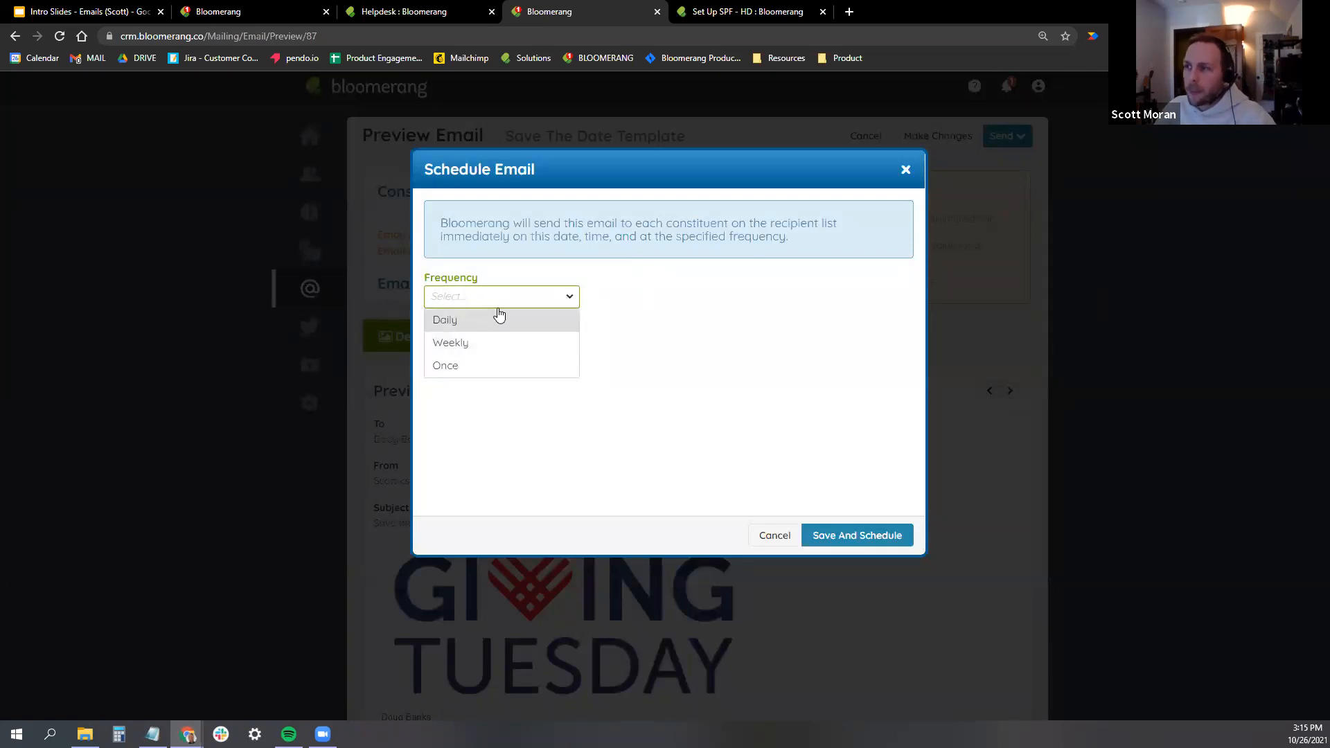
click(473, 366)
click(679, 296)
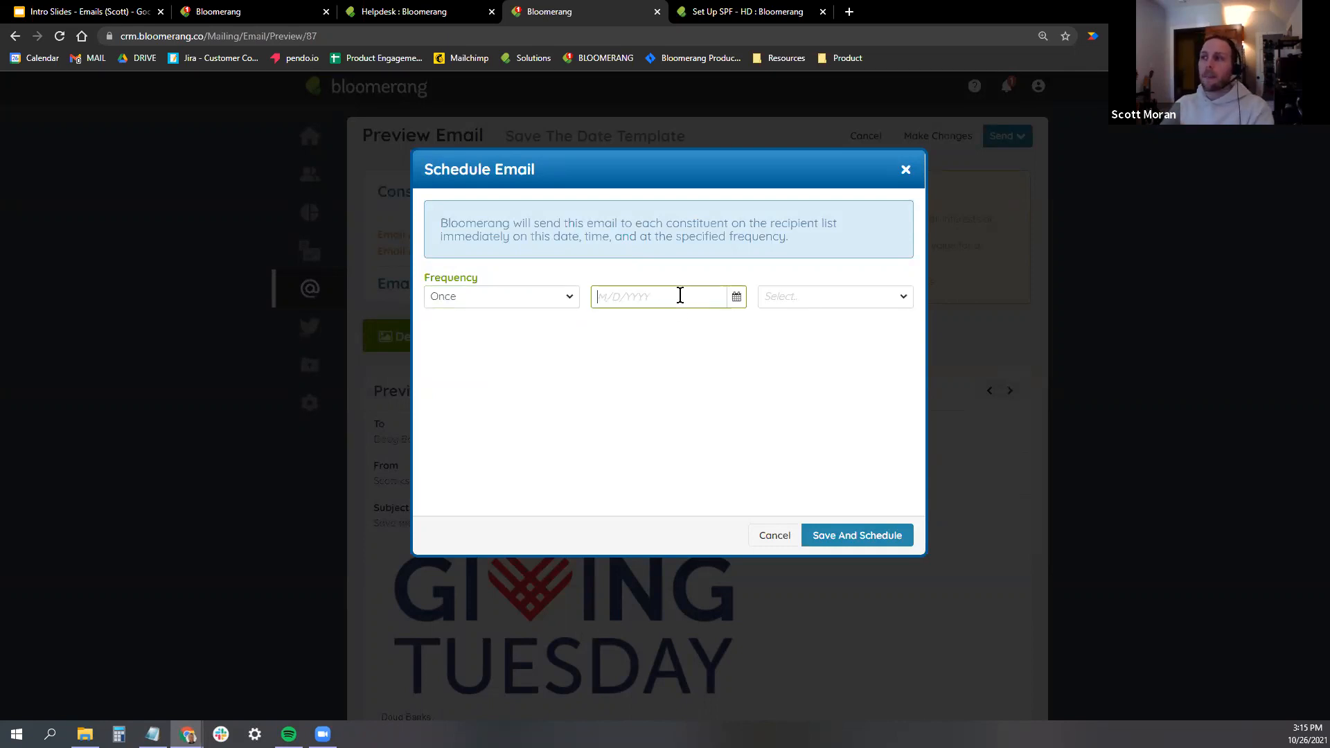
click(728, 296)
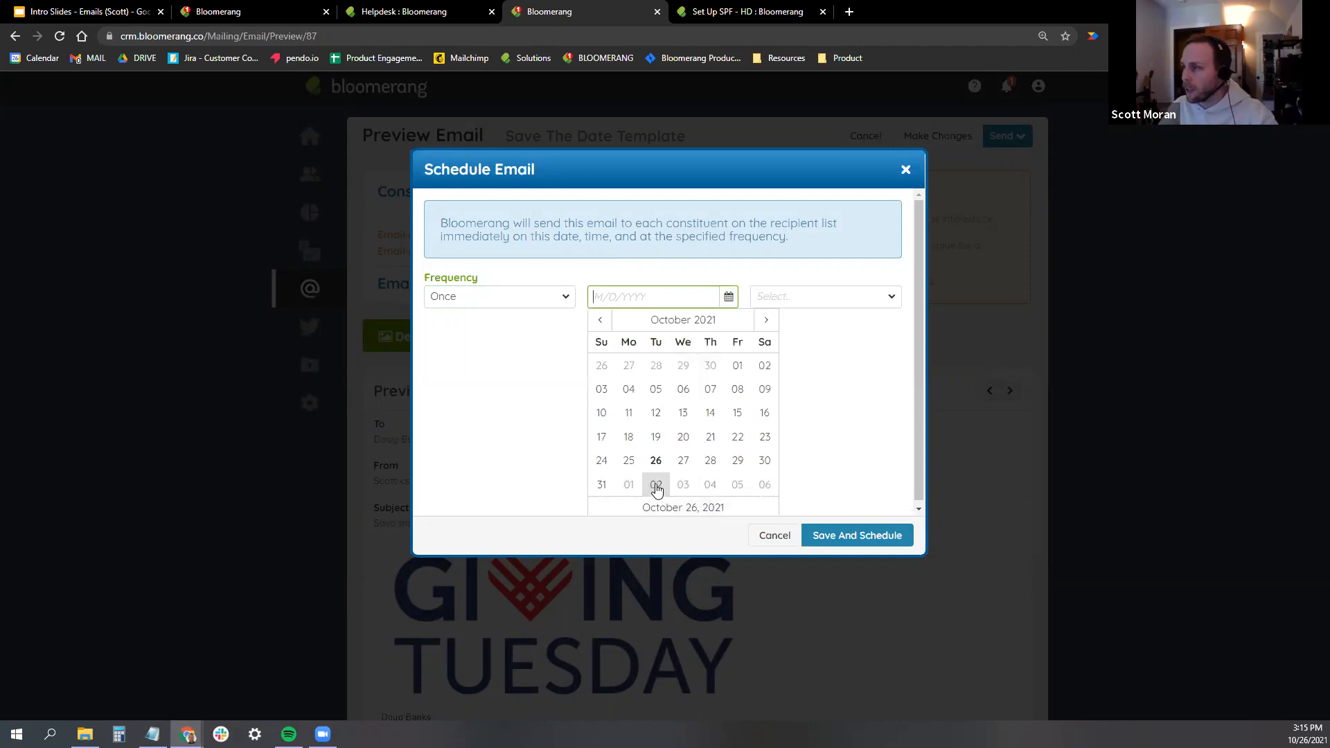
click(737, 460)
click(819, 298)
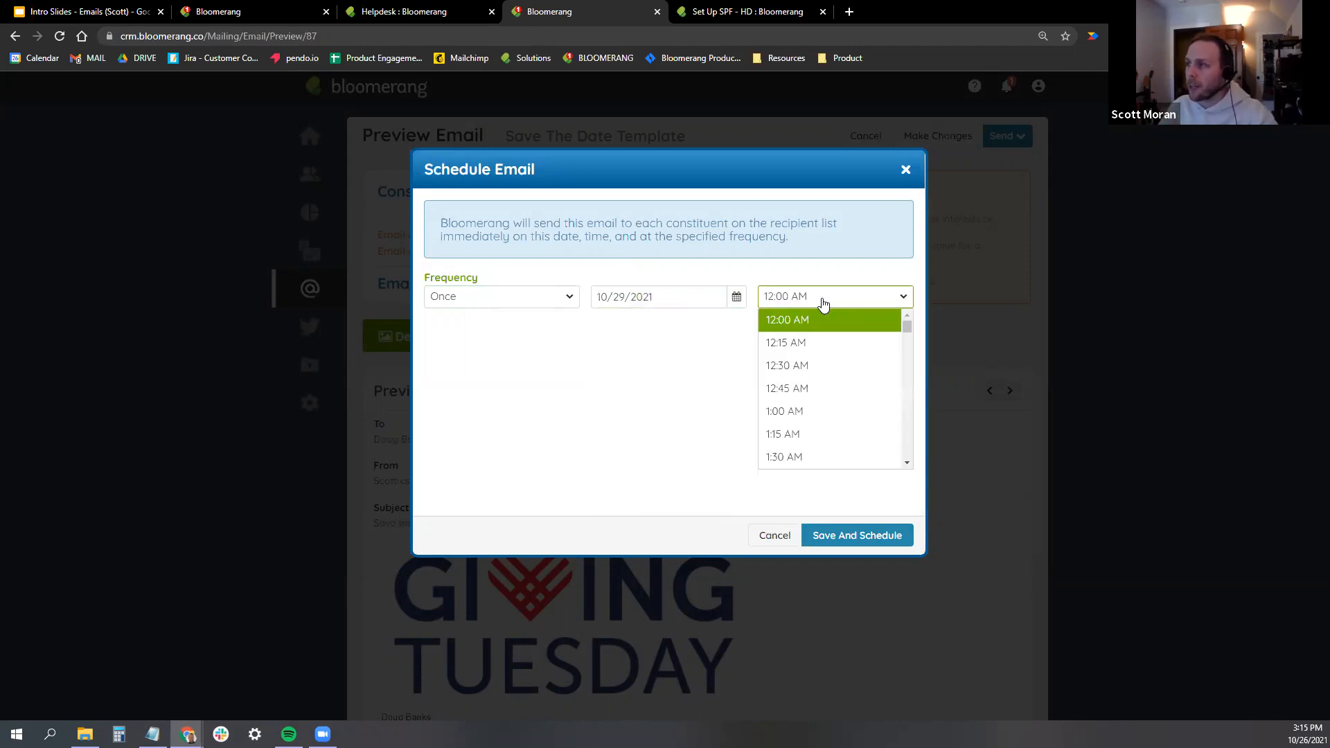
scroll(804, 369, down, 10)
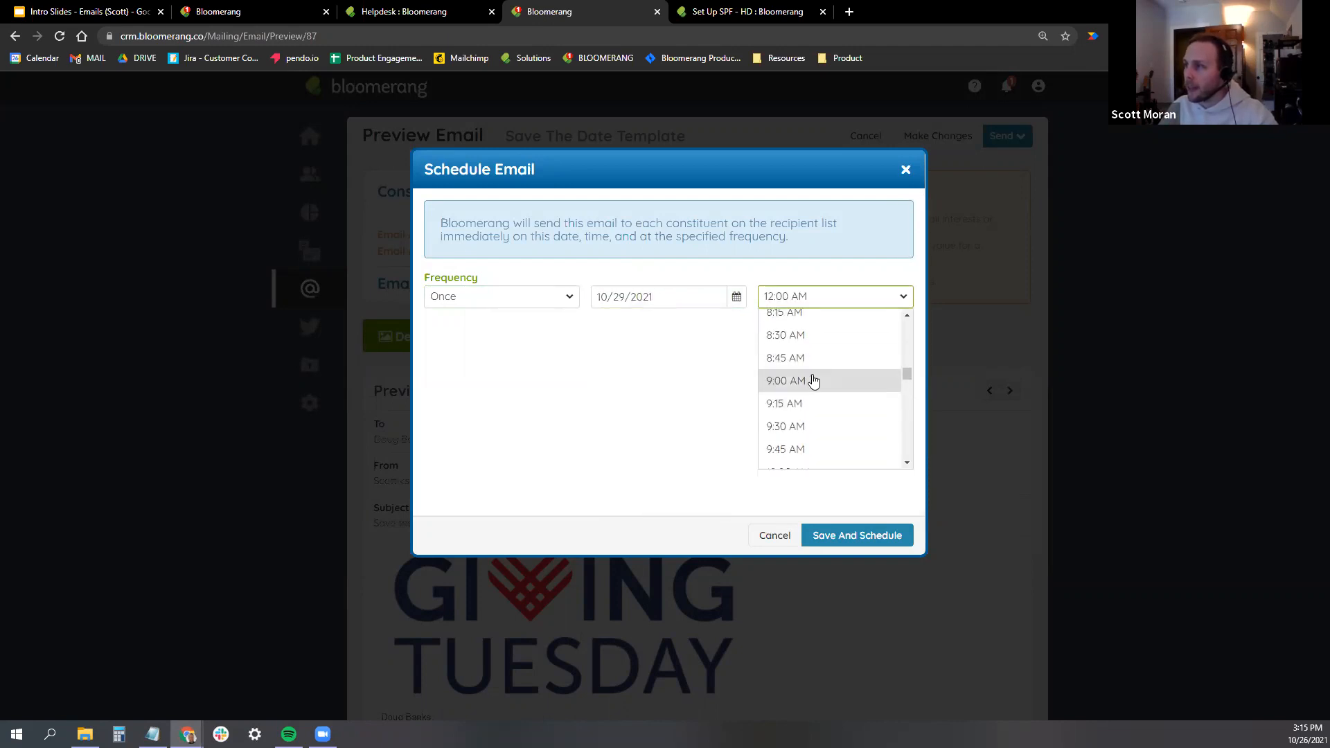
scroll(816, 343, up, 1)
click(811, 360)
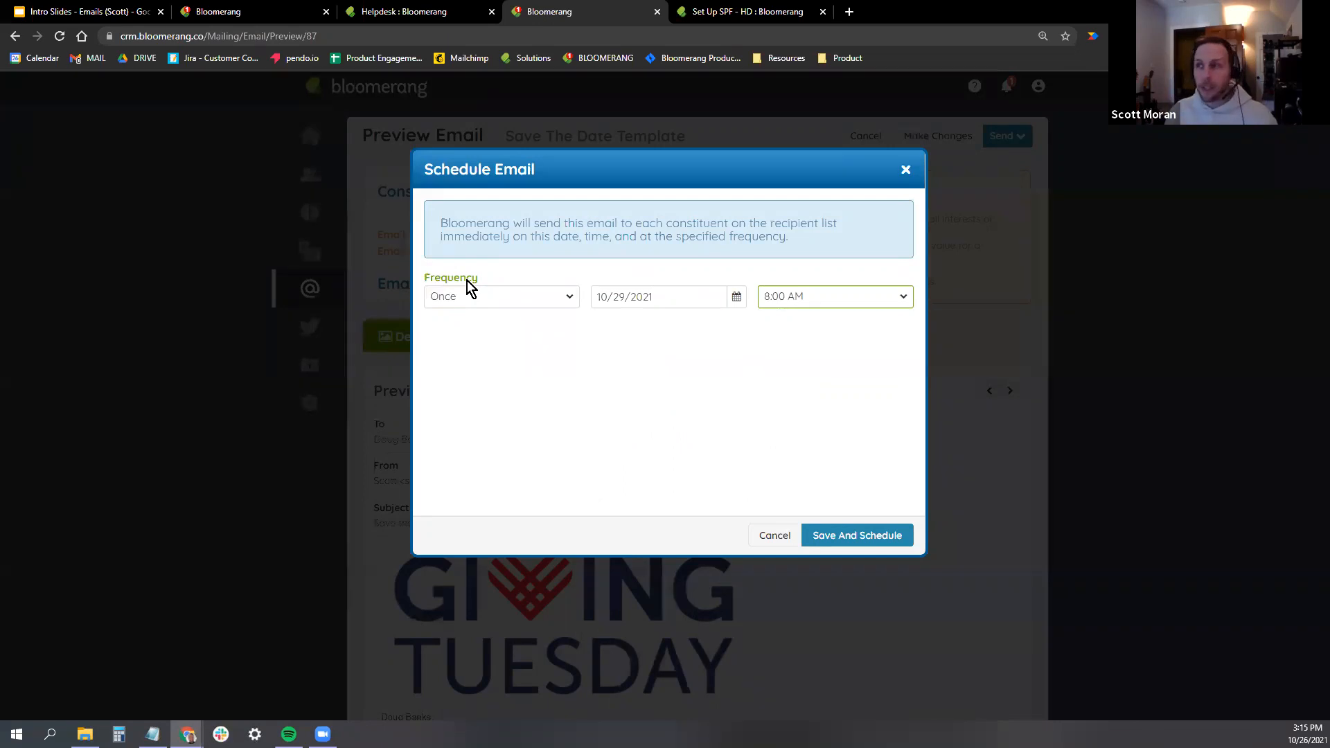
Try a Daily sending frequency at 11:00 AM, look at the other frequency options, and cancel the scheduling.
click(534, 297)
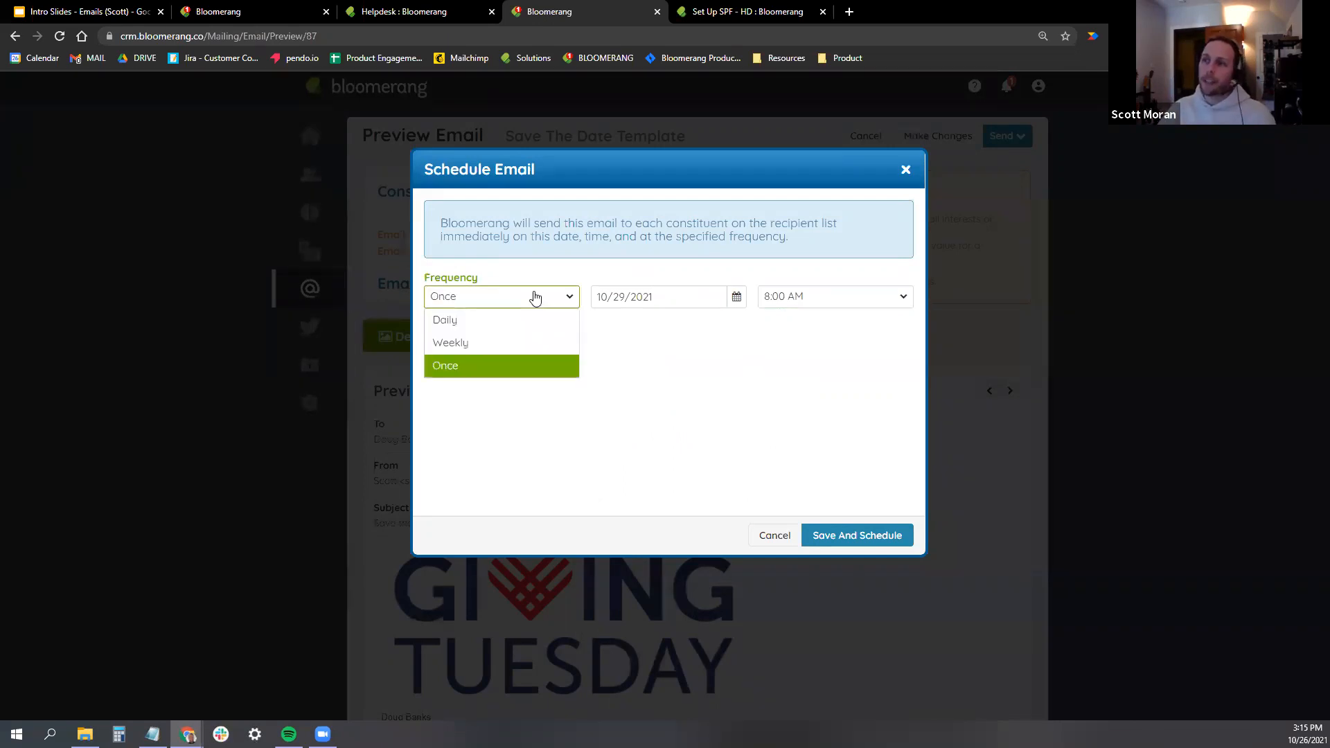
click(473, 320)
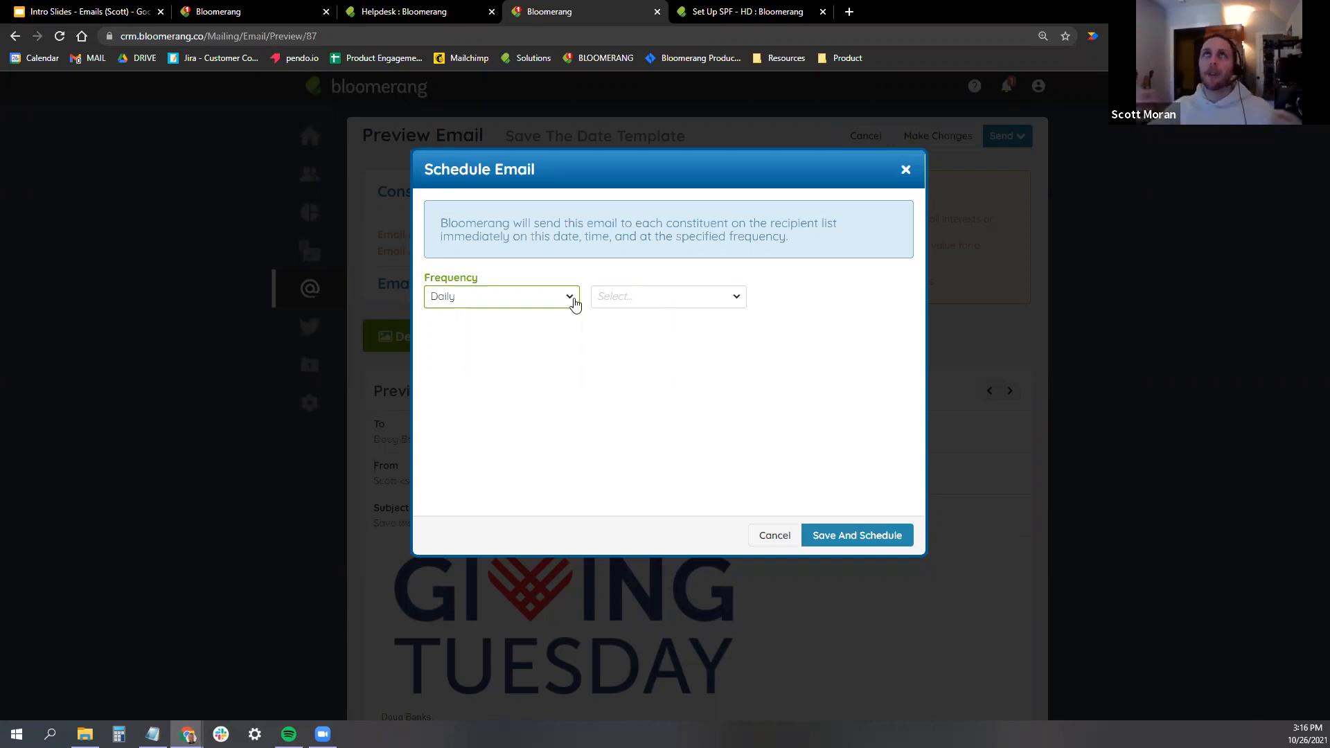
click(656, 296)
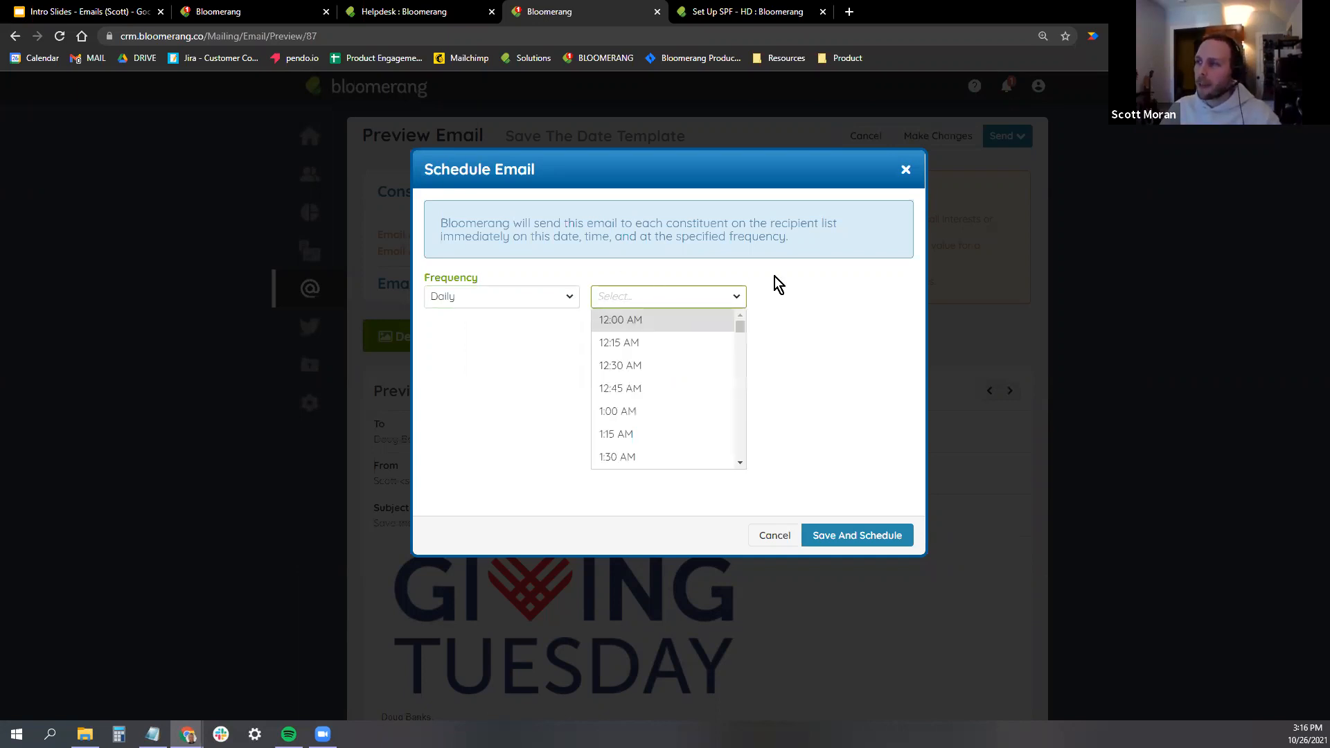
drag(743, 336, 747, 386)
click(658, 372)
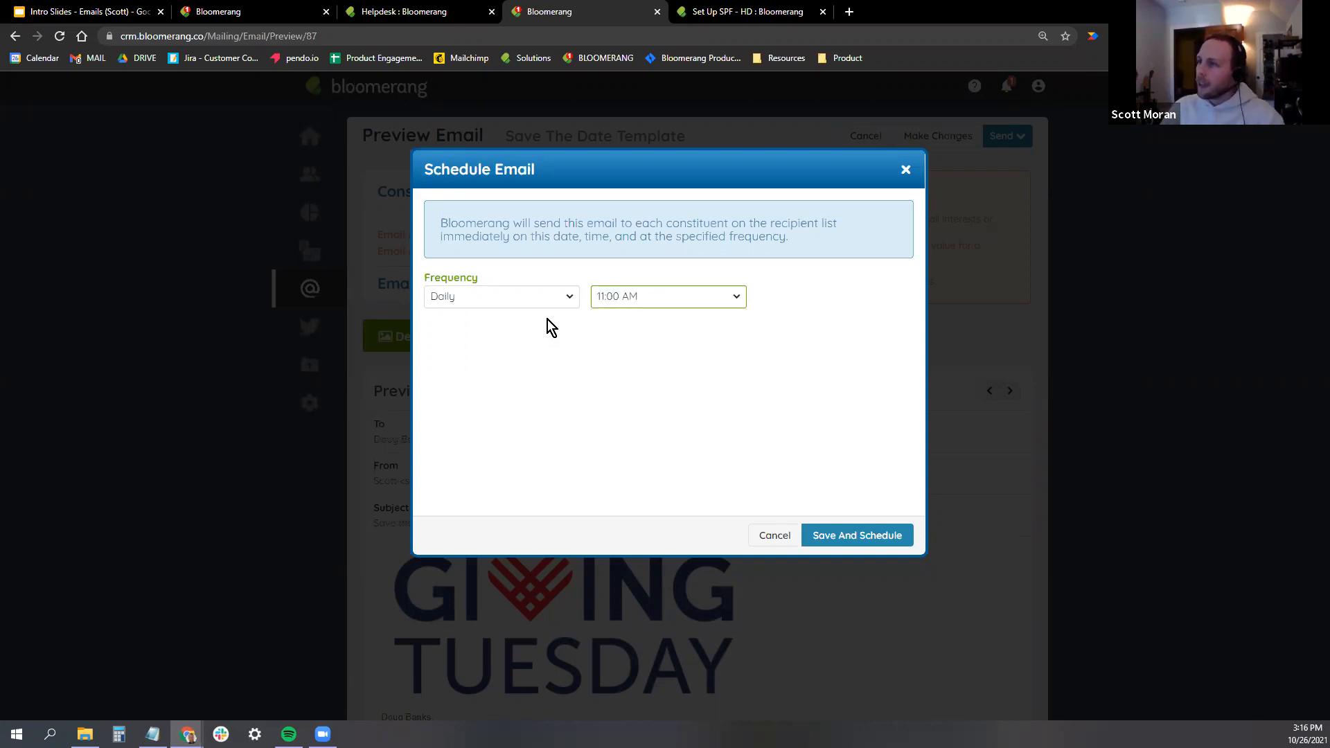
click(538, 290)
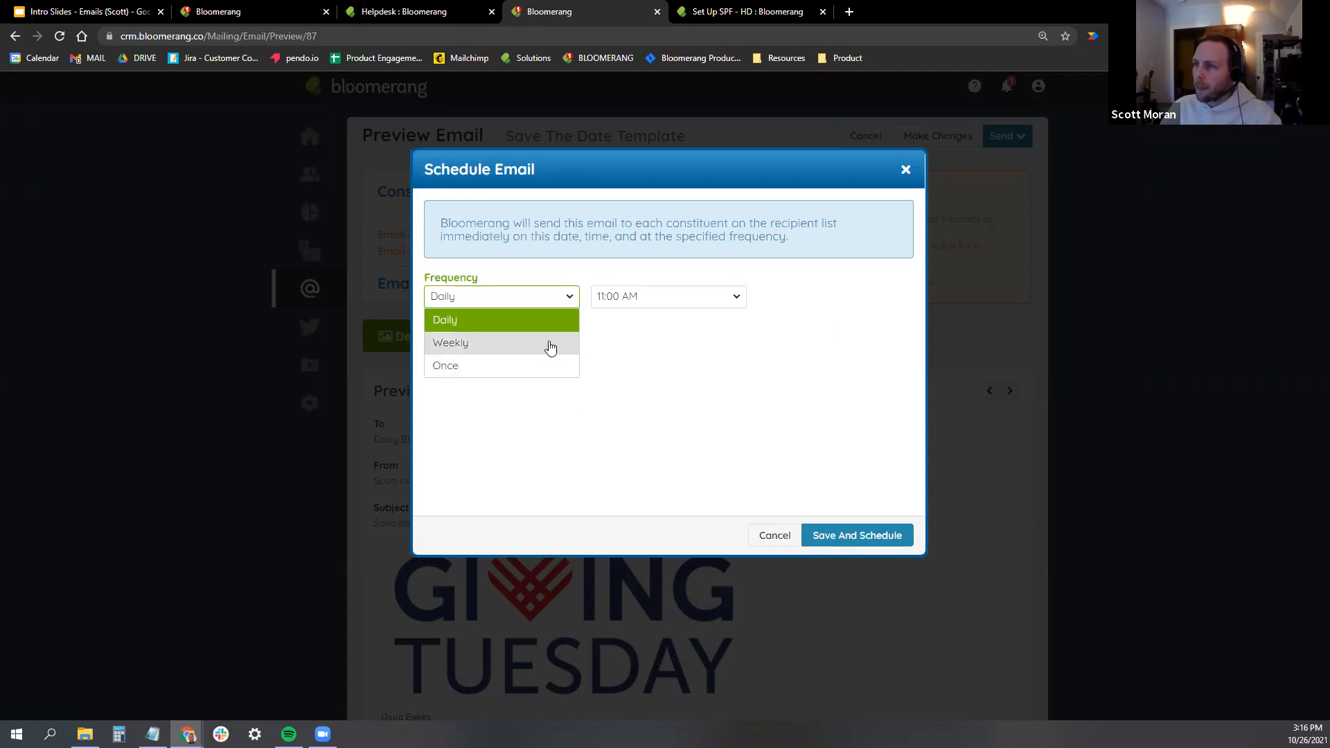
click(763, 539)
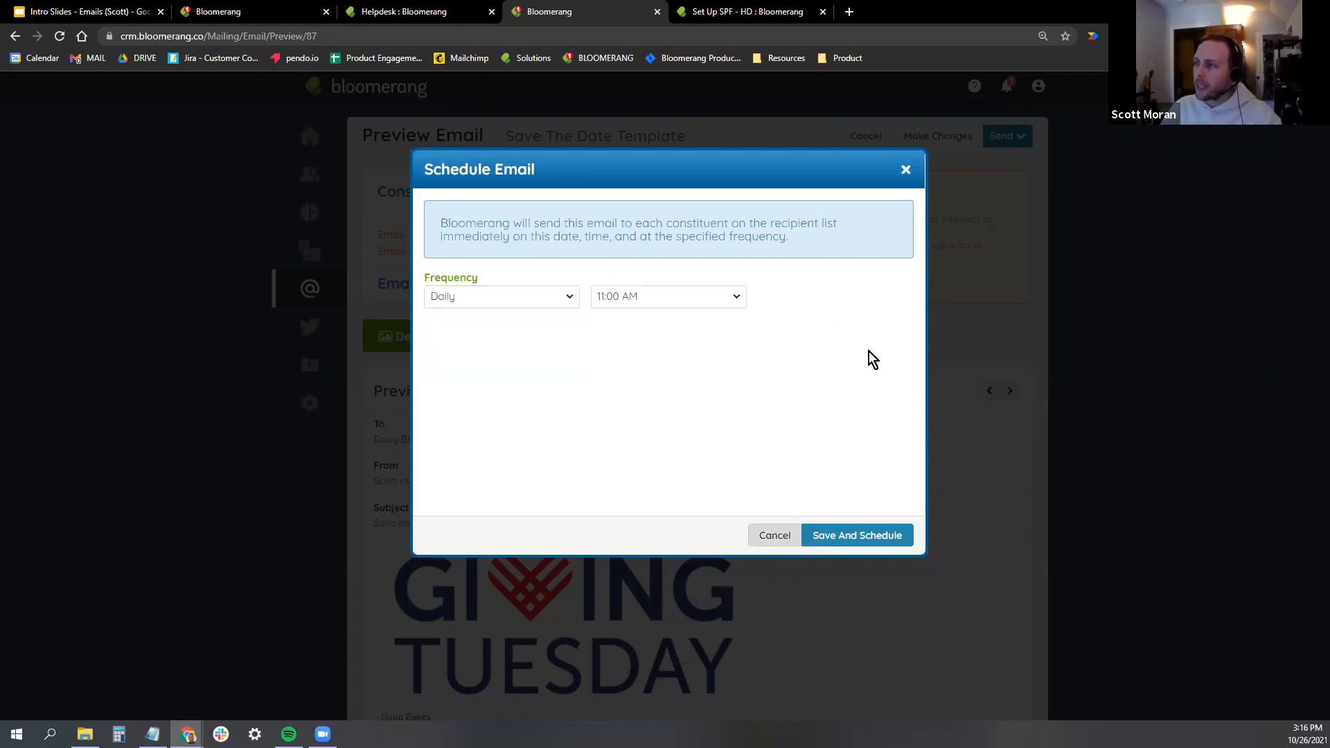
Send the Save The Date Template email immediately, confirm the mass mailing, and go to the email dashboard.
click(1002, 141)
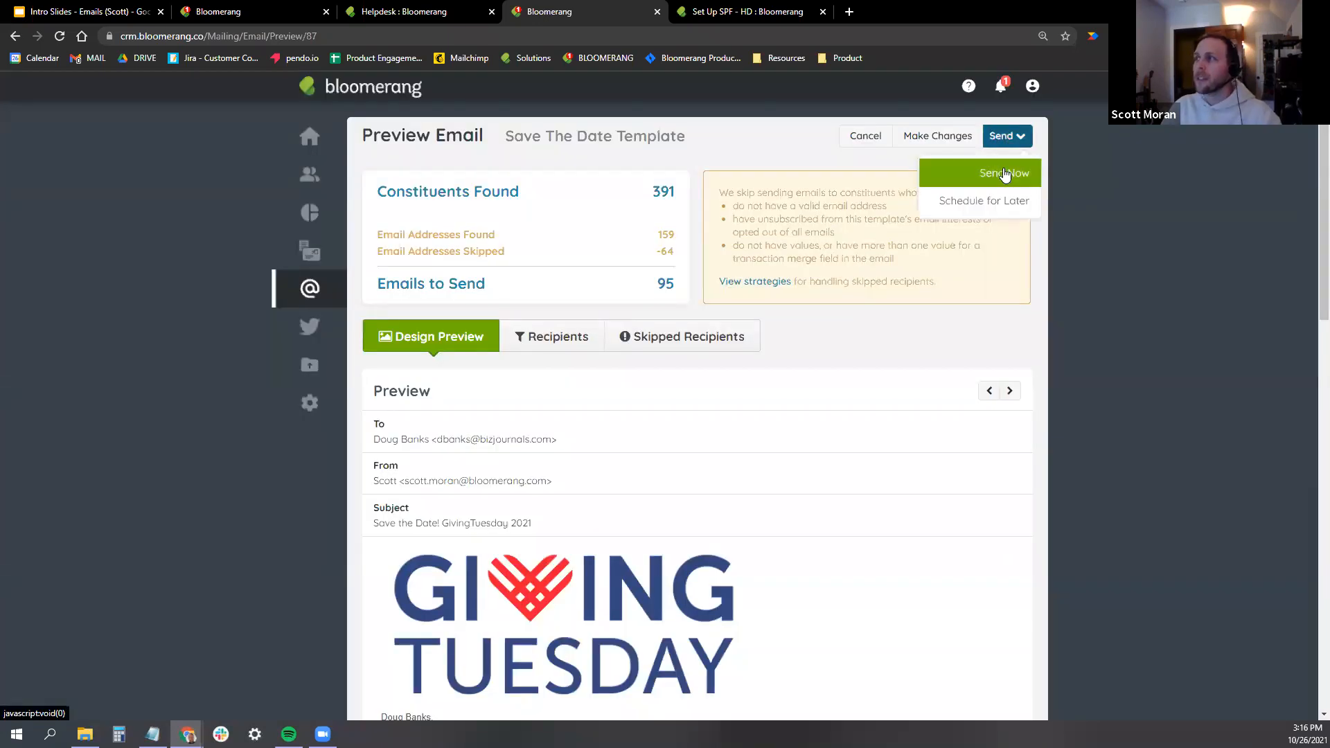
click(1006, 168)
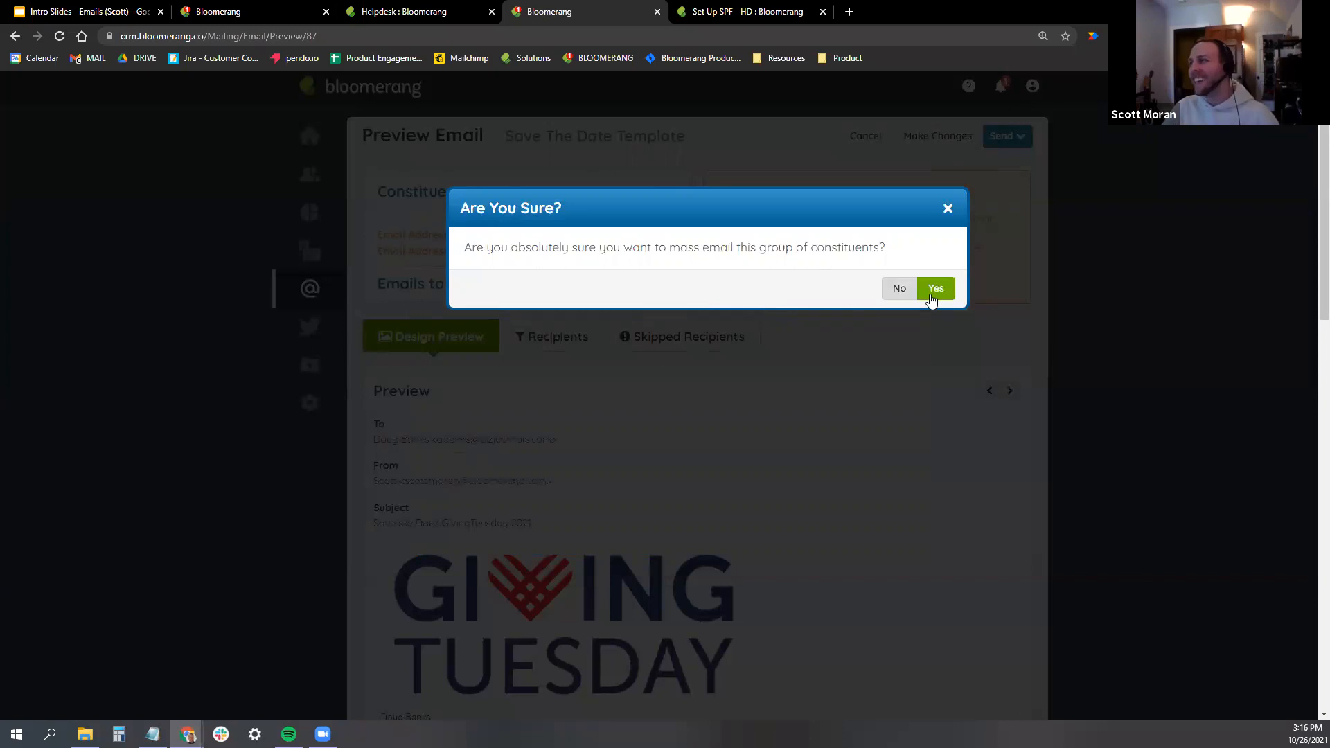
click(940, 289)
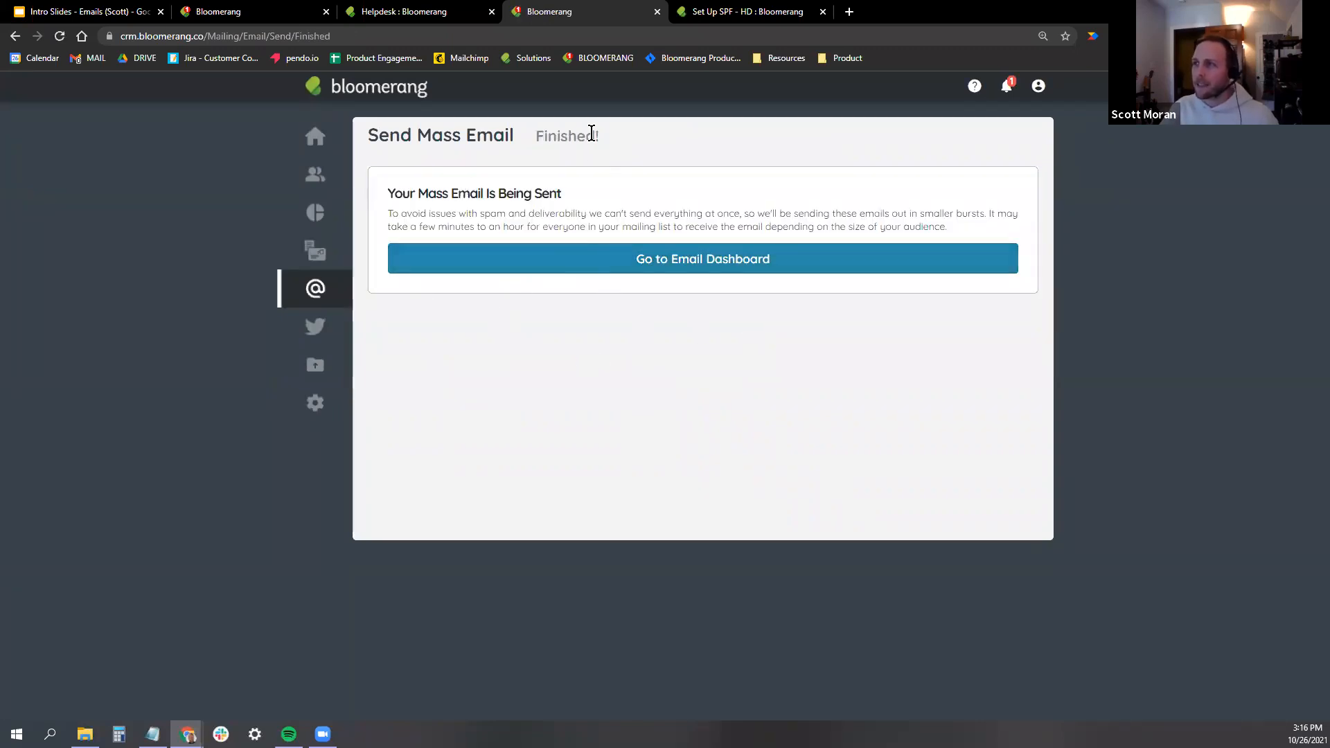
click(692, 258)
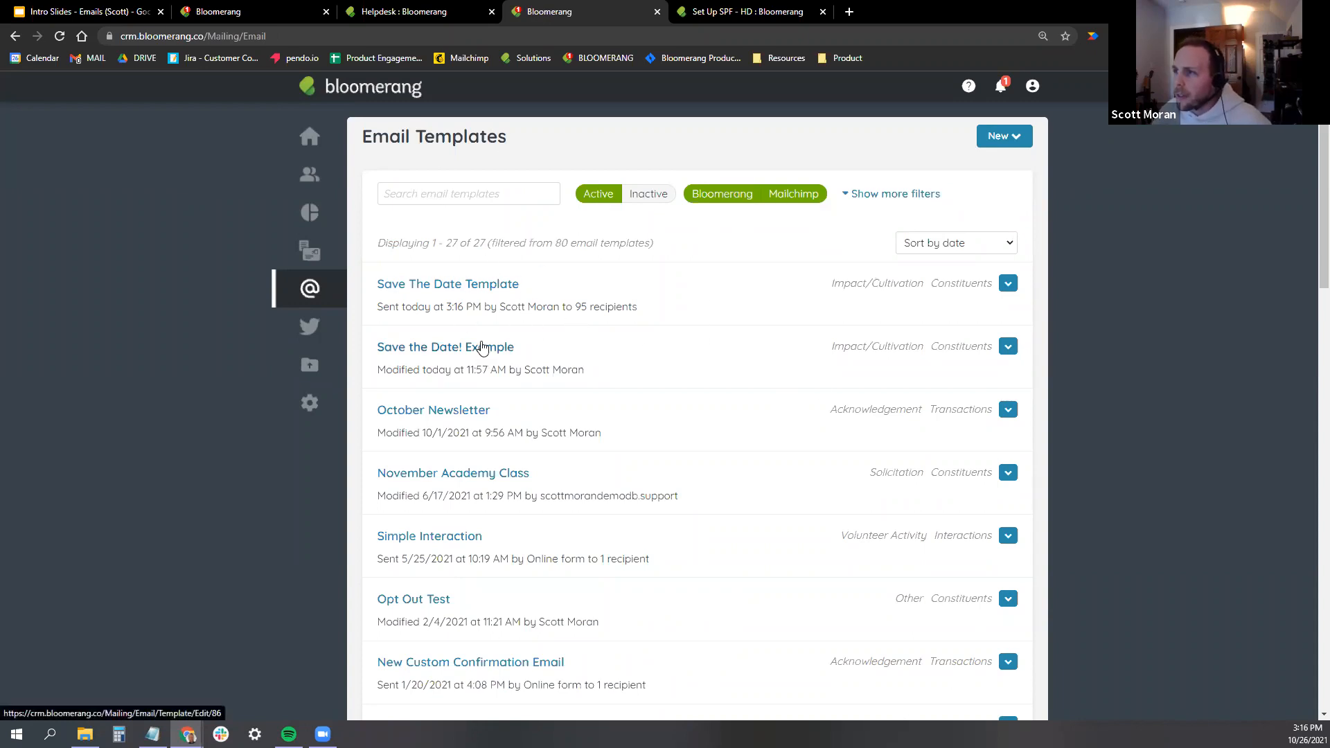
Open the Save the Date! Example email's tracking statistics and check its launch time and sending stages.
click(482, 350)
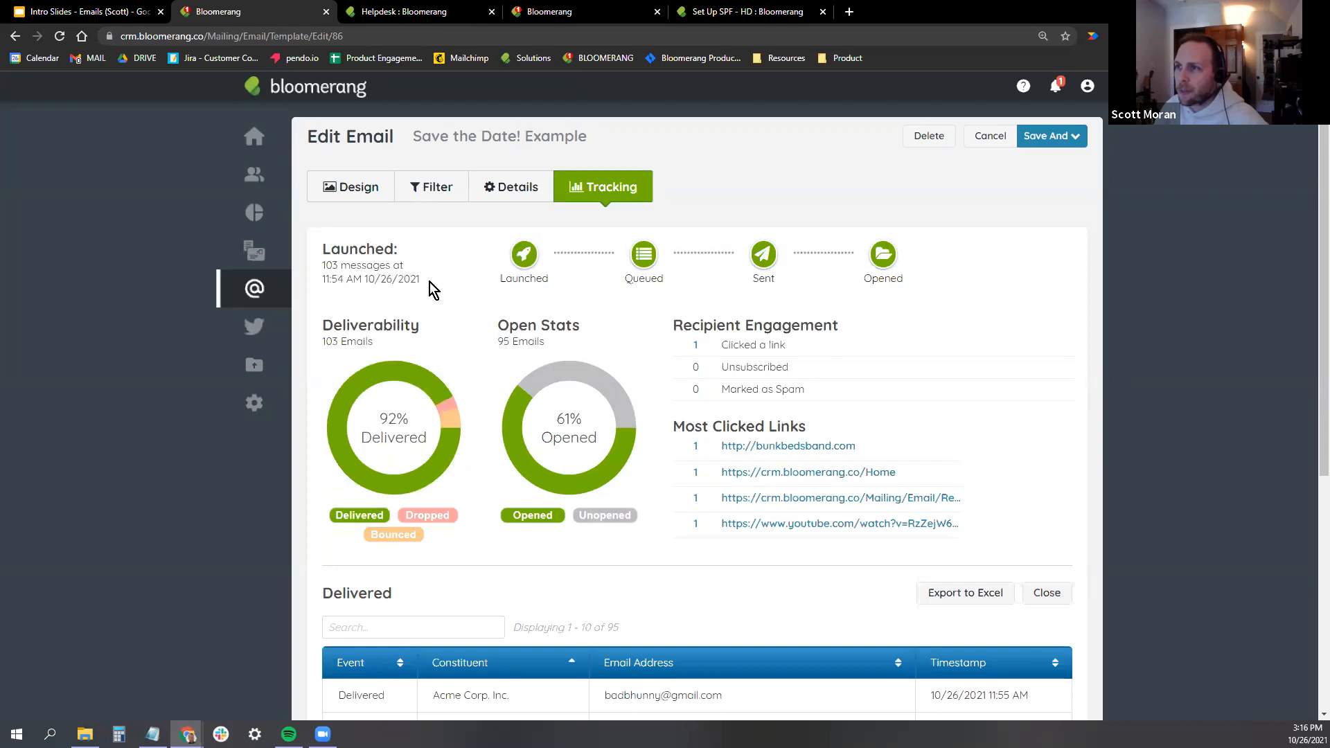
drag(430, 281, 333, 274)
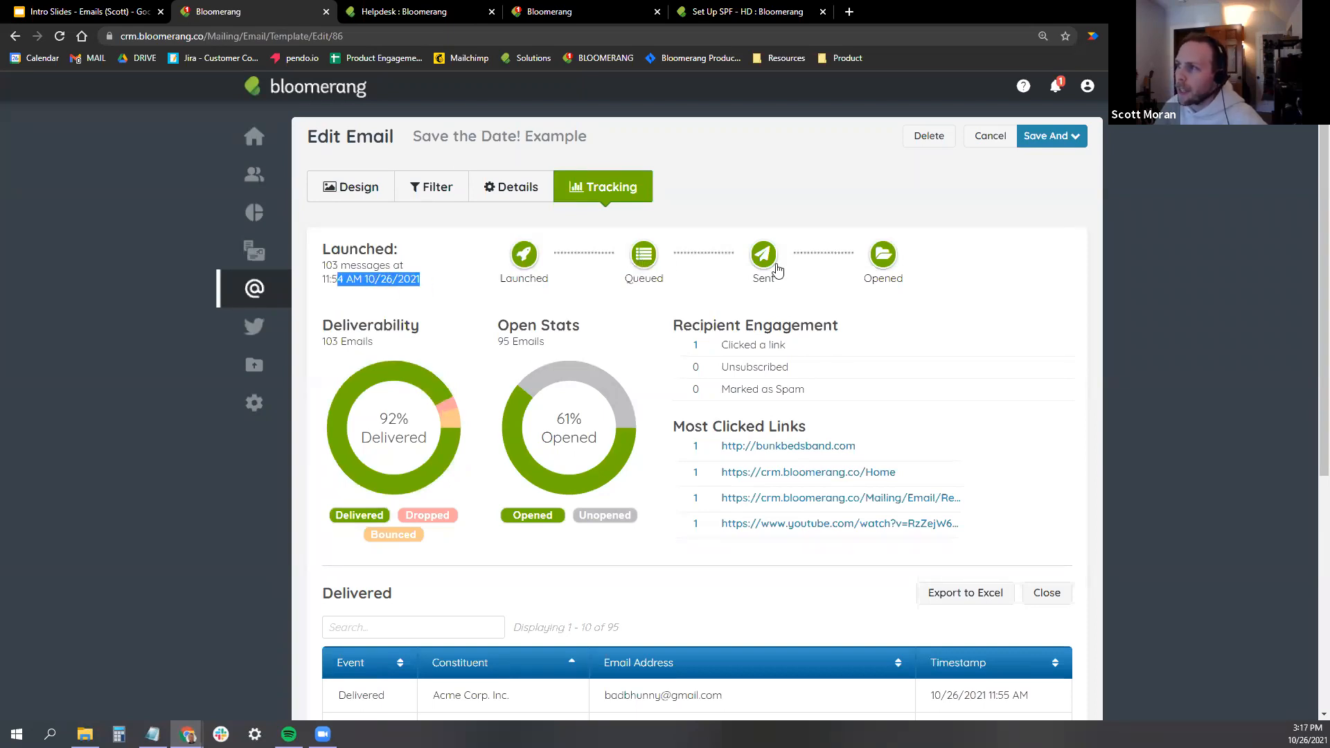
click(965, 253)
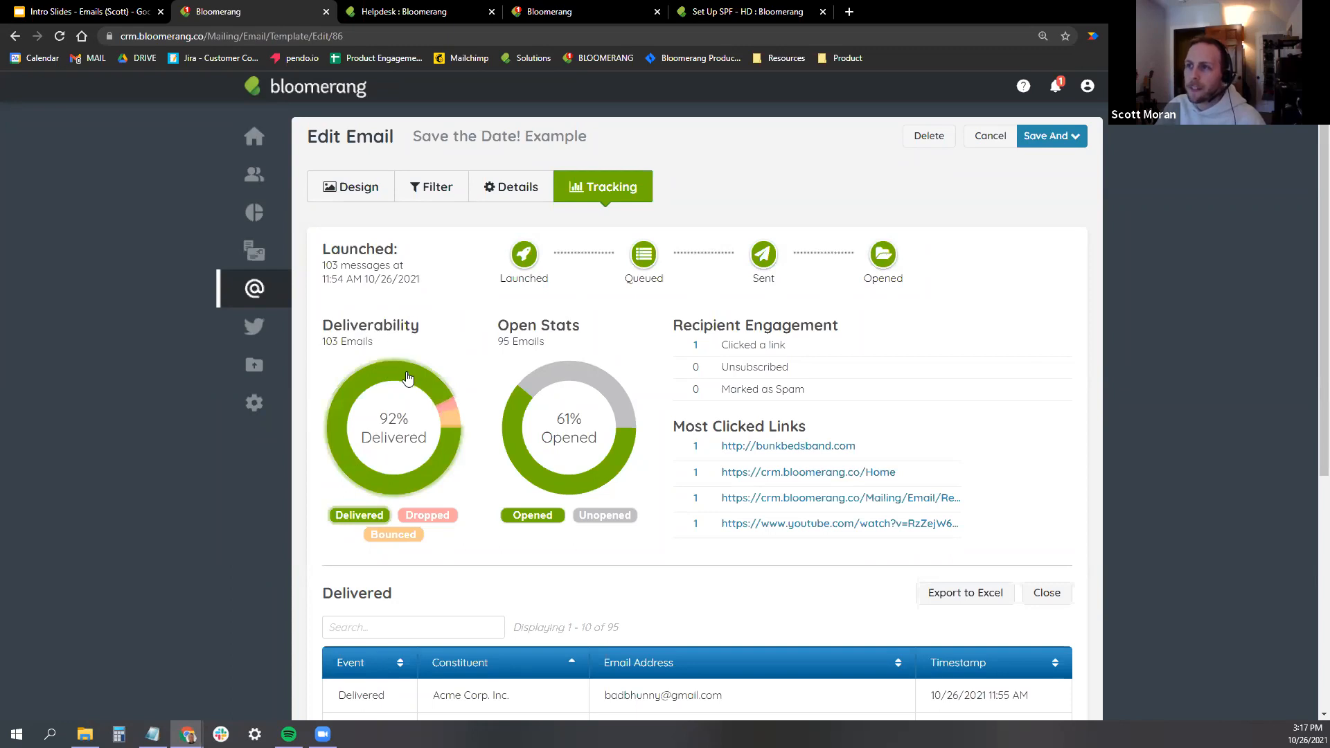
Use the deliverability chart to go through the lists of bounced, dropped and delivered recipients and the reasons for undelivered emails.
mouse_move(449, 408)
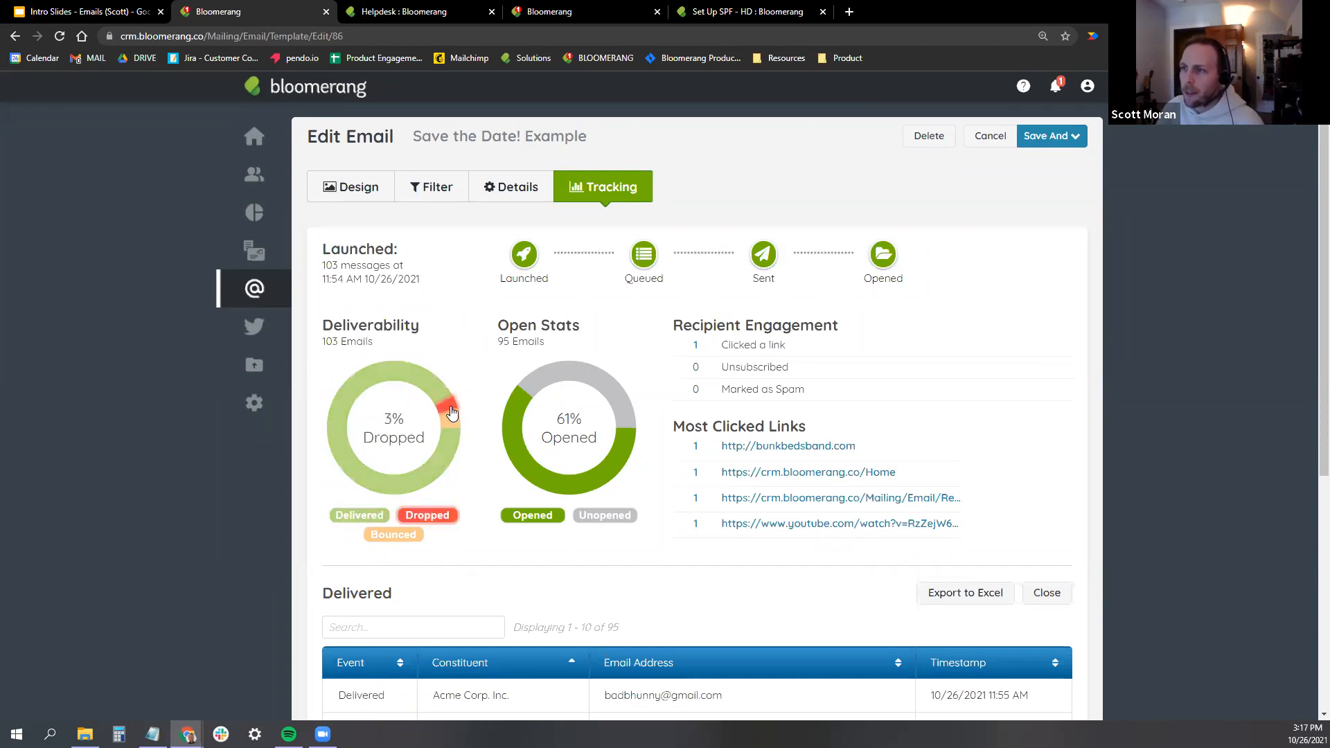
click(449, 422)
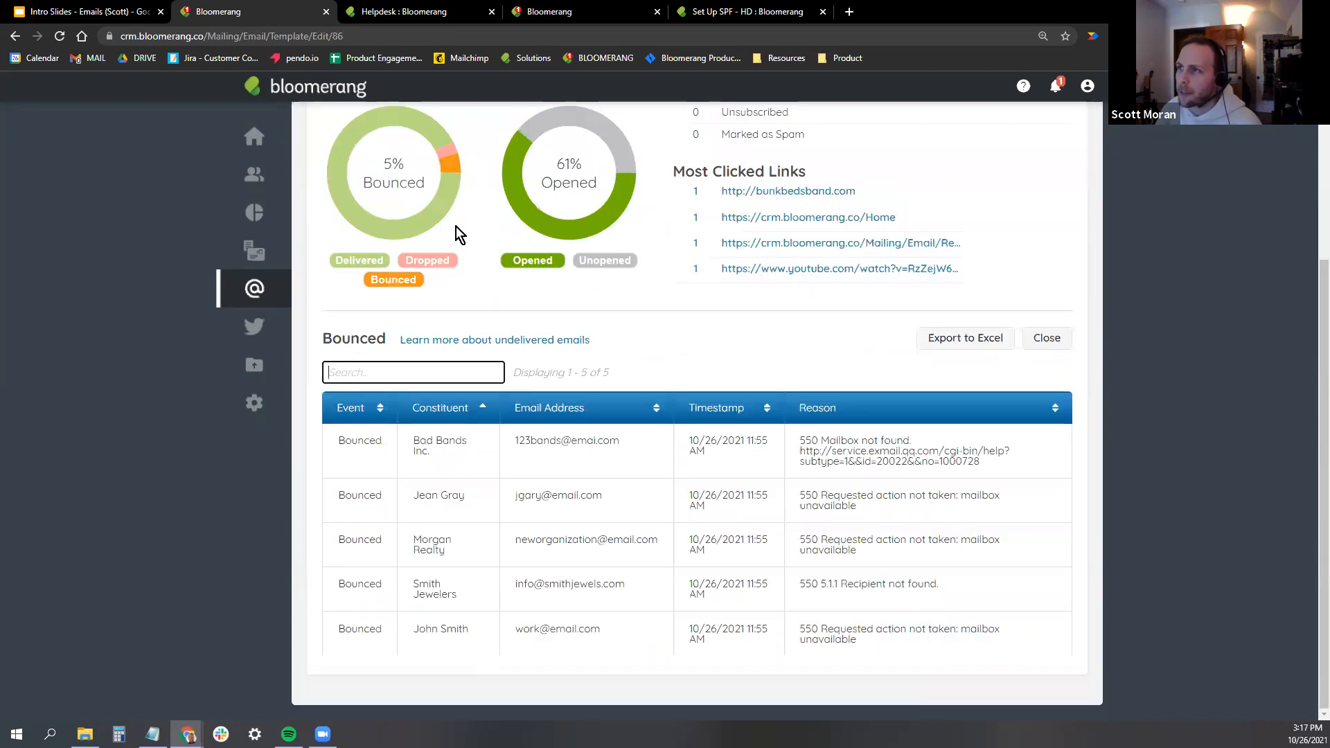
scroll(456, 226, up, 2)
click(448, 362)
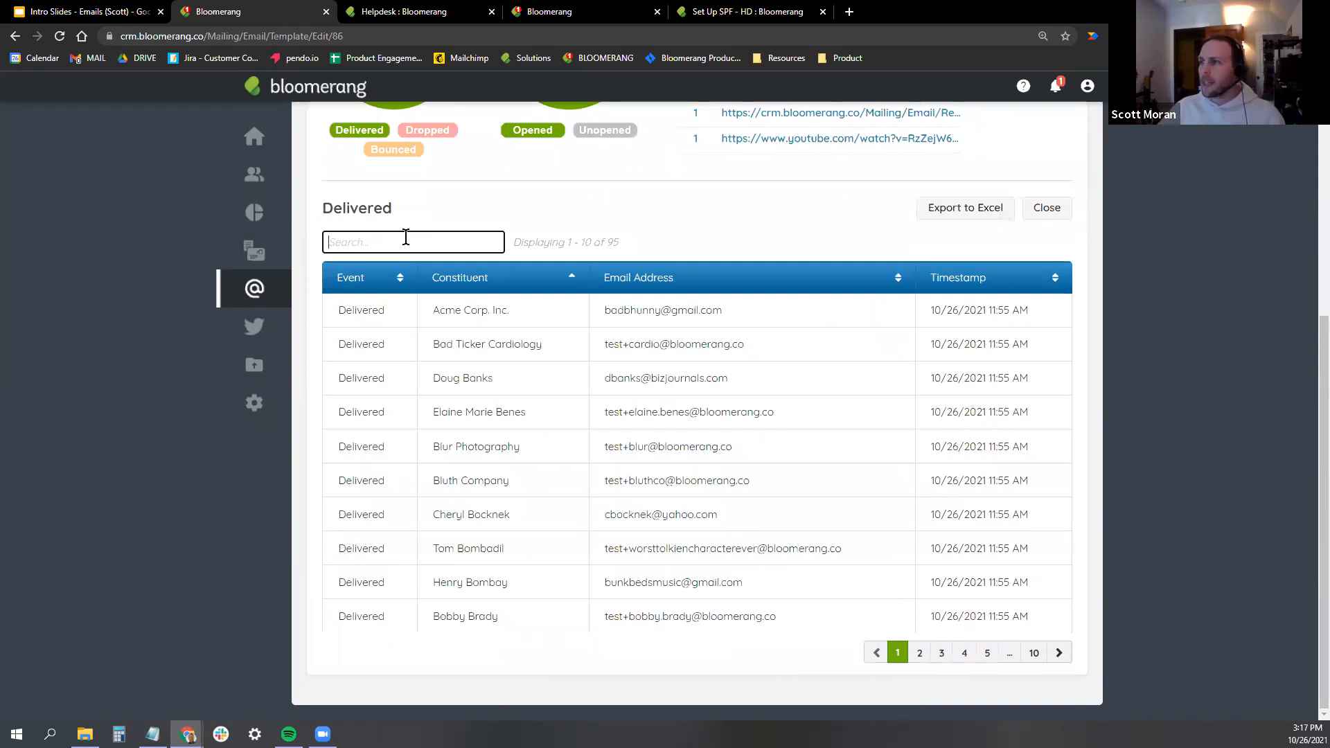
scroll(435, 213, up, 2)
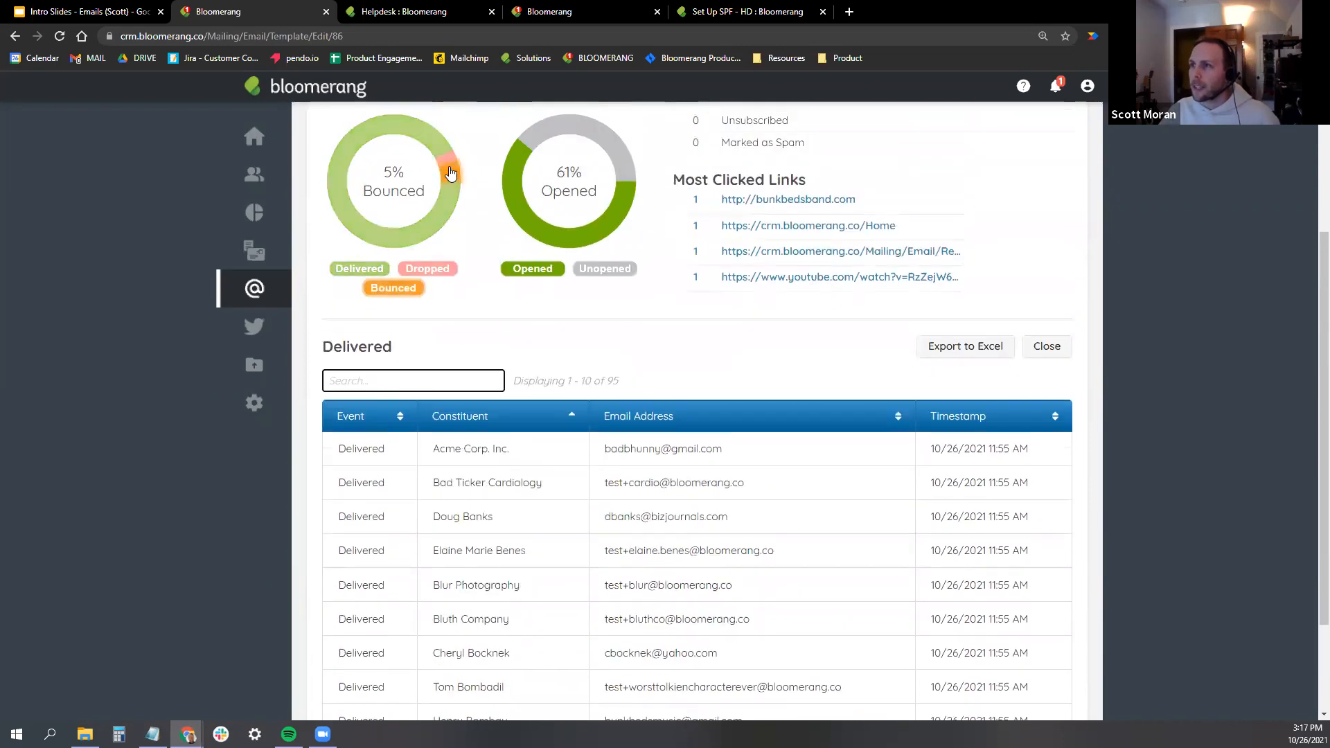
click(449, 161)
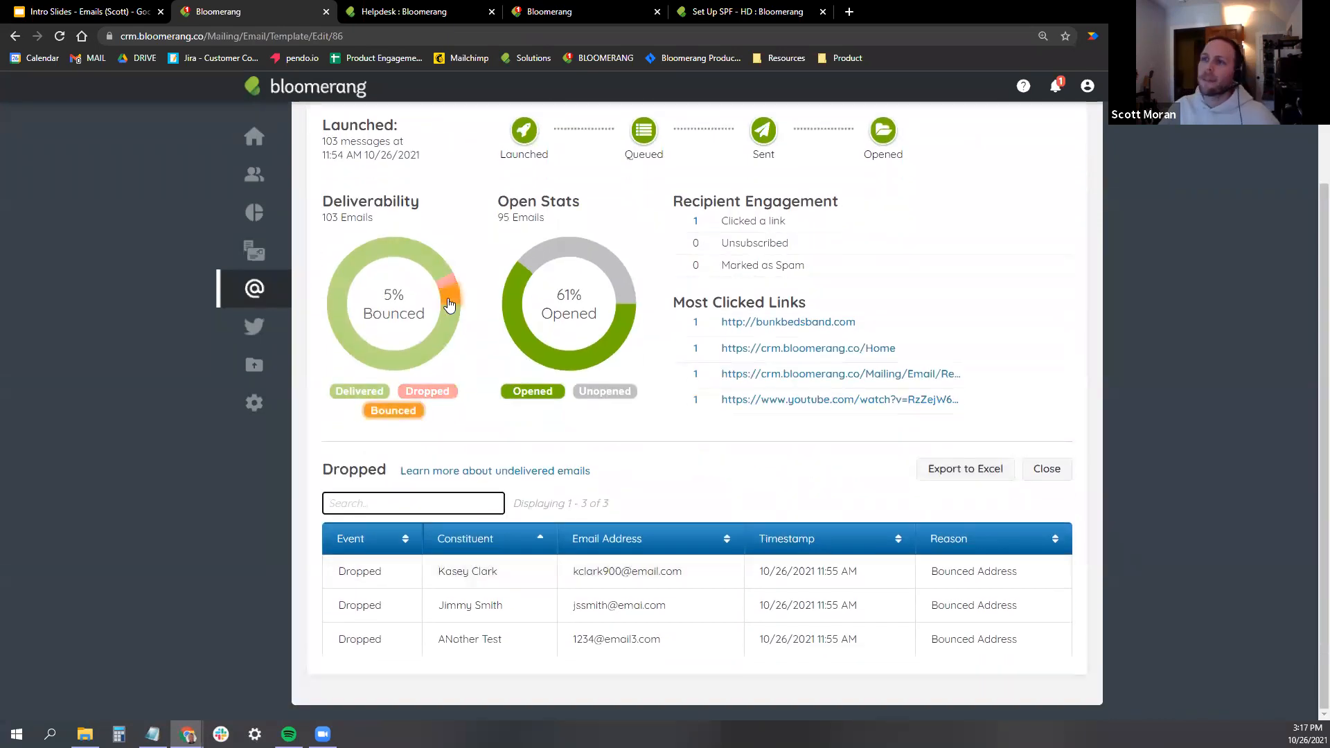
click(448, 303)
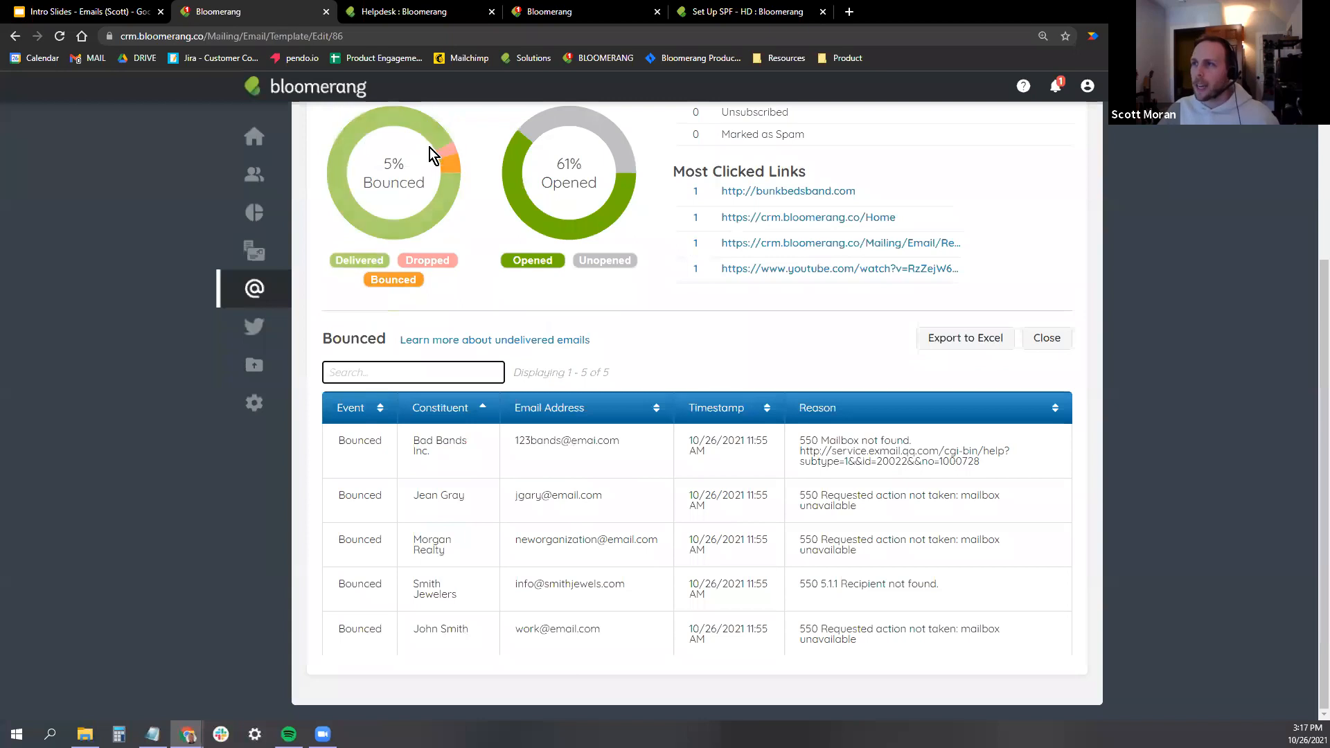
click(446, 151)
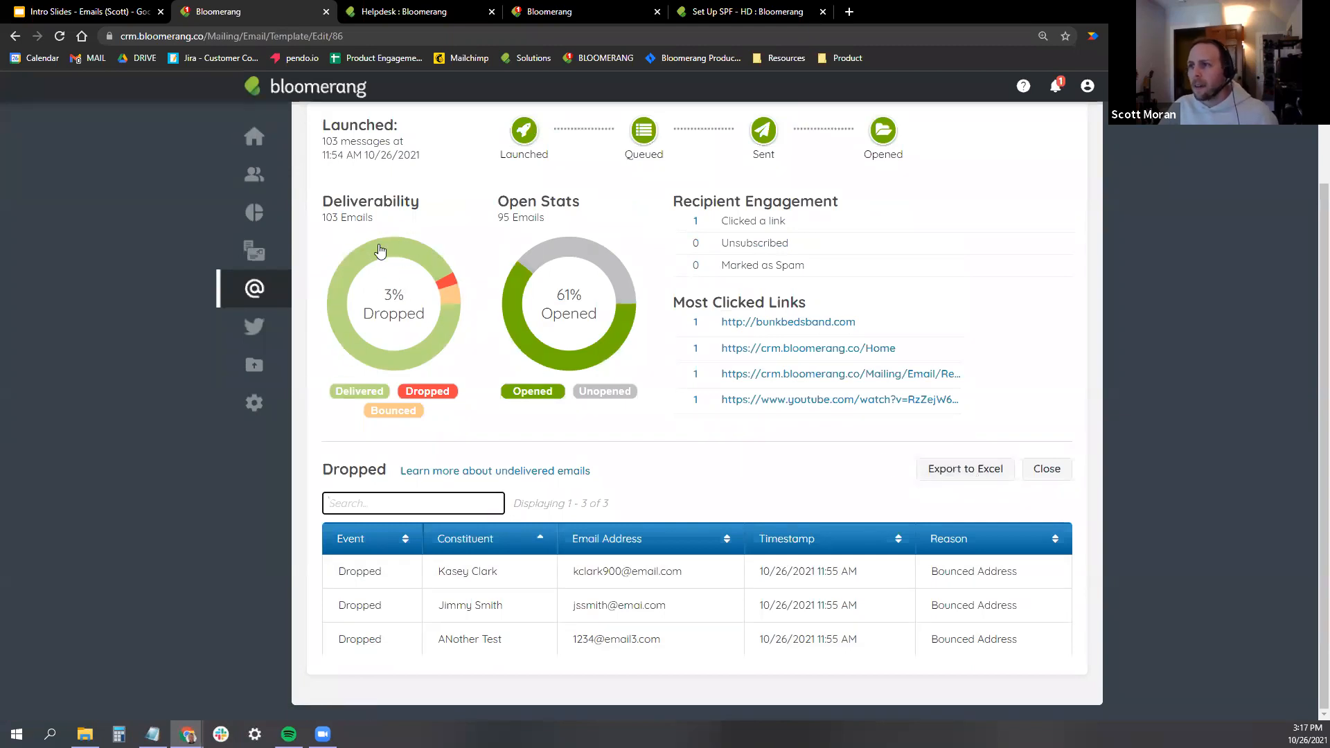
click(380, 251)
scroll(415, 485, down, 4)
scroll(419, 491, up, 6)
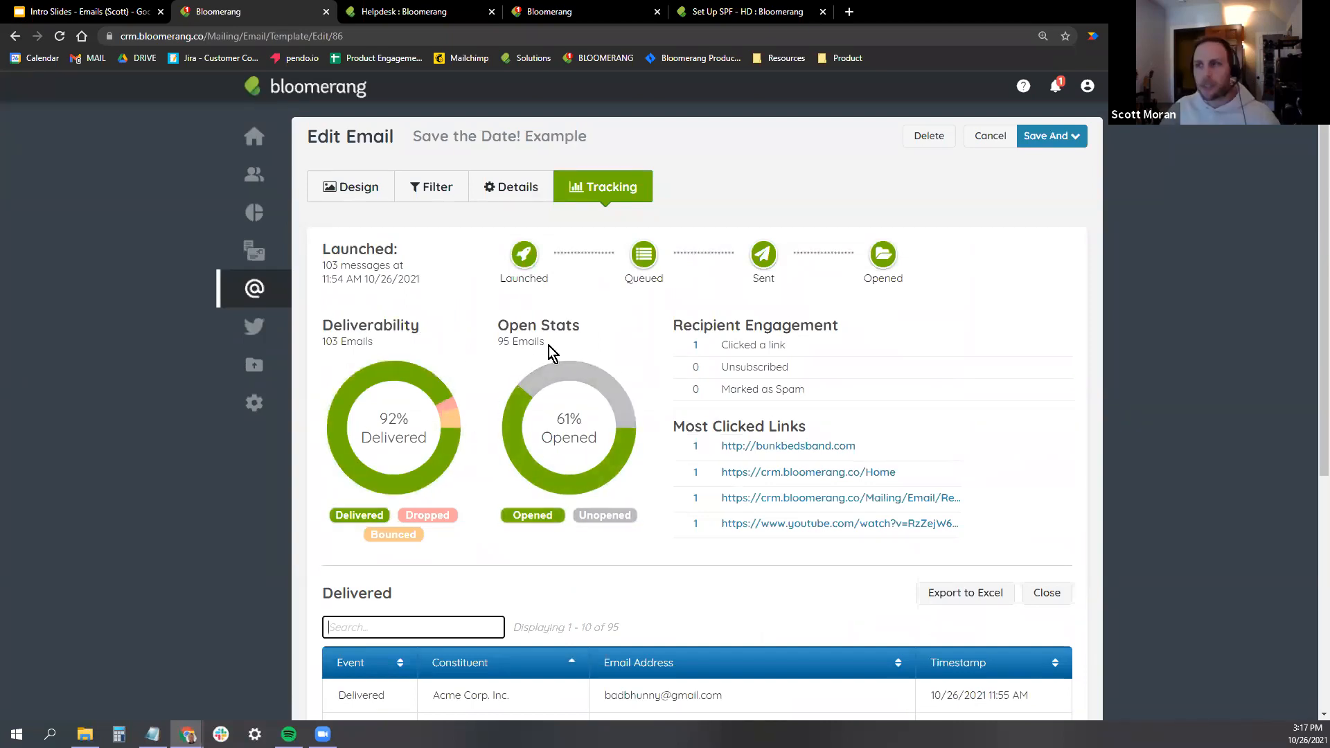
List the recipients who opened the email from the open statistics and look through their entries.
click(622, 450)
scroll(630, 368, down, 5)
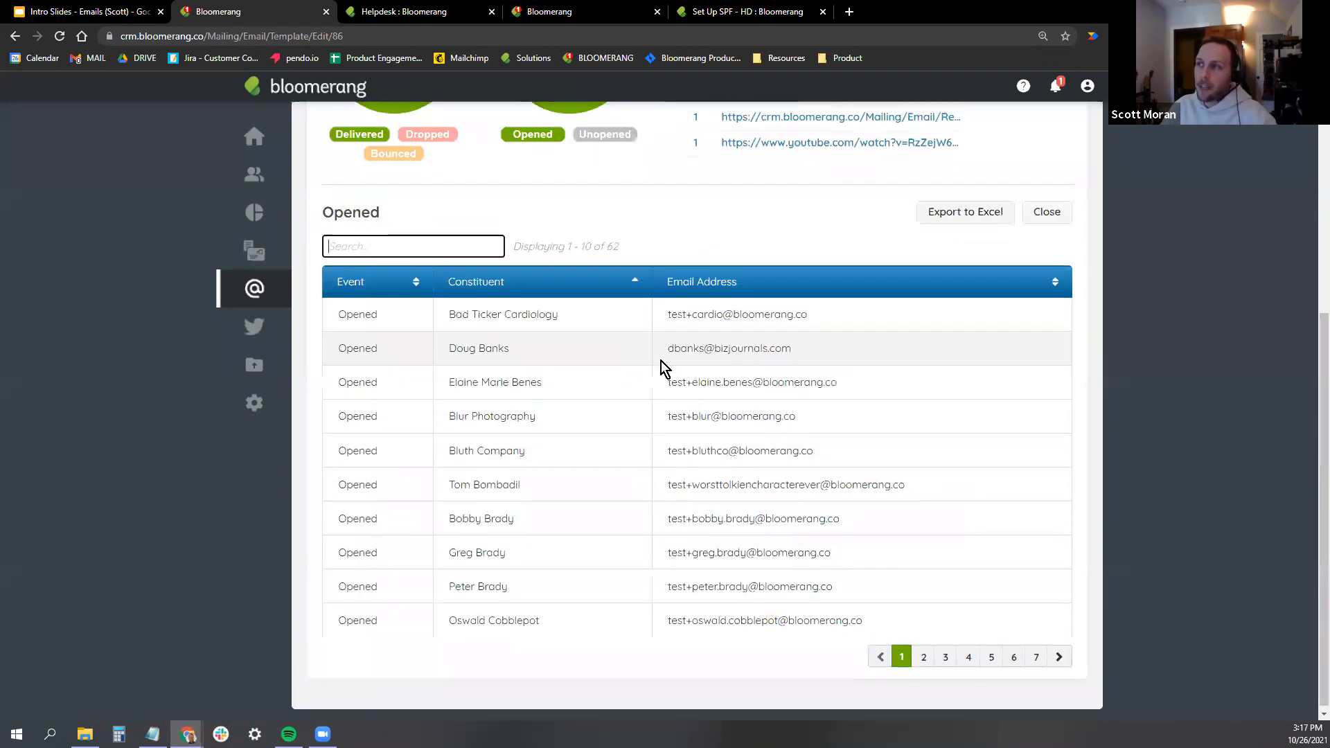
scroll(665, 365, up, 5)
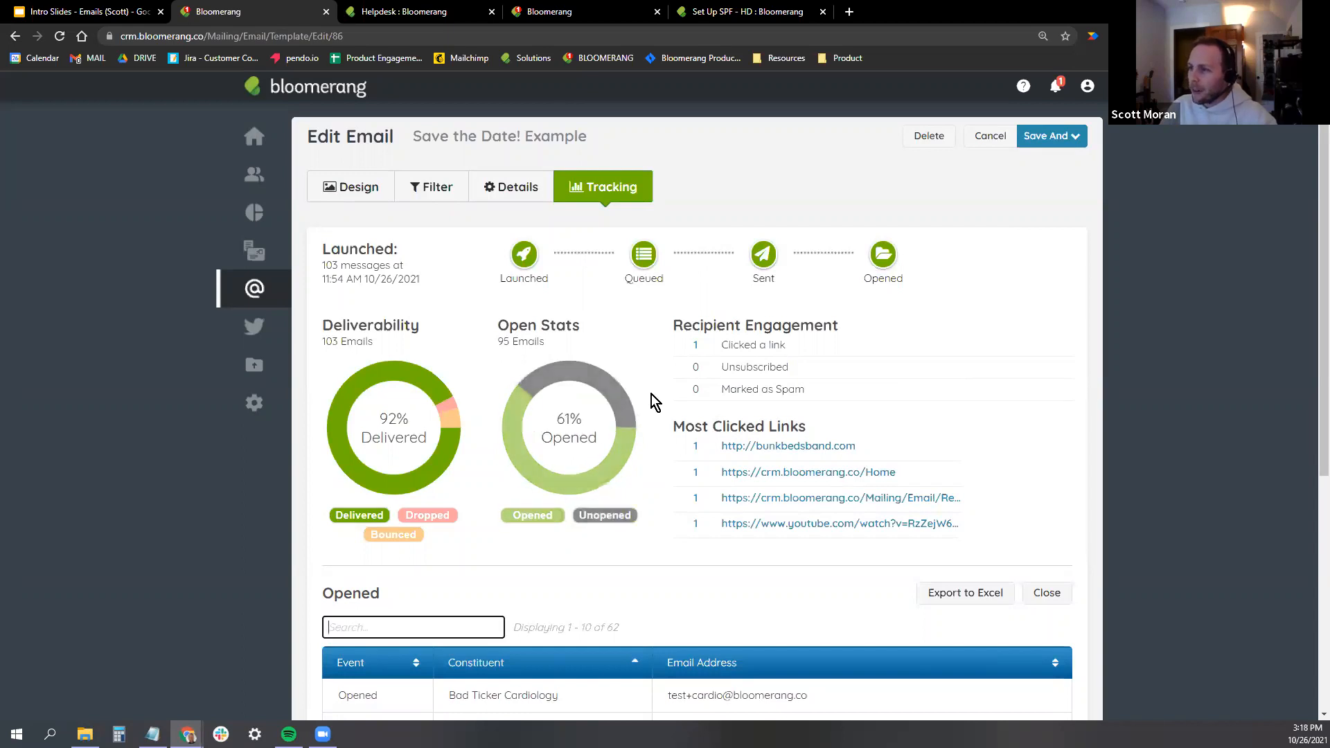
scroll(492, 409, down, 2)
scroll(493, 410, down, 2)
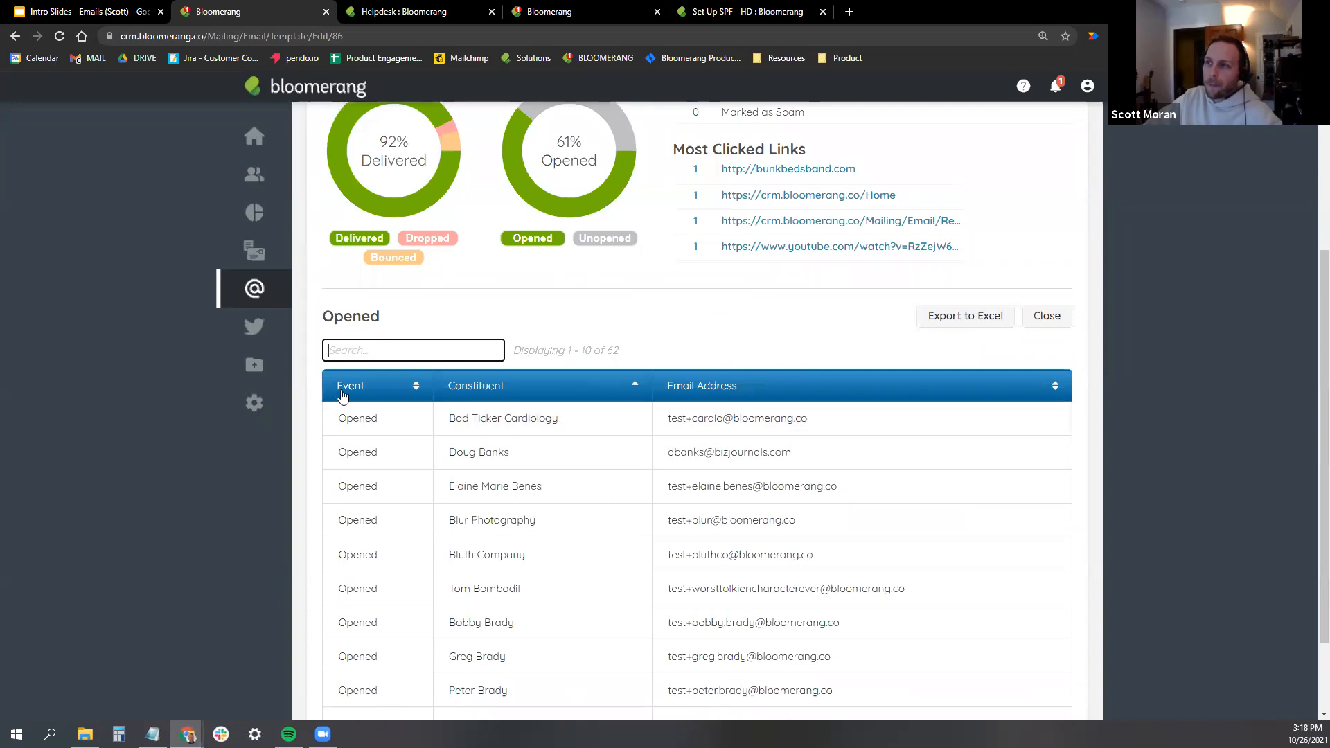
scroll(407, 340, down, 1)
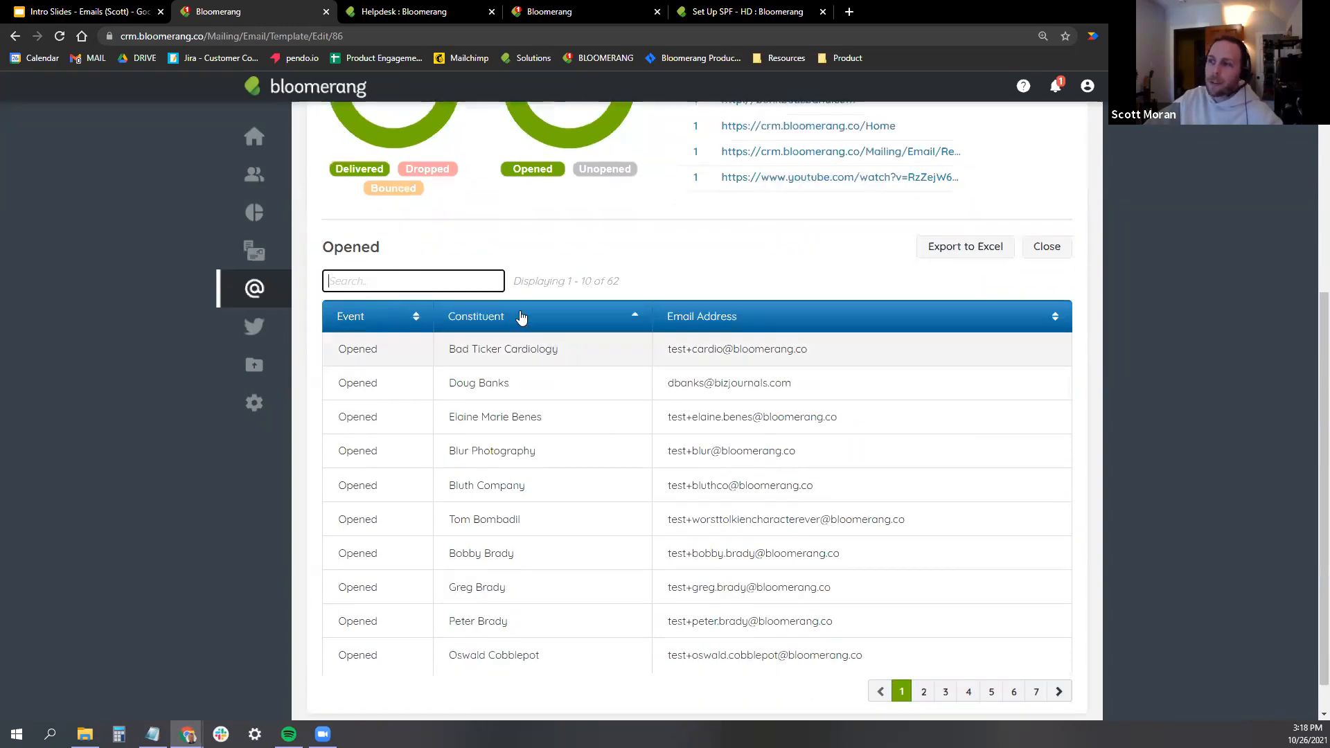
scroll(693, 377, up, 4)
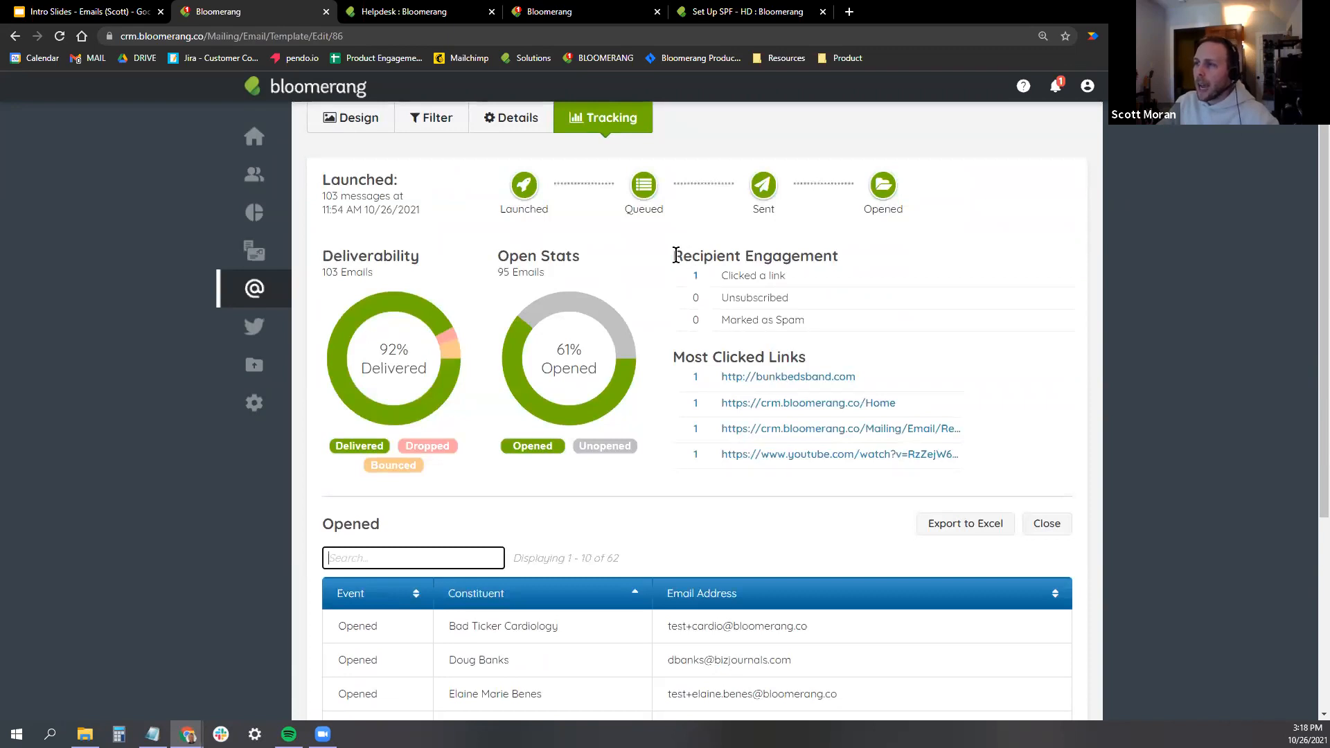
Examine the most clicked links alongside the list of recipients who opened the email.
drag(673, 359, 821, 359)
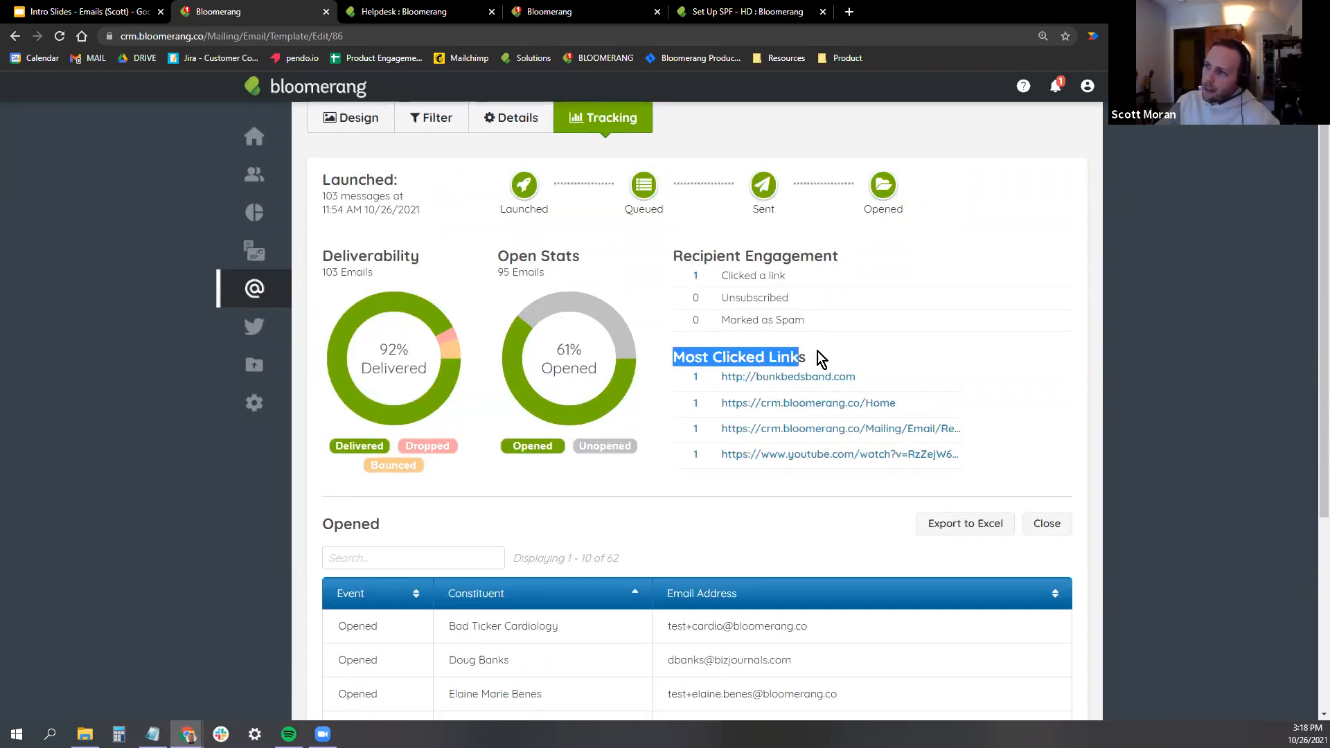
scroll(880, 322, down, 1)
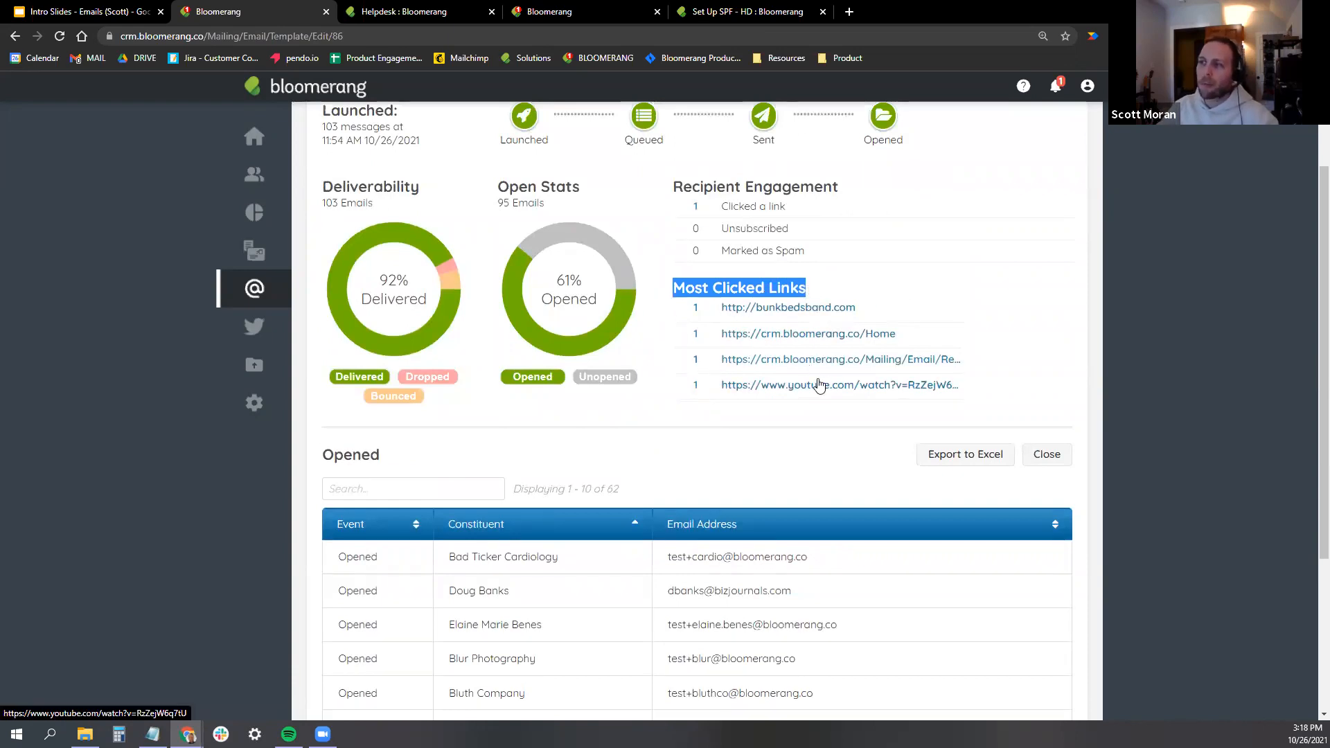
click(789, 426)
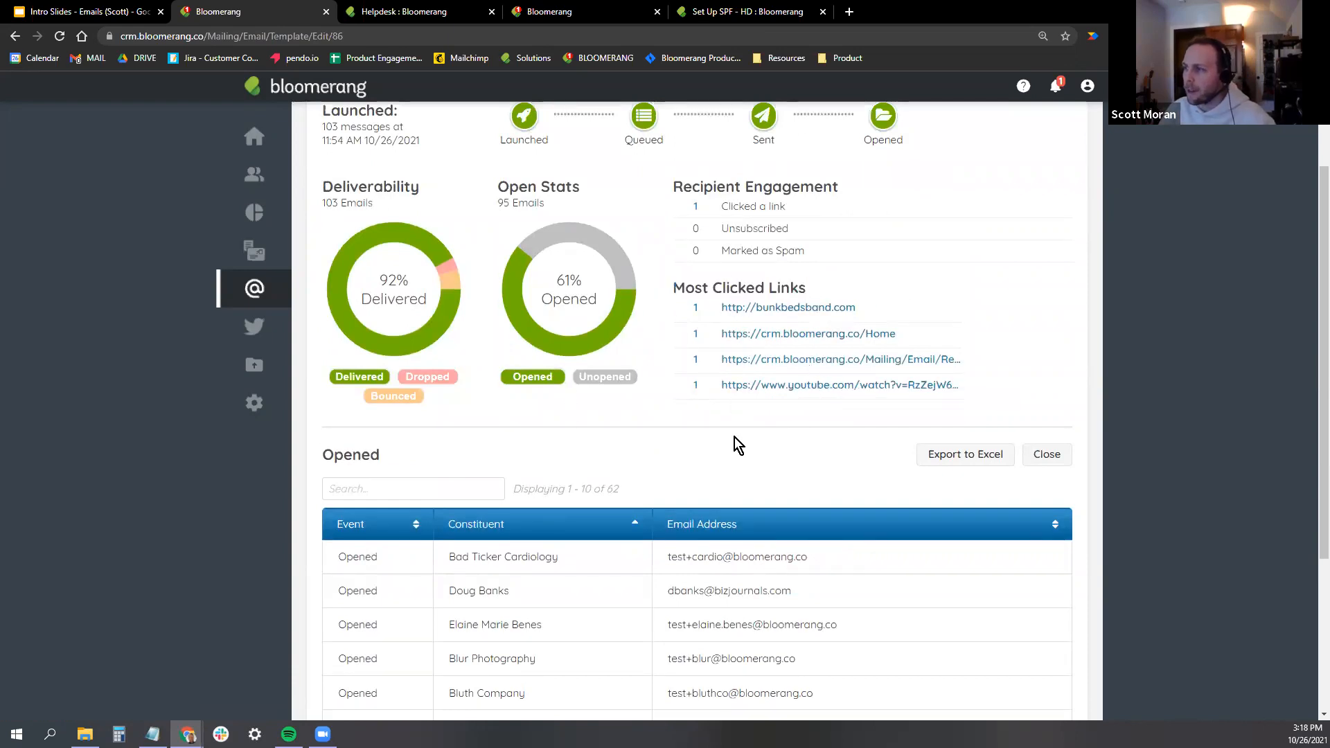
scroll(635, 439, down, 2)
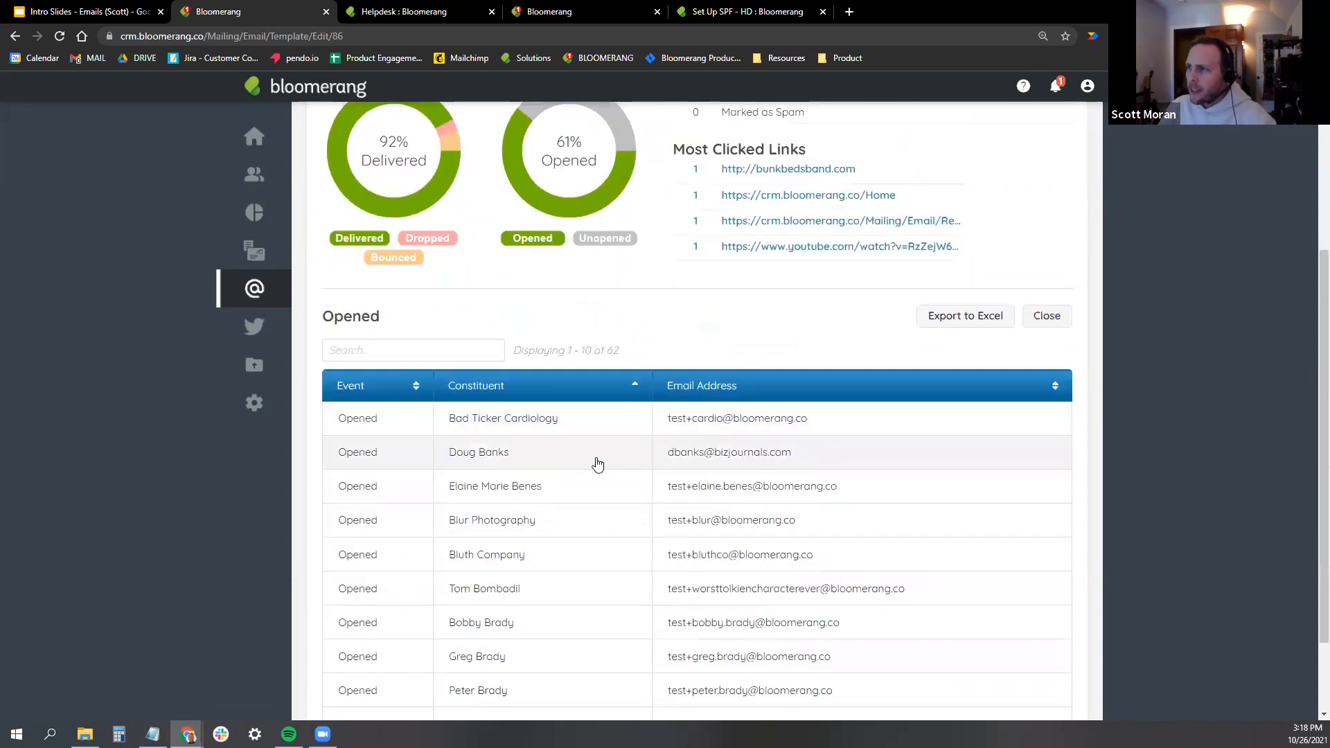
scroll(677, 509, up, 3)
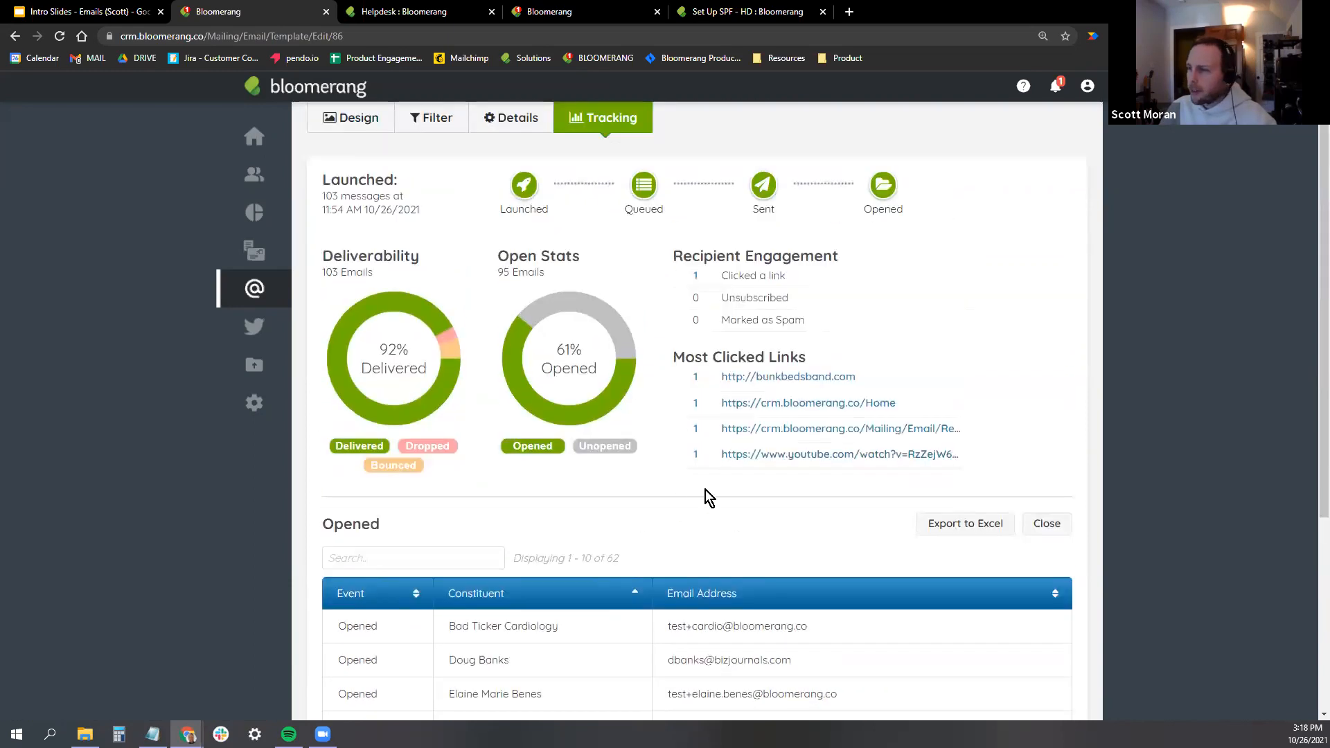
Open the interaction of the second recipient in the Opened list in a new tab, and show that constituent's timeline.
scroll(547, 487, down, 2)
right_click(529, 527)
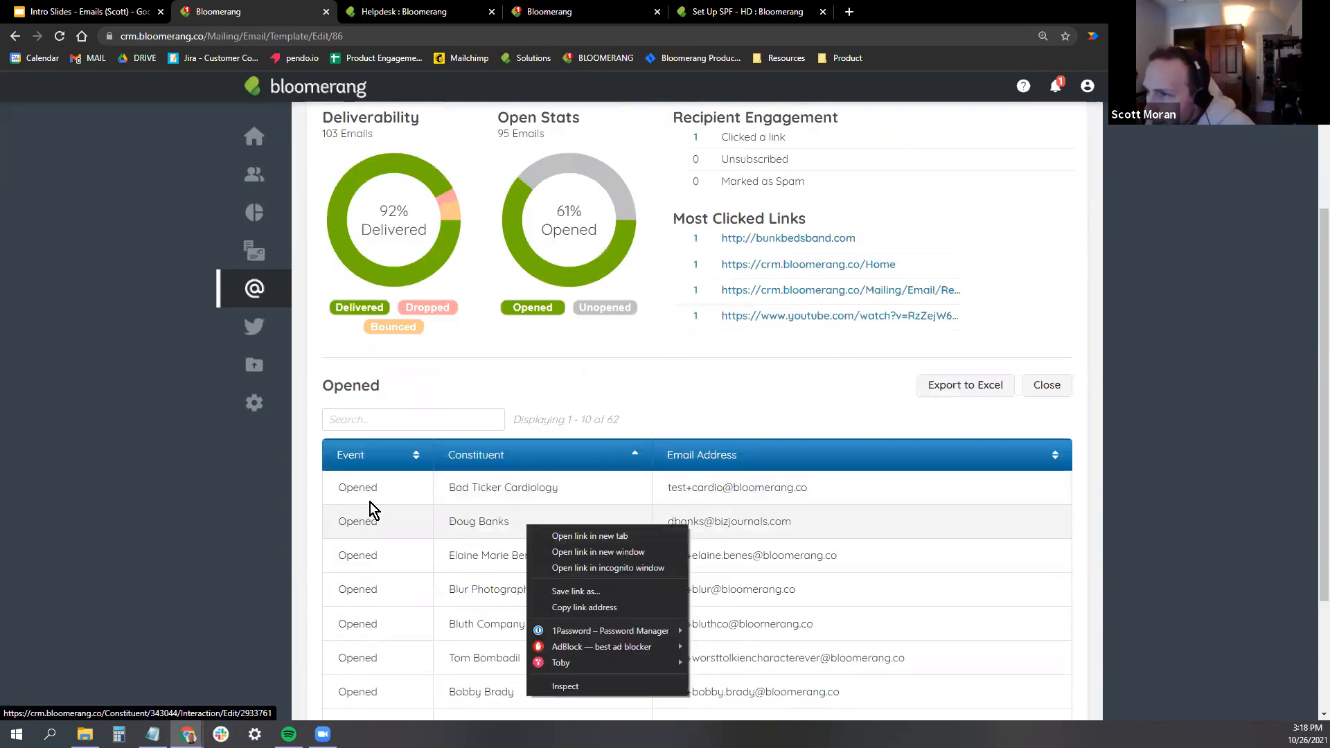
click(590, 536)
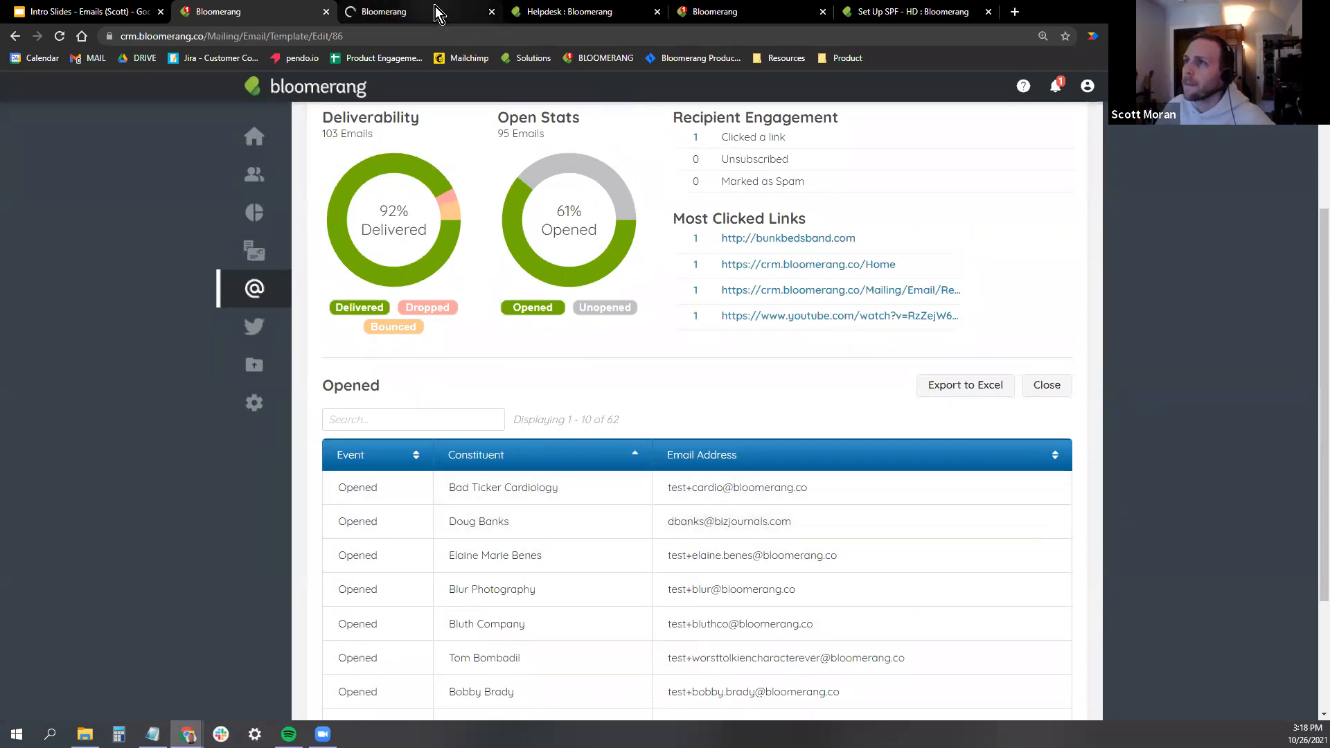
click(447, 11)
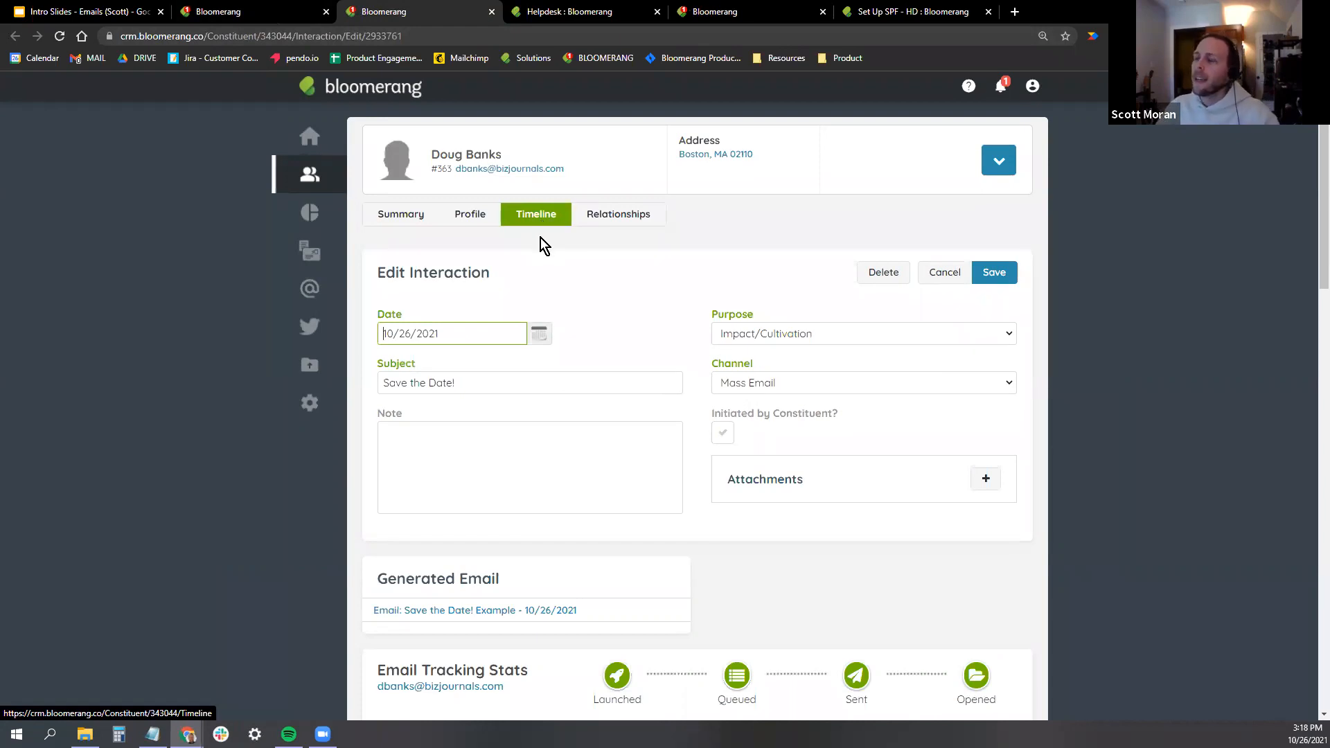
click(552, 220)
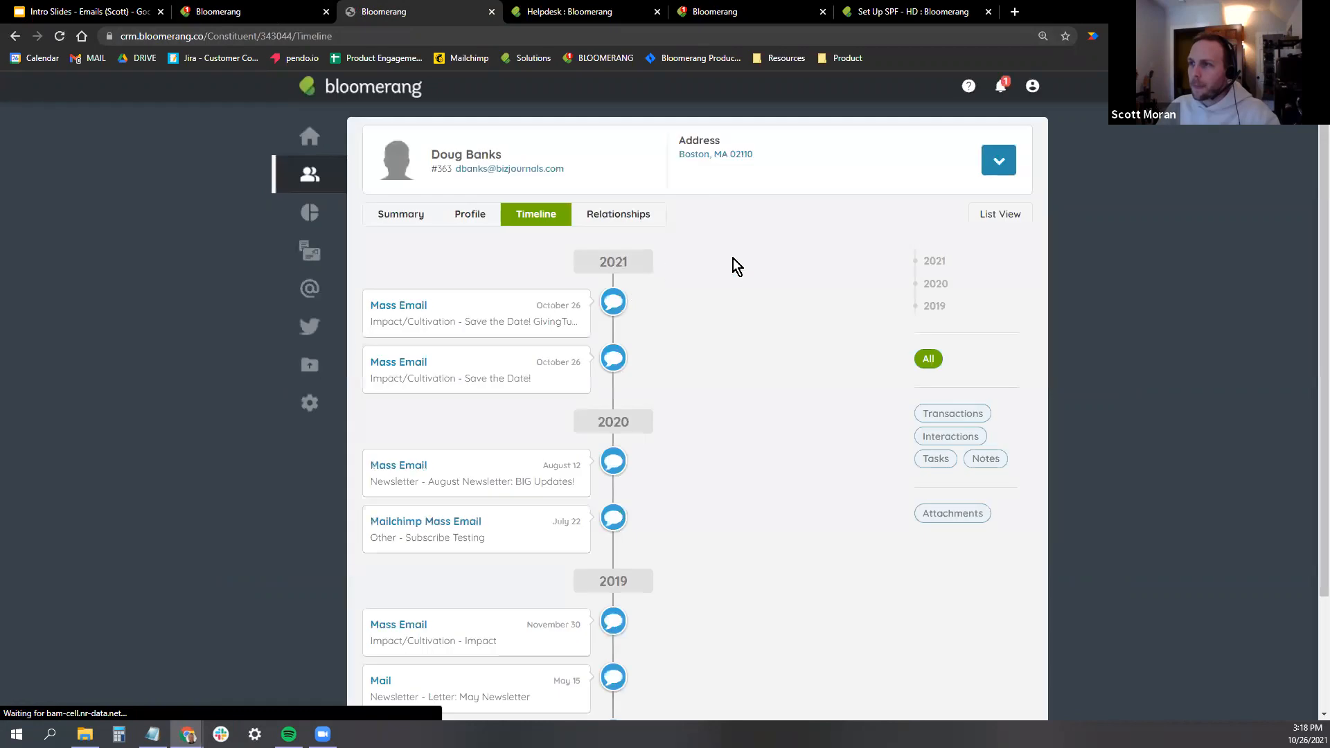
Open the October 26 "Save the Date!" mass email from the timeline and review its interaction details and tracking stats.
click(410, 371)
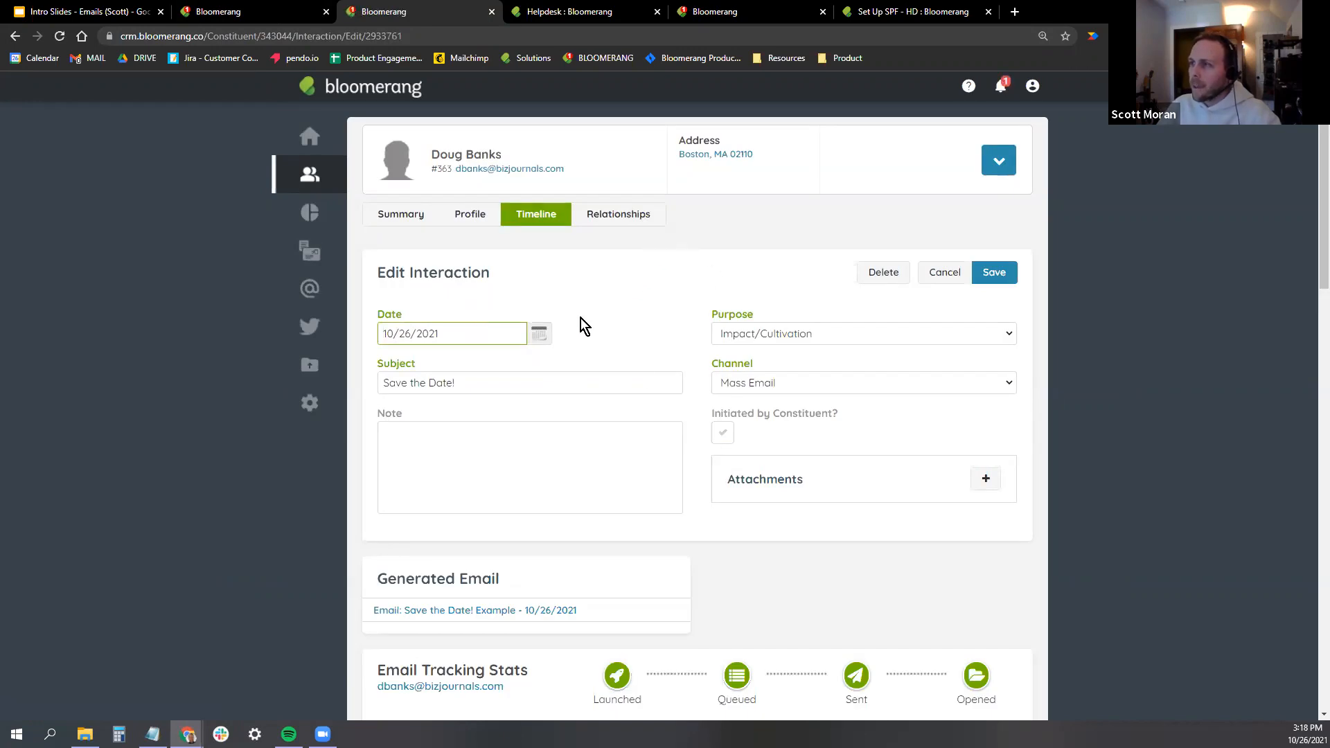
scroll(503, 567, down, 1)
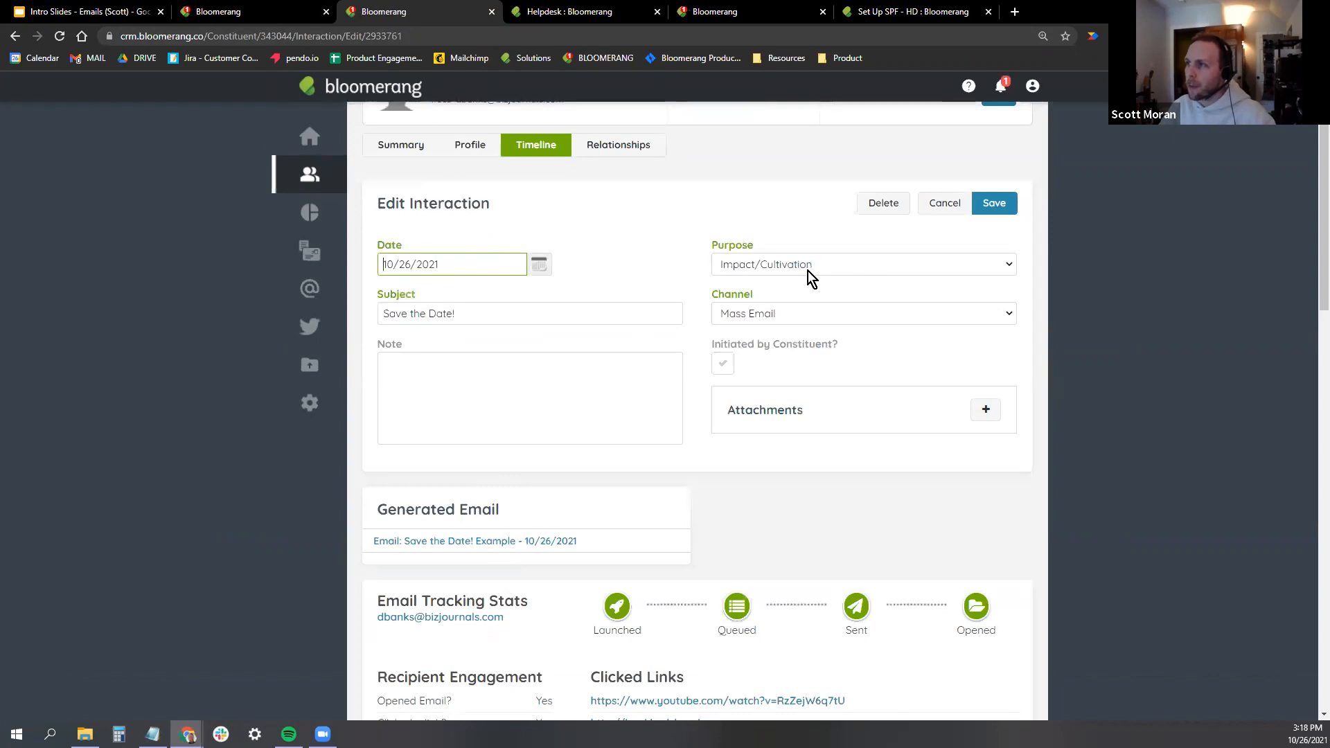
drag(484, 315, 340, 307)
click(614, 249)
scroll(615, 248, down, 1)
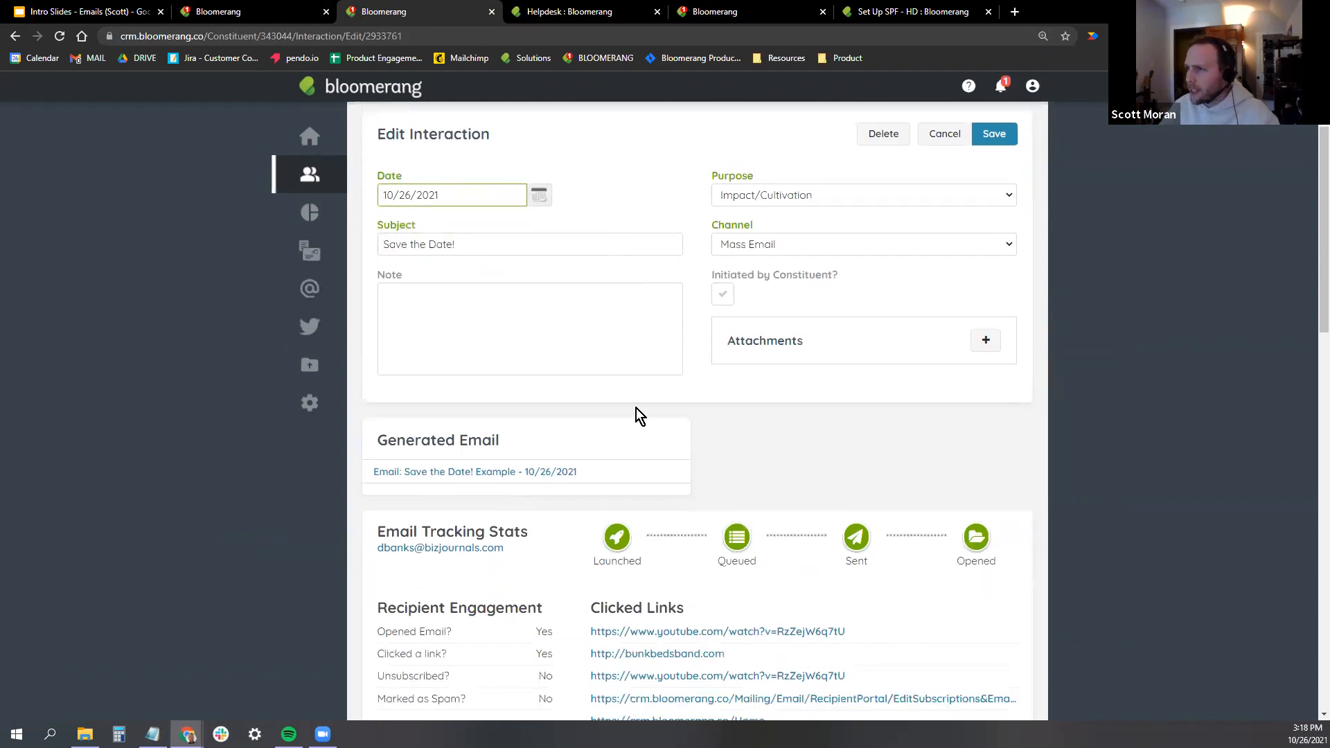
View the generated Save the Date! Example email, download a copy of it, and return to the interaction.
click(475, 474)
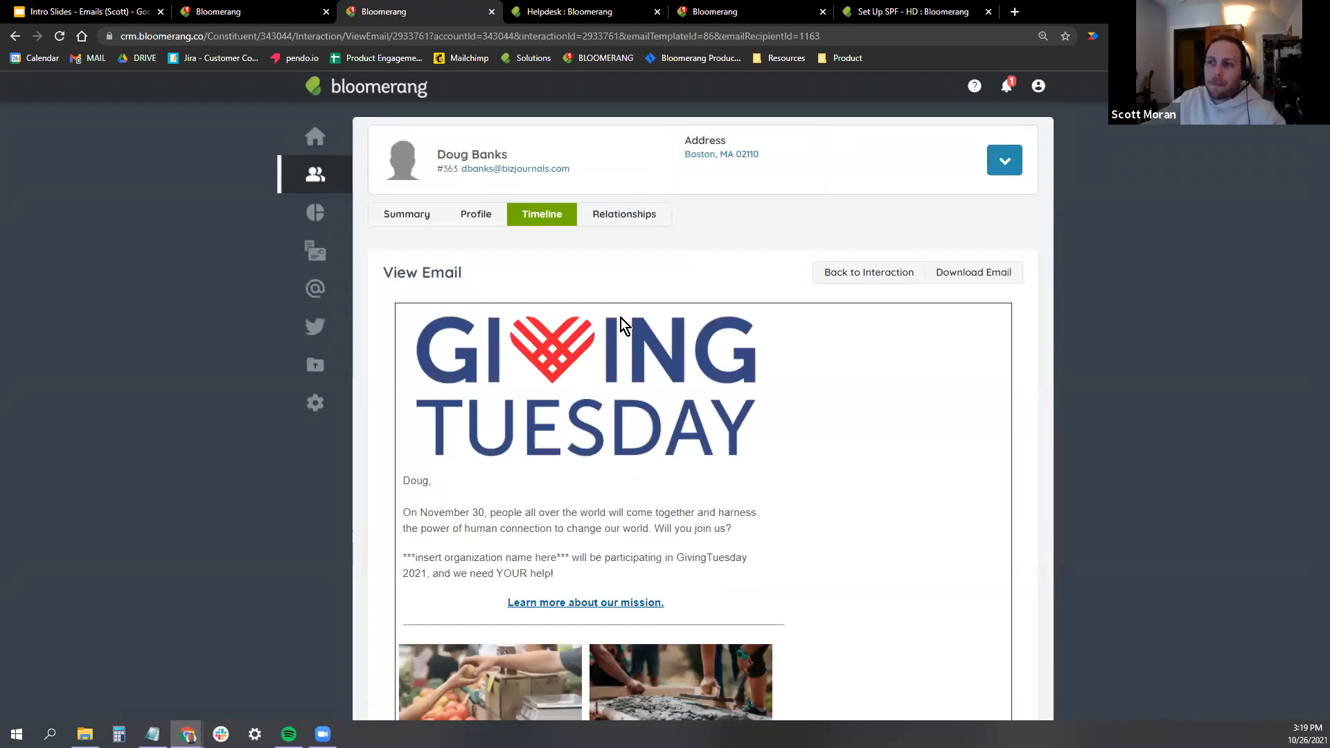
click(960, 273)
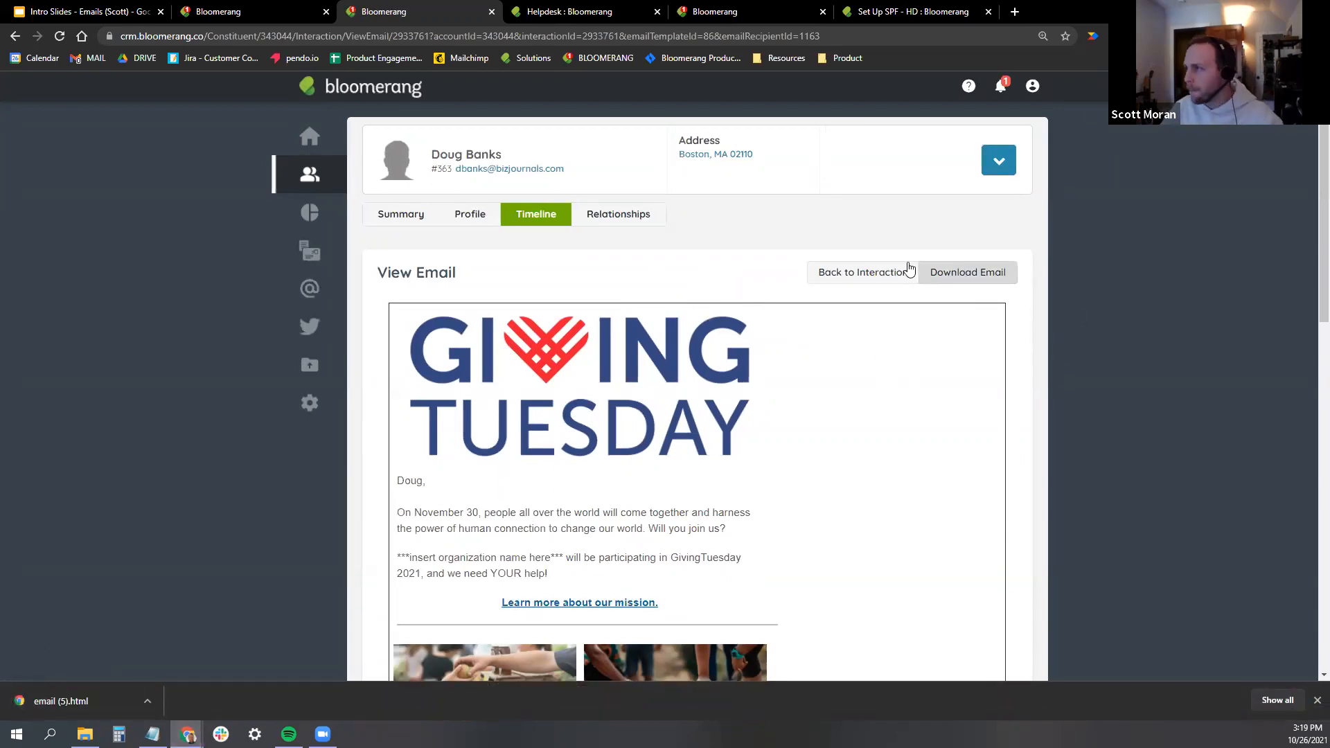
click(831, 274)
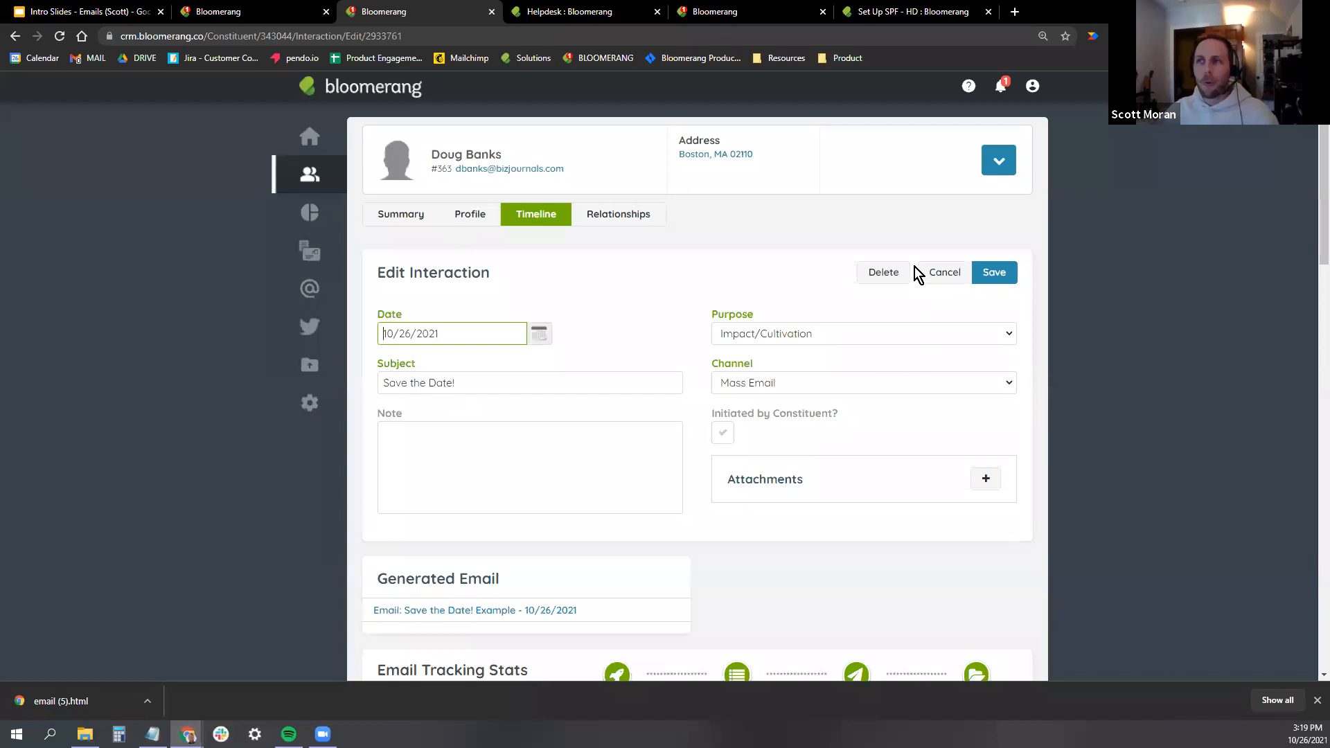
Leave the interaction, go to Reports, and start a new report of interactions built from scratch.
click(244, 208)
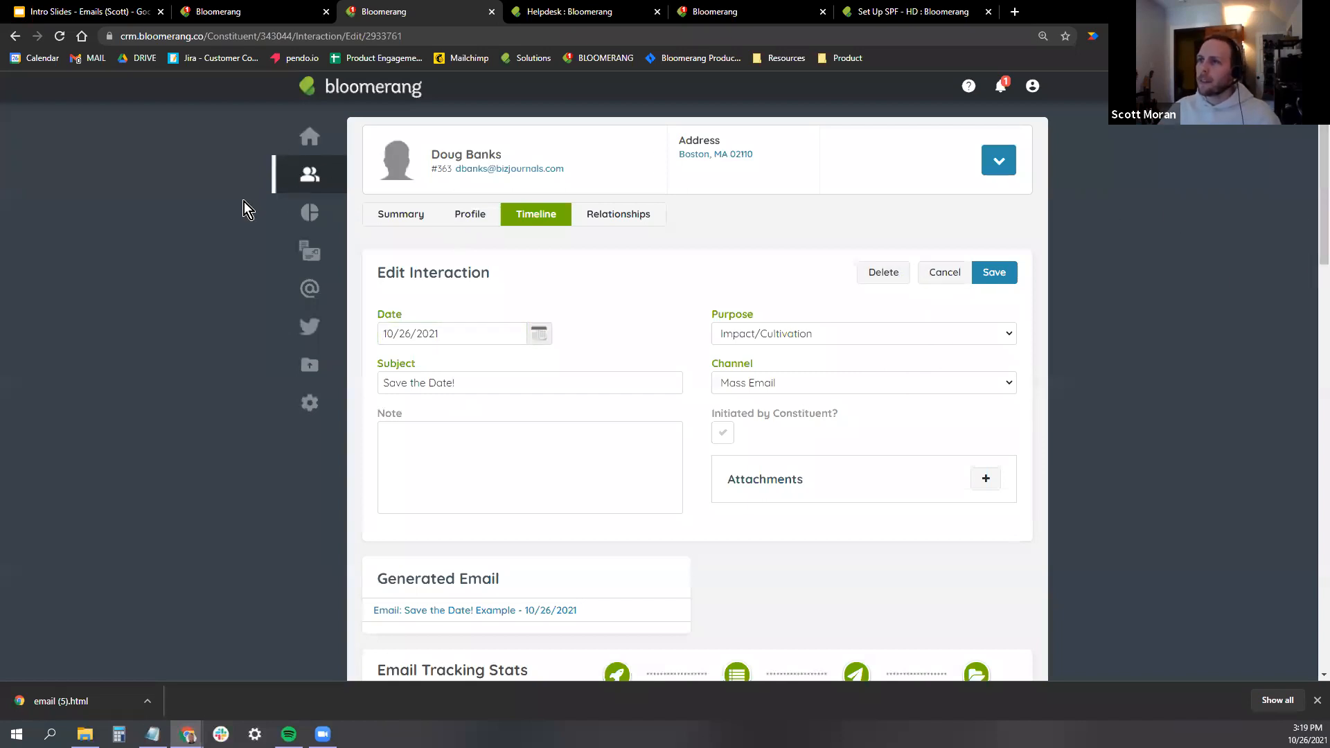
click(336, 224)
click(534, 242)
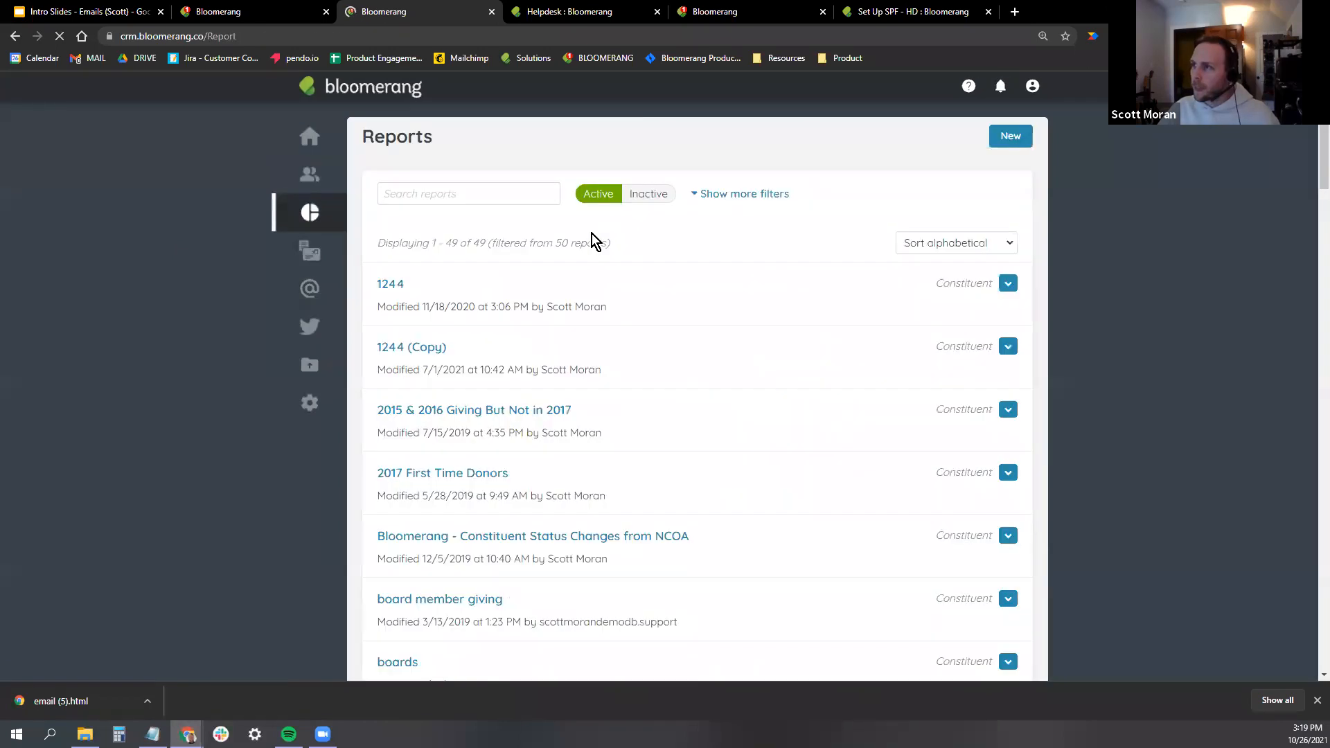
click(1012, 137)
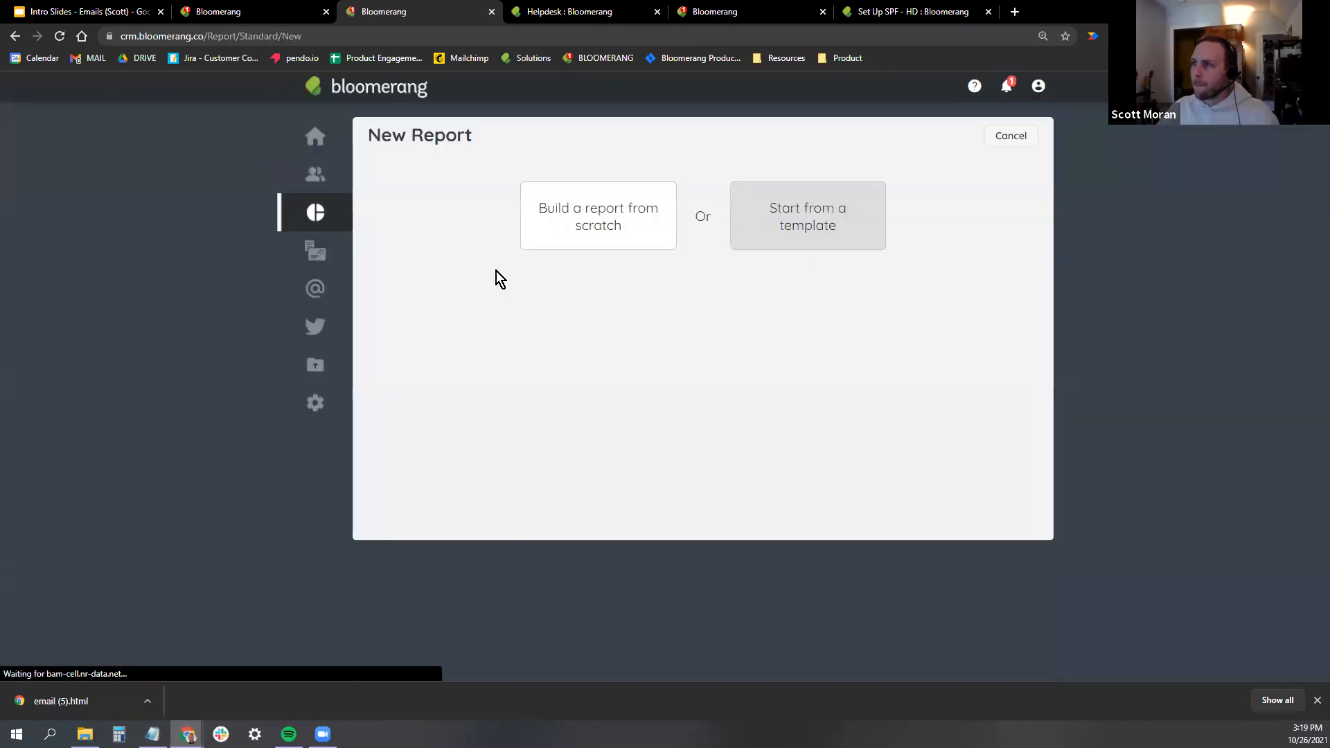
click(592, 227)
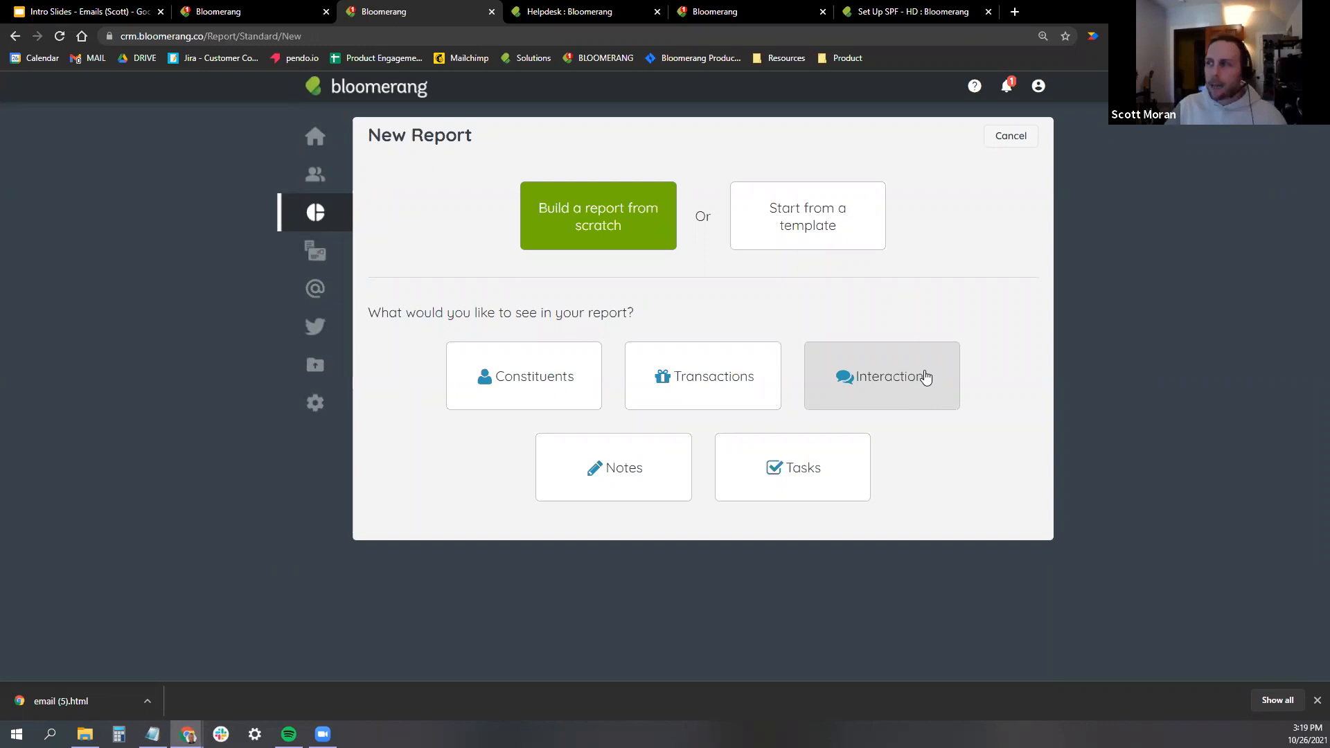
click(846, 374)
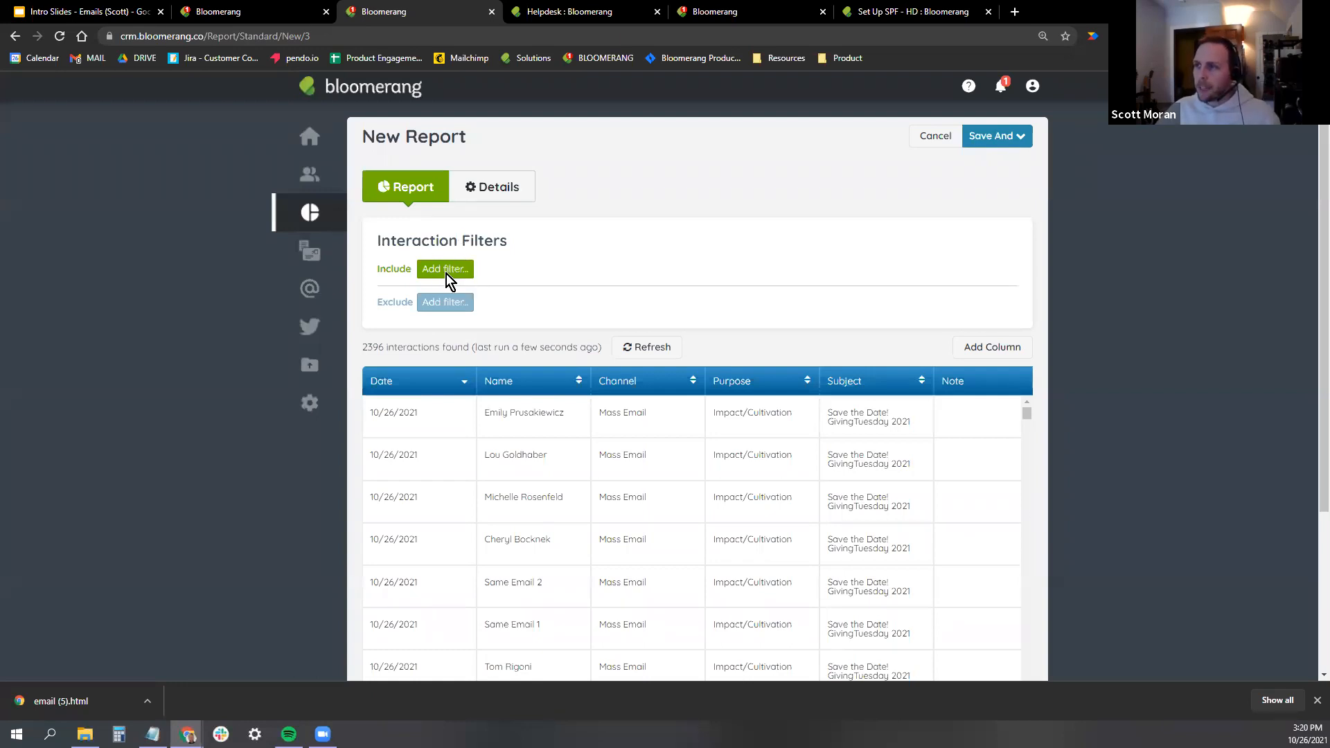
Add an include filter to the report for interactions whose Subject contains "Save the date!".
click(446, 273)
text(su)
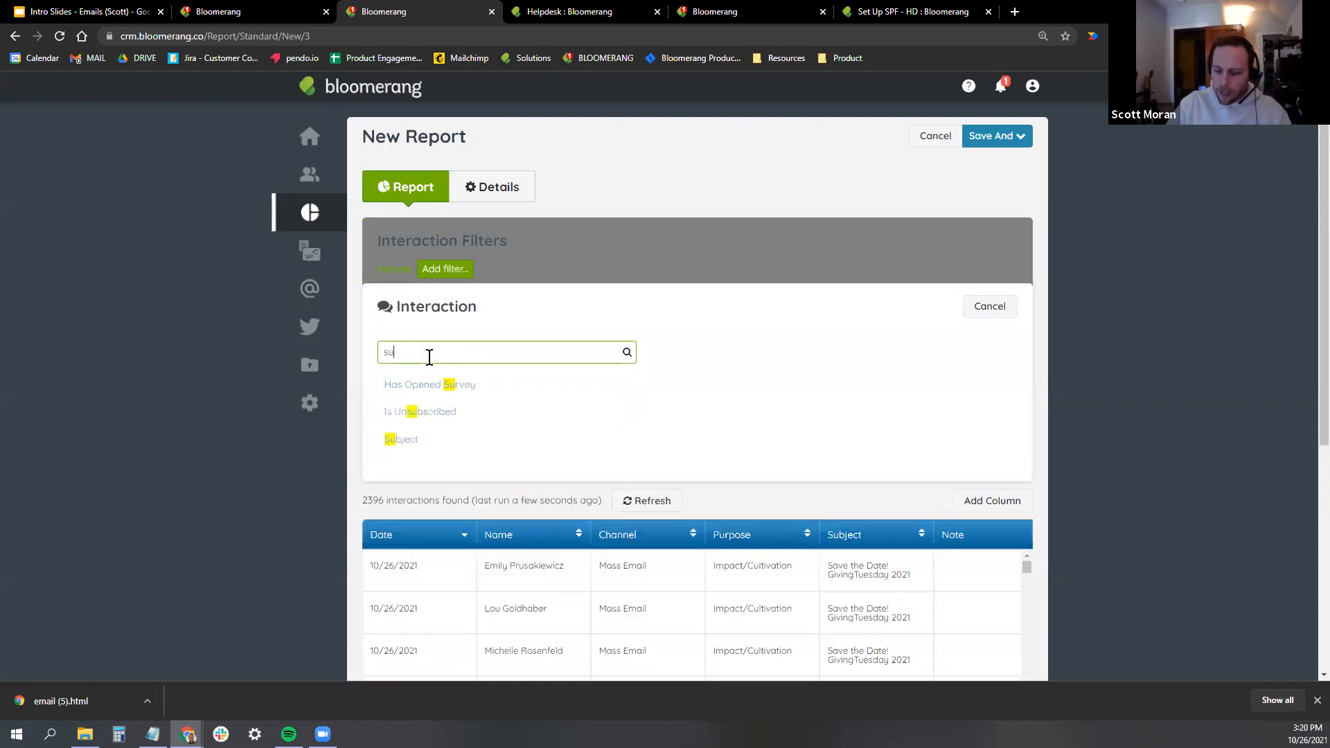
text(bje)
click(413, 384)
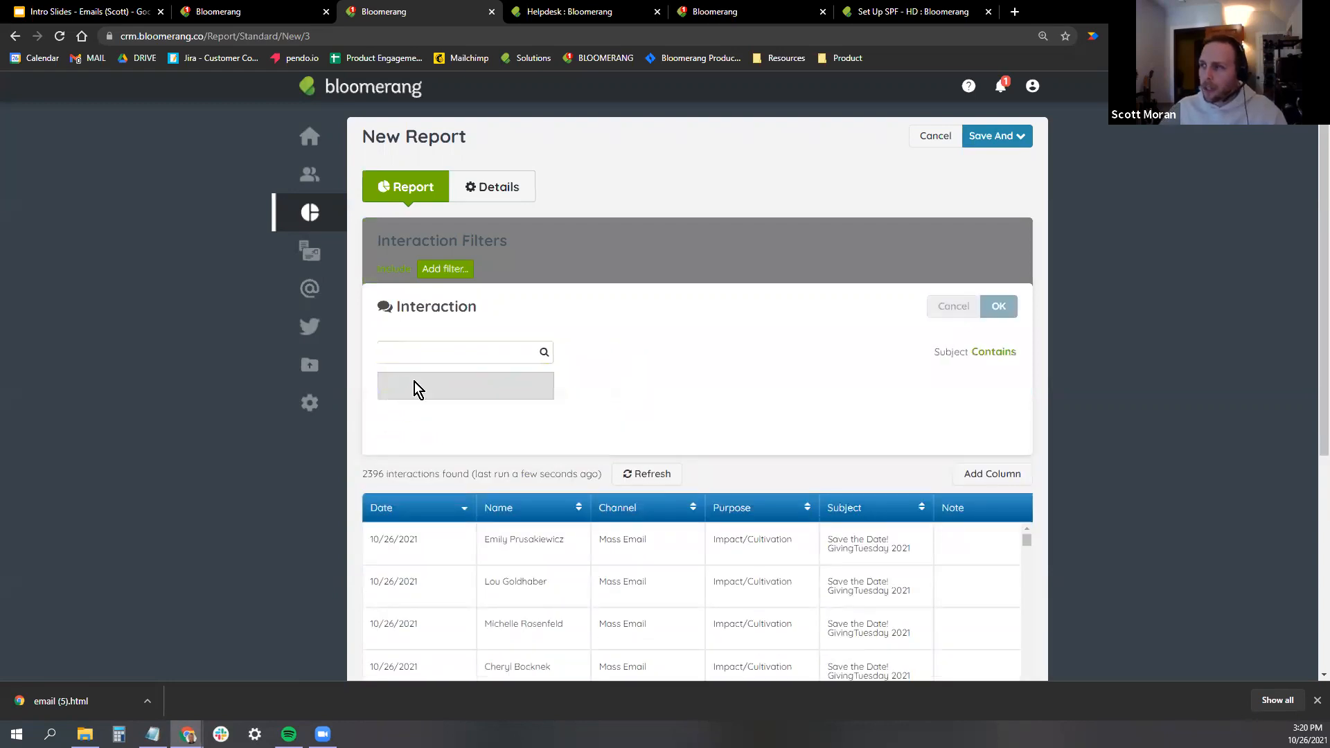
click(502, 357)
text(S)
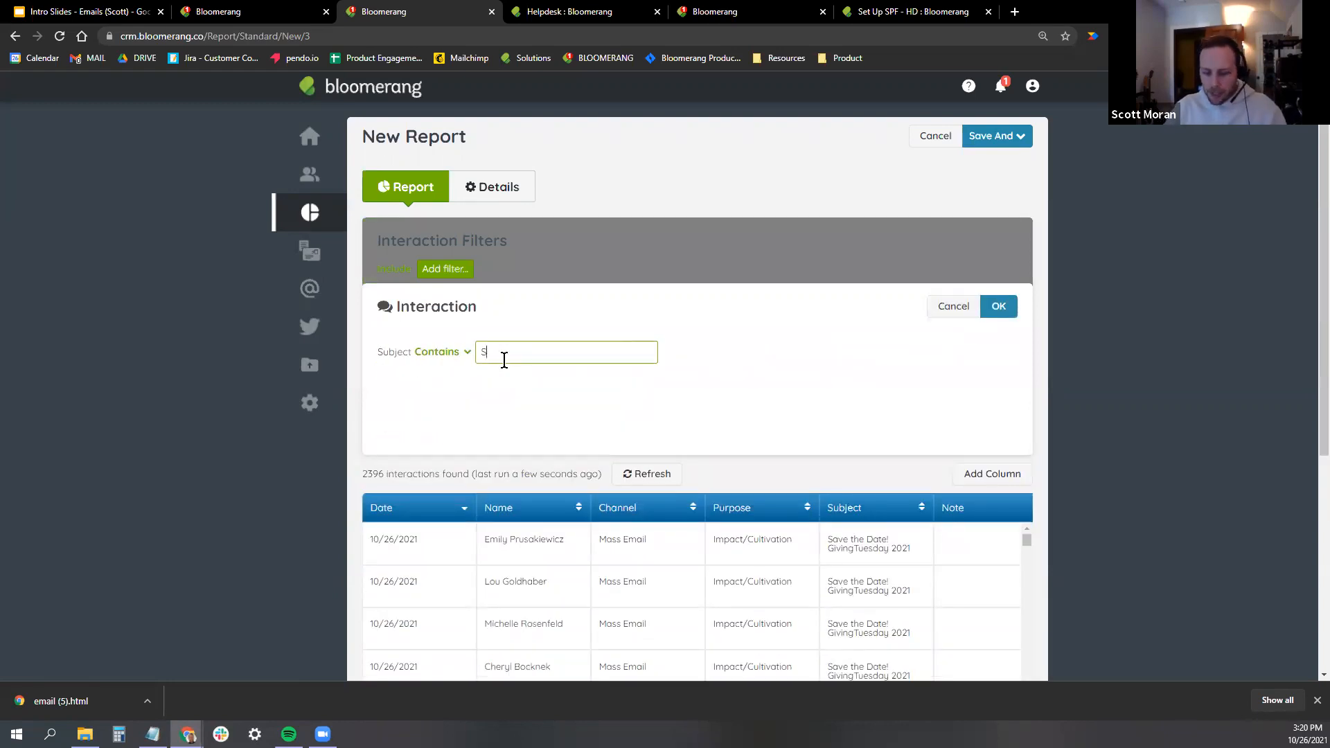
text(ave the date!)
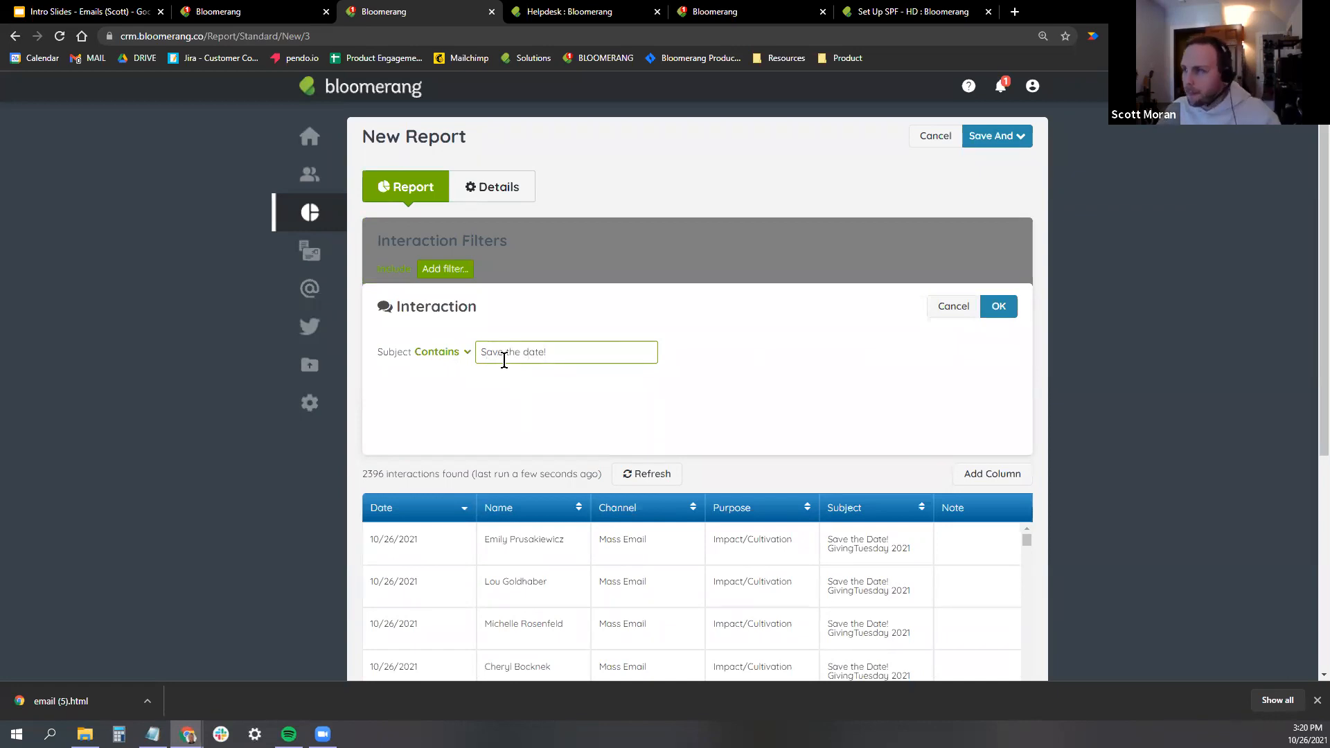
click(999, 320)
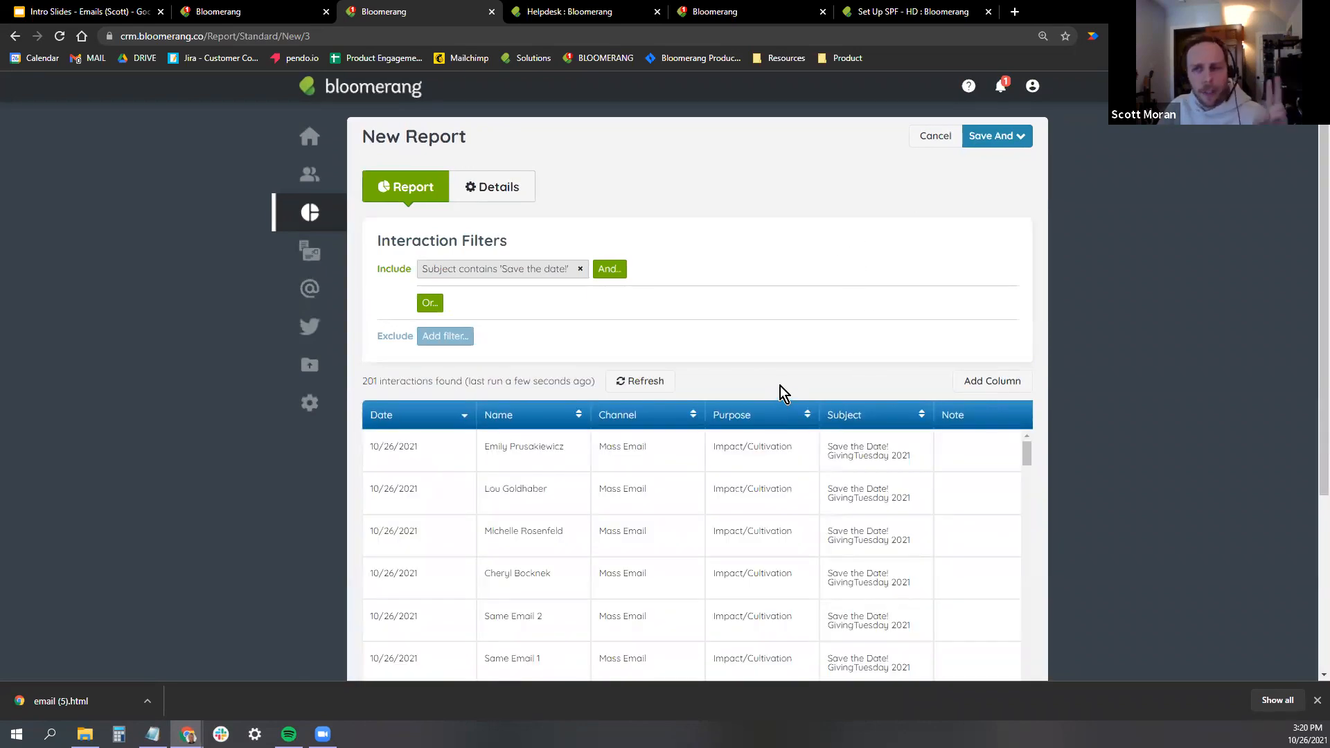
Look through the filtered interactions to compare which email subjects the filter includes.
scroll(963, 374, down, 5)
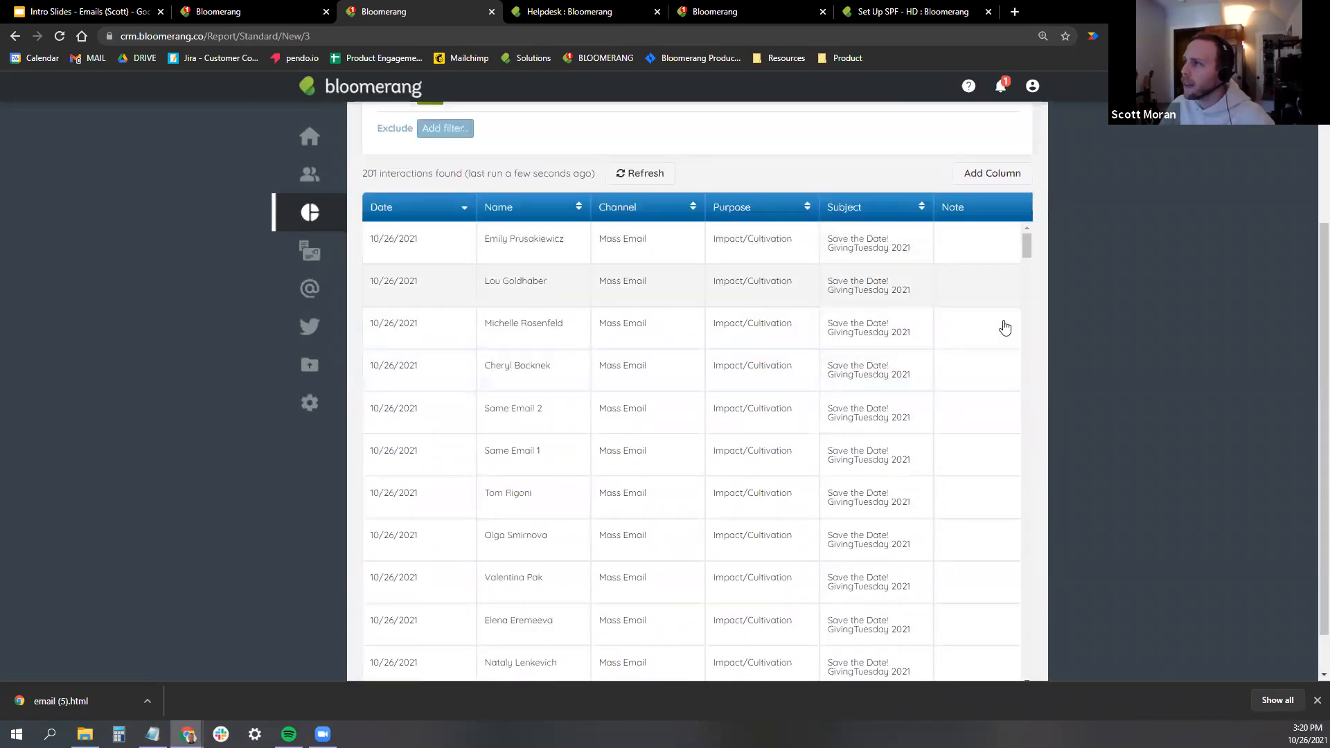
scroll(921, 388, up, 5)
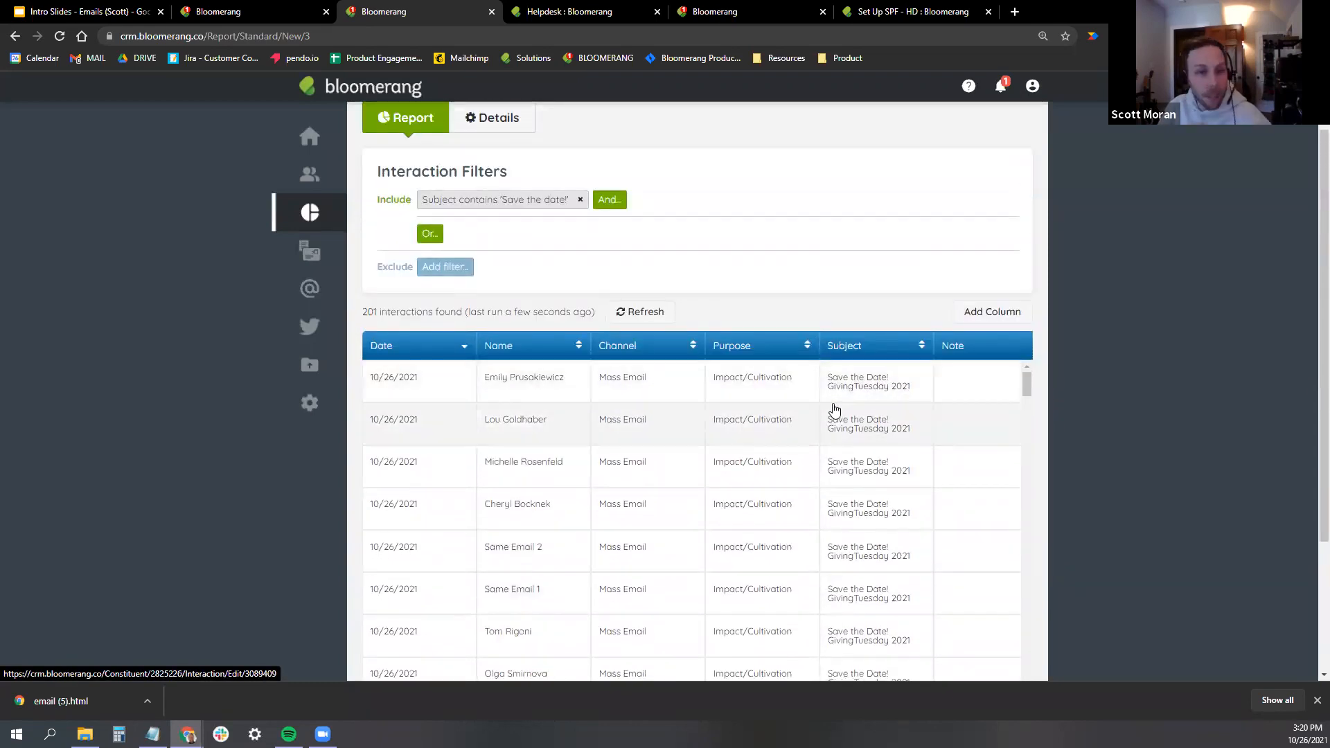
scroll(894, 418, down, 6)
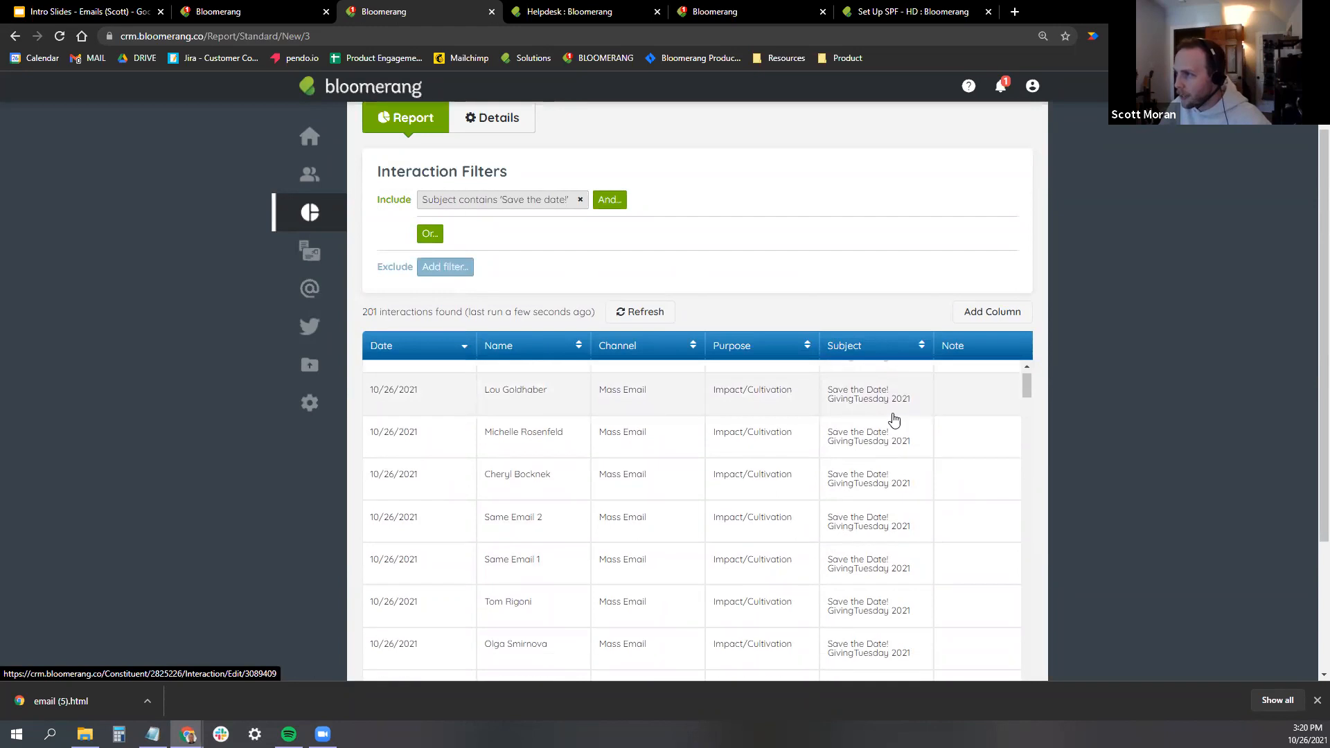
scroll(932, 435, down, 20)
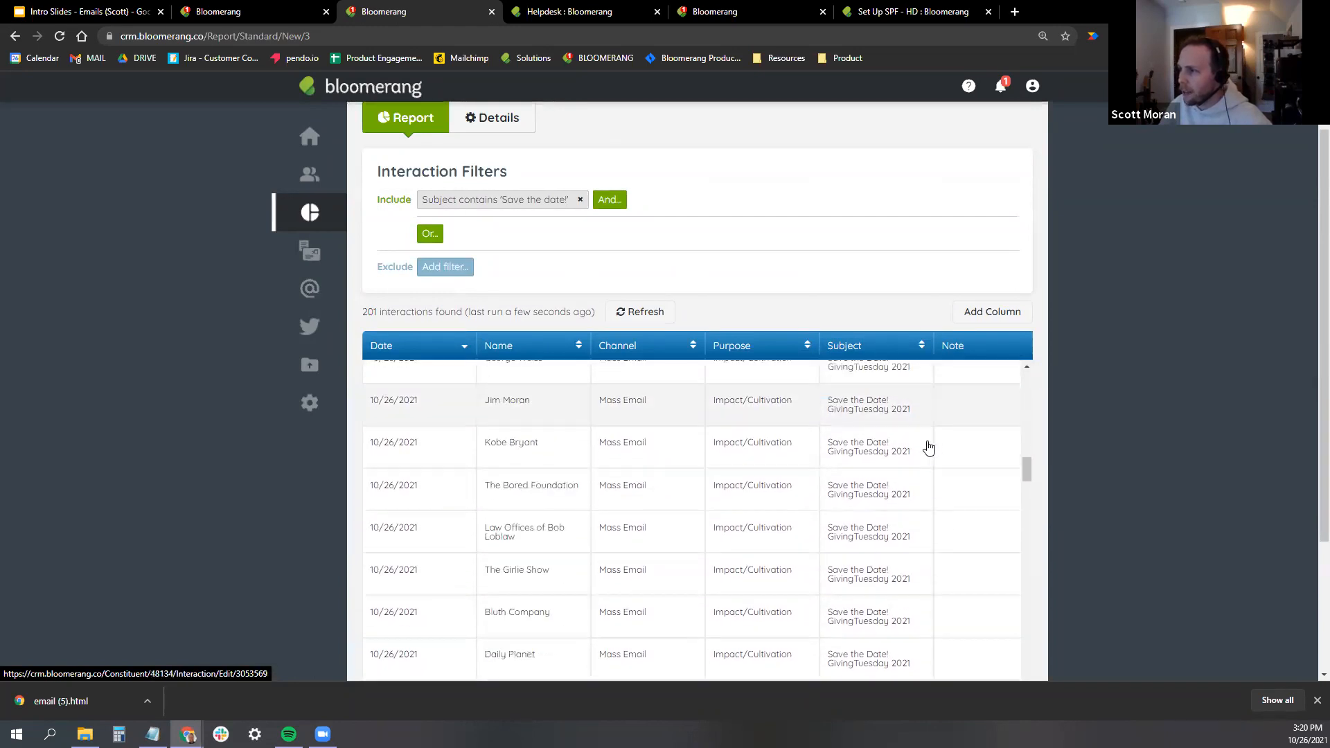
scroll(922, 478, down, 20)
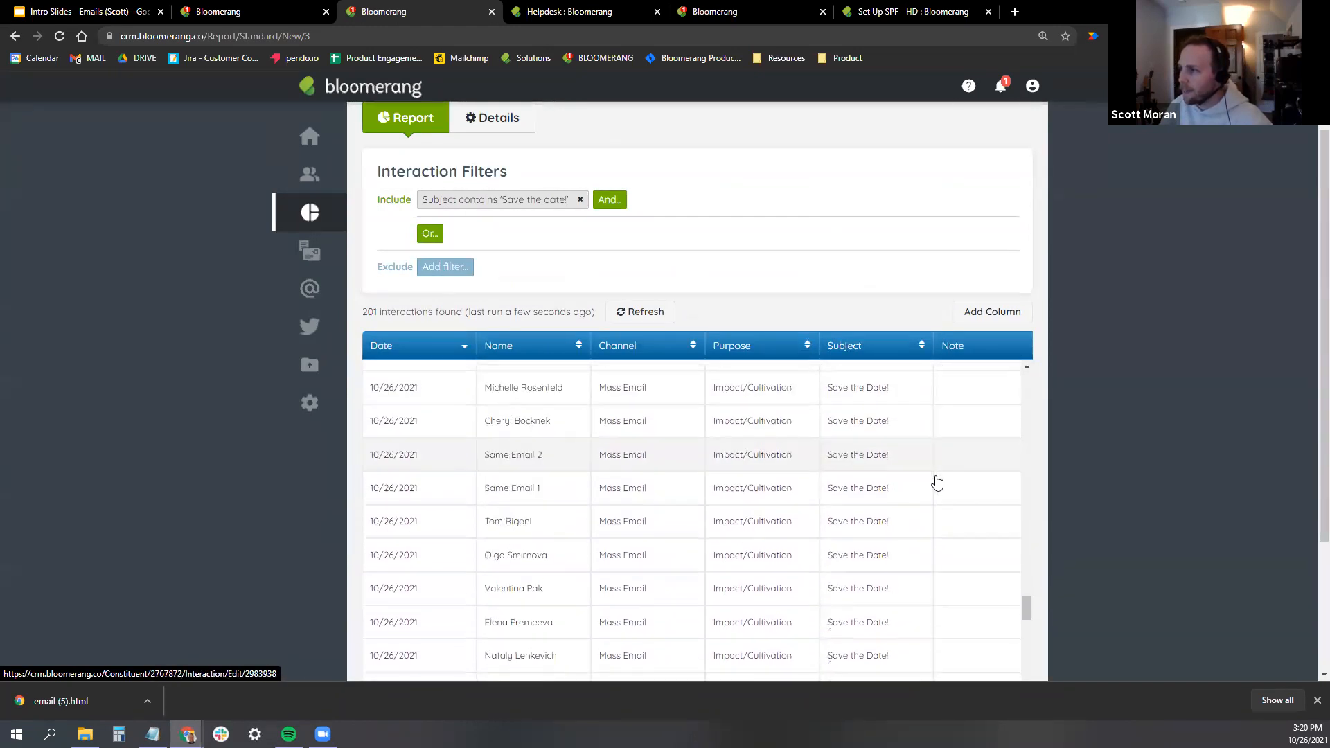
scroll(897, 516, down, 10)
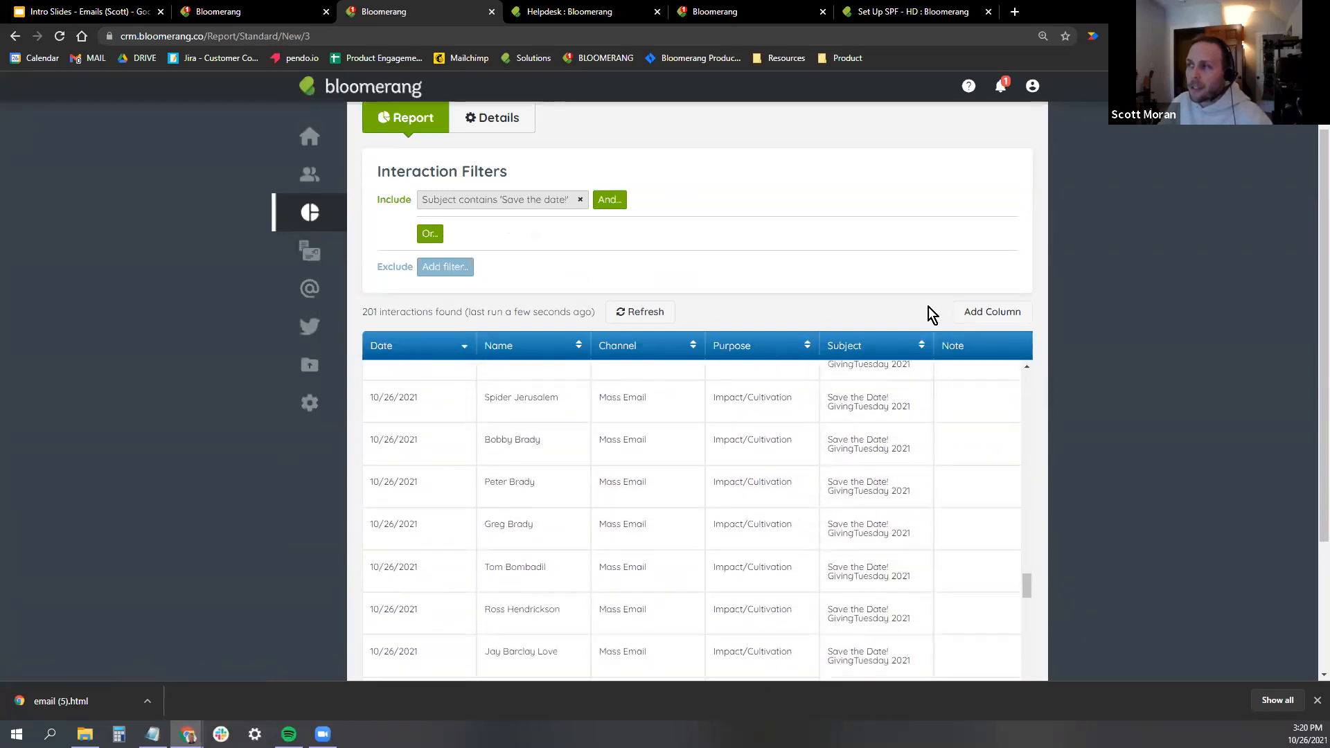
scroll(665, 325, up, 1)
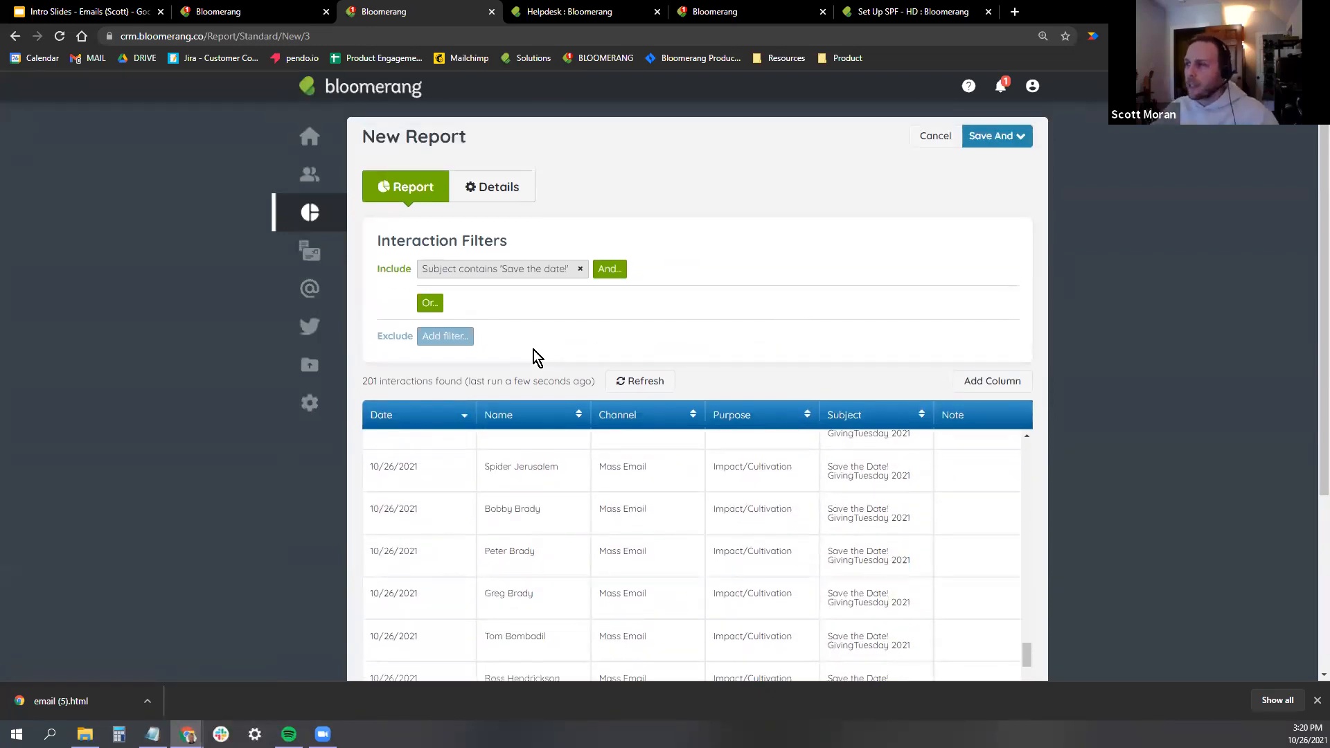
scroll(1142, 486, down, 4)
scroll(966, 284, up, 3)
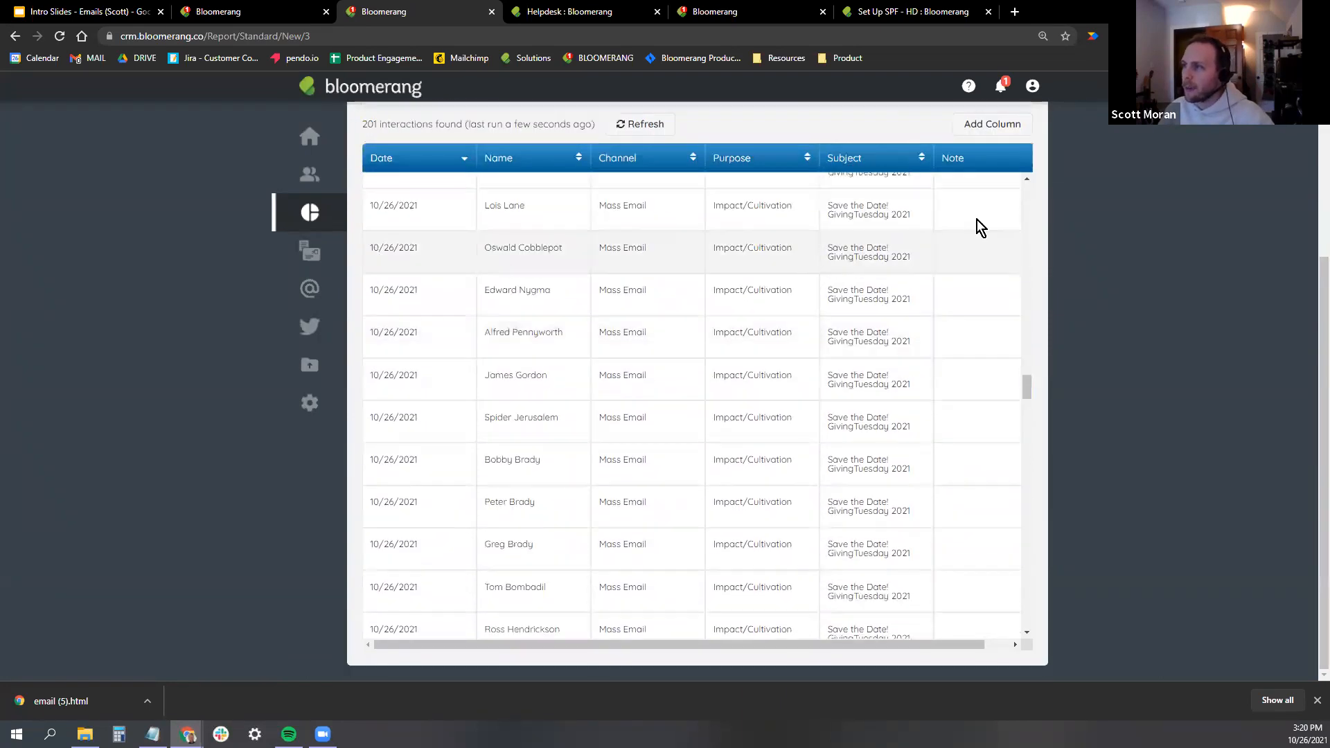
Group the report by Subject and look through the resulting subject groups.
scroll(928, 291, up, 3)
click(854, 371)
click(450, 534)
click(997, 405)
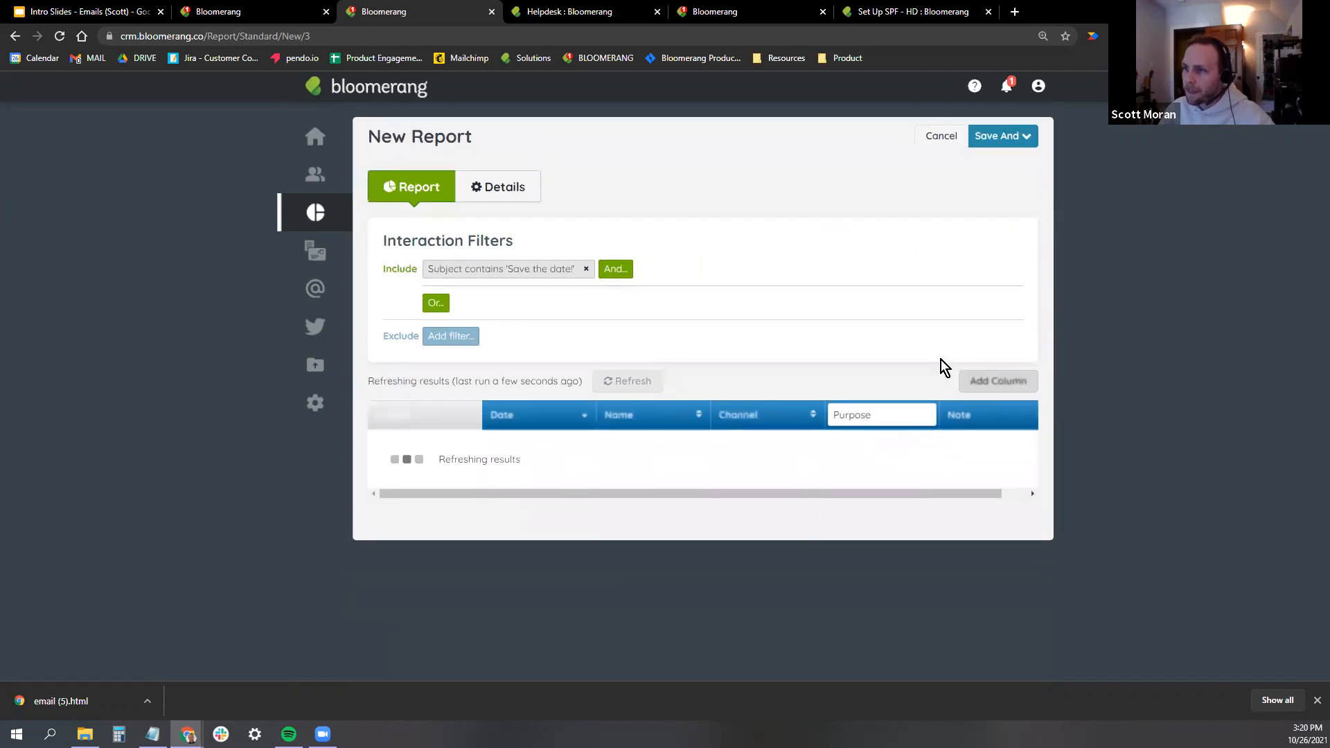
scroll(697, 276, down, 3)
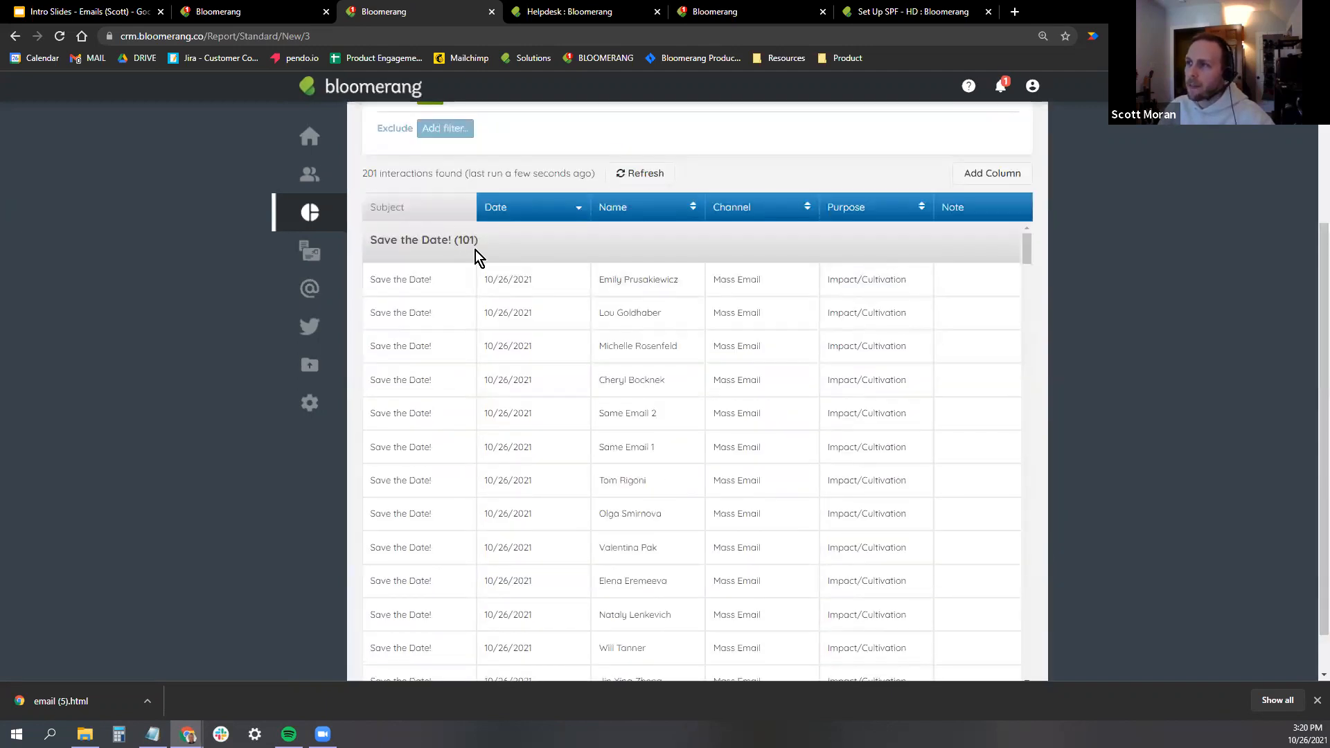
scroll(475, 251, down, 20)
scroll(548, 357, down, 14)
scroll(602, 392, up, 11)
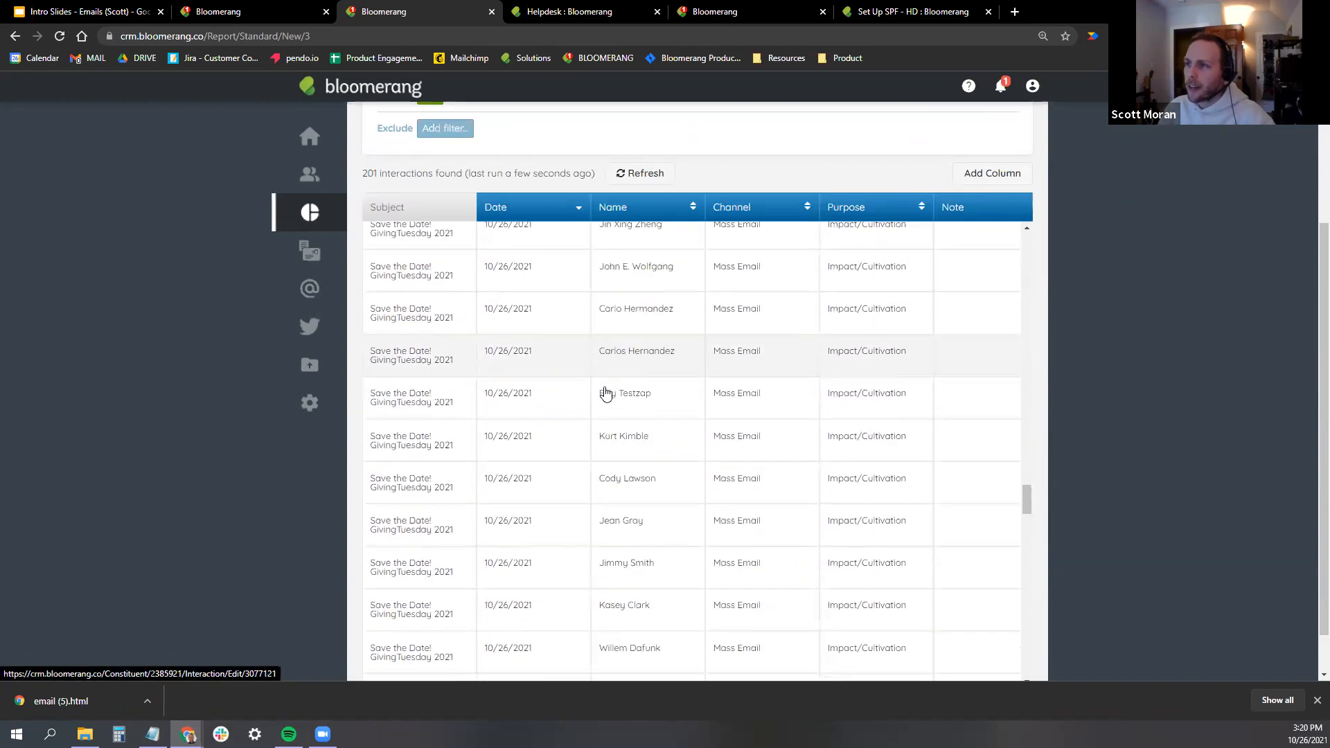
scroll(593, 410, up, 4)
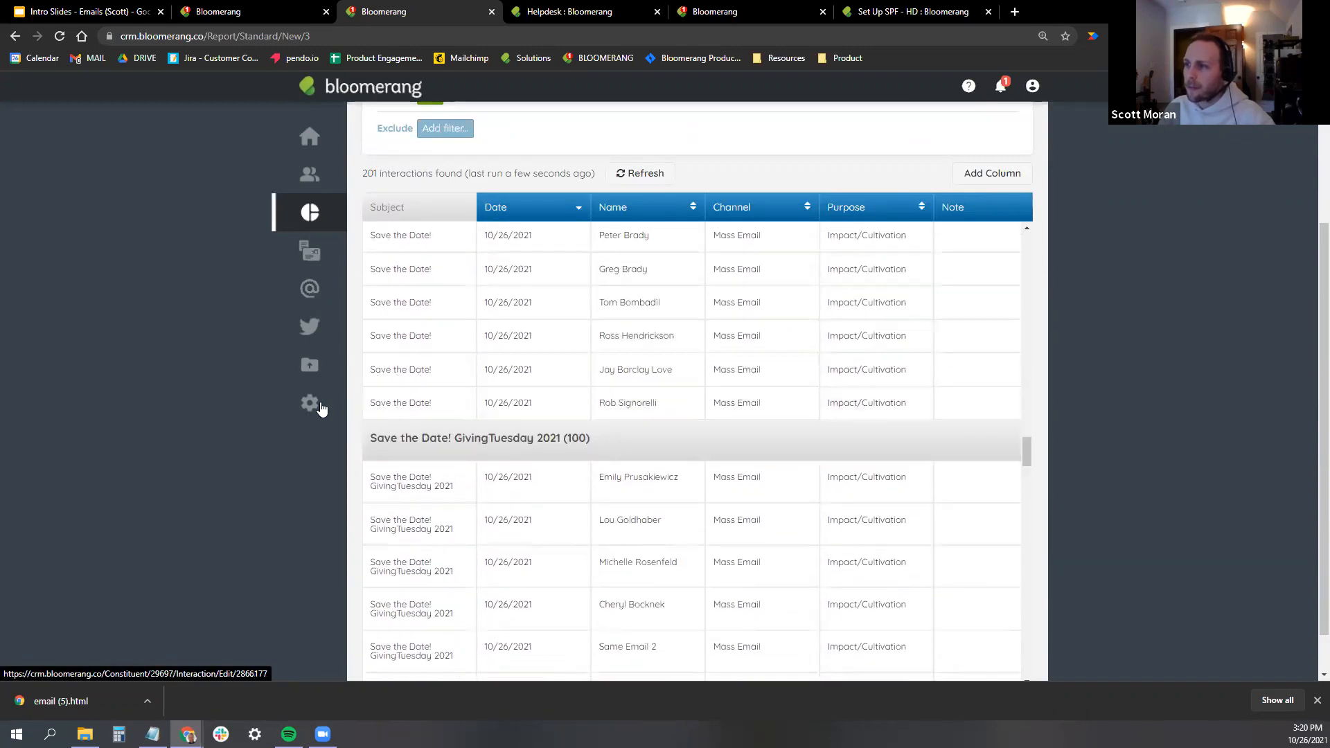
scroll(603, 443, down, 2)
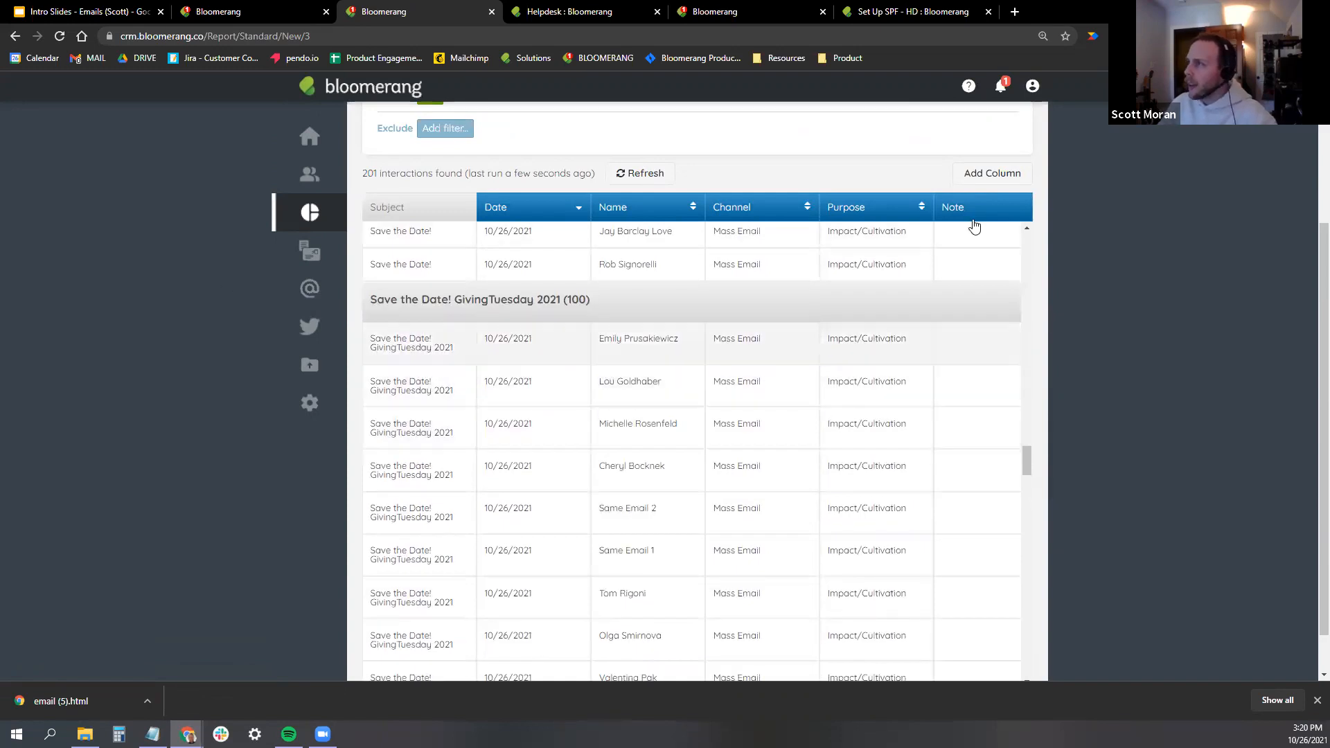
Add the Links Clicked and Has Any Clicked Links columns to the report.
click(991, 179)
click(504, 280)
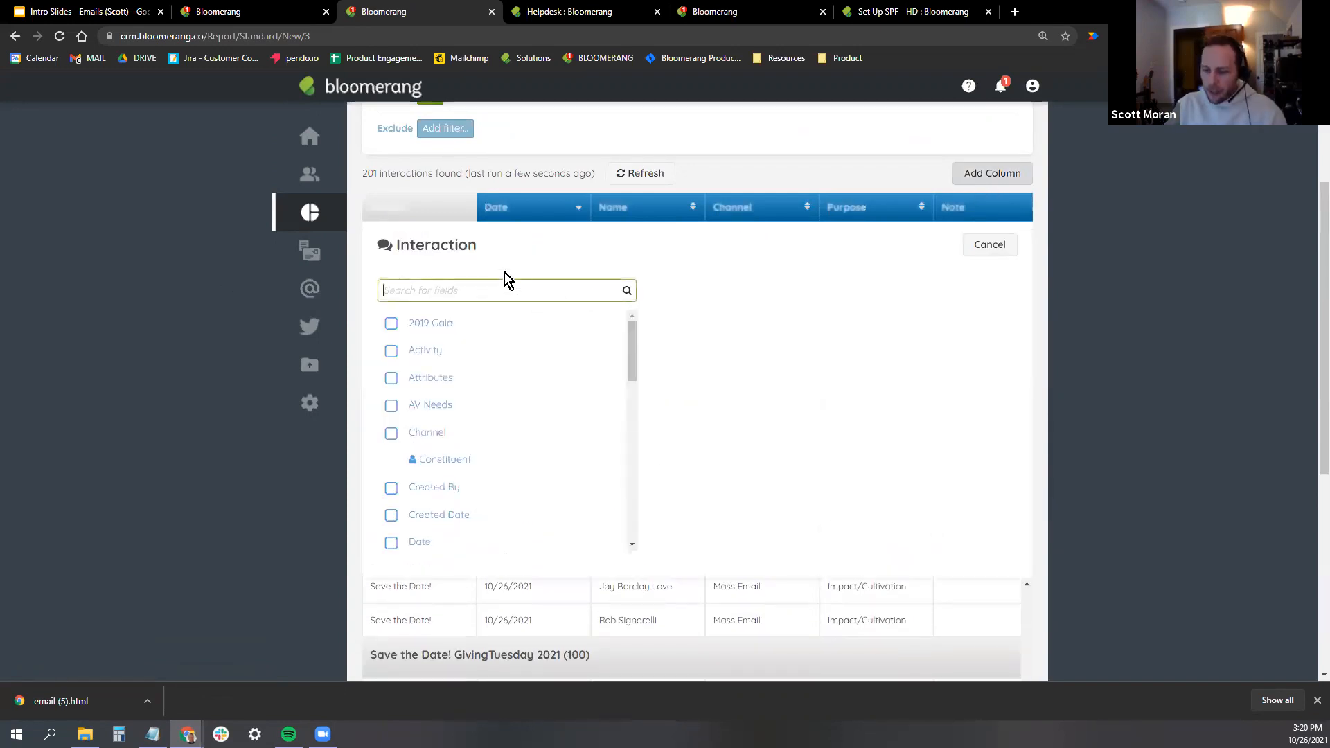
text(clic)
click(413, 353)
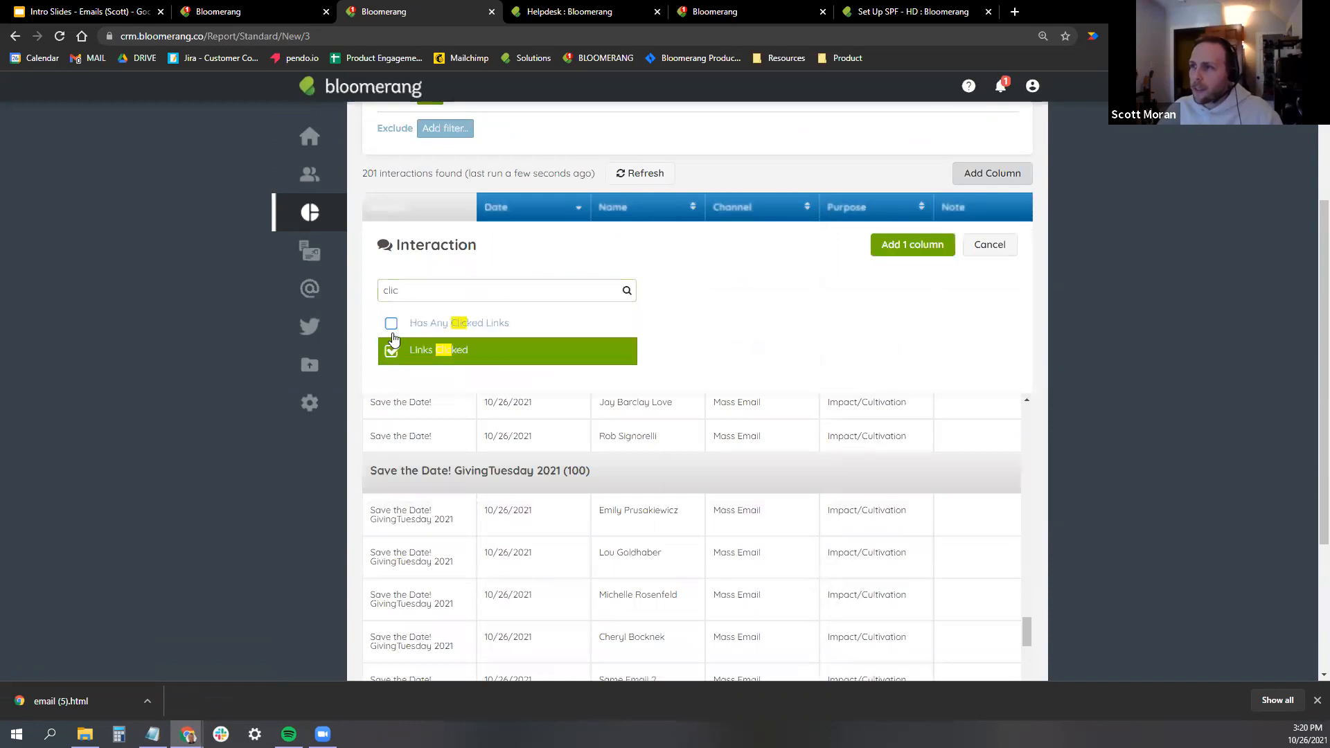
click(392, 323)
click(874, 243)
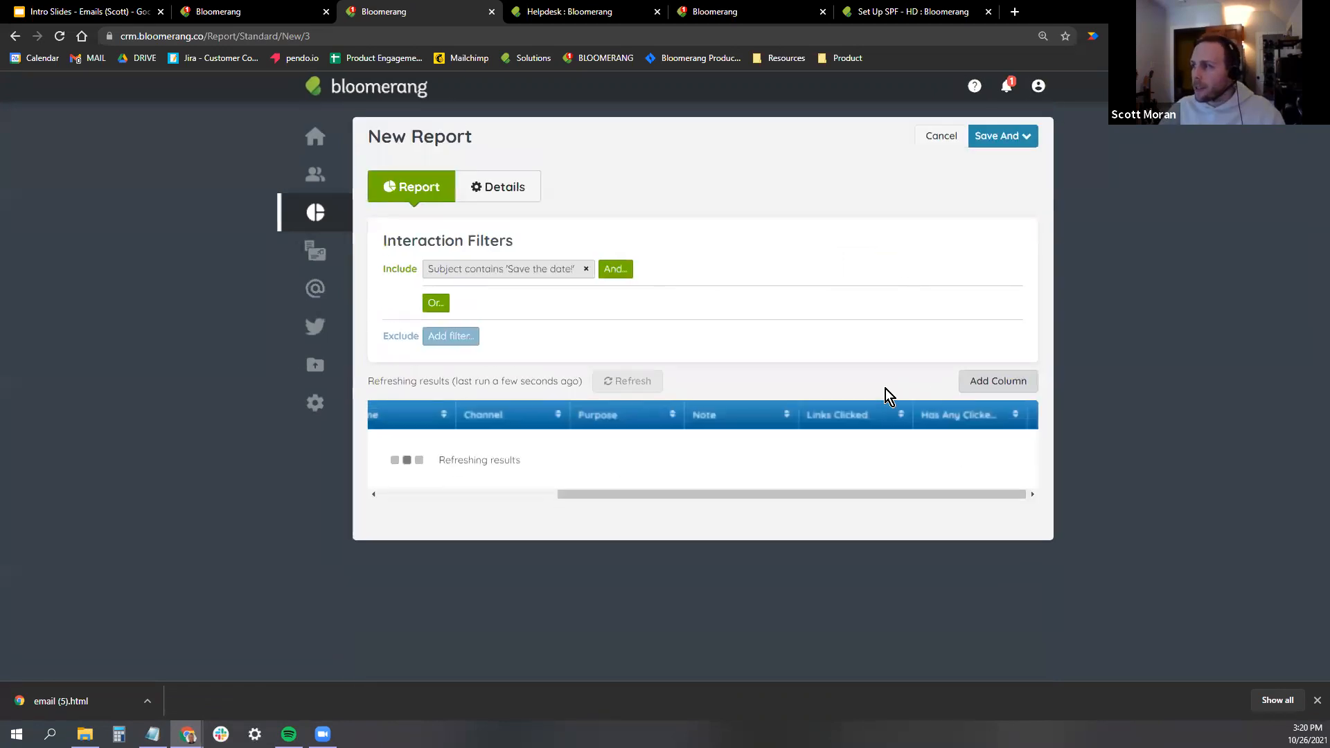
Examine the link-click columns to see which recipients clicked which links, and dismiss the browser's download bar.
scroll(873, 430, down, 6)
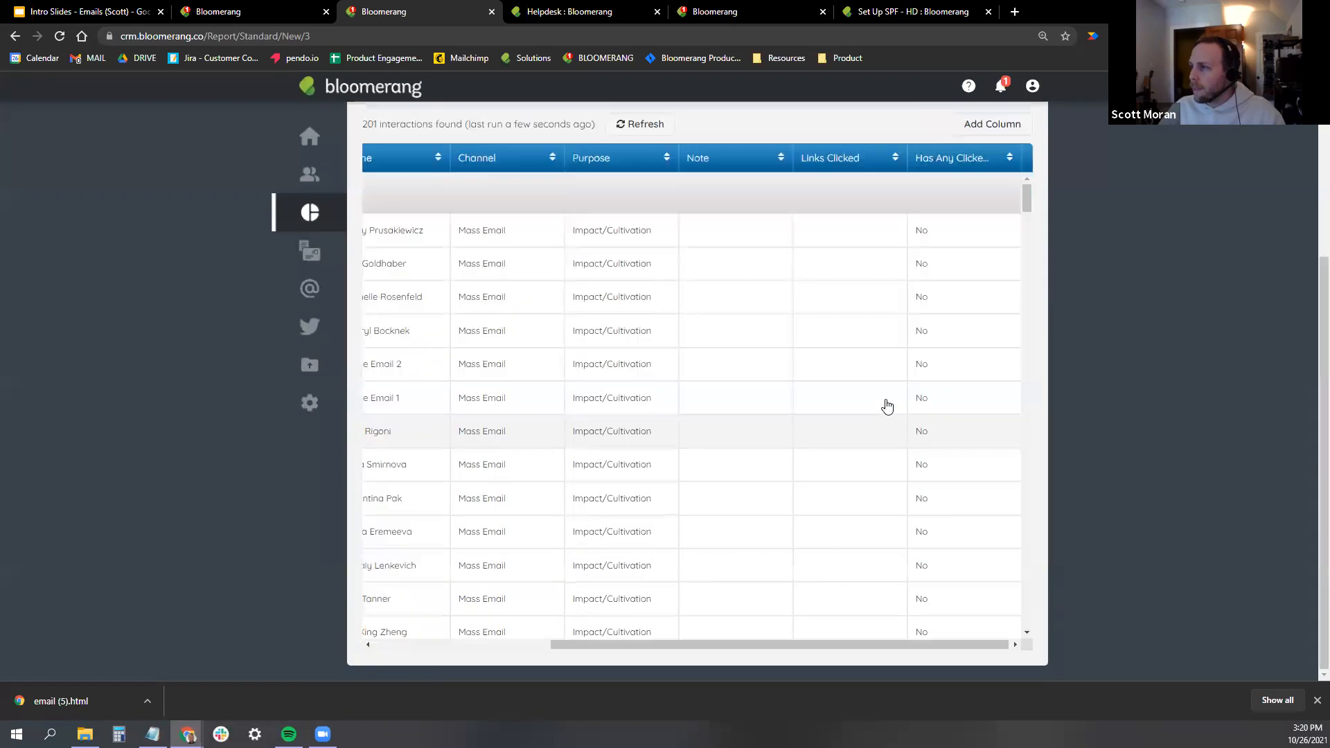
scroll(907, 387, up, 5)
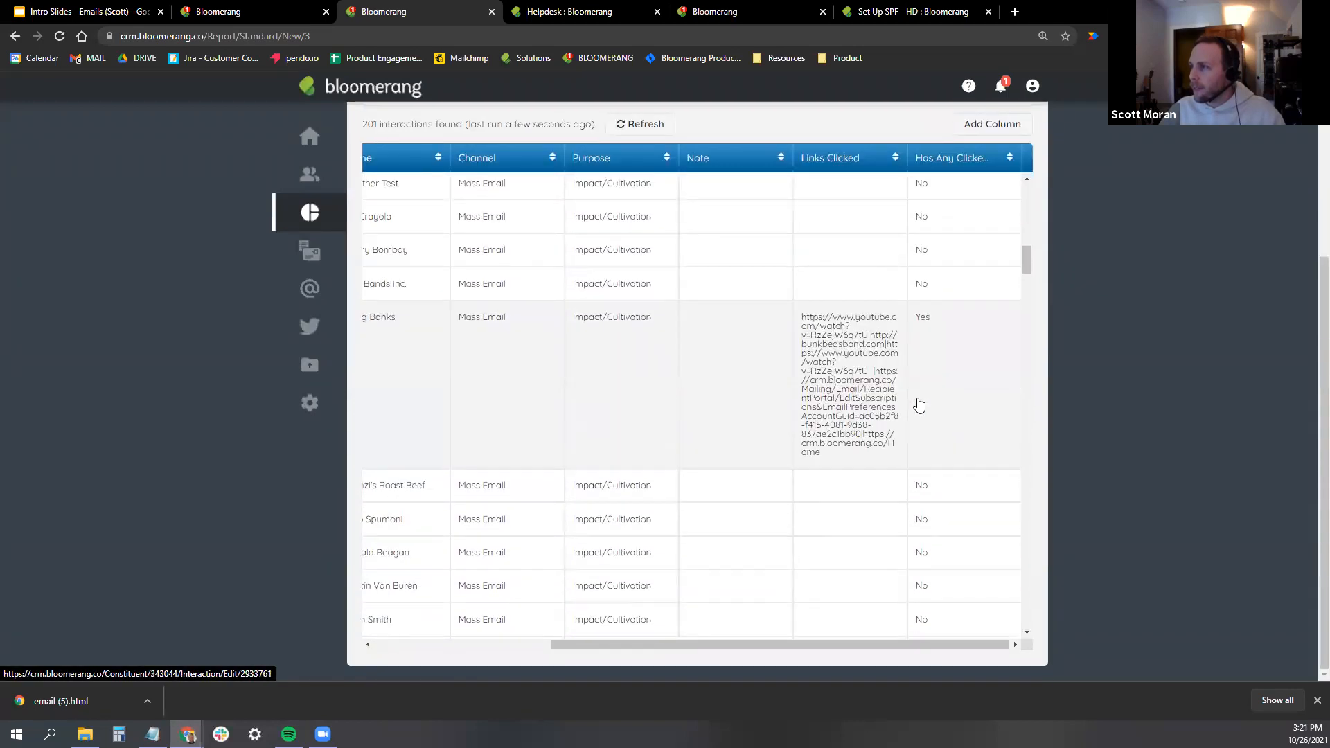
mouse_move(791, 643)
mouse_down()
mouse_move(595, 632)
mouse_move(805, 633)
mouse_up()
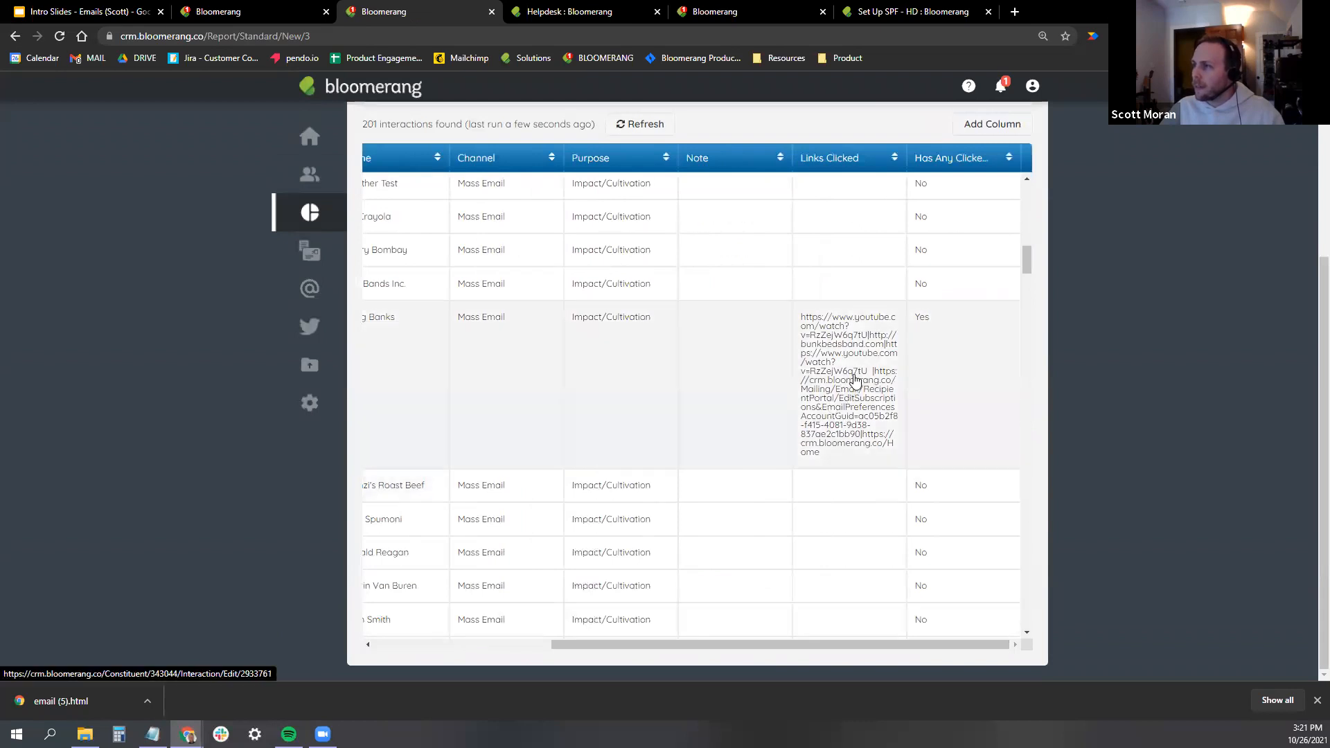
drag(837, 643, 467, 630)
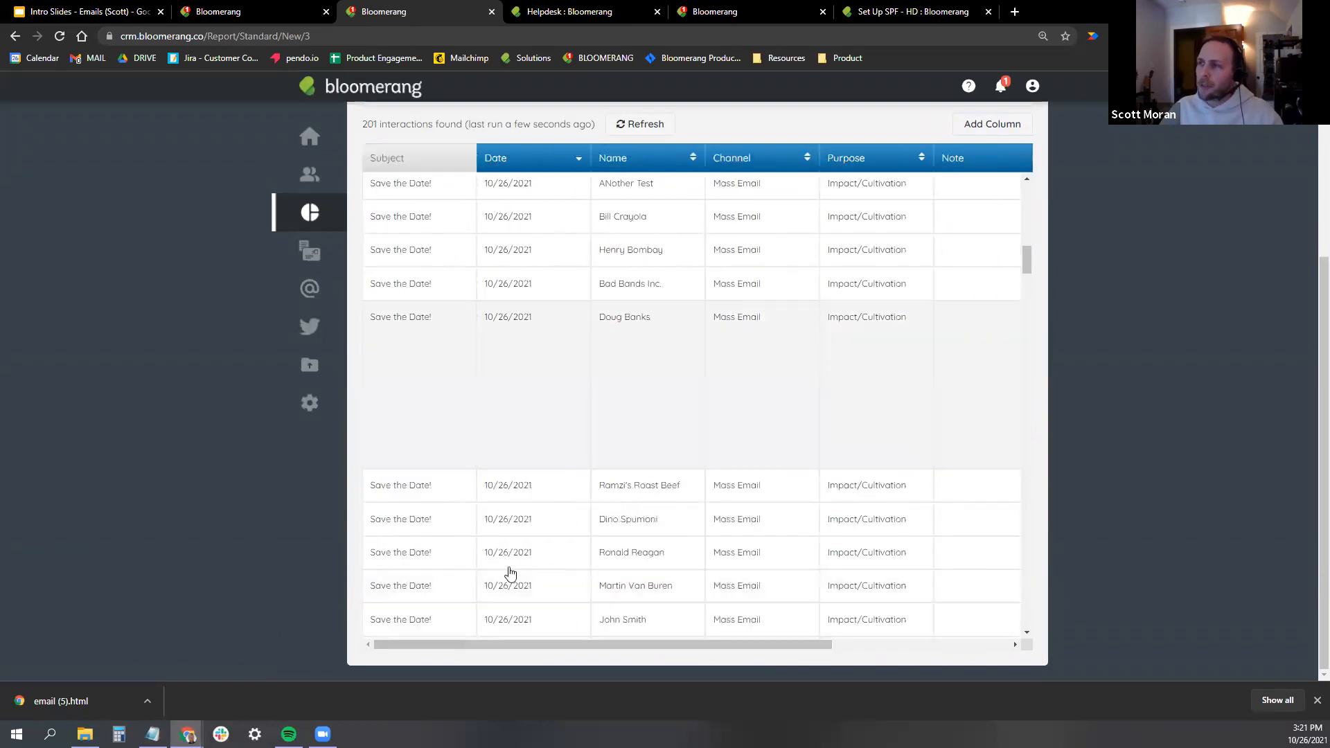
scroll(1021, 501, up, 10)
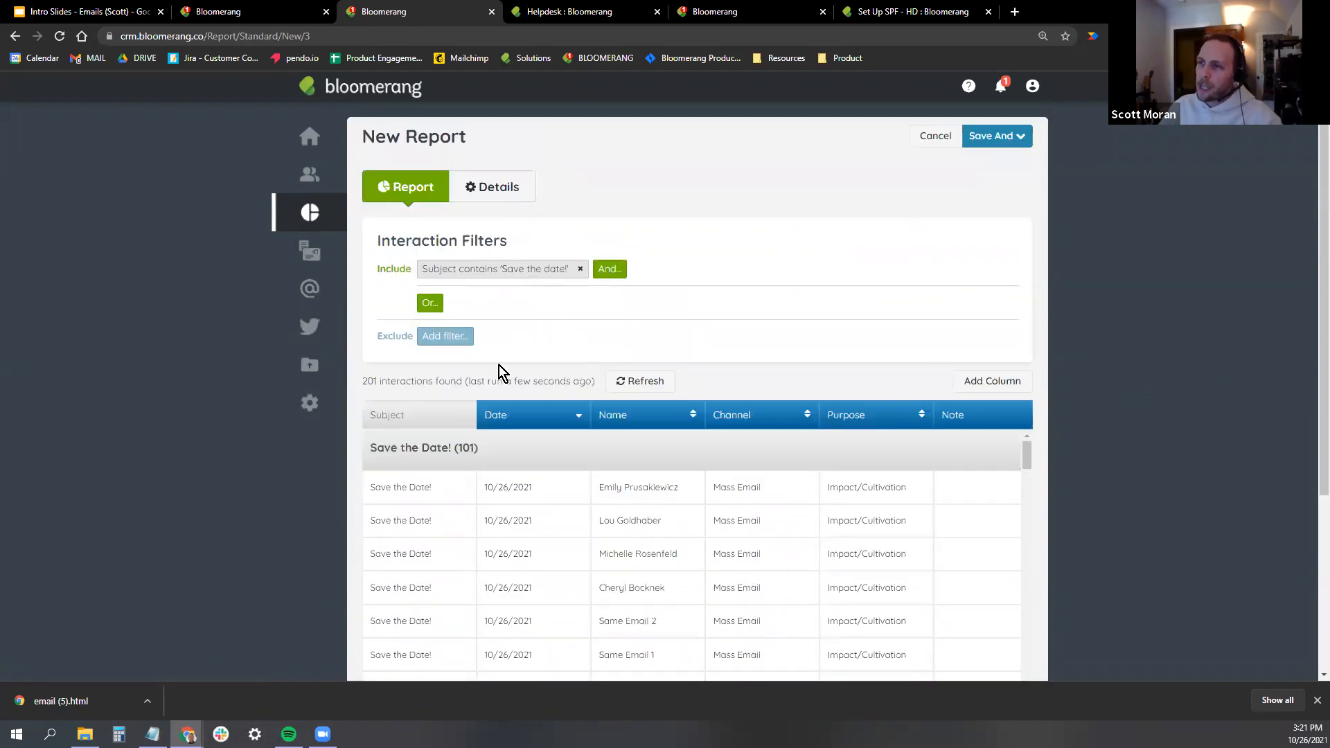
scroll(740, 388, down, 2)
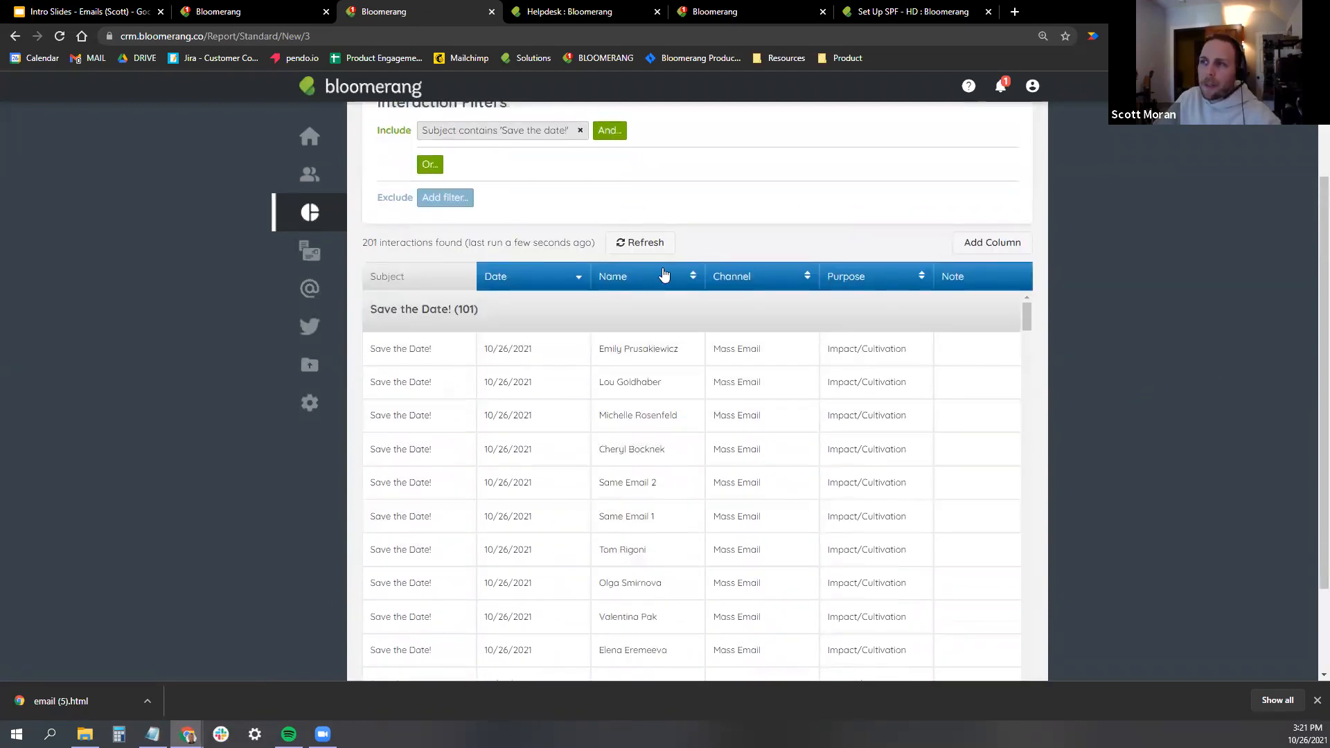
scroll(330, 374, up, 2)
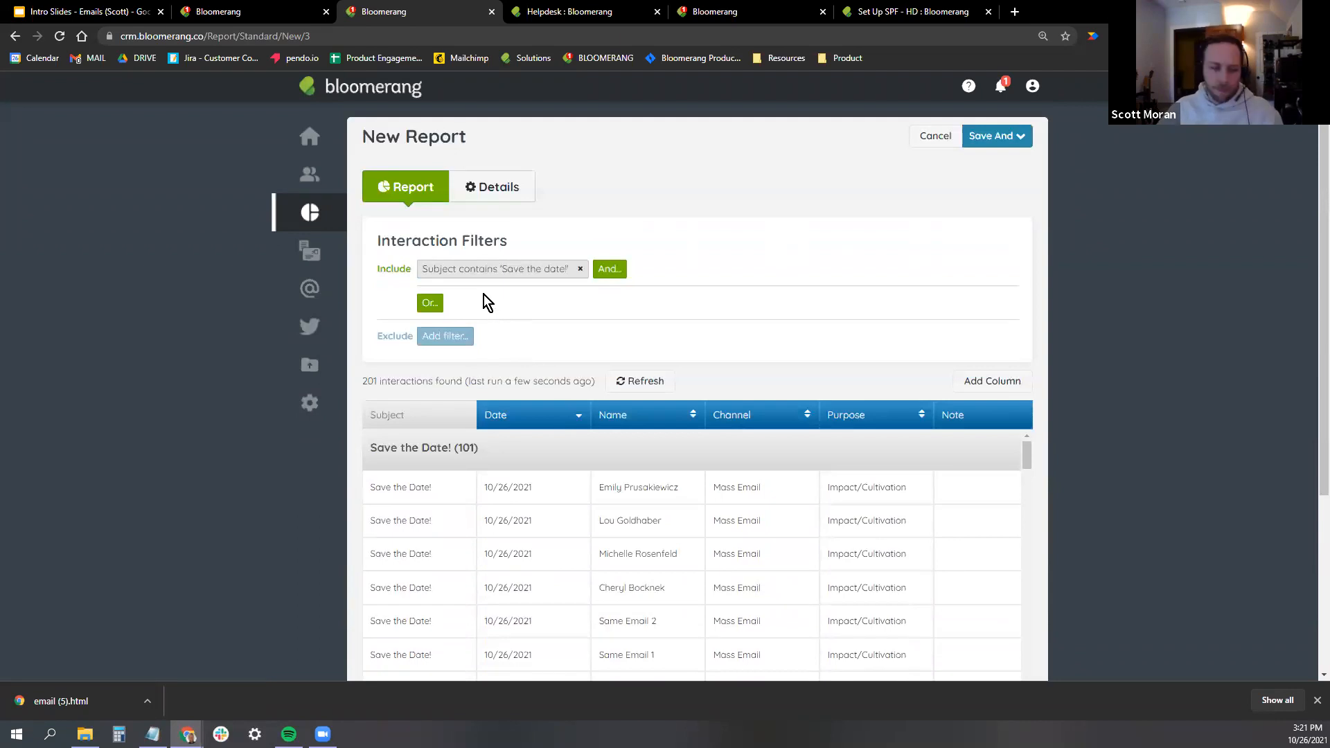
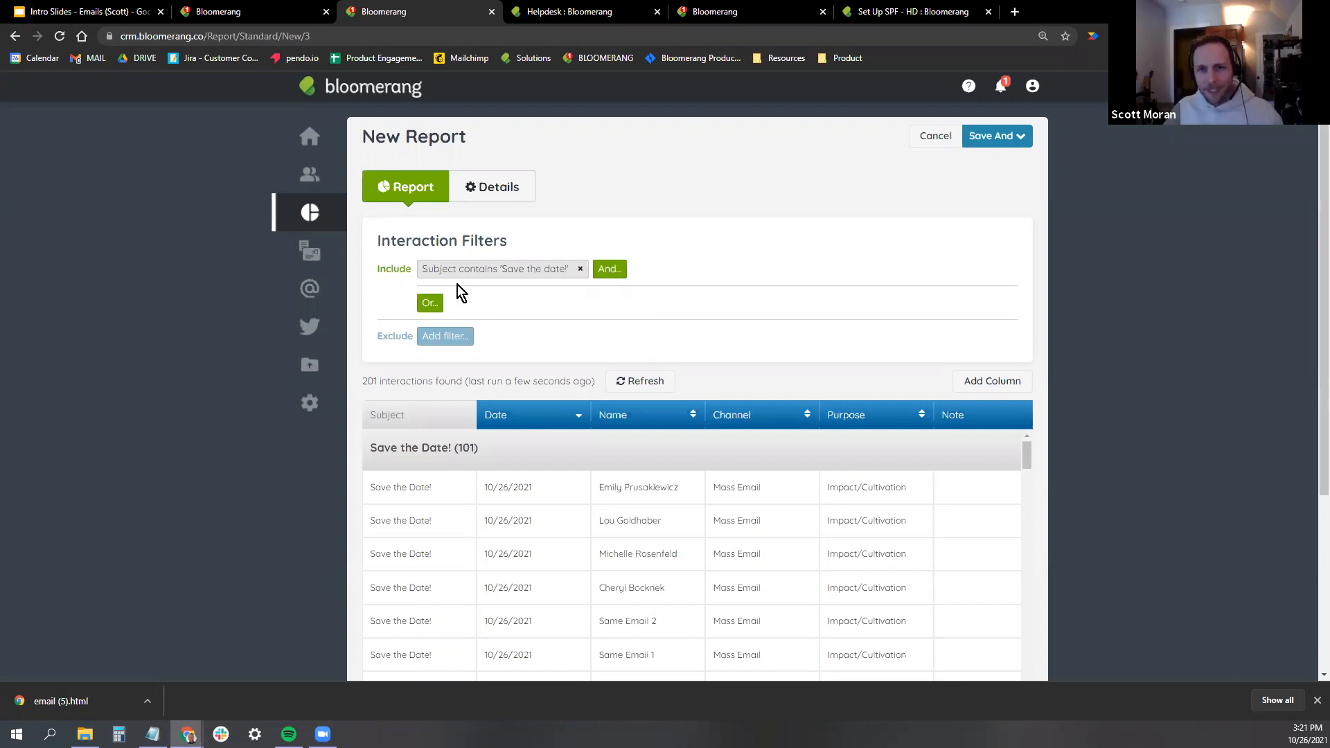
click(1318, 701)
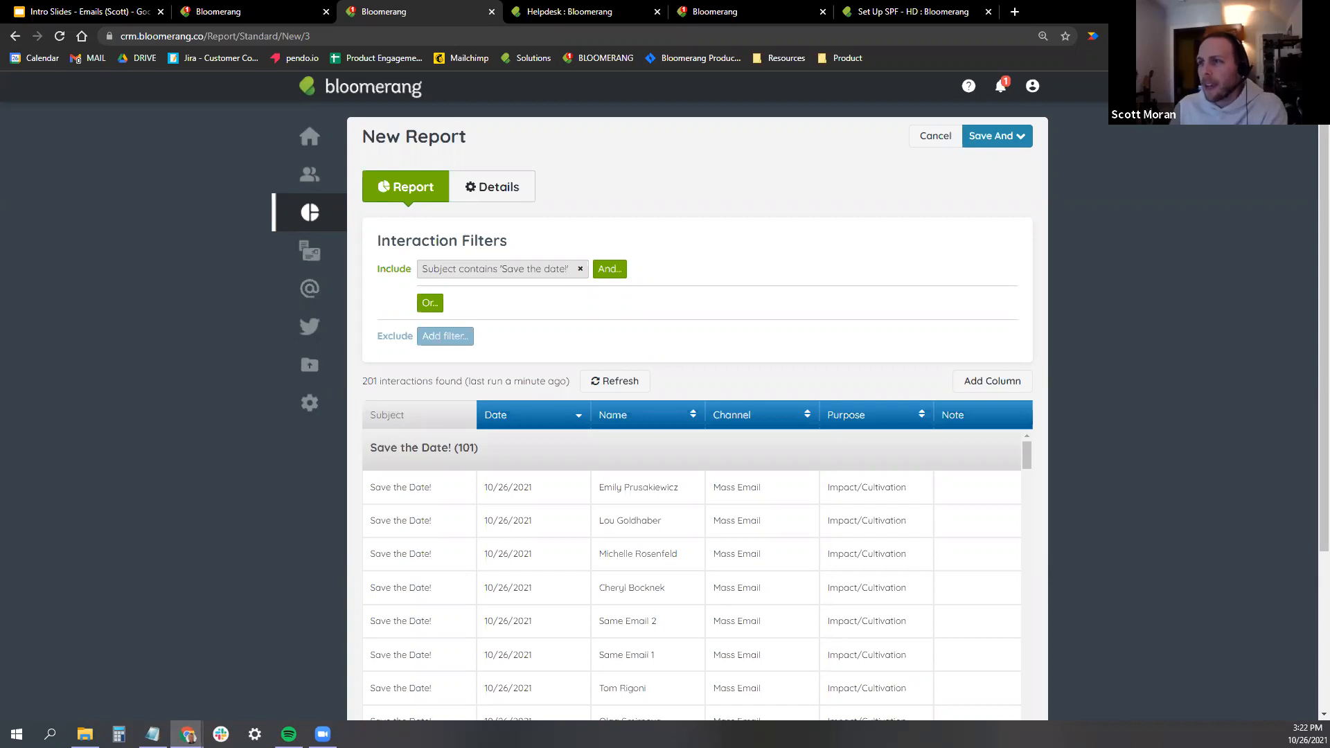
Switch to the "Save the Date! Example" email and show the body of its design below the two side-by-side photos.
click(309, 290)
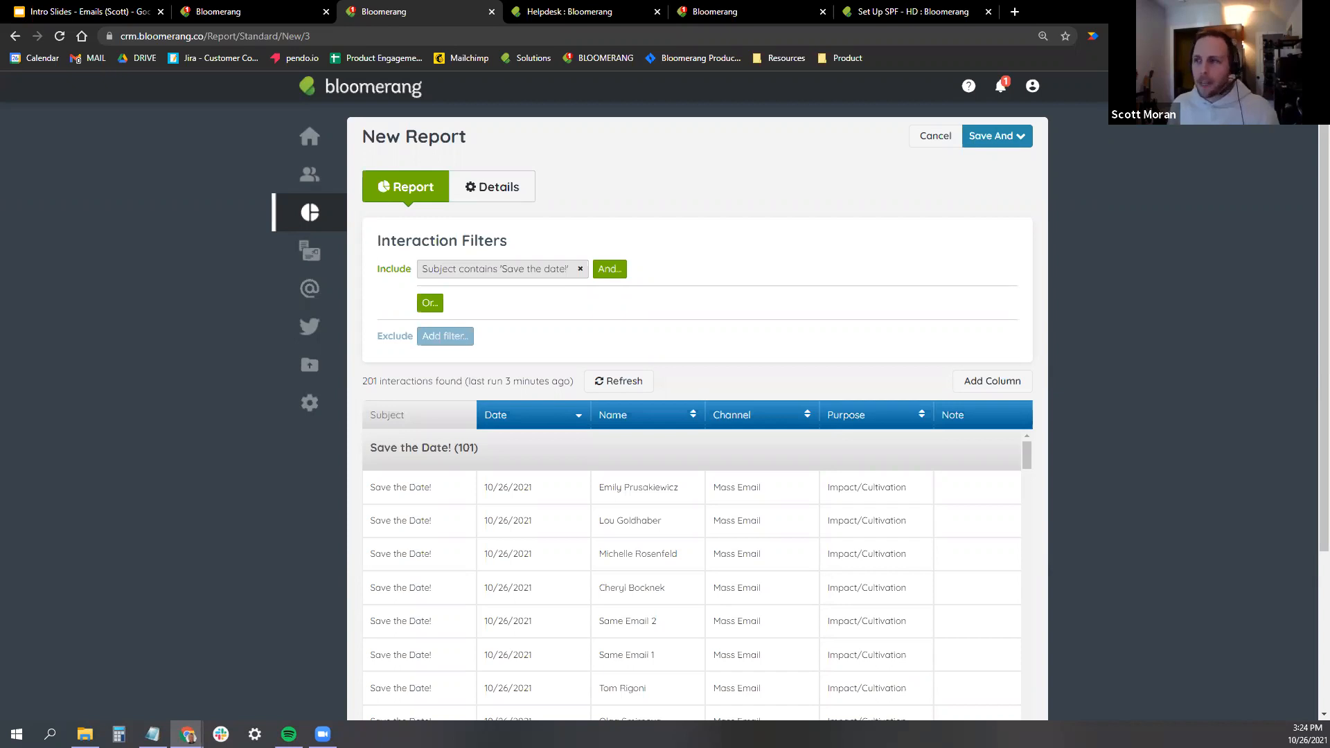
click(291, 12)
scroll(457, 283, up, 3)
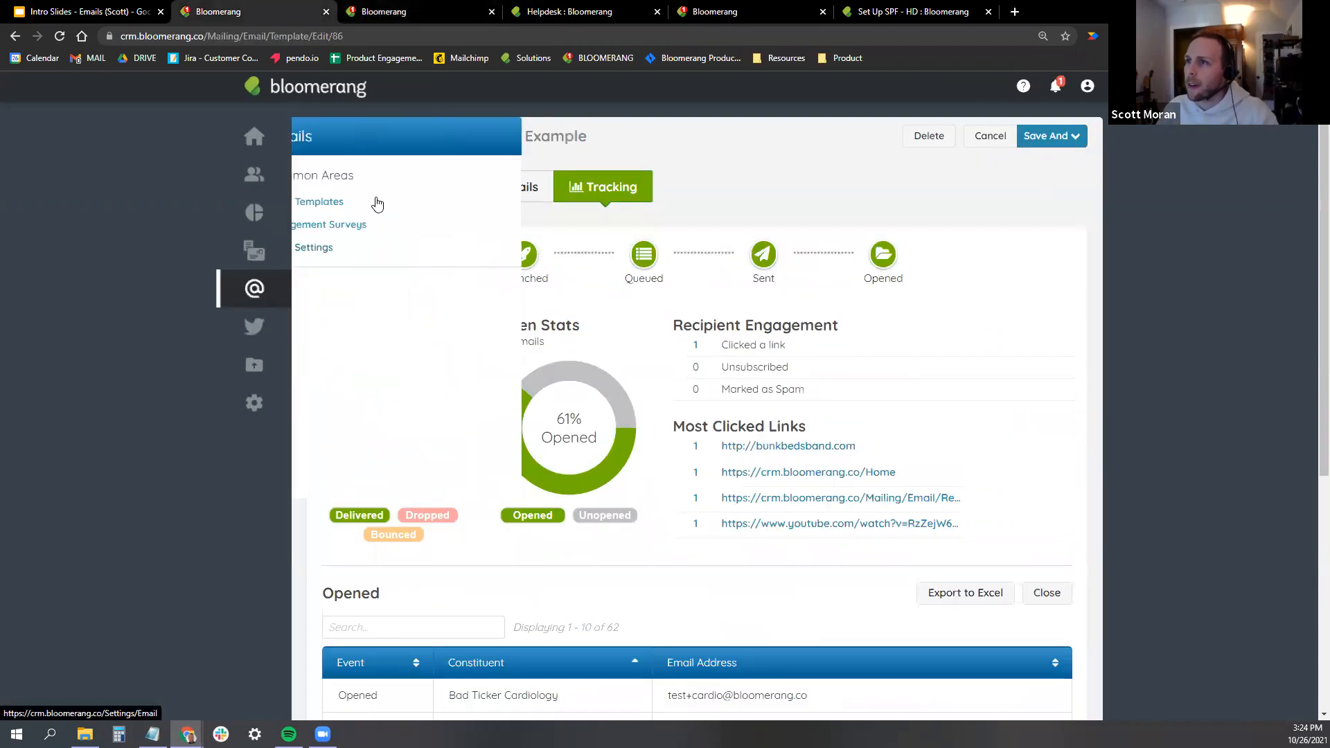
click(352, 187)
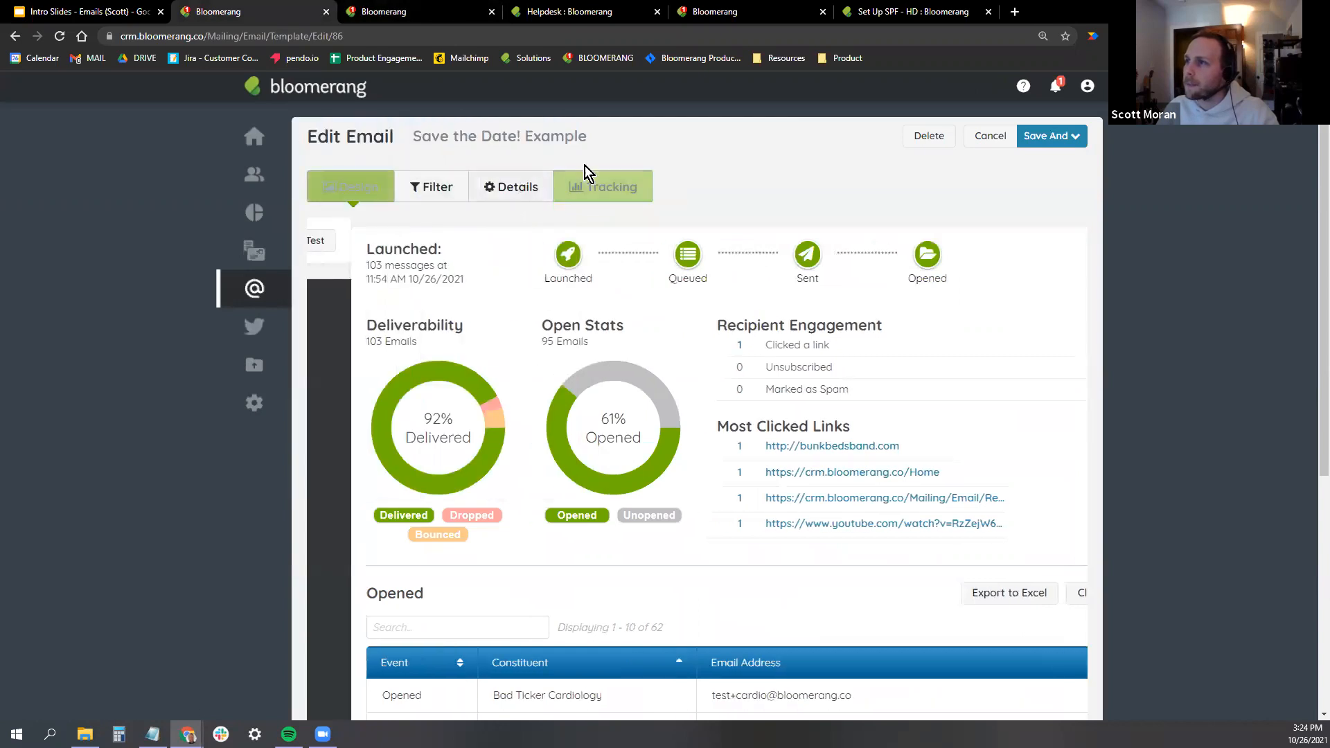
scroll(641, 398, down, 5)
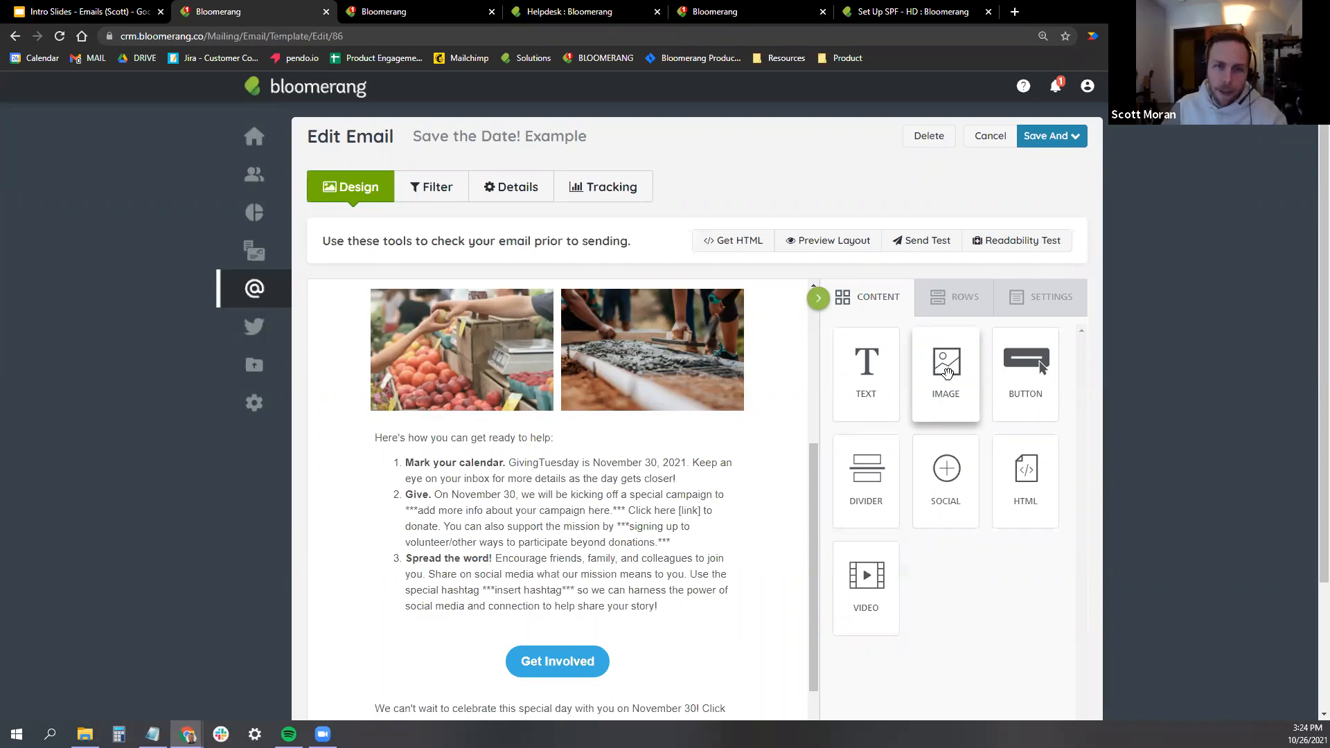
Add an image block below the two photos and insert the helicopter picture pexels-photo-126625.jpeg from the myfiles folder.
drag(947, 372, 561, 435)
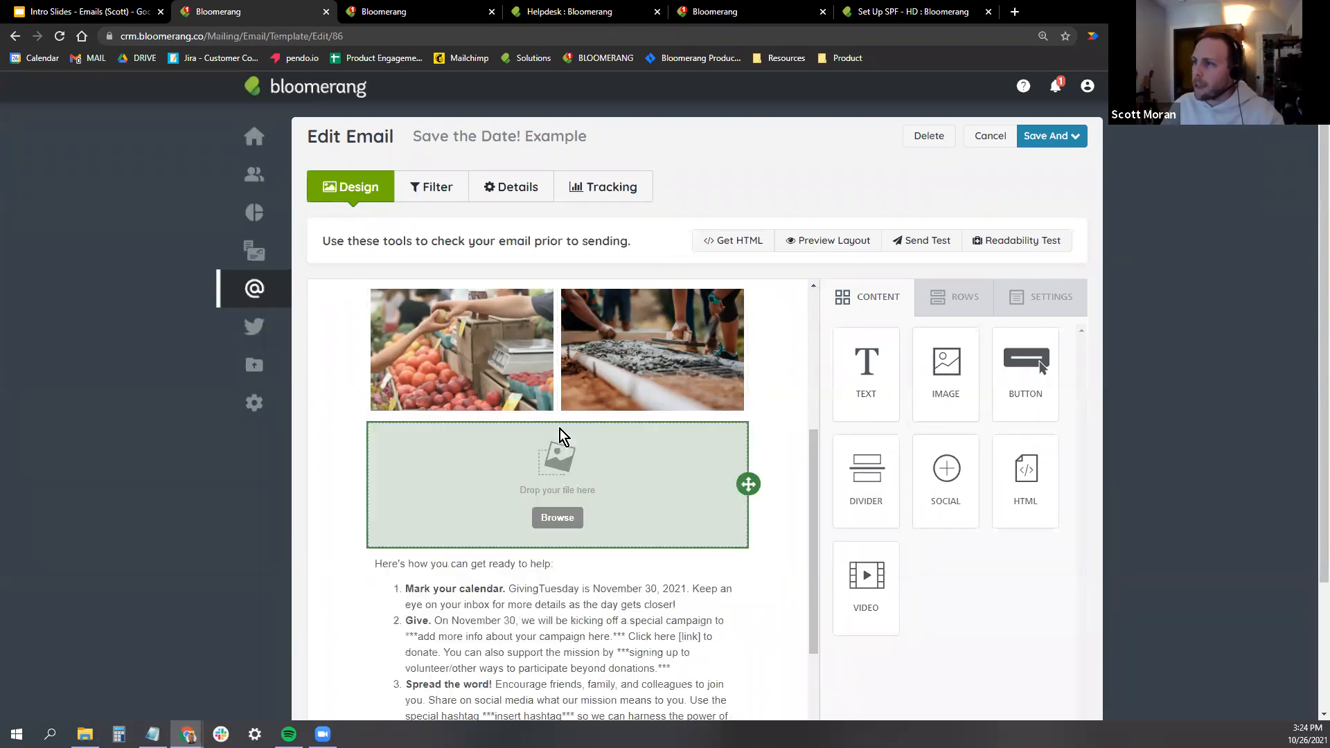
click(570, 516)
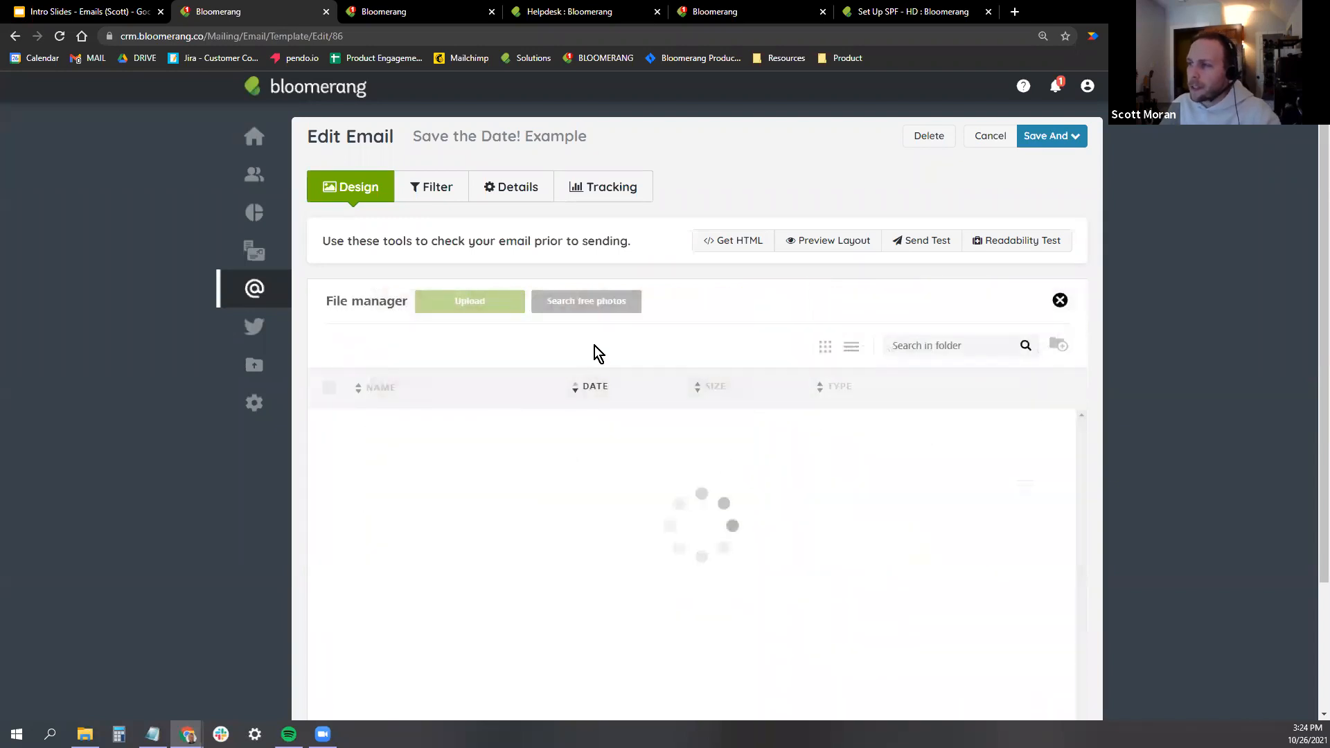
scroll(832, 438, down, 2)
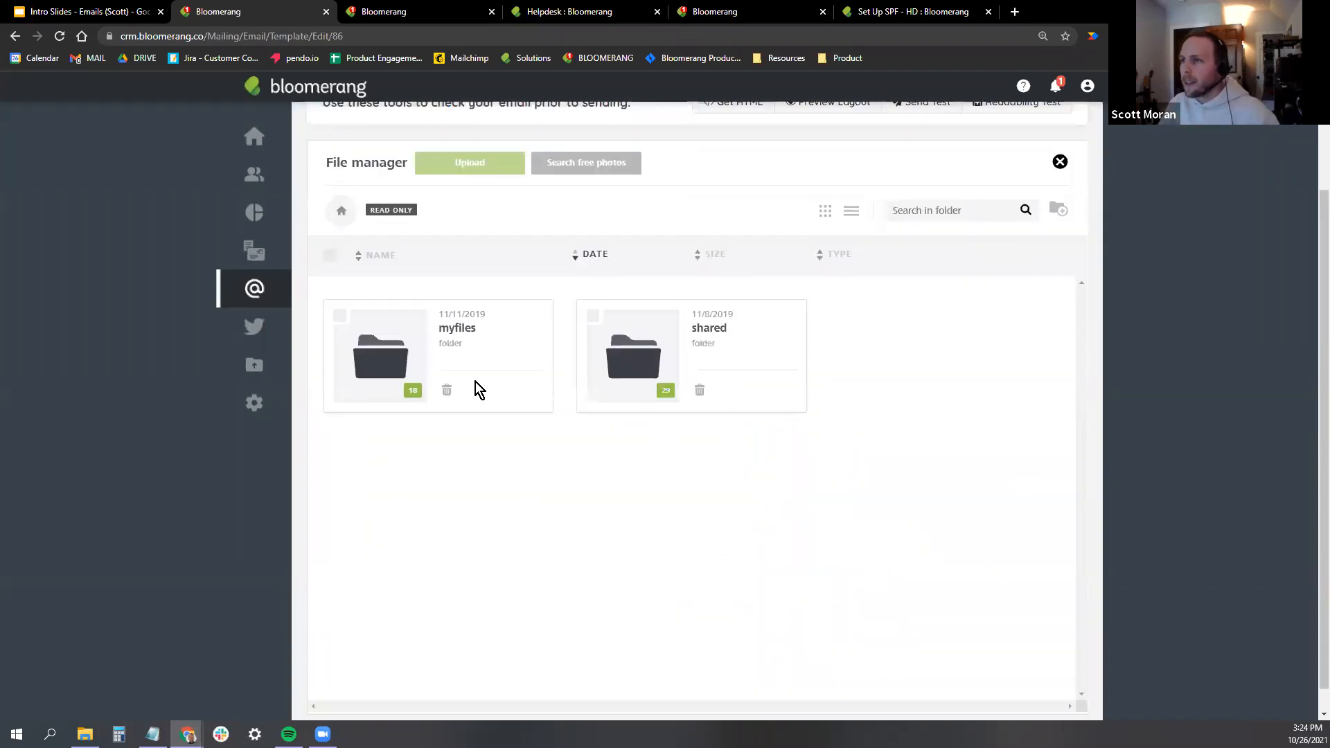
click(386, 342)
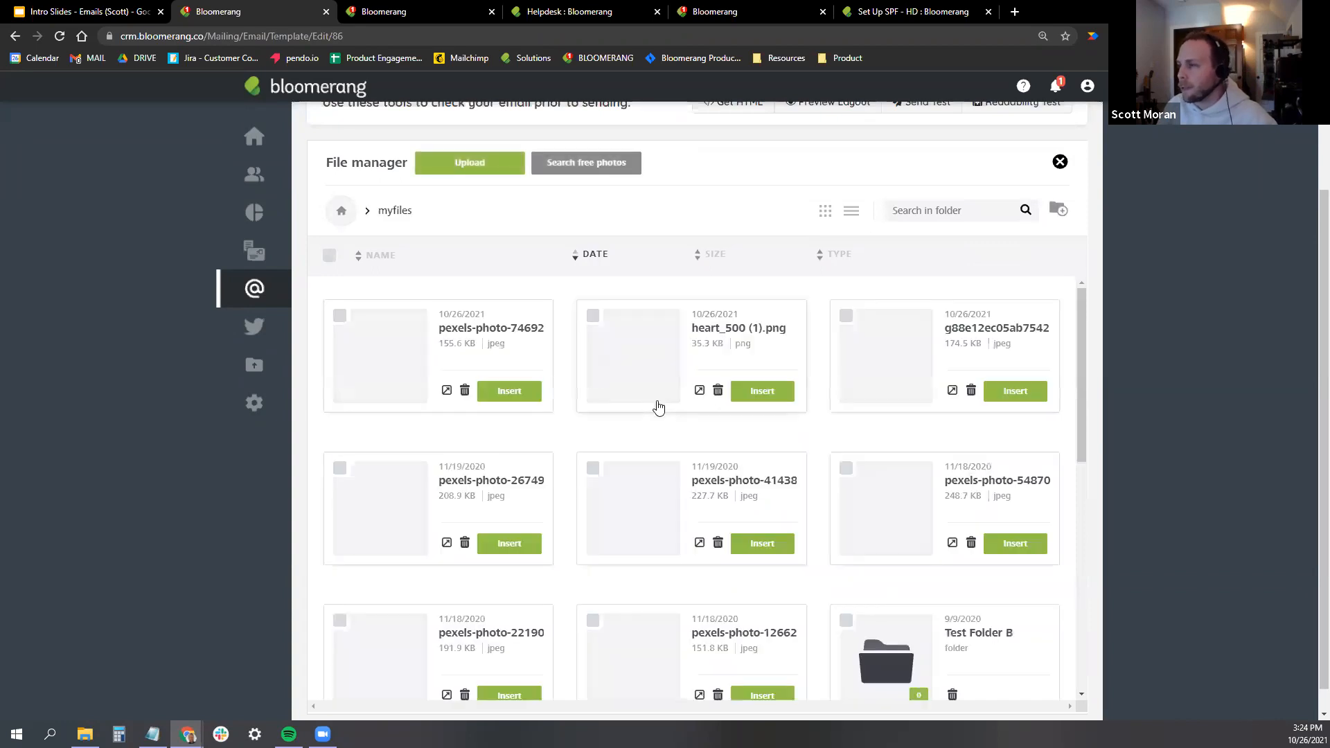
scroll(1027, 322, down, 1)
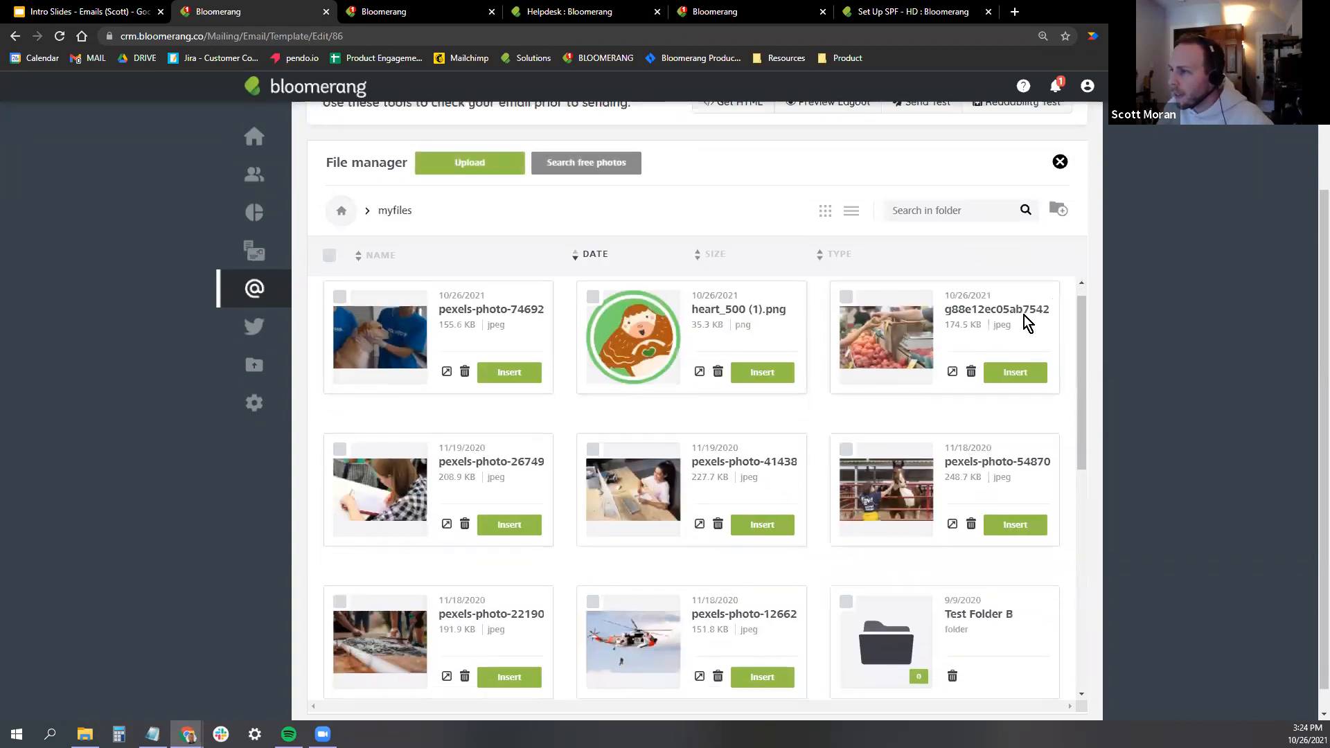
click(762, 627)
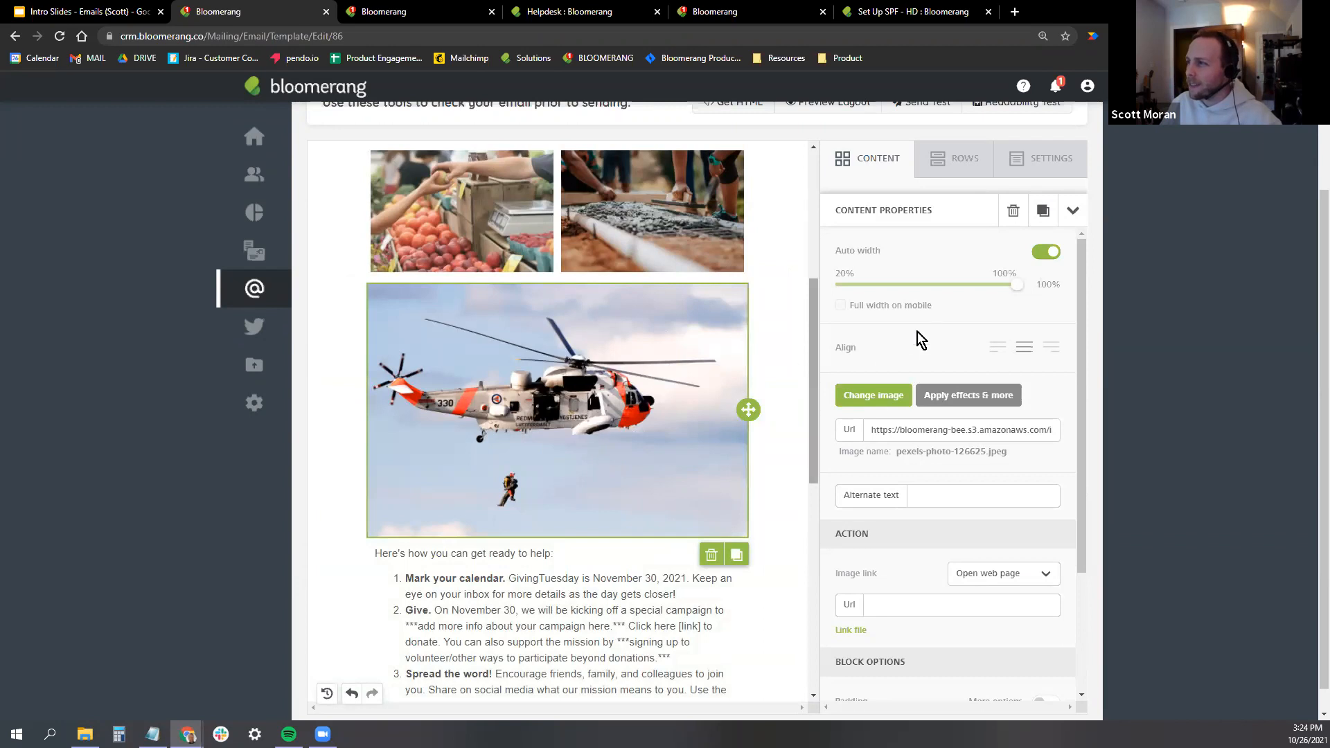
Open the helicopter image's web page link address for editing.
scroll(661, 377, up, 1)
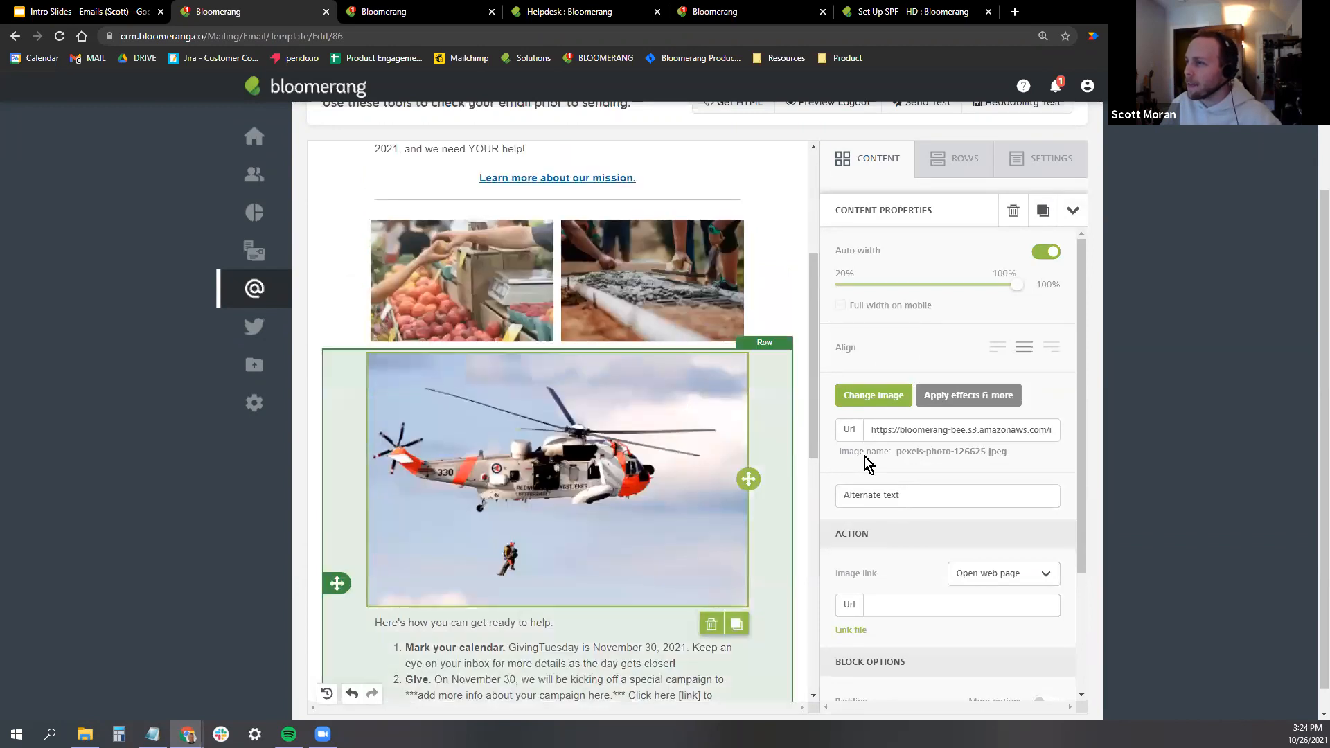
scroll(895, 481, down, 2)
click(921, 467)
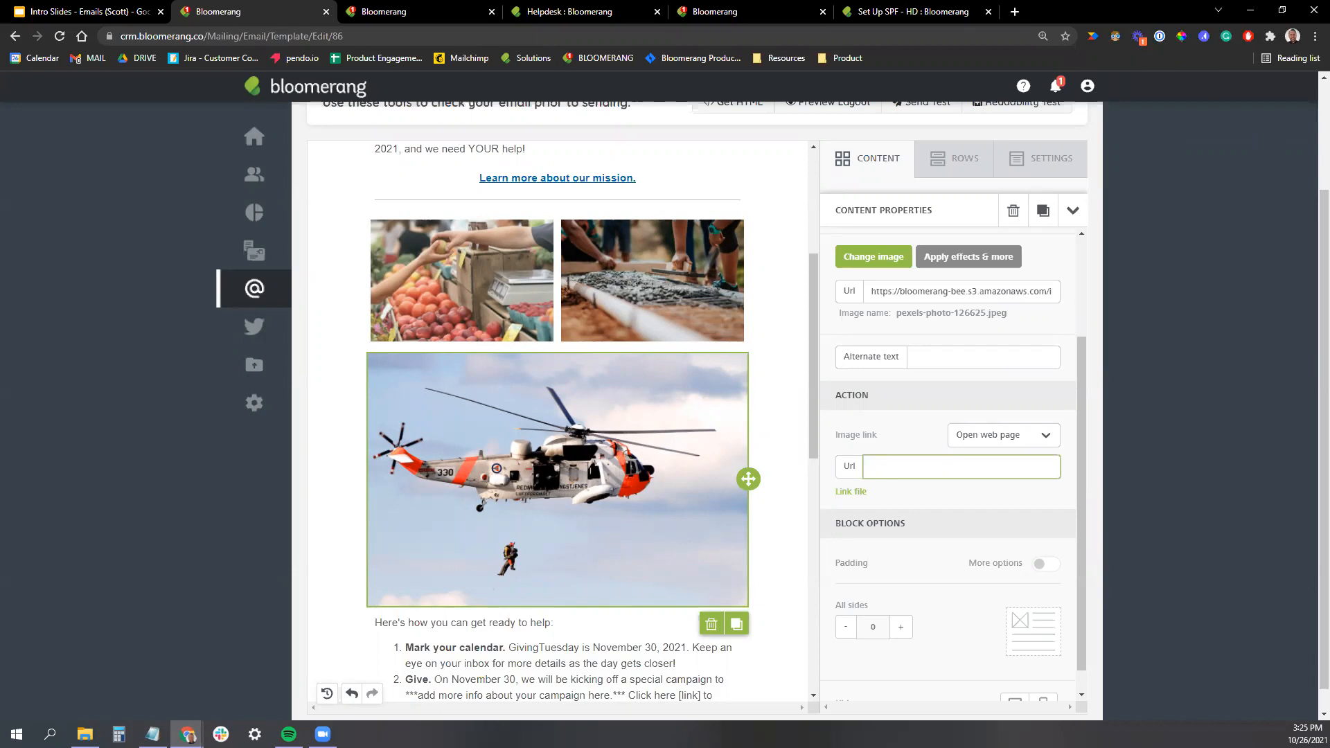
Change the sender address in the email's details to one at gmail.com.
scroll(623, 356, up, 4)
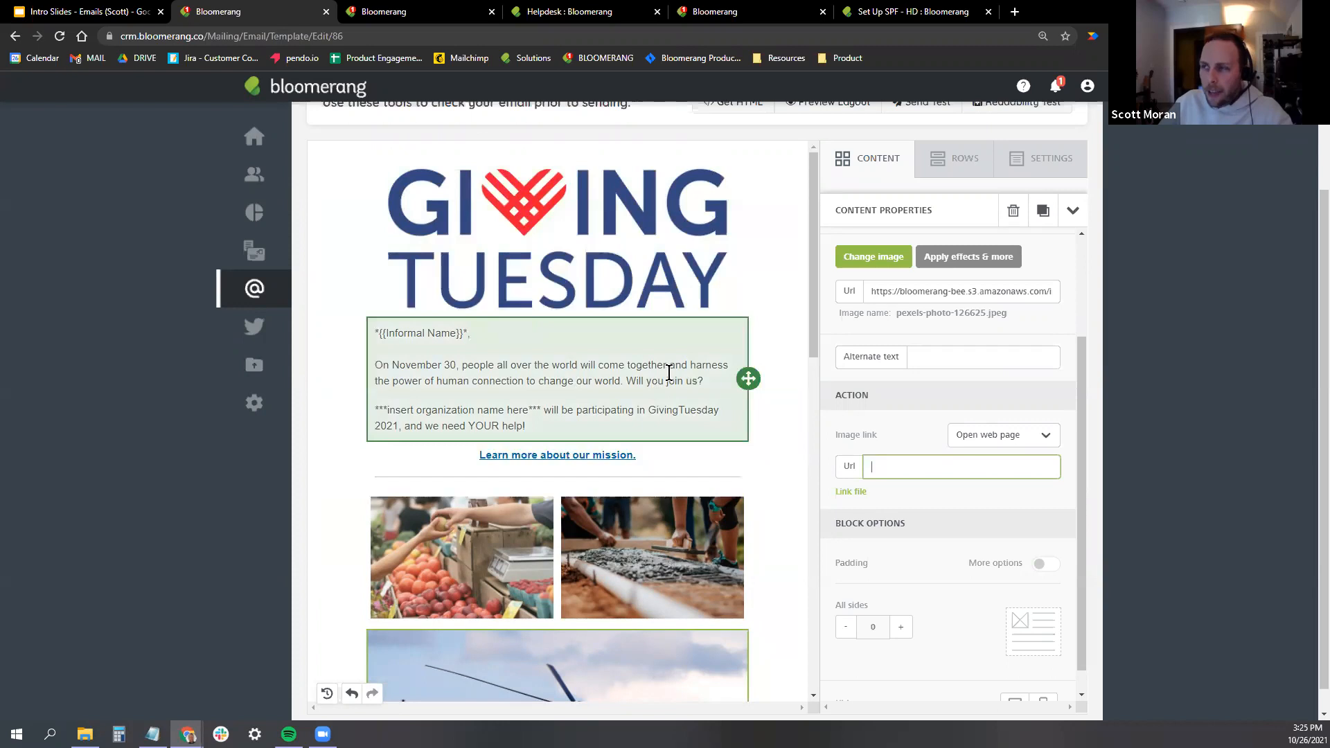
scroll(554, 291, up, 2)
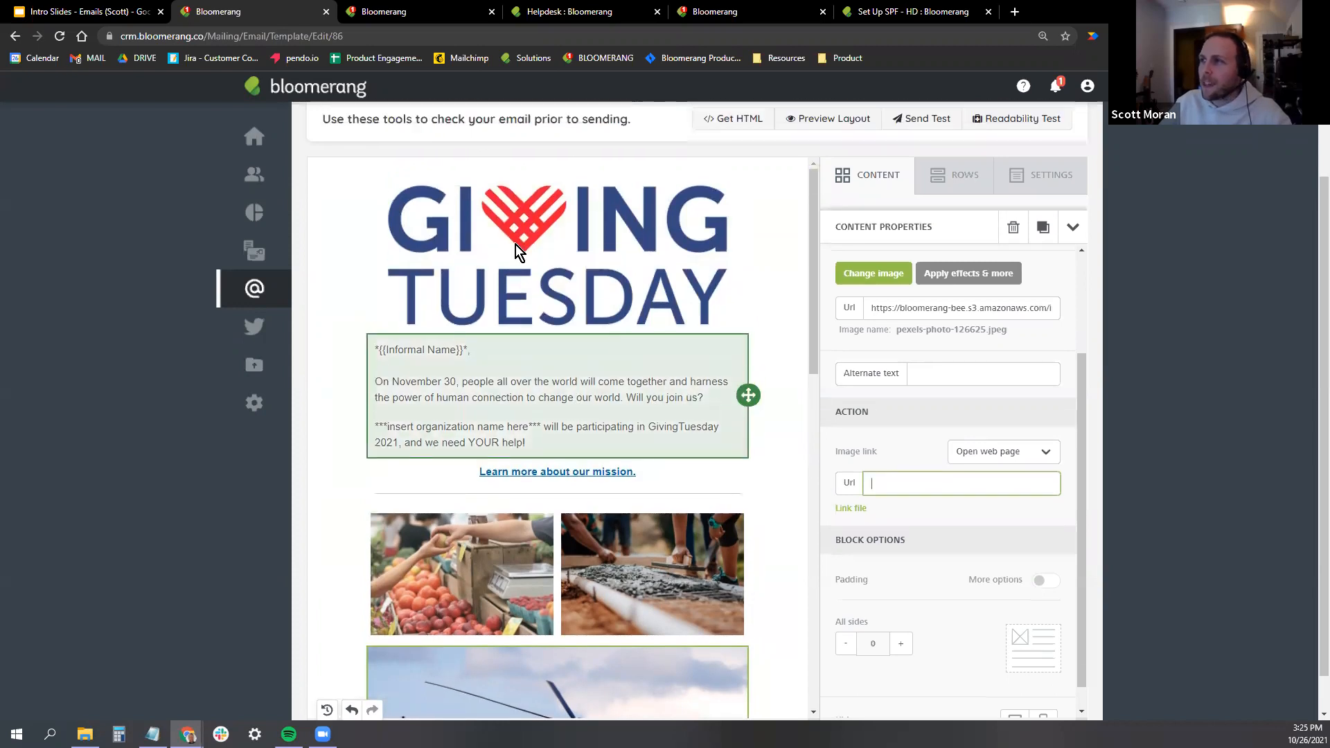
click(497, 188)
click(865, 408)
drag(878, 408, 796, 404)
text(g)
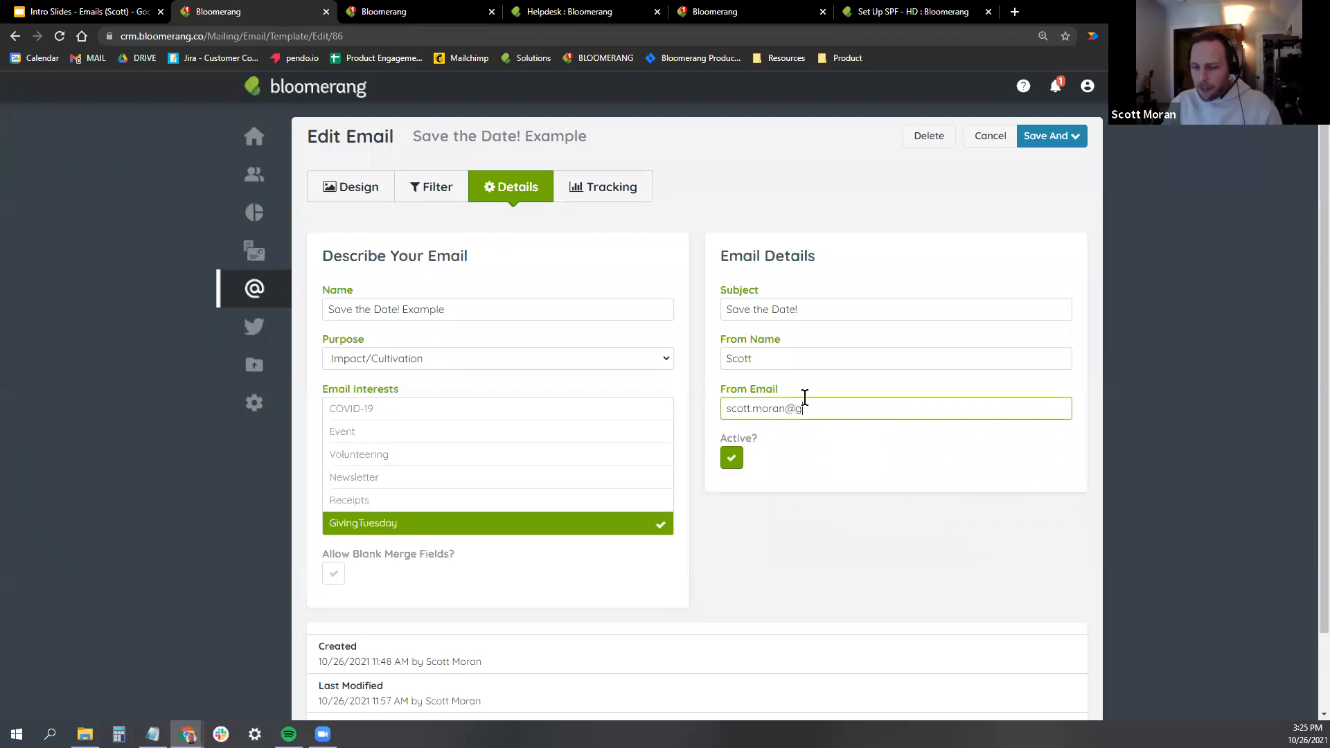
text(mail.com)
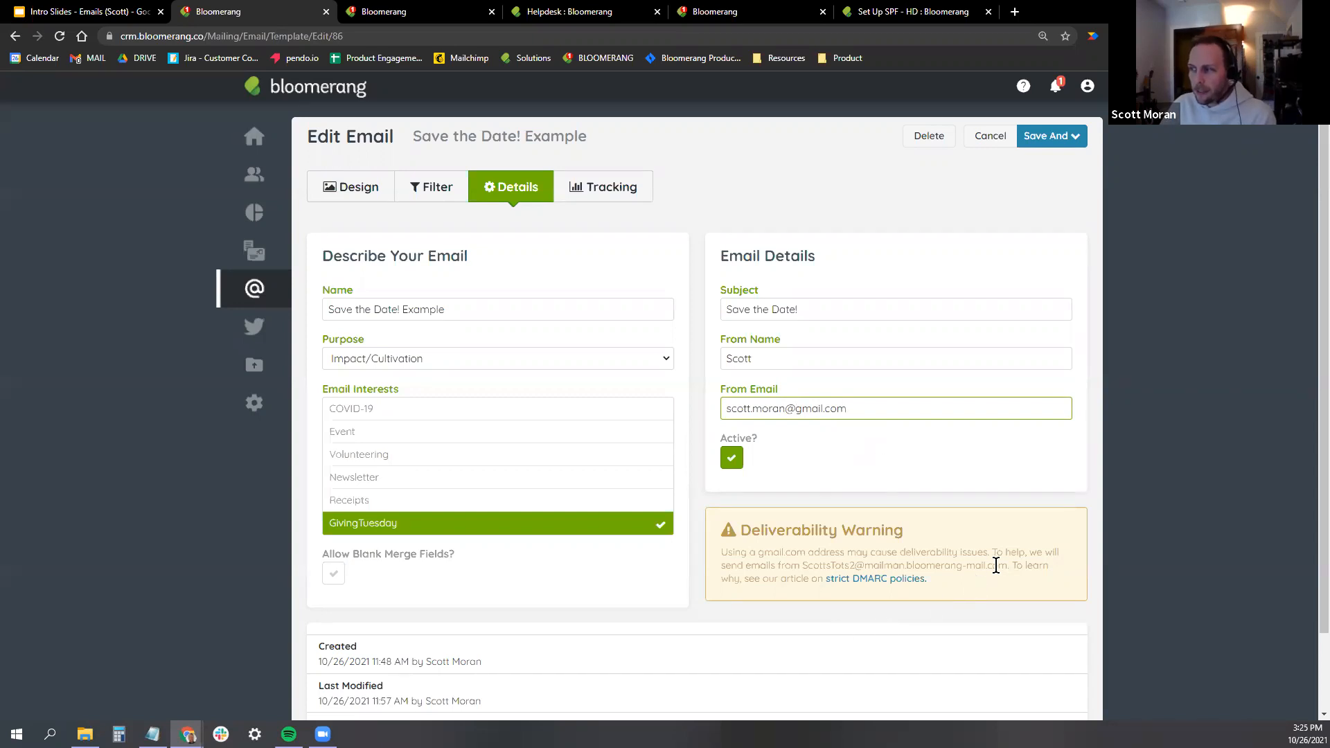
Examine the deliverability warning, comparing the substitute sending address with the From Email address.
drag(1008, 565, 861, 563)
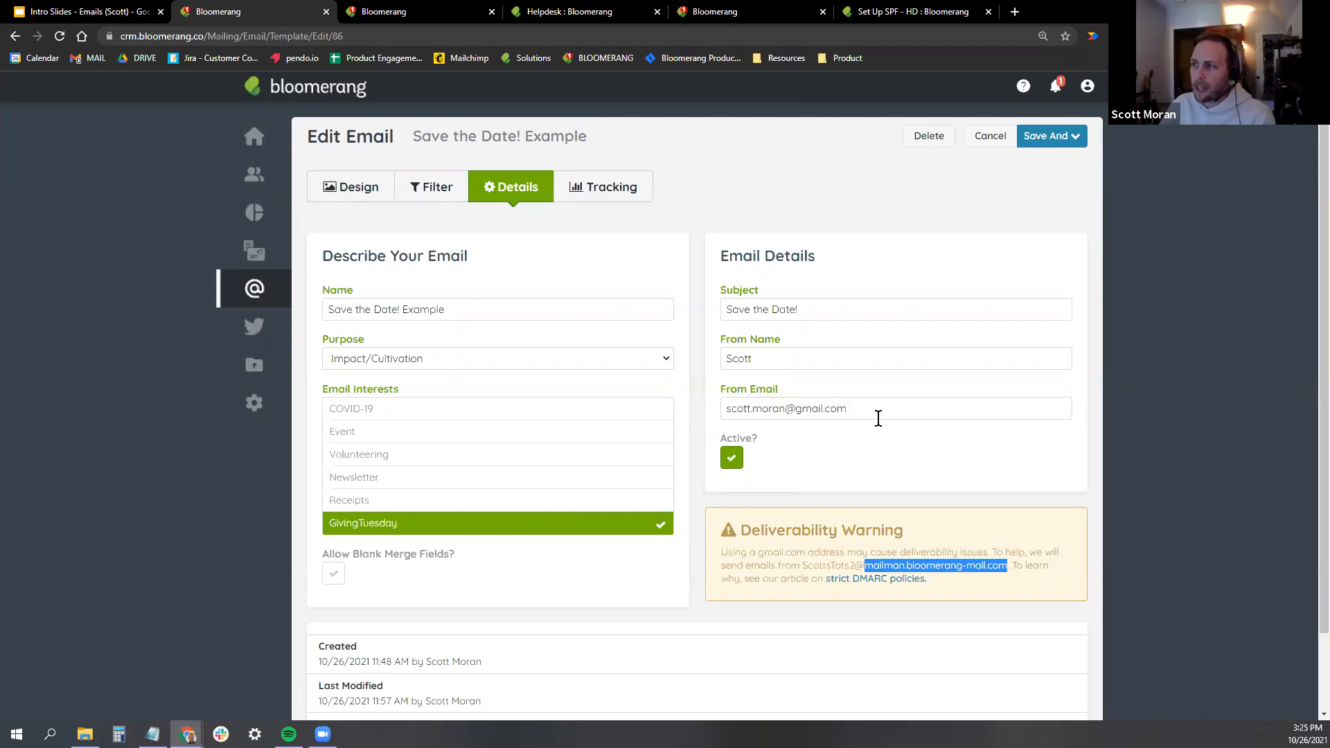
click(1021, 551)
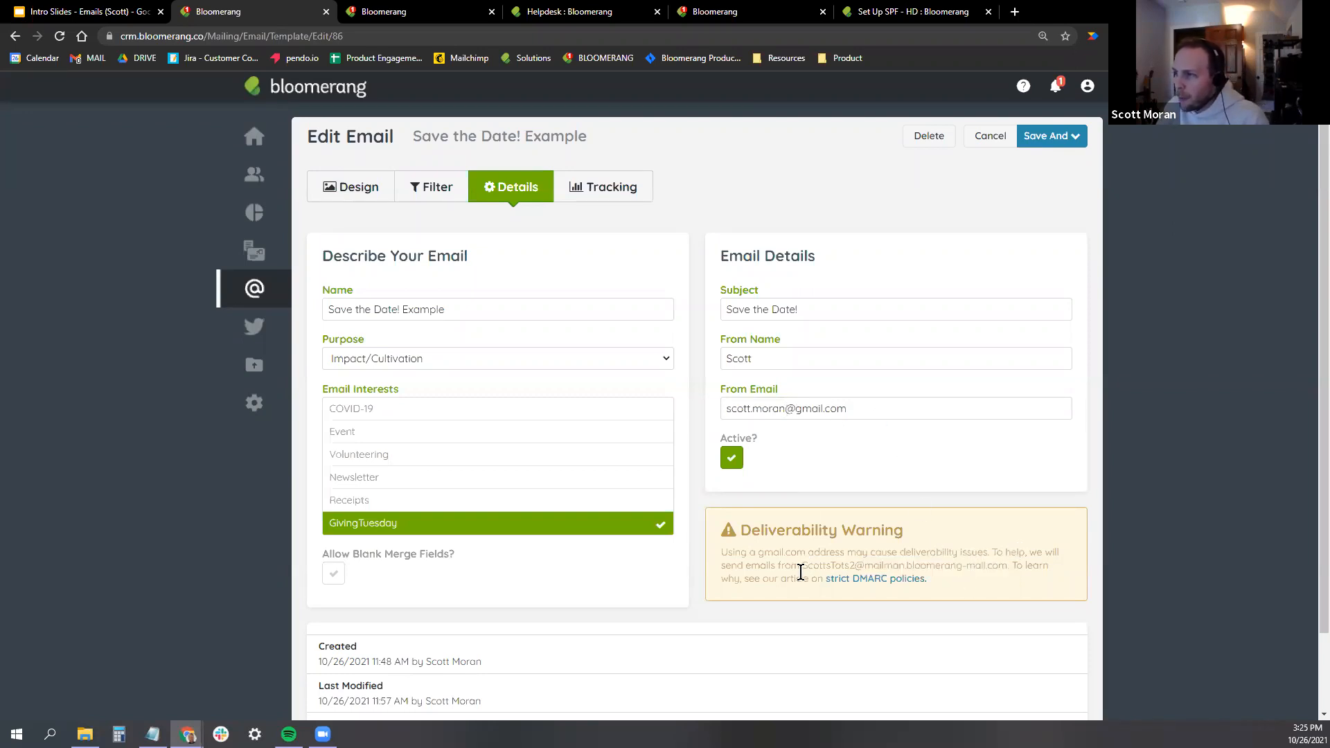
drag(802, 566, 978, 570)
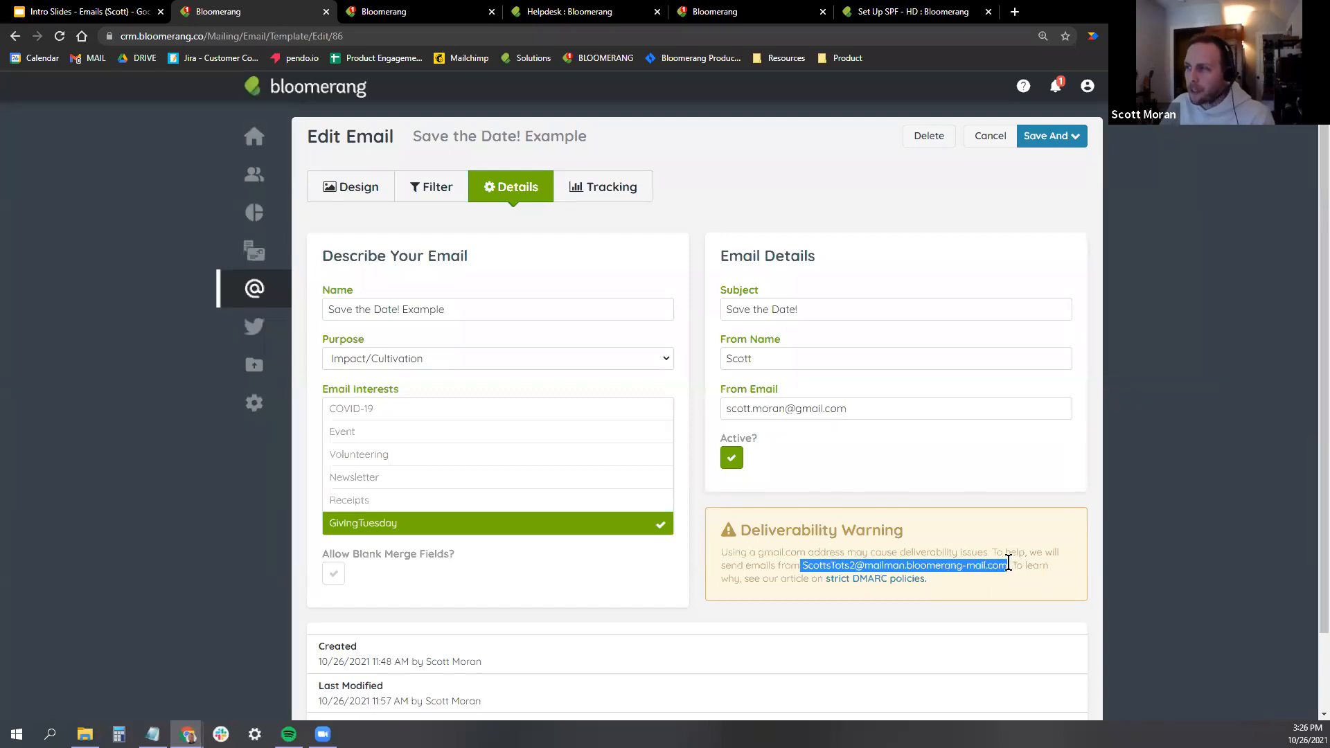
click(894, 464)
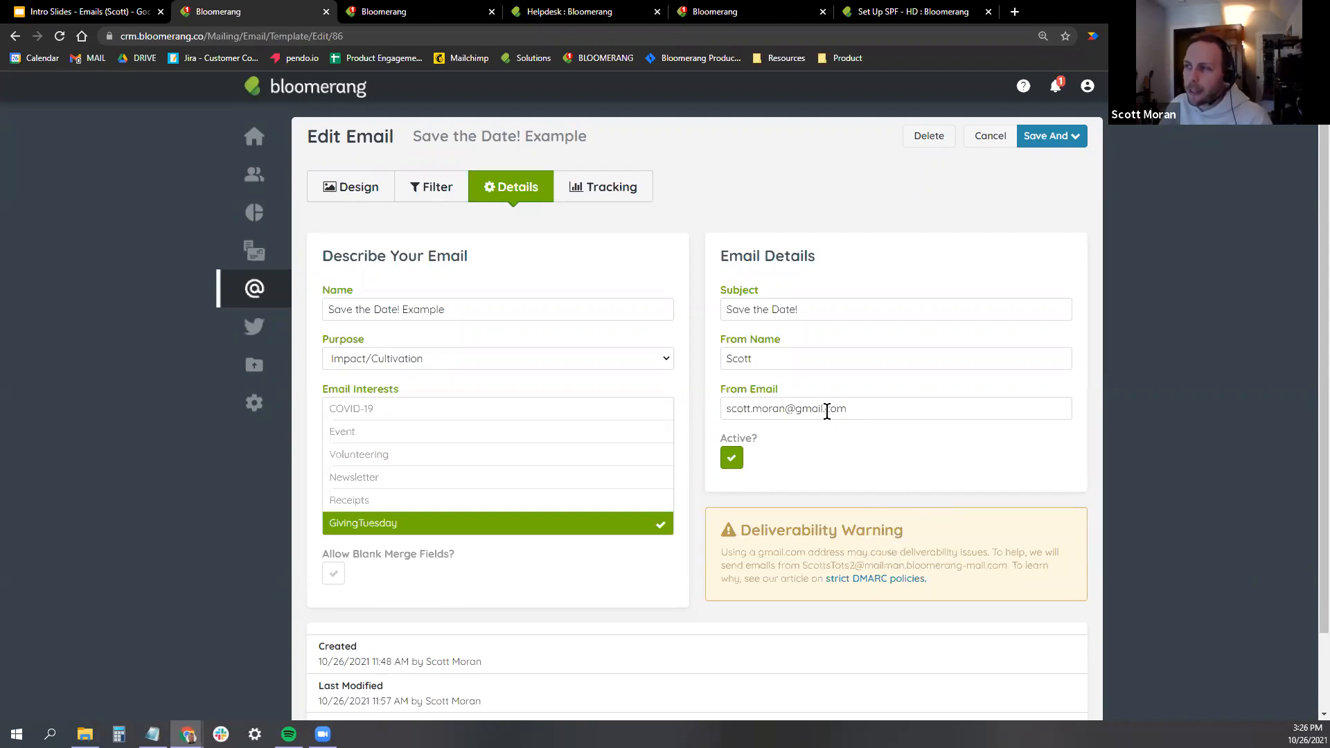
drag(858, 407, 717, 413)
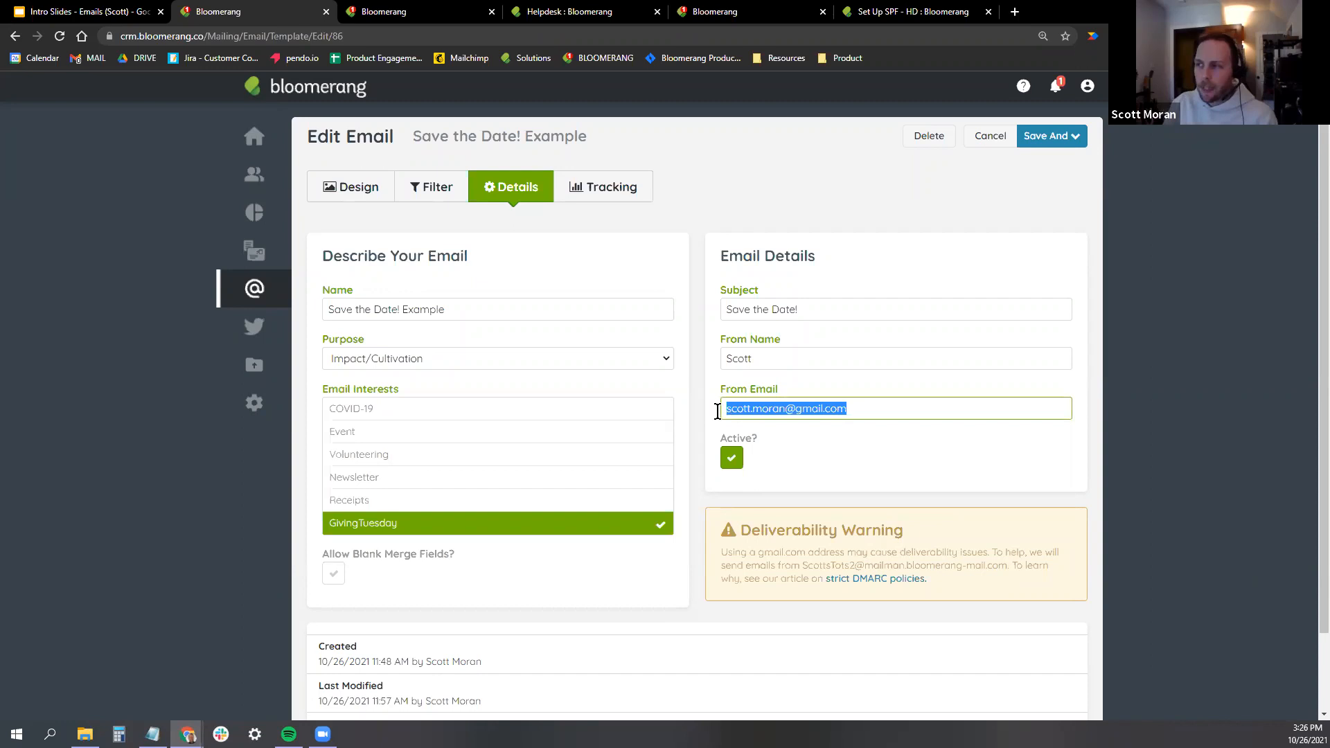
click(808, 367)
drag(877, 407, 672, 412)
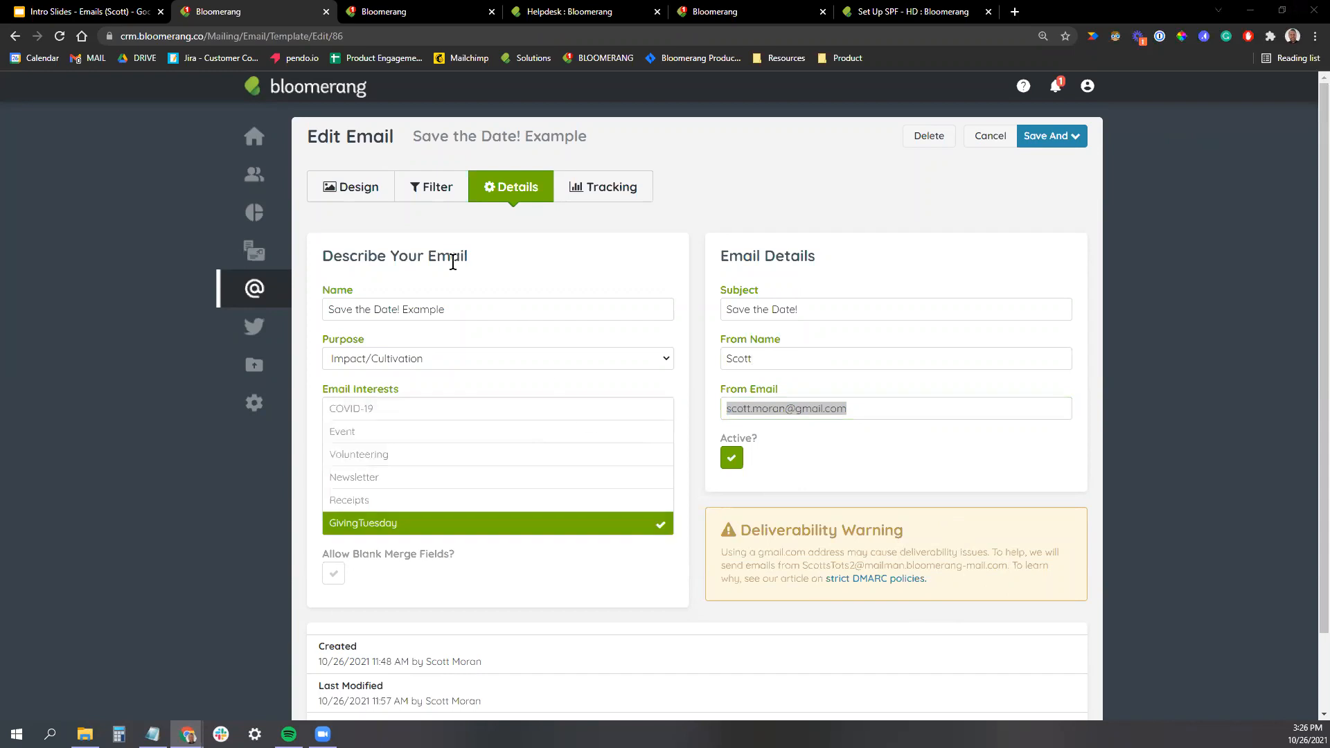
Return to the email design, turn off auto width for the helicopter image and set its width to 50%.
click(351, 187)
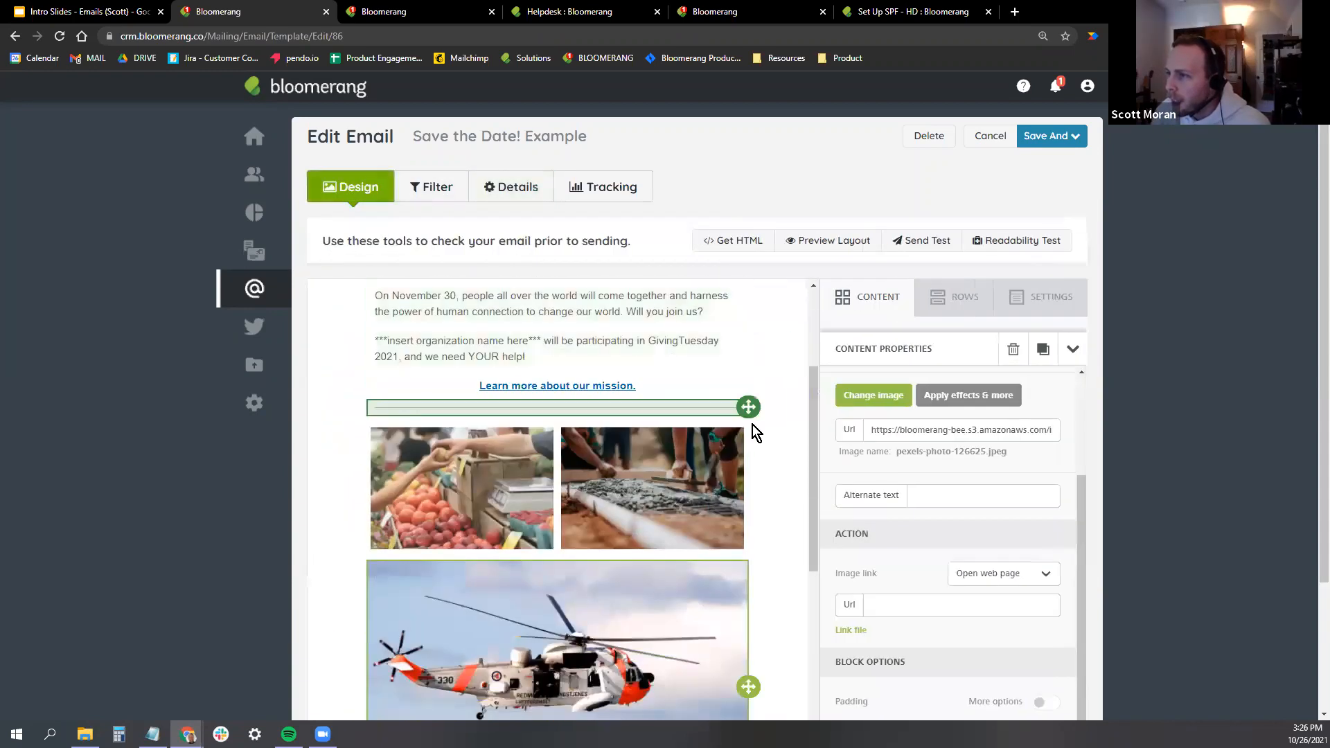
scroll(752, 425, down, 2)
scroll(787, 416, down, 1)
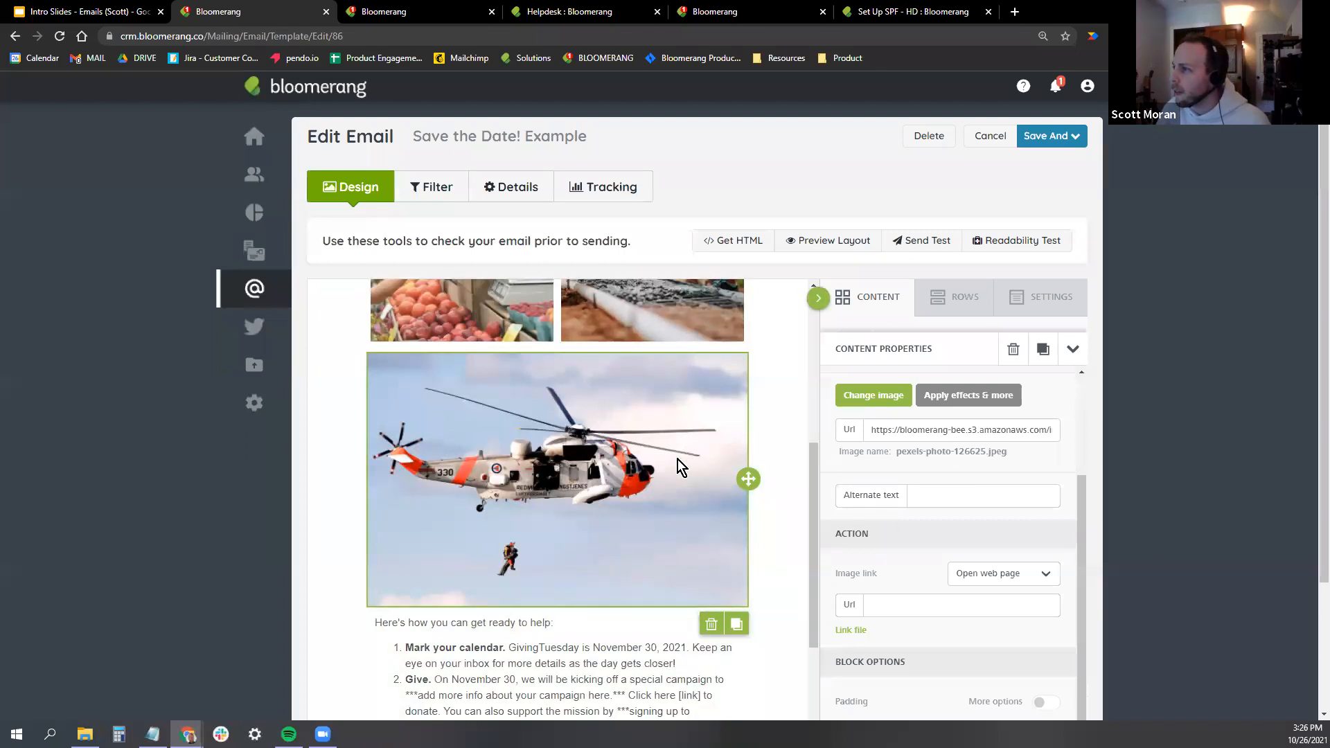
scroll(994, 520, up, 1)
scroll(994, 521, up, 3)
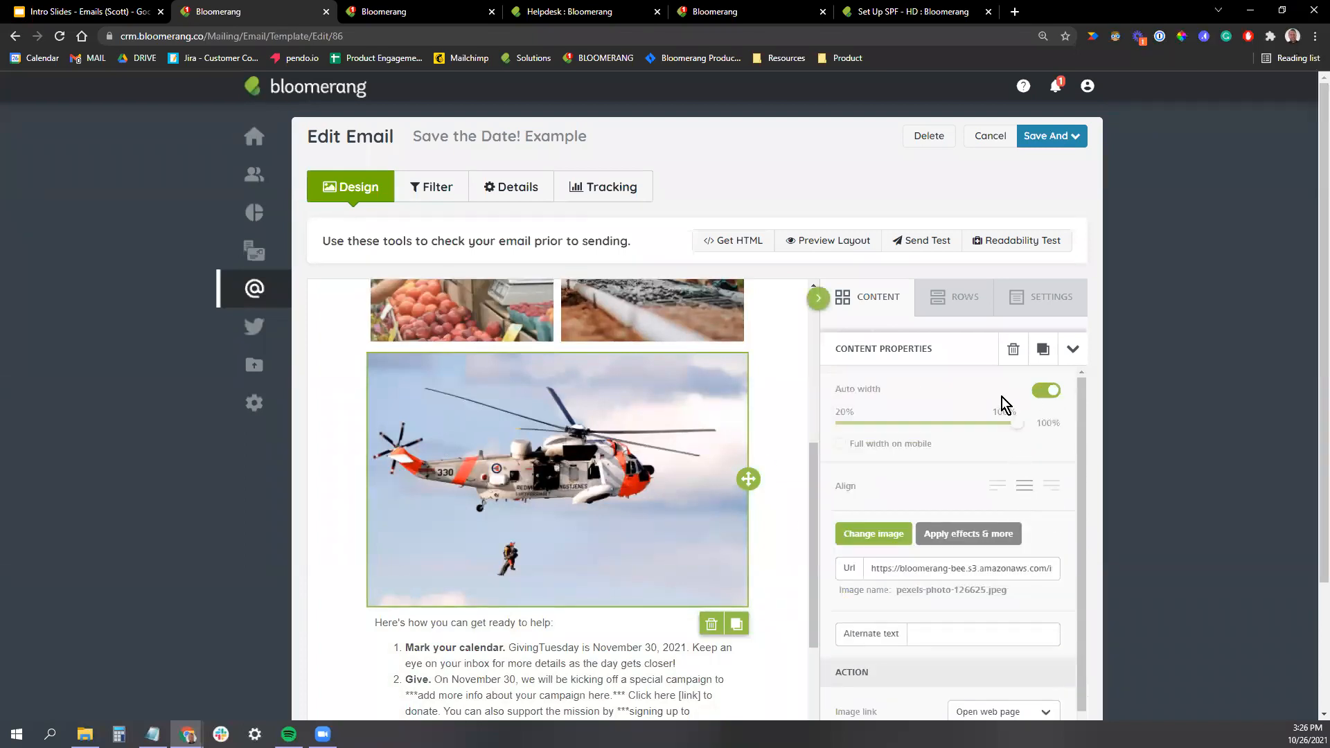
scroll(658, 471, up, 2)
scroll(660, 482, down, 1)
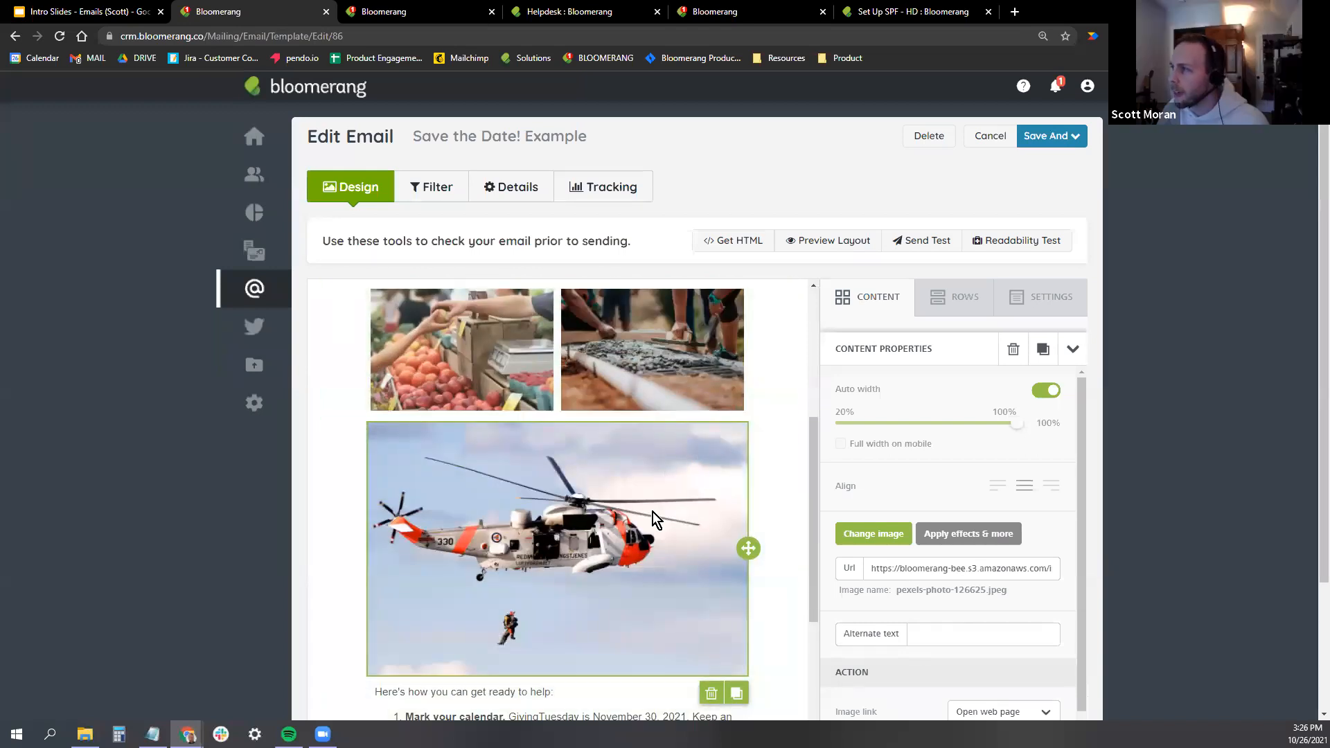
scroll(1189, 388, down, 2)
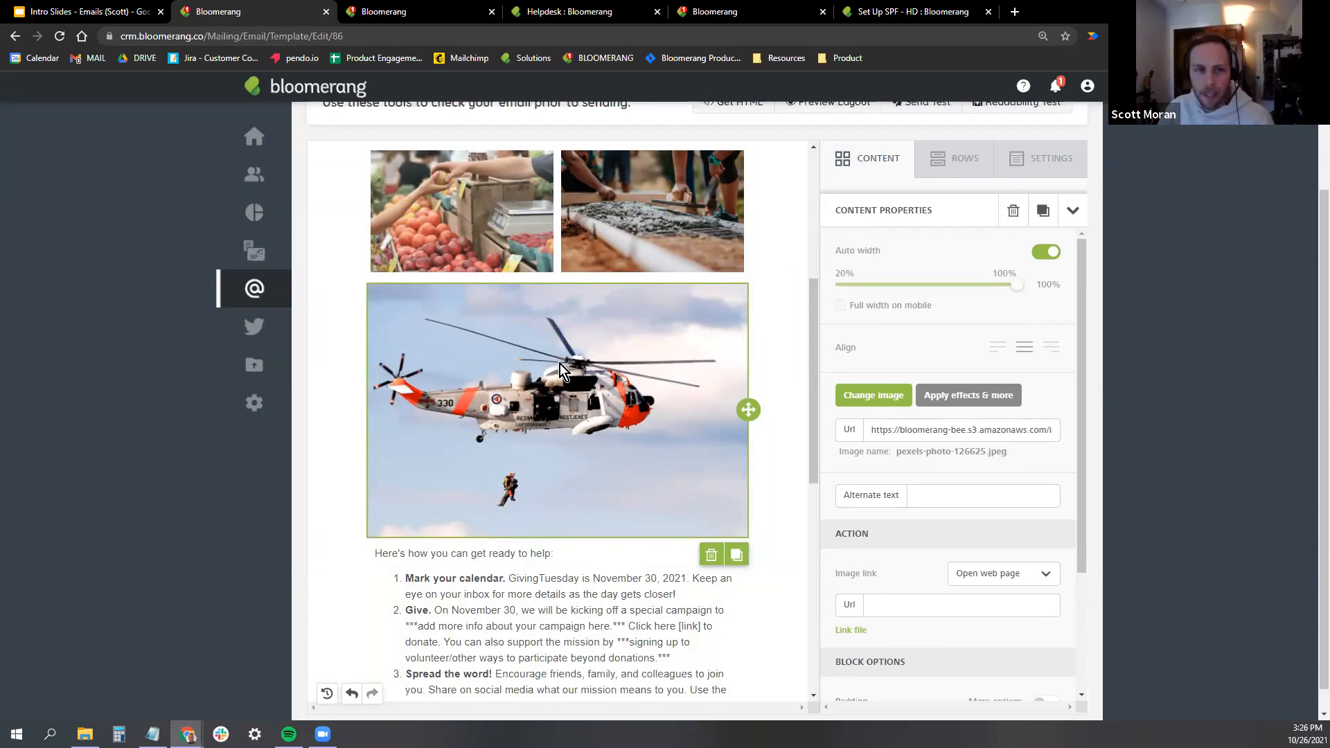
click(1043, 252)
drag(1016, 285, 894, 277)
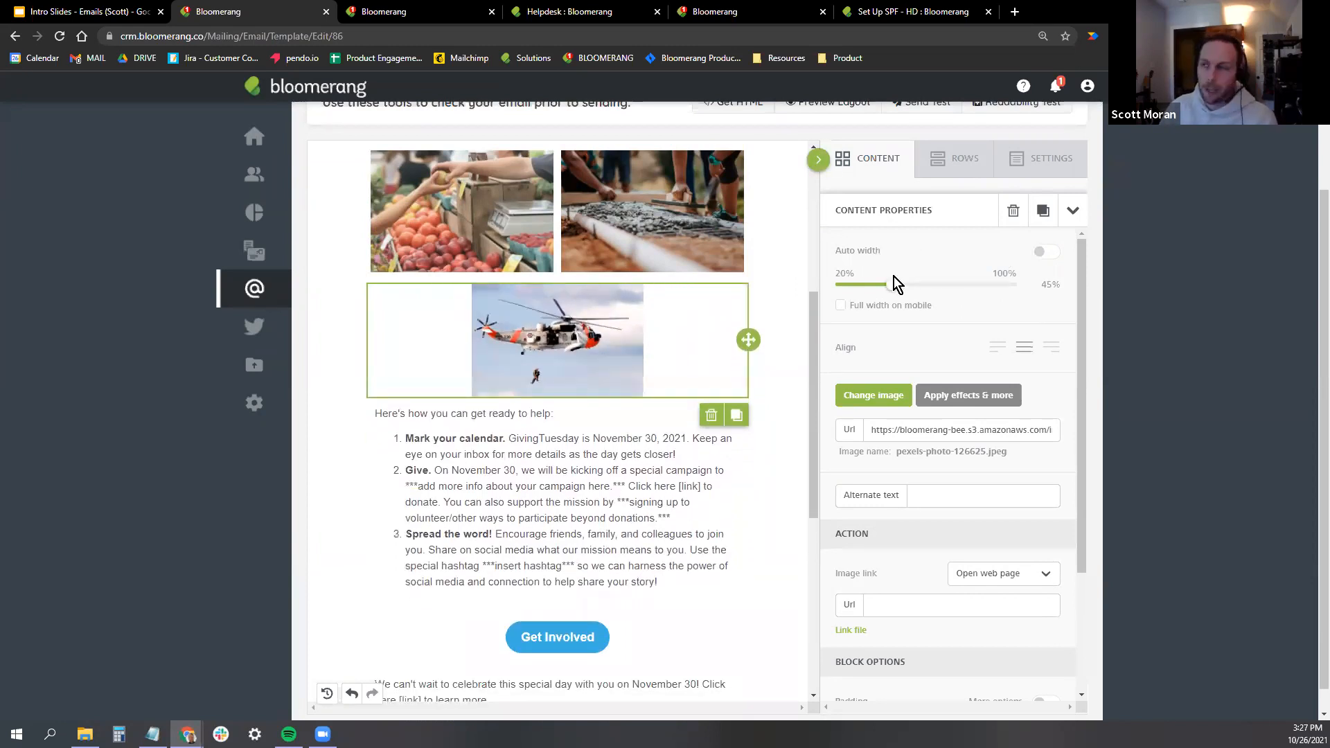
mouse_move(886, 282)
mouse_down()
mouse_move(918, 284)
mouse_move(904, 286)
mouse_up()
Try left and right alignment for the helicopter image, set its width to 55% and center it.
click(995, 347)
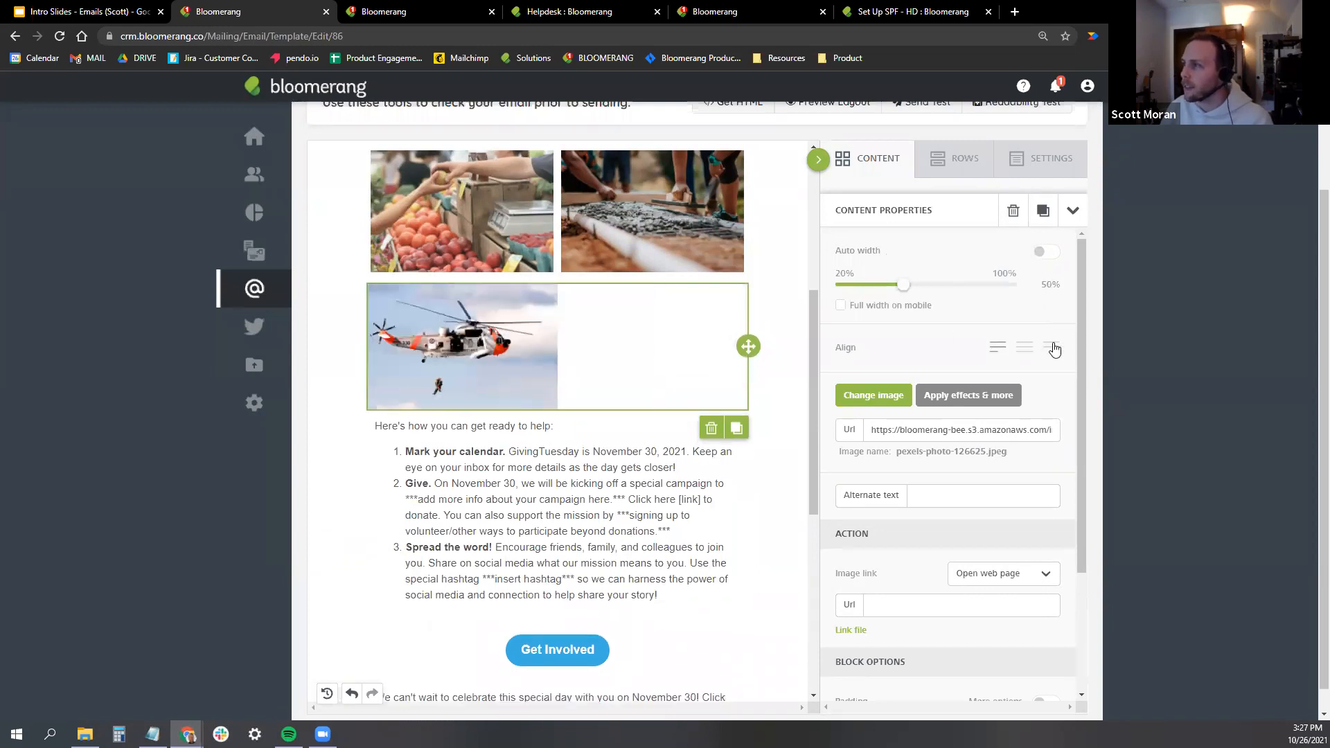
click(1053, 346)
click(998, 350)
mouse_move(904, 284)
mouse_down()
mouse_move(880, 284)
mouse_move(926, 284)
mouse_move(914, 284)
mouse_up()
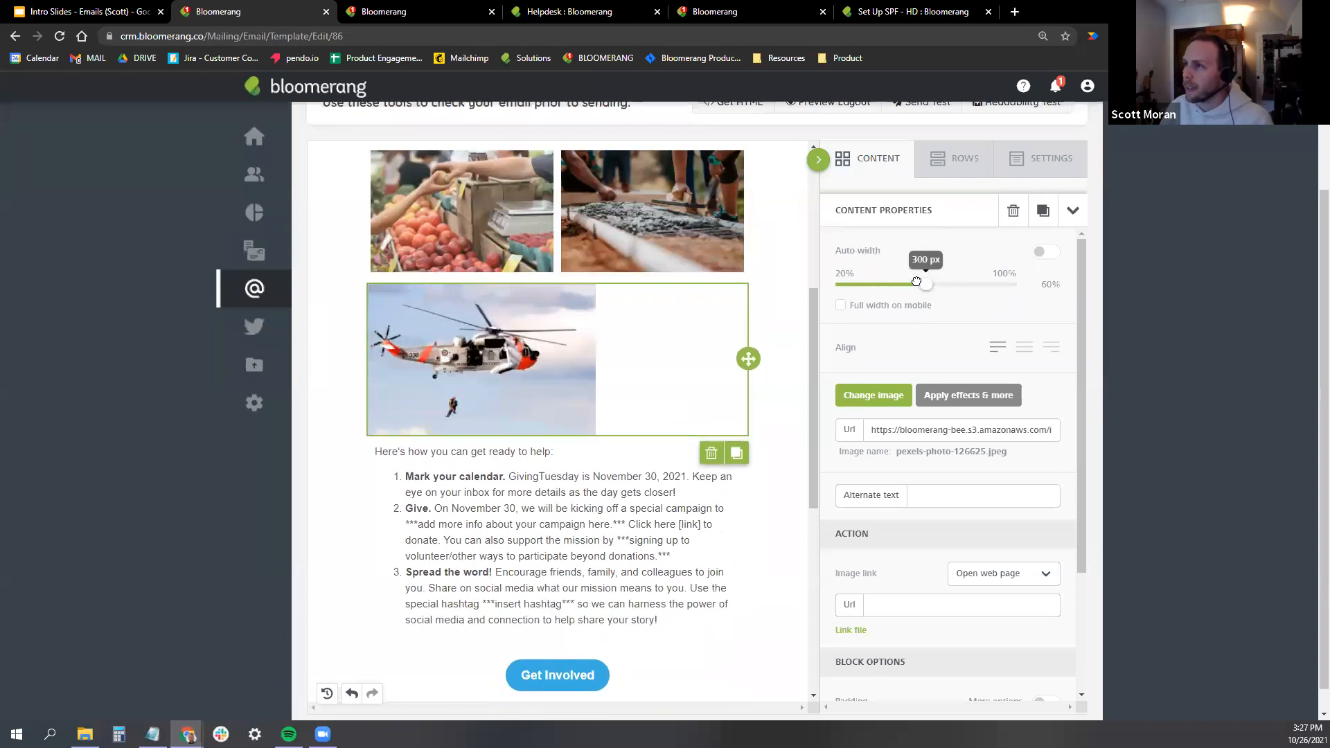
click(1023, 346)
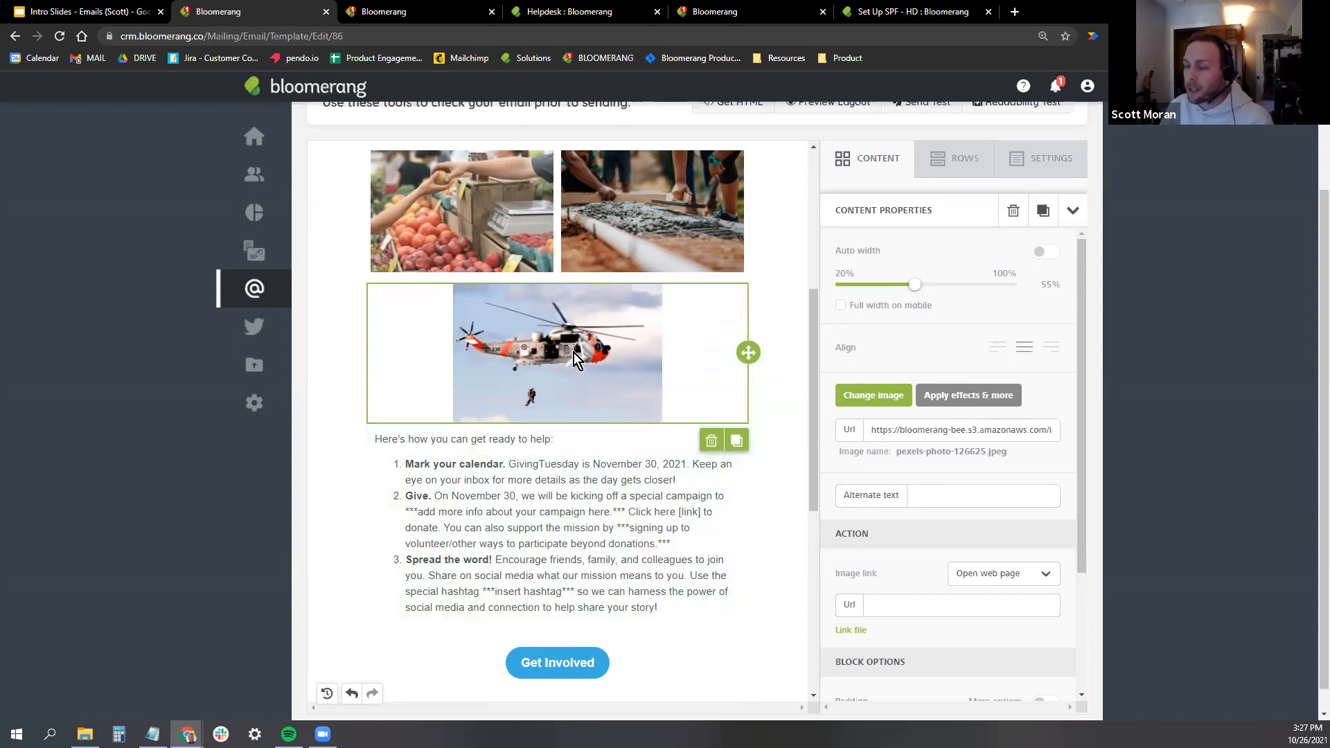
Try resizing the helicopter image in the effects editor to 106% width and 200% height with the aspect ratio unlocked, and discard the edit.
click(974, 399)
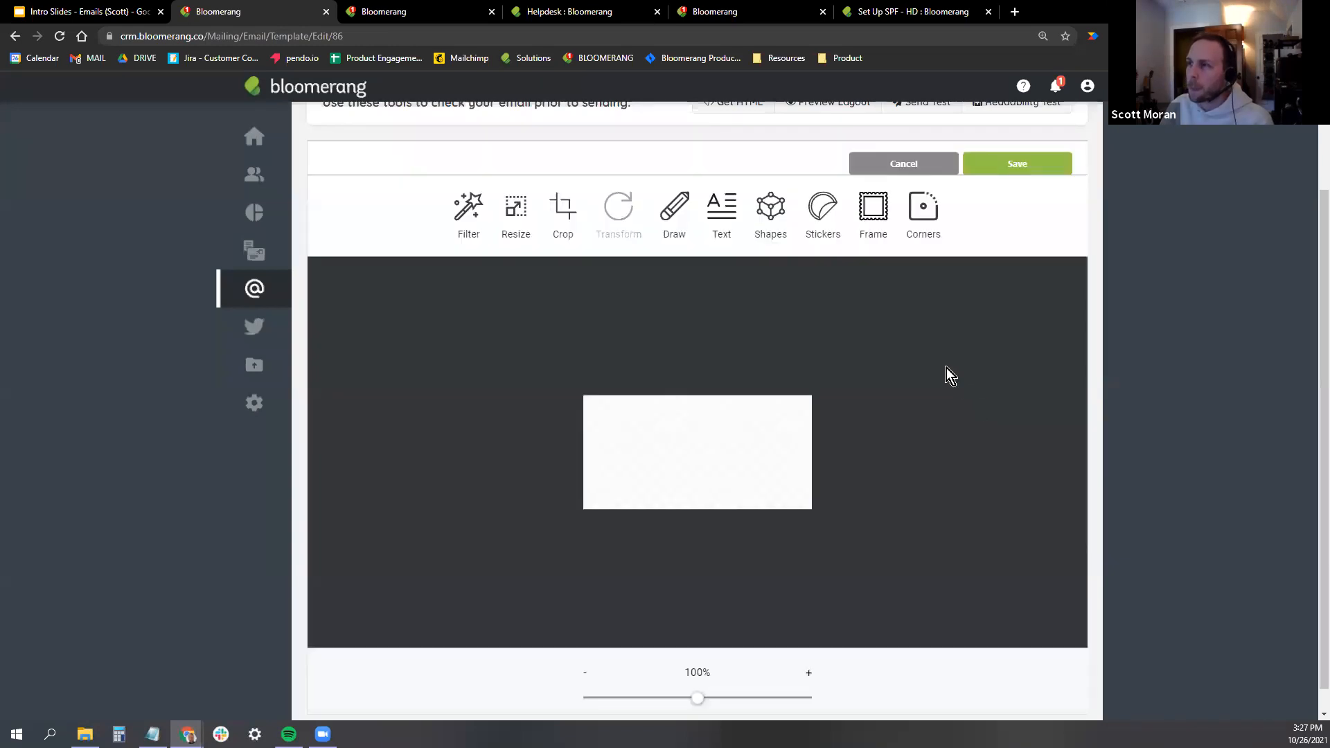
click(519, 221)
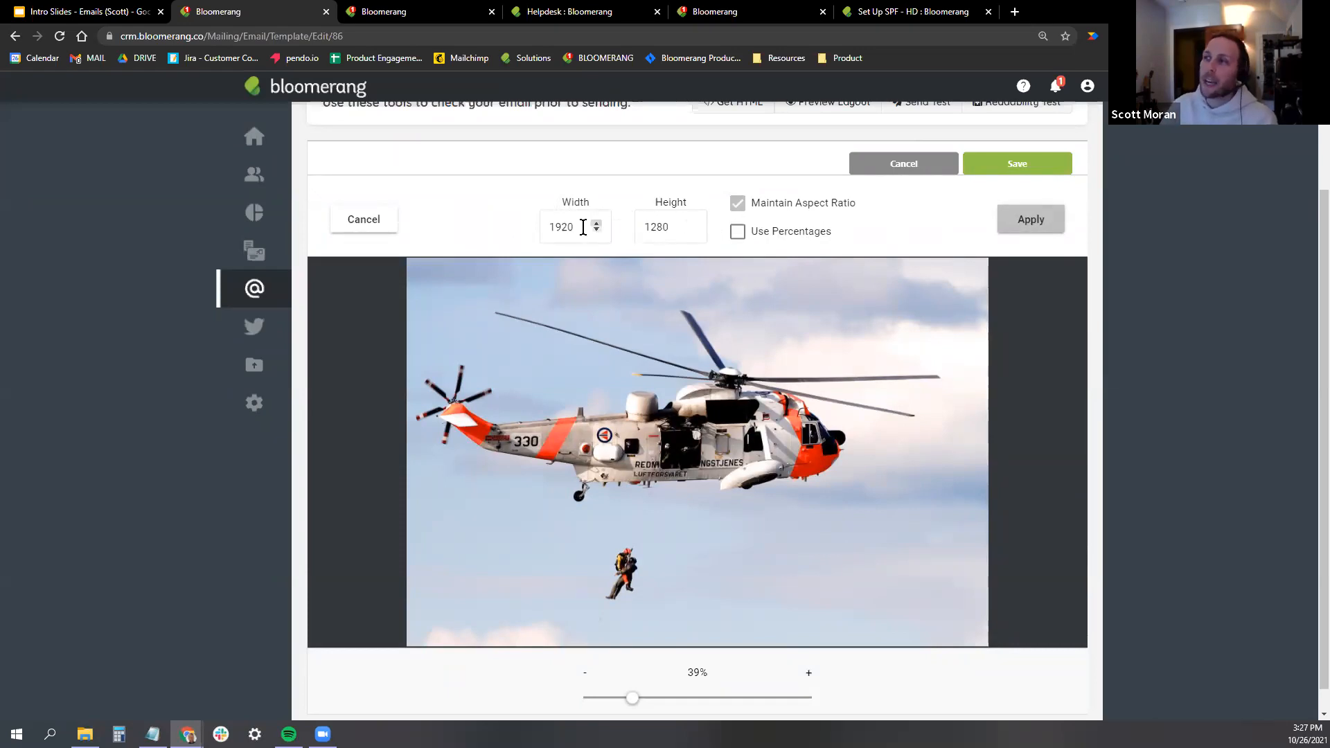
click(738, 231)
double_click(682, 227)
click(691, 224)
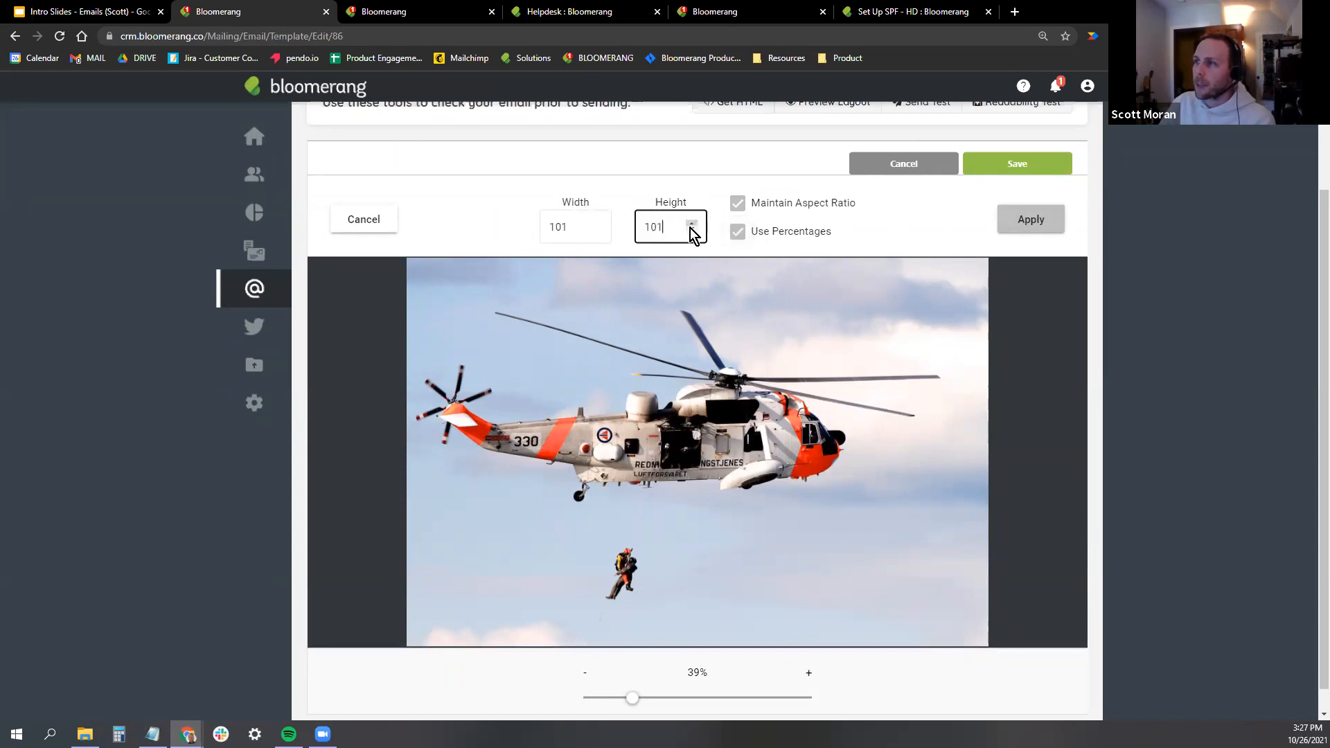
double_click(665, 227)
click(739, 204)
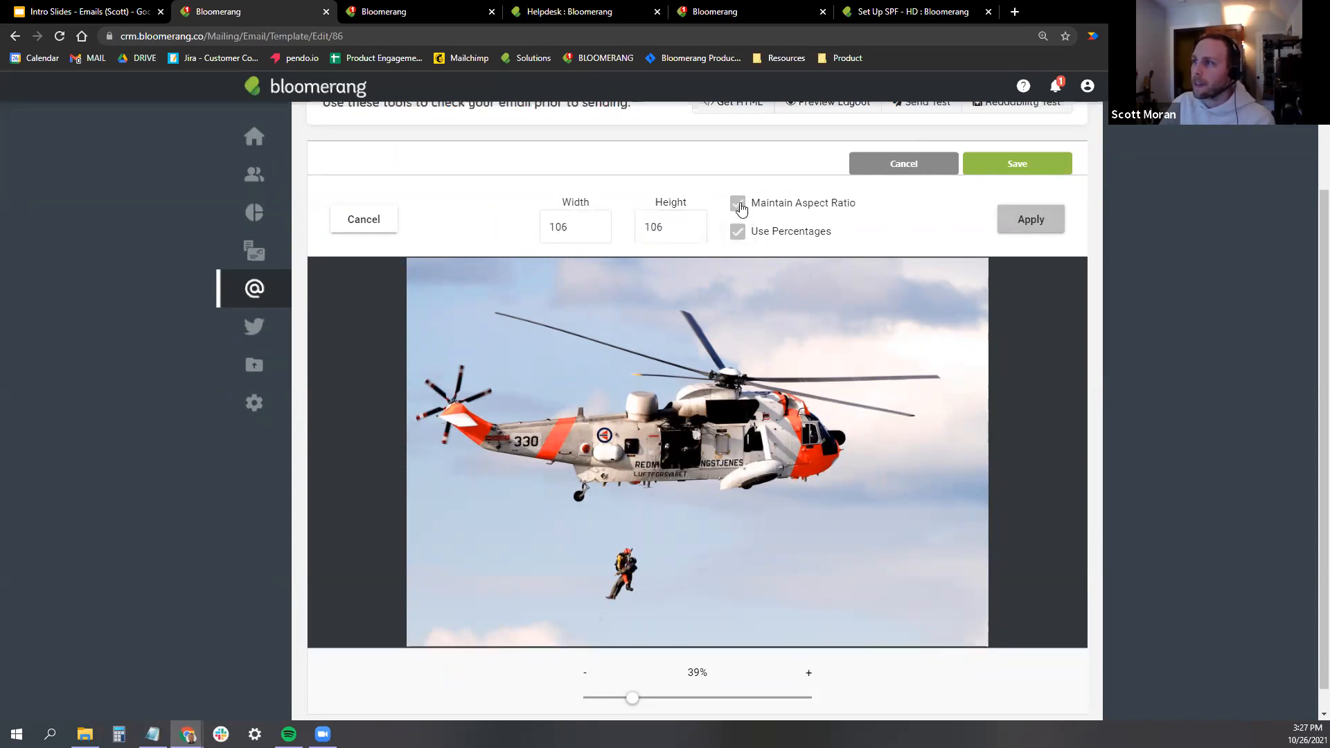
double_click(648, 228)
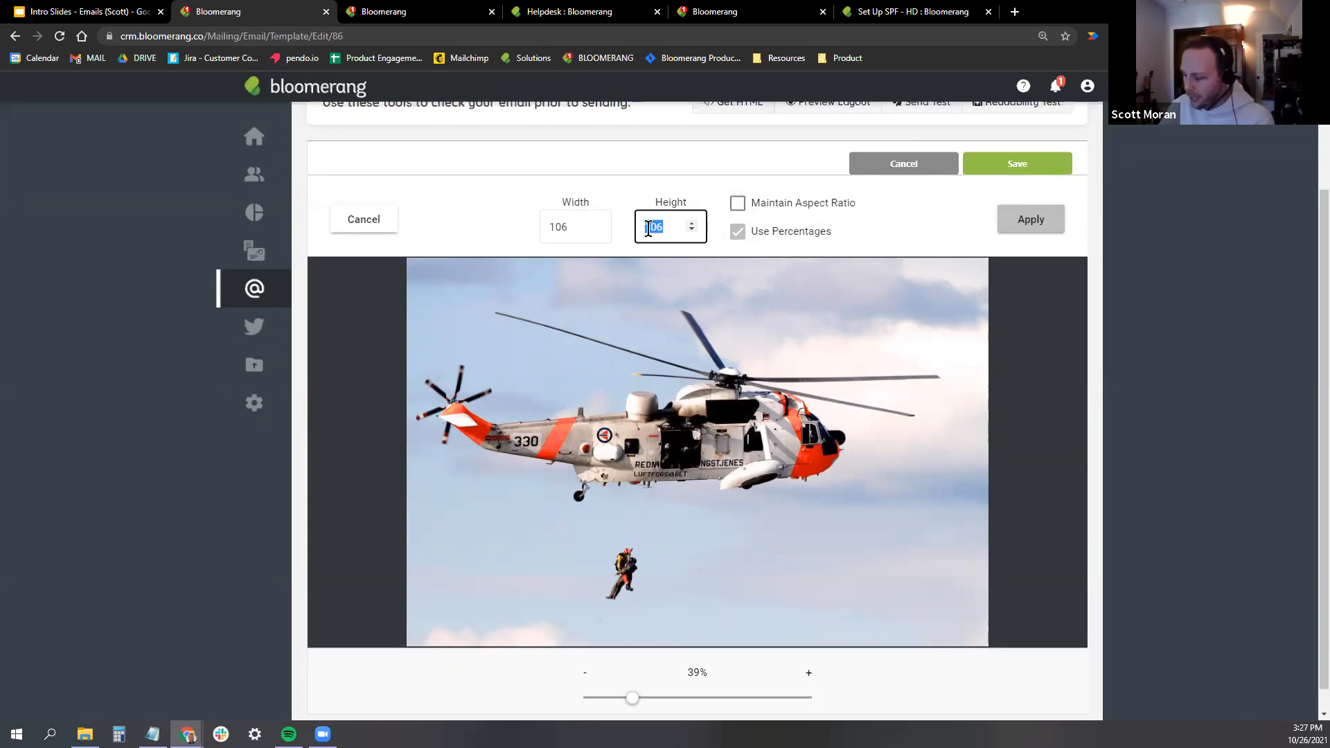
text(200)
click(1032, 220)
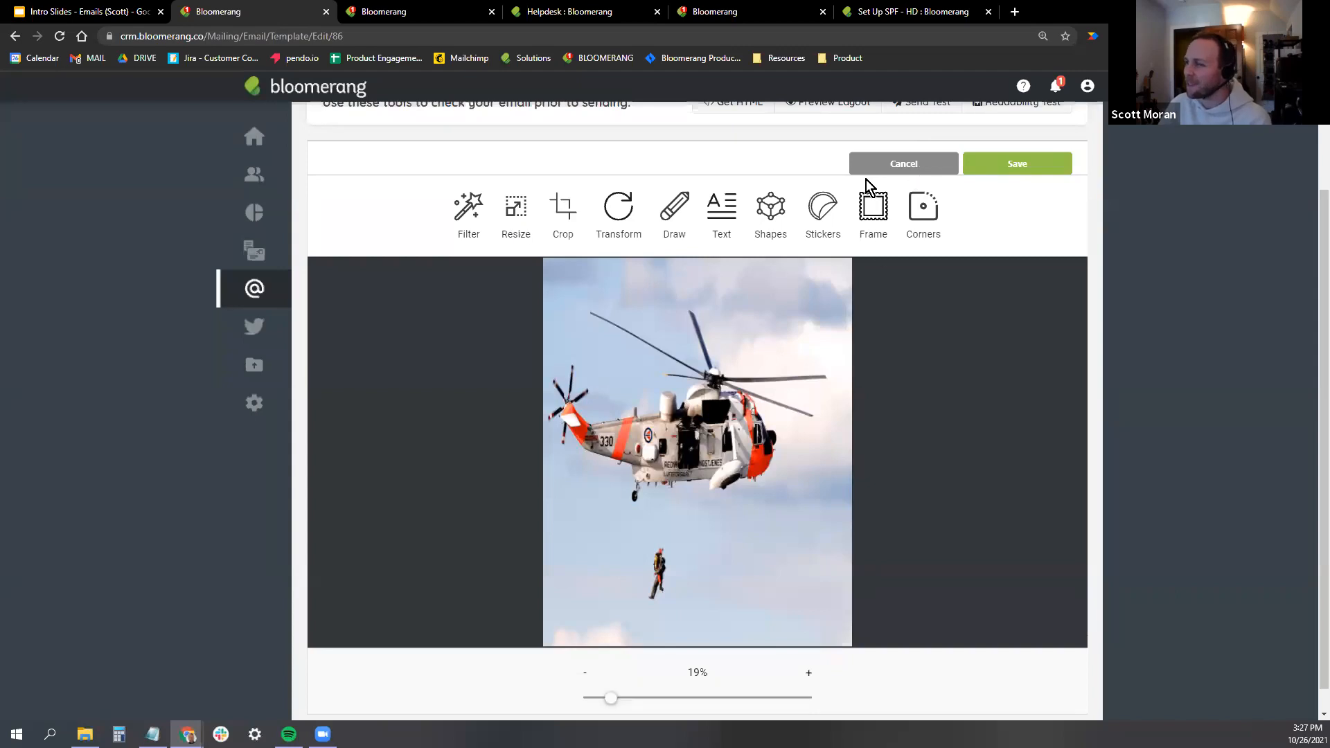
click(895, 165)
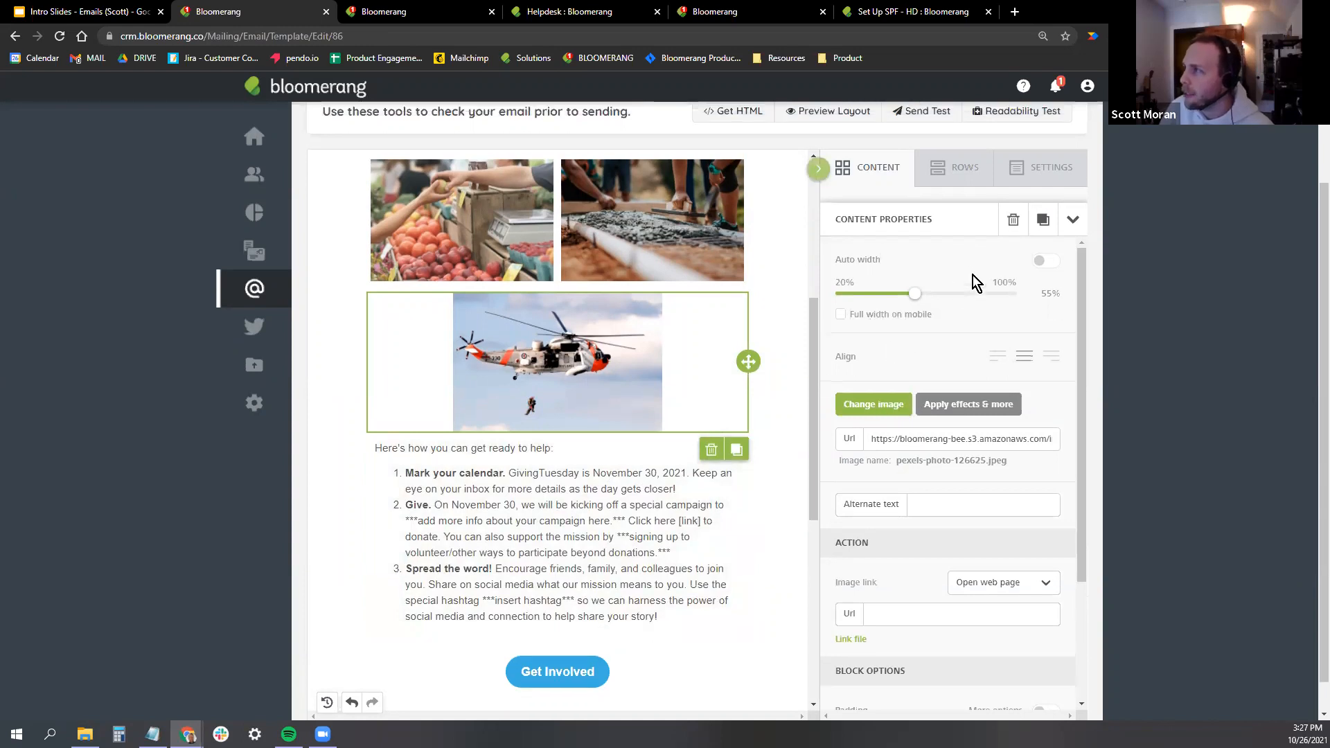
scroll(973, 276, up, 1)
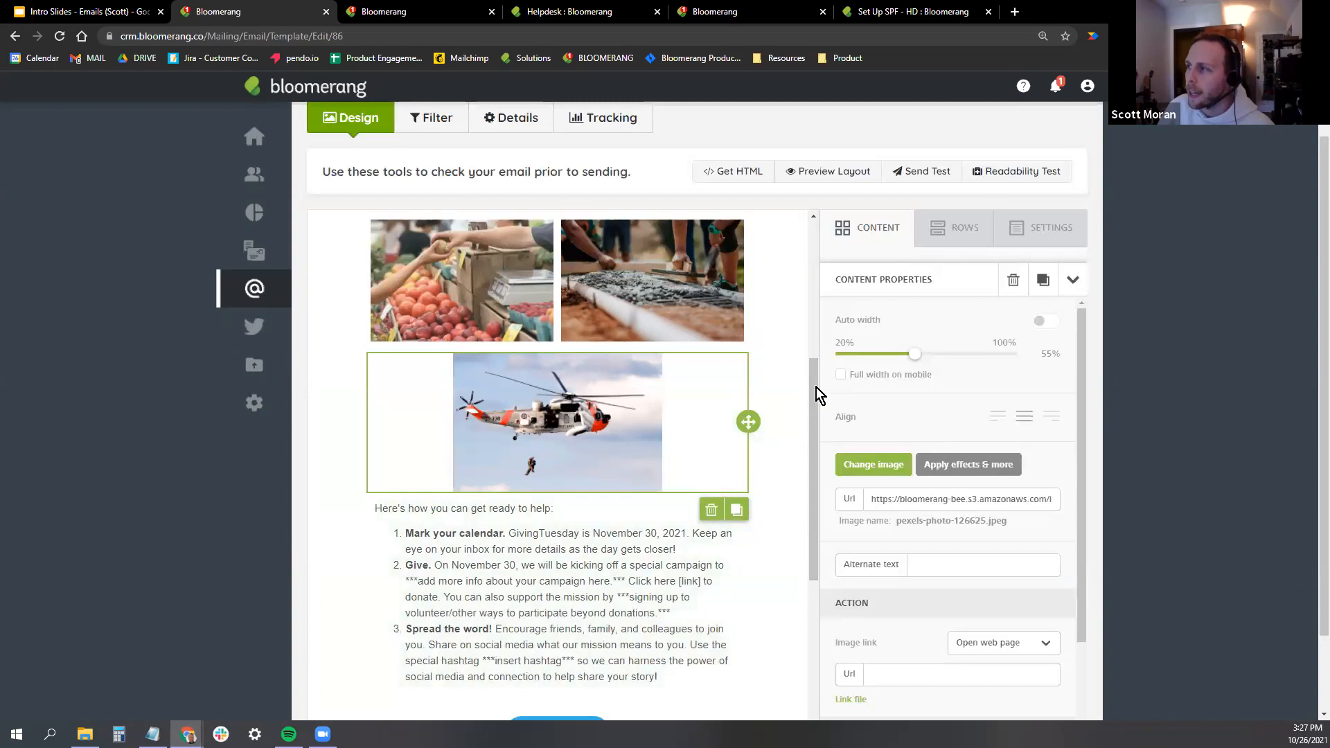
scroll(711, 384, up, 1)
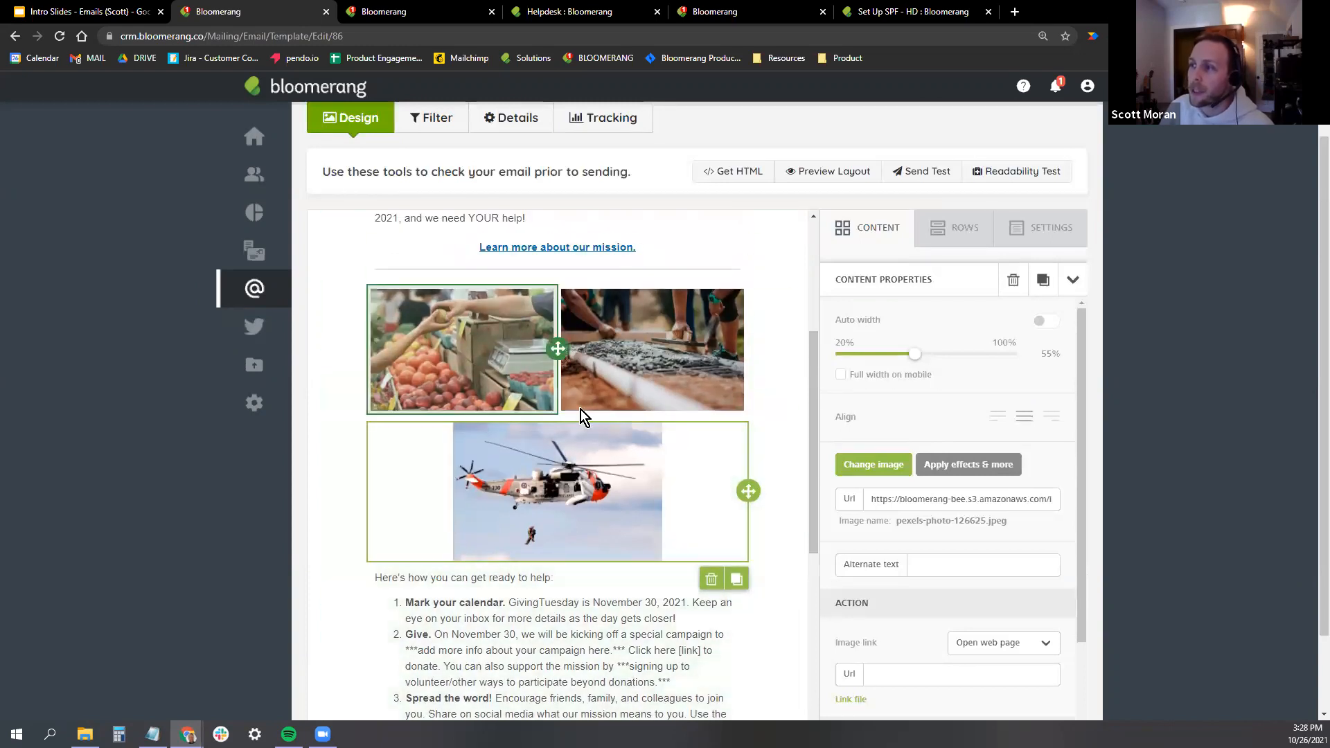